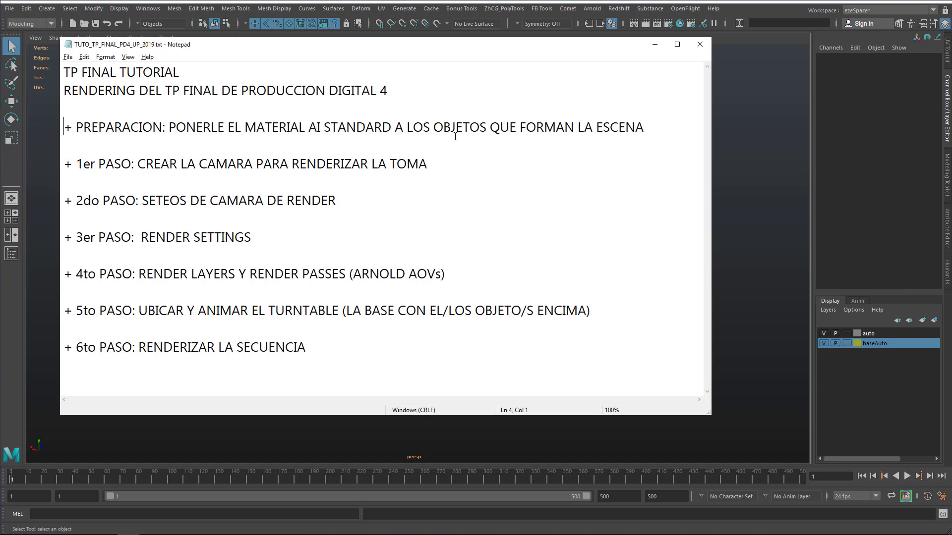
# - Highlight the PREPARACION line about applying the AI Standard material in the Notepad notes and close the notes
pyautogui.moveTo(65, 127); pyautogui.dragTo(631, 147)
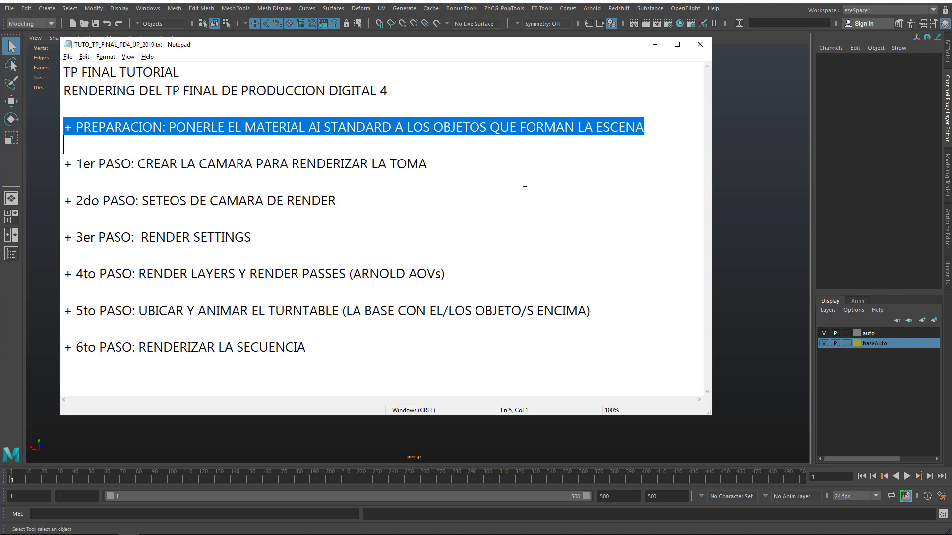
pyautogui.click(196, 128)
pyautogui.moveTo(64, 128); pyautogui.dragTo(635, 143)
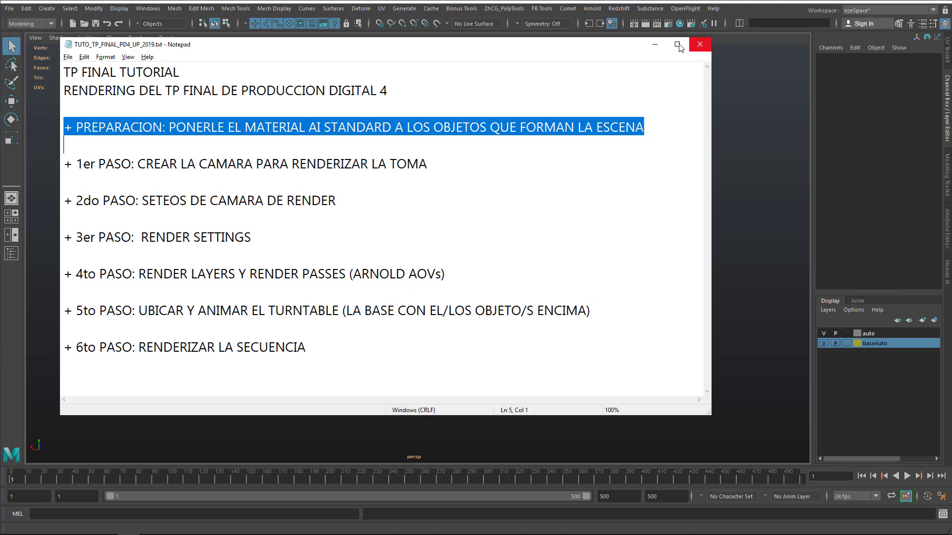
pyautogui.click(700, 46)
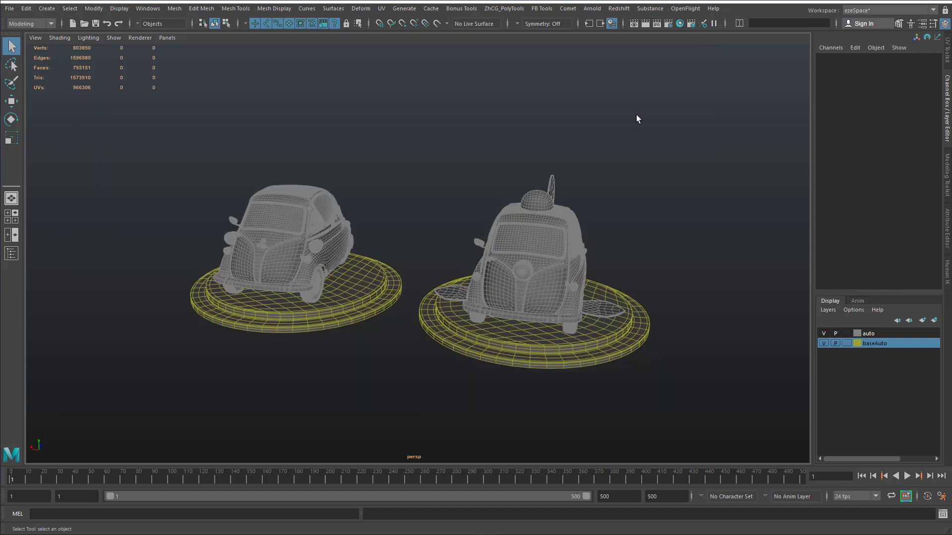
# - Open the Outliner and select the aiStandard_Claro set
pyautogui.keyDown('alt'); pyautogui.moveTo(436, 218); pyautogui.dragTo(394, 203); pyautogui.keyUp('alt')
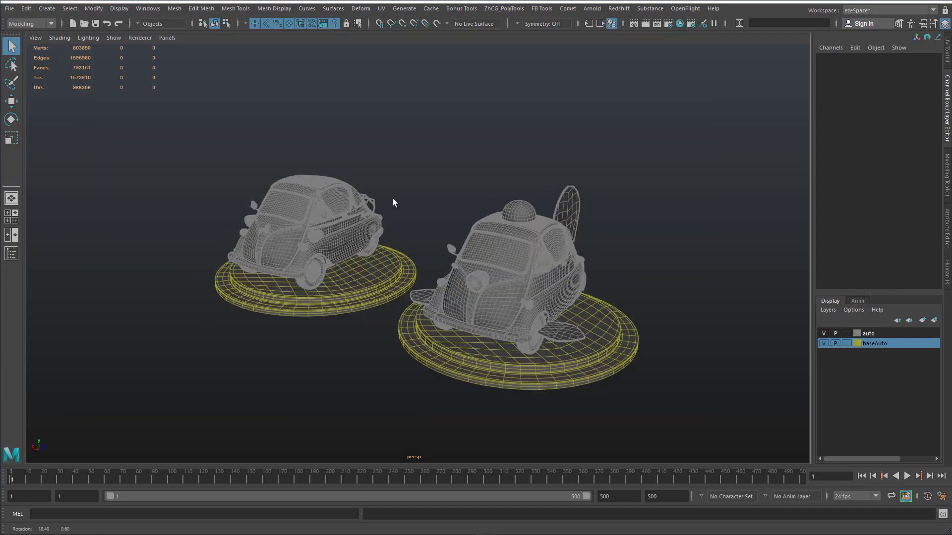
pyautogui.scroll(2, 400, 228)
pyautogui.scroll(4, 427, 281)
pyautogui.keyDown('alt'); pyautogui.moveTo(440, 263); pyautogui.dragTo(423, 232, button='middle'); pyautogui.keyUp('alt')
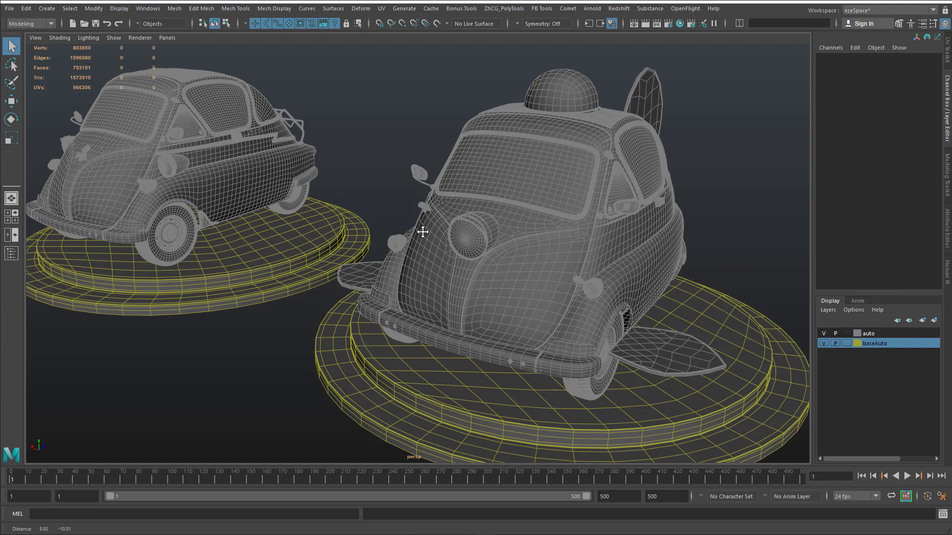
pyautogui.scroll(-2, 423, 232)
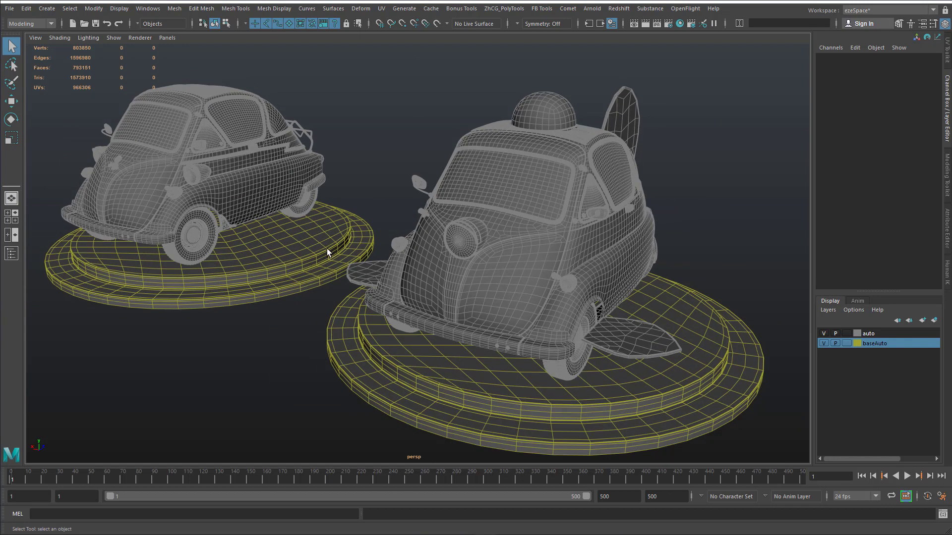
pyautogui.click(151, 8)
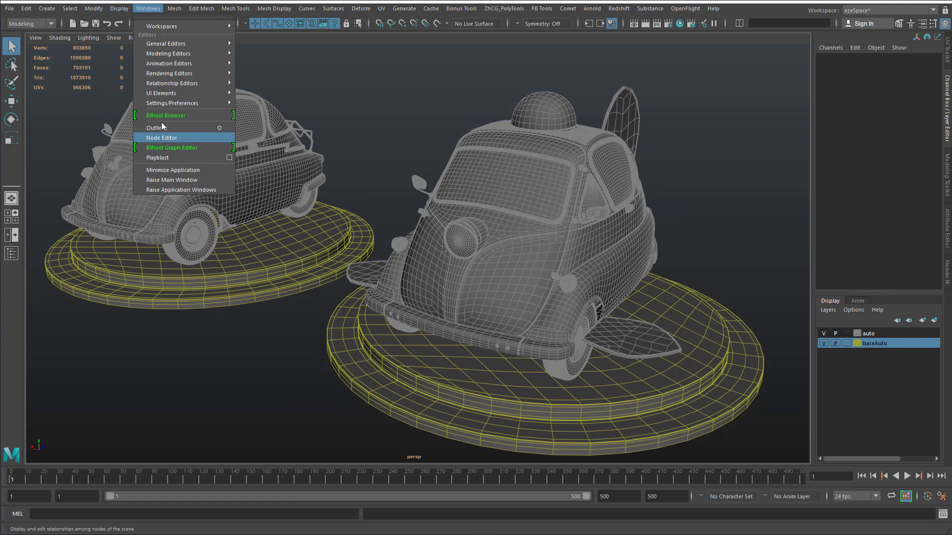
pyautogui.click(161, 137)
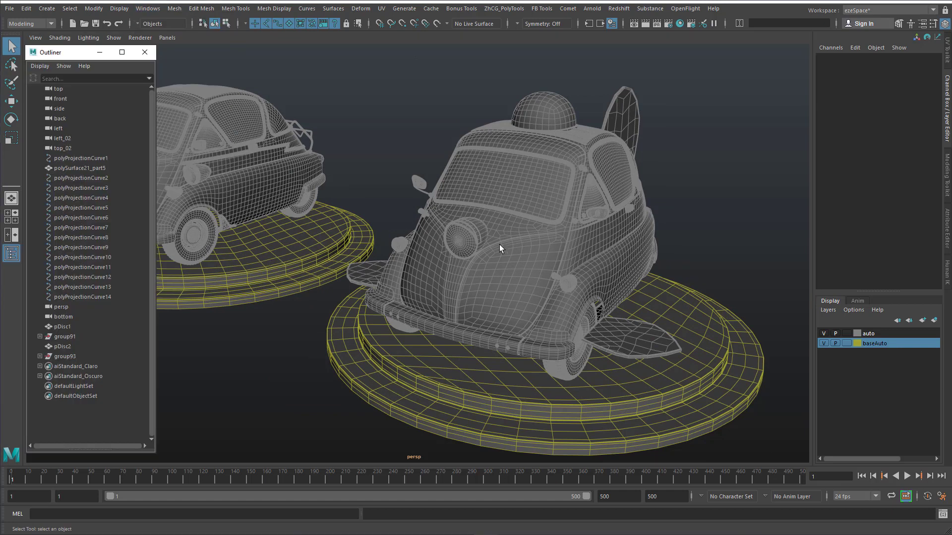
pyautogui.click(90, 366)
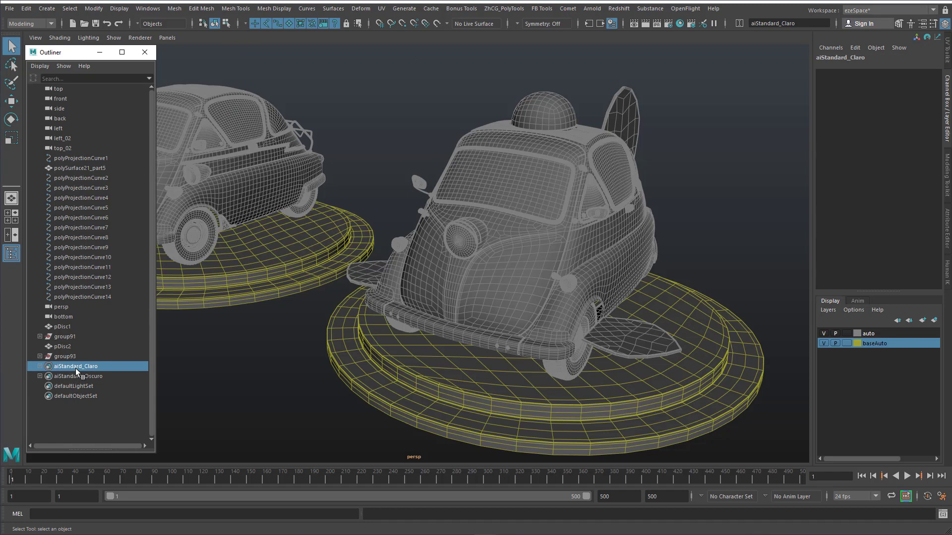
# - Select the front door, the side body shell and the roof dome of the car with fins
pyautogui.scroll(3, 436, 276)
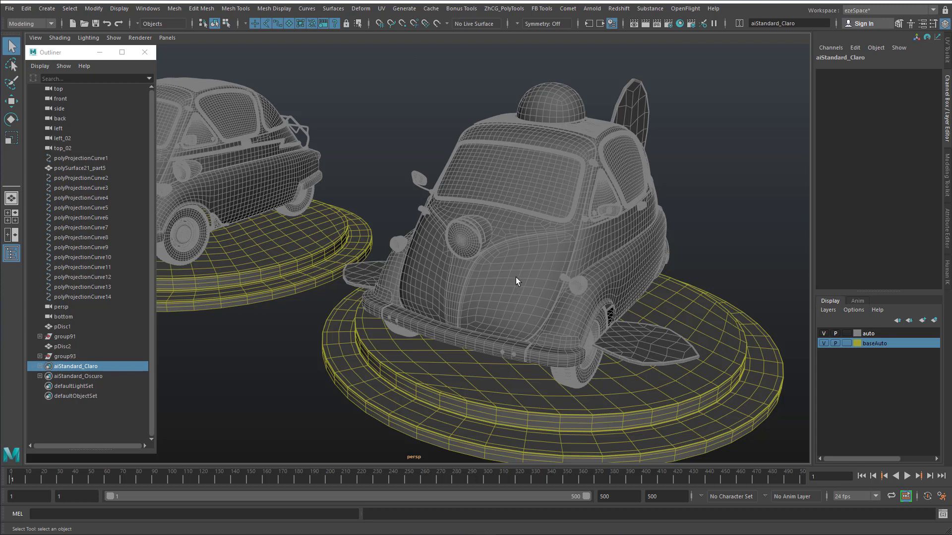
pyautogui.moveTo(515, 269)
pyautogui.mouseDown(button='right')
pyautogui.moveTo(523, 231)
pyautogui.moveTo(550, 240)
pyautogui.moveTo(513, 257)
pyautogui.mouseUp(button='right')
pyautogui.click(513, 258)
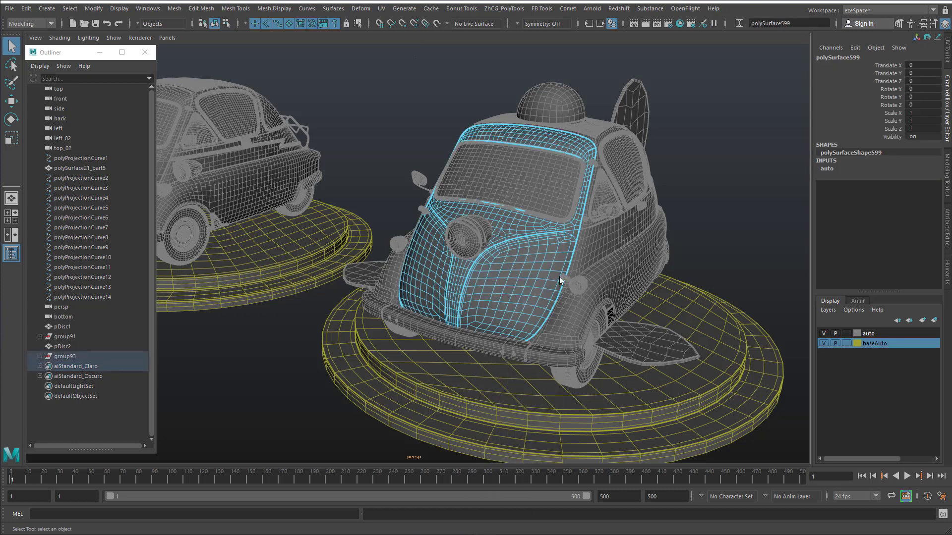
pyautogui.keyDown('alt'); pyautogui.moveTo(514, 276); pyautogui.dragTo(469, 269); pyautogui.keyUp('alt')
pyautogui.keyDown('shift'); pyautogui.click(516, 264); pyautogui.keyUp('shift')
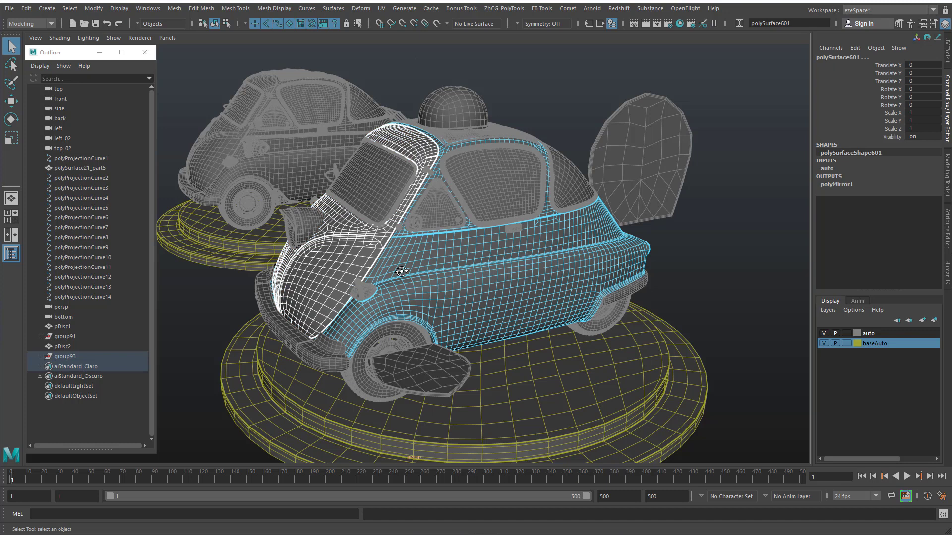
pyautogui.keyDown('alt'); pyautogui.moveTo(402, 271); pyautogui.dragTo(513, 267); pyautogui.keyUp('alt')
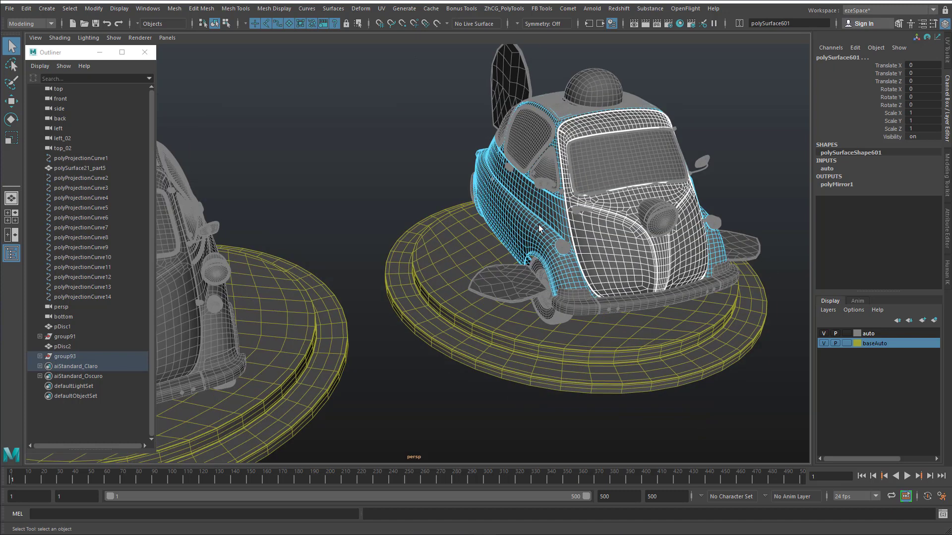
pyautogui.click(593, 87)
pyautogui.keyDown('alt'); pyautogui.moveTo(646, 203); pyautogui.dragTo(532, 201); pyautogui.keyUp('alt')
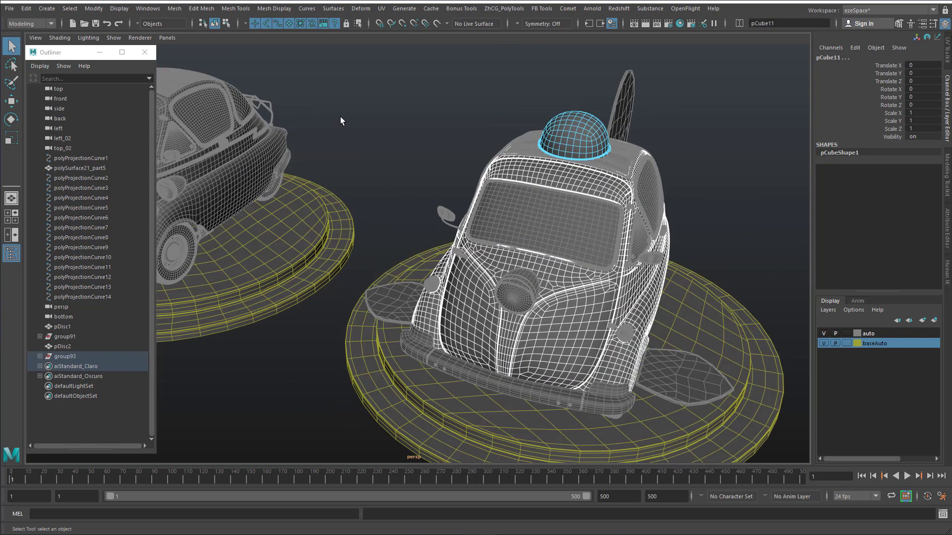
# - Create a set named materialArnold_grisClaro from the selected car parts and close the set options
pyautogui.click(46, 9)
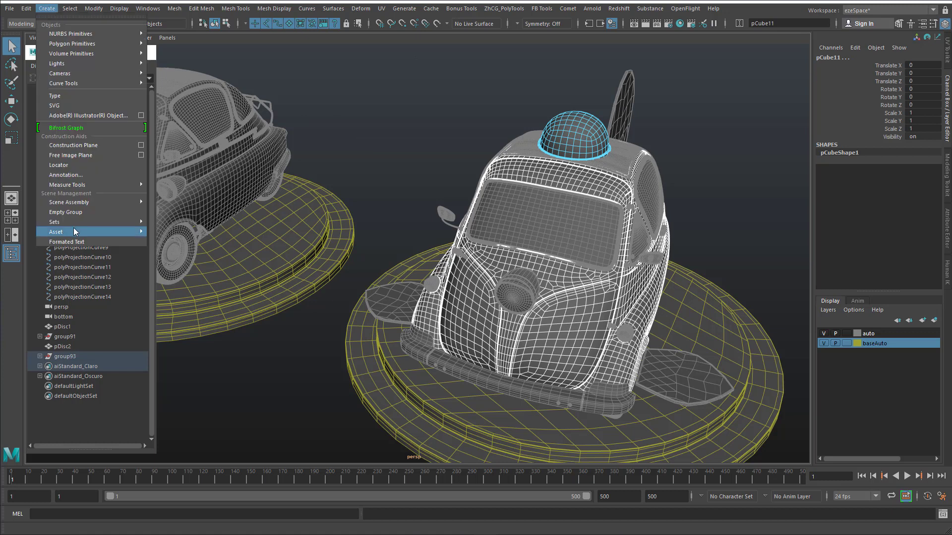
pyautogui.moveTo(73, 222)
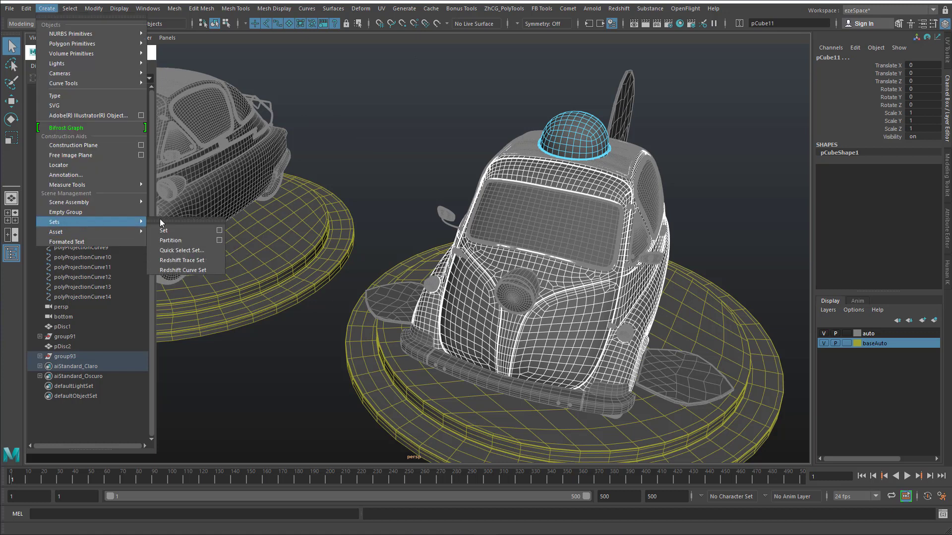
pyautogui.click(220, 230)
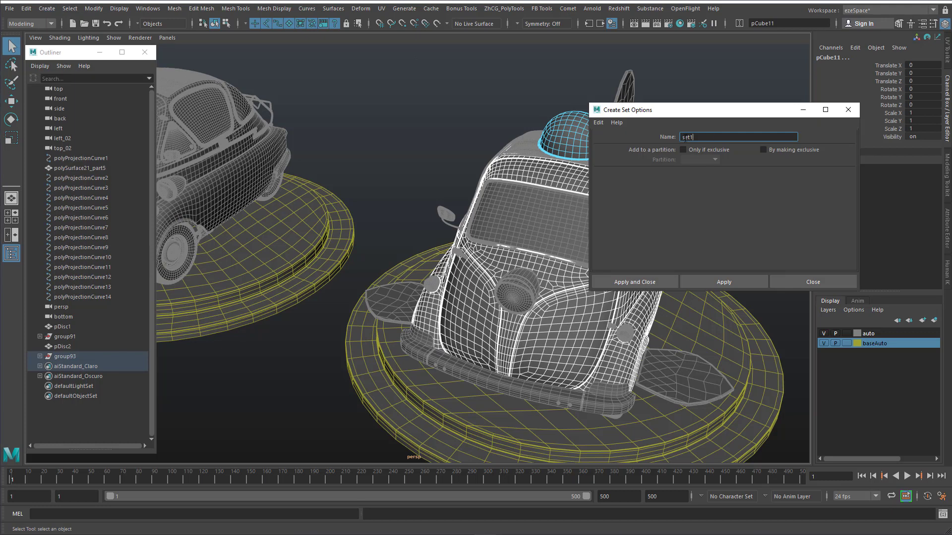
pyautogui.doubleClick(687, 138)
pyautogui.write('materialArnold_Claro')
pyautogui.click(723, 138)
pyautogui.write('grisClaro')
pyautogui.click(742, 284)
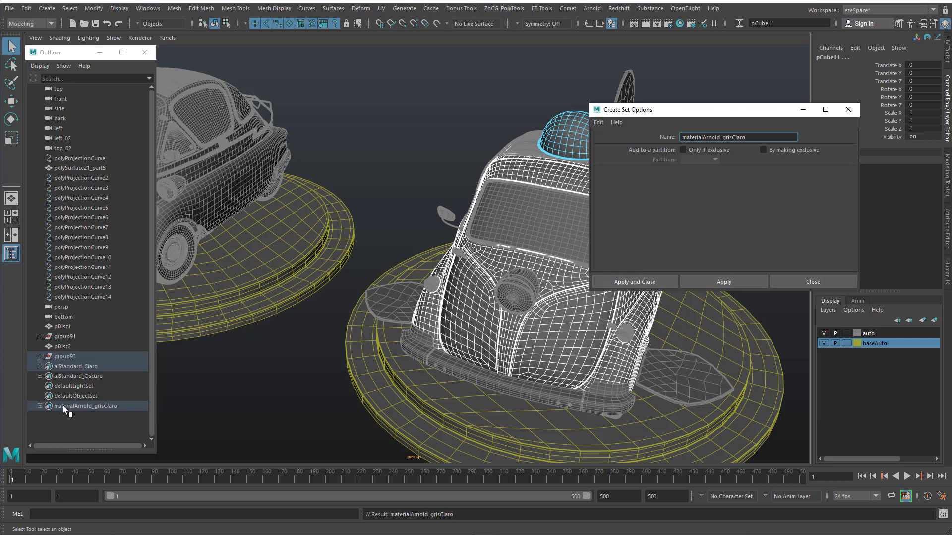
pyautogui.click(64, 405)
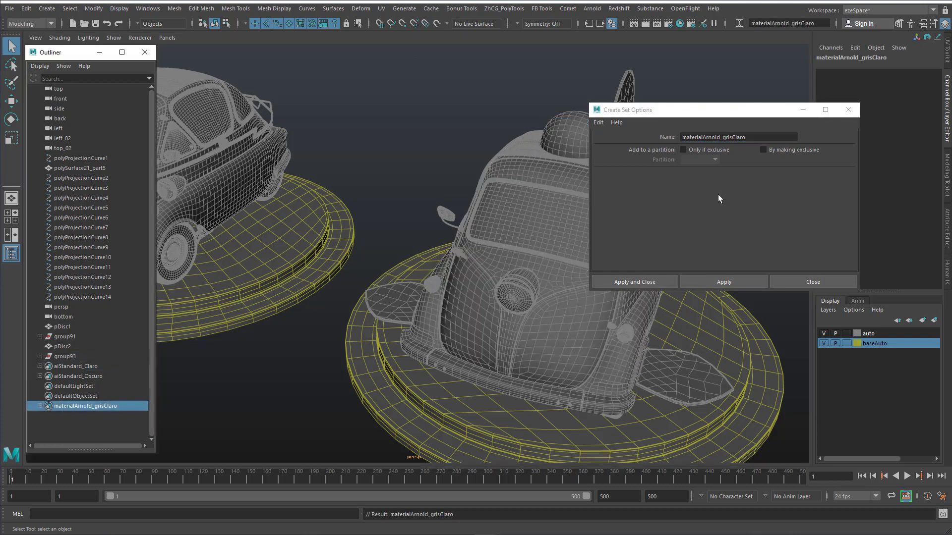
pyautogui.click(848, 110)
# - Select the members of the materialArnold_grisClaro set to check them, and clear the selection
pyautogui.rightClick(73, 404)
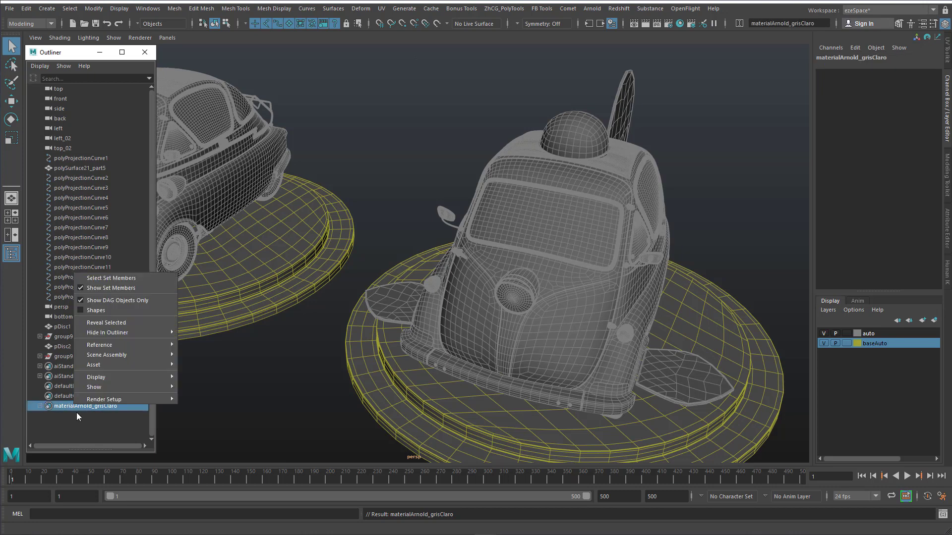
pyautogui.click(100, 278)
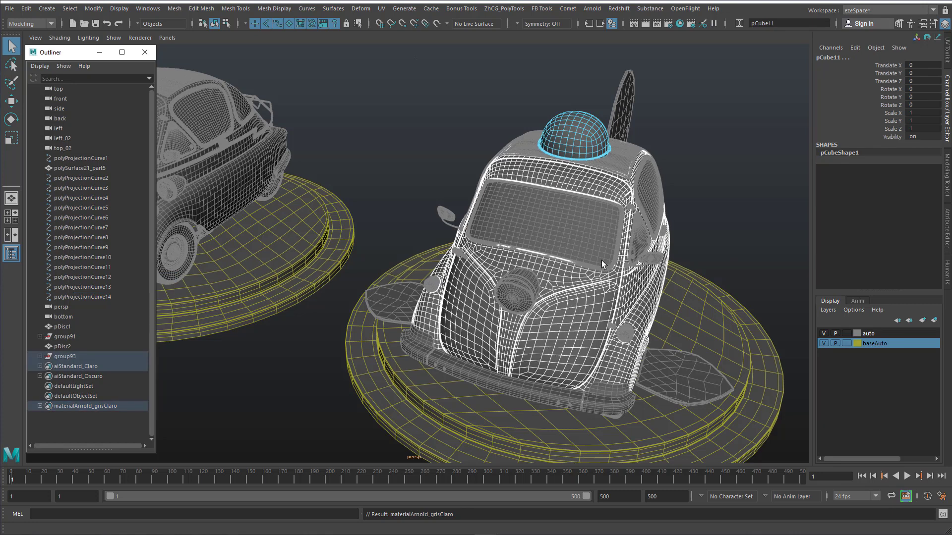
pyautogui.keyDown('alt'); pyautogui.moveTo(617, 311); pyautogui.dragTo(171, 358); pyautogui.keyUp('alt')
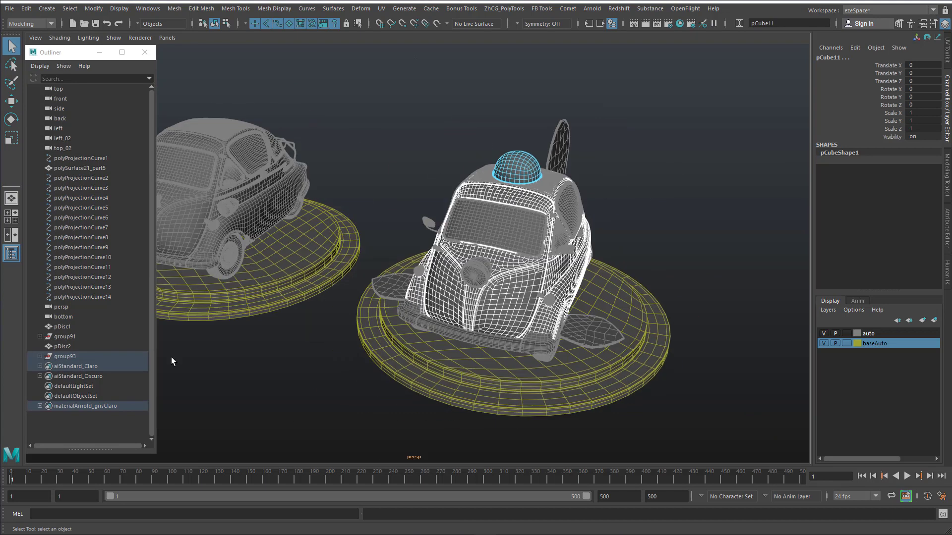
pyautogui.click(81, 409)
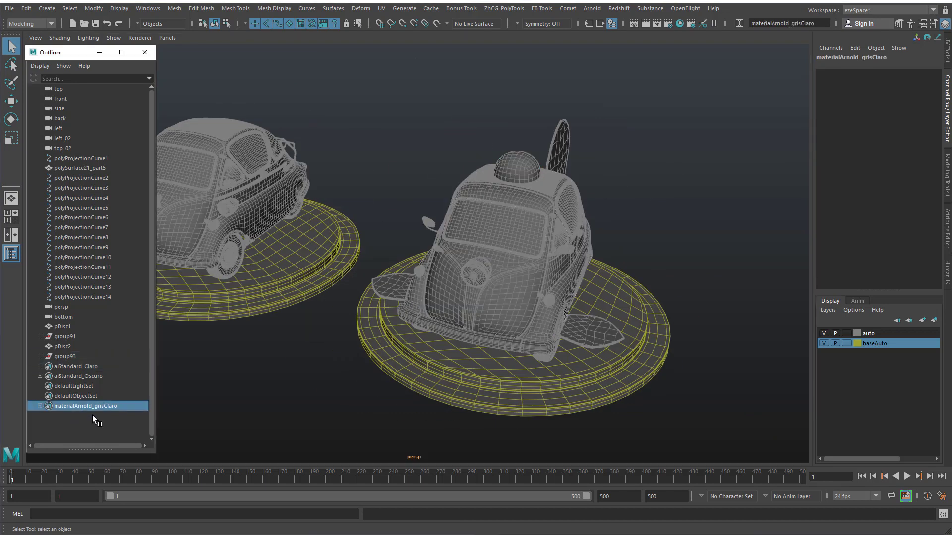
pyautogui.click(86, 430)
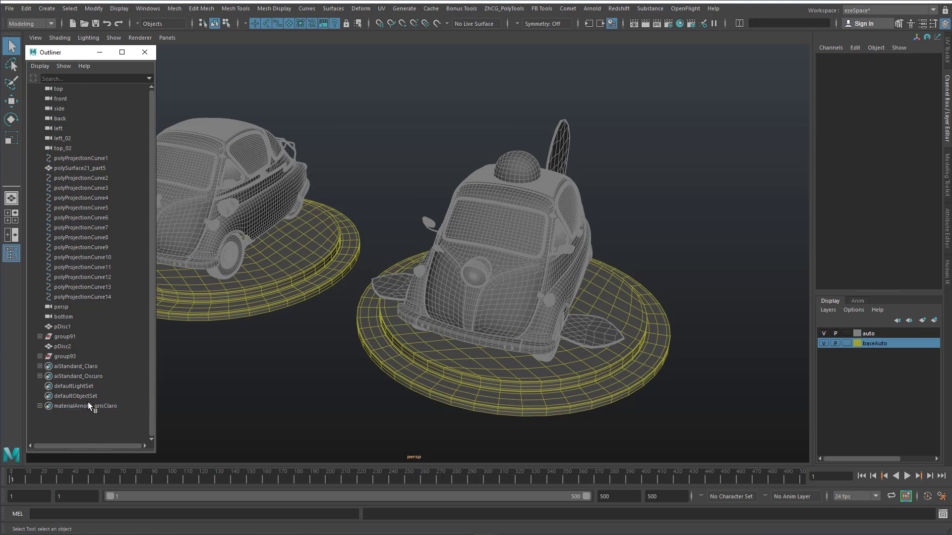
# - Recall the materialArnold_grisClaro set's members again and inspect the selected car parts from several angles
pyautogui.click(89, 406)
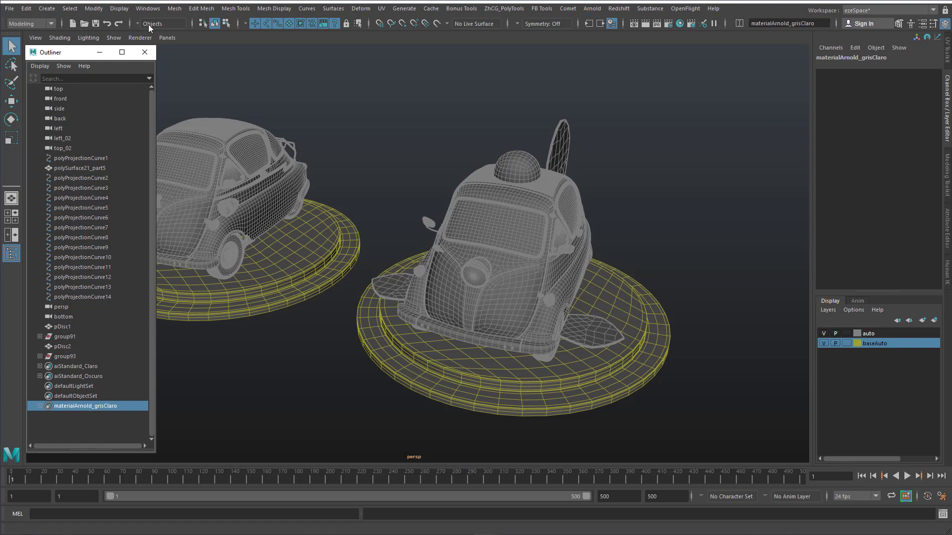
pyautogui.click(148, 9)
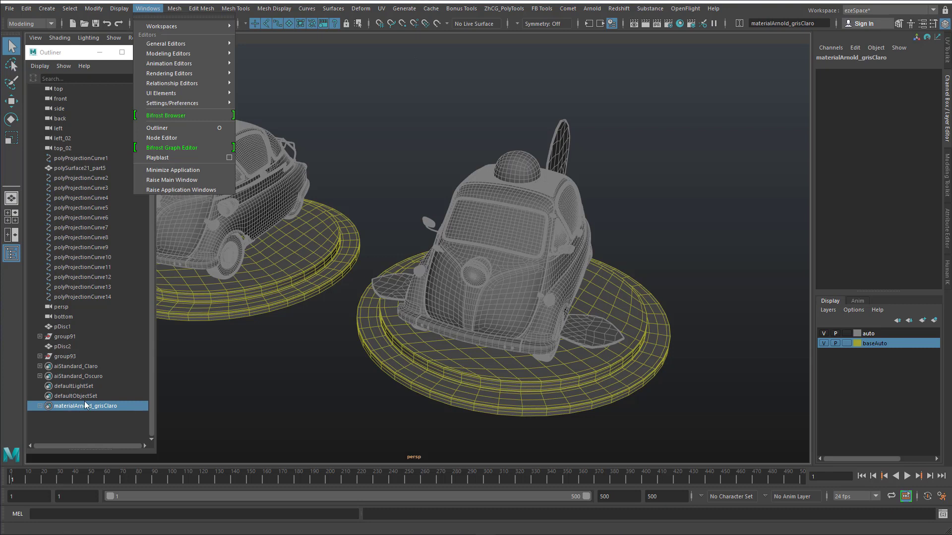
pyautogui.rightClick(77, 407)
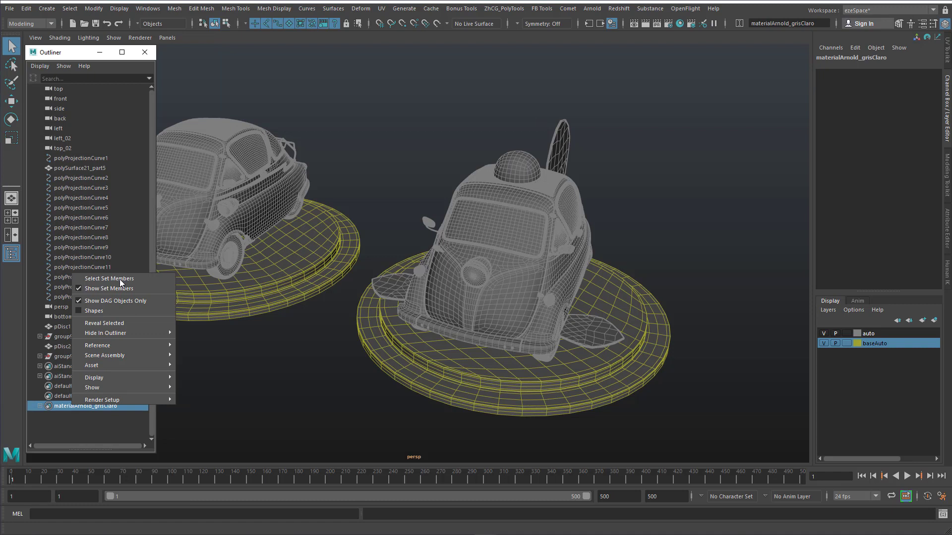
pyautogui.click(120, 279)
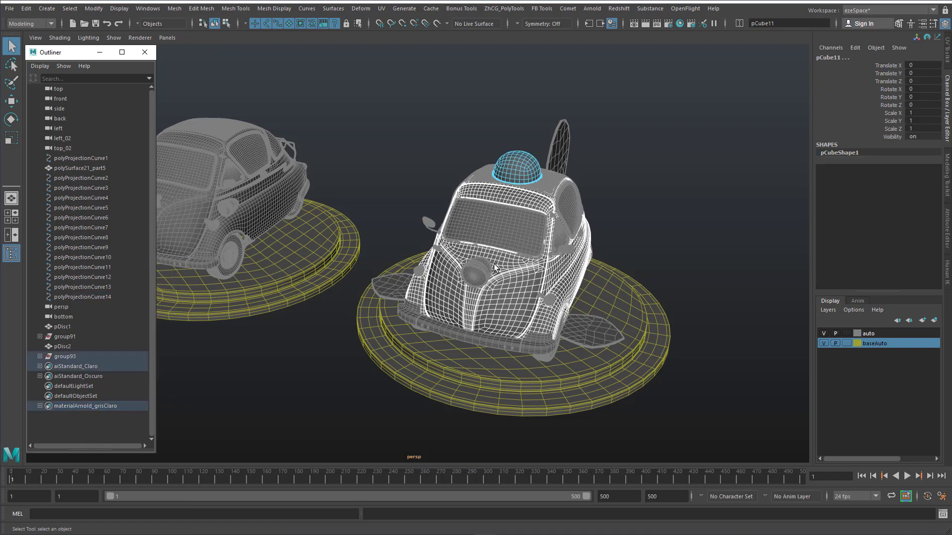
pyautogui.keyDown('alt'); pyautogui.moveTo(532, 239); pyautogui.dragTo(521, 263); pyautogui.keyUp('alt')
pyautogui.keyDown('alt'); pyautogui.moveTo(377, 303); pyautogui.dragTo(487, 289); pyautogui.keyUp('alt')
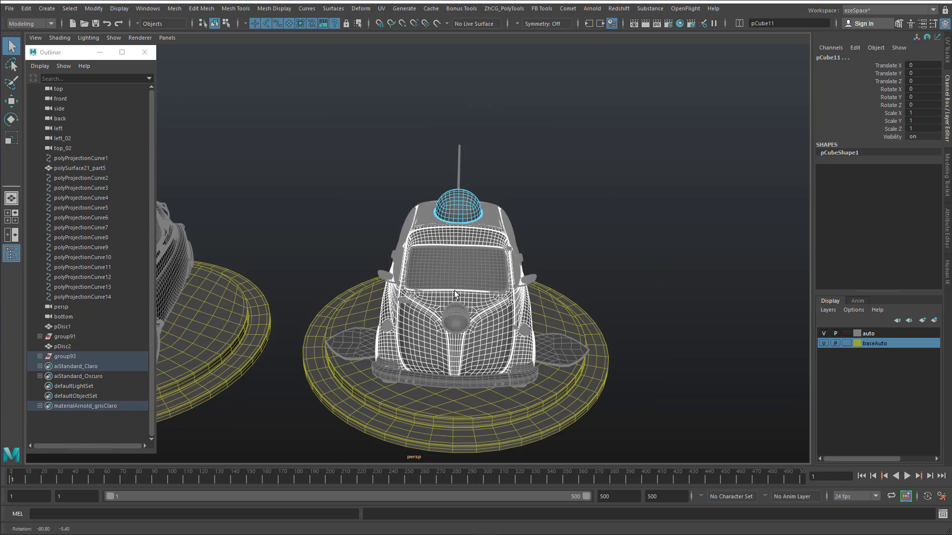
pyautogui.keyDown('alt'); pyautogui.moveTo(322, 298); pyautogui.dragTo(388, 316); pyautogui.keyUp('alt')
# - Select the disc base and the three fins of the car with fins
pyautogui.click(473, 419)
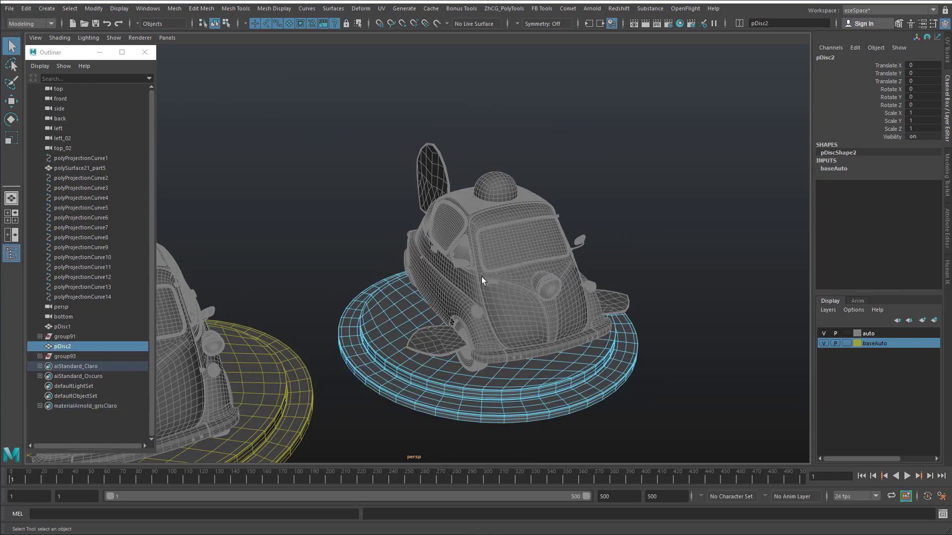
pyautogui.keyDown('alt'); pyautogui.moveTo(580, 326); pyautogui.dragTo(425, 240); pyautogui.keyUp('alt')
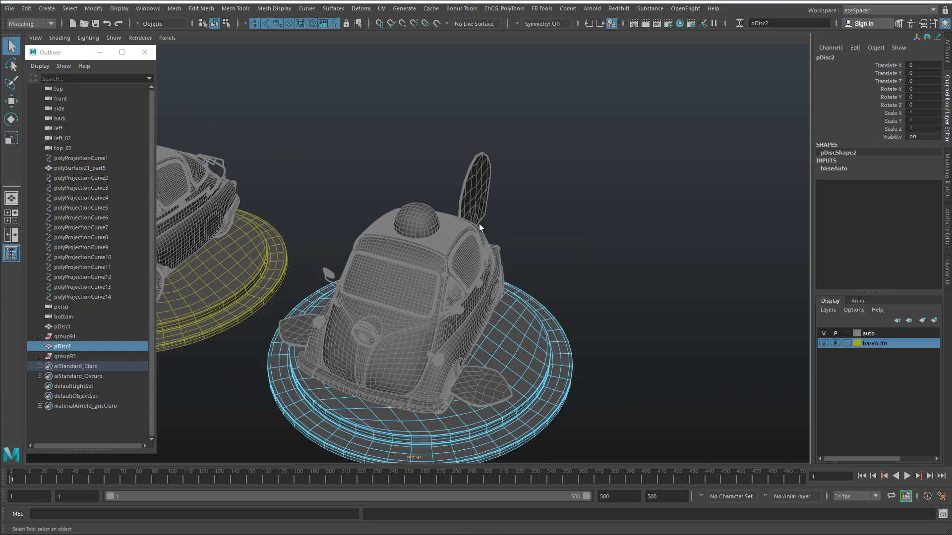
pyautogui.click(482, 177)
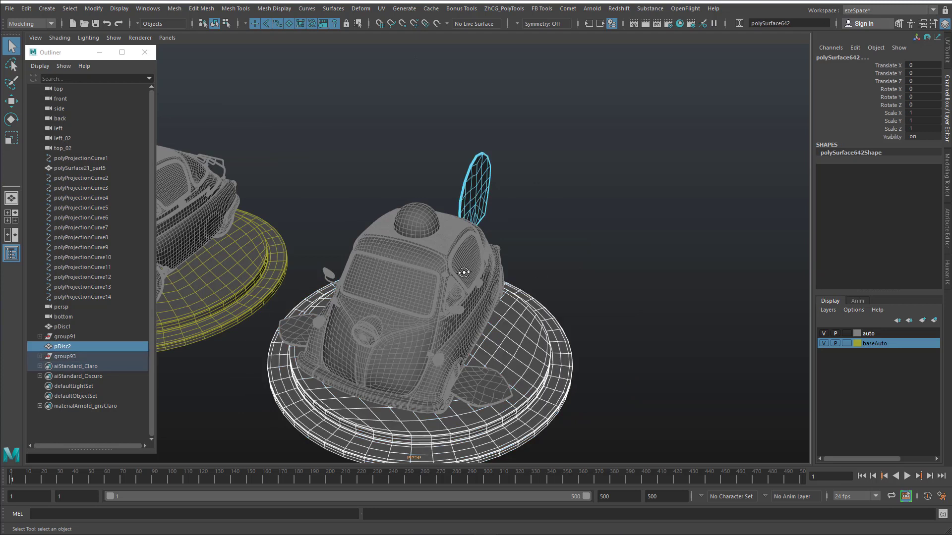
pyautogui.keyDown('alt'); pyautogui.moveTo(463, 270); pyautogui.dragTo(341, 354); pyautogui.keyUp('alt')
pyautogui.click(331, 332)
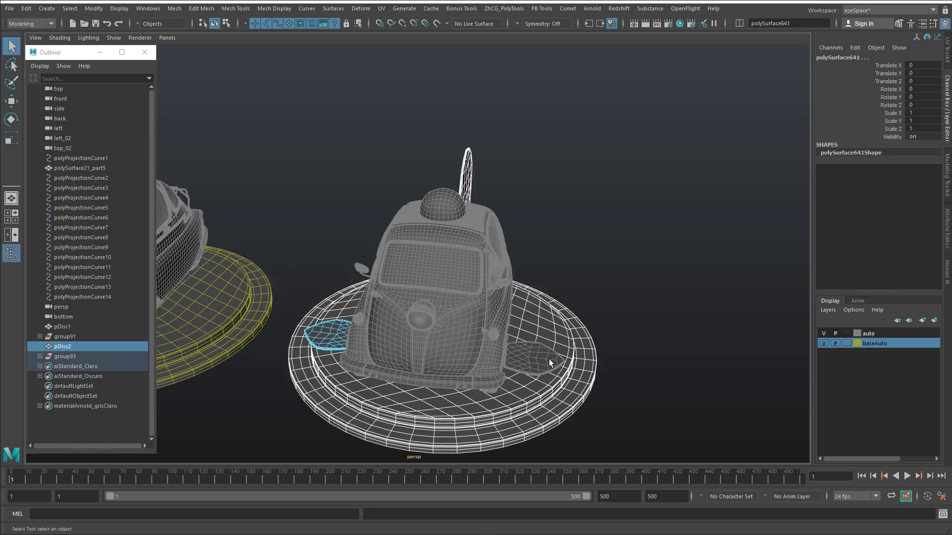
pyautogui.keyDown('shift'); pyautogui.click(550, 359); pyautogui.keyUp('shift')
pyautogui.keyDown('alt'); pyautogui.moveTo(553, 359); pyautogui.dragTo(200, 379); pyautogui.keyUp('alt')
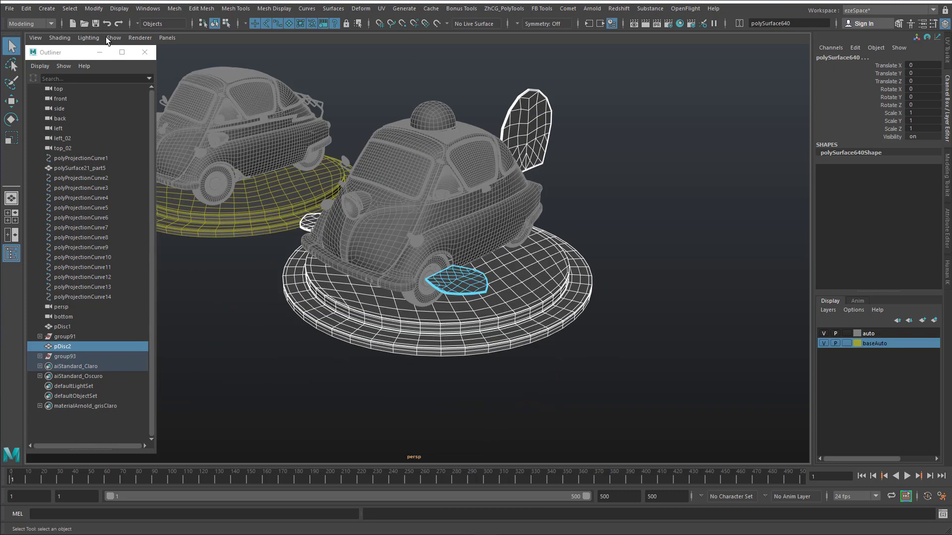
# - Open the Relationship Editor for set editing, enlarge its window, and choose the materialArnold_grisClaro set
pyautogui.click(148, 8)
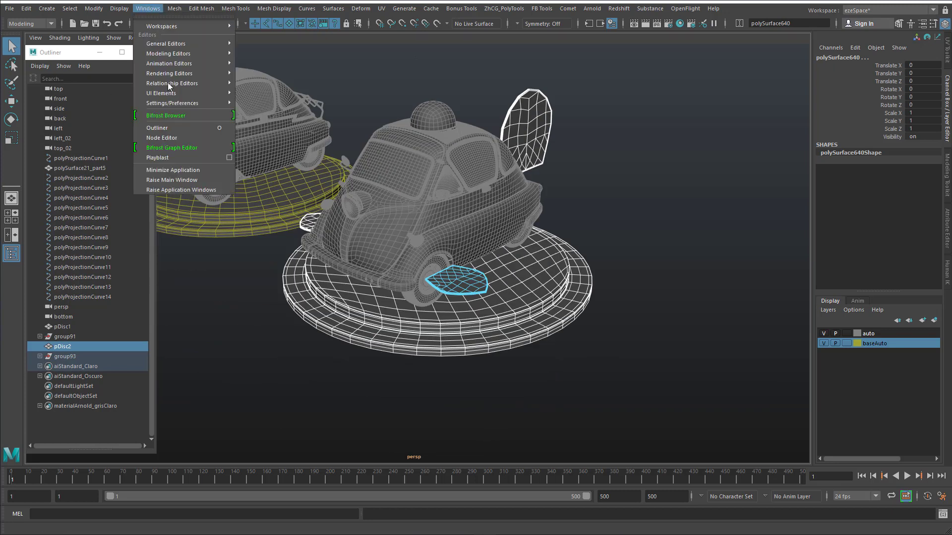
pyautogui.moveTo(177, 87)
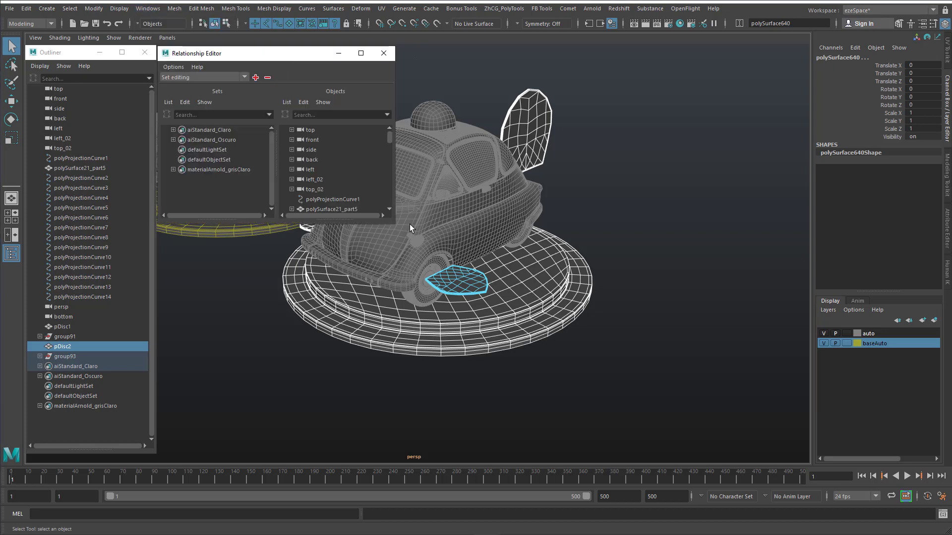
pyautogui.moveTo(394, 223); pyautogui.dragTo(449, 332)
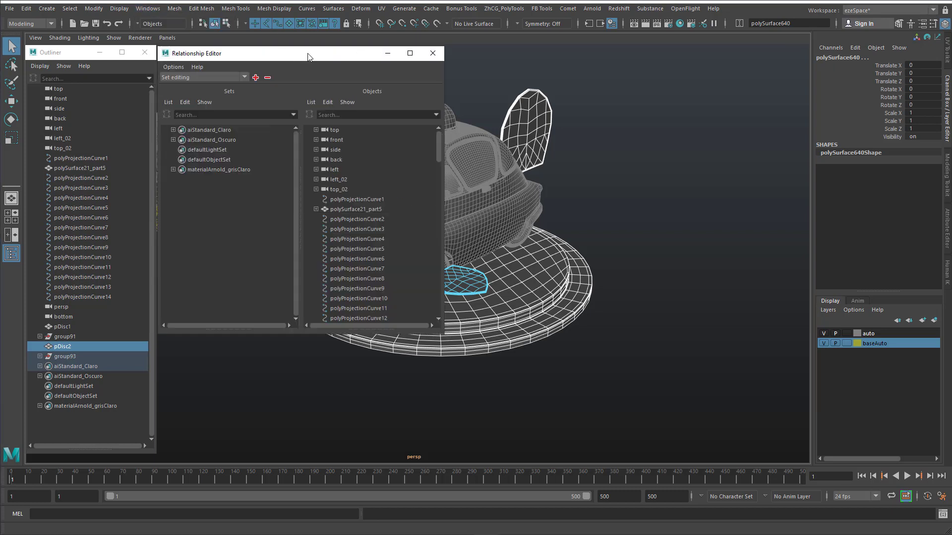
pyautogui.moveTo(308, 57); pyautogui.dragTo(318, 84)
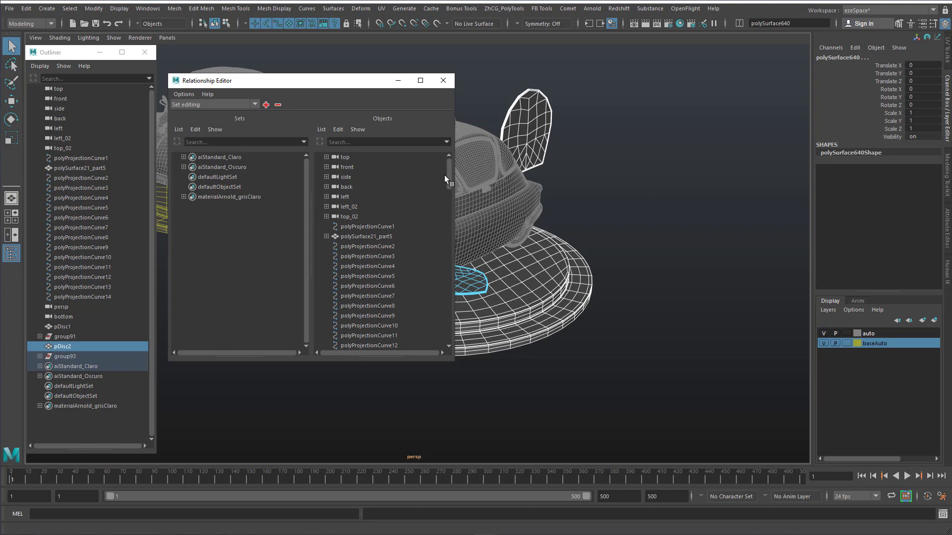
pyautogui.moveTo(448, 177); pyautogui.dragTo(426, 149)
pyautogui.moveTo(325, 77); pyautogui.dragTo(246, 61)
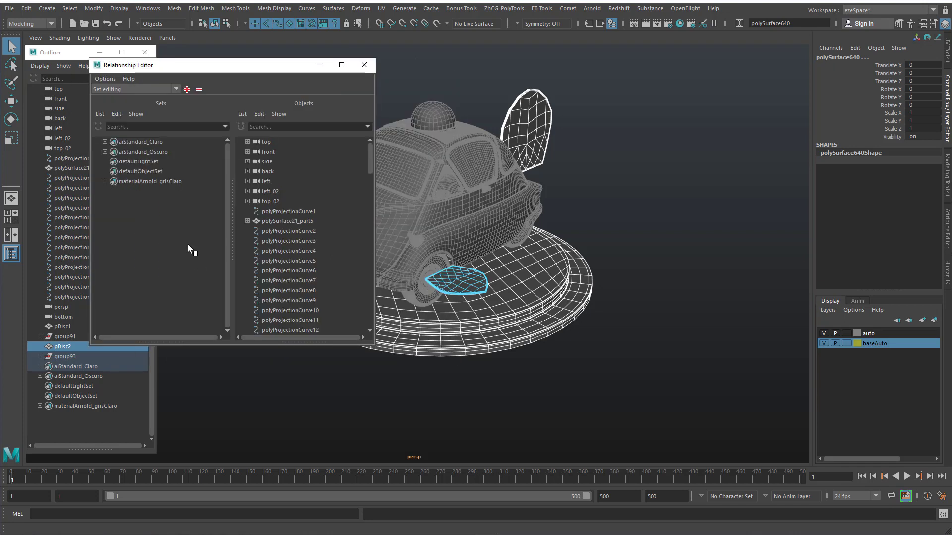
pyautogui.click(135, 183)
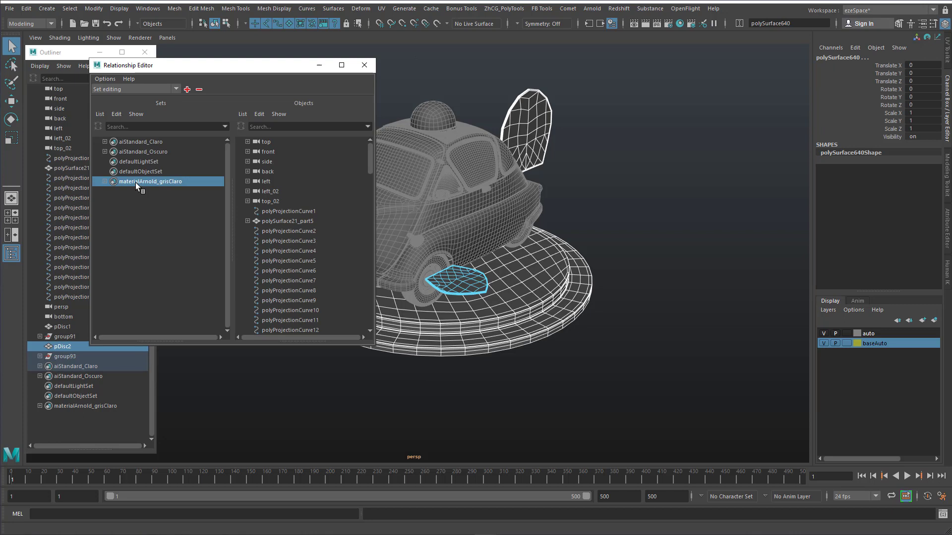
pyautogui.moveTo(233, 88); pyautogui.dragTo(233, 88)
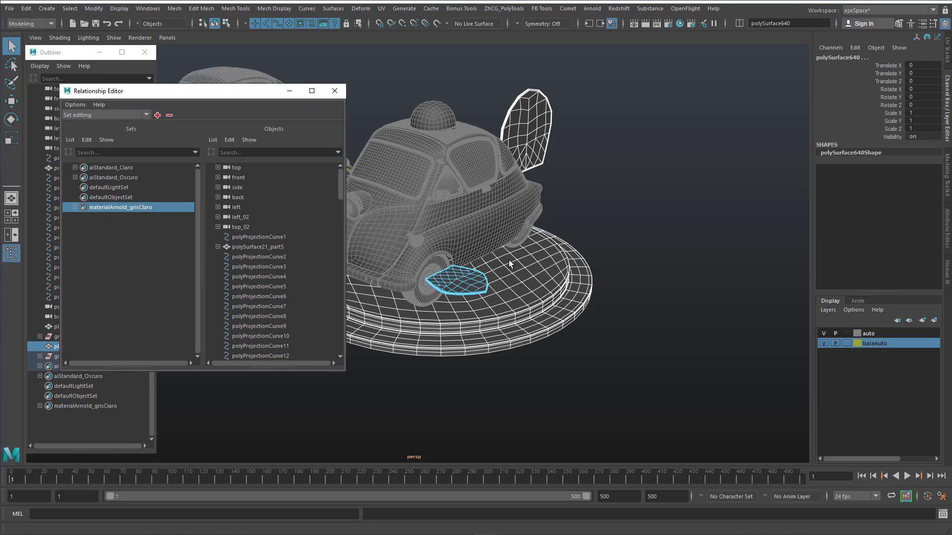
# - Reselect the three fins and the disc base of the car with fins and add them to the materialArnold_grisClaro set
pyautogui.keyDown('alt'); pyautogui.moveTo(505, 286); pyautogui.dragTo(636, 321, button='middle'); pyautogui.keyUp('alt')
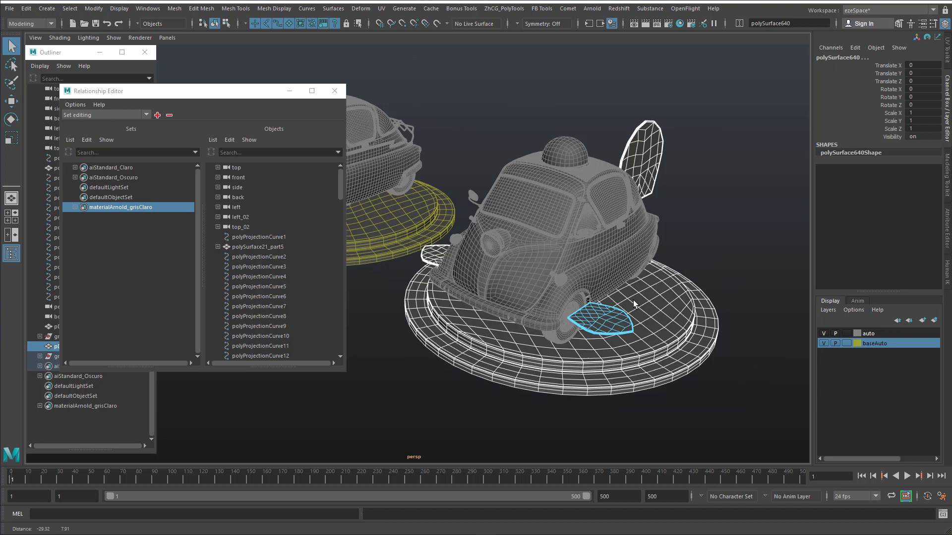
pyautogui.click(695, 245)
pyautogui.click(647, 156)
pyautogui.keyDown('shift'); pyautogui.click(617, 320); pyautogui.keyUp('shift')
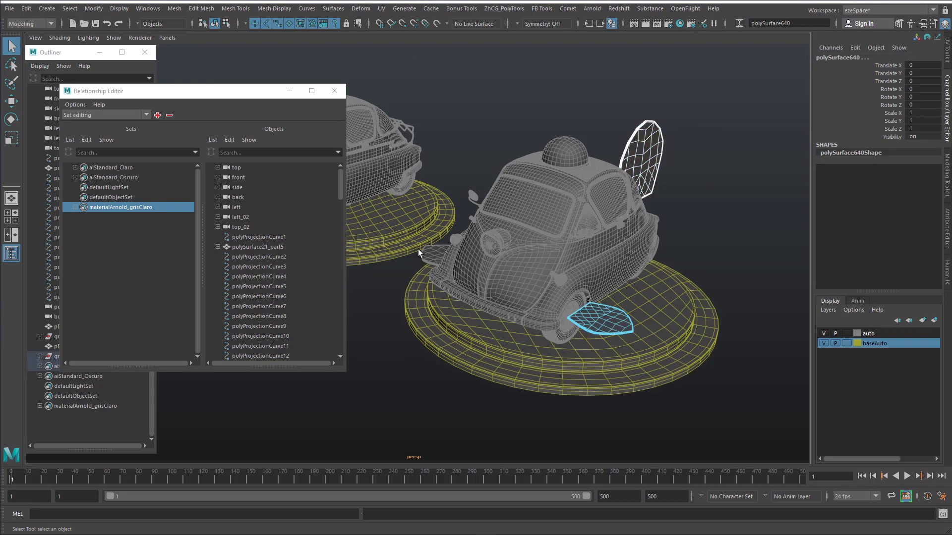
pyautogui.keyDown('shift'); pyautogui.click(435, 252); pyautogui.keyUp('shift')
pyautogui.keyDown('shift'); pyautogui.click(505, 345); pyautogui.keyUp('shift')
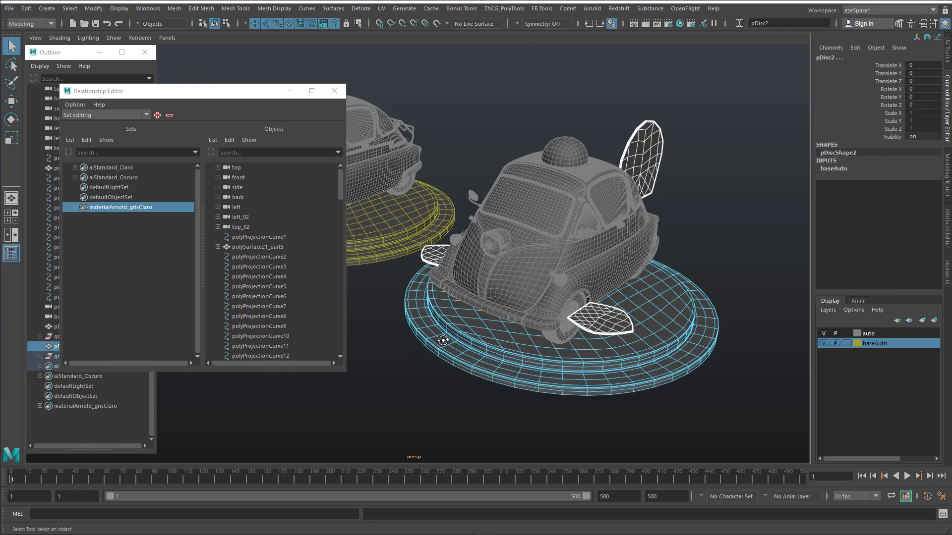
pyautogui.keyDown('alt'); pyautogui.moveTo(501, 336); pyautogui.dragTo(514, 289); pyautogui.keyUp('alt')
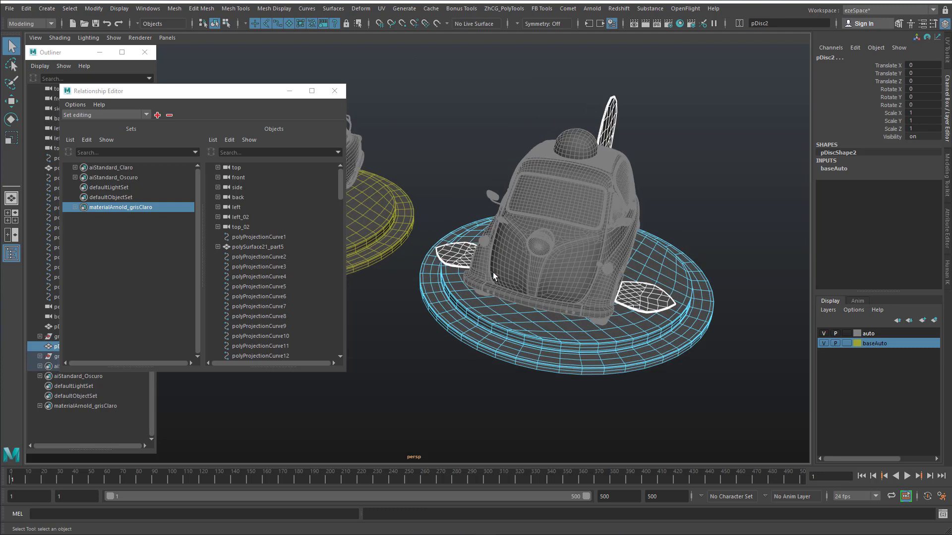
pyautogui.click(157, 116)
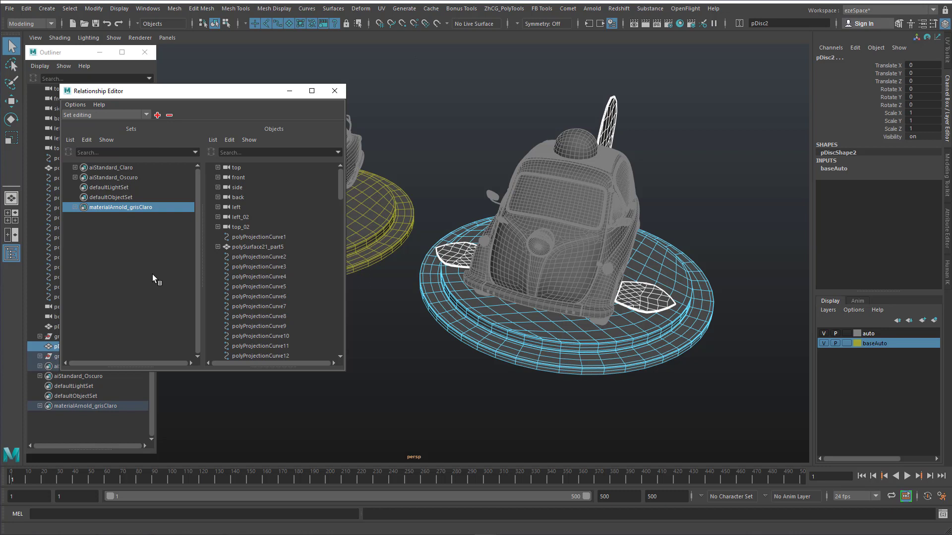
# - Clear the selection and select the materialArnold_grisClaro set's members to check the added fins and base
pyautogui.click(462, 114)
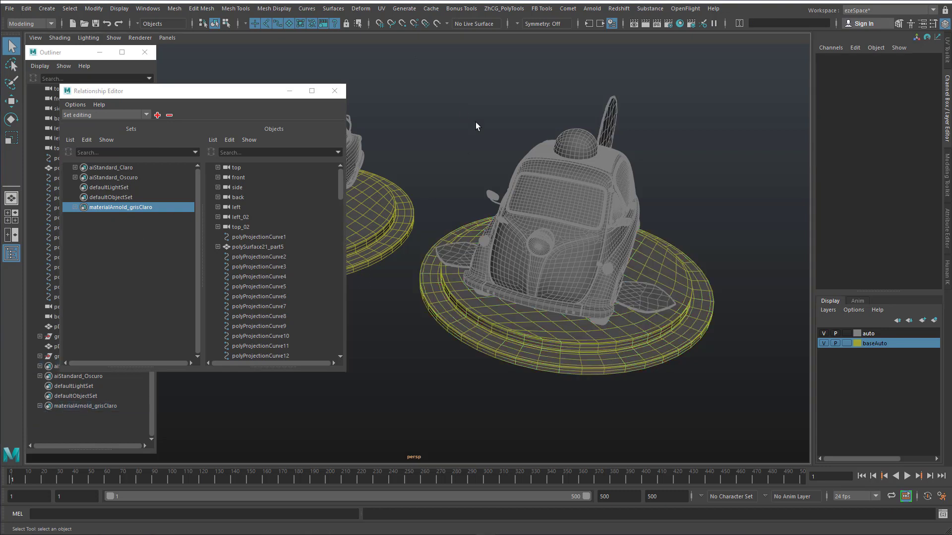
pyautogui.rightClick(96, 209)
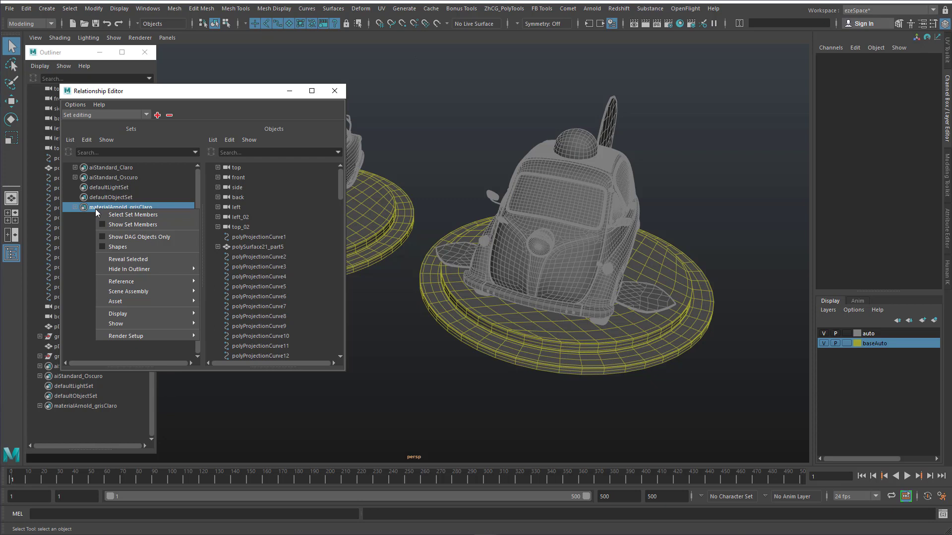
pyautogui.rightClick(90, 409)
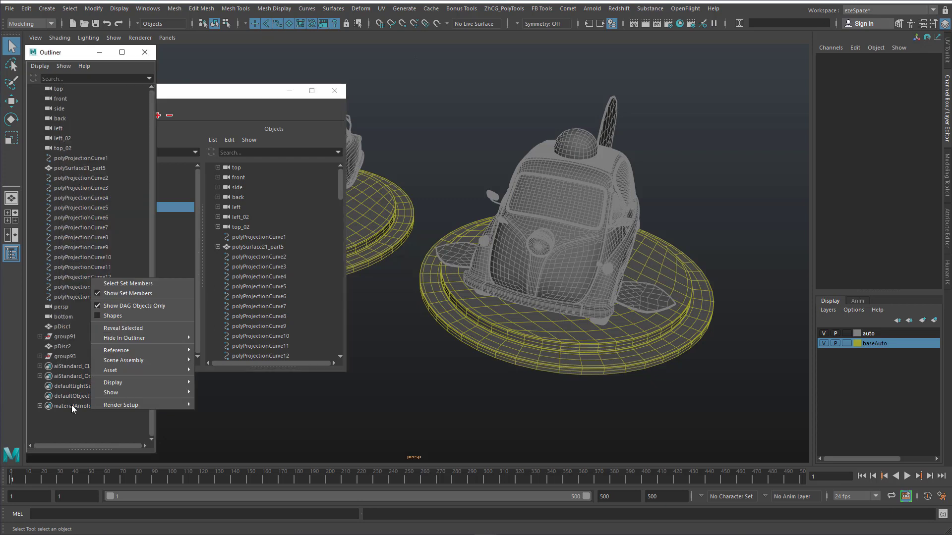
pyautogui.rightClick(71, 406)
pyautogui.click(67, 407)
pyautogui.rightClick(67, 407)
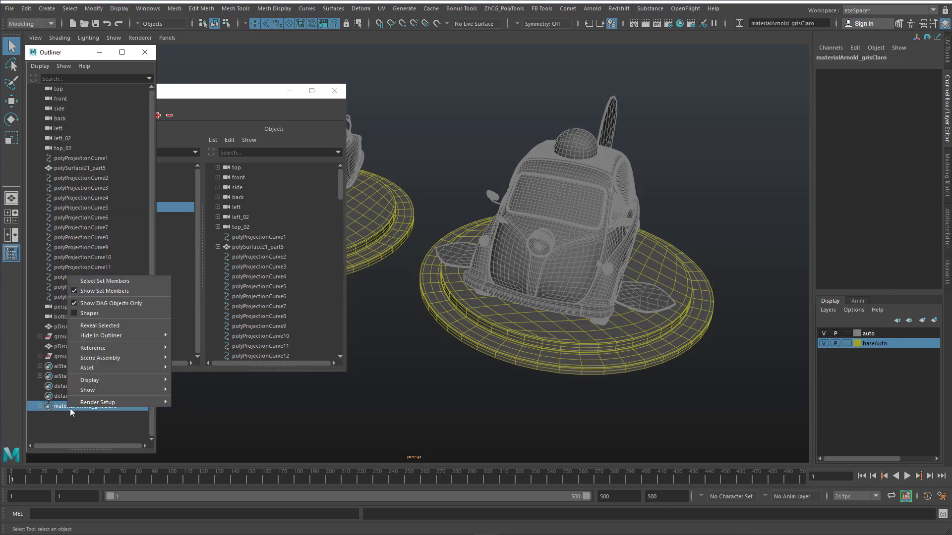
pyautogui.click(114, 281)
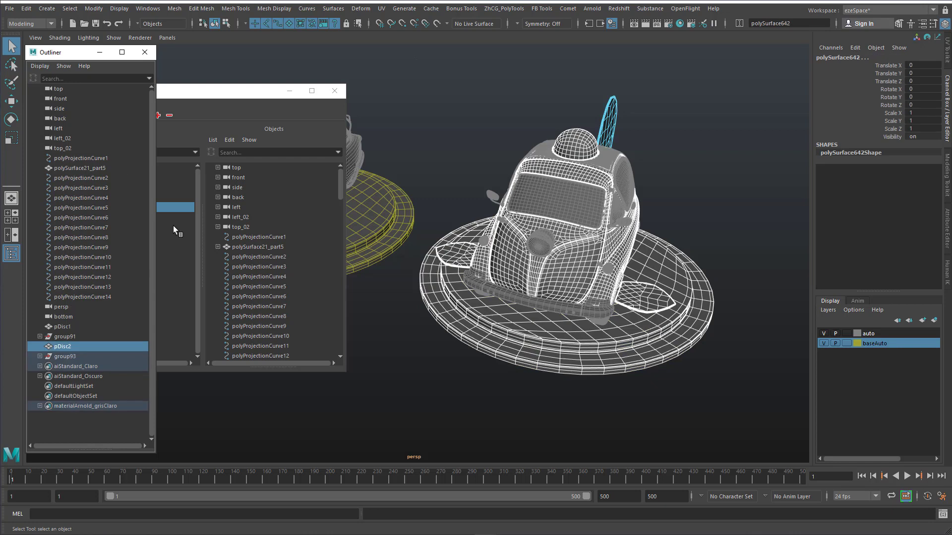
# - Select the roof dome of the car with fins and remove it from the materialArnold_grisClaro set
pyautogui.moveTo(208, 94); pyautogui.dragTo(256, 58)
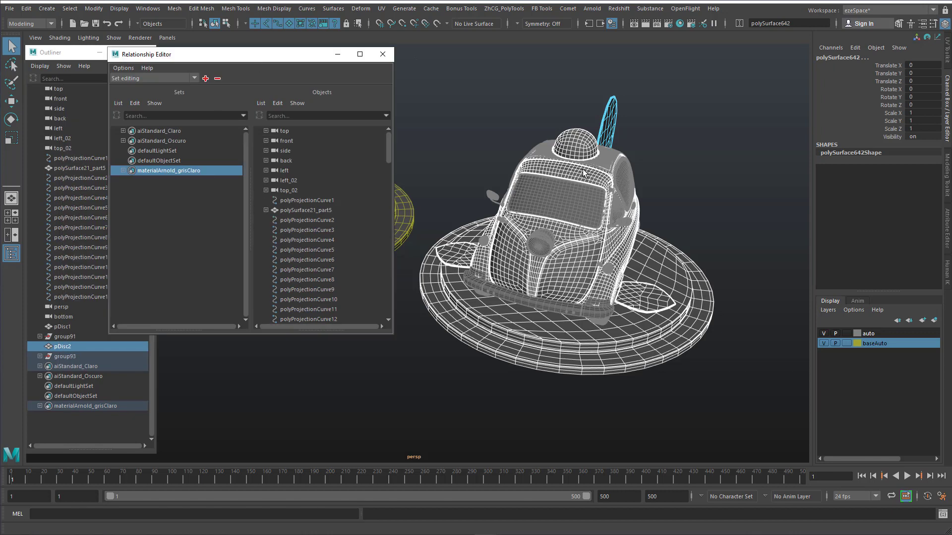
pyautogui.click(585, 147)
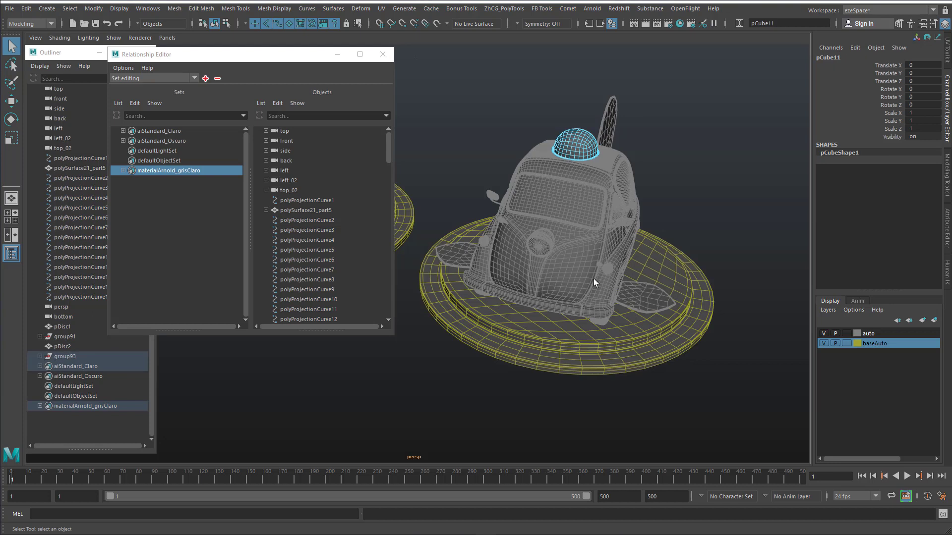
pyautogui.click(218, 79)
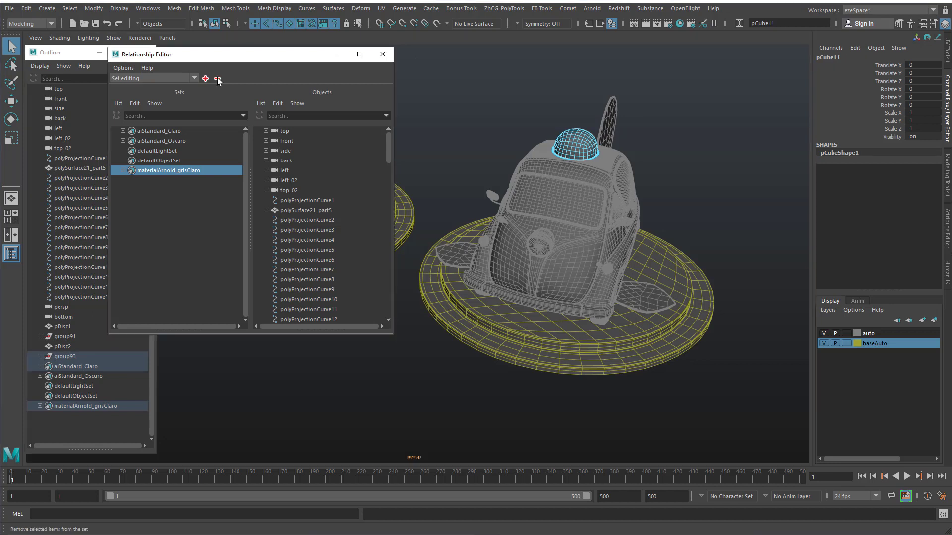
# - Select the materialArnold_grisClaro set's members to check the dome's removal, and close the Relationship Editor
pyautogui.click(67, 409)
pyautogui.rightClick(170, 170)
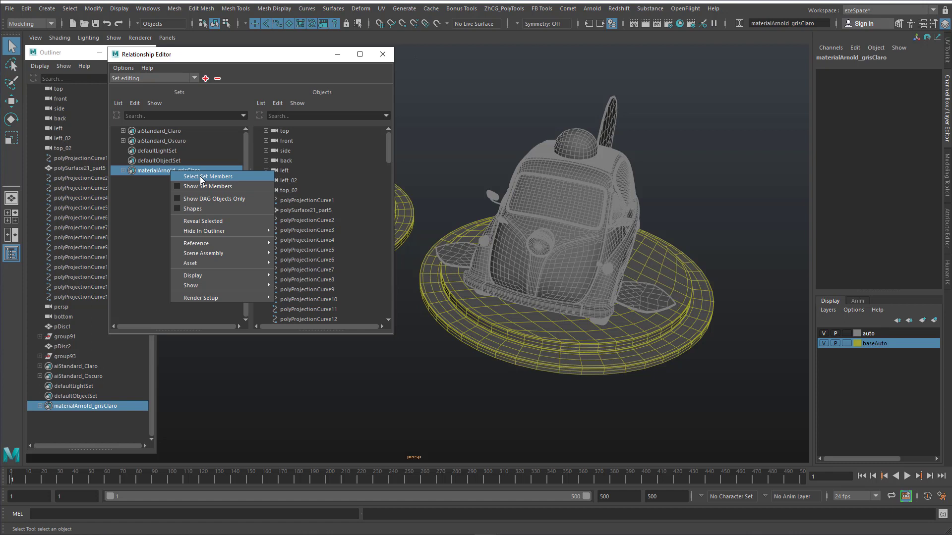
pyautogui.click(201, 177)
pyautogui.click(567, 136)
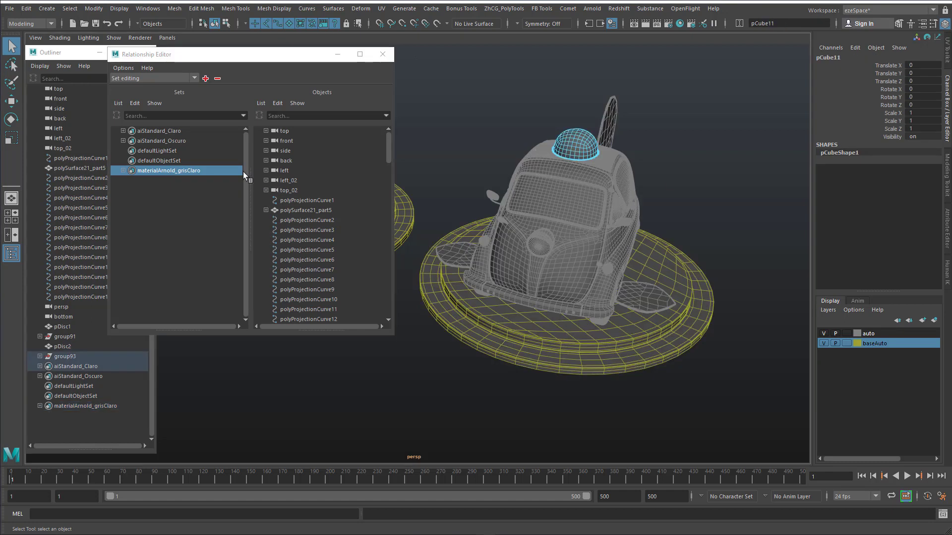
pyautogui.rightClick(173, 174)
pyautogui.click(199, 180)
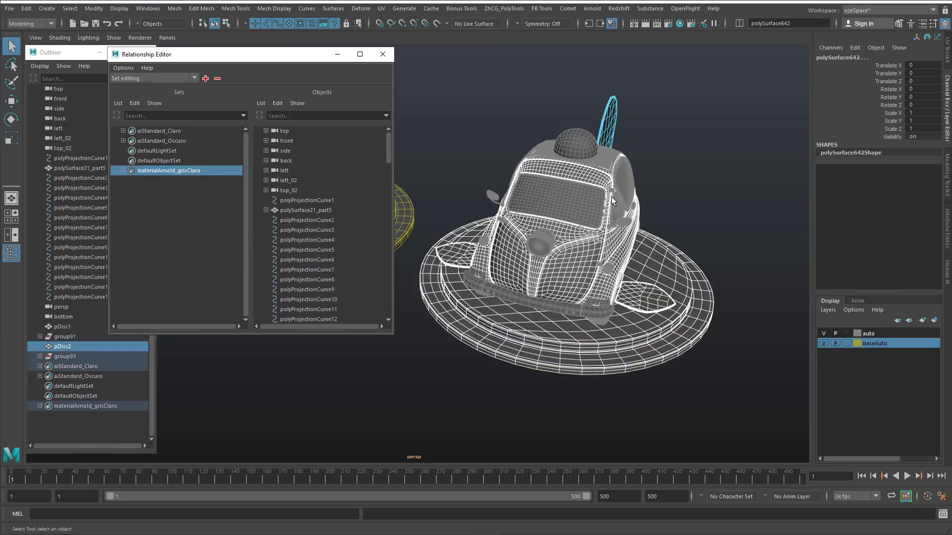
pyautogui.keyDown('alt'); pyautogui.moveTo(551, 300); pyautogui.dragTo(518, 325); pyautogui.keyUp('alt')
pyautogui.moveTo(265, 57); pyautogui.dragTo(281, 73)
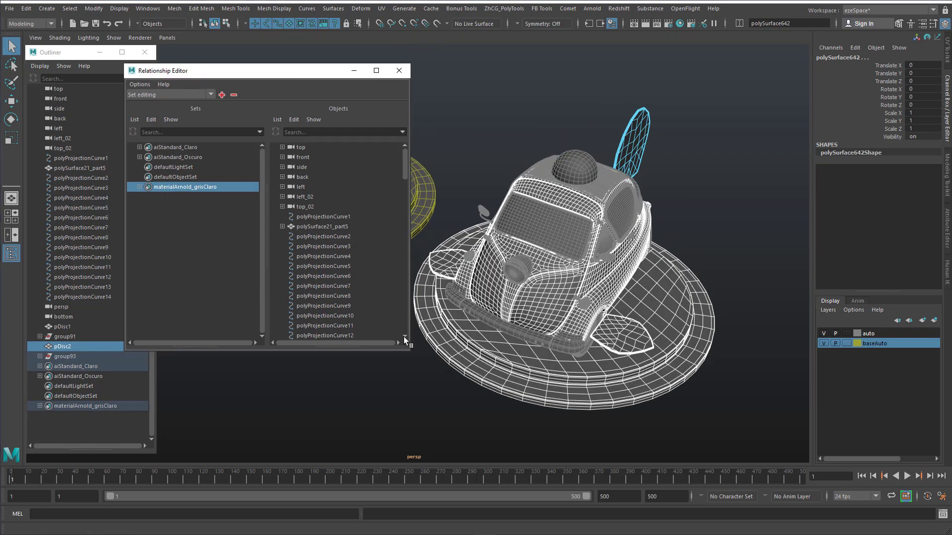
pyautogui.click(399, 71)
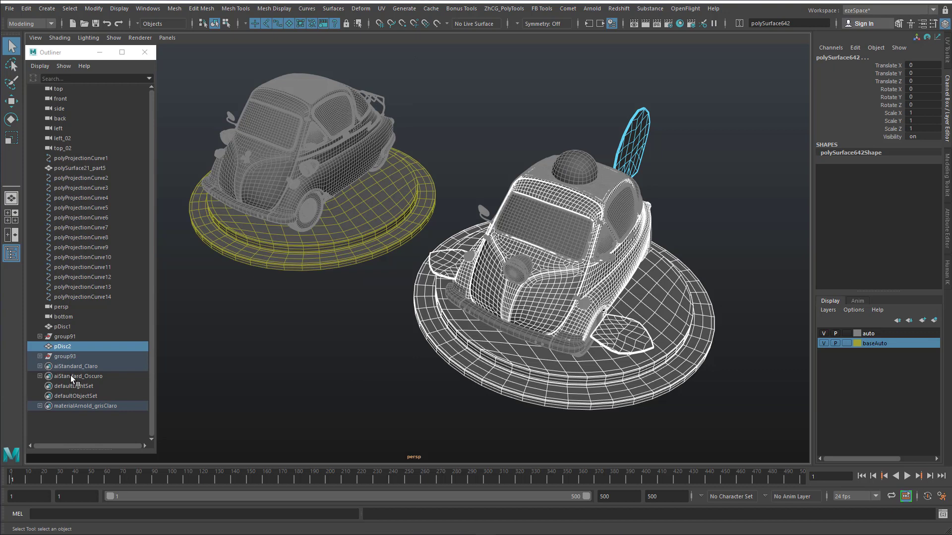
# - Select all members of the aiStandard_Oscuro set
pyautogui.click(70, 376)
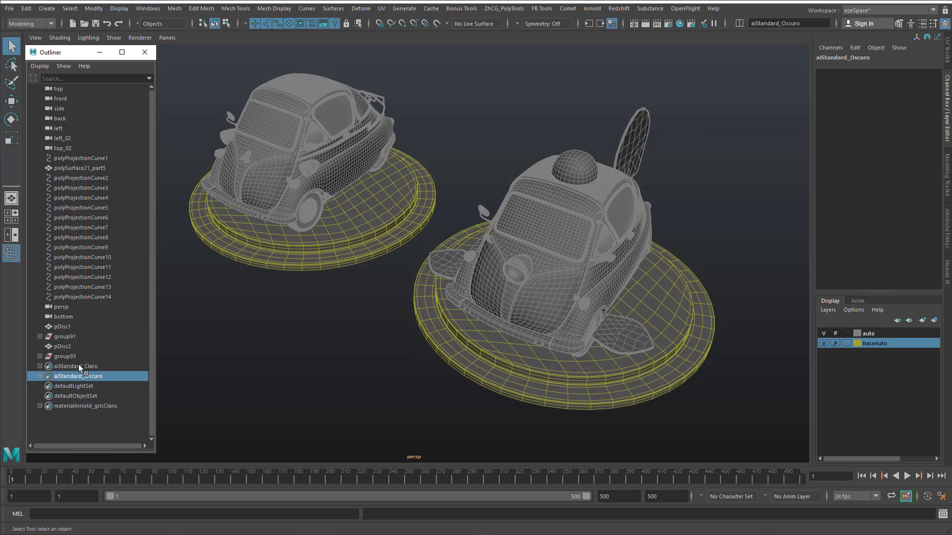
pyautogui.click(78, 366)
pyautogui.click(79, 376)
pyautogui.click(72, 367)
pyautogui.rightClick(72, 367)
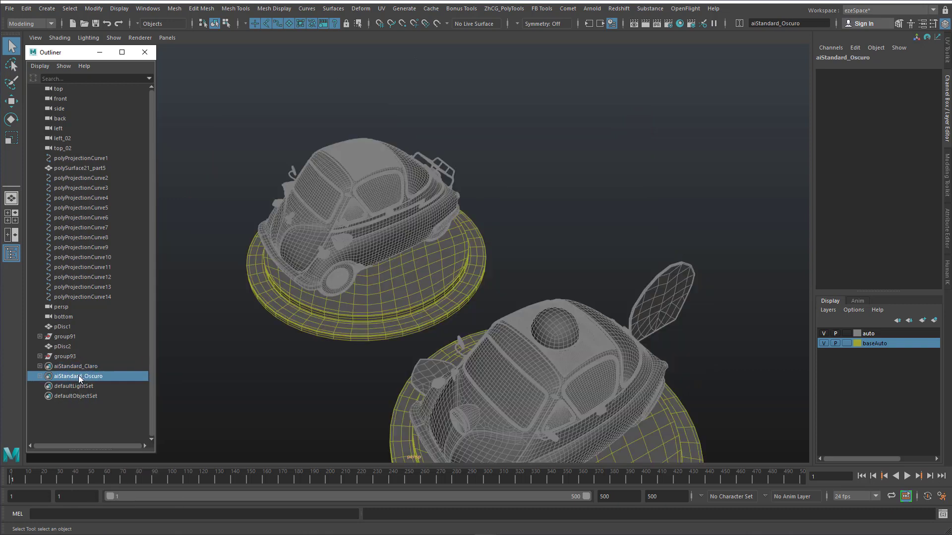
pyautogui.rightClick(79, 375)
pyautogui.click(103, 380)
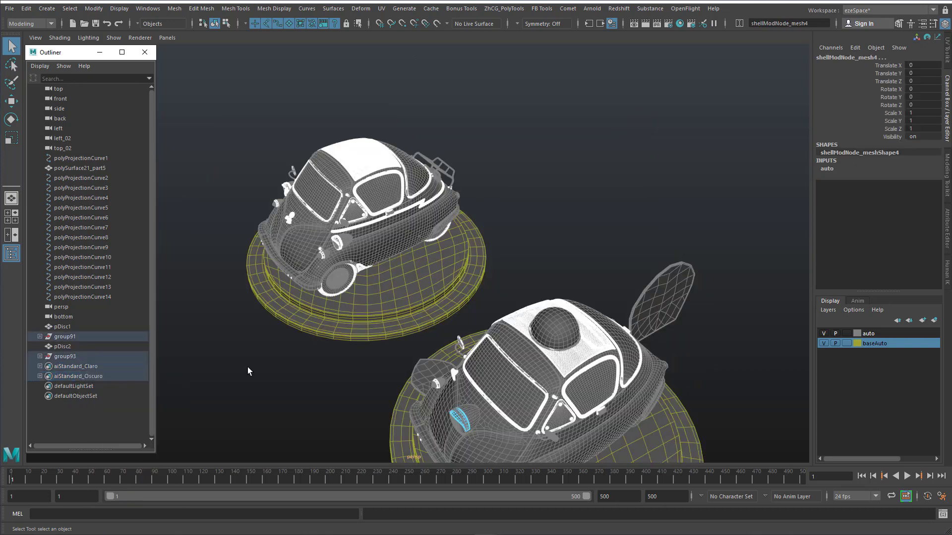
# - Assign a new aiStandardSurface material to the selected aiStandard_Oscuro set members and show the material's attributes
pyautogui.keyDown('alt'); pyautogui.moveTo(248, 368); pyautogui.dragTo(265, 272, button='middle'); pyautogui.keyUp('alt')
pyautogui.keyDown('alt'); pyautogui.moveTo(287, 288); pyautogui.dragTo(315, 291); pyautogui.keyUp('alt')
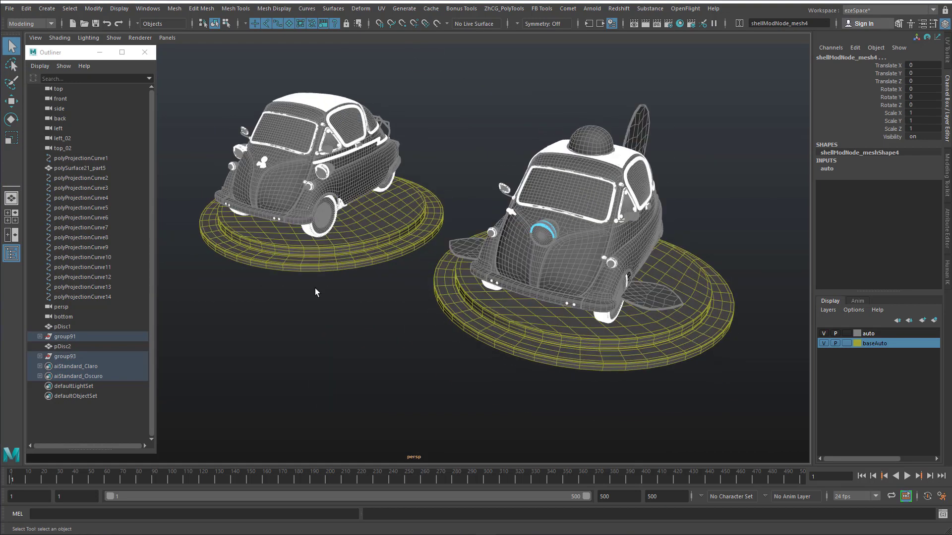
pyautogui.rightClick(387, 300)
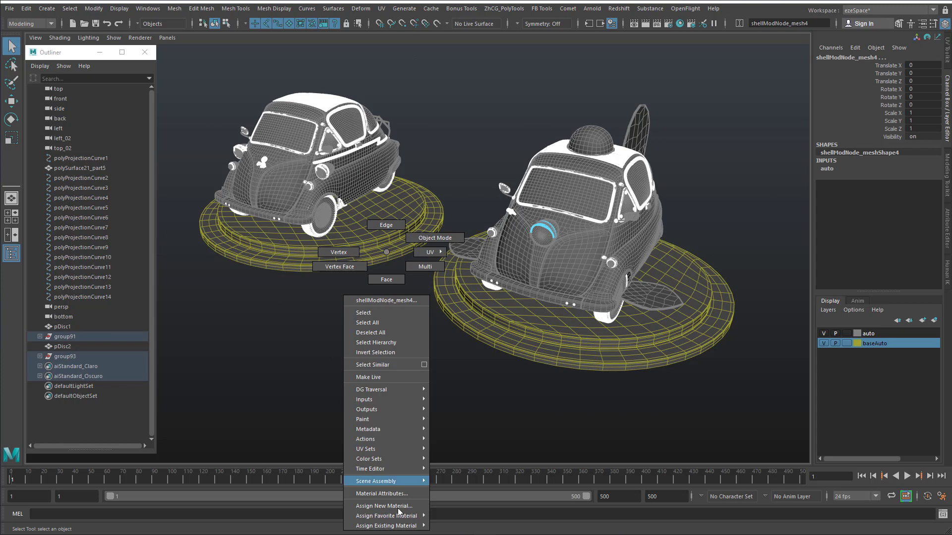
pyautogui.moveTo(394, 519)
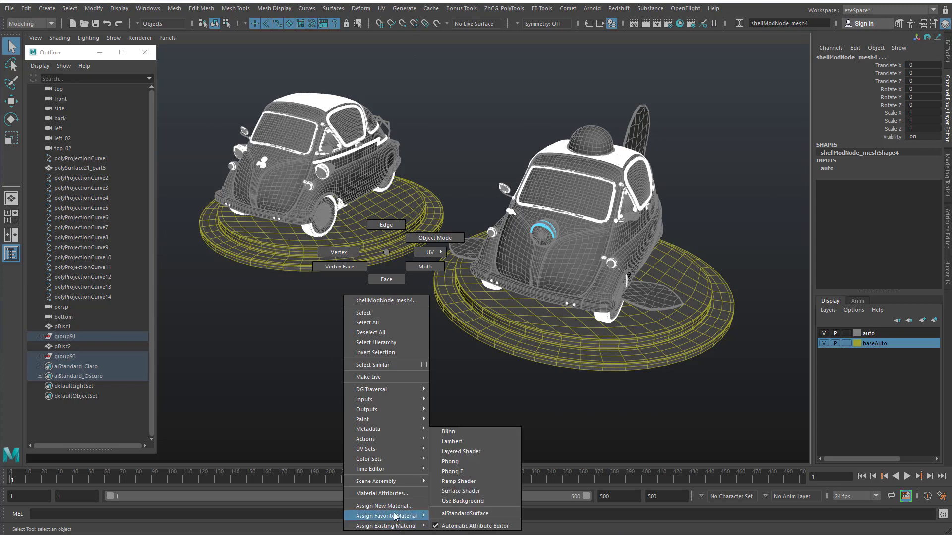
pyautogui.click(462, 515)
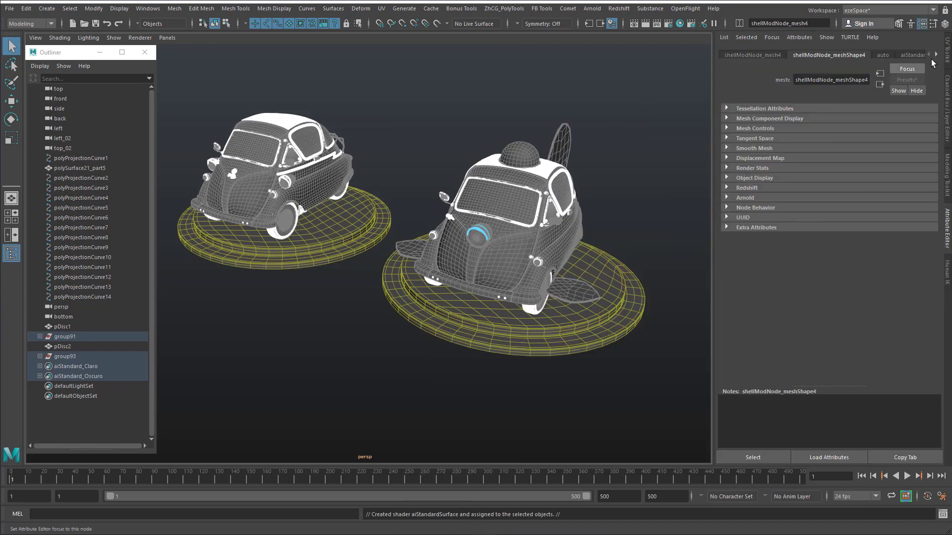
pyautogui.click(936, 56)
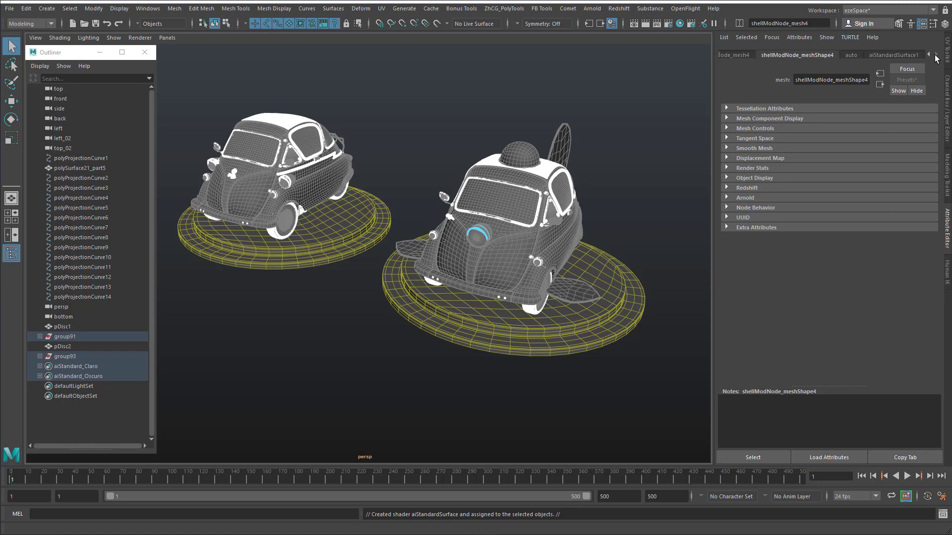
pyautogui.click(894, 55)
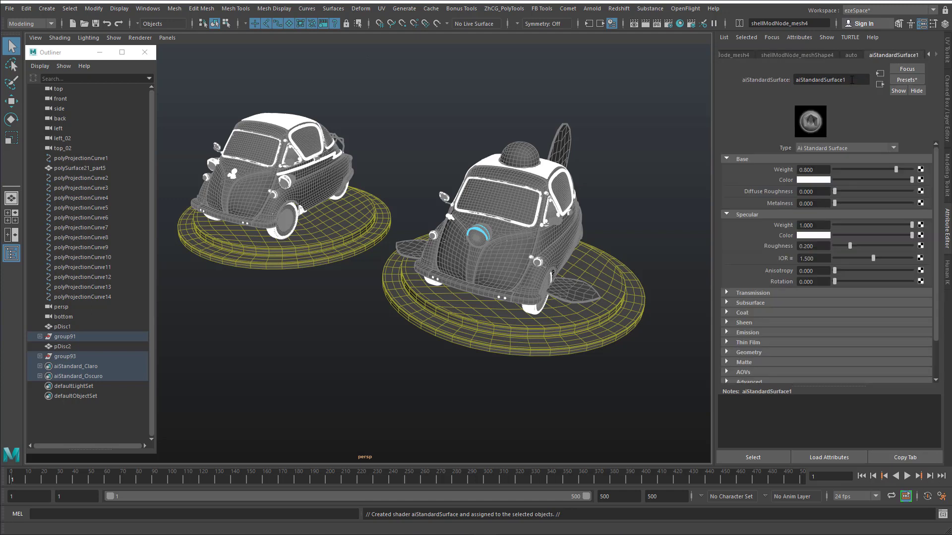
# - Try to rename the new dark material as aiStandard_Oscuro
pyautogui.click(826, 79)
pyautogui.moveTo(826, 80); pyautogui.dragTo(886, 81)
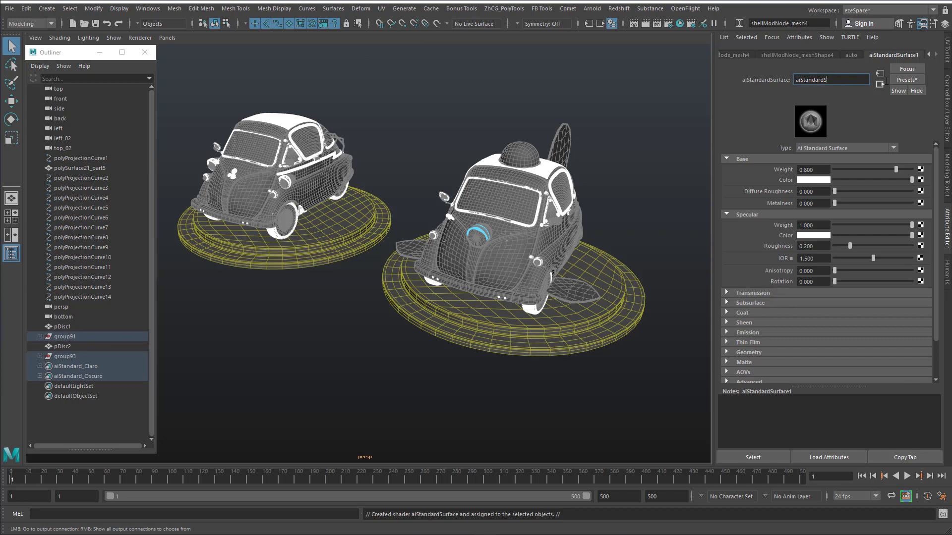
pyautogui.press('BackSpace')
pyautogui.write('Oscuro')
pyautogui.press('Return')
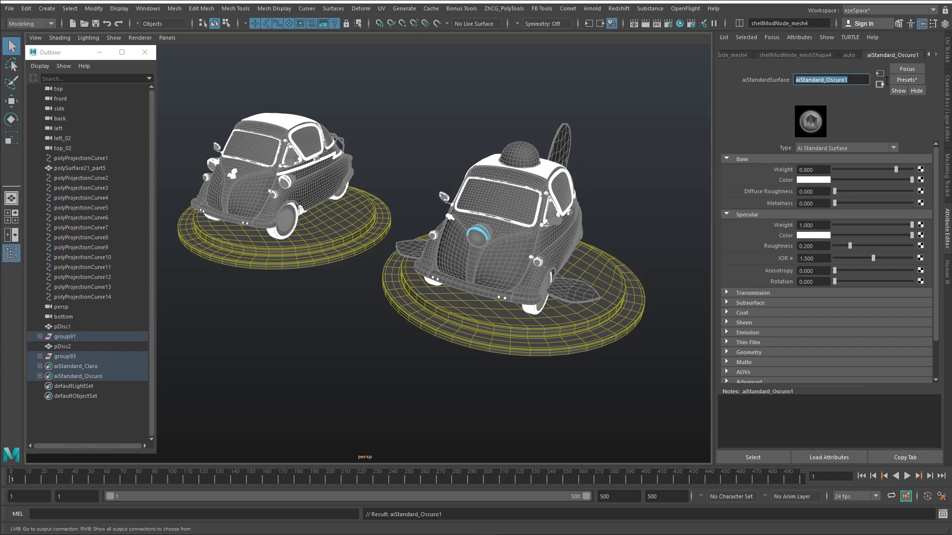
# - Change the dark material's name to aiStandard_Oscuro_01
pyautogui.click(846, 81)
pyautogui.moveTo(846, 81); pyautogui.dragTo(850, 81)
pyautogui.press('BackSpace')
pyautogui.write('01')
pyautogui.press('Return')
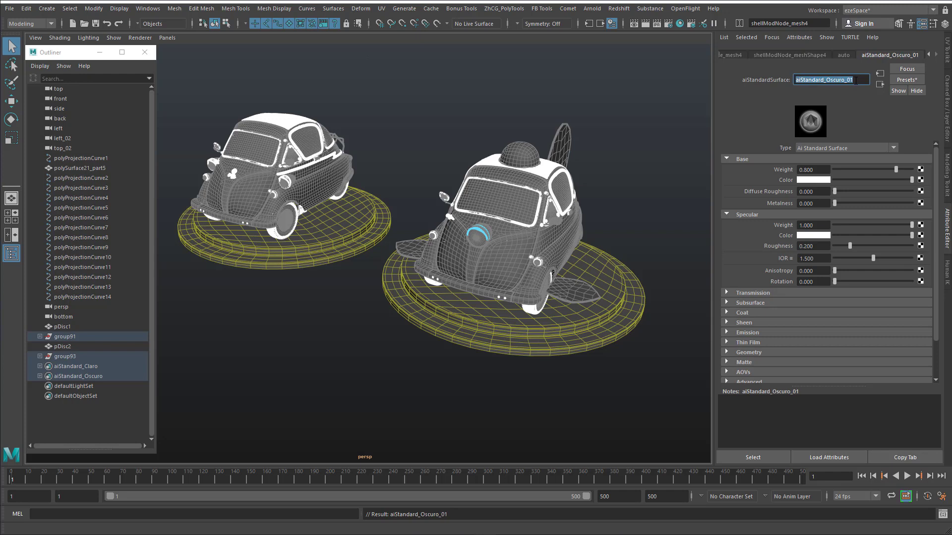
# - Rename the dark parts' material as aiStandardOscuro
pyautogui.moveTo(826, 81); pyautogui.dragTo(910, 82)
pyautogui.write('Osc')
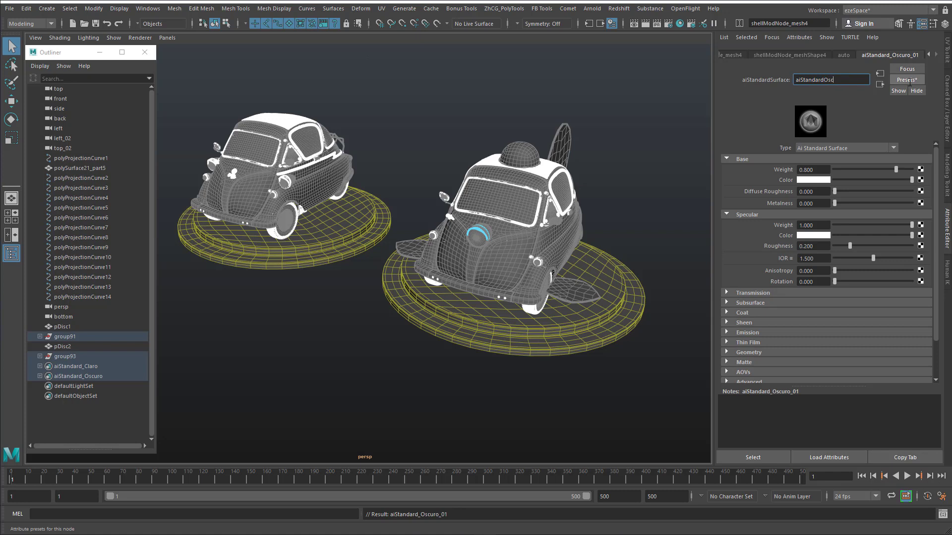
pyautogui.write('uro')
pyautogui.press('Return')
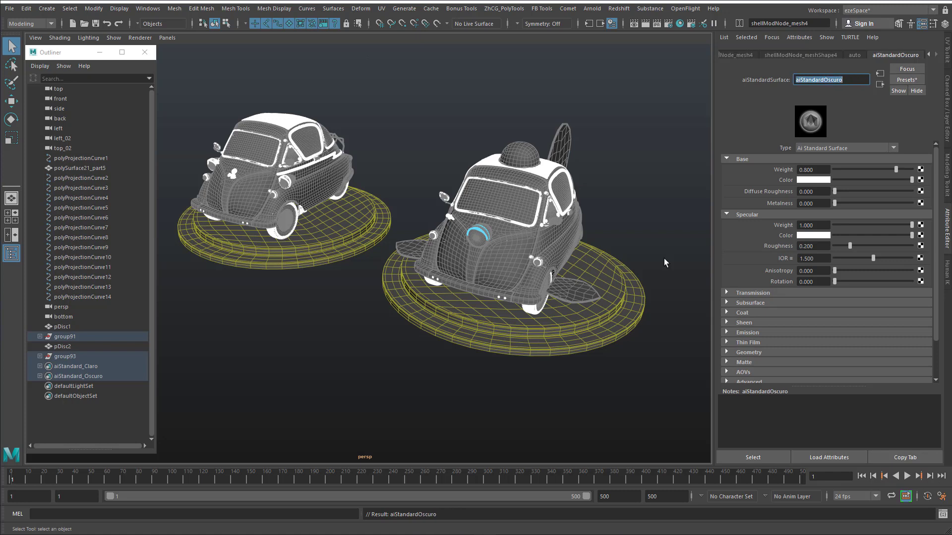
# - Select all members of the aiStandard_Claro set and assign them a new aiStandardSurface material
pyautogui.click(70, 367)
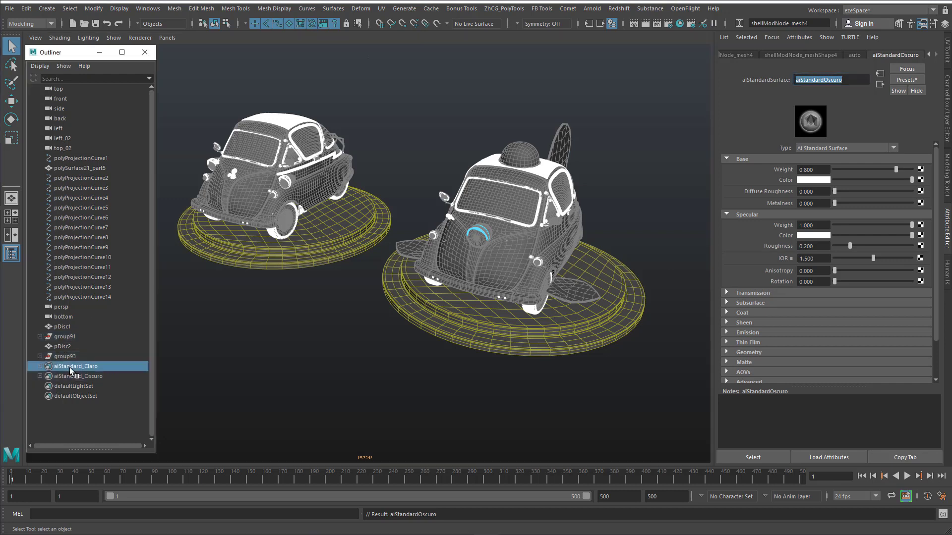
pyautogui.rightClick(70, 367)
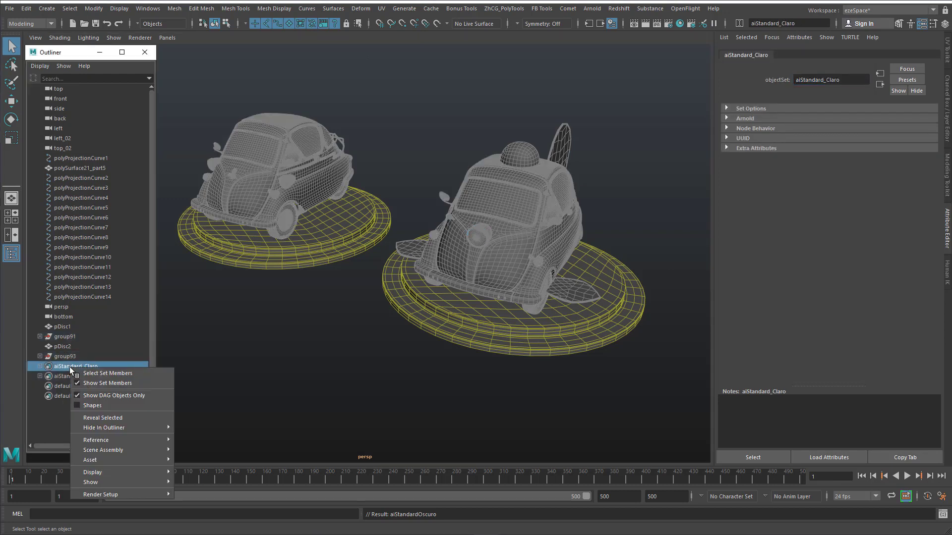
pyautogui.click(107, 373)
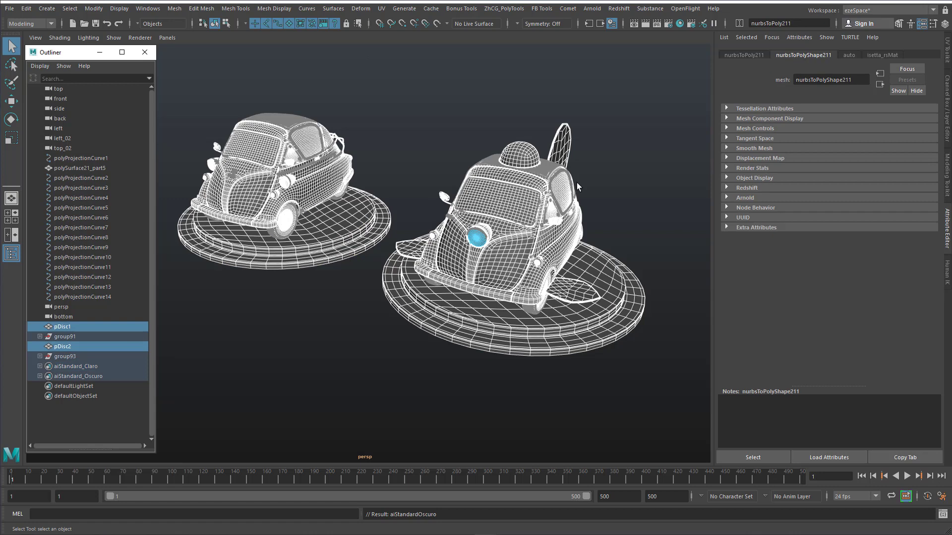
pyautogui.rightClick(460, 253)
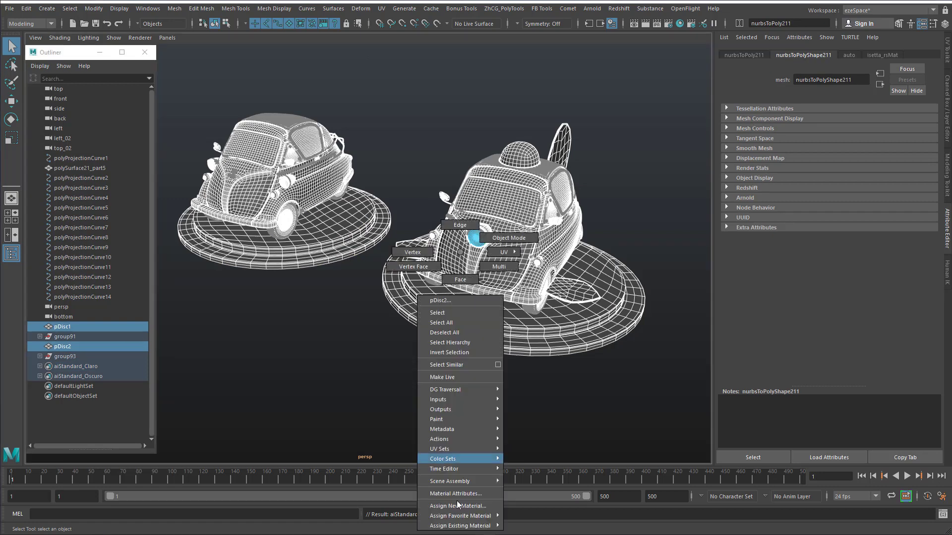
pyautogui.moveTo(460, 516)
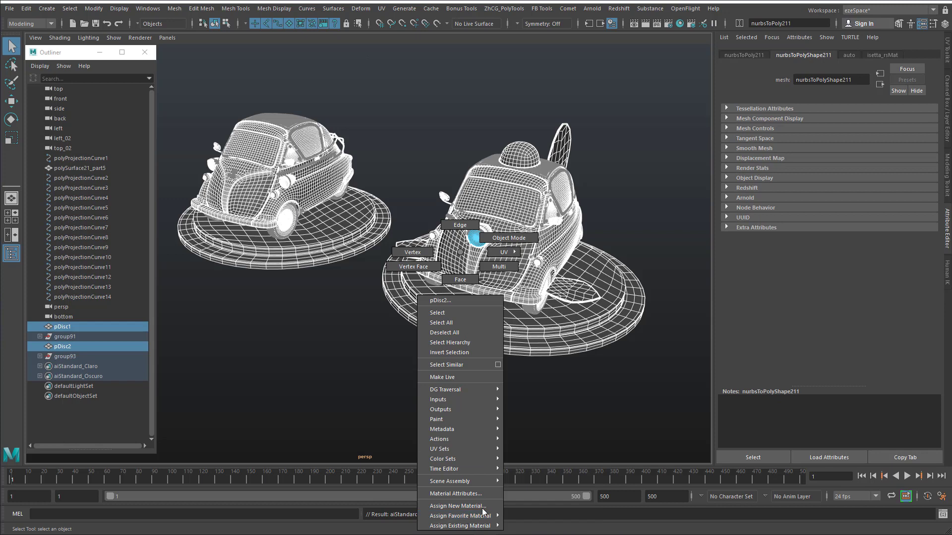
pyautogui.click(539, 514)
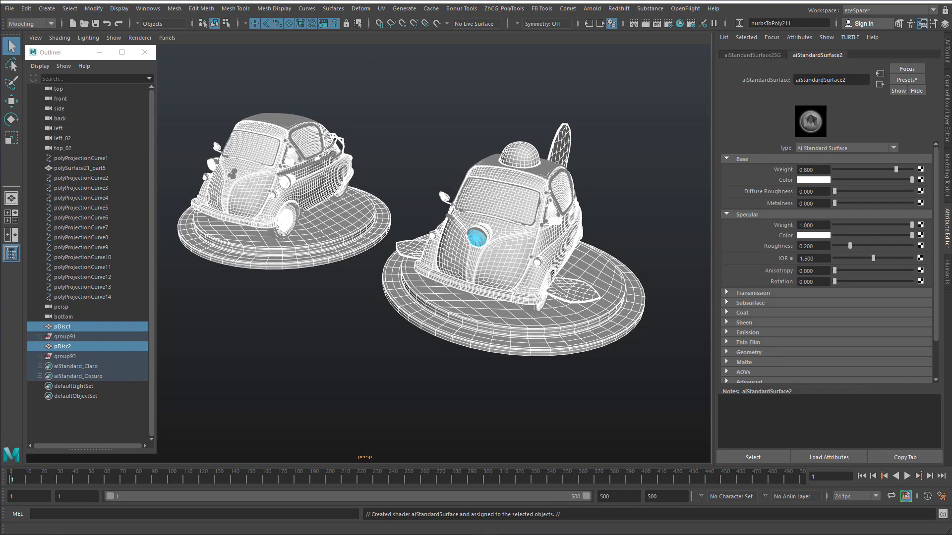
# - Rename the light parts' new material as aiStandardClaro
pyautogui.moveTo(823, 81); pyautogui.dragTo(846, 81)
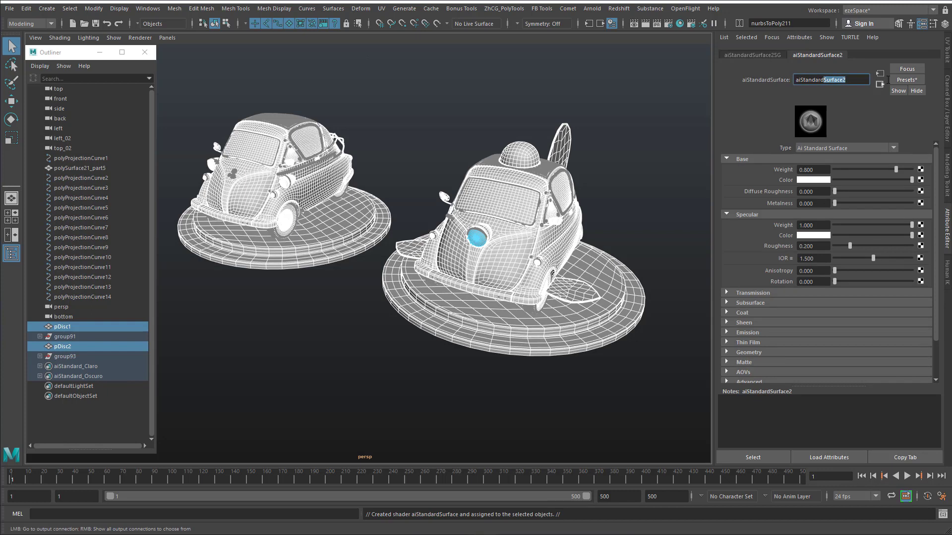
pyautogui.write('Claro')
pyautogui.press('Return')
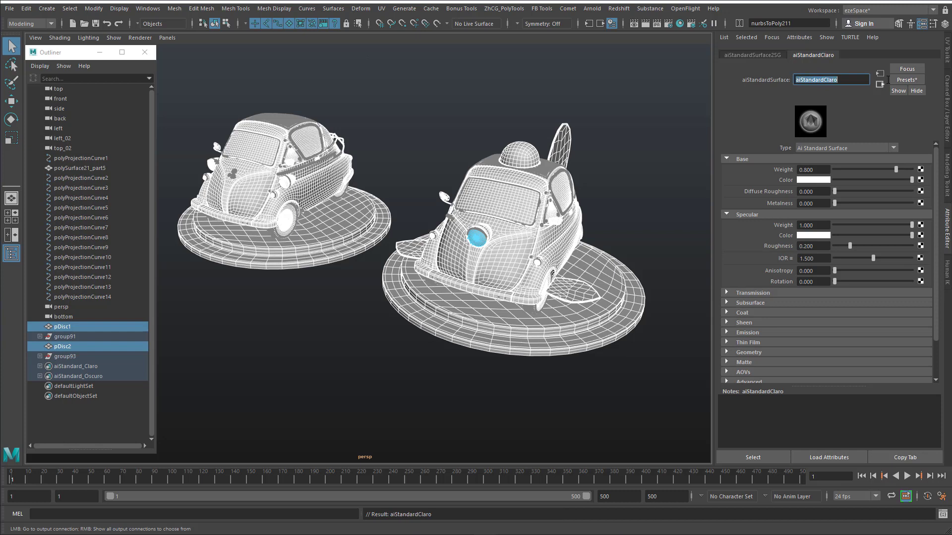
# - Clear the selection and display both cars smooth-shaded without the wireframe overlay
pyautogui.click(534, 99)
pyautogui.press('5')
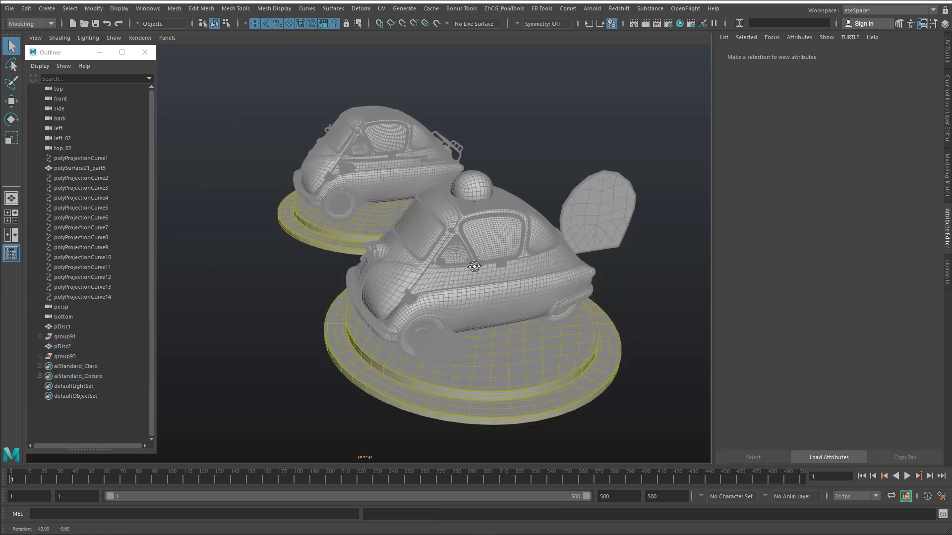
pyautogui.moveTo(509, 200)
pyautogui.keyDown('alt'); pyautogui.mouseDown()
pyautogui.moveTo(400, 254)
pyautogui.moveTo(375, 255)
pyautogui.mouseUp(); pyautogui.keyUp('alt')
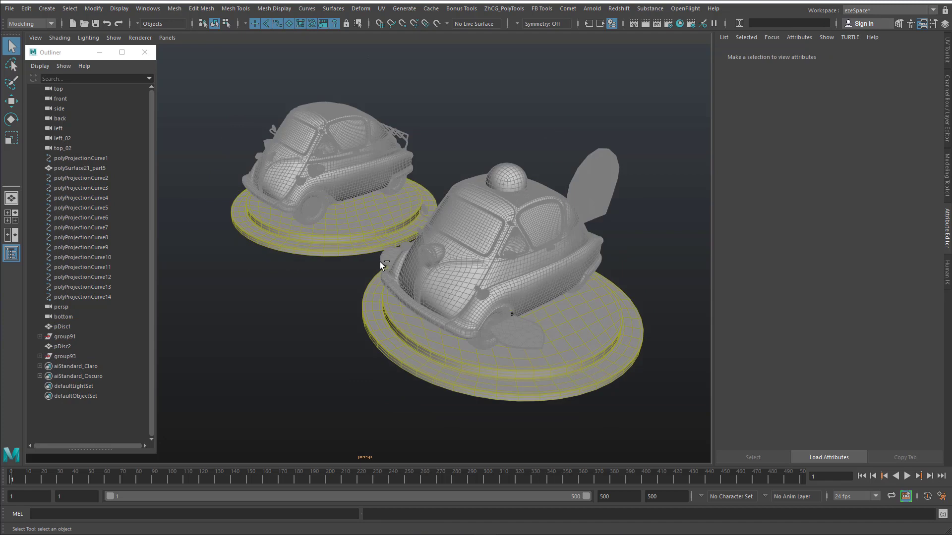
pyautogui.hotkey('alt', '5')
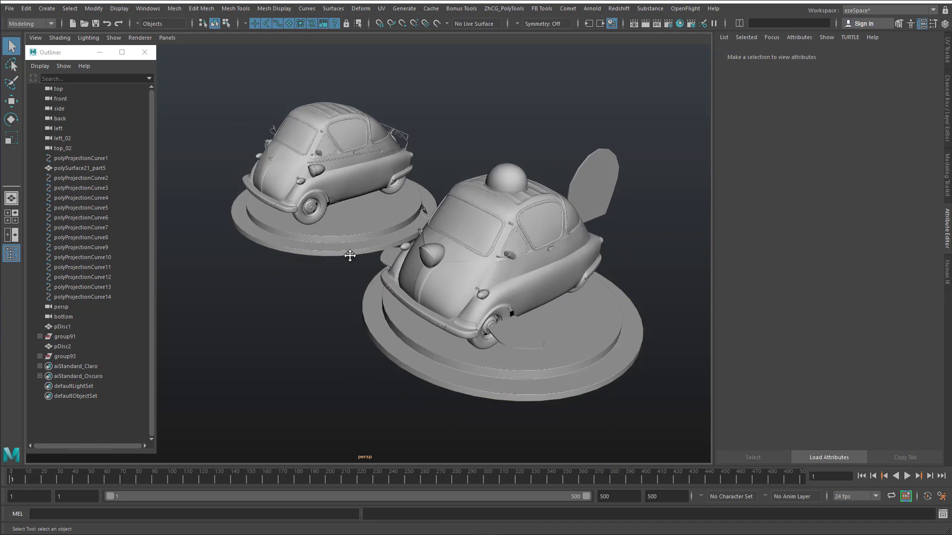
pyautogui.scroll(4, 349, 255)
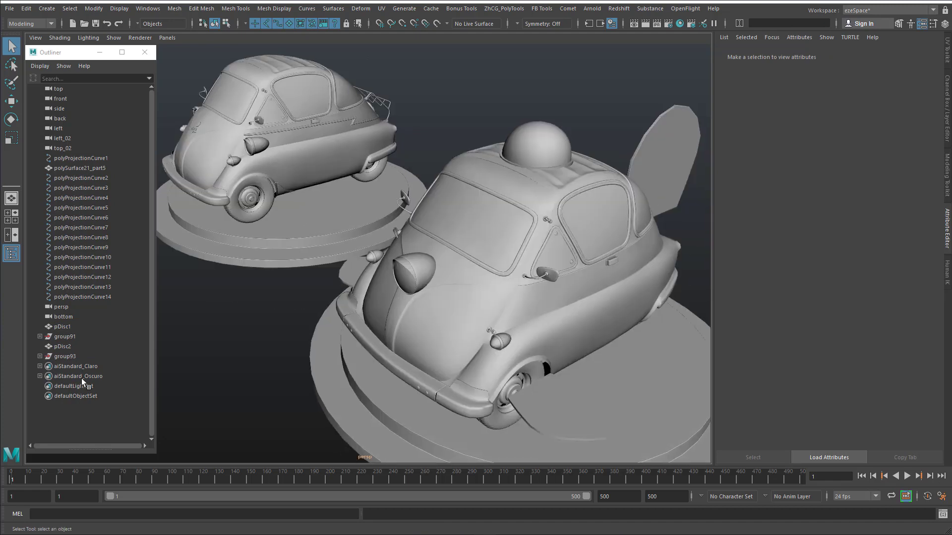
# - Select all members of the aiStandard_Oscuro set in the shaded view
pyautogui.click(78, 376)
pyautogui.keyDown('alt'); pyautogui.moveTo(375, 387); pyautogui.dragTo(297, 356); pyautogui.keyUp('alt')
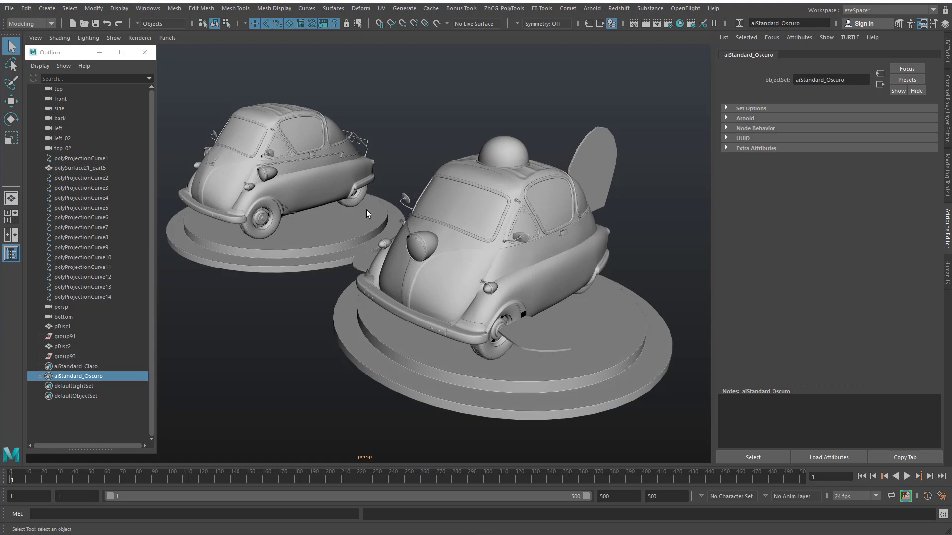
pyautogui.rightClick(89, 376)
pyautogui.click(127, 386)
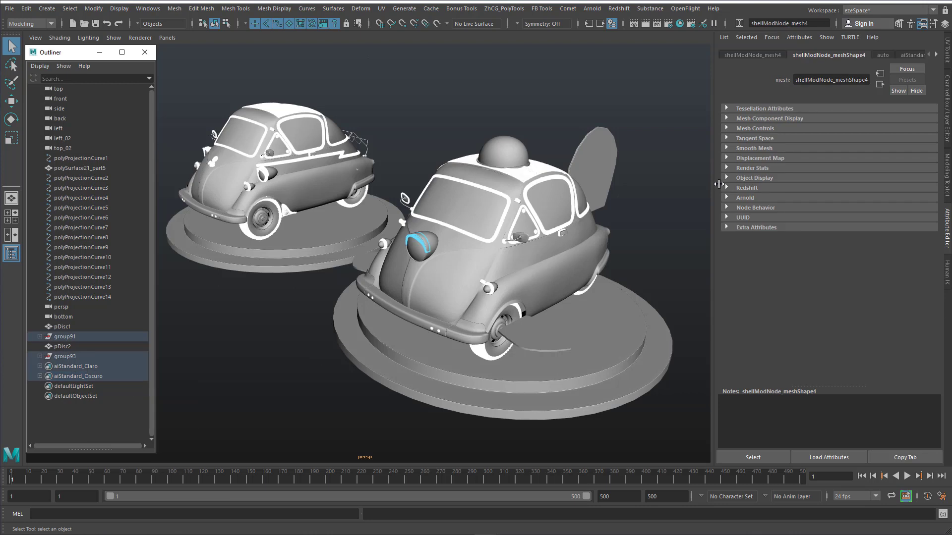
# - Darken the base color of the aiStandardOscuro material to a dark grey
pyautogui.click(935, 54)
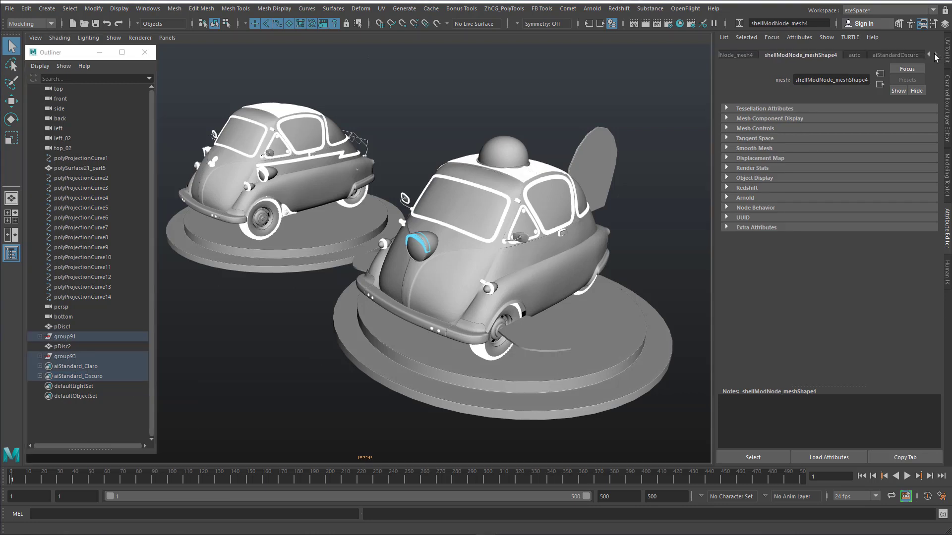
pyautogui.click(903, 55)
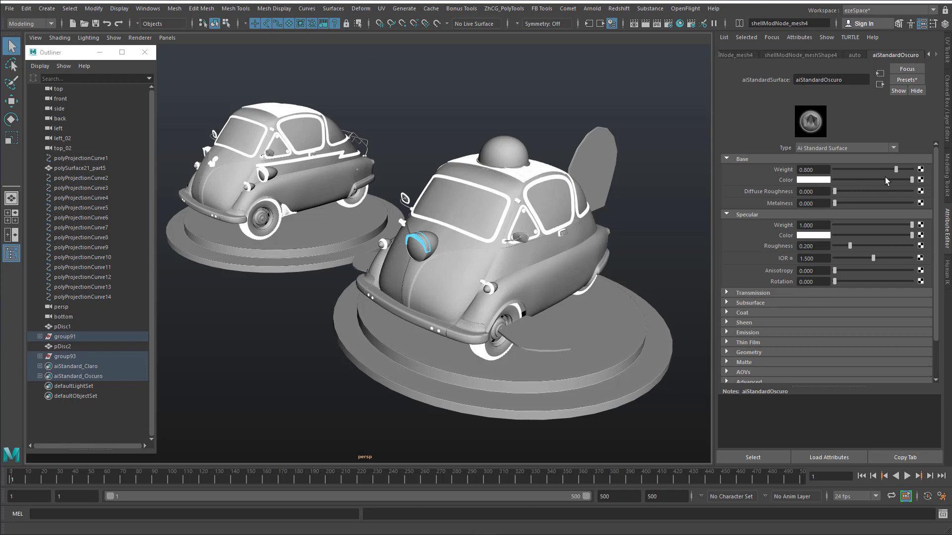
pyautogui.moveTo(884, 180); pyautogui.dragTo(880, 179)
pyautogui.click(867, 180)
pyautogui.moveTo(867, 179); pyautogui.dragTo(861, 179)
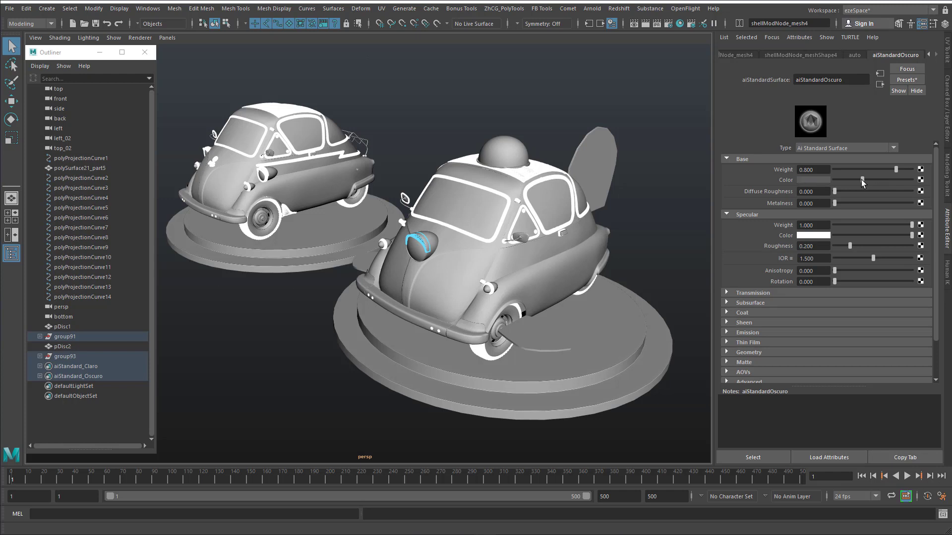
# - Examine the base color, specular color and specular roughness of the aiStandardOscuro material
pyautogui.click(811, 180)
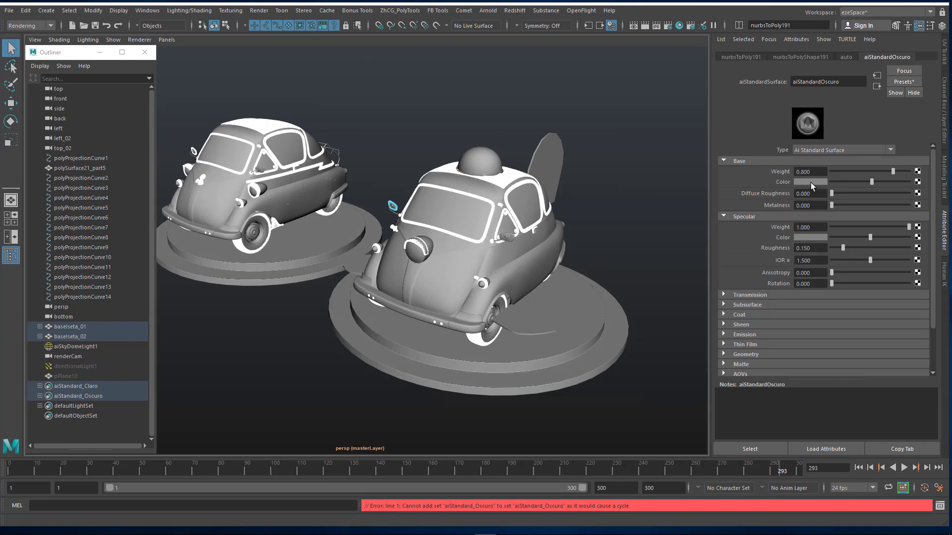
pyautogui.click(810, 182)
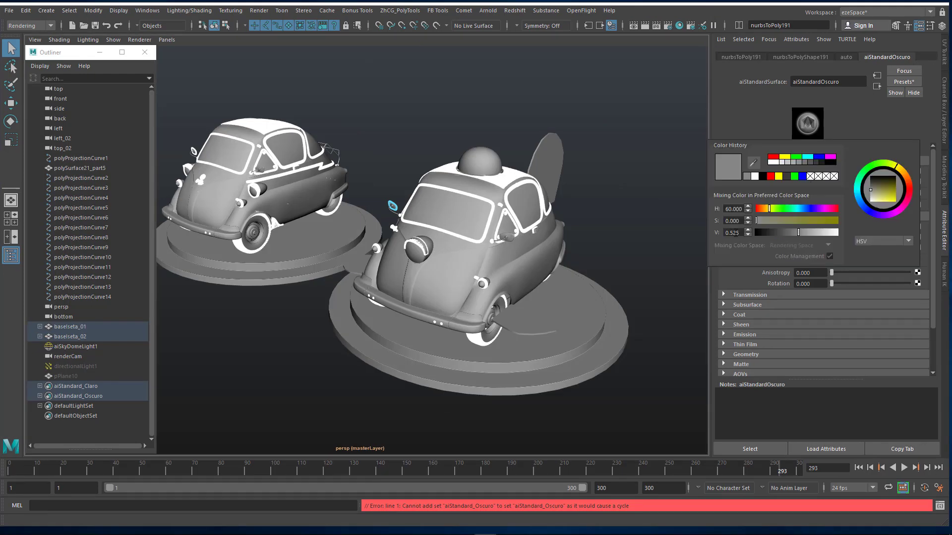
pyautogui.moveTo(730, 233); pyautogui.dragTo(724, 233)
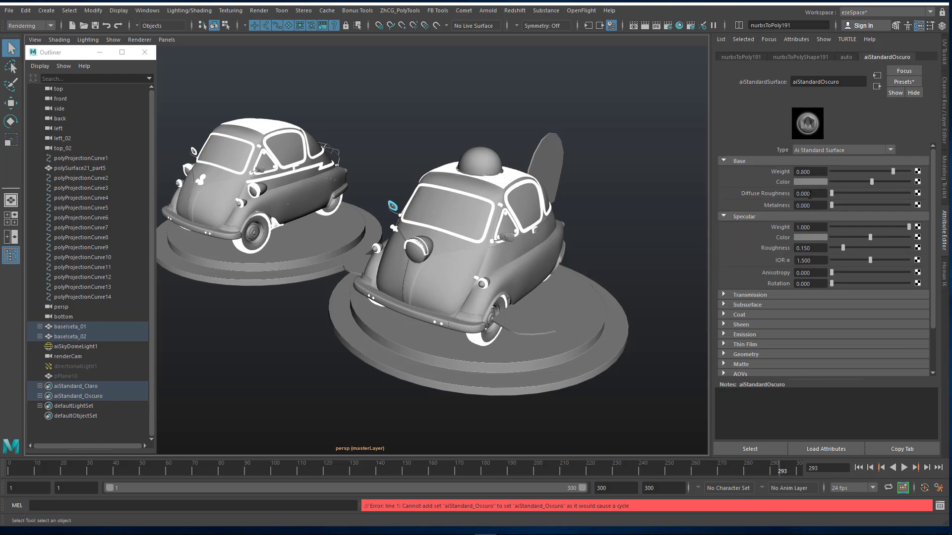
pyautogui.click(811, 183)
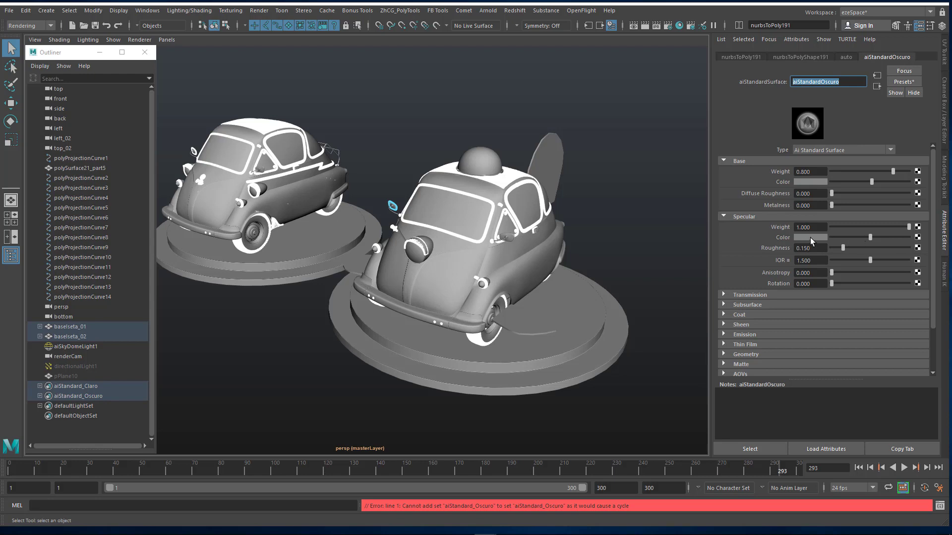
pyautogui.click(810, 237)
pyautogui.click(804, 246)
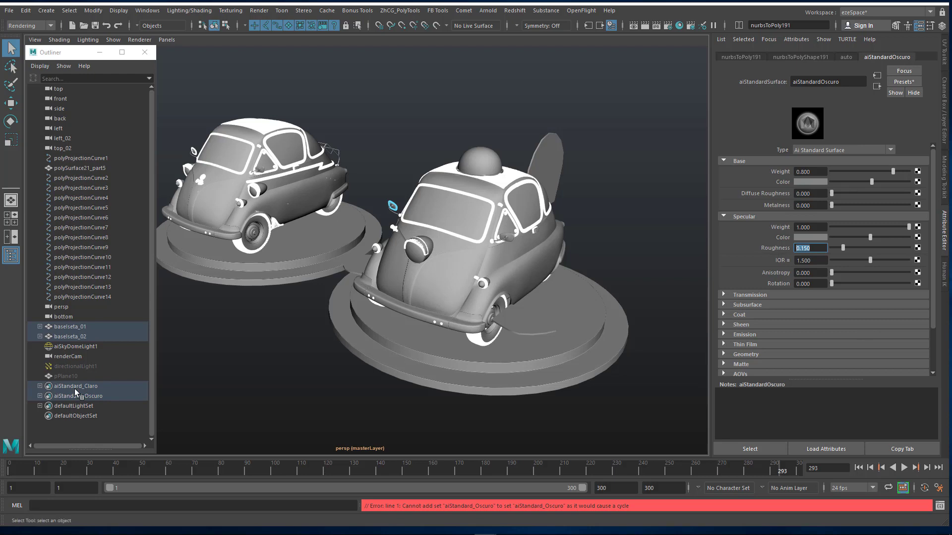
# - Select the front door panel of the car with fins to examine its aiStandardClaro material settings
pyautogui.click(114, 386)
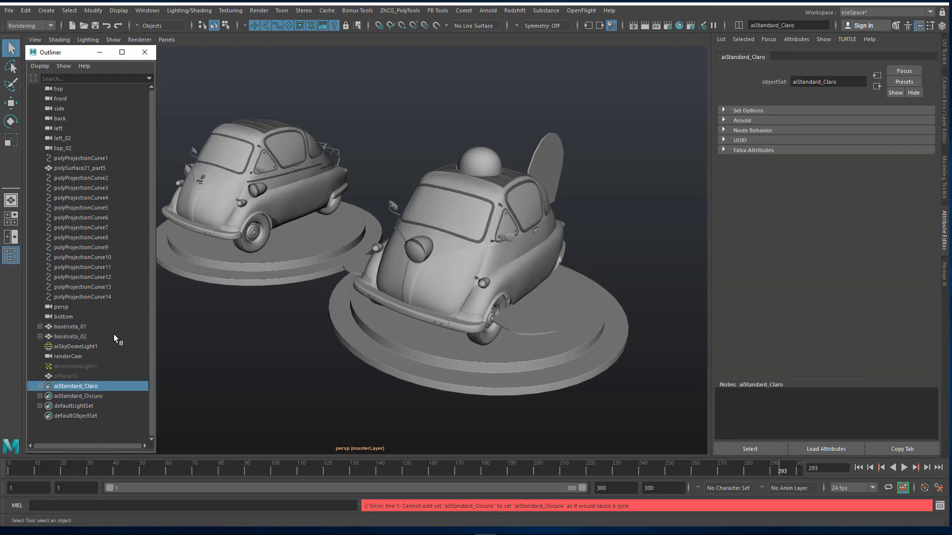
pyautogui.click(450, 257)
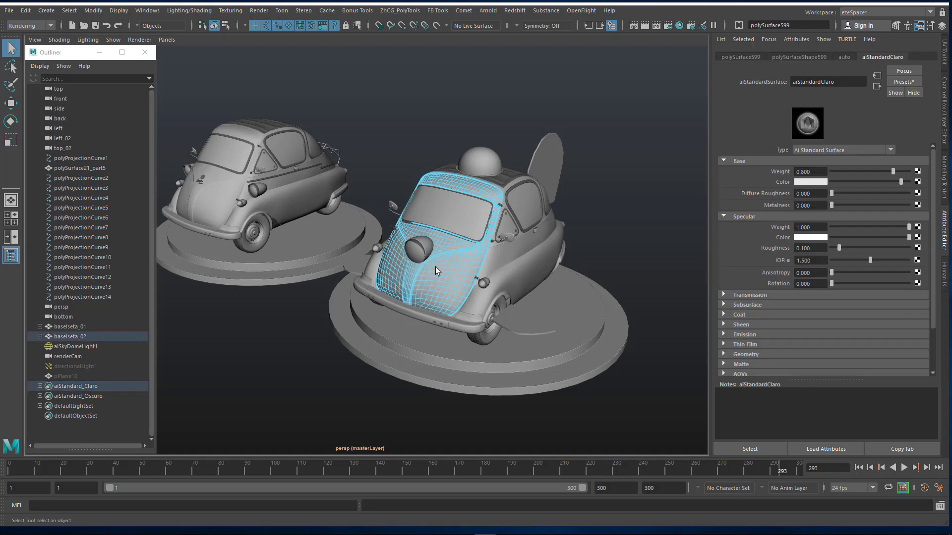
# - Set the specular roughness of the aiStandardOscuro material to 0.15
pyautogui.click(812, 183)
pyautogui.doubleClick(815, 248)
pyautogui.write('0.15')
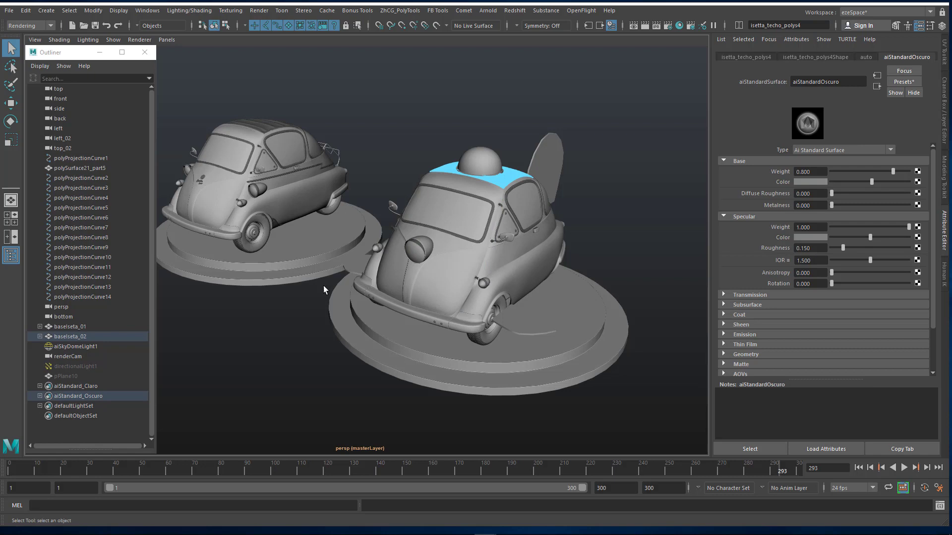
pyautogui.moveTo(857, 533)
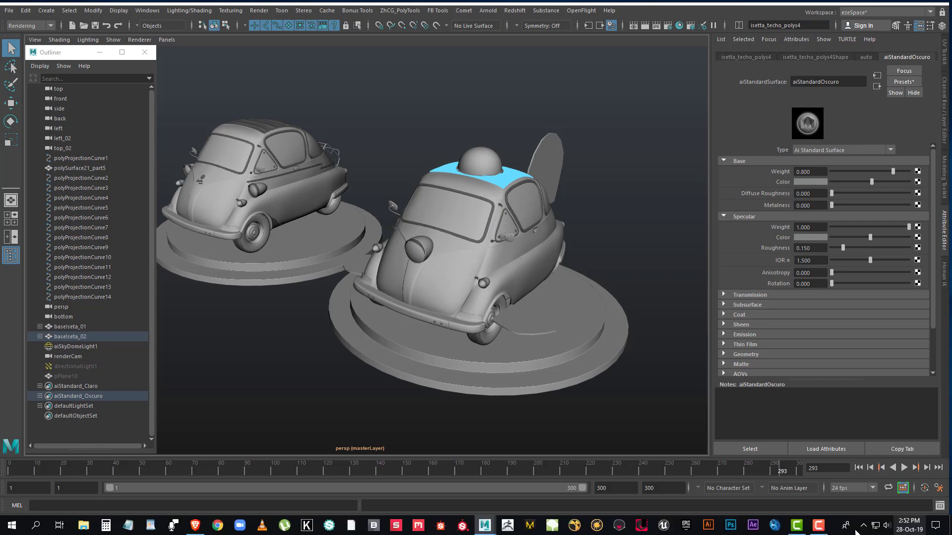
pyautogui.click(830, 528)
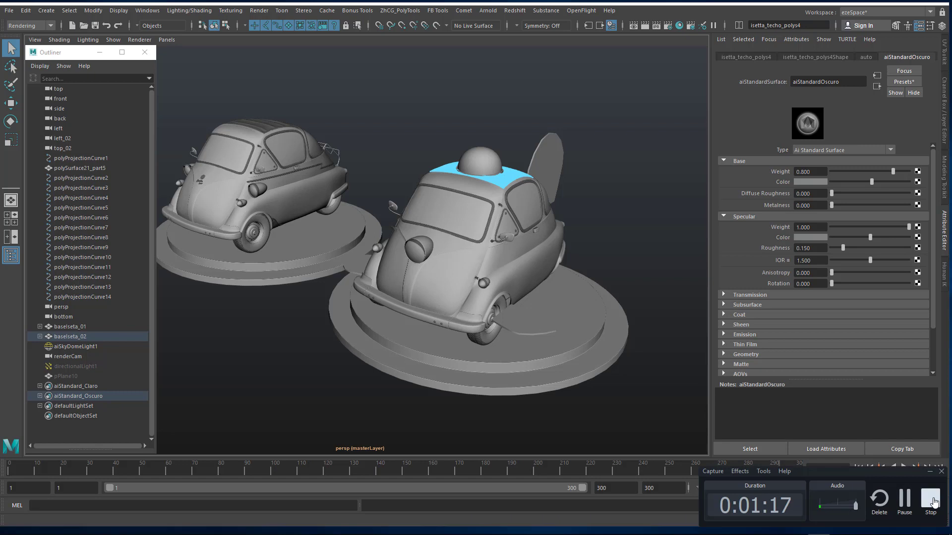
pyautogui.click(930, 499)
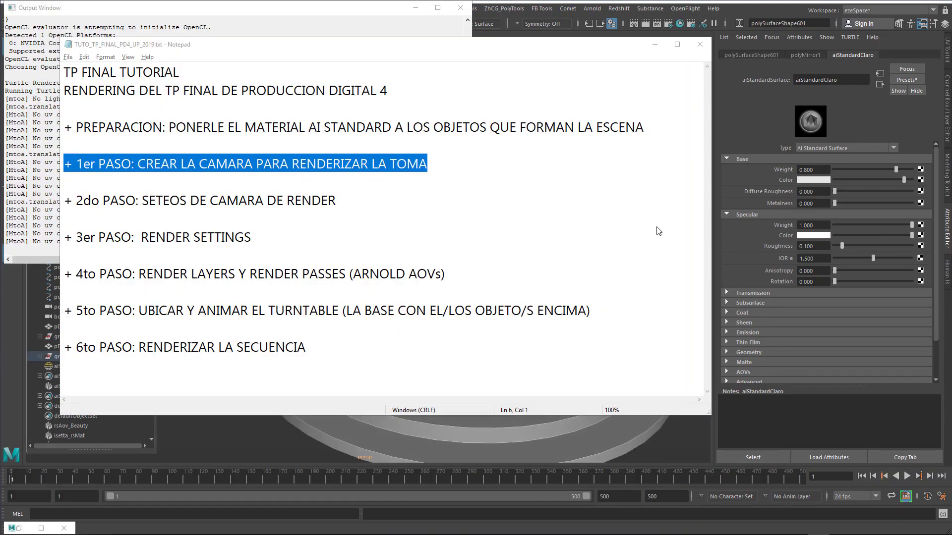
# - Return from the Notepad outline to the Maya scene and hide the aiSkyDomeLight1 dome light
pyautogui.click(654, 49)
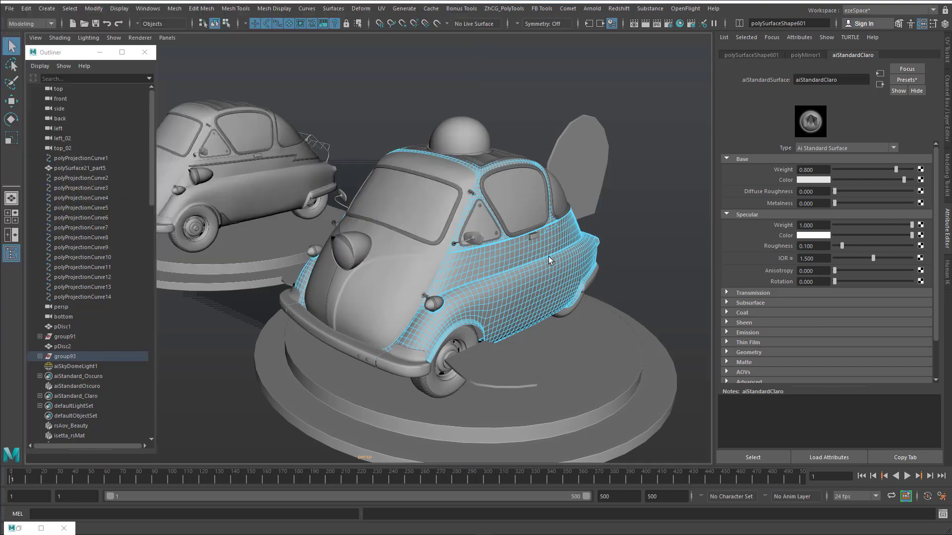
pyautogui.click(548, 256)
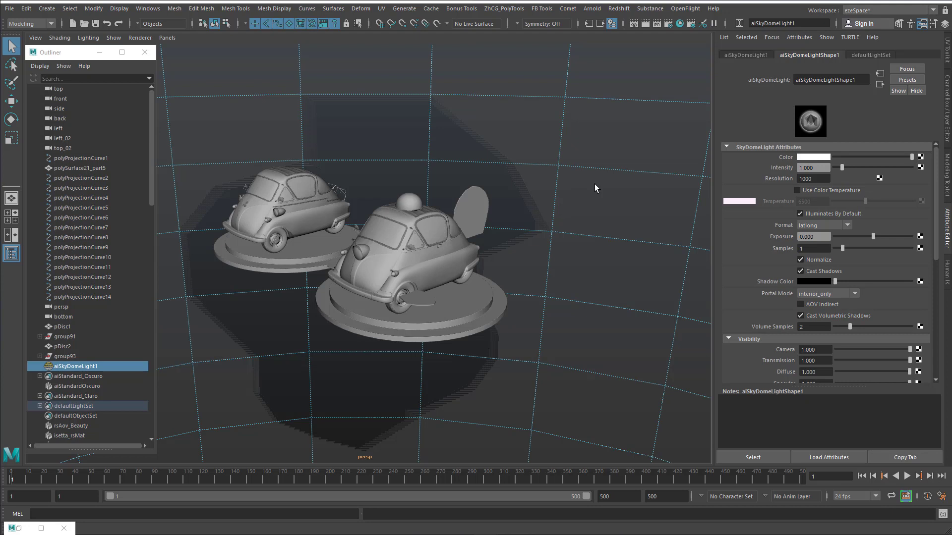
pyautogui.hotkey('ctrl', 'h')
pyautogui.click(565, 192)
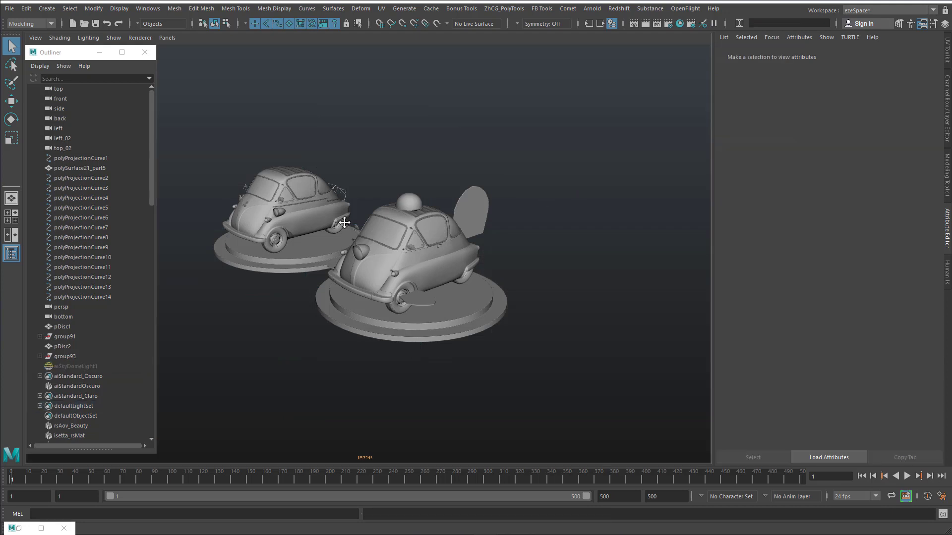
pyautogui.keyDown('alt'); pyautogui.moveTo(366, 230); pyautogui.dragTo(389, 239, button='middle'); pyautogui.keyUp('alt')
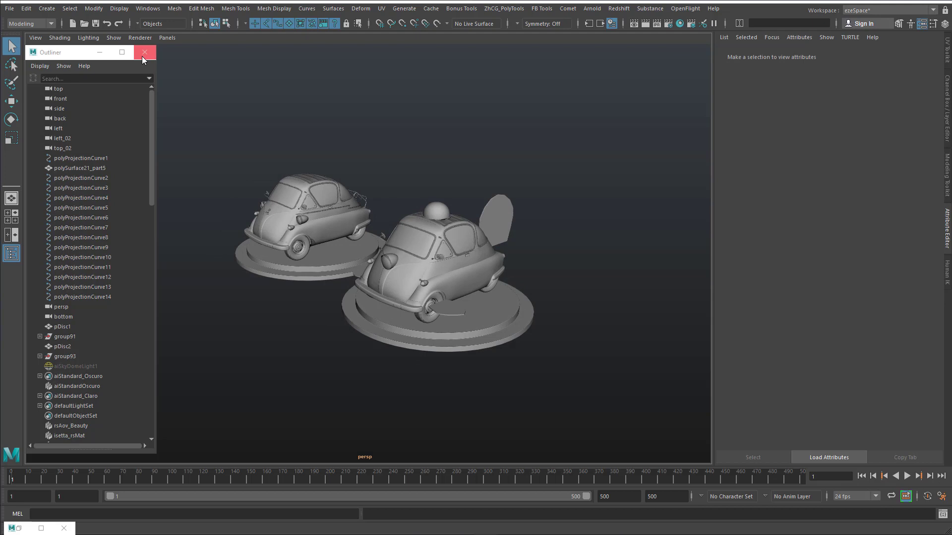
# - Limit the Outliner's listing to DAG objects only
pyautogui.click(99, 53)
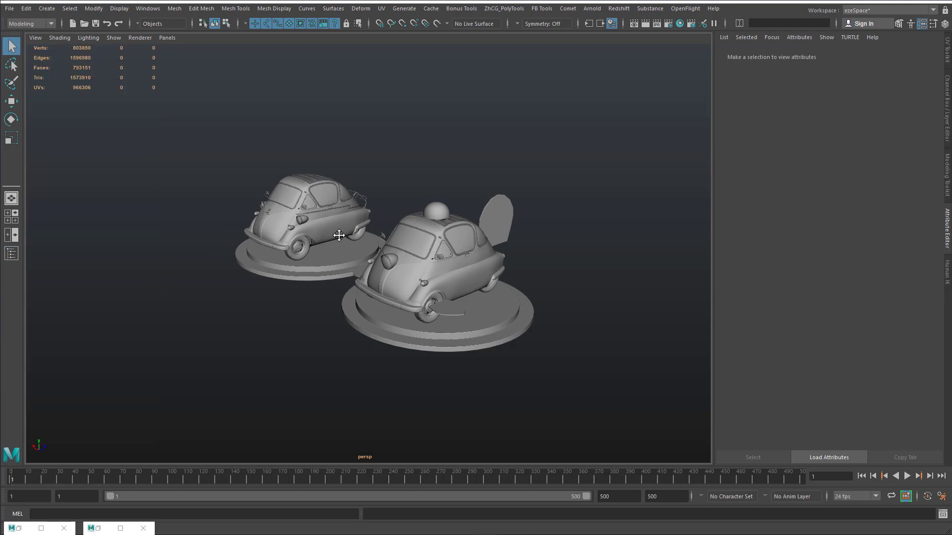
pyautogui.keyDown('alt'); pyautogui.moveTo(339, 233); pyautogui.dragTo(270, 268, button='middle'); pyautogui.keyUp('alt')
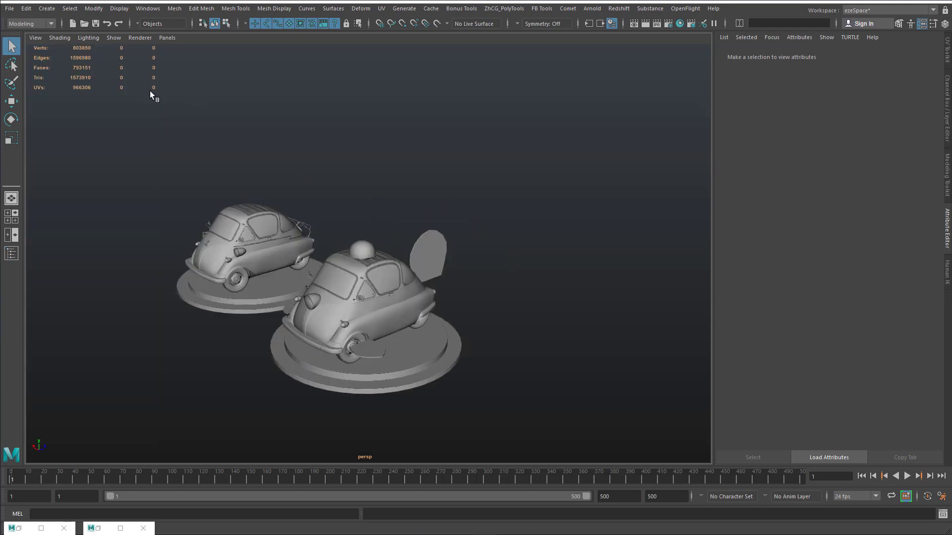
pyautogui.click(11, 254)
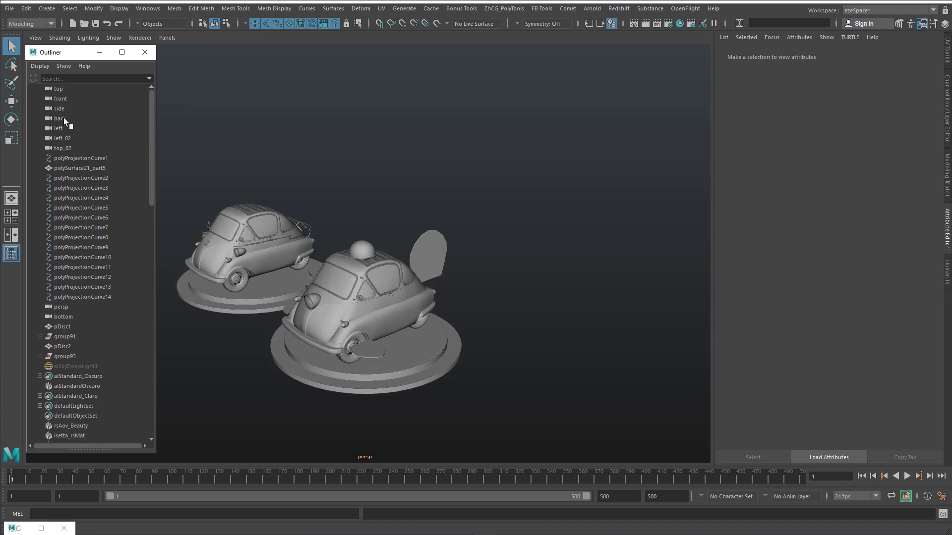
pyautogui.scroll(-15, 69, 149)
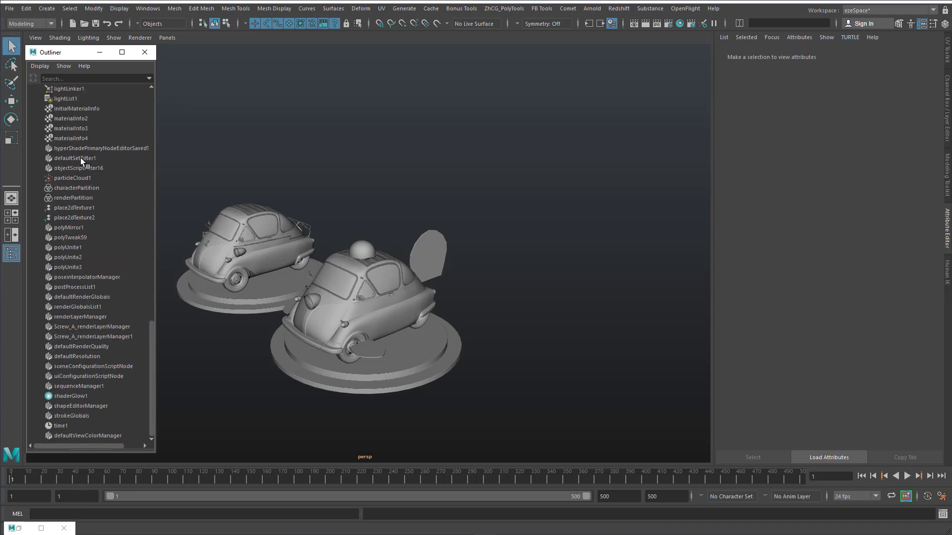
pyautogui.scroll(13, 80, 158)
pyautogui.click(41, 65)
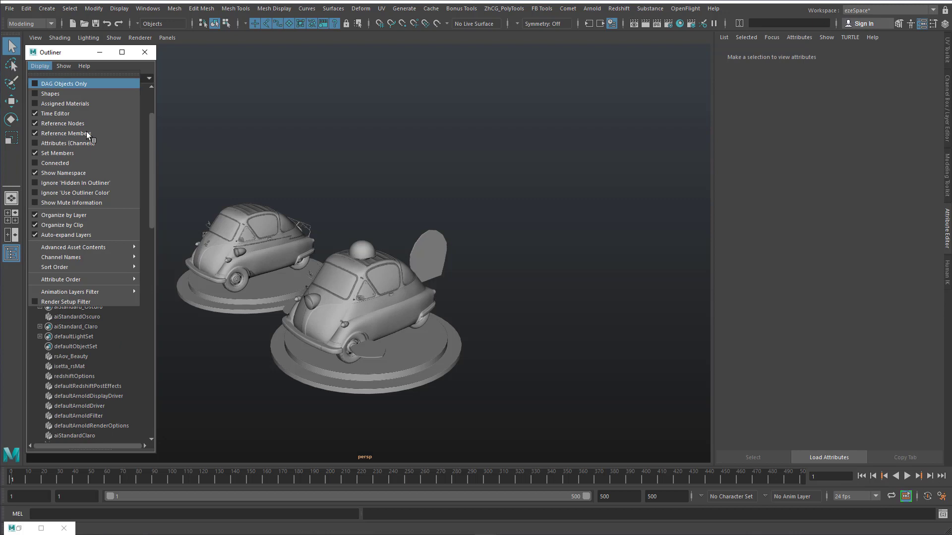
pyautogui.click(85, 132)
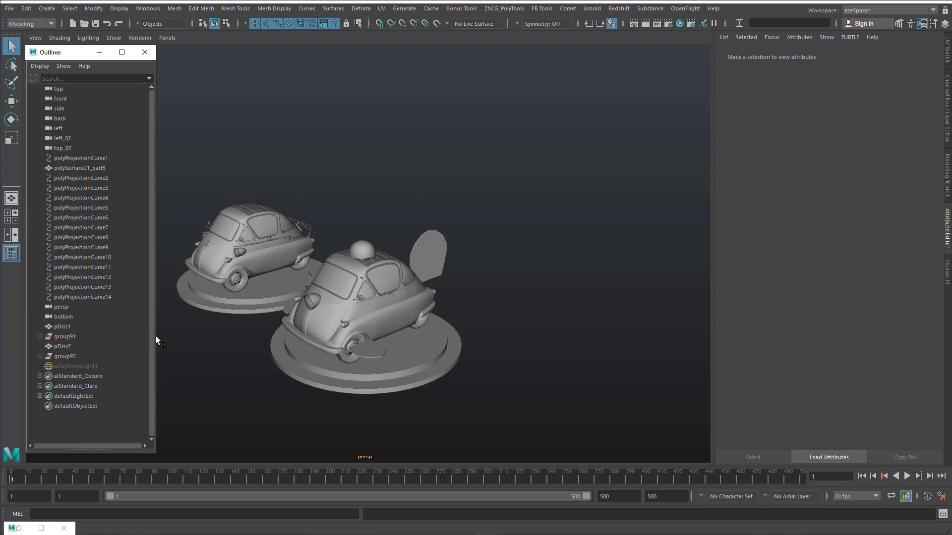
# - Close the Outliner and create a new perspective camera for the current viewport
pyautogui.click(70, 308)
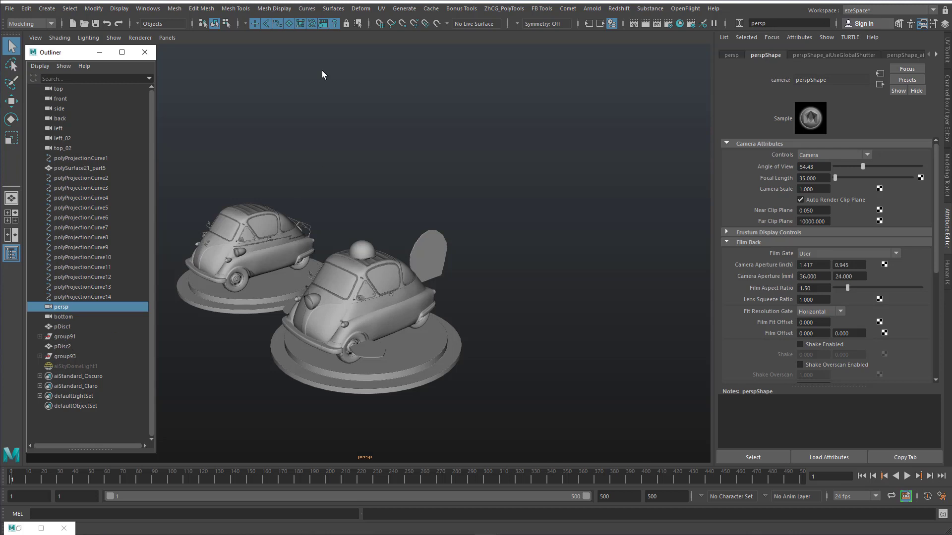
pyautogui.click(165, 37)
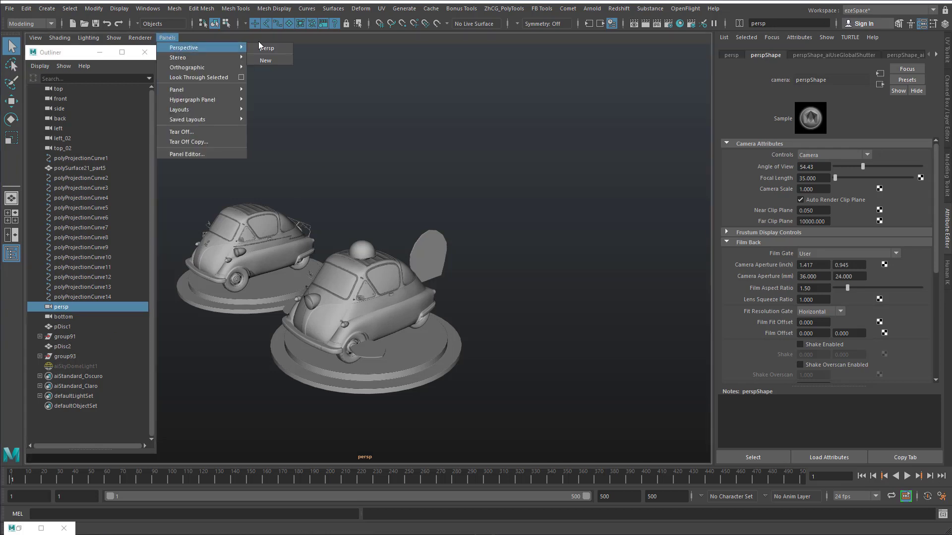
pyautogui.click(158, 37)
pyautogui.click(162, 37)
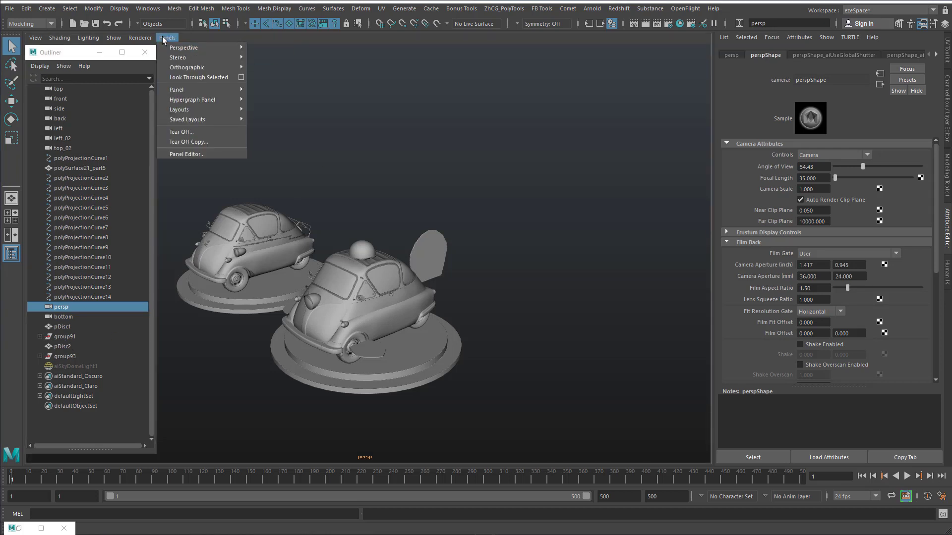
pyautogui.click(141, 53)
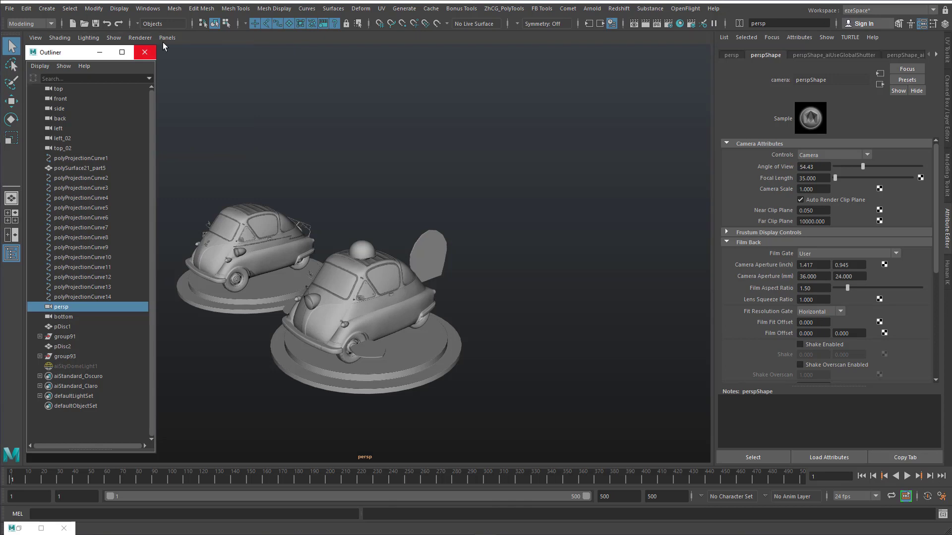
pyautogui.click(145, 52)
pyautogui.click(166, 38)
pyautogui.moveTo(208, 48)
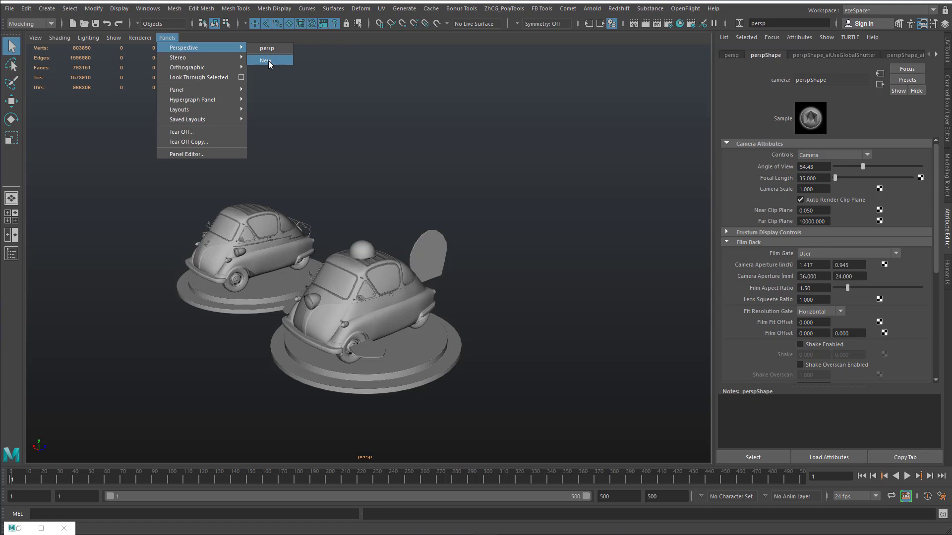
pyautogui.click(268, 61)
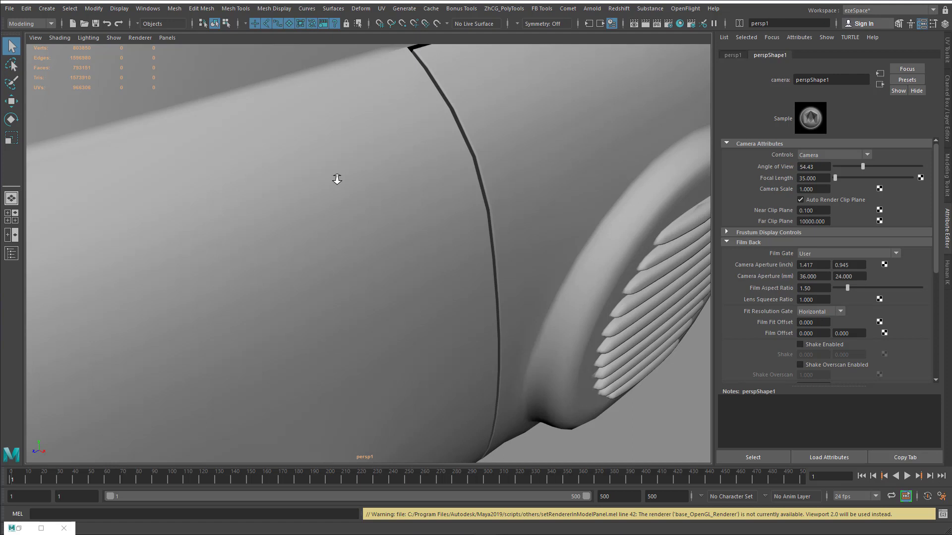
# - Frame both cars and their round bases in a three-quarter front view with the new camera
pyautogui.scroll(-10, 342, 176)
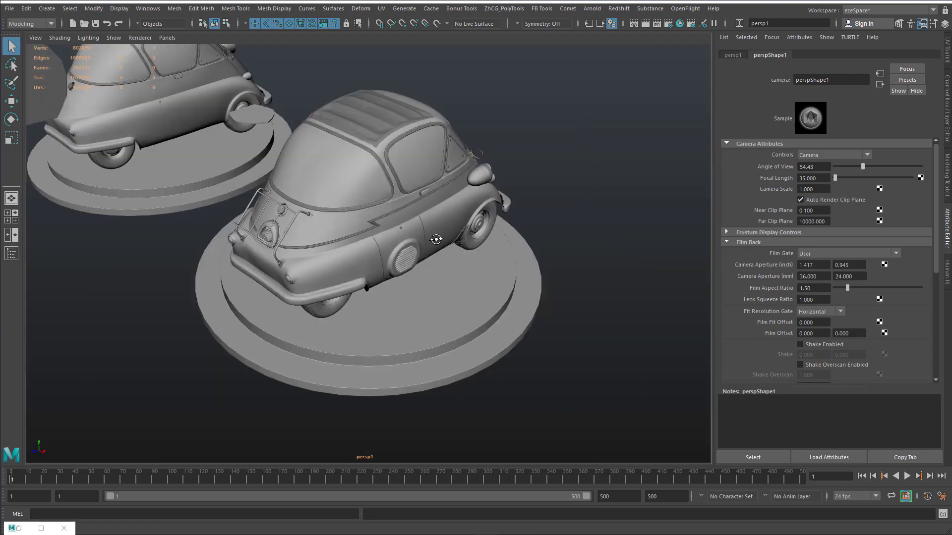
pyautogui.keyDown('alt'); pyautogui.moveTo(435, 238); pyautogui.dragTo(338, 246); pyautogui.keyUp('alt')
pyautogui.keyDown('alt'); pyautogui.moveTo(338, 246); pyautogui.dragTo(294, 228, button='middle'); pyautogui.keyUp('alt')
pyautogui.scroll(3, 361, 271)
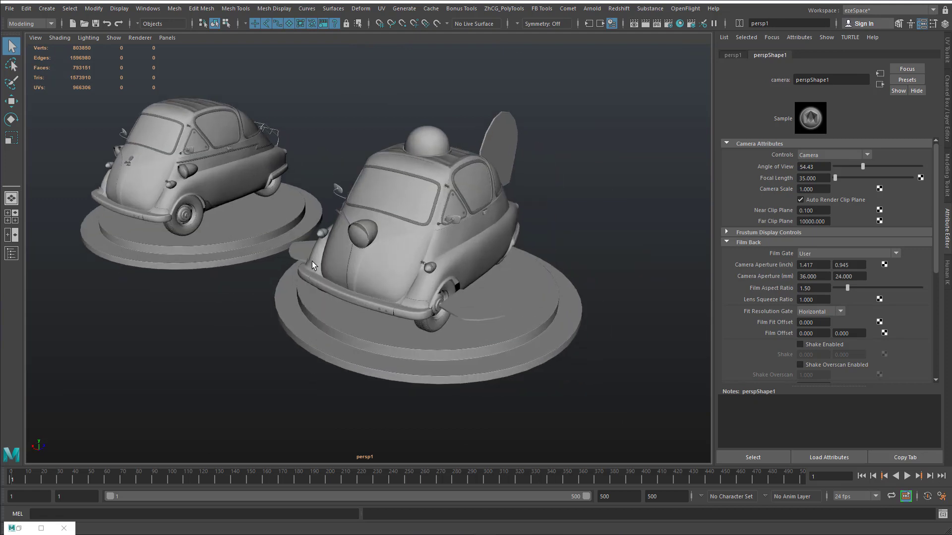
pyautogui.click(734, 55)
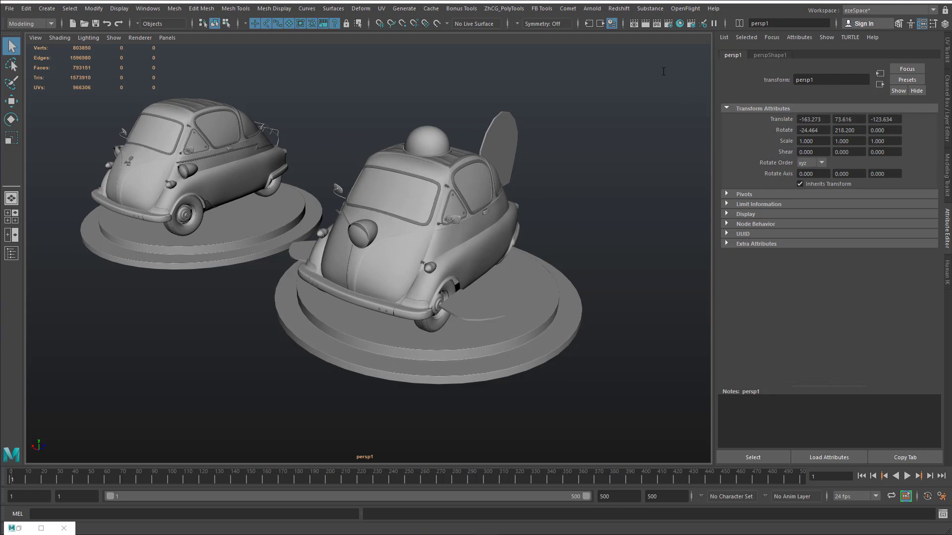
pyautogui.moveTo(821, 80); pyautogui.dragTo(663, 71)
pyautogui.click(550, 188)
# - Rename the current view's camera renderCam in the Channel Box and reframe both cars with it from slightly farther away
pyautogui.hotkey('ctrl', 'a')
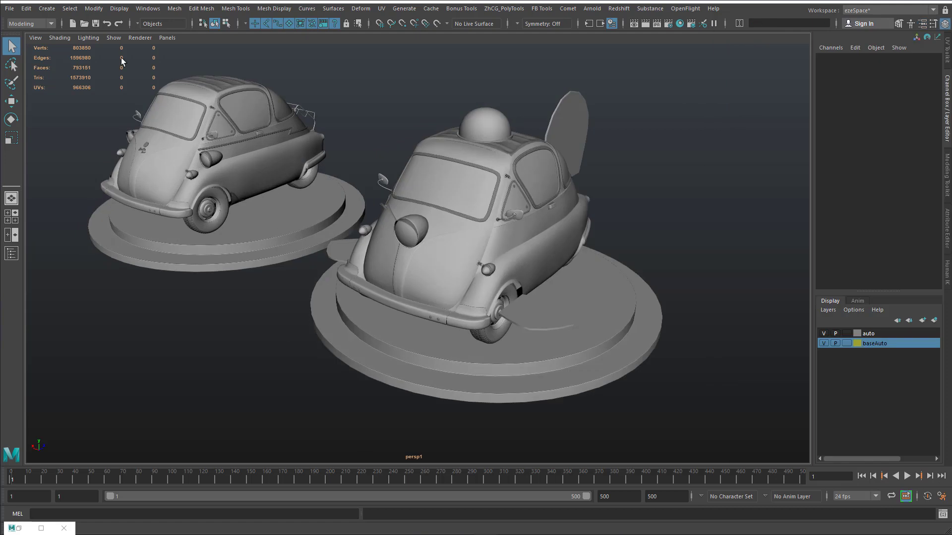
pyautogui.click(33, 38)
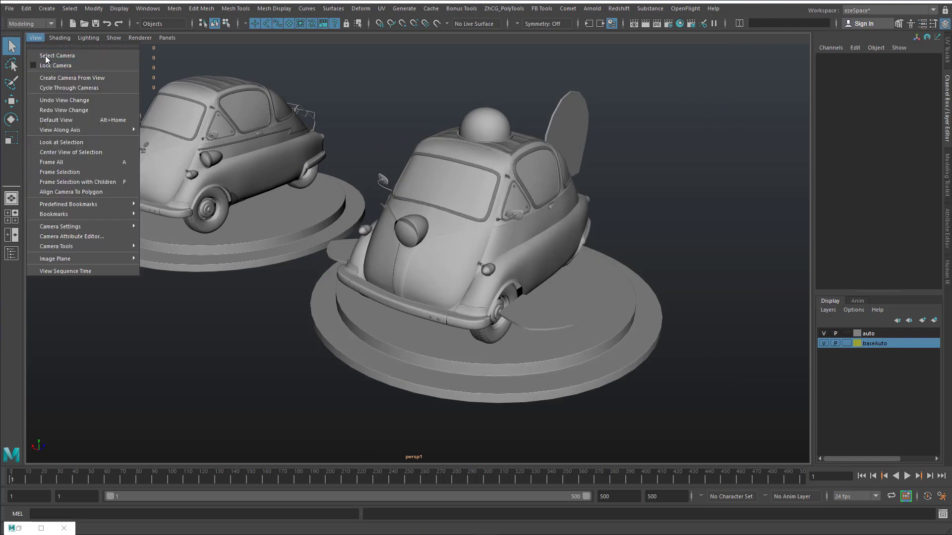
pyautogui.click(46, 56)
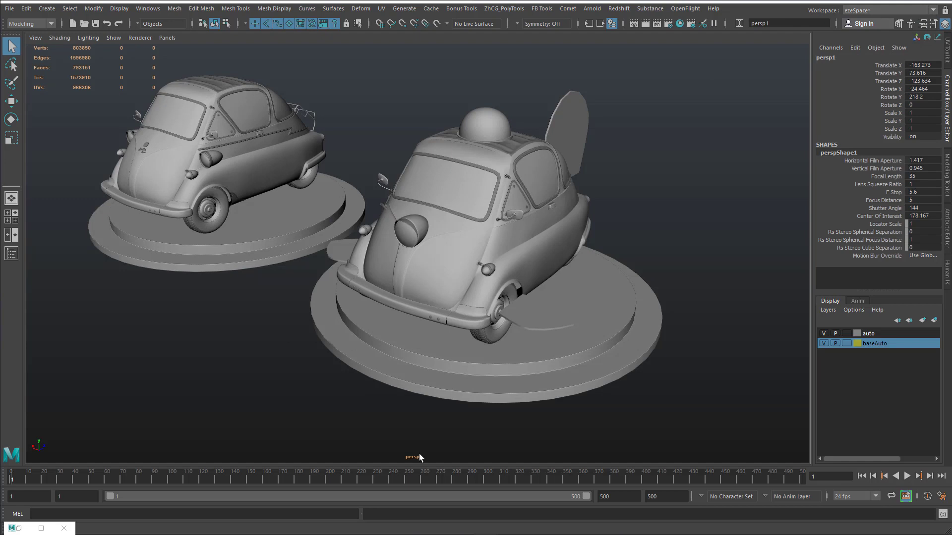
pyautogui.click(834, 56)
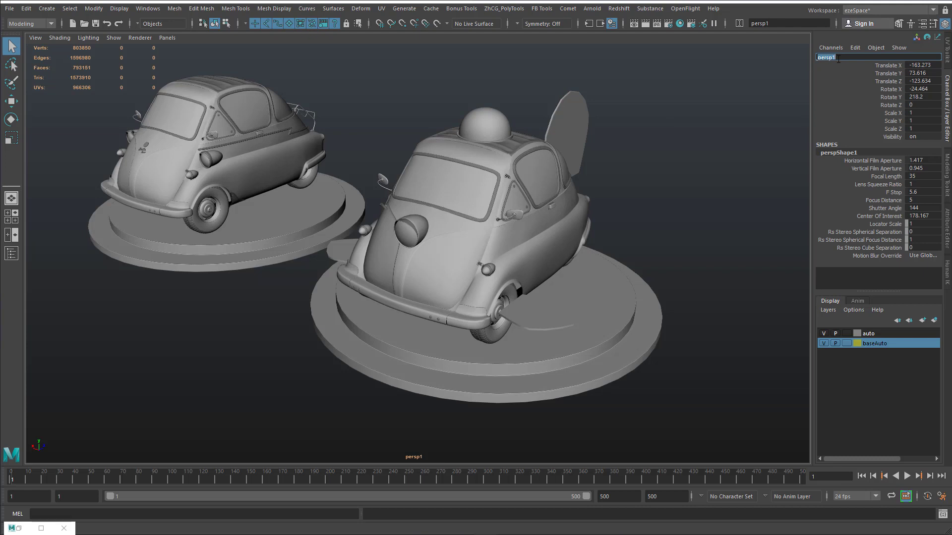
pyautogui.write('renderCam')
pyautogui.press('Return')
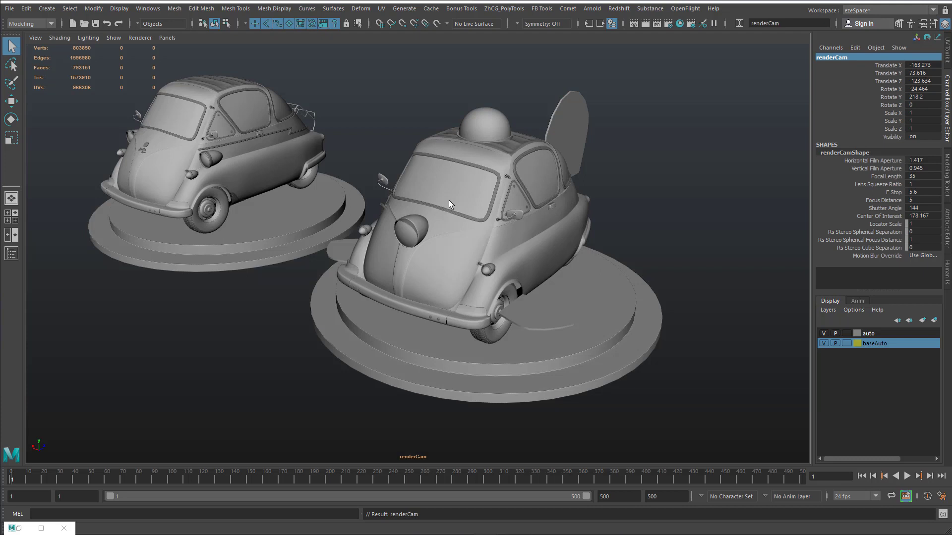
pyautogui.keyDown('alt'); pyautogui.moveTo(472, 204); pyautogui.dragTo(480, 213, button='middle'); pyautogui.keyUp('alt')
pyautogui.moveTo(479, 213)
pyautogui.keyDown('alt'); pyautogui.mouseDown()
pyautogui.moveTo(445, 219)
pyautogui.moveTo(454, 230)
pyautogui.moveTo(471, 222)
pyautogui.moveTo(488, 233)
pyautogui.moveTo(495, 252)
pyautogui.moveTo(493, 216)
pyautogui.mouseUp(); pyautogui.keyUp('alt')
# - Switch to the Notepad outline, highlight the line "+ 2do PASO: SETEOS DE CAMARA DE RENDER" and return to Maya
pyautogui.hotkey('alt', 'Tab')
pyautogui.hotkey('alt', 'Tab')
pyautogui.press('Tab')
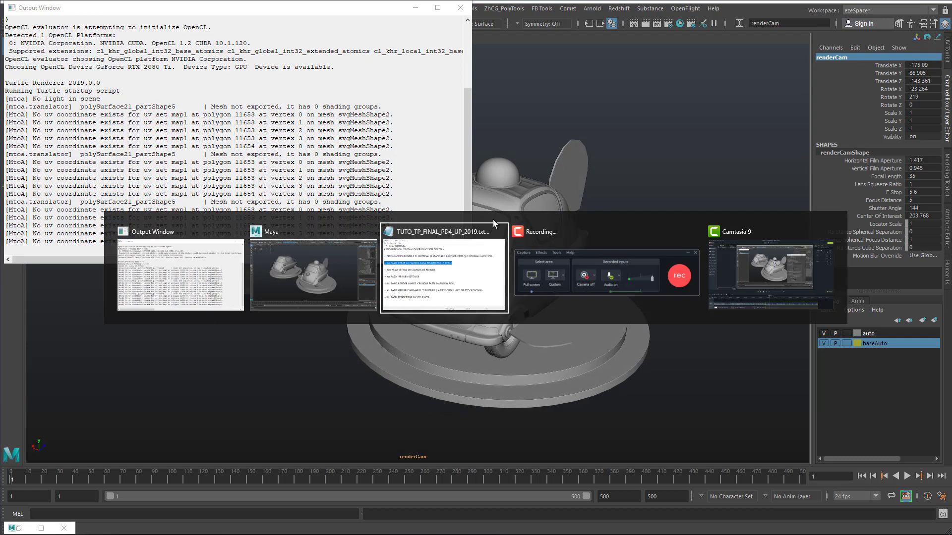
pyautogui.moveTo(337, 201); pyautogui.dragTo(65, 201)
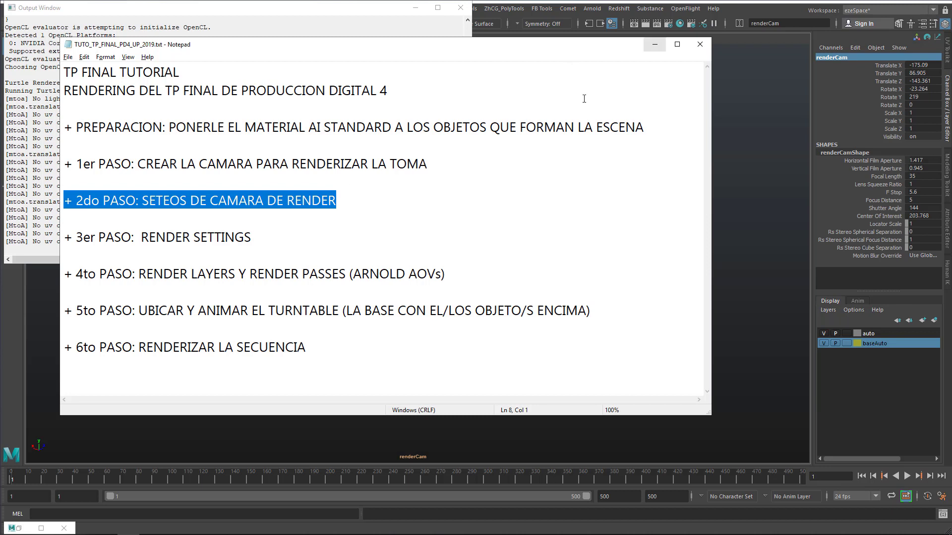
pyautogui.click(654, 49)
pyautogui.click(415, 7)
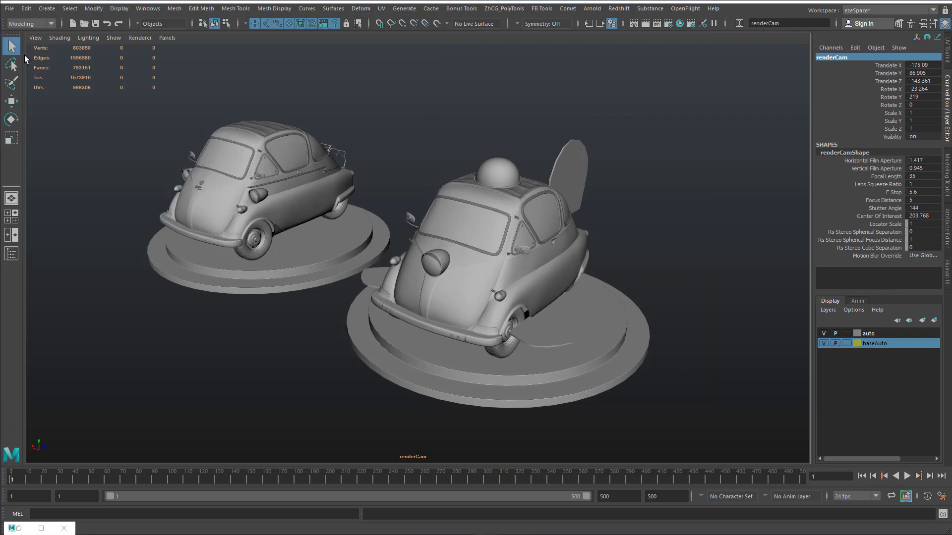
# - Turn on the Resolution Gate for renderCam in the viewport
pyautogui.click(35, 39)
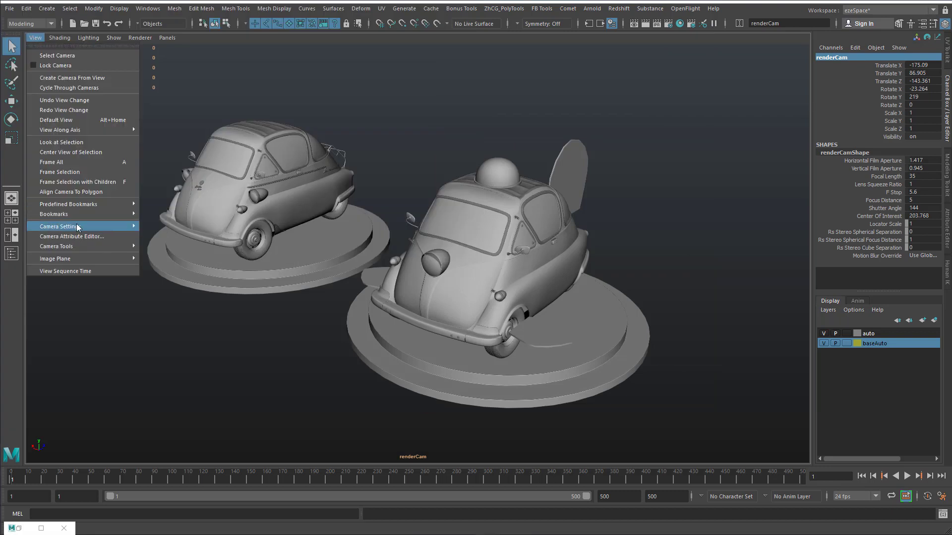
pyautogui.moveTo(79, 227)
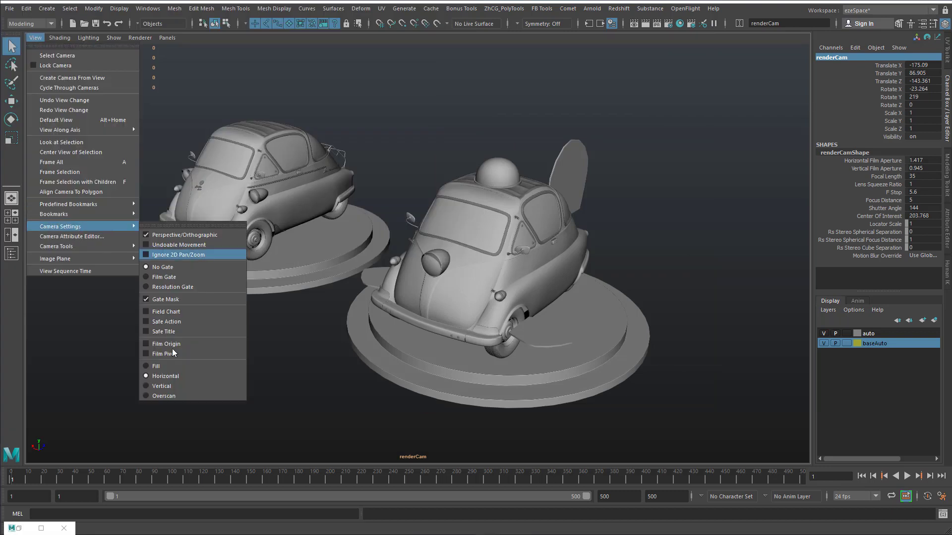
pyautogui.click(173, 288)
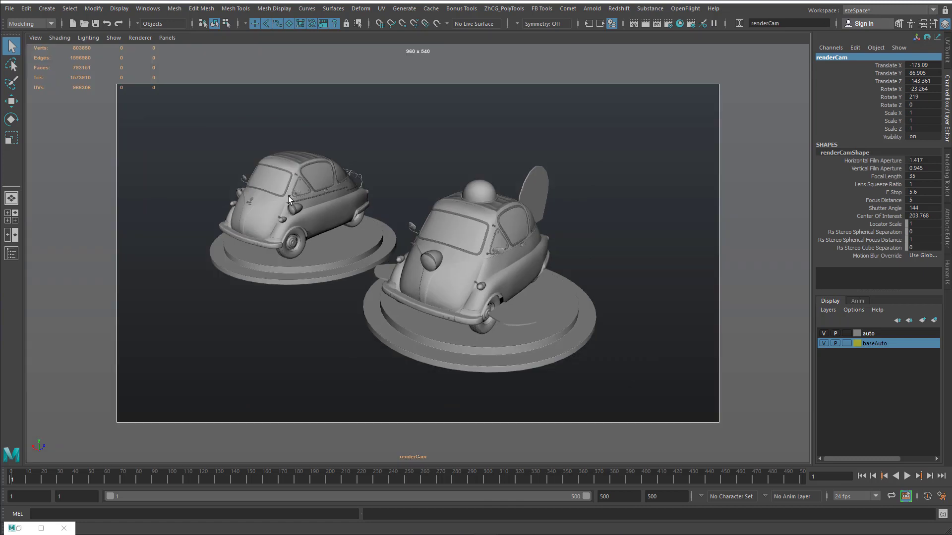
# - Turn on the Safe Action and Film Pivot displays for renderCam in the viewport
pyautogui.click(35, 37)
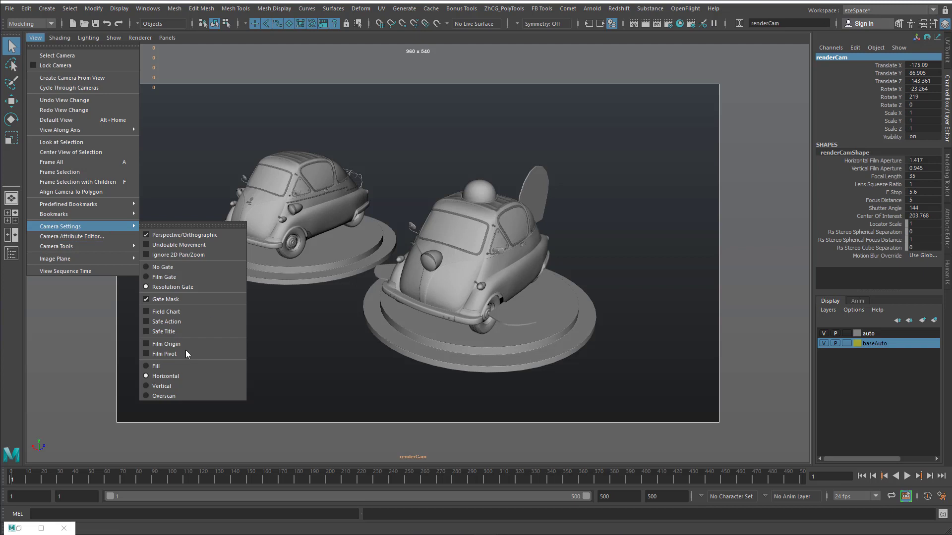
pyautogui.click(174, 323)
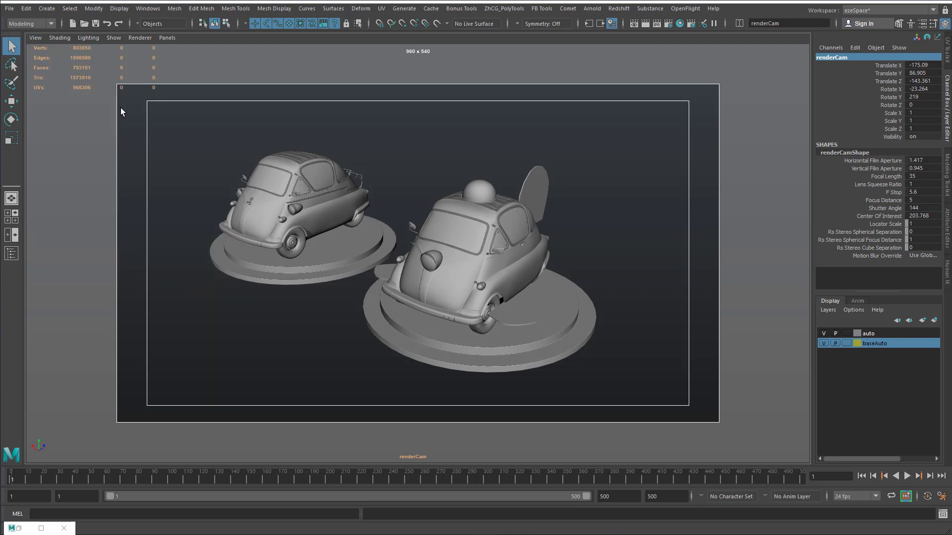
pyautogui.click(32, 39)
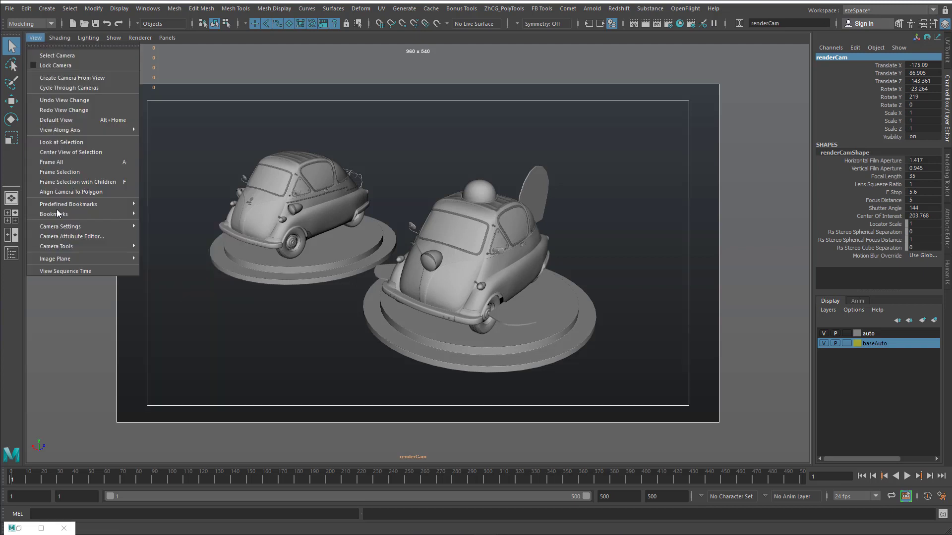
pyautogui.moveTo(58, 214)
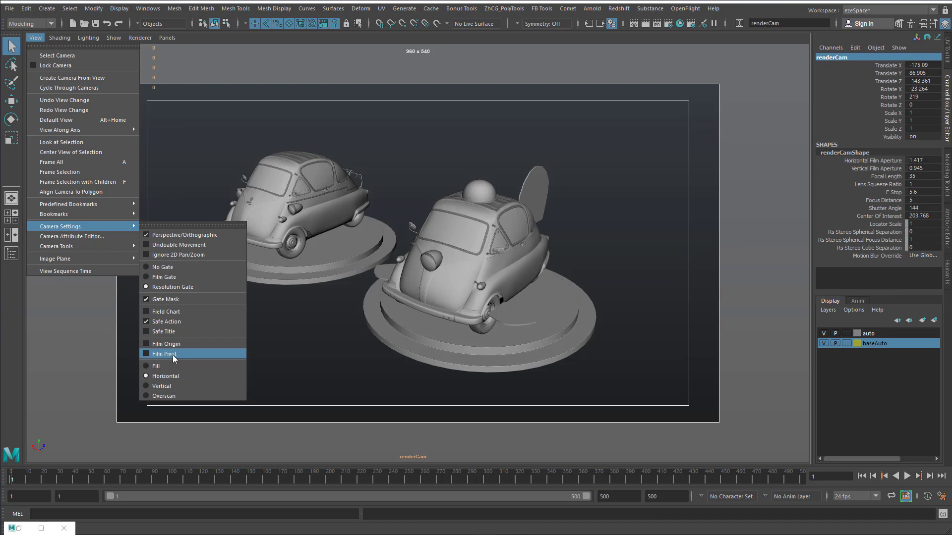
pyautogui.click(174, 354)
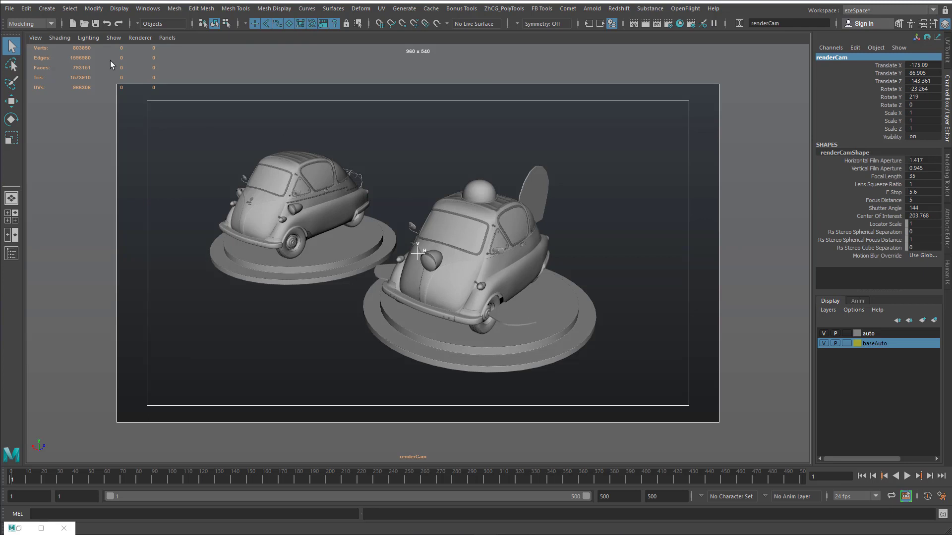
# - Select the viewport's camera and look through the renderCamShape attributes down to the collapsed sections
pyautogui.click(37, 42)
pyautogui.click(51, 56)
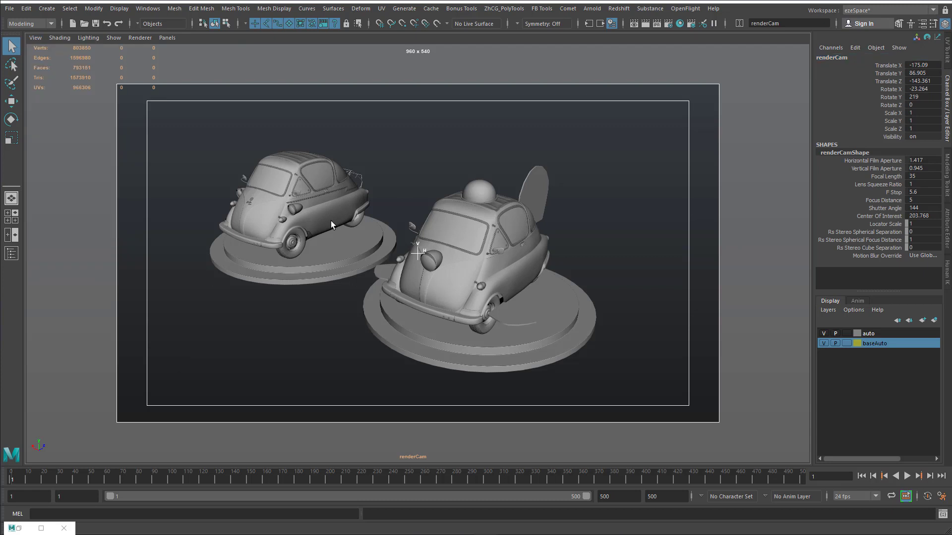
pyautogui.hotkey('ctrl', 'a')
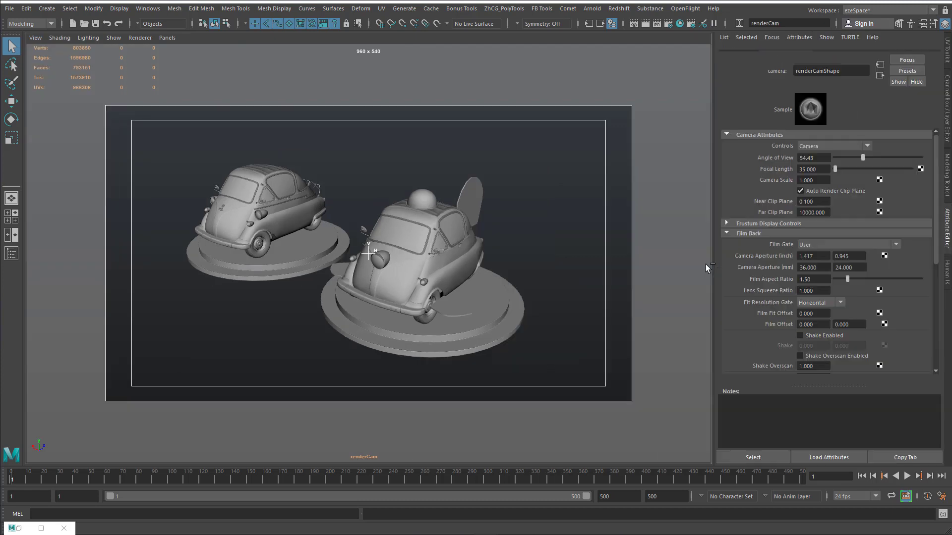
pyautogui.scroll(-5, 892, 321)
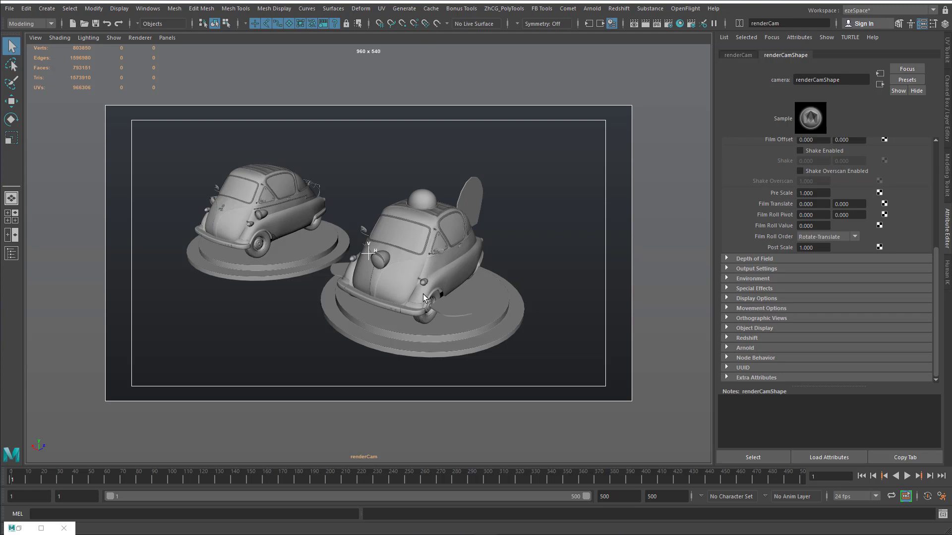
# - Reframe renderCam to a slightly raised front view with both cars side by side inside the resolution gate
pyautogui.keyDown('alt'); pyautogui.moveTo(423, 293); pyautogui.dragTo(440, 276); pyautogui.keyUp('alt')
pyautogui.keyDown('alt'); pyautogui.moveTo(440, 276); pyautogui.dragTo(452, 291, button='middle'); pyautogui.keyUp('alt')
pyautogui.keyDown('alt'); pyautogui.moveTo(463, 294); pyautogui.dragTo(459, 288); pyautogui.keyUp('alt')
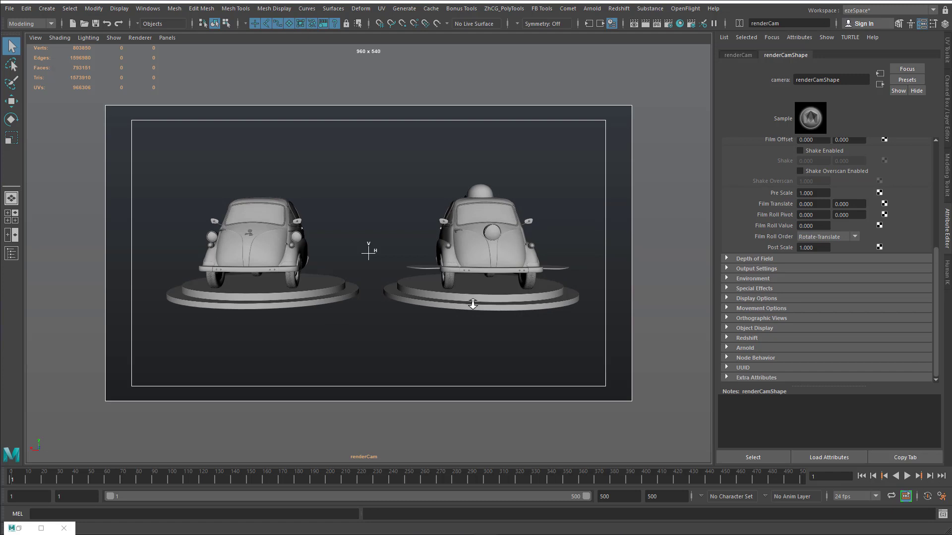
pyautogui.keyDown('alt'); pyautogui.moveTo(473, 304); pyautogui.dragTo(450, 312, button='right'); pyautogui.keyUp('alt')
pyautogui.keyDown('alt'); pyautogui.moveTo(452, 310); pyautogui.dragTo(505, 308, button='middle'); pyautogui.keyUp('alt')
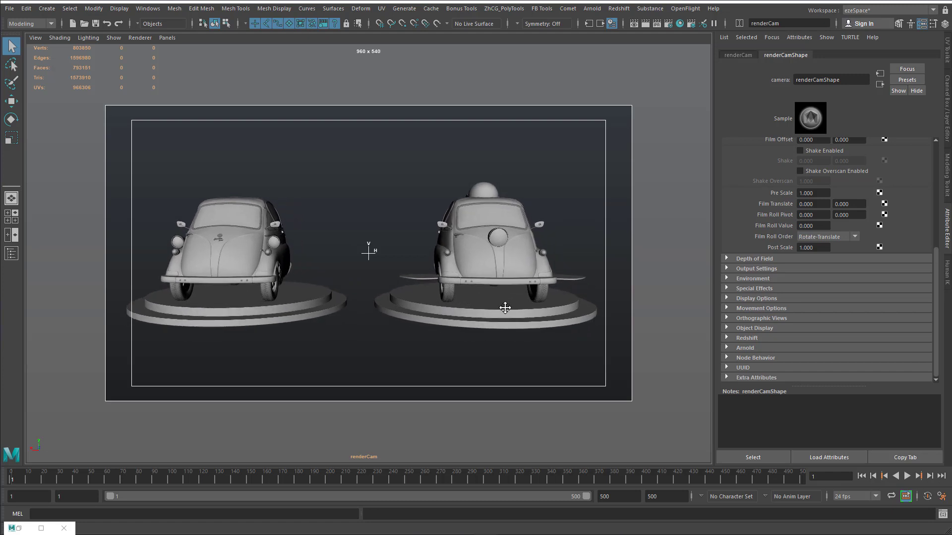
pyautogui.moveTo(505, 307)
pyautogui.keyDown('alt'); pyautogui.mouseDown()
pyautogui.moveTo(498, 316)
pyautogui.moveTo(496, 301)
pyautogui.moveTo(502, 305)
pyautogui.mouseUp(); pyautogui.keyUp('alt')
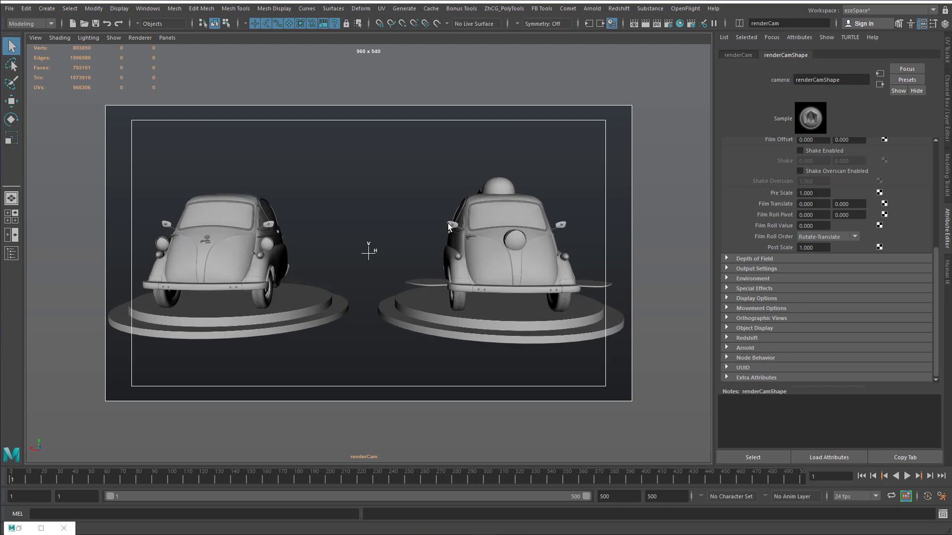
pyautogui.keyDown('alt'); pyautogui.moveTo(437, 235); pyautogui.dragTo(436, 252); pyautogui.keyUp('alt')
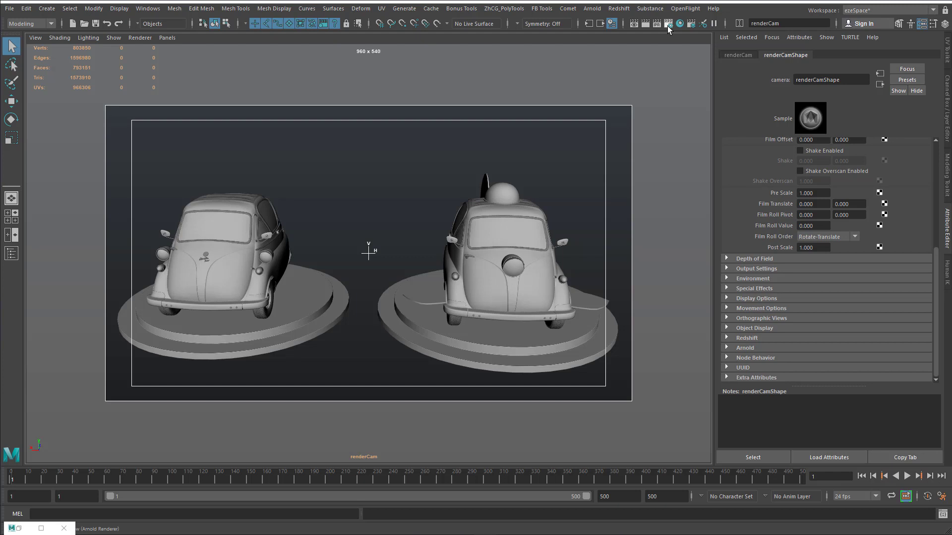
# - Open the Render Settings and show the Common settings containing the image size
pyautogui.click(667, 25)
pyautogui.moveTo(496, 178); pyautogui.dragTo(460, 118)
pyautogui.click(149, 8)
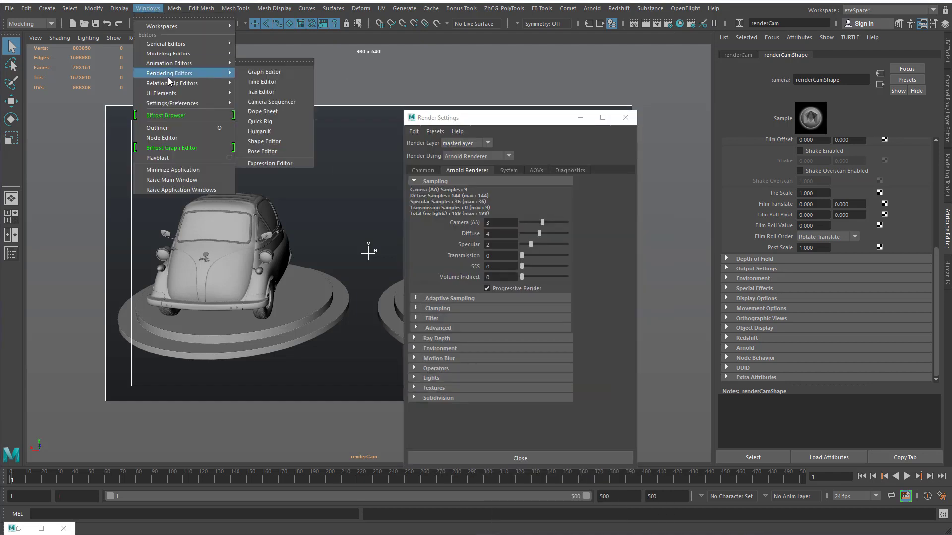
pyautogui.moveTo(168, 73)
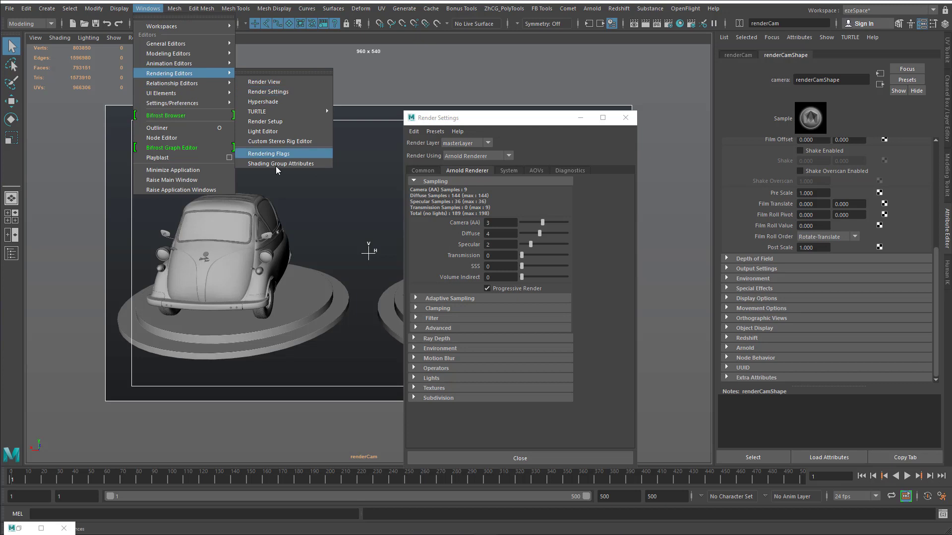
pyautogui.click(275, 92)
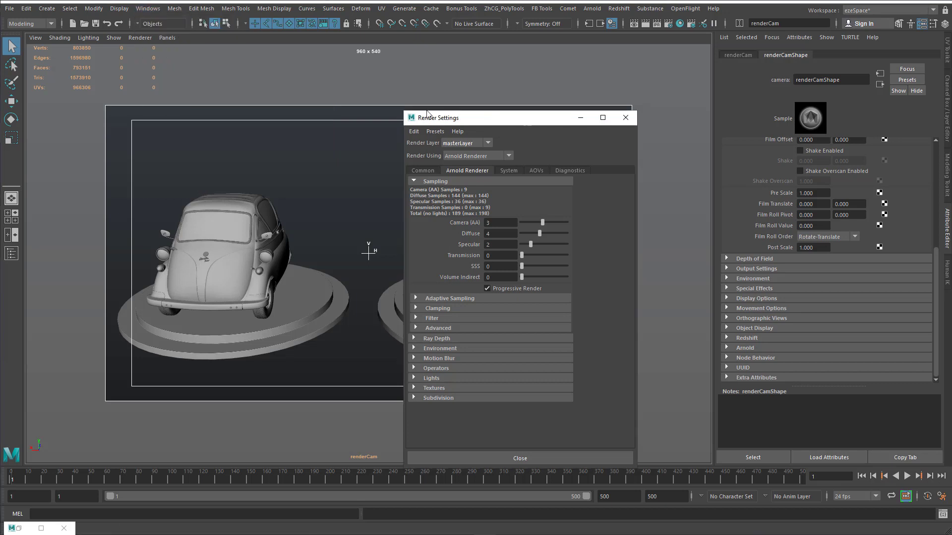
pyautogui.moveTo(427, 113); pyautogui.dragTo(426, 81)
pyautogui.click(426, 138)
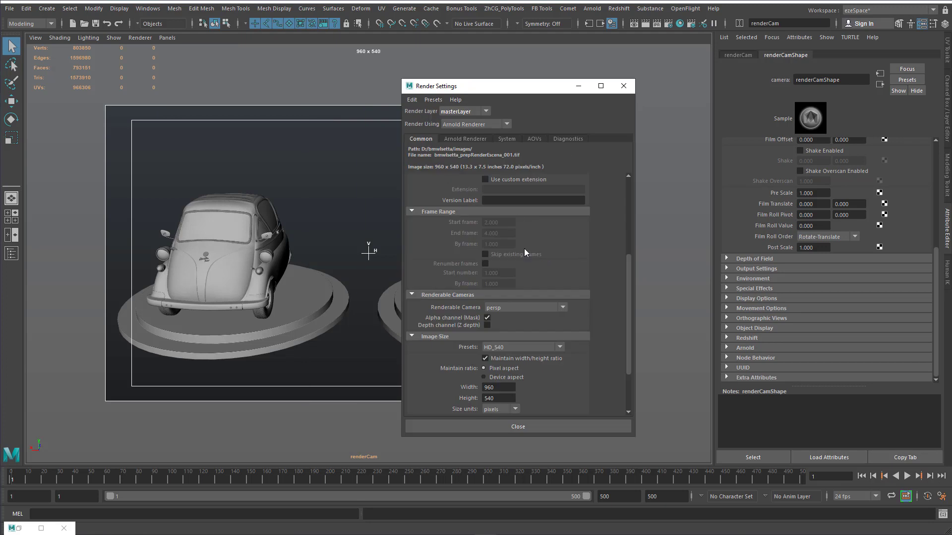
# - Turn off Maintain width/height ratio and set a custom render image size of 1400 x 600 pixels
pyautogui.click(516, 347)
pyautogui.click(517, 347)
pyautogui.click(524, 360)
pyautogui.moveTo(504, 387); pyautogui.dragTo(431, 389)
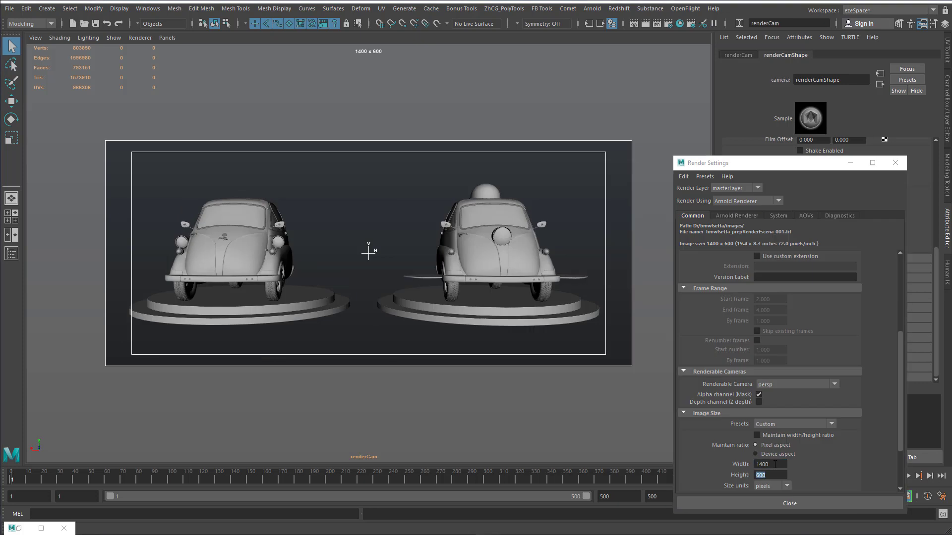
# - Set the render image size to 1450 x 640 pixels and turn Maintain width/height ratio back on
pyautogui.click(776, 464)
pyautogui.write('50')
pyautogui.press('Return')
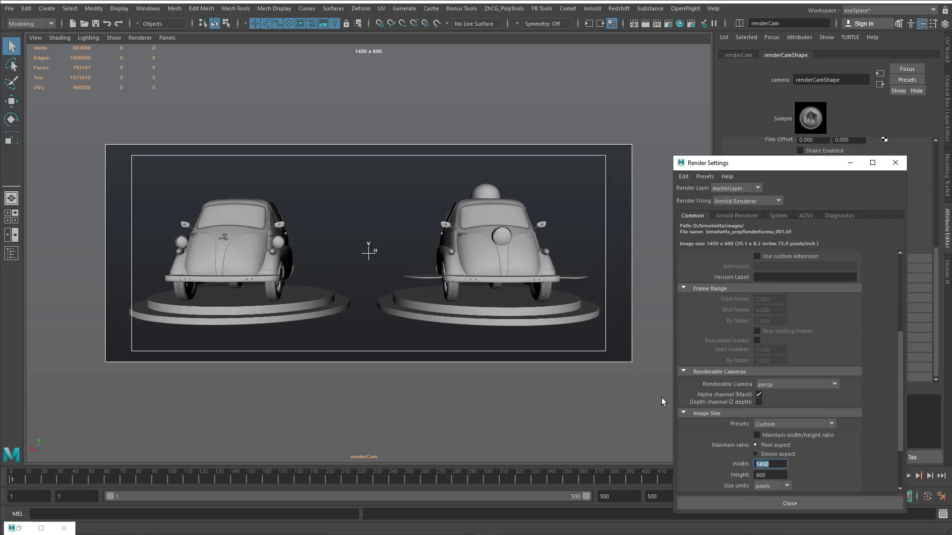
pyautogui.click(761, 475)
pyautogui.write('40')
pyautogui.press('Return')
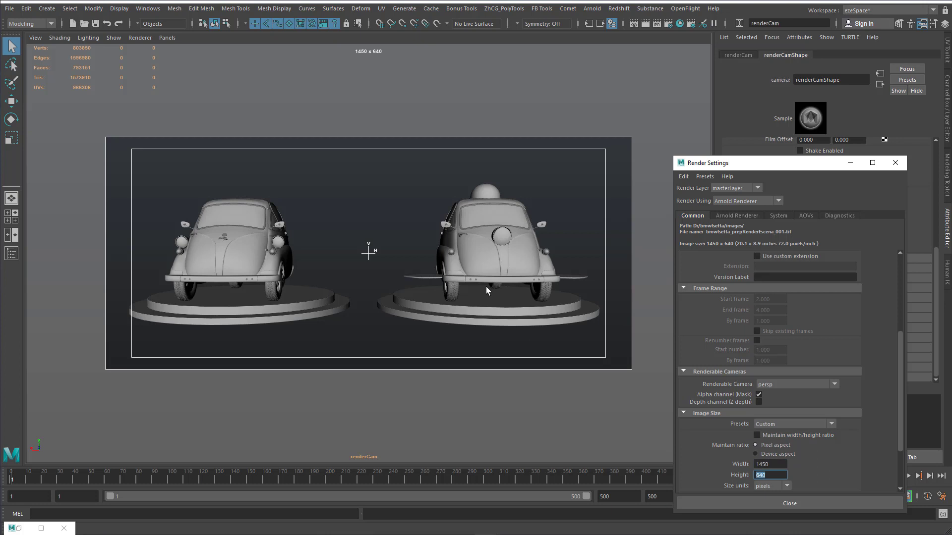
pyautogui.keyDown('alt'); pyautogui.moveTo(486, 287); pyautogui.dragTo(486, 291); pyautogui.keyUp('alt')
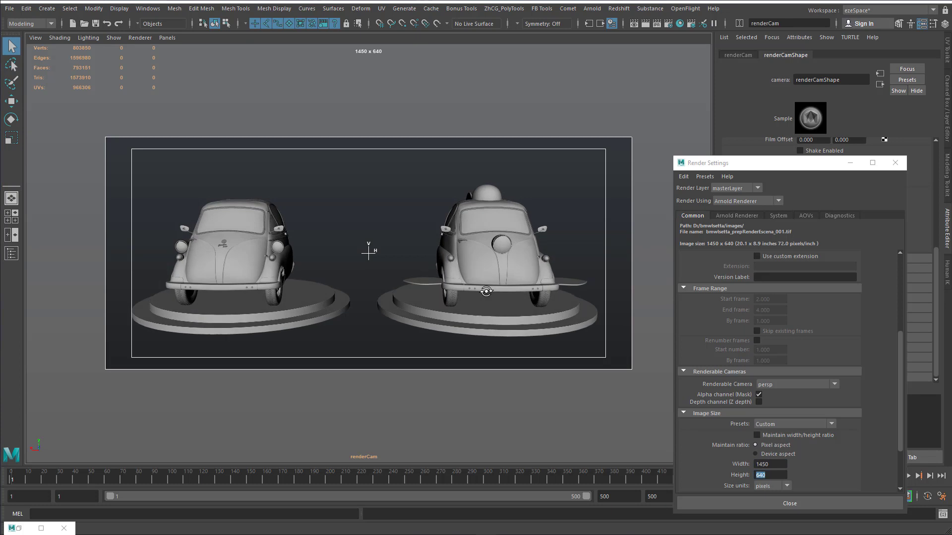
pyautogui.click(781, 437)
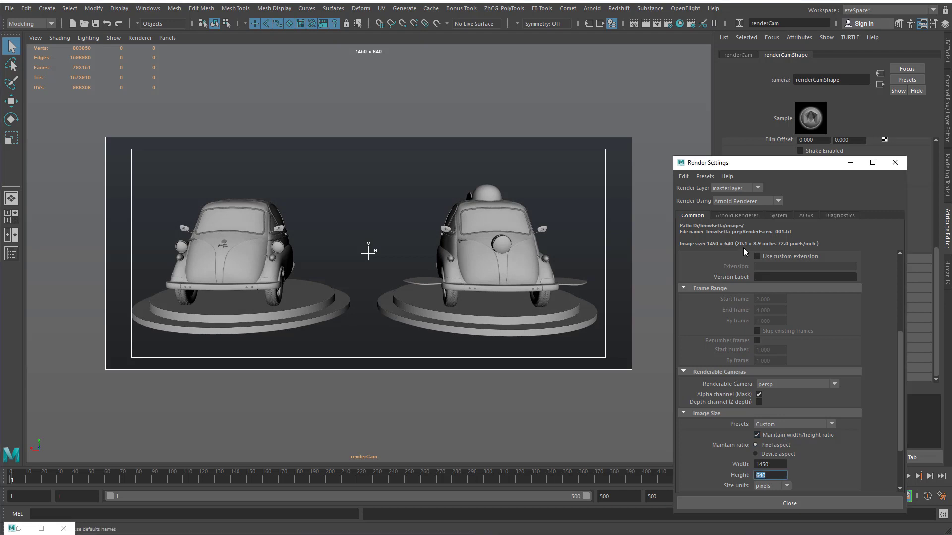
# - Minimize the Render Settings and tighten renderCam's front framing so both cars fill the safe area
pyautogui.click(850, 162)
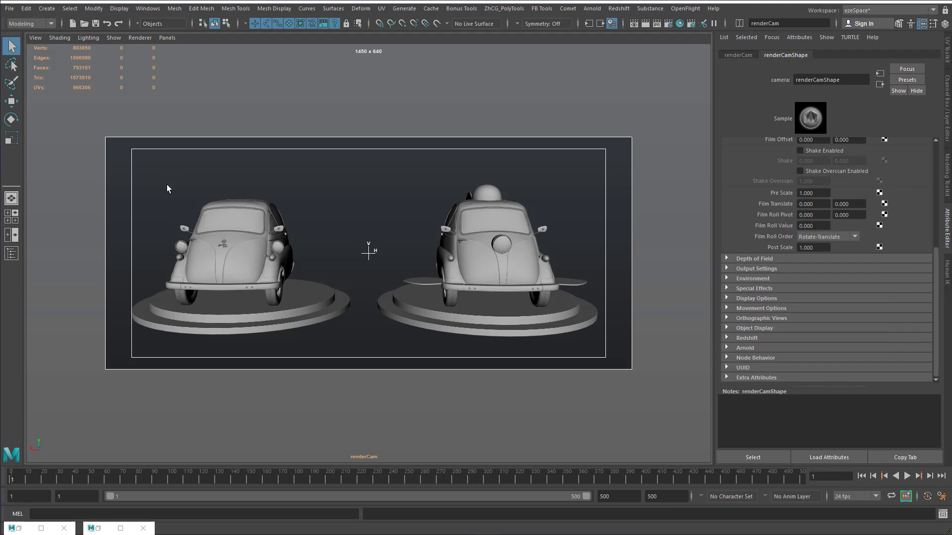
pyautogui.keyDown('alt'); pyautogui.moveTo(287, 218); pyautogui.dragTo(288, 217, button='middle'); pyautogui.keyUp('alt')
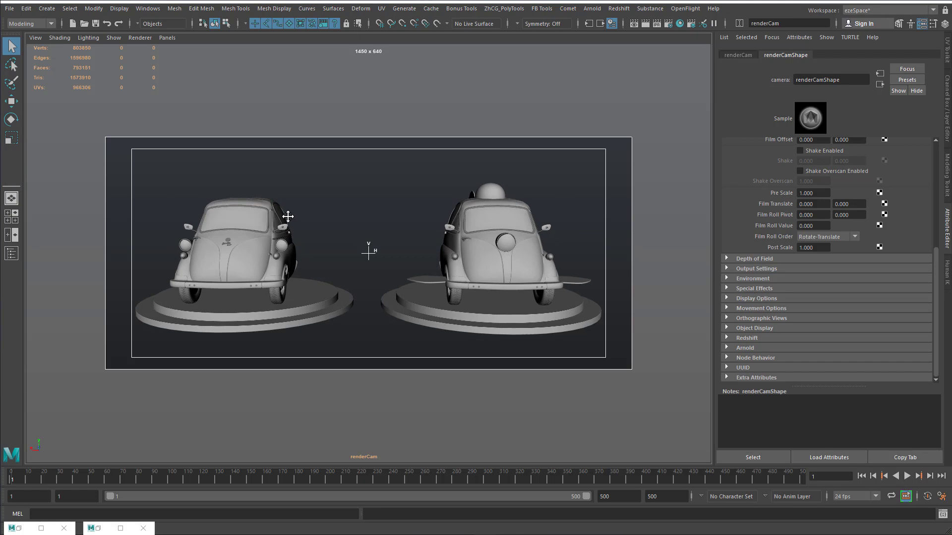
pyautogui.keyDown('alt'); pyautogui.moveTo(290, 240); pyautogui.dragTo(570, 302); pyautogui.keyUp('alt')
# - Lock renderCam's translate, rotate, scale and visibility channels in the Channel Box, and test the lock by trying to move the camera
pyautogui.hotkey('ctrl', 'a')
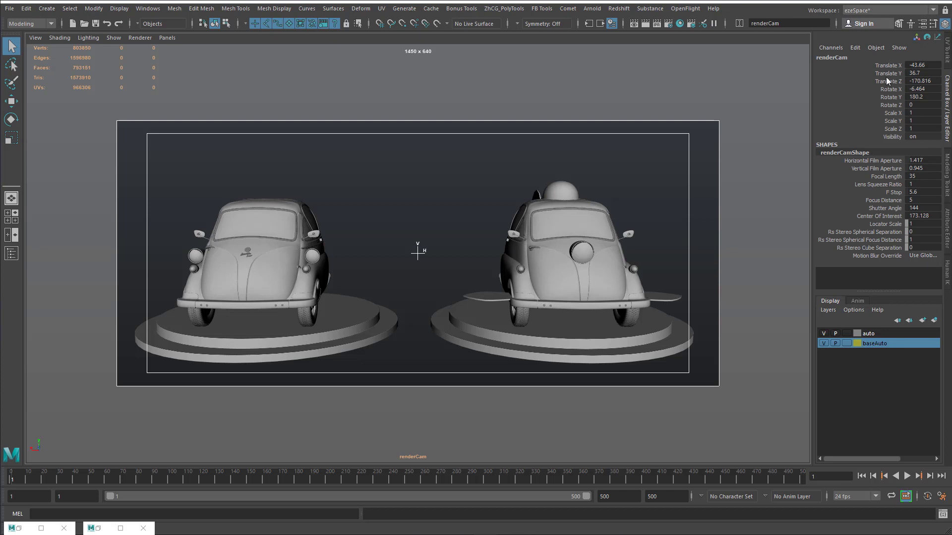
pyautogui.moveTo(887, 65); pyautogui.dragTo(886, 137)
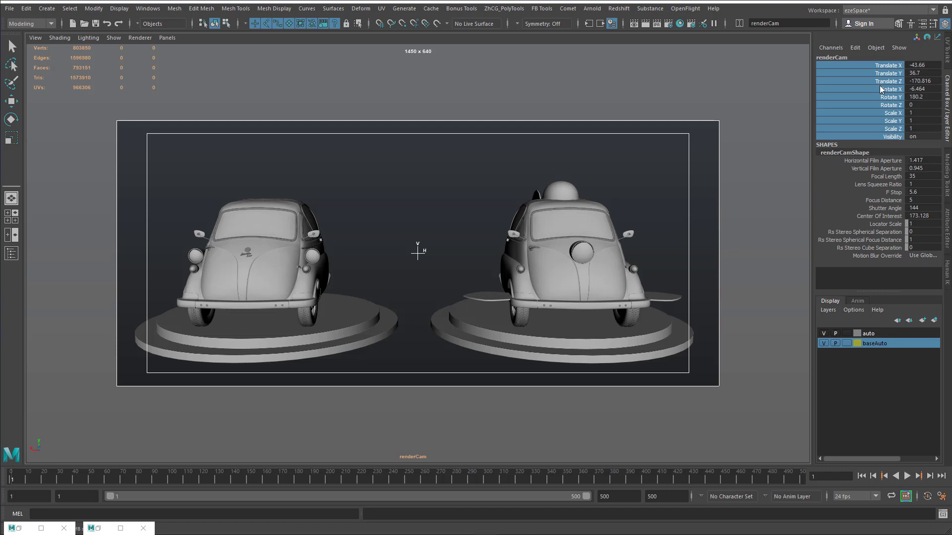
pyautogui.rightClick(866, 74)
pyautogui.click(835, 50)
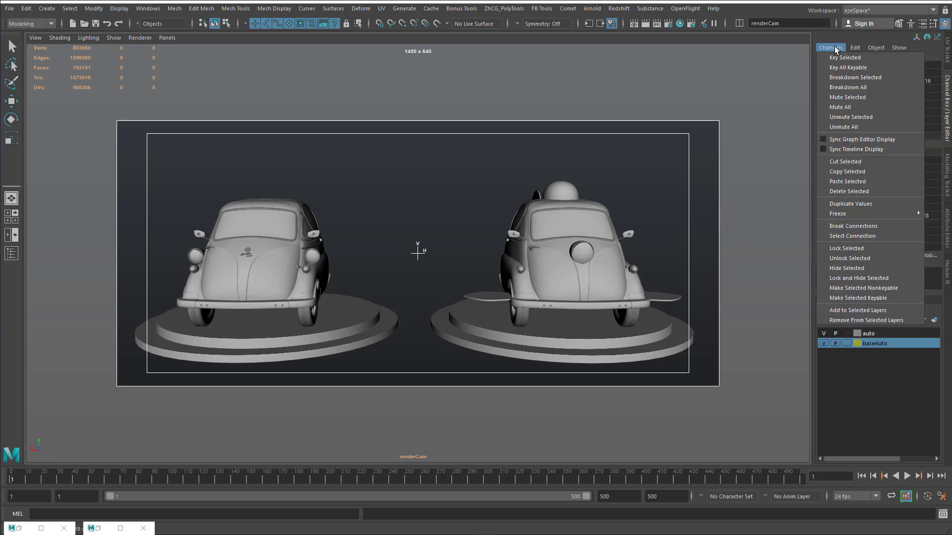
pyautogui.click(836, 48)
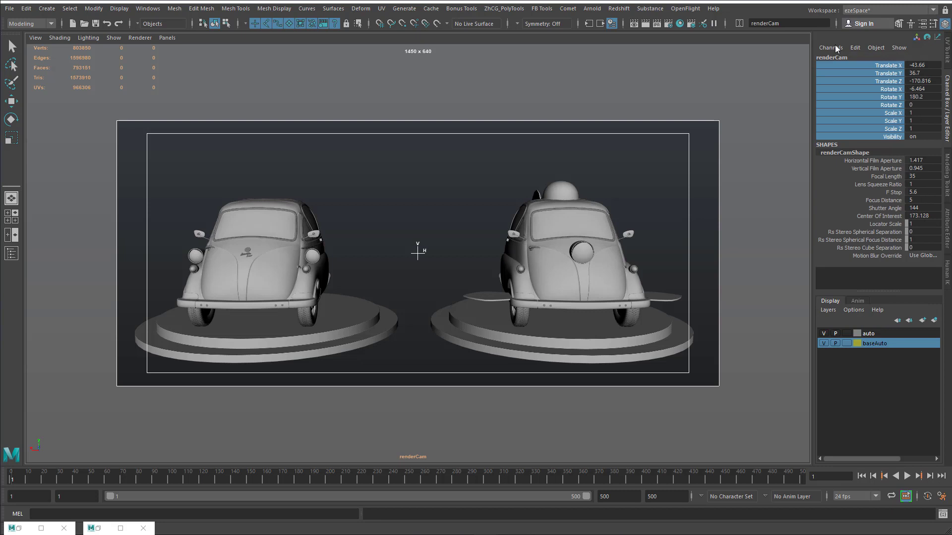
pyautogui.click(837, 48)
pyautogui.press('Escape')
pyautogui.moveTo(878, 115); pyautogui.dragTo(891, 137)
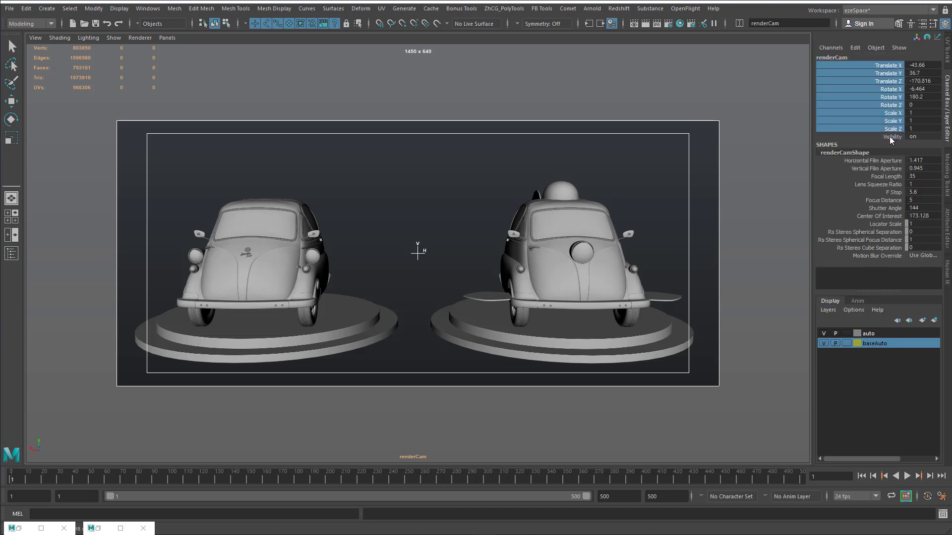
pyautogui.click(830, 48)
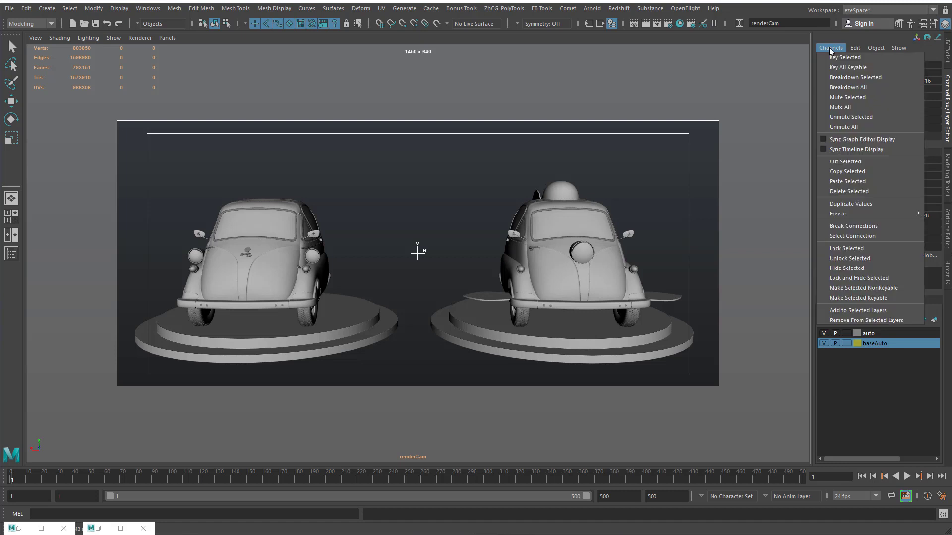
pyautogui.click(852, 249)
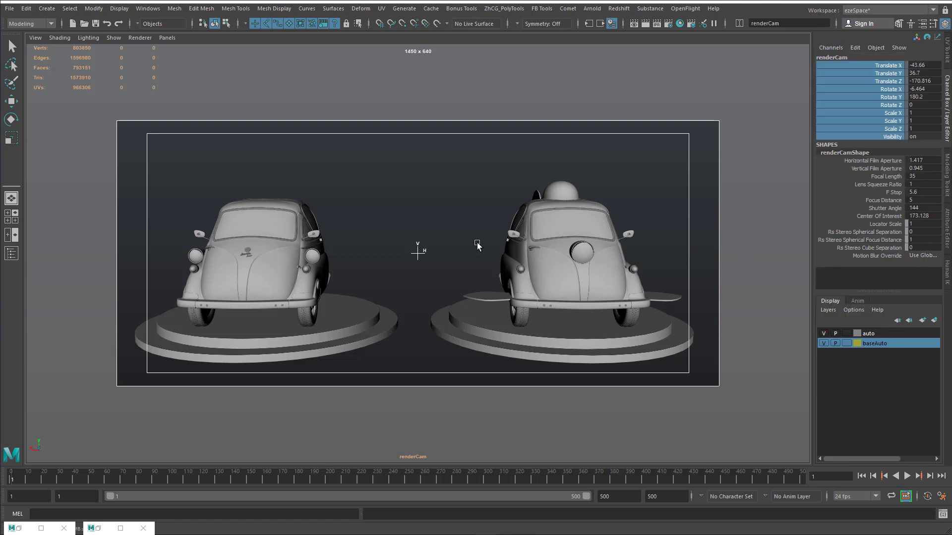
pyautogui.keyDown('alt'); pyautogui.moveTo(324, 260); pyautogui.dragTo(354, 244); pyautogui.keyUp('alt')
pyautogui.keyDown('alt'); pyautogui.moveTo(425, 263); pyautogui.dragTo(443, 280, button='right'); pyautogui.keyUp('alt')
# - Set up two side-by-side viewports, with a perspective view of the cars in the left one and renderCam in the right one
pyautogui.click(14, 231)
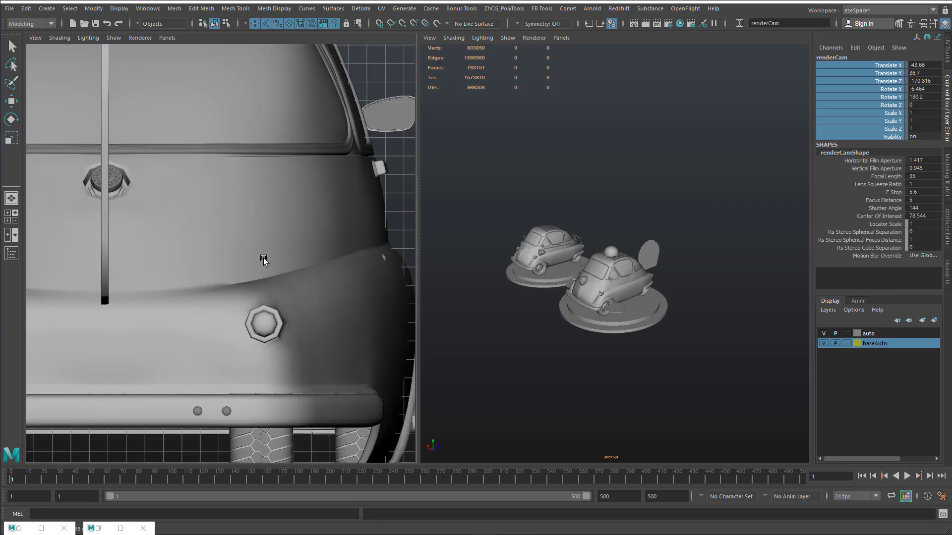
pyautogui.press('space')
pyautogui.moveTo(264, 259); pyautogui.dragTo(264, 239)
pyautogui.keyDown('alt'); pyautogui.moveTo(148, 232); pyautogui.dragTo(166, 250, button='right'); pyautogui.keyUp('alt')
pyautogui.keyDown('alt'); pyautogui.moveTo(134, 252); pyautogui.dragTo(188, 266); pyautogui.keyUp('alt')
pyautogui.click(561, 37)
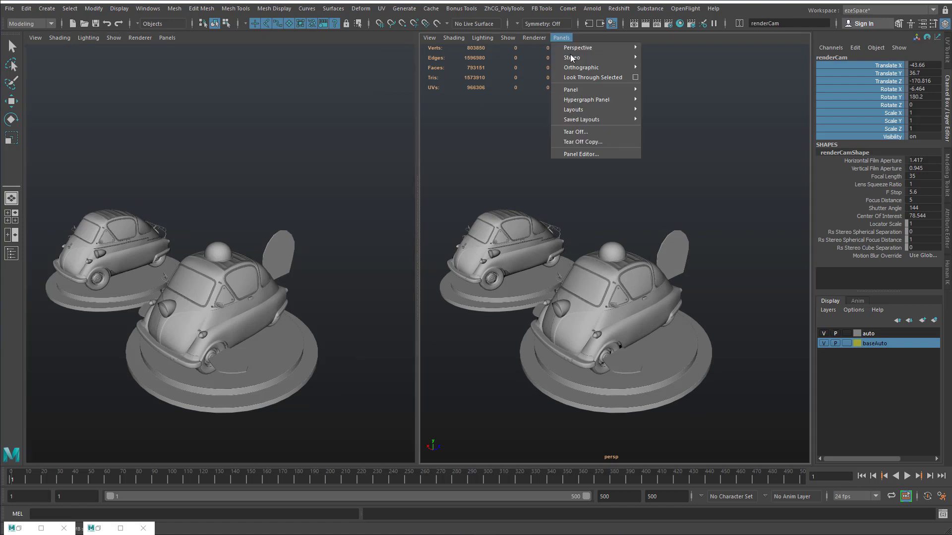
pyautogui.moveTo(574, 54)
pyautogui.click(667, 58)
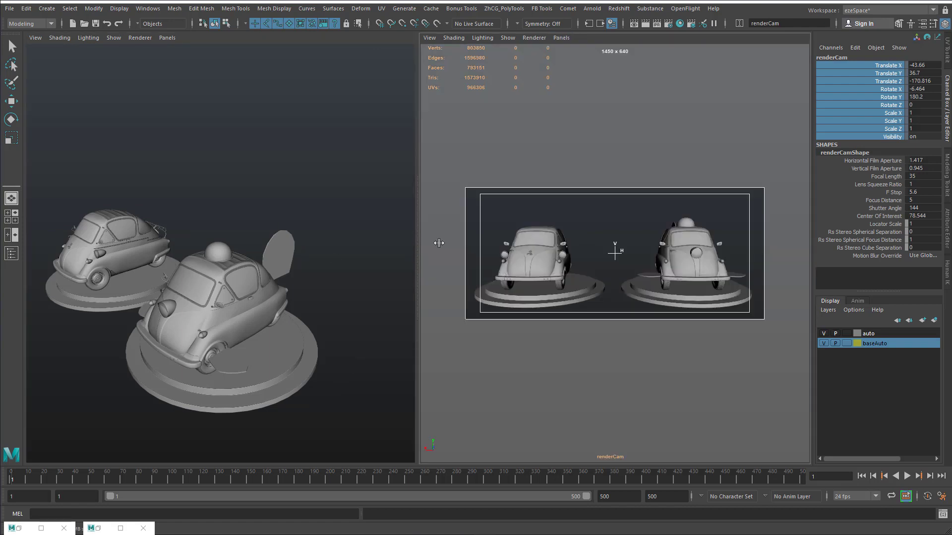
pyautogui.moveTo(439, 243); pyautogui.dragTo(440, 244)
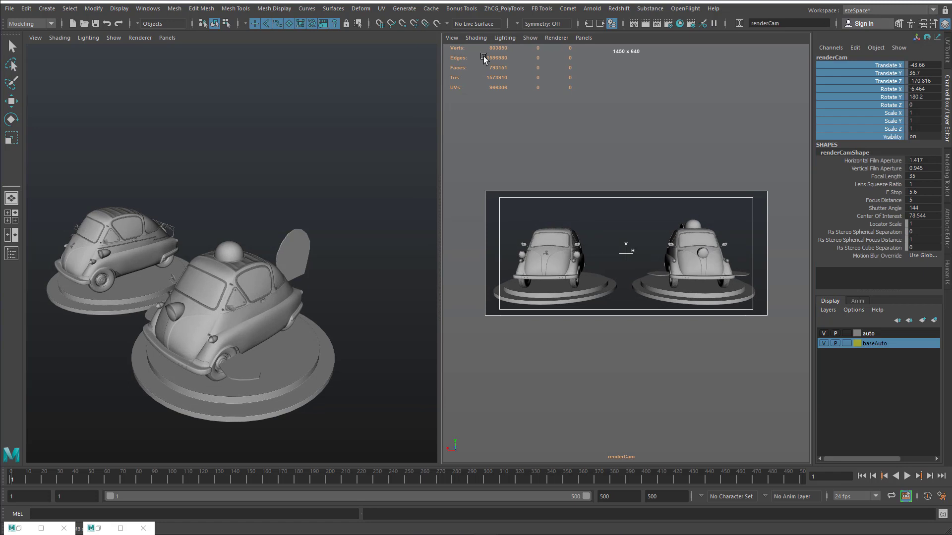
# - Set renderCam's Overscan to 1.020 in the camera shape's Display Options
pyautogui.click(456, 37)
pyautogui.click(461, 55)
pyautogui.hotkey('ctrl', 'a')
pyautogui.scroll(-5, 793, 297)
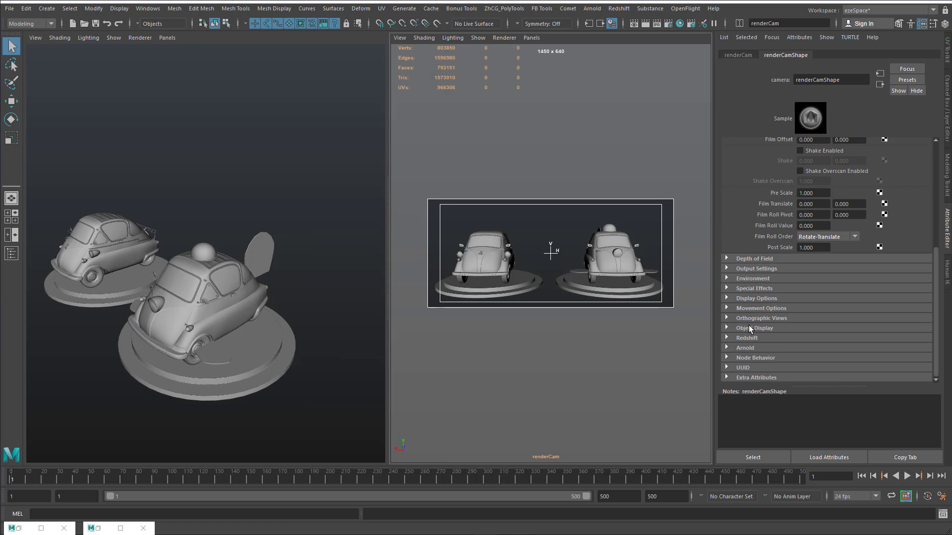
pyautogui.click(744, 300)
pyautogui.scroll(-2, 804, 368)
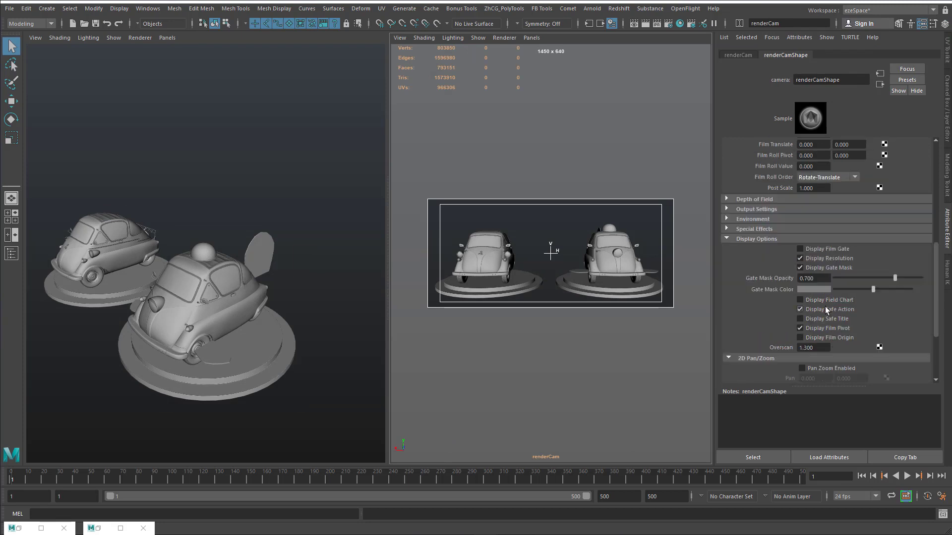
pyautogui.scroll(-3, 815, 301)
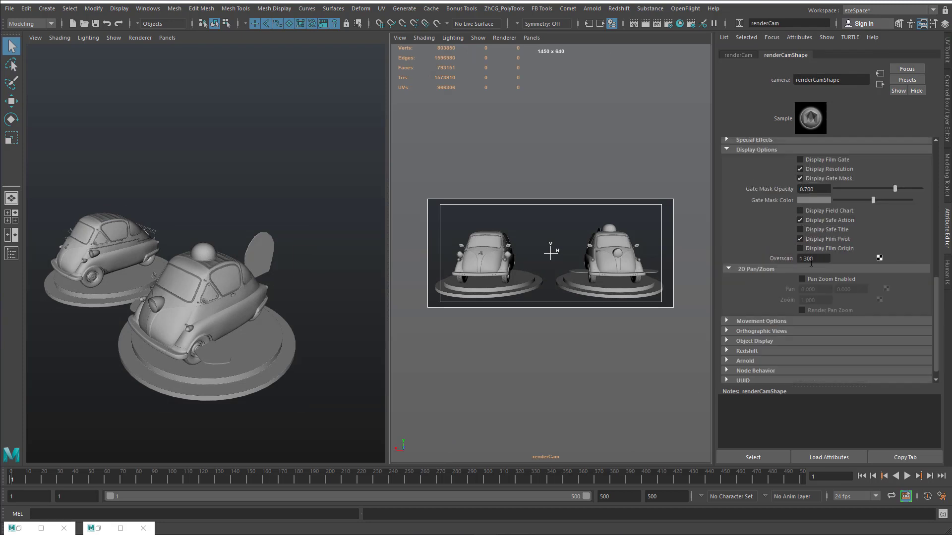
pyautogui.moveTo(811, 258)
pyautogui.keyDown('ctrl'); pyautogui.mouseDown()
pyautogui.moveTo(873, 258)
pyautogui.moveTo(805, 260)
pyautogui.moveTo(821, 263)
pyautogui.mouseUp(); pyautogui.keyUp('ctrl')
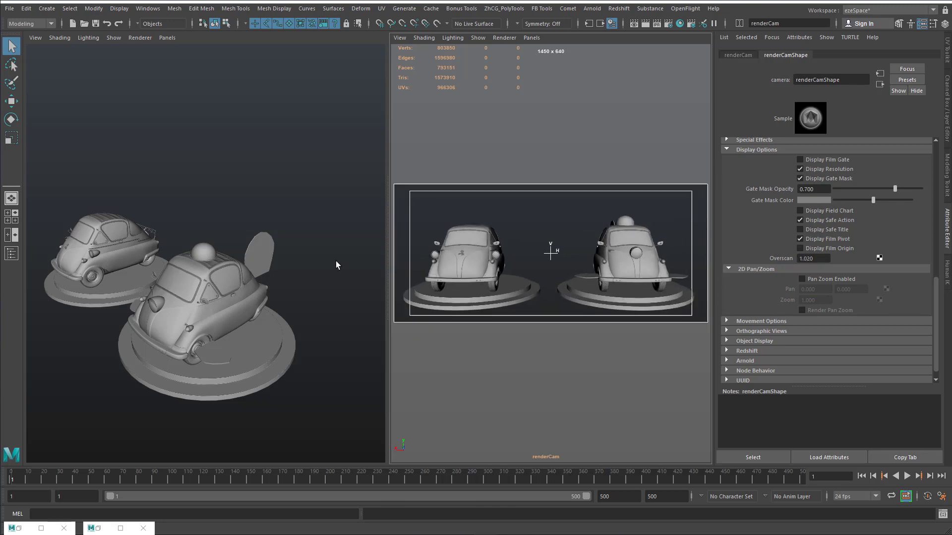
pyautogui.keyDown('alt'); pyautogui.moveTo(208, 242); pyautogui.dragTo(131, 46); pyautogui.keyUp('alt')
pyautogui.click(114, 37)
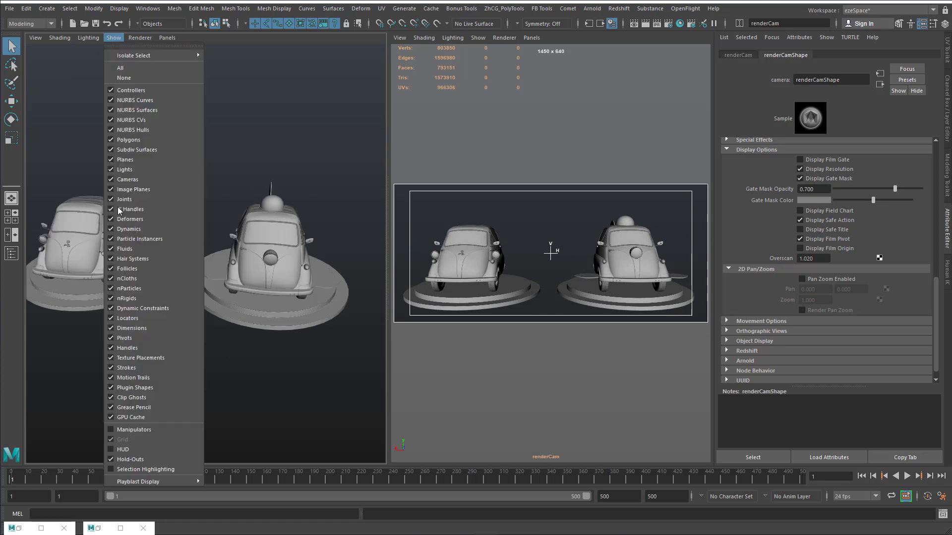
pyautogui.click(305, 211)
pyautogui.keyDown('alt'); pyautogui.moveTo(306, 210); pyautogui.dragTo(281, 134); pyautogui.keyUp('alt')
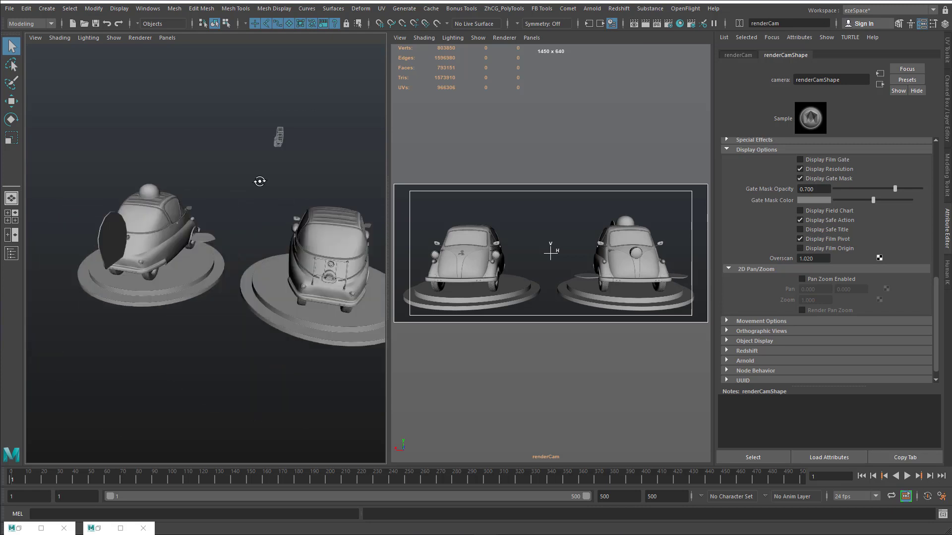
pyautogui.keyDown('alt'); pyautogui.moveTo(259, 180); pyautogui.dragTo(204, 275); pyautogui.keyUp('alt')
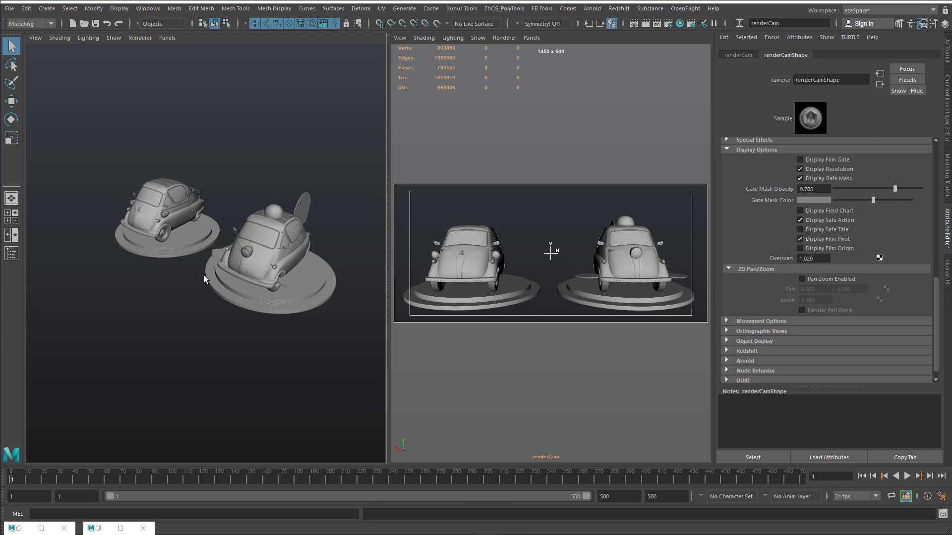
# - Switch to the Notepad outline of the tutorial and highlight the third step, RENDER SETTINGS
pyautogui.hotkey('alt', 'Tab')
pyautogui.press('Tab')
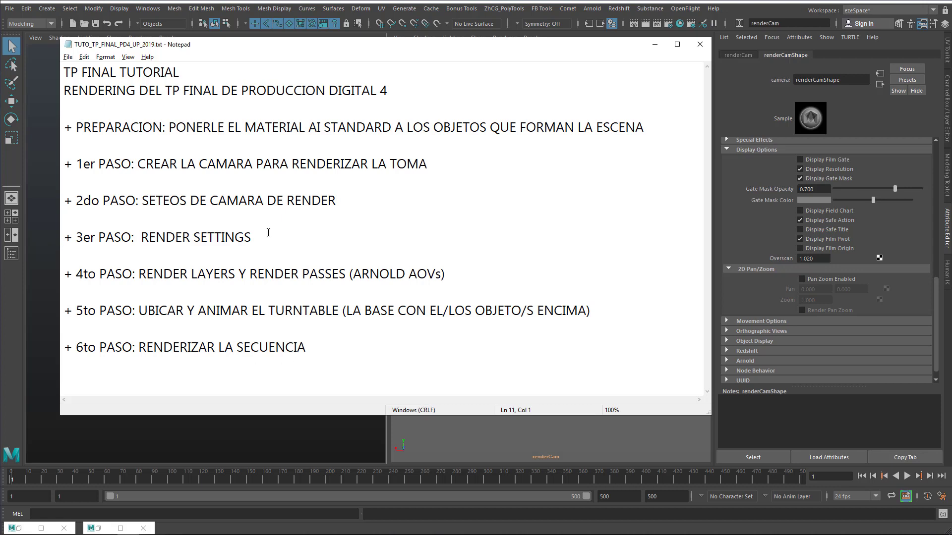
pyautogui.moveTo(251, 237); pyautogui.dragTo(64, 238)
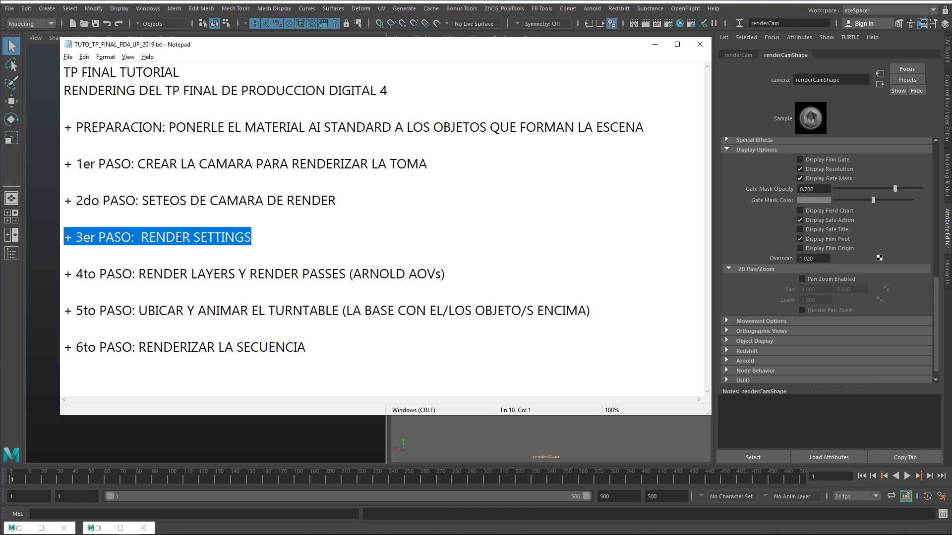
# - Open Maya's Render Settings and clear the file name prefix in the common File Output settings
pyautogui.click(668, 23)
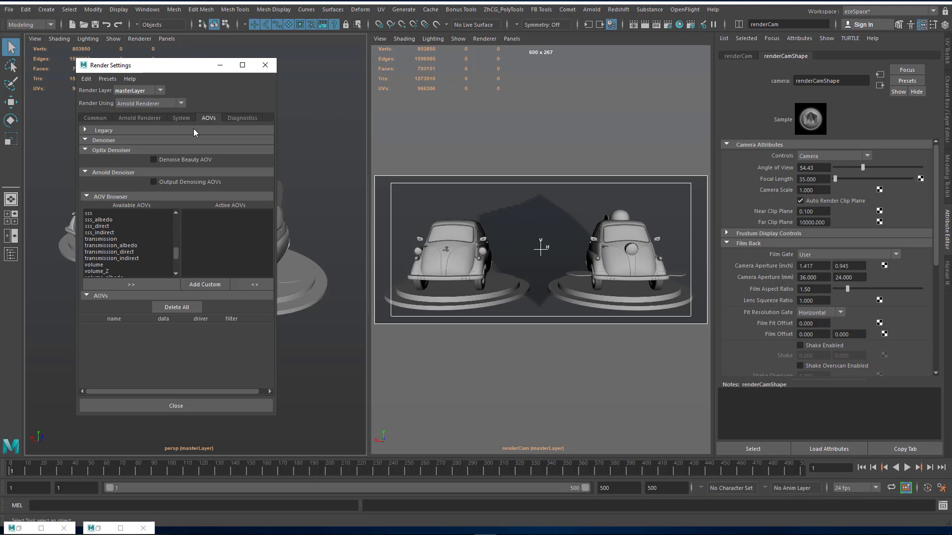
pyautogui.click(95, 118)
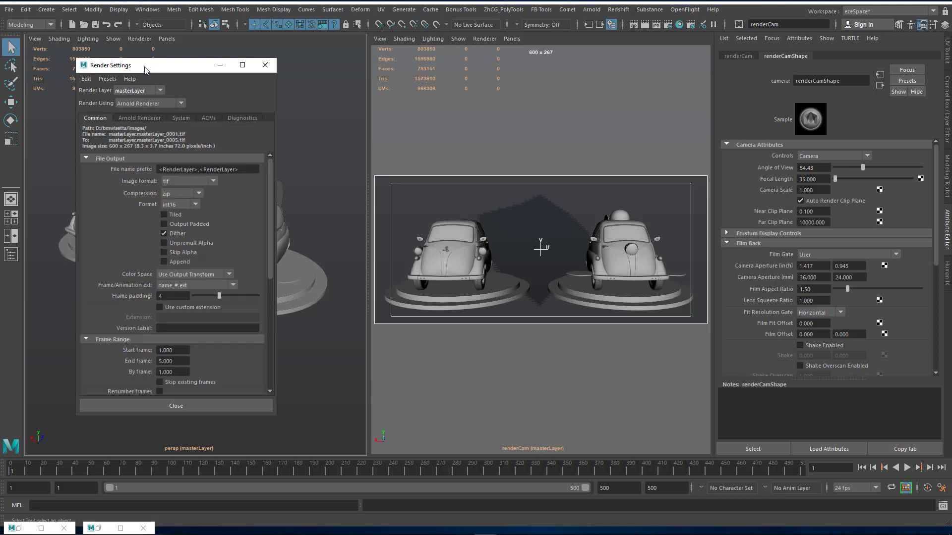
pyautogui.moveTo(149, 65); pyautogui.dragTo(97, 59)
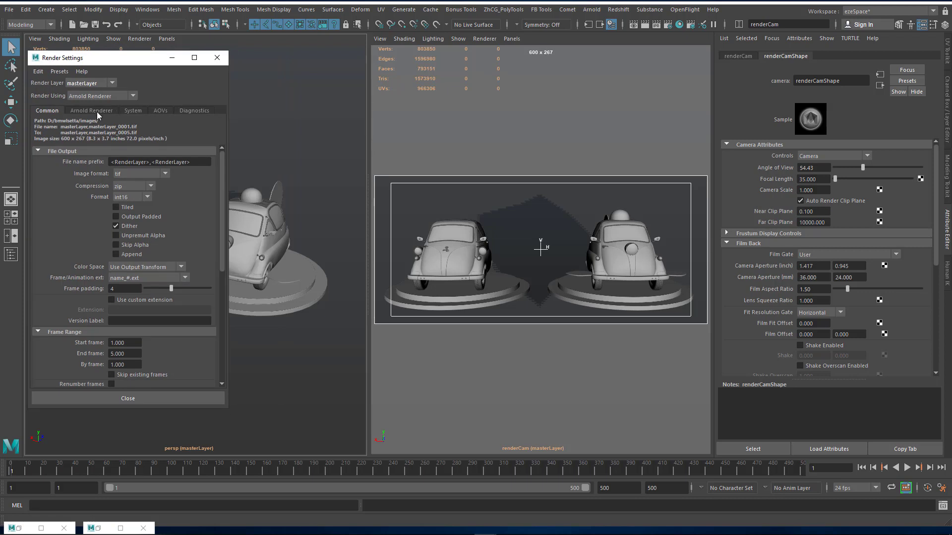
pyautogui.click(103, 111)
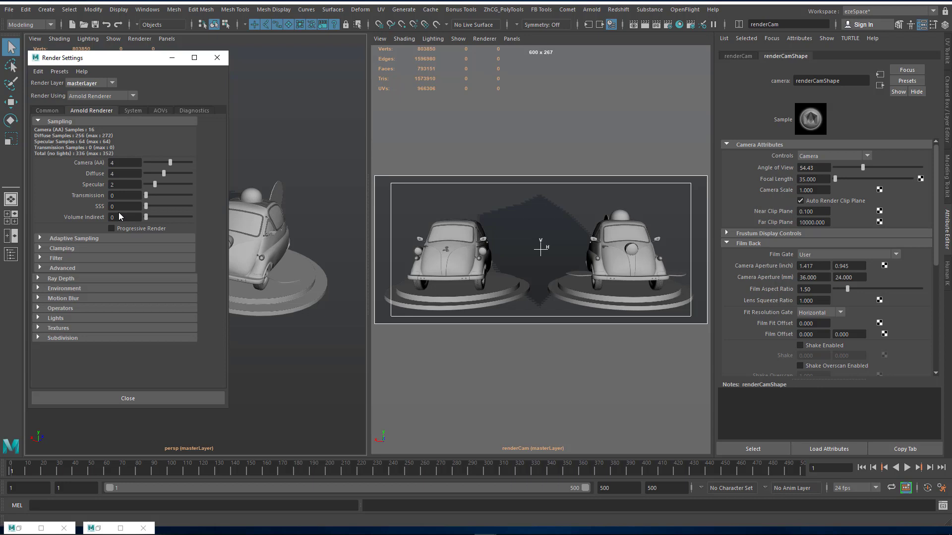
pyautogui.click(49, 112)
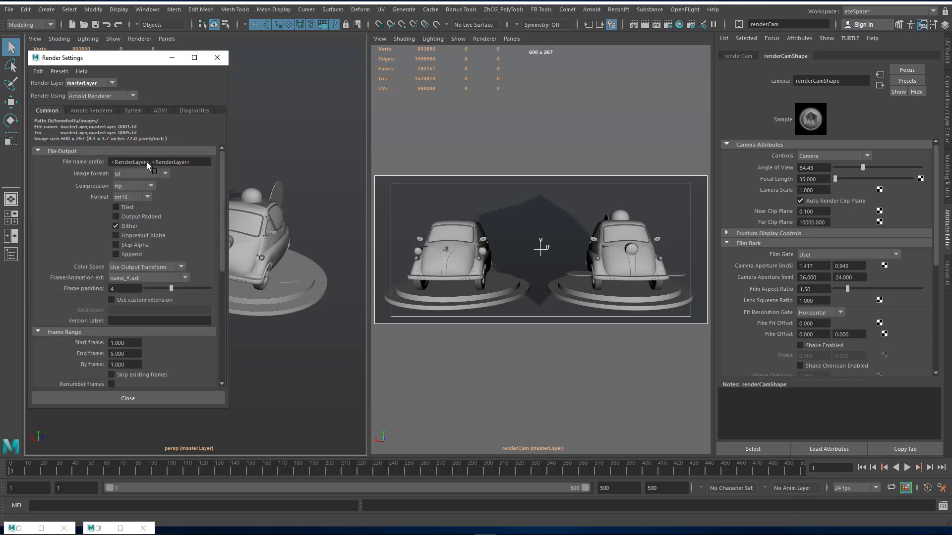
pyautogui.moveTo(191, 160); pyautogui.dragTo(33, 160)
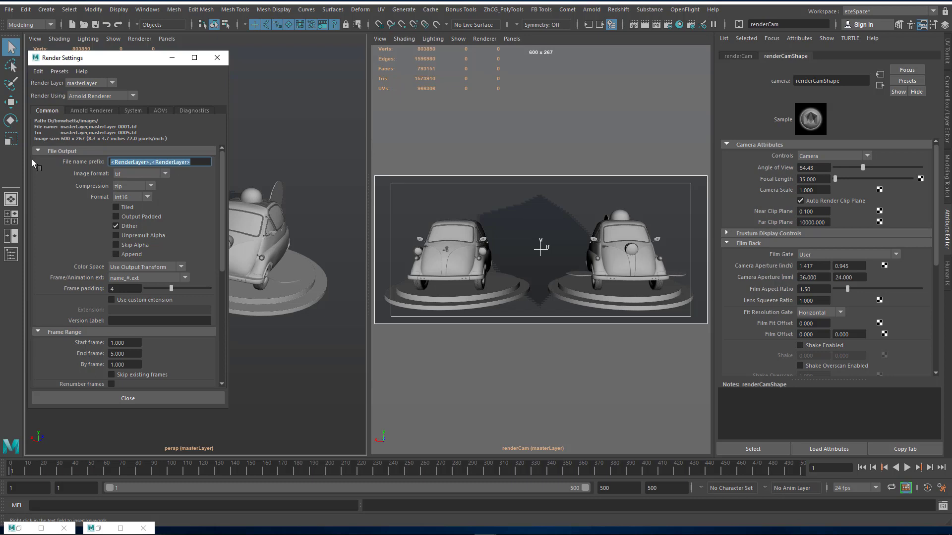
pyautogui.press('BackSpace')
pyautogui.press('Return')
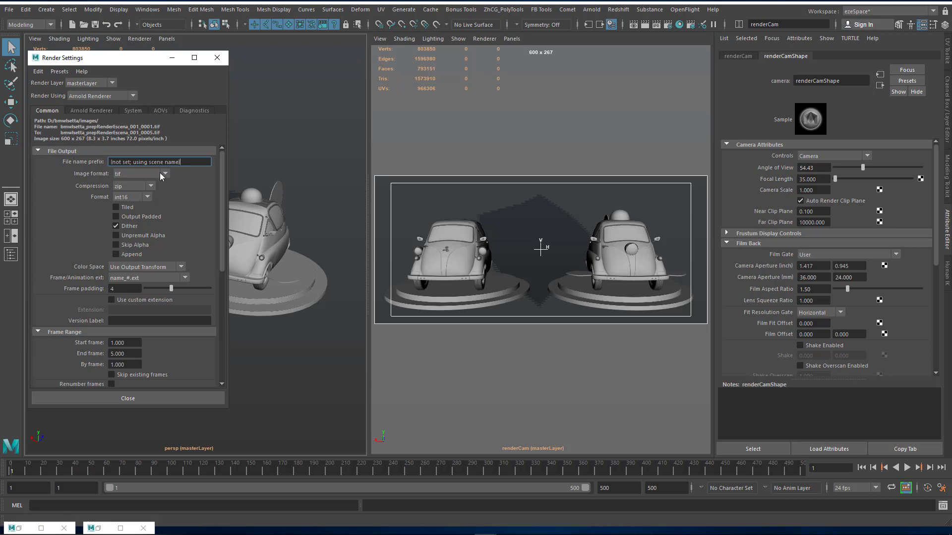
pyautogui.click(139, 174)
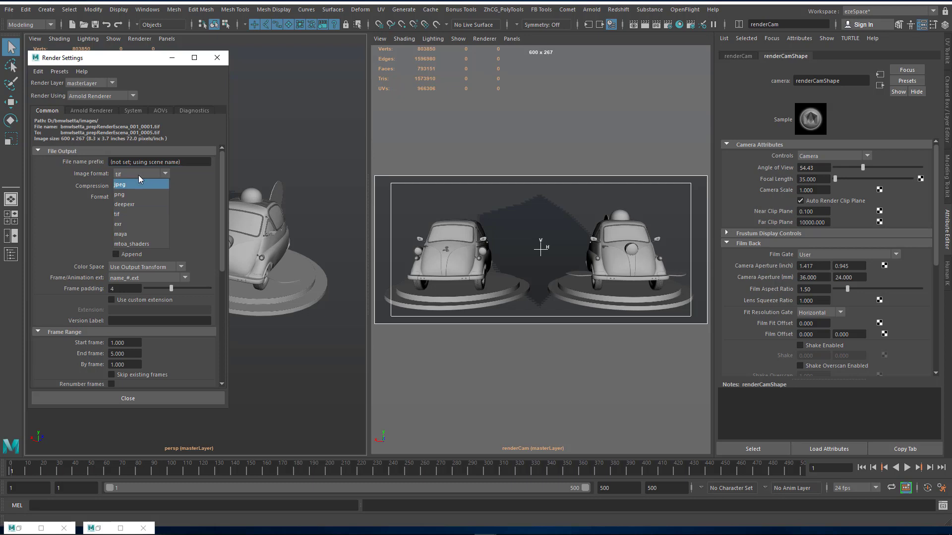
pyautogui.click(136, 175)
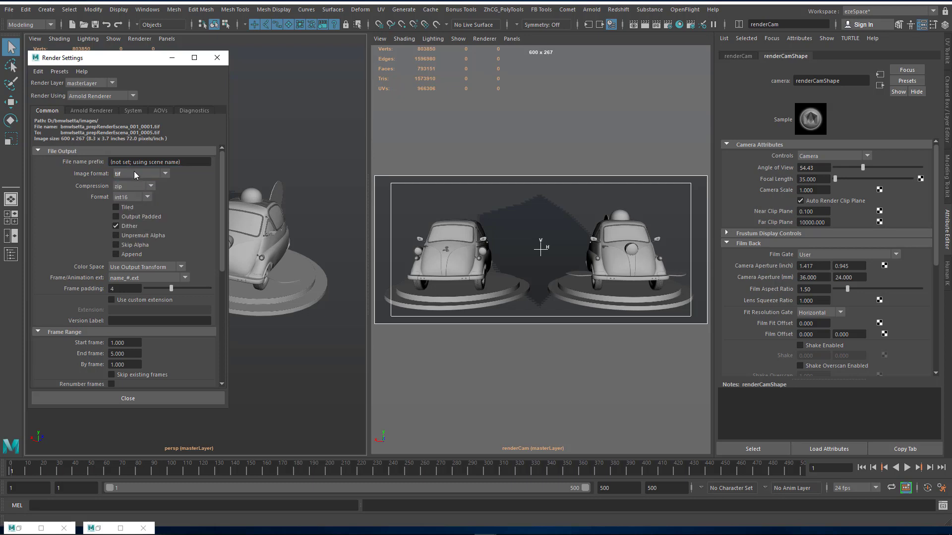
pyautogui.click(135, 173)
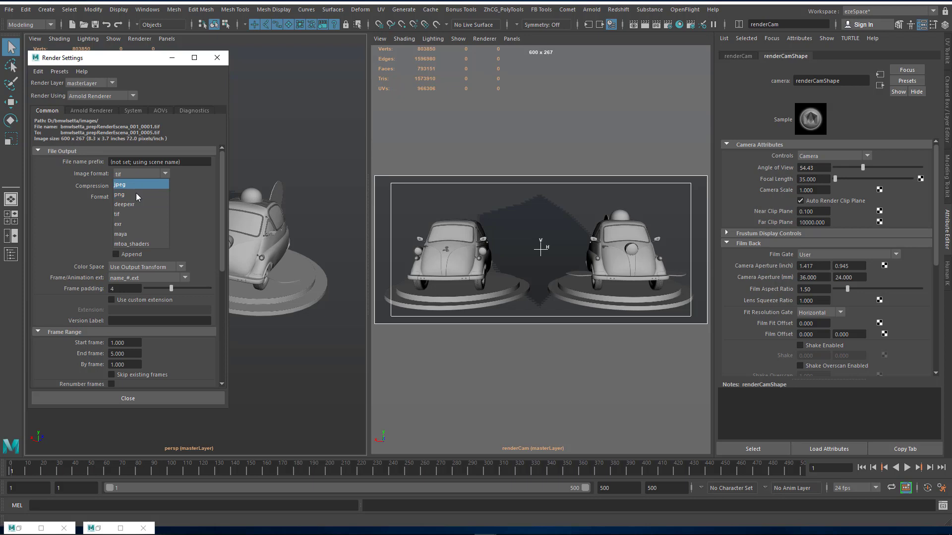
pyautogui.click(141, 175)
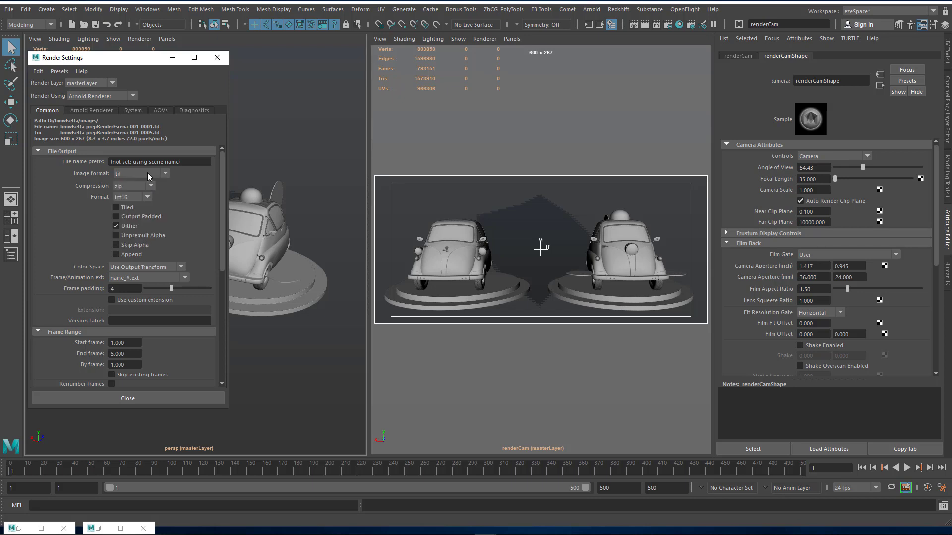
# - Try name (Single Frame) as the frame/animation extension, and set it back to name_#.ext
pyautogui.click(141, 277)
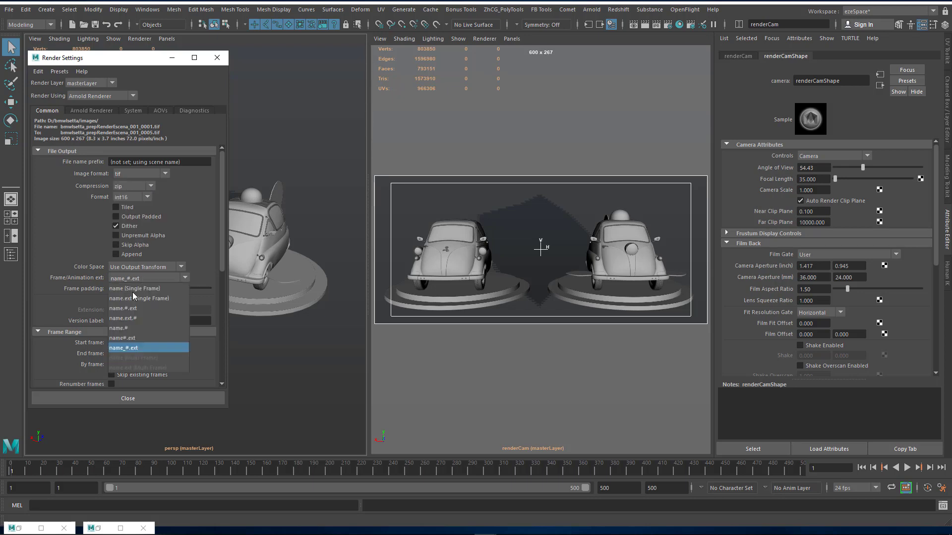
pyautogui.click(150, 289)
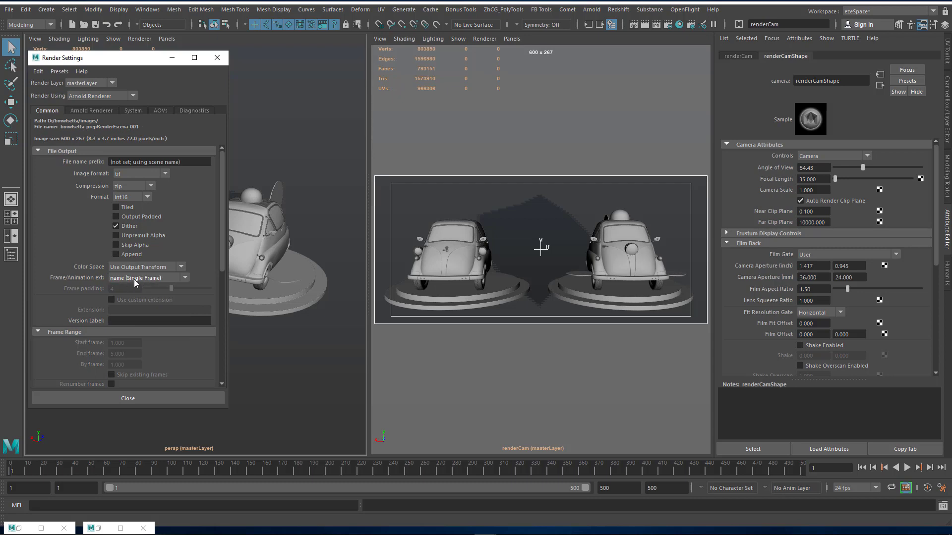
pyautogui.click(134, 278)
pyautogui.click(132, 278)
pyautogui.click(164, 278)
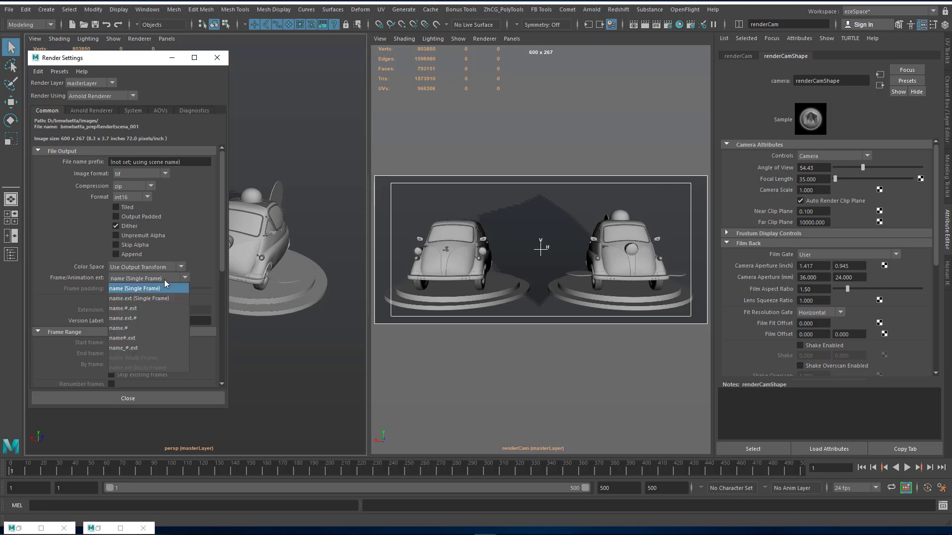
pyautogui.click(140, 349)
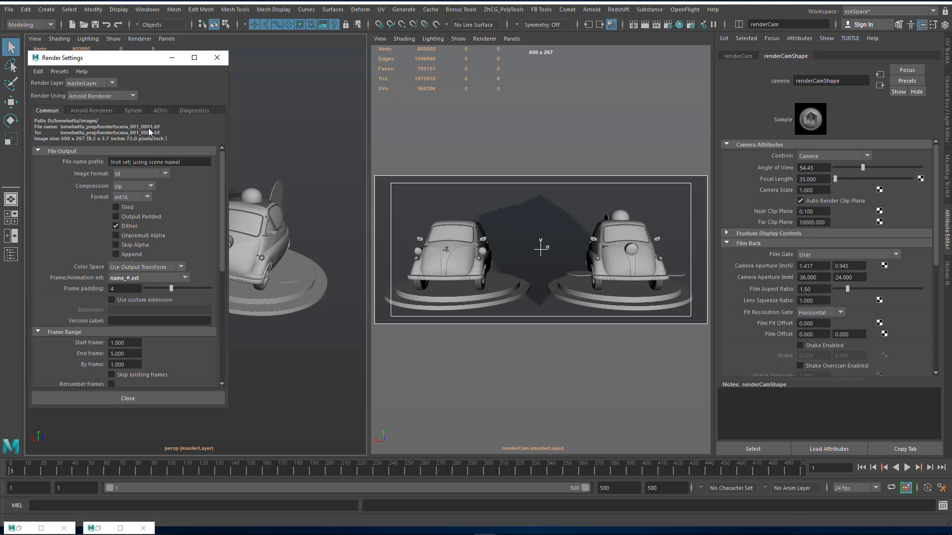
# - Check the bit format and compression options, and reselect name_#.ext as the frame/animation extension
pyautogui.click(130, 197)
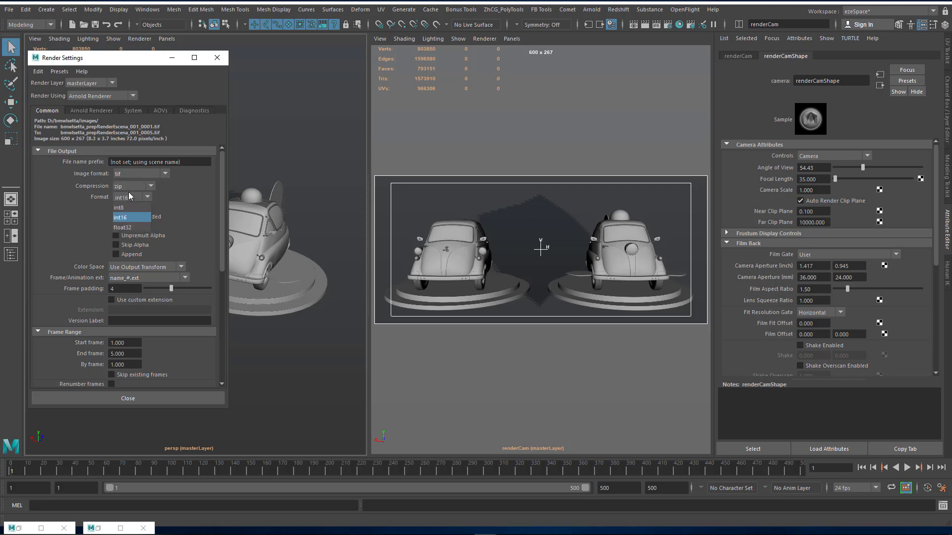
pyautogui.click(129, 186)
pyautogui.click(129, 187)
pyautogui.click(135, 279)
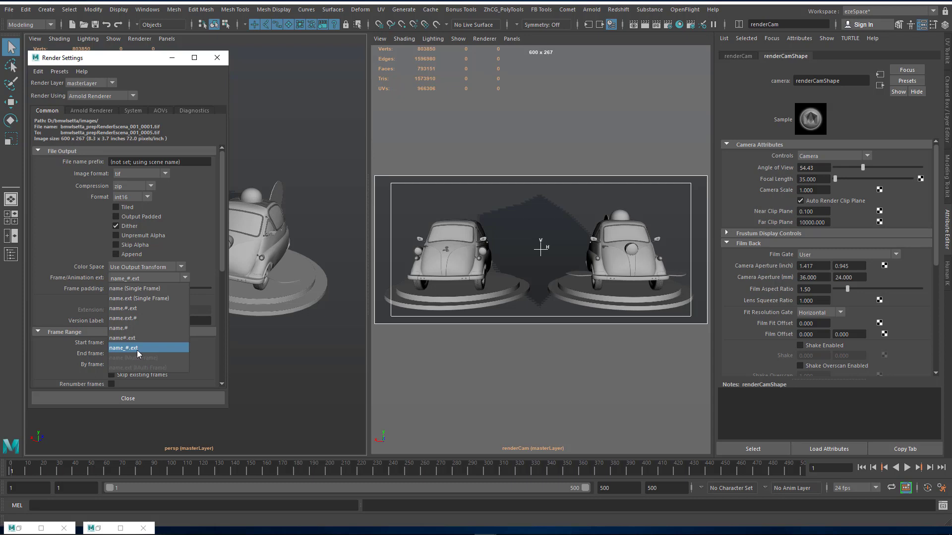
pyautogui.click(141, 350)
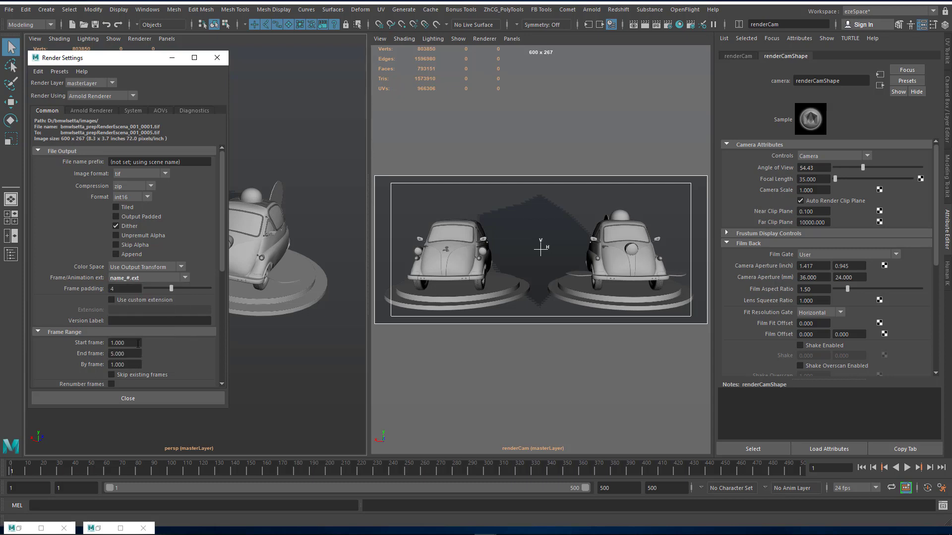
# - Set the render frame range's end frame to 3
pyautogui.doubleClick(140, 343)
pyautogui.scroll(-2, 64, 334)
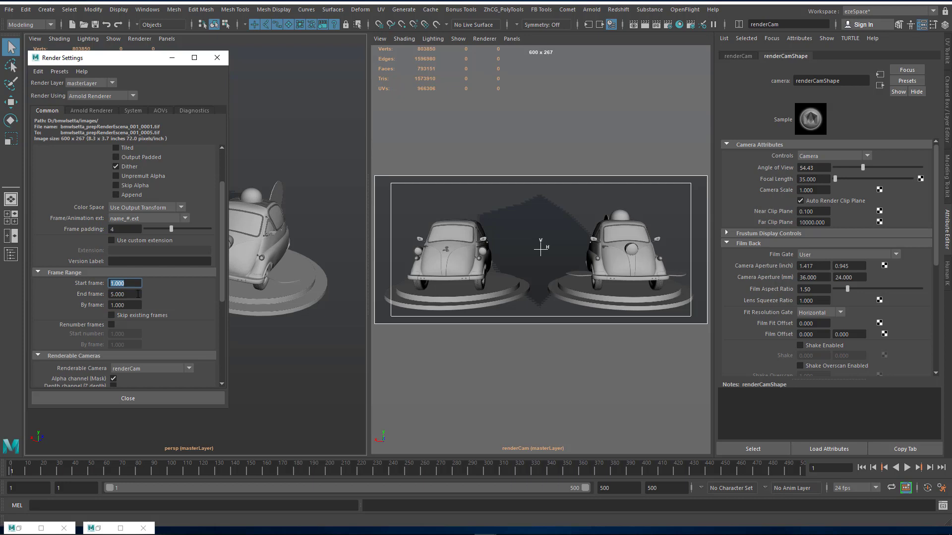
pyautogui.press('Tab')
pyautogui.write('3')
pyautogui.press('Tab')
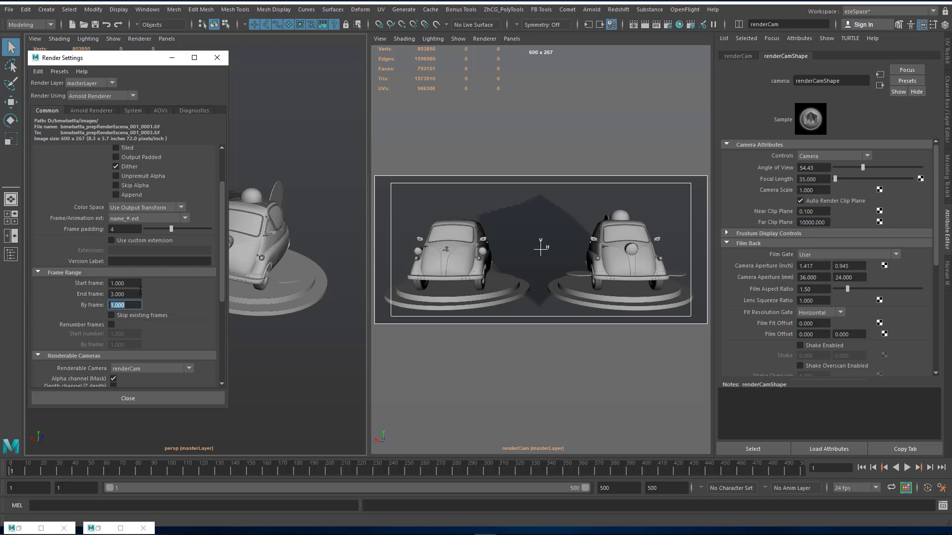
pyautogui.scroll(-3, 139, 336)
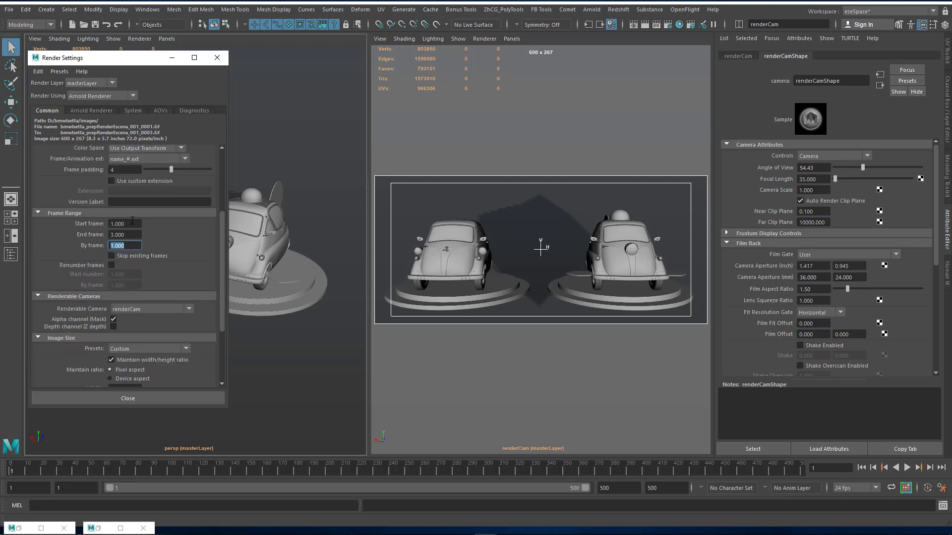
pyautogui.click(122, 223)
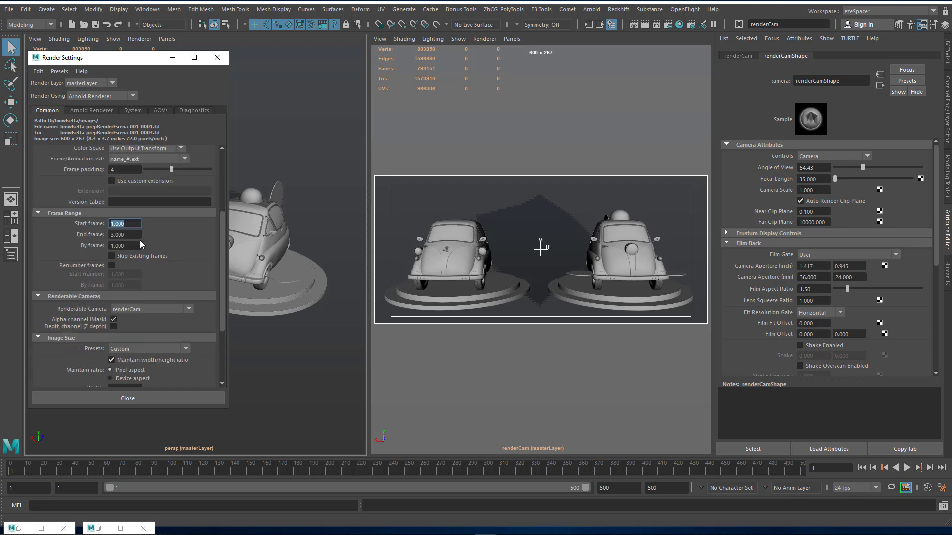
# - Try persp as the renderable camera and switch it back to renderCam
pyautogui.click(150, 308)
pyautogui.click(127, 332)
pyautogui.click(140, 309)
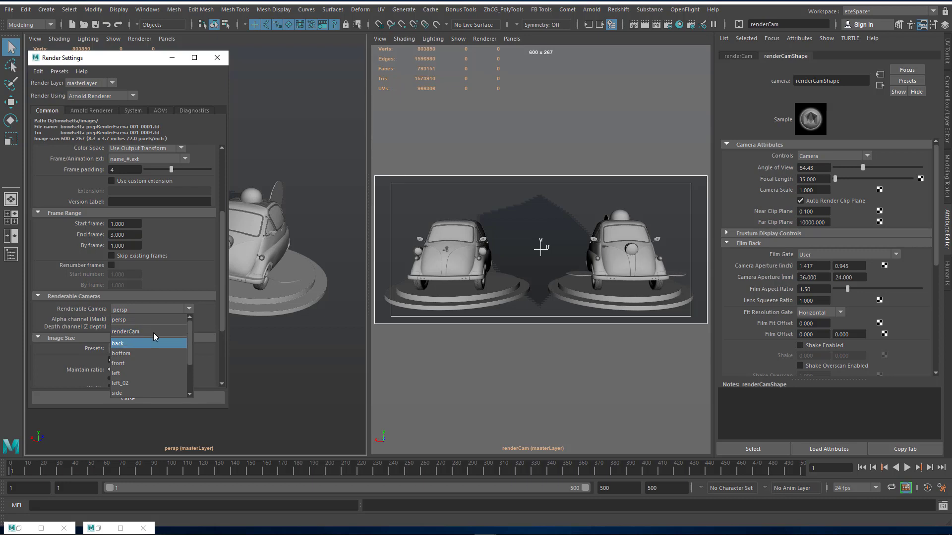
pyautogui.click(153, 331)
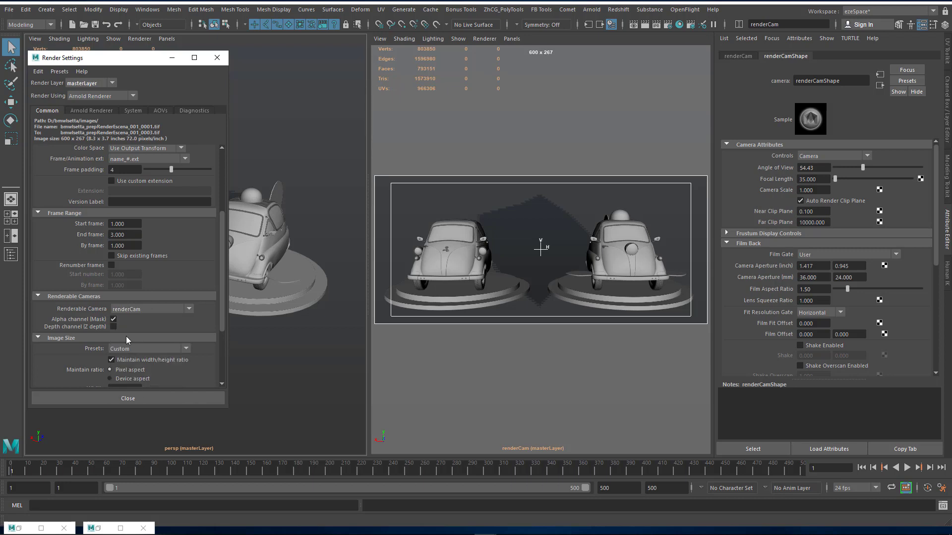
pyautogui.click(147, 309)
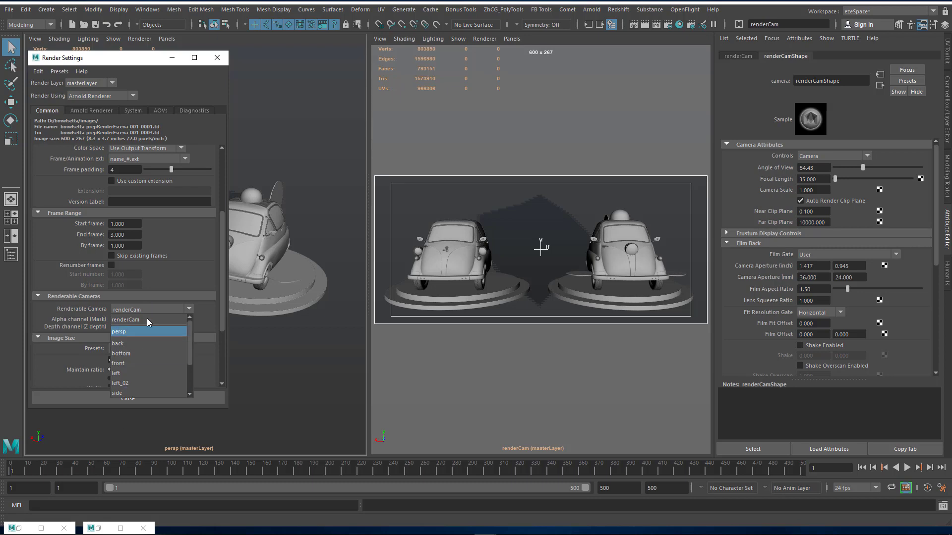
pyautogui.click(146, 307)
pyautogui.scroll(-5, 149, 355)
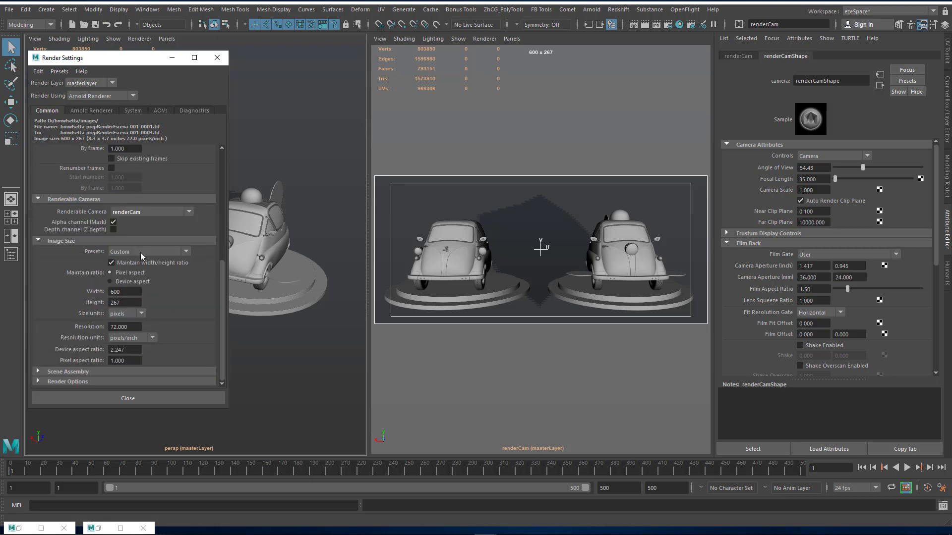
# - Keep the Custom image size preset and set the render width to 1600 pixels with the width/height ratio maintained
pyautogui.click(141, 249)
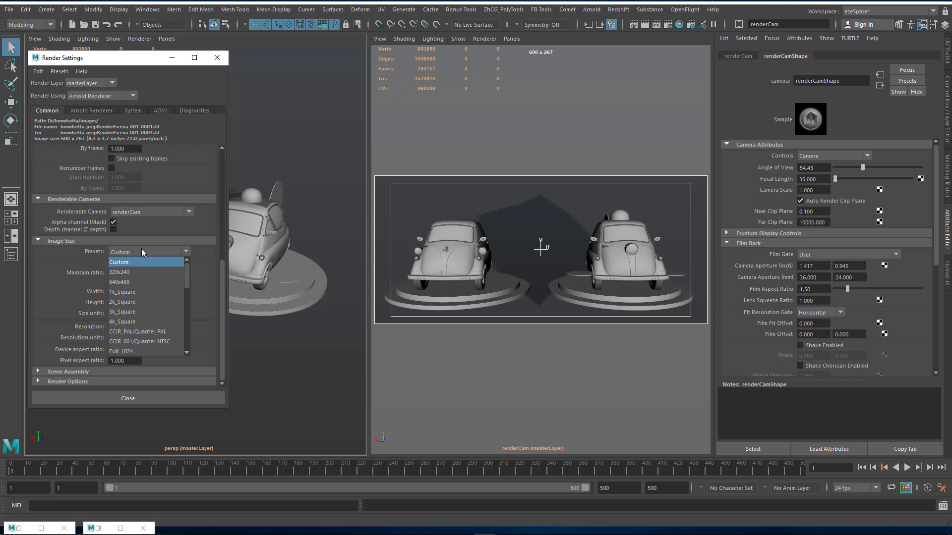
pyautogui.click(142, 248)
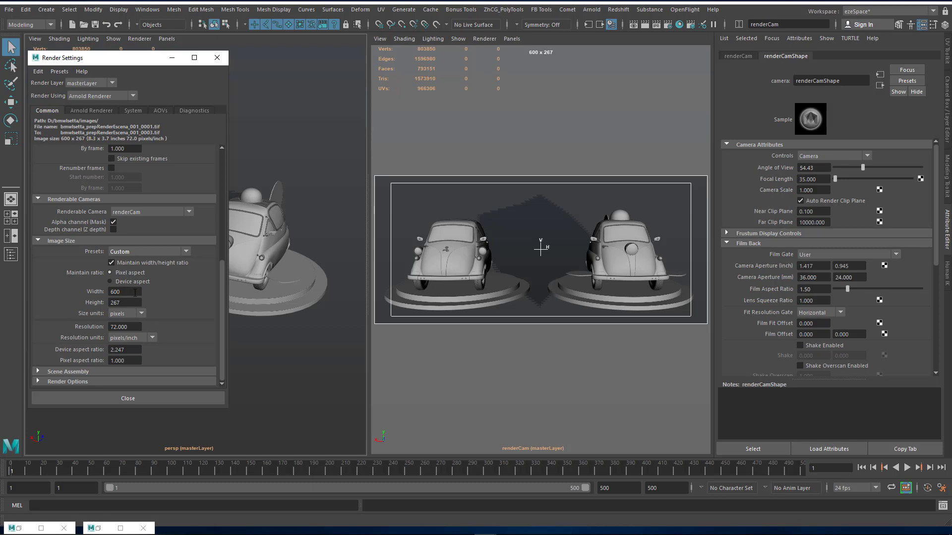
pyautogui.doubleClick(120, 291)
pyautogui.write('1600')
pyautogui.press('Return')
# - Expand Scene Assembly and Render Options and review the common render settings
pyautogui.click(67, 370)
pyautogui.click(72, 382)
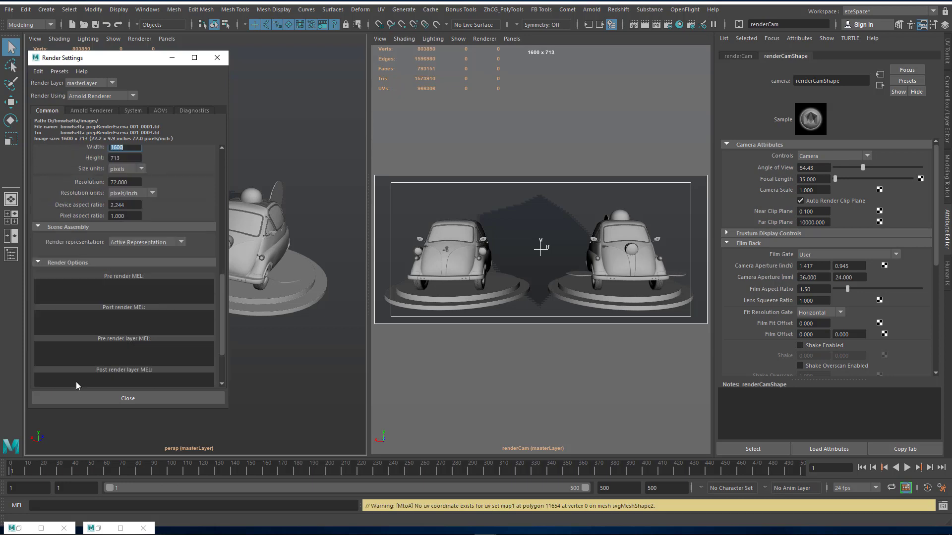
pyautogui.scroll(-1, 76, 382)
pyautogui.scroll(5, 76, 381)
pyautogui.scroll(3, 79, 361)
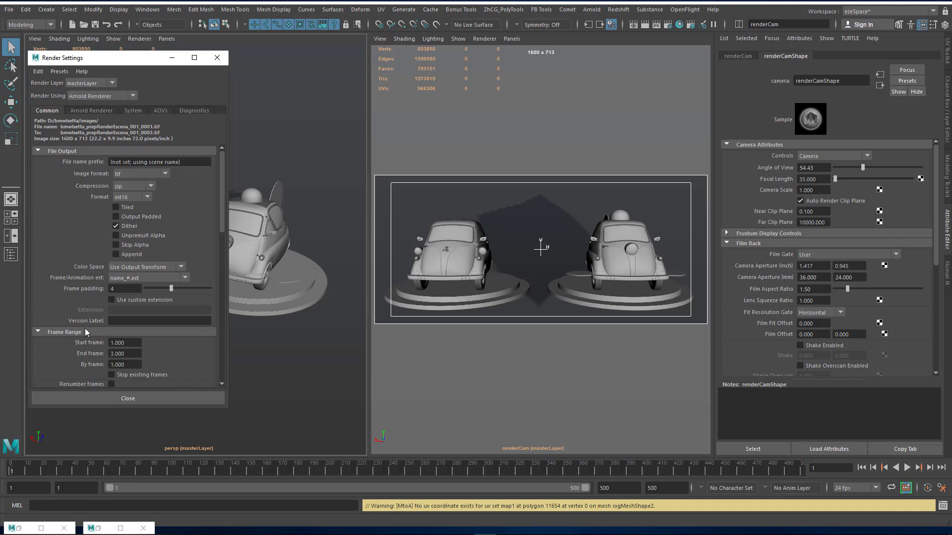
# - Set the Arnold Camera (AA) samples to 3
pyautogui.click(96, 110)
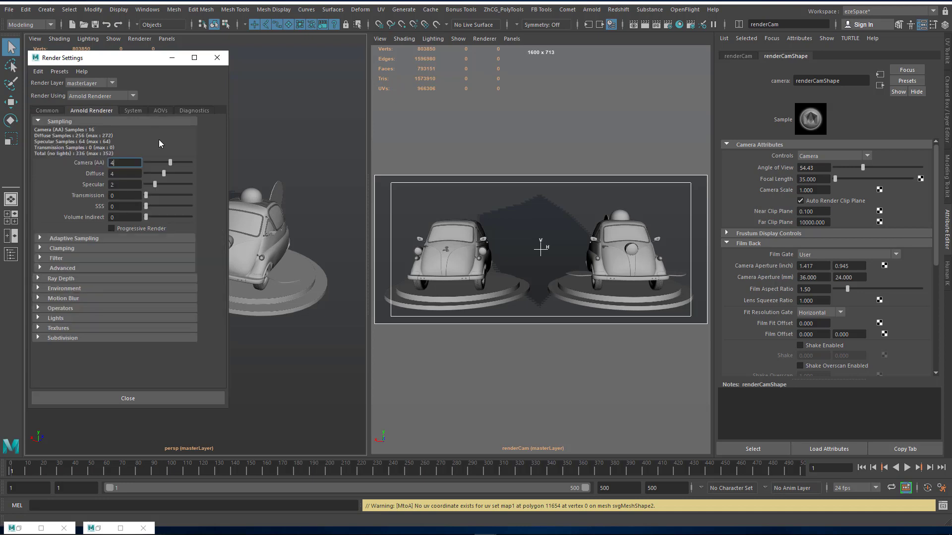
pyautogui.moveTo(168, 162); pyautogui.dragTo(160, 164)
pyautogui.press('Tab')
pyautogui.press('Tab')
# - Examine Arnold's Filter type and width, Advanced, Adaptive Sampling and Clamping settings
pyautogui.click(127, 260)
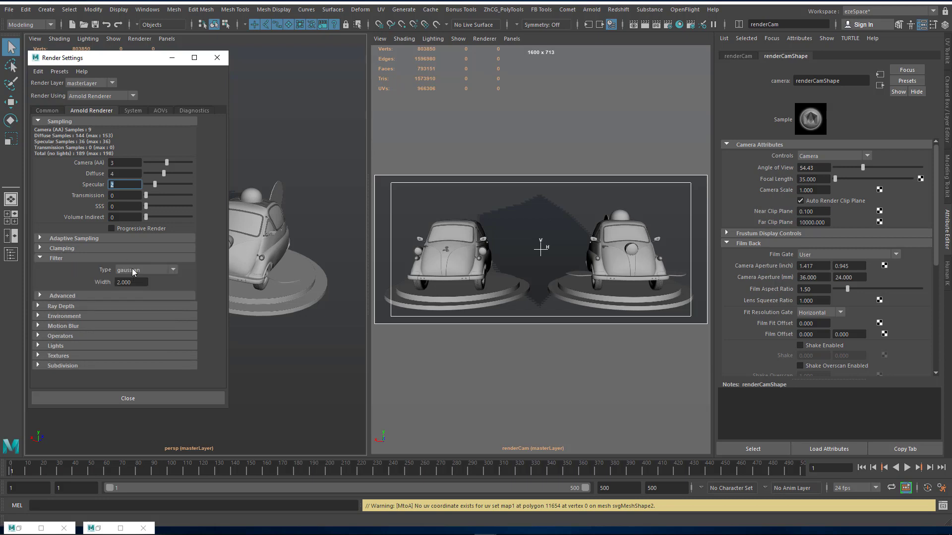
pyautogui.click(133, 270)
pyautogui.click(133, 271)
pyautogui.moveTo(140, 282); pyautogui.dragTo(61, 292)
pyautogui.click(68, 296)
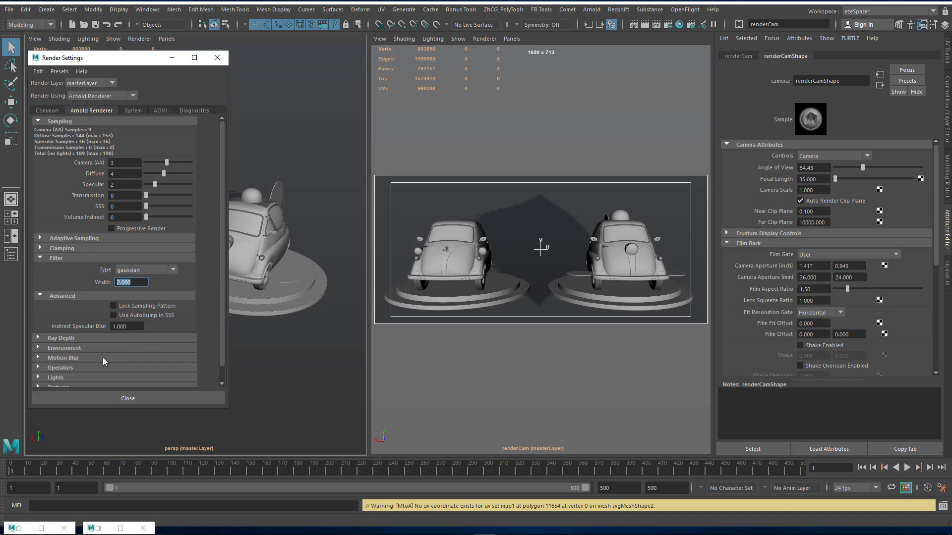
pyautogui.click(71, 249)
pyautogui.click(72, 249)
pyautogui.click(70, 248)
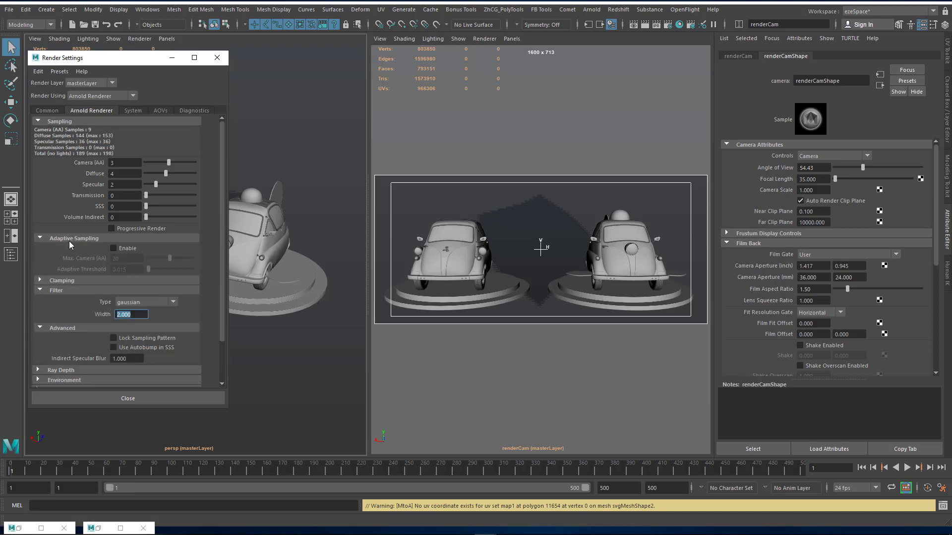
pyautogui.click(82, 249)
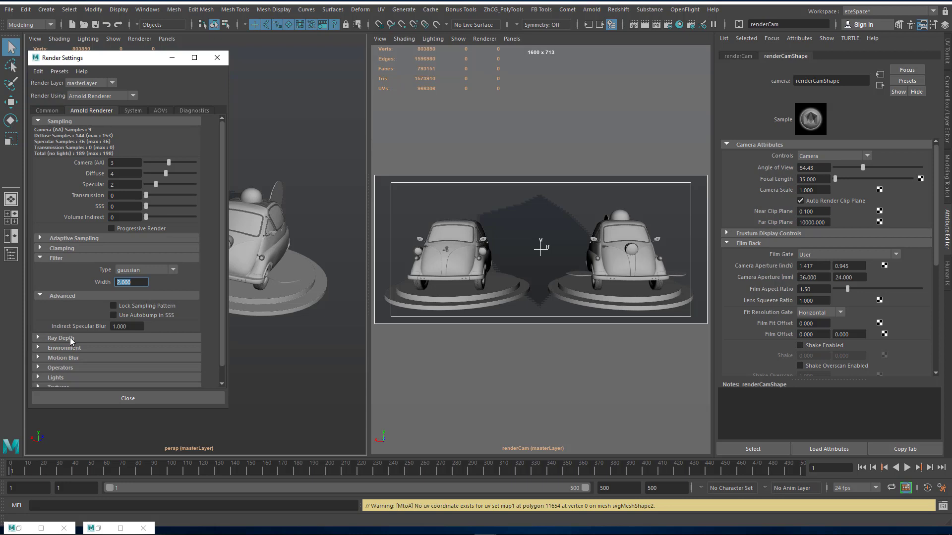
# - Examine the Ray Depth values, from diffuse and specular down to transparency depth
pyautogui.click(87, 337)
pyautogui.scroll(-3, 60, 225)
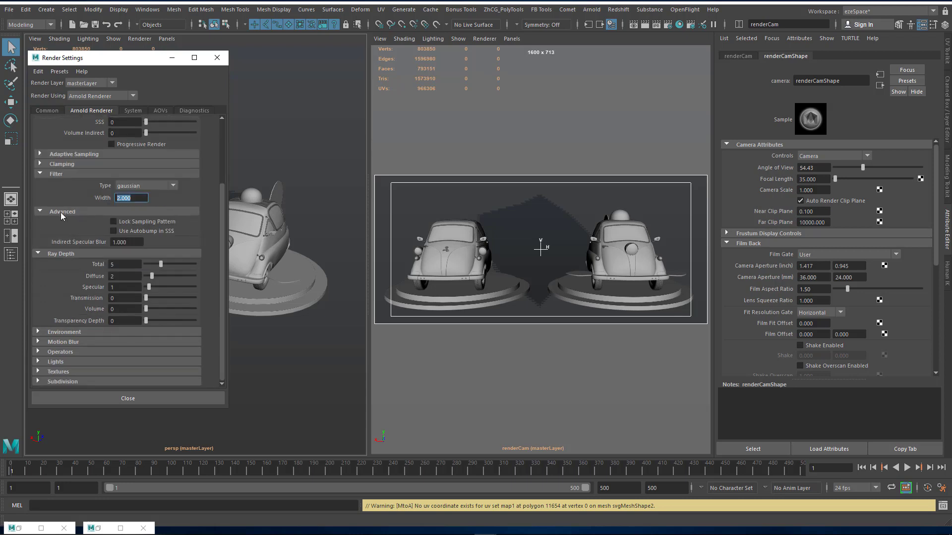
pyautogui.click(61, 212)
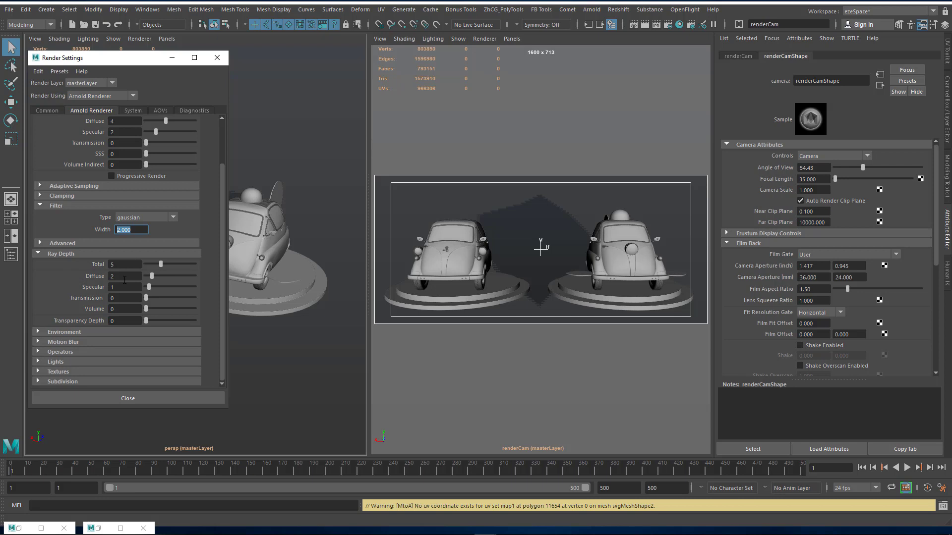
pyautogui.click(75, 276)
pyautogui.press('Tab')
pyautogui.press('Tab')
pyautogui.press('Tab')
pyautogui.press('Tab')
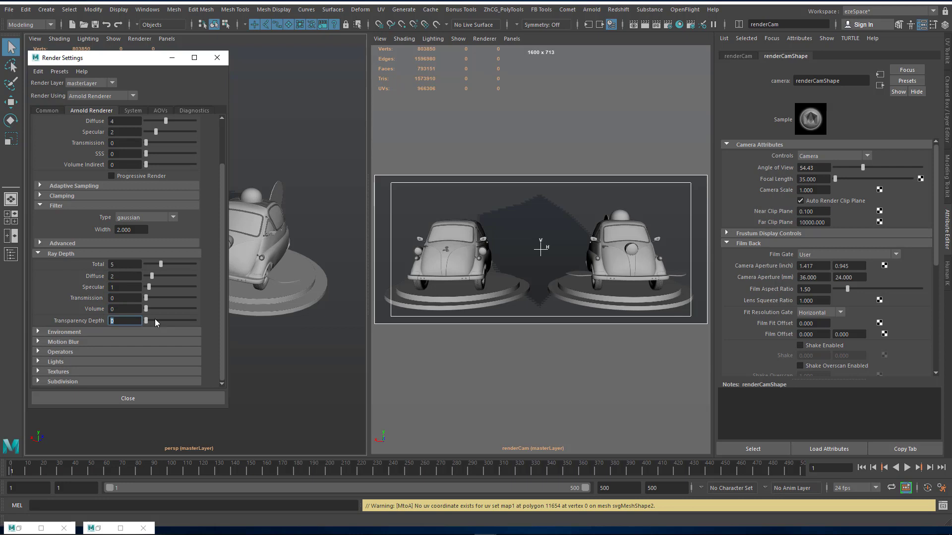
# - Examine the Environment and Motion Blur settings and look back over the Arnold sampling options
pyautogui.click(101, 332)
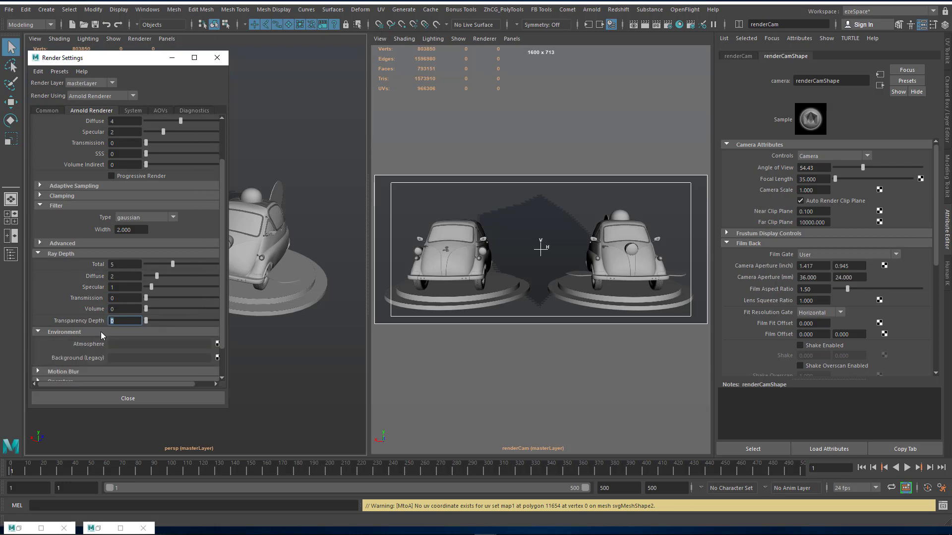
pyautogui.click(101, 332)
pyautogui.scroll(-1, 79, 350)
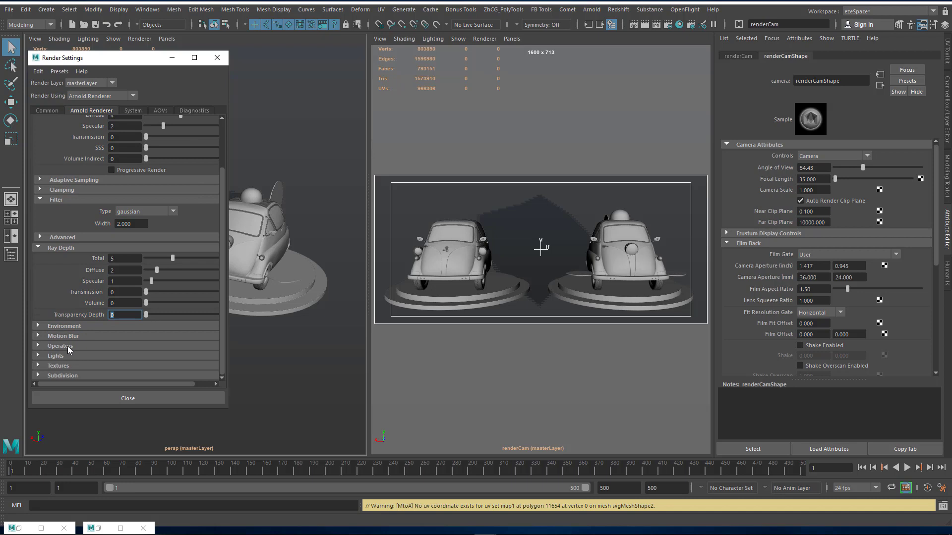
pyautogui.click(73, 336)
pyautogui.scroll(-3, 130, 347)
pyautogui.scroll(-2, 97, 337)
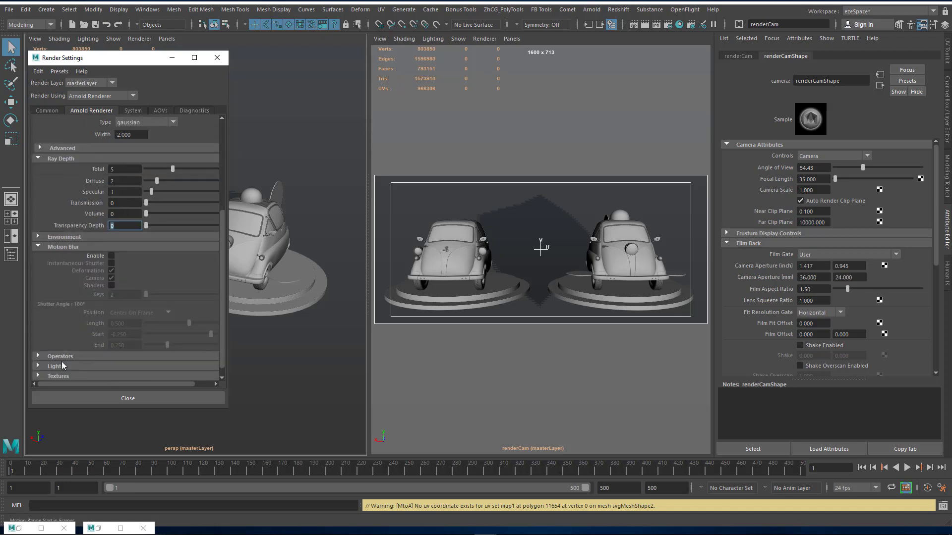
pyautogui.scroll(-1, 63, 363)
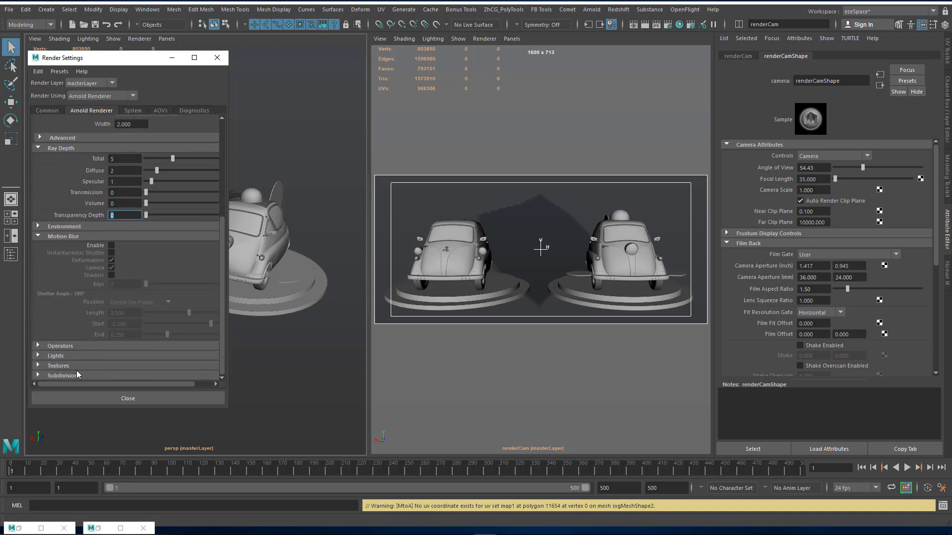
pyautogui.scroll(5, 75, 370)
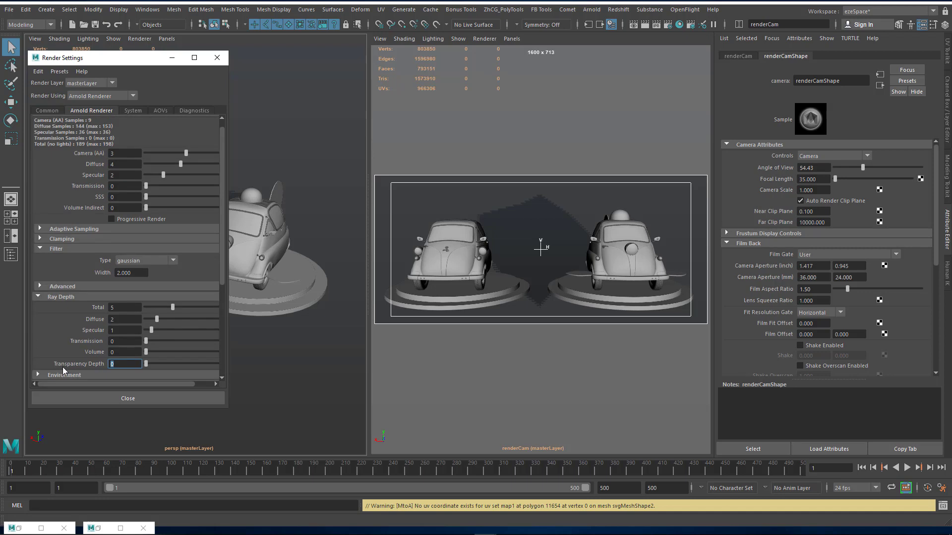
pyautogui.scroll(-2, 72, 268)
pyautogui.scroll(6, 78, 291)
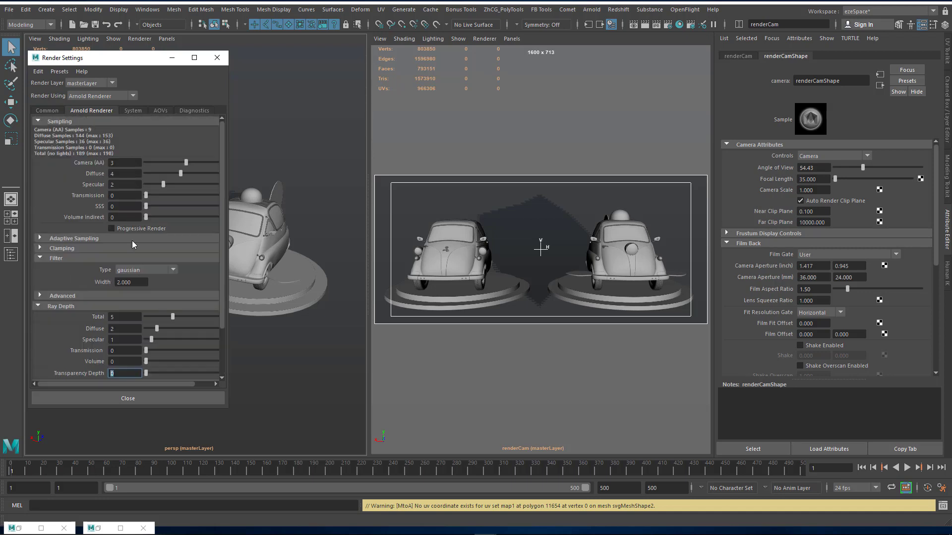
pyautogui.scroll(-3, 104, 322)
pyautogui.scroll(3, 94, 223)
# - Set the render image width to 800 pixels with the width/height ratio maintained
pyautogui.click(54, 111)
pyautogui.scroll(-2, 144, 288)
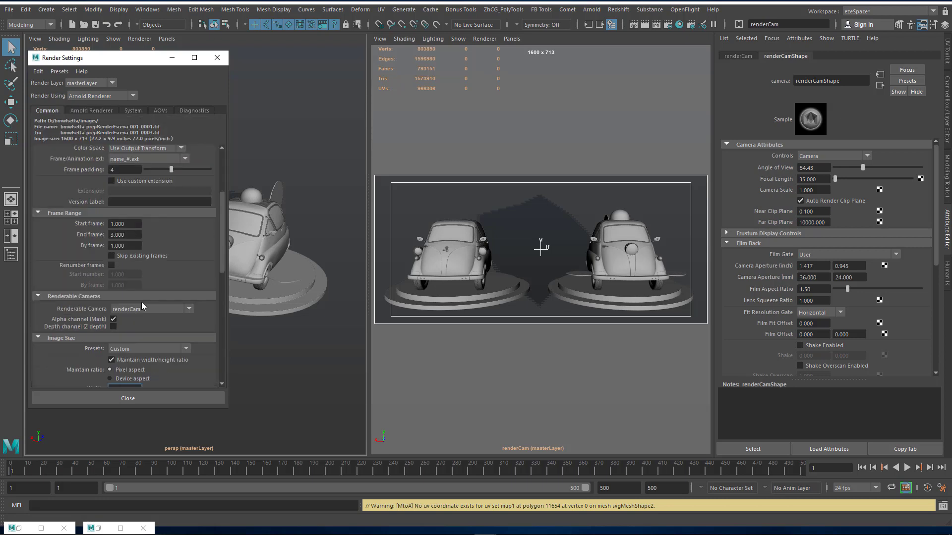
pyautogui.scroll(-3, 135, 320)
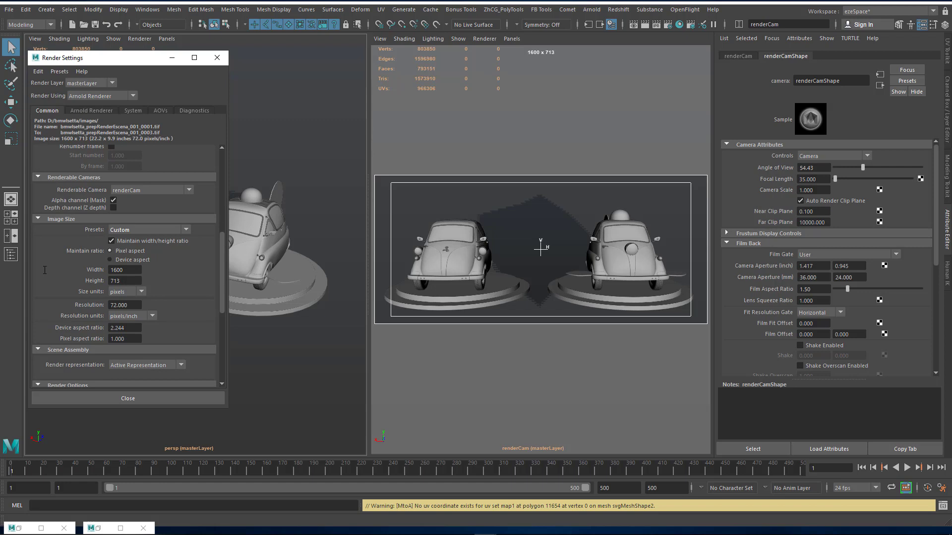
pyautogui.doubleClick(124, 270)
pyautogui.write('17')
pyautogui.press('Return')
pyautogui.write('800')
pyautogui.press('Return')
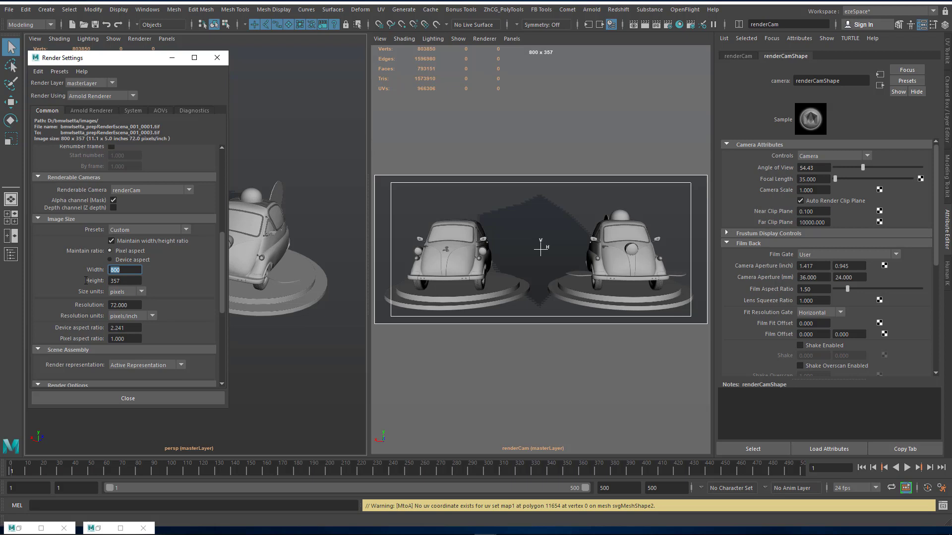
pyautogui.press('Tab')
# - Review the System, AOVs and Arnold sampling settings, and look over the common render settings again
pyautogui.click(139, 112)
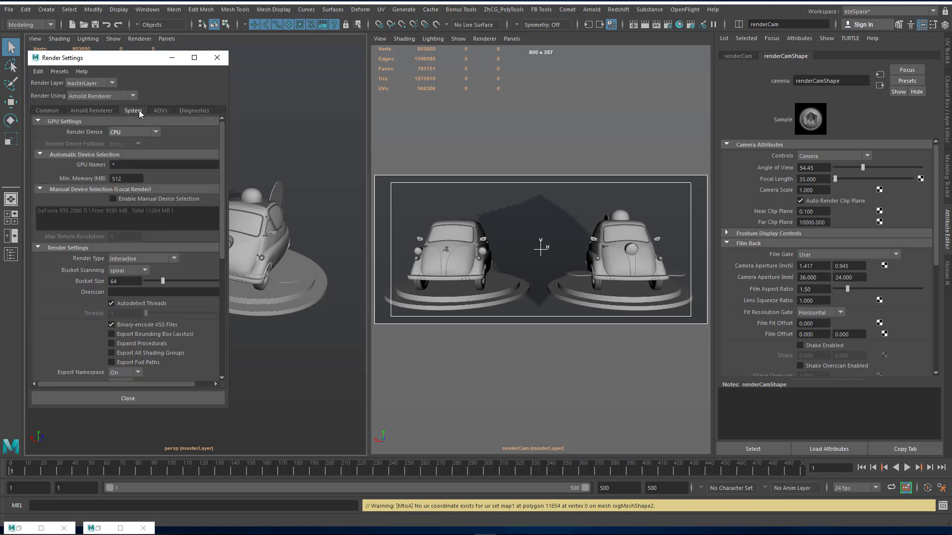
pyautogui.click(165, 110)
pyautogui.click(96, 111)
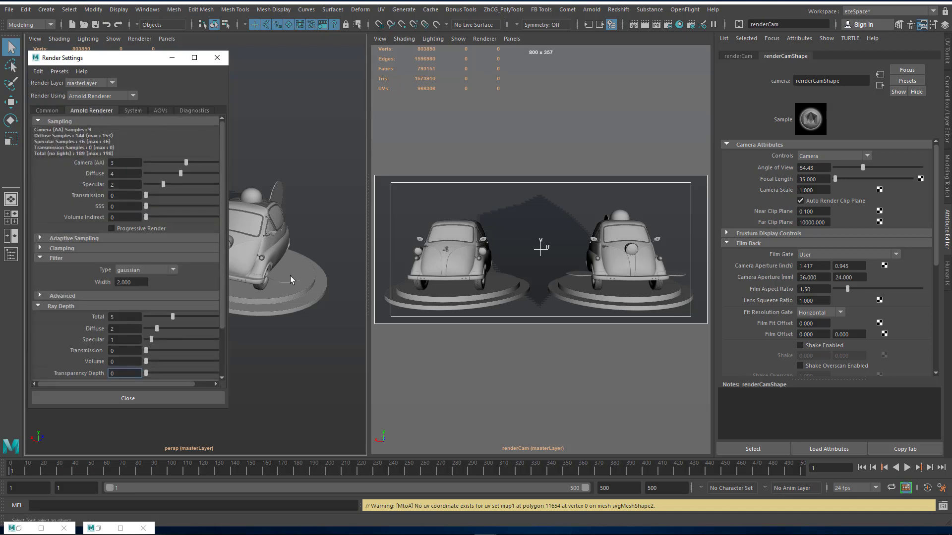
pyautogui.click(47, 113)
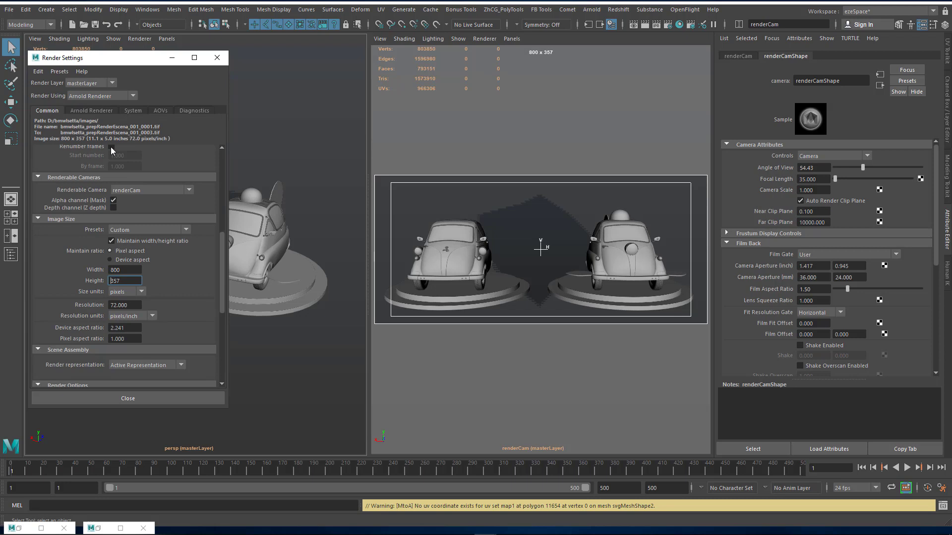
pyautogui.scroll(-3, 144, 295)
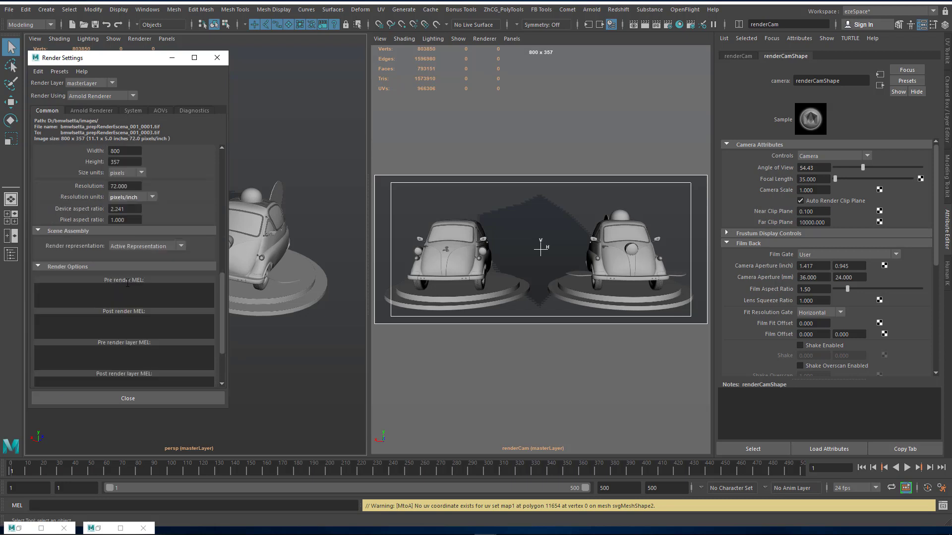
pyautogui.scroll(12, 128, 283)
# - Try 300 as the render frame range's end frame, and set it back to 3
pyautogui.doubleClick(124, 314)
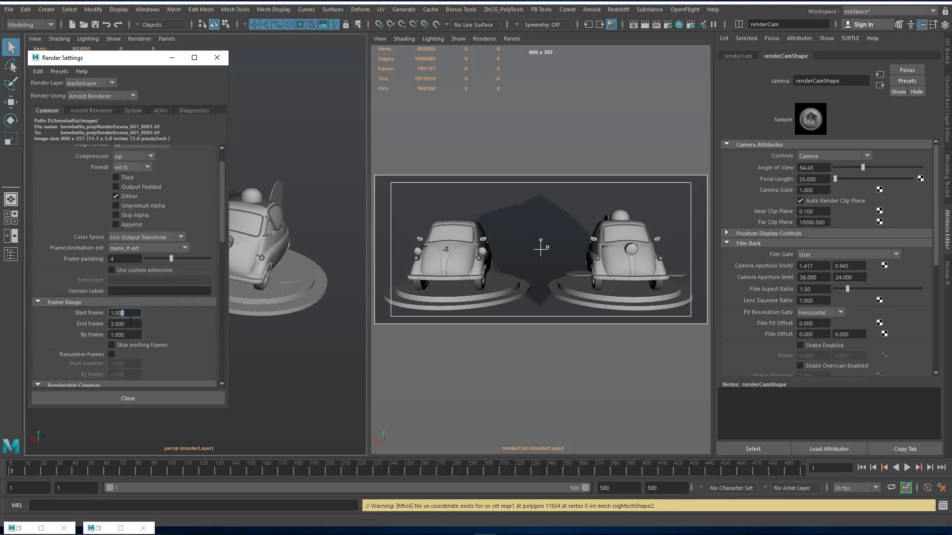
pyautogui.doubleClick(133, 325)
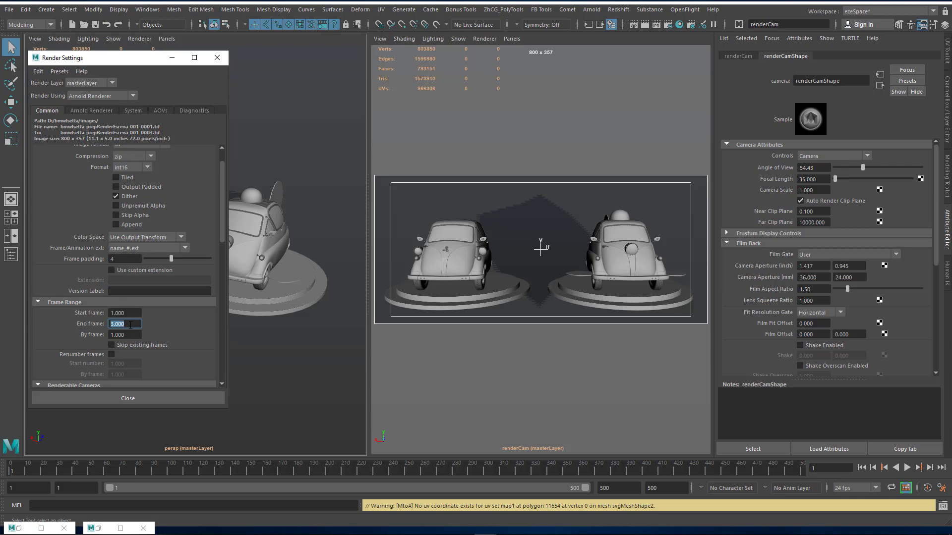
pyautogui.write('300')
pyautogui.press('Return')
pyautogui.click(139, 325)
pyautogui.moveTo(139, 327); pyautogui.dragTo(51, 329)
pyautogui.write('3')
pyautogui.press('Return')
# - Switch to the tutorial outline in Notepad and highlight the "4to PASO: RENDER LAYERS Y RENDER PASSES (ARNOLD AOVs)" line
pyautogui.hotkey('alt', 'Tab')
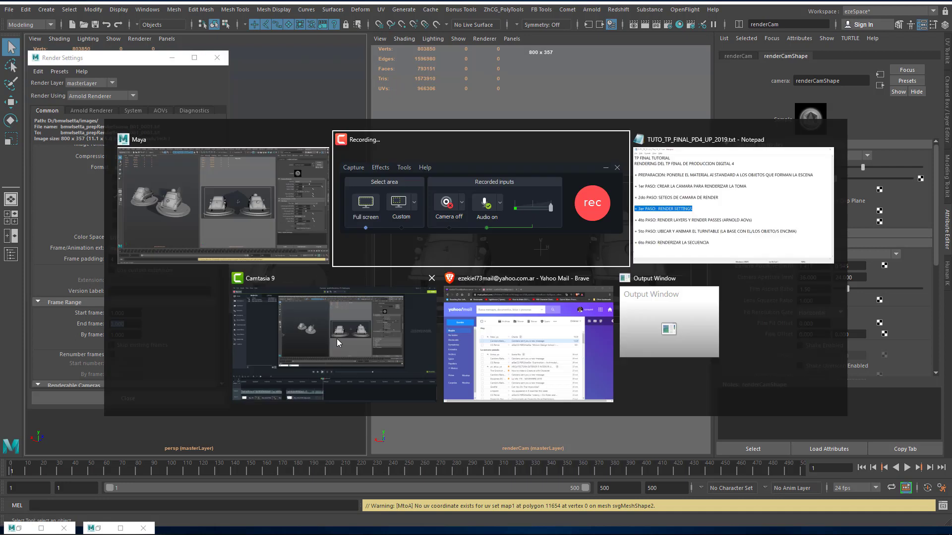
pyautogui.click(664, 213)
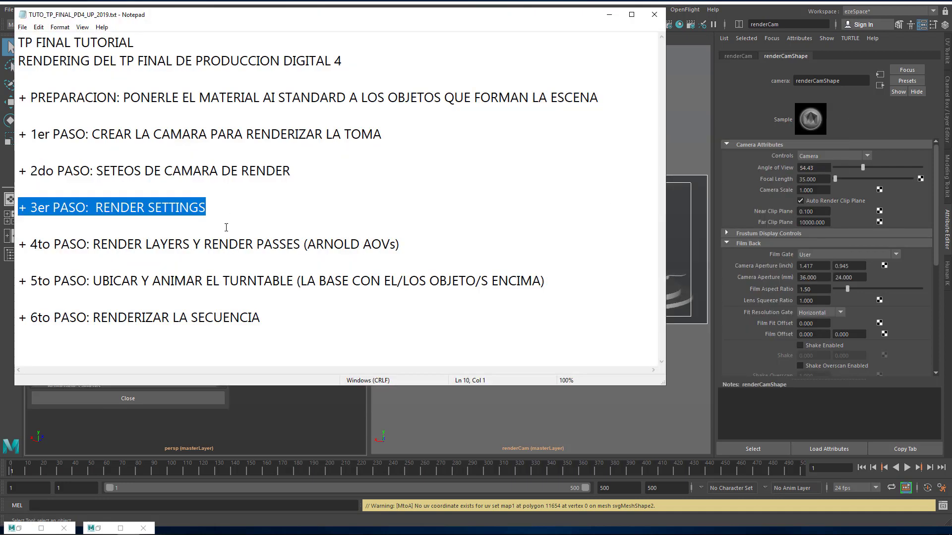
pyautogui.click(460, 247)
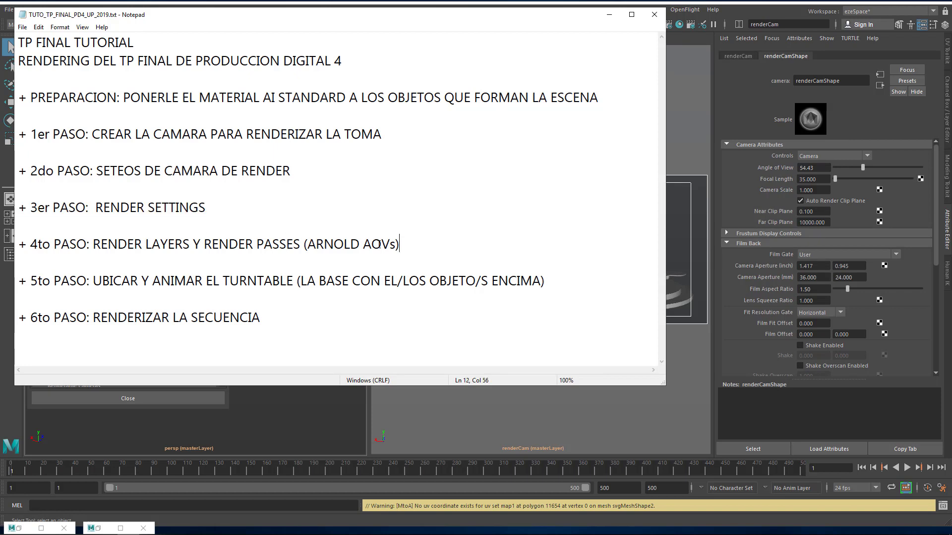
pyautogui.hotkey('shift', 'Home')
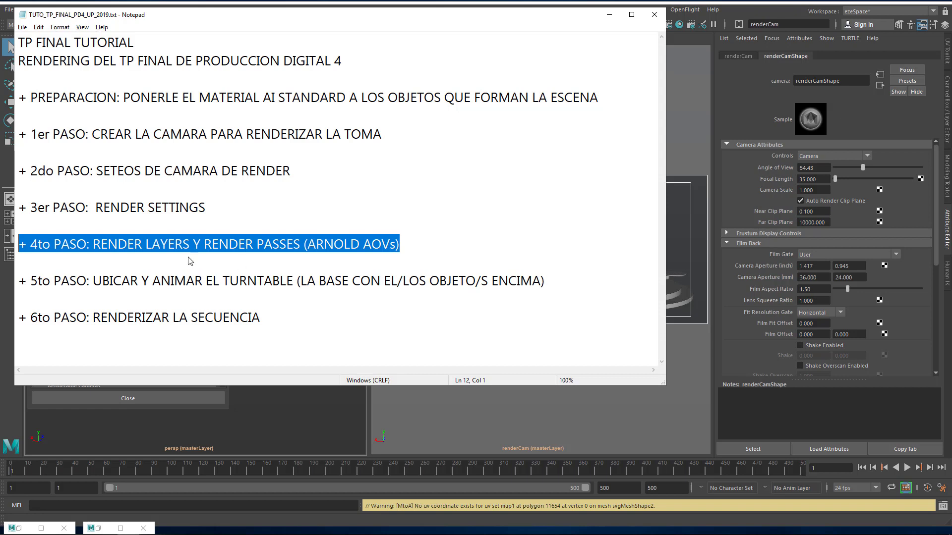
pyautogui.press('alt')
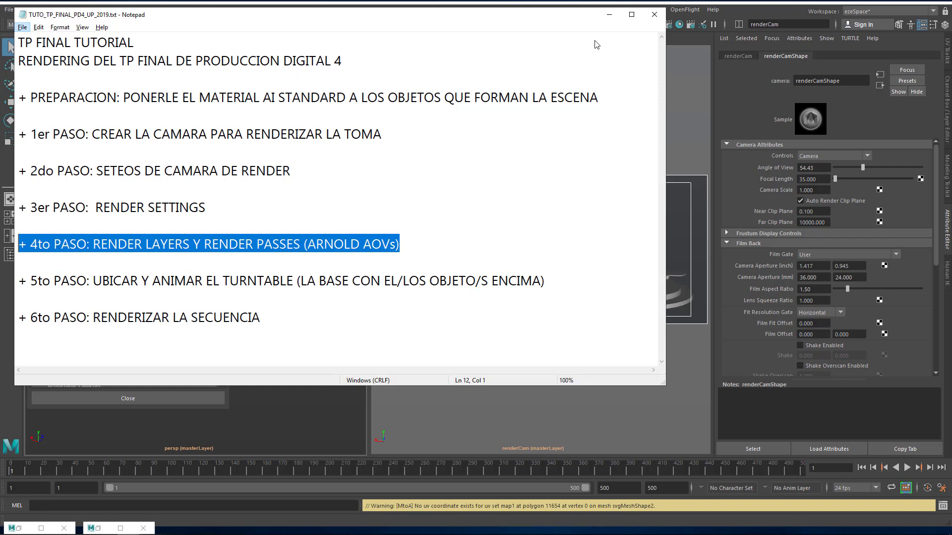
# - Minimize the outline to return to Maya, and show the AOV settings in Render Settings
pyautogui.click(609, 14)
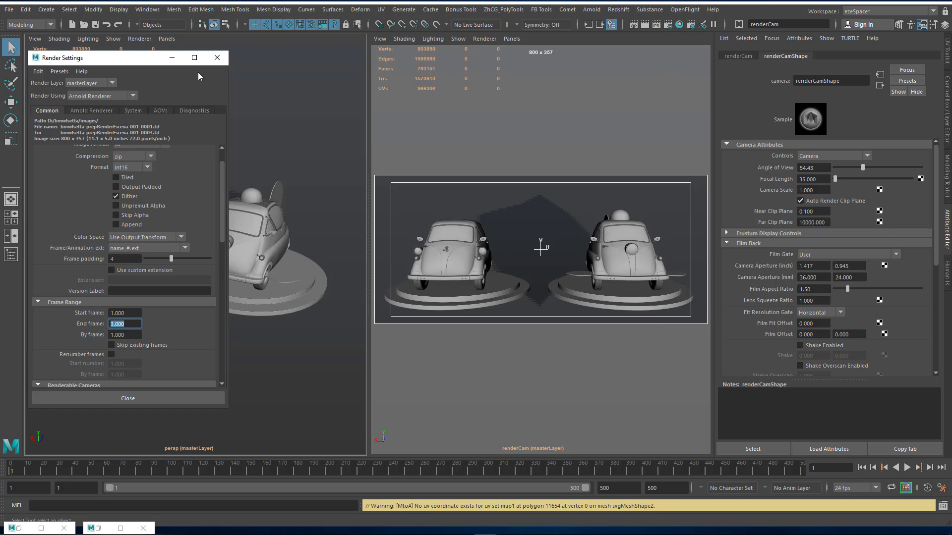
pyautogui.click(163, 110)
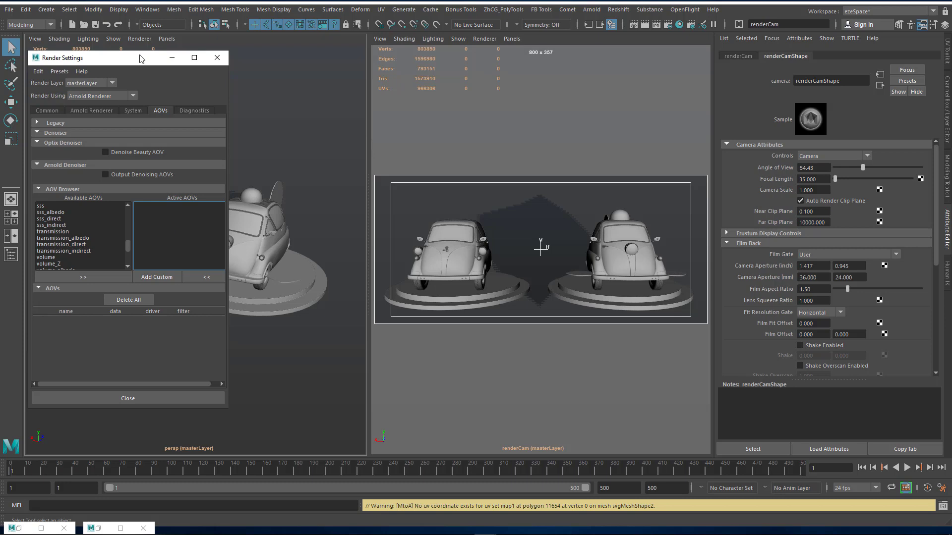
pyautogui.moveTo(127, 60)
pyautogui.mouseDown()
pyautogui.moveTo(137, 55)
pyautogui.moveTo(123, 55)
pyautogui.mouseUp()
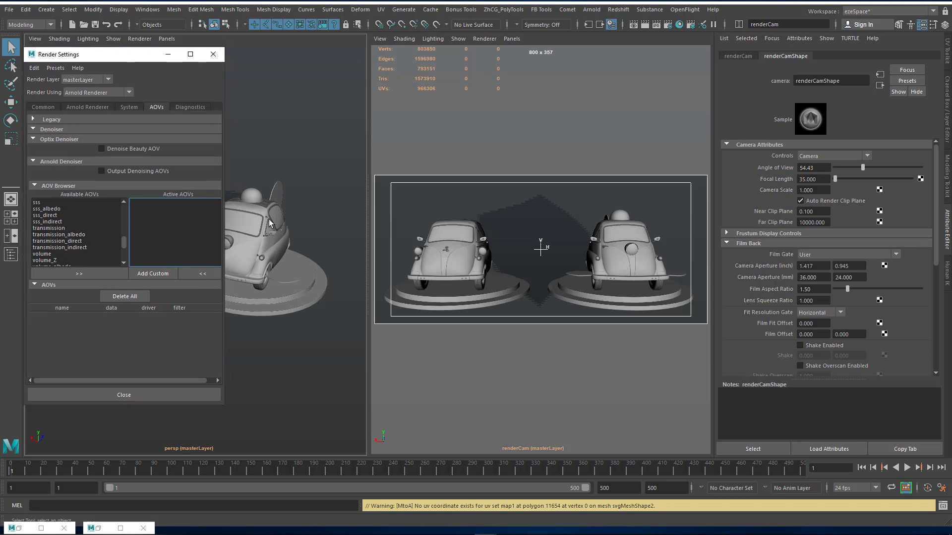
# - Open the Render Setup window, look over its Scene entries, and minimize it
pyautogui.click(690, 24)
pyautogui.moveTo(451, 124); pyautogui.dragTo(393, 53)
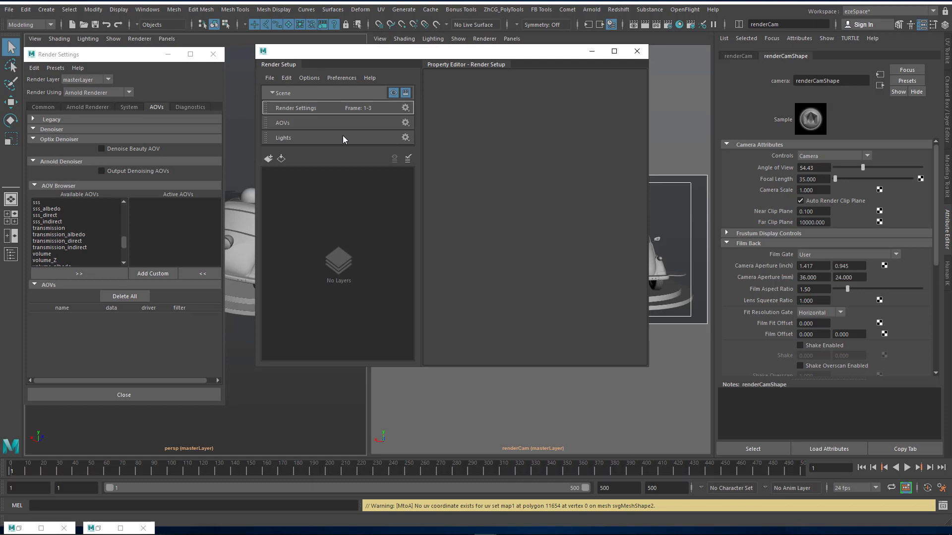
pyautogui.click(286, 93)
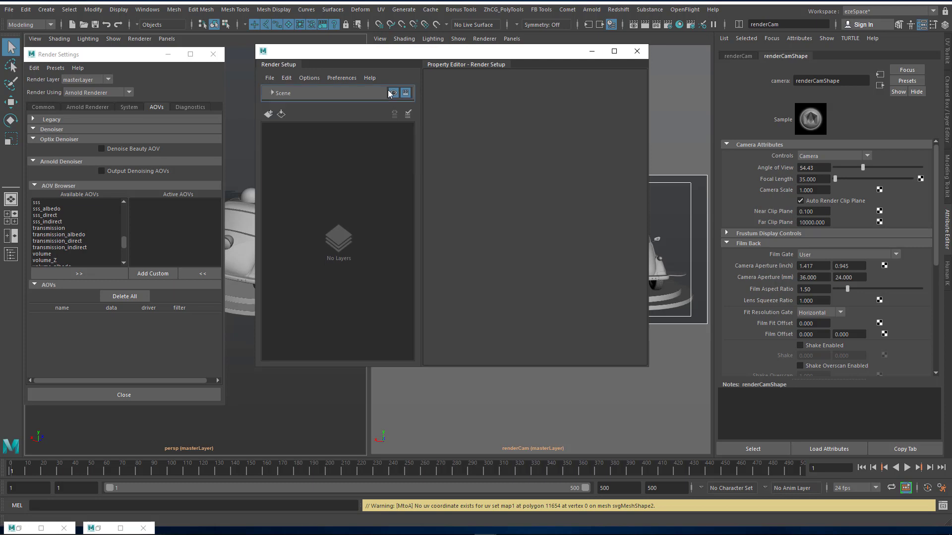
pyautogui.click(273, 93)
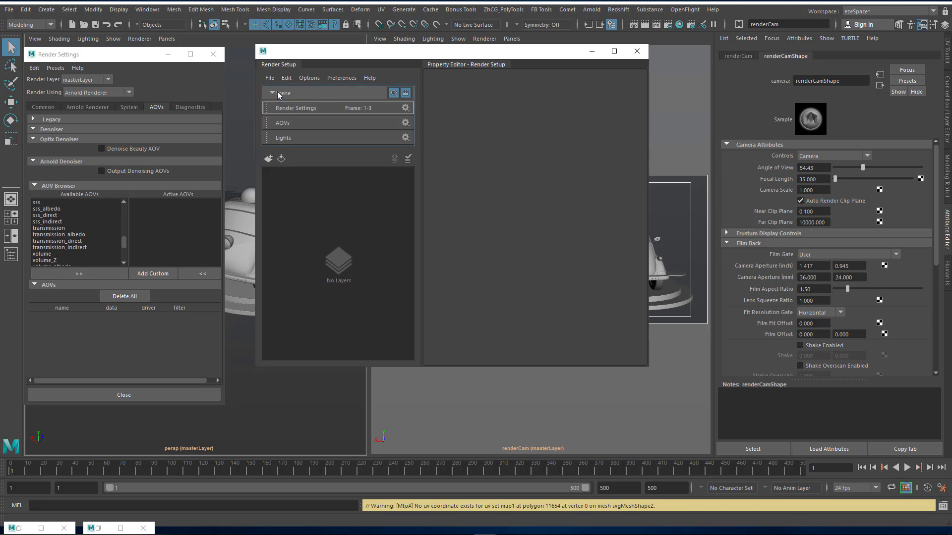
pyautogui.click(274, 92)
pyautogui.click(273, 92)
pyautogui.click(273, 91)
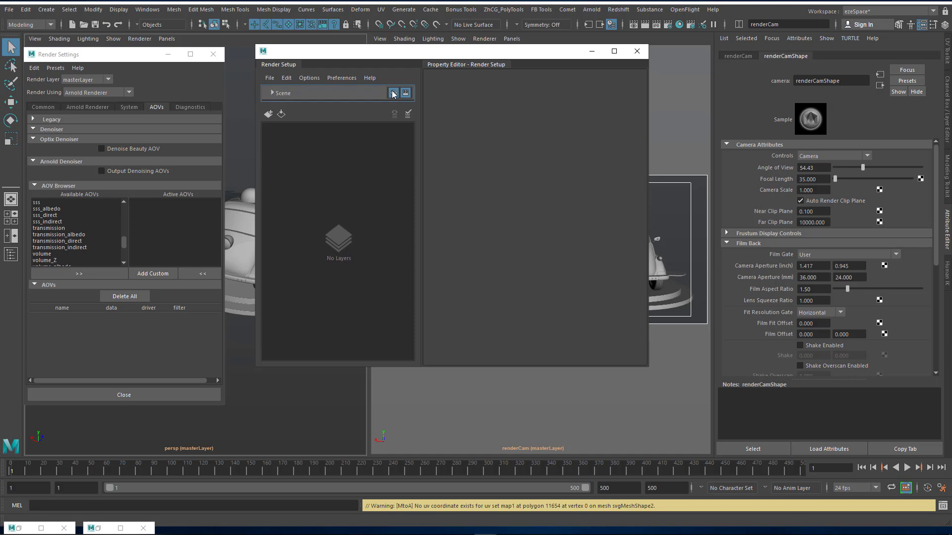
pyautogui.moveTo(379, 58); pyautogui.dragTo(553, 68)
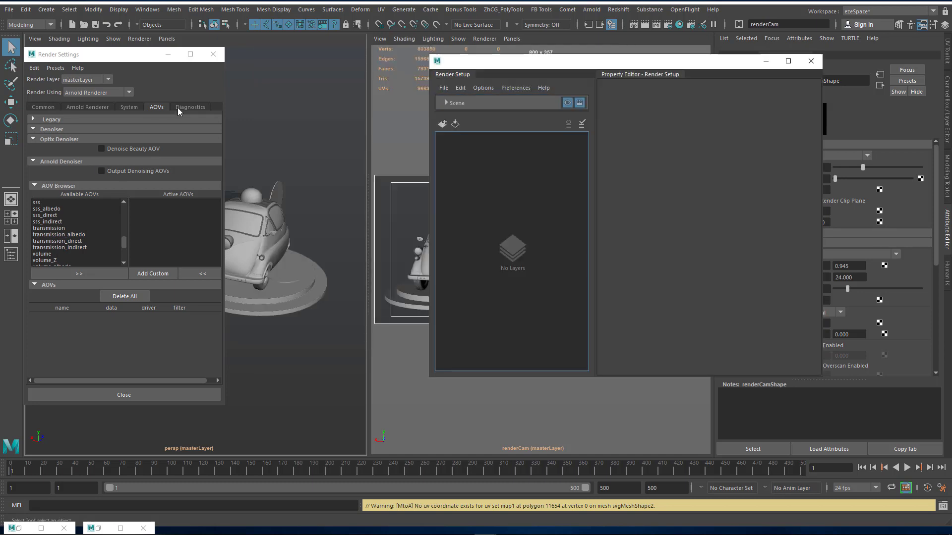
pyautogui.moveTo(743, 63); pyautogui.dragTo(664, 64)
pyautogui.click(664, 64)
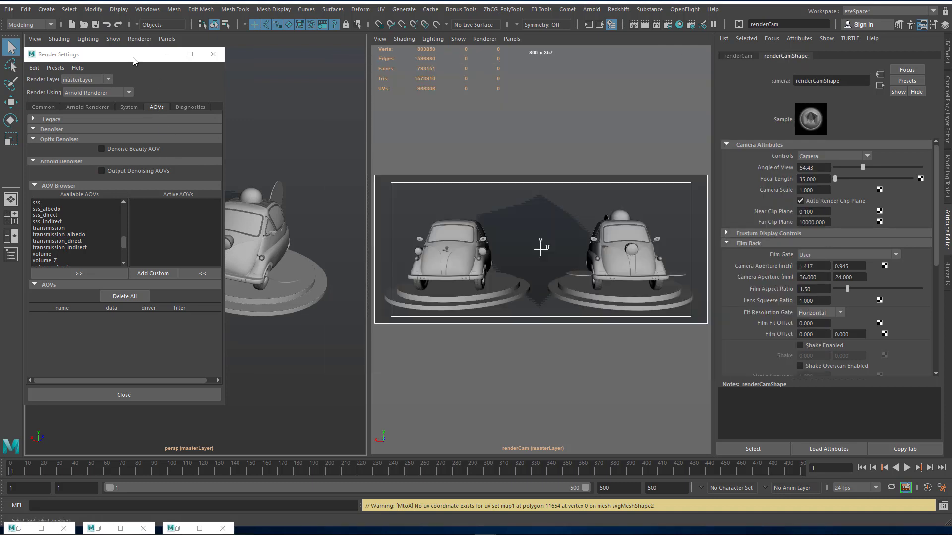
# - Create a custom AOV named ambientOcclusion in the AOV Browser
pyautogui.moveTo(133, 61); pyautogui.dragTo(151, 70)
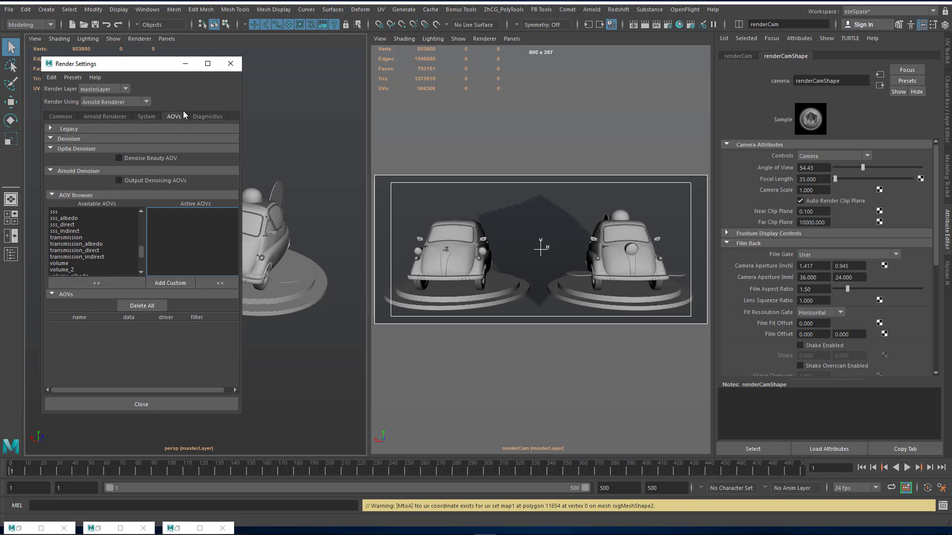
pyautogui.click(171, 283)
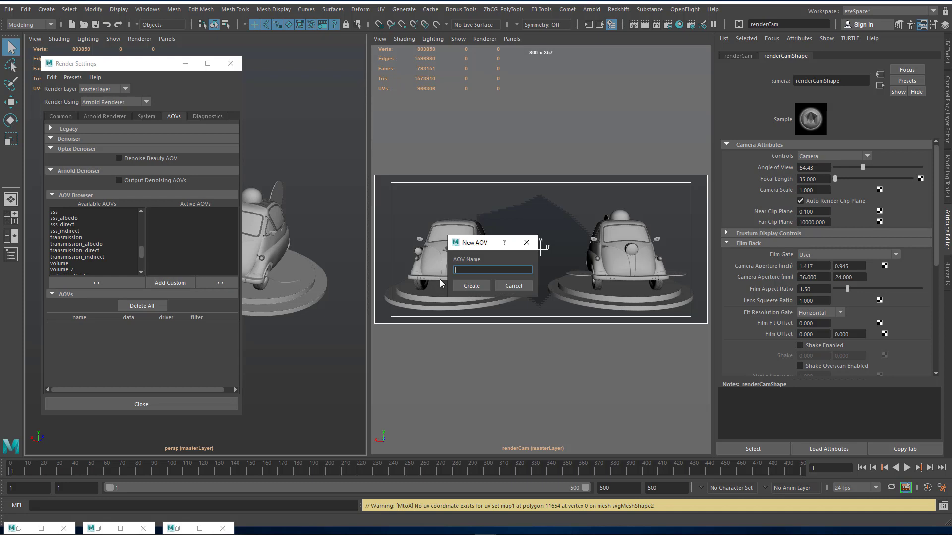
pyautogui.write('ambientOclussionc')
pyautogui.press('BackSpace')
pyautogui.click(472, 287)
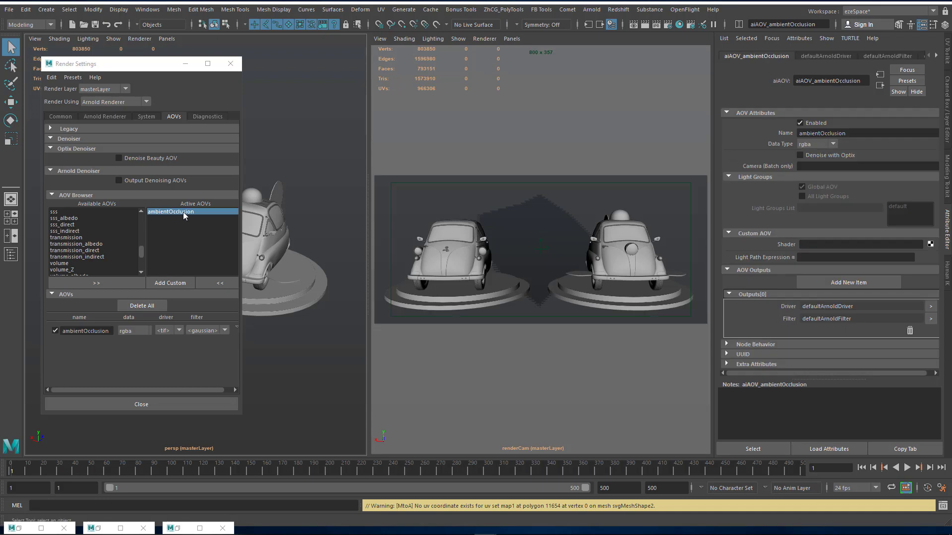
# - Widen the Render Settings window and select the ambientOcclusion AOV's node to show its attributes
pyautogui.click(76, 334)
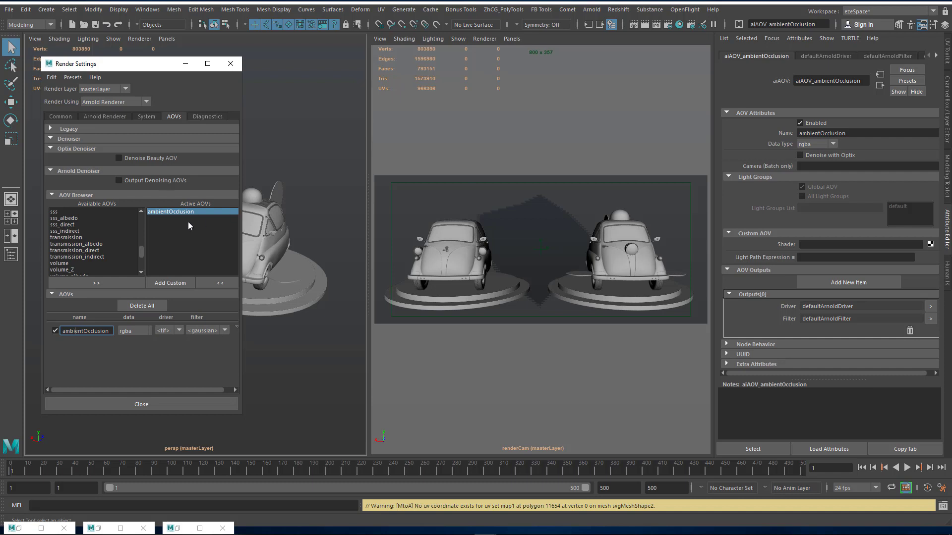
pyautogui.moveTo(131, 68); pyautogui.dragTo(129, 65)
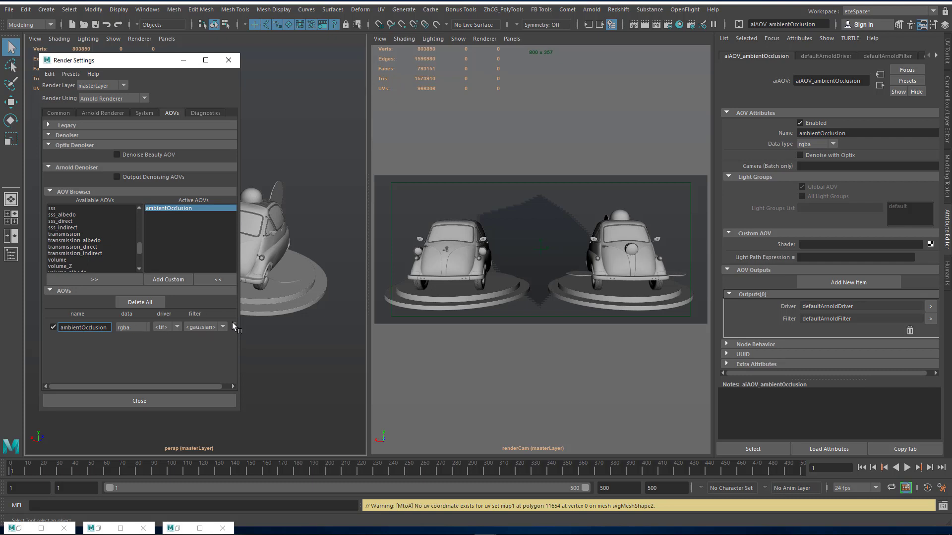
pyautogui.moveTo(241, 328); pyautogui.dragTo(276, 329)
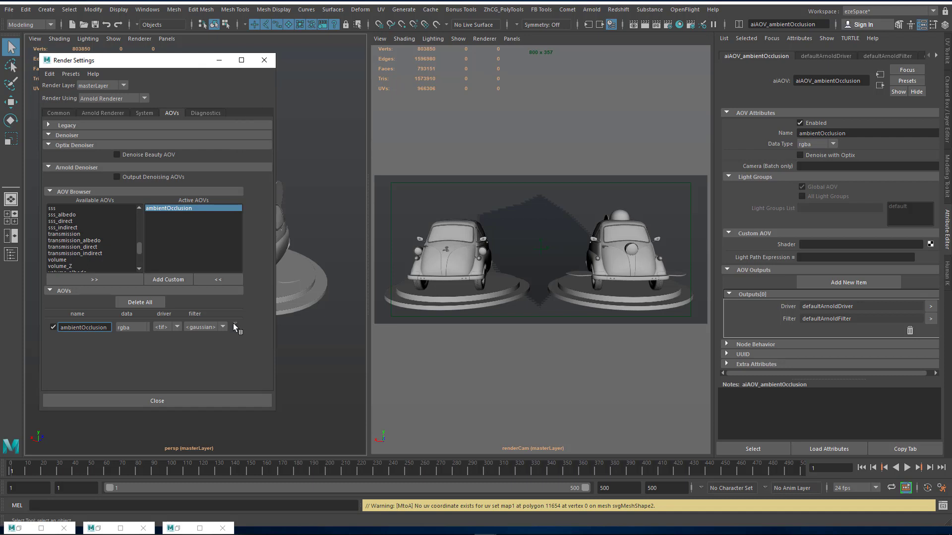
pyautogui.click(236, 324)
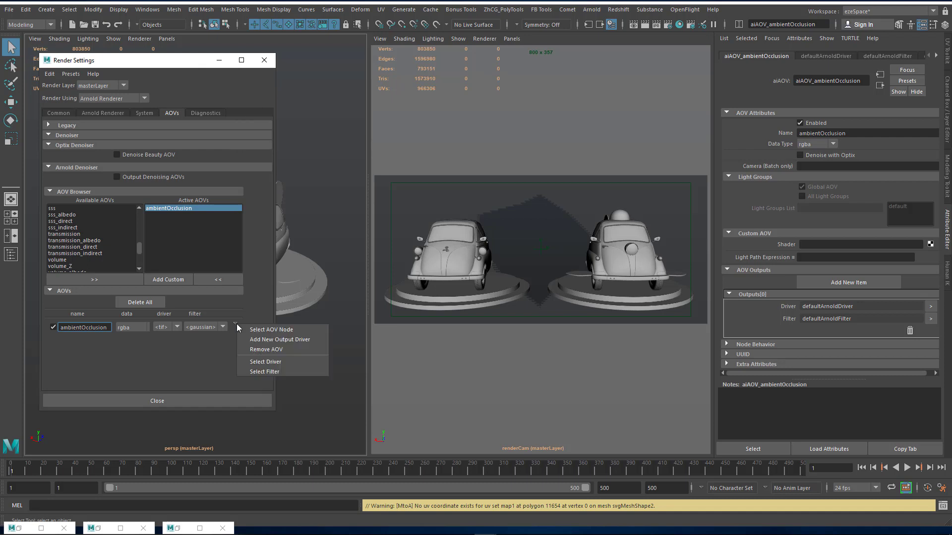
pyautogui.click(265, 329)
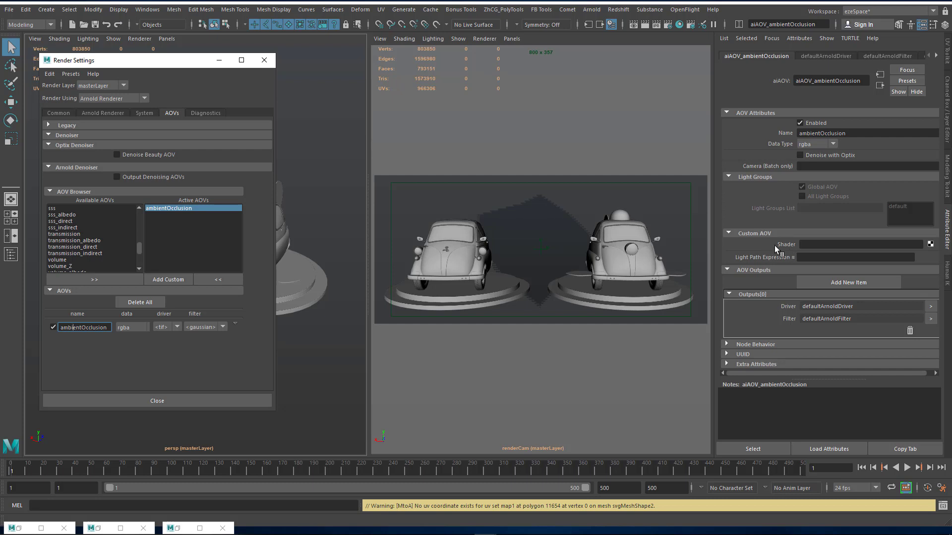
# - Assign a new aiAmbientOcclusion shader to the ambientOcclusion AOV's custom shader slot, and return to the AOV node's attributes
pyautogui.click(930, 245)
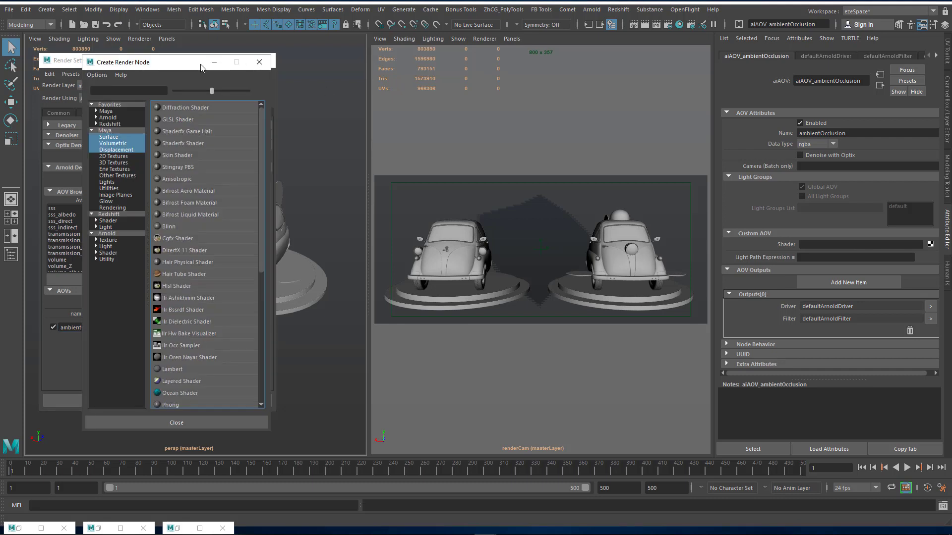
pyautogui.moveTo(177, 66); pyautogui.dragTo(390, 64)
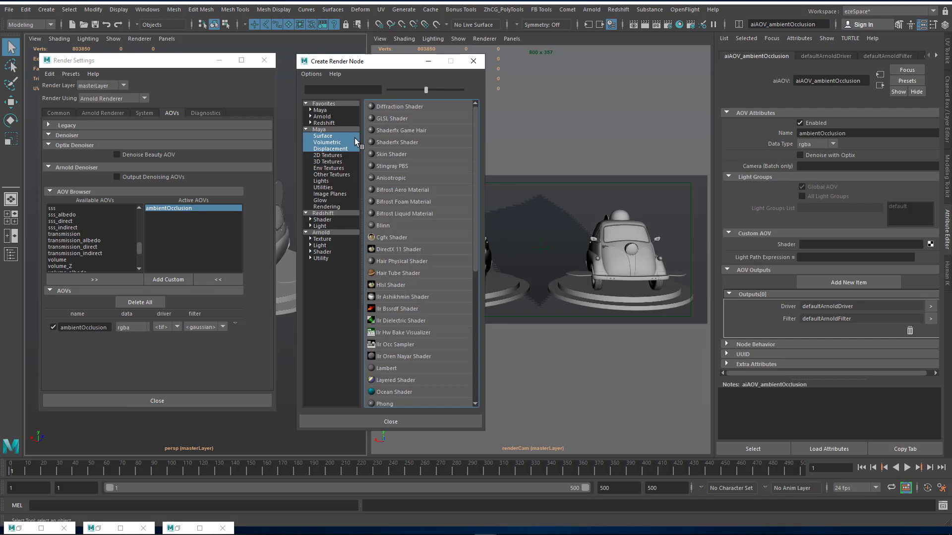
pyautogui.click(309, 117)
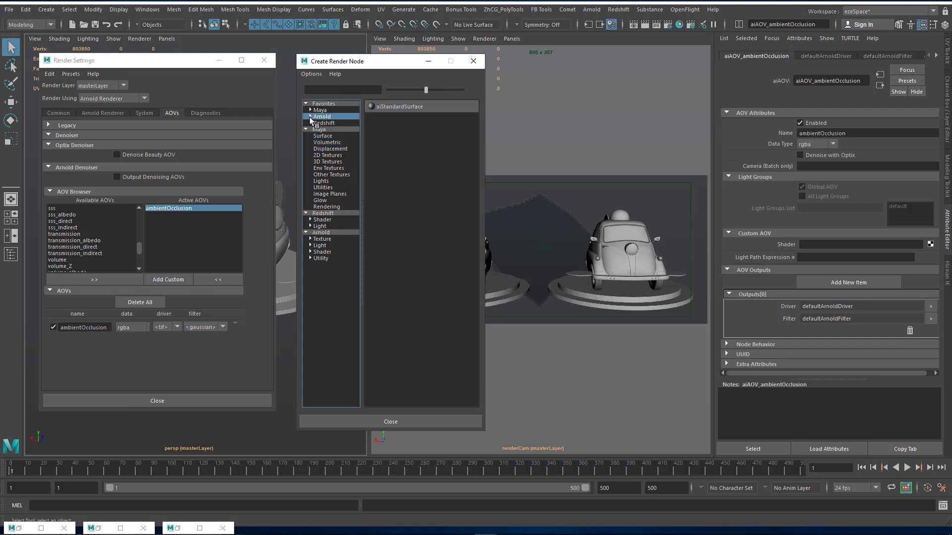
pyautogui.click(309, 117)
pyautogui.click(327, 123)
pyautogui.click(327, 124)
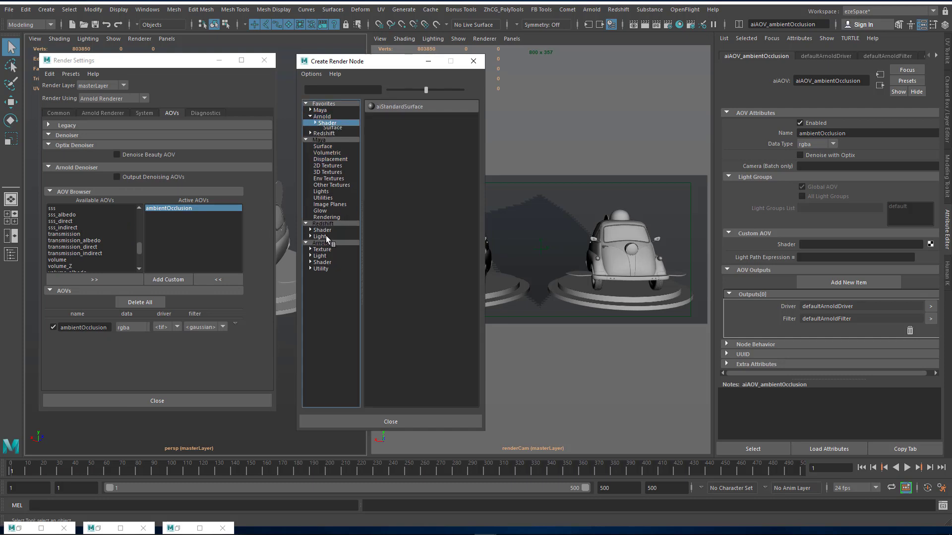
pyautogui.click(321, 265)
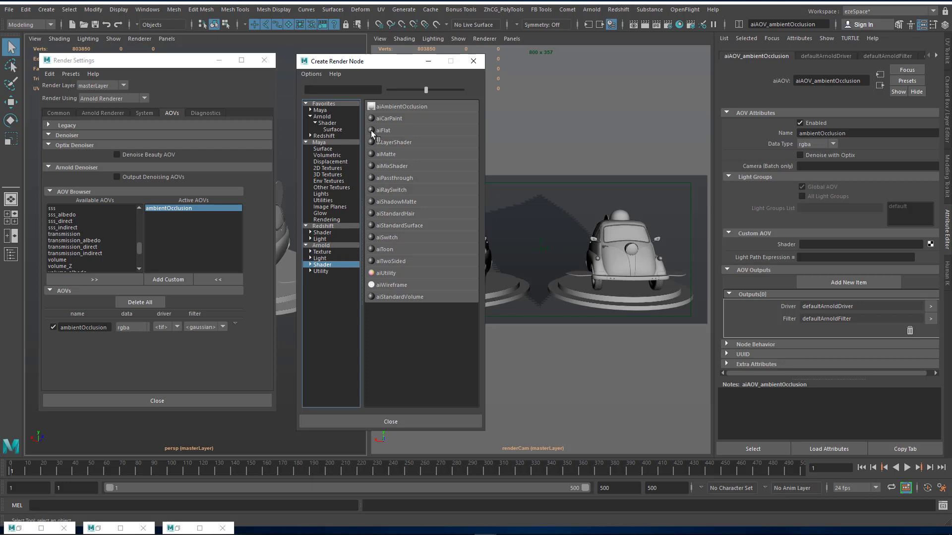
pyautogui.click(310, 265)
pyautogui.click(321, 246)
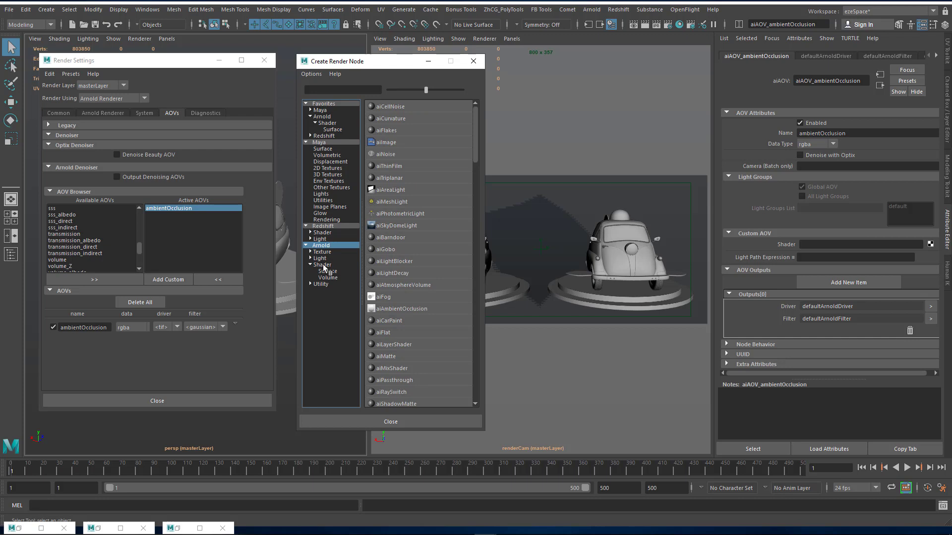
pyautogui.click(321, 264)
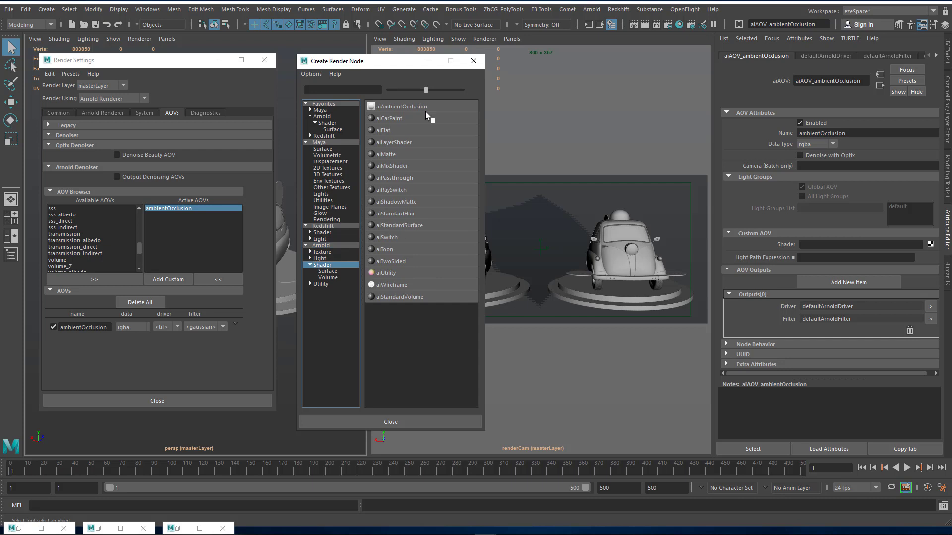
pyautogui.click(392, 106)
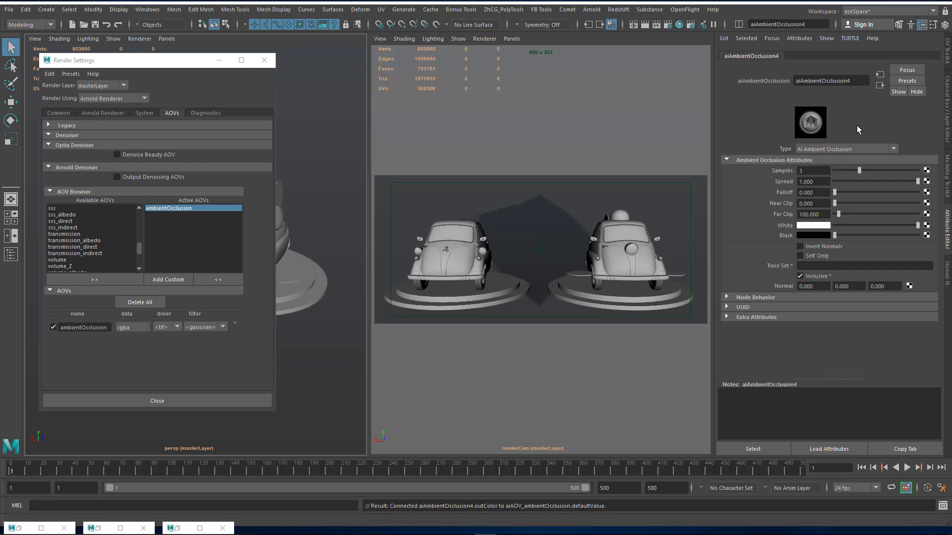
pyautogui.click(878, 86)
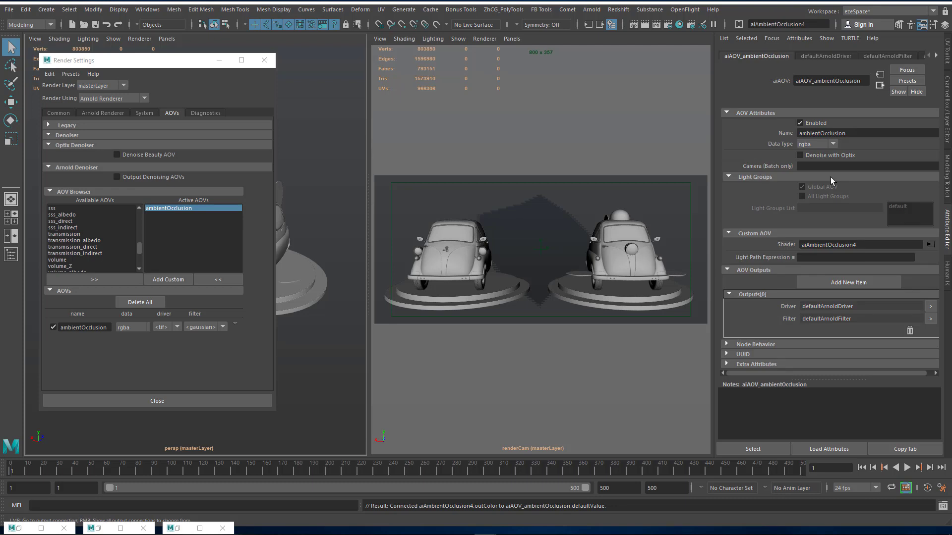
pyautogui.doubleClick(871, 244)
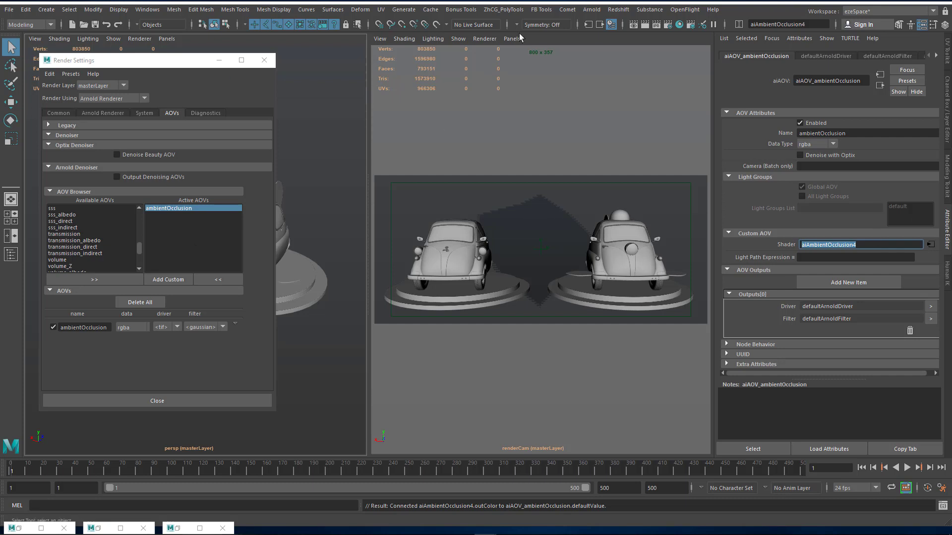
# - Open Arnold RenderView, set its camera to renderCamShape, and start the render
pyautogui.click(591, 10)
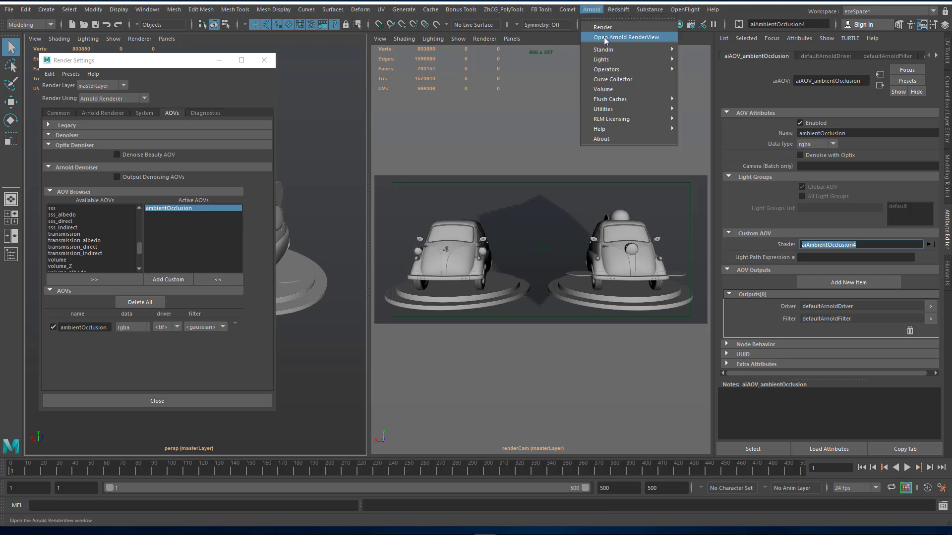
pyautogui.click(604, 37)
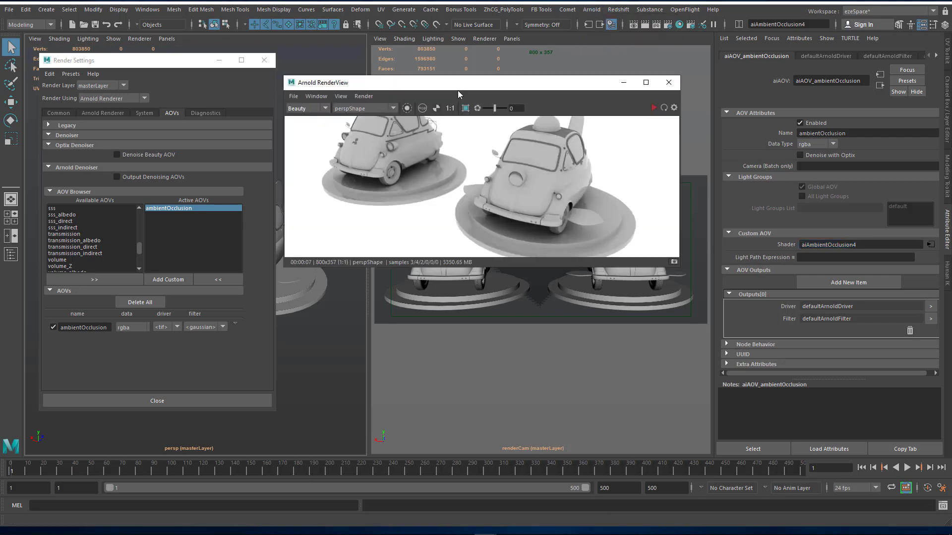
pyautogui.click(362, 108)
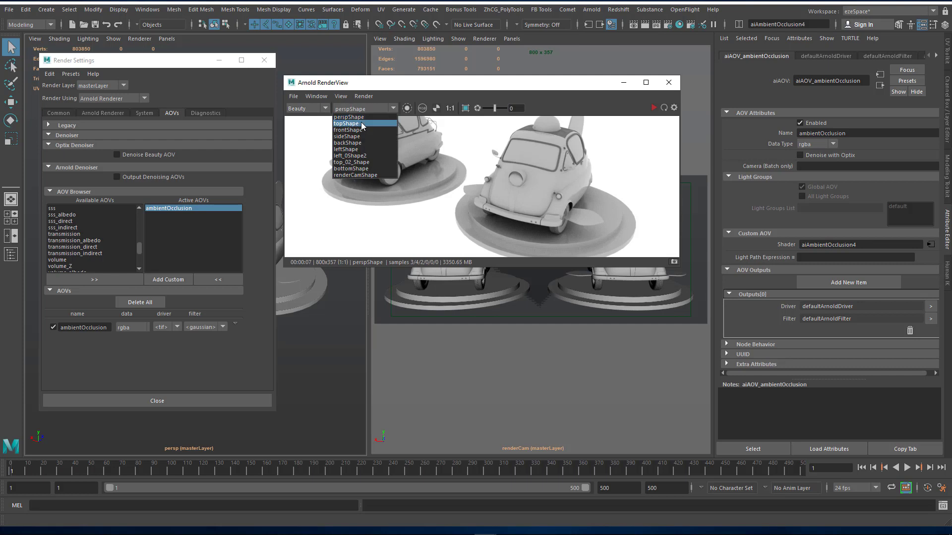
pyautogui.click(357, 175)
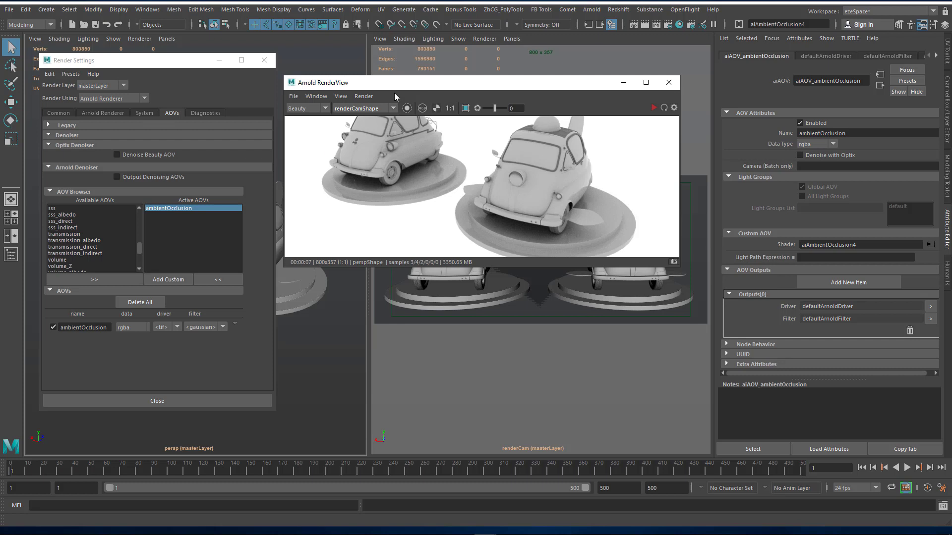
pyautogui.moveTo(411, 84); pyautogui.dragTo(326, 146)
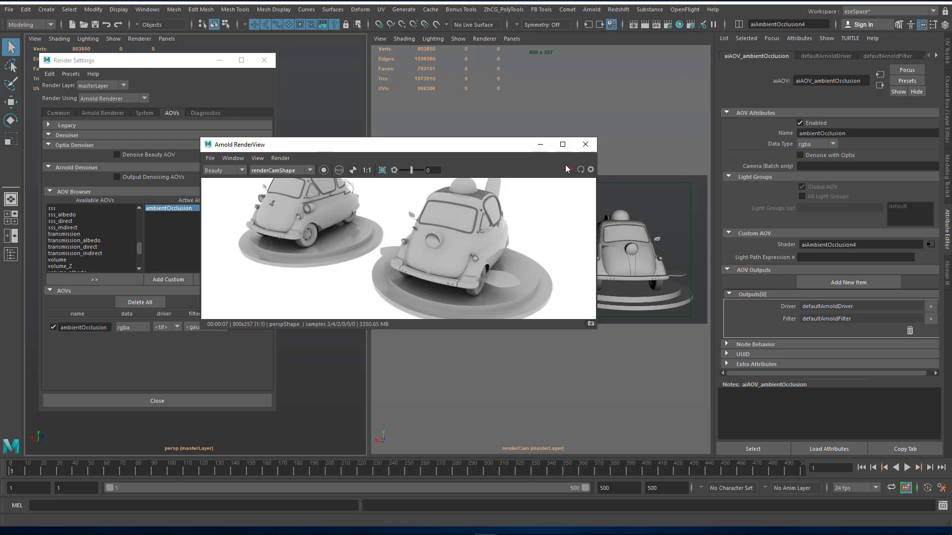
pyautogui.click(570, 170)
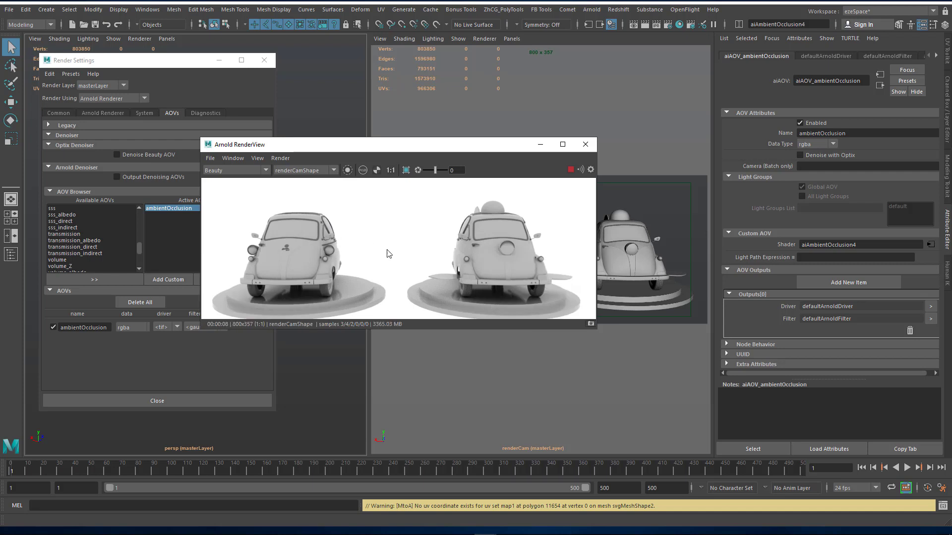
# - Display the ambientOcclusion pass in an enlarged RenderView, and compare it with the Beauty pass
pyautogui.click(231, 170)
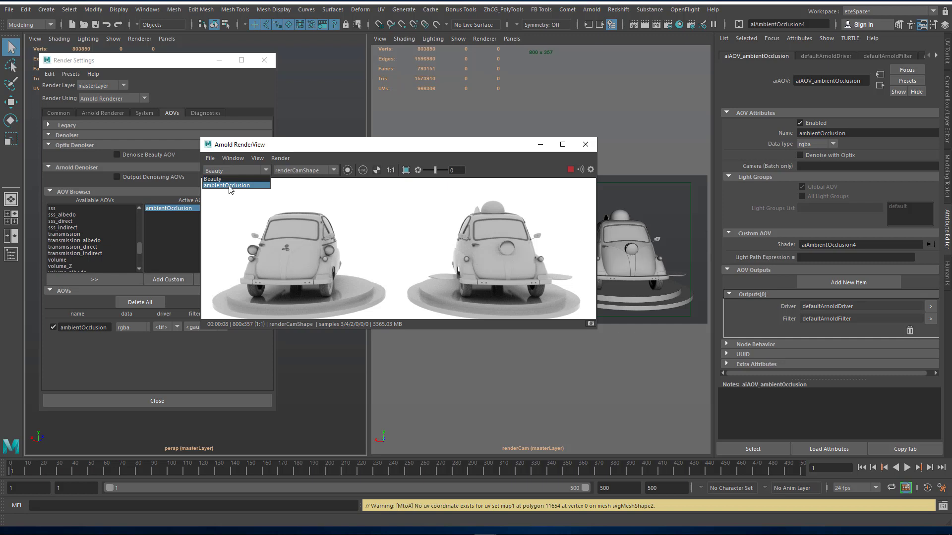
pyautogui.click(230, 185)
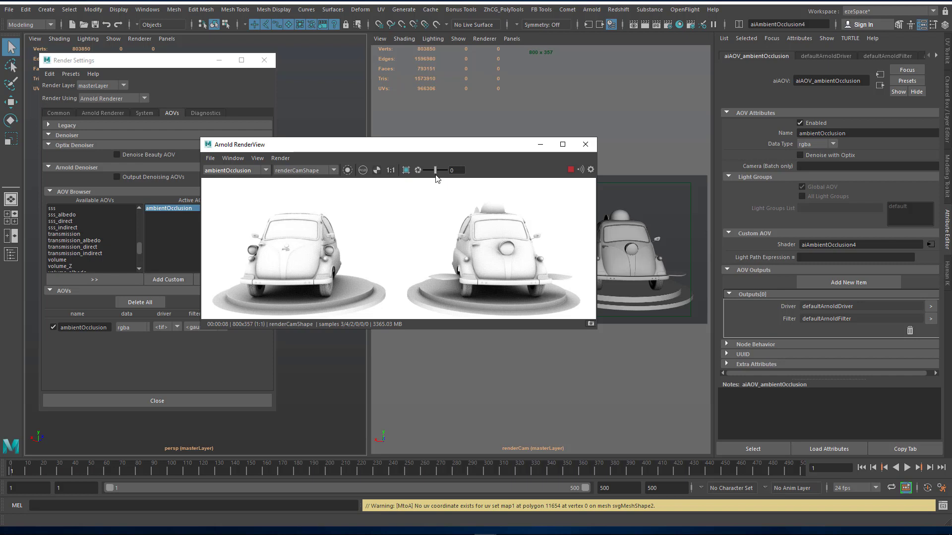
pyautogui.moveTo(591, 331); pyautogui.dragTo(635, 387)
pyautogui.moveTo(298, 147); pyautogui.dragTo(302, 247)
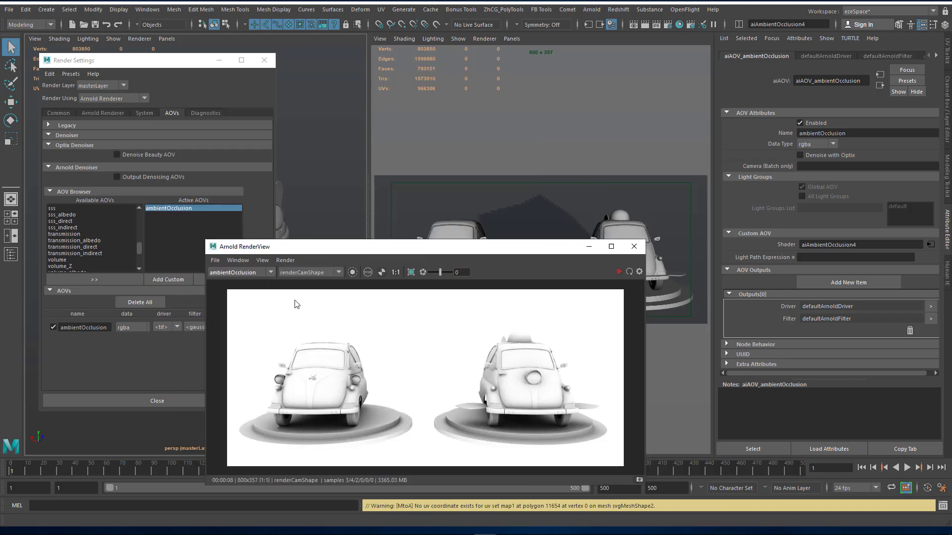
pyautogui.click(247, 272)
pyautogui.click(233, 281)
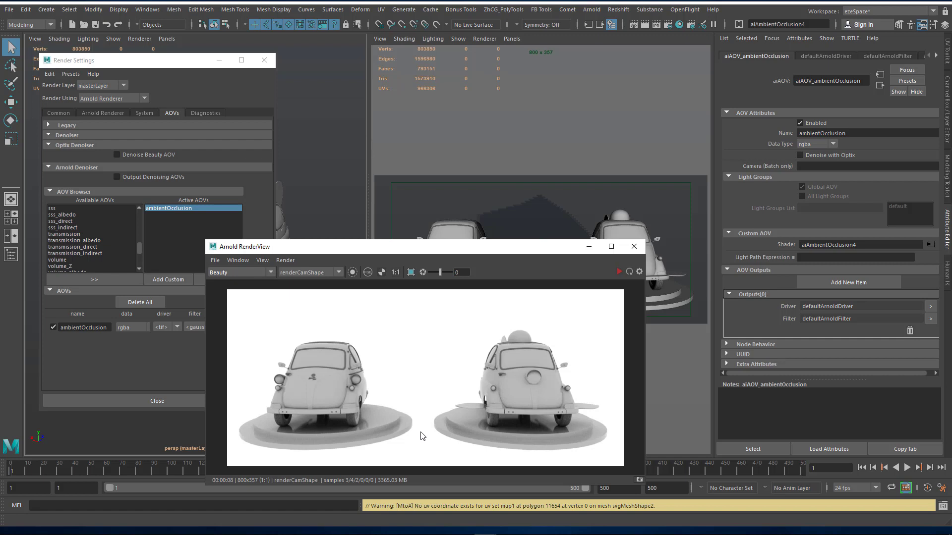
pyautogui.moveTo(507, 251); pyautogui.dragTo(453, 210)
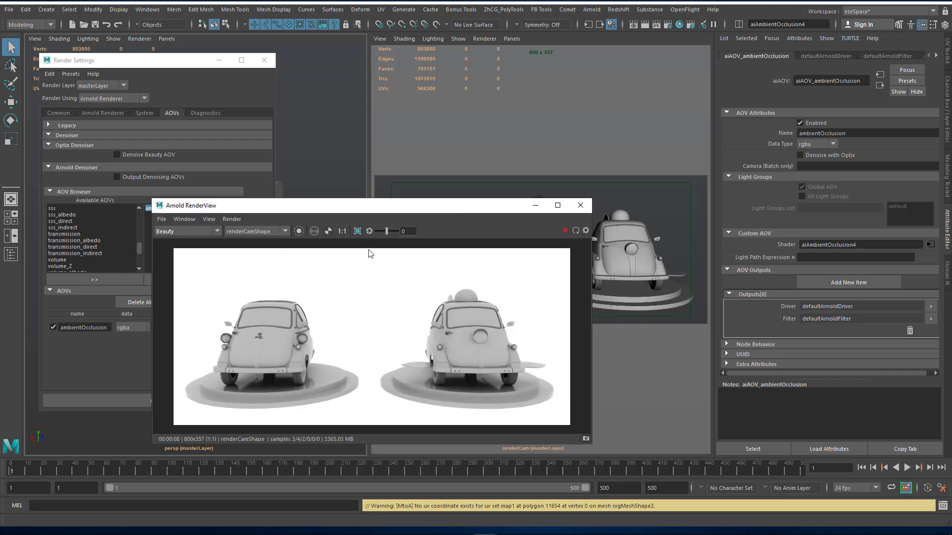
pyautogui.moveTo(372, 211); pyautogui.dragTo(379, 197)
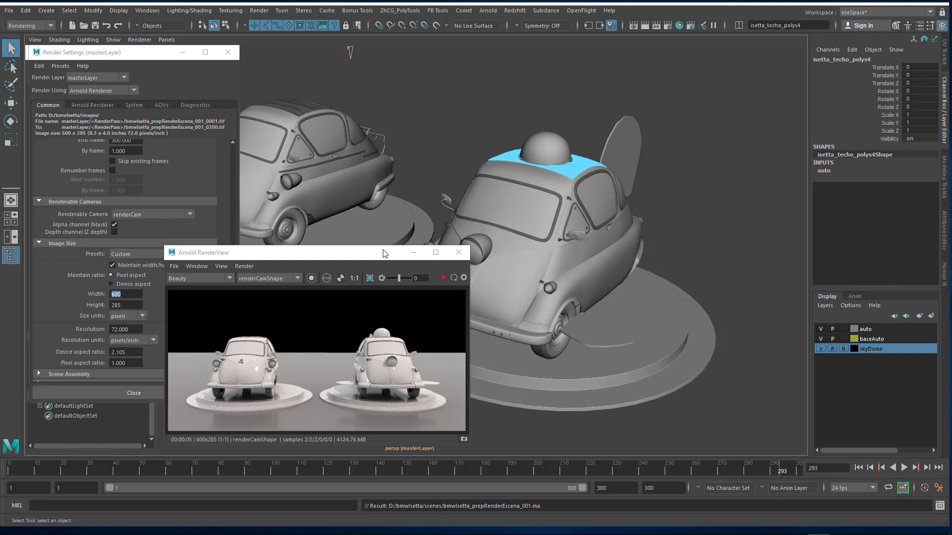
pyautogui.moveTo(373, 255)
pyautogui.mouseDown()
pyautogui.moveTo(382, 254)
pyautogui.moveTo(372, 255)
pyautogui.mouseUp()
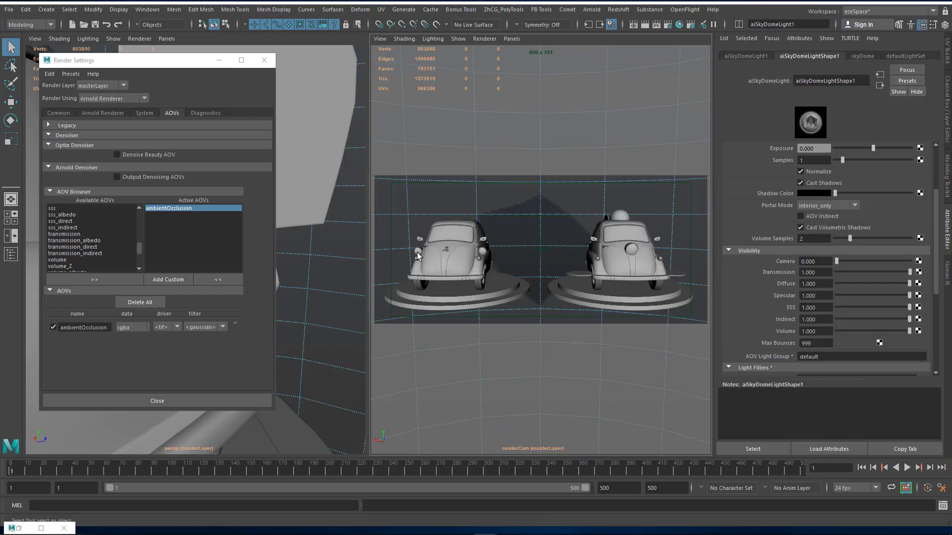
pyautogui.click(16, 530)
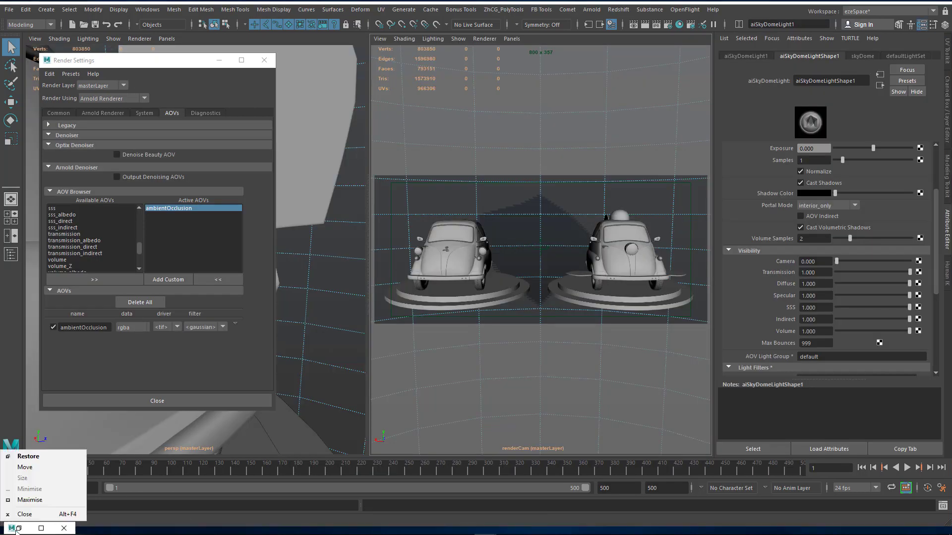
# - Select the objects in the skyDome display layer and show the sky dome light's shape attributes, including its Visibility settings
pyautogui.click(873, 349)
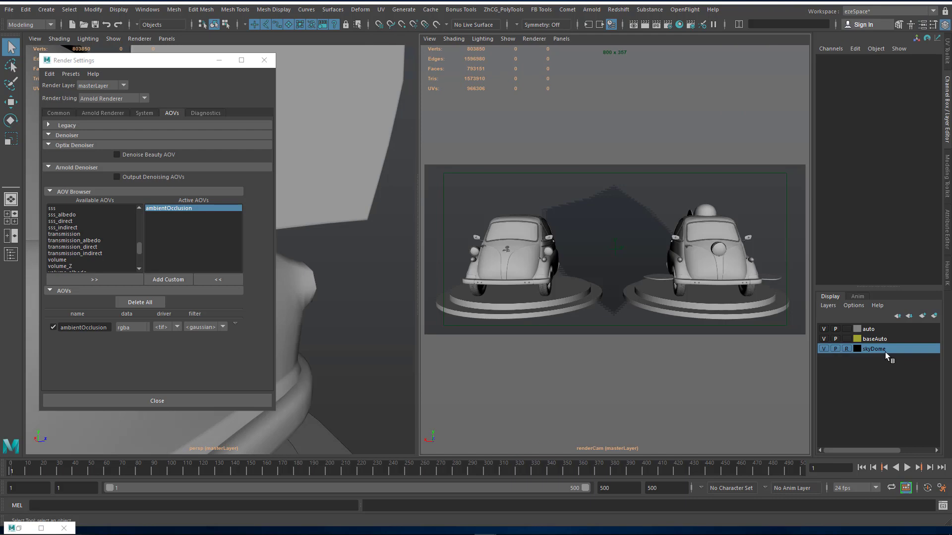
pyautogui.rightClick(873, 351)
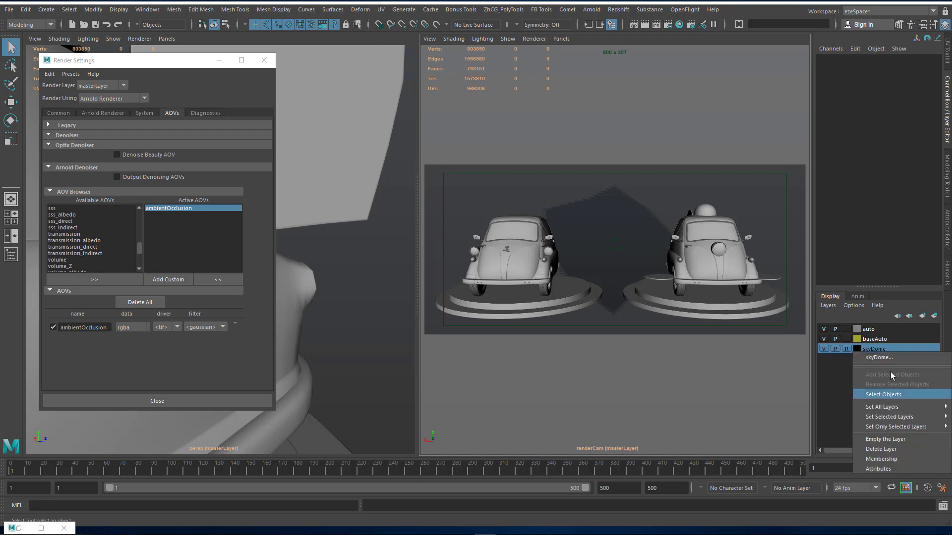
pyautogui.click(892, 394)
pyautogui.rightClick(873, 350)
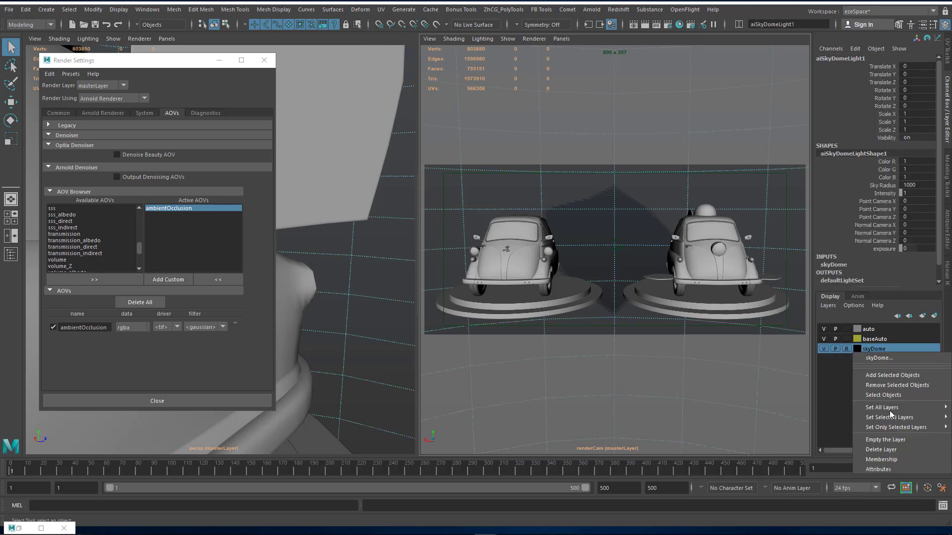
pyautogui.click(895, 394)
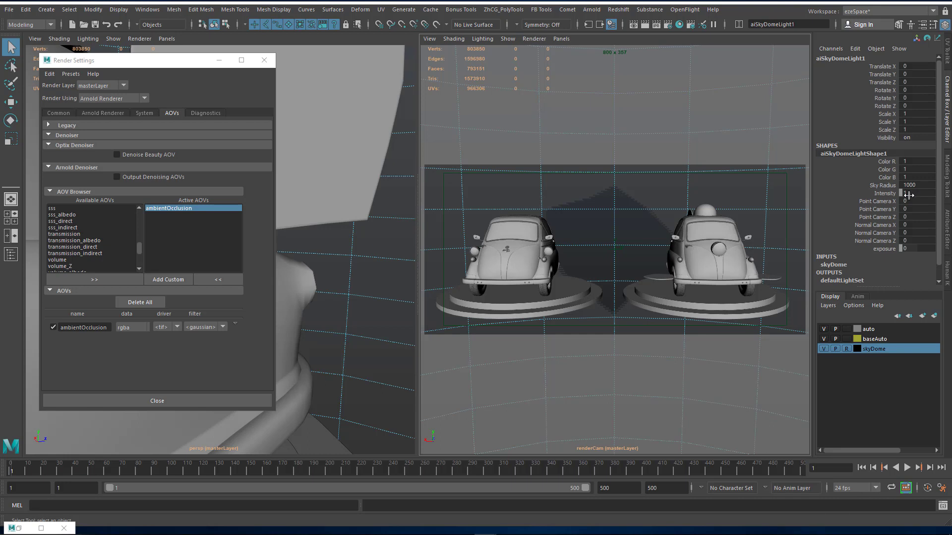
pyautogui.hotkey('ctrl', 'a')
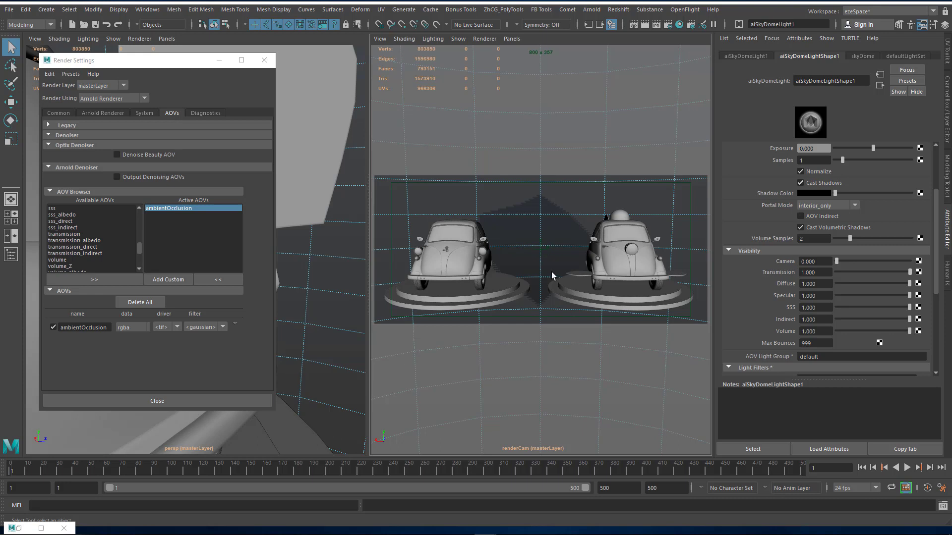
# - Examine the Beauty render in the maximised Arnold RenderView, and minimise the window again
pyautogui.click(41, 528)
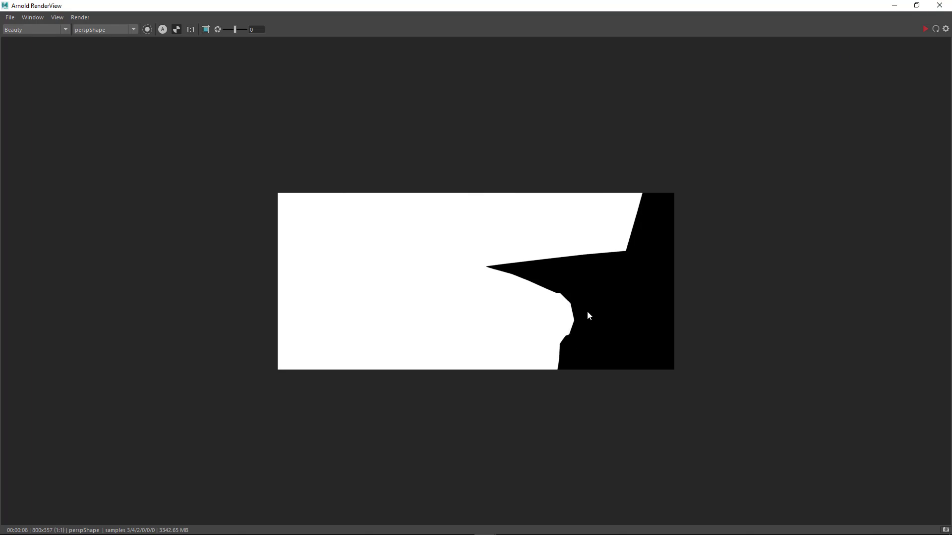
pyautogui.click(894, 5)
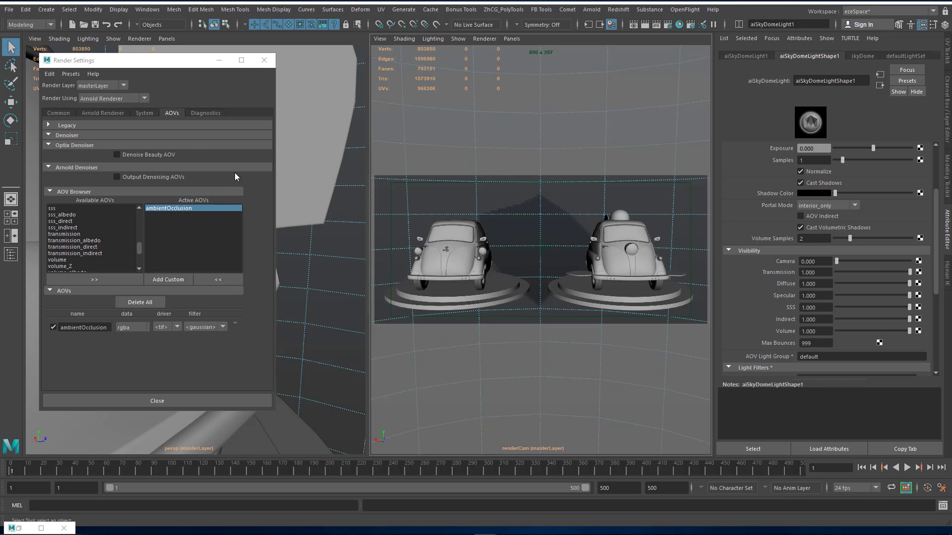
# - Review the common render settings, minimize that window and open Render Setup with room to see its layers
pyautogui.moveTo(273, 62); pyautogui.dragTo(375, 78)
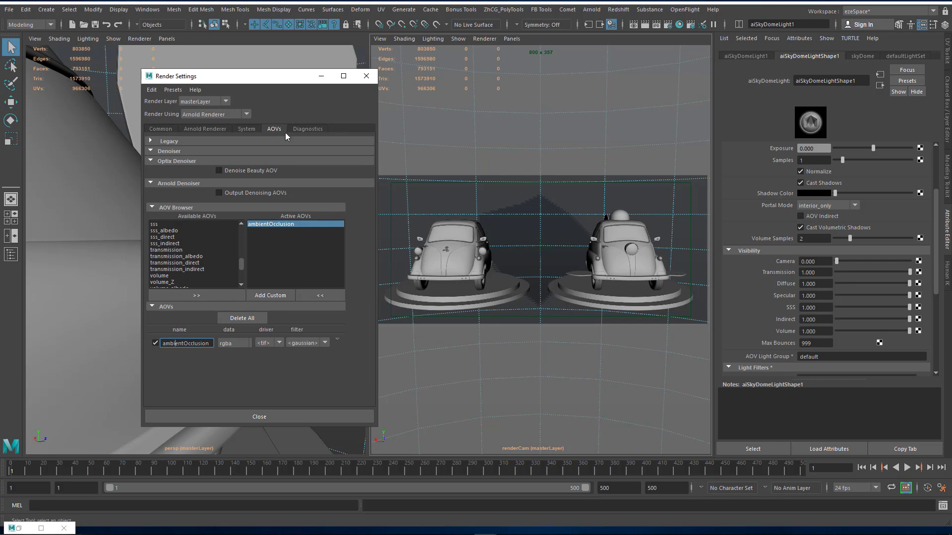
pyautogui.click(161, 129)
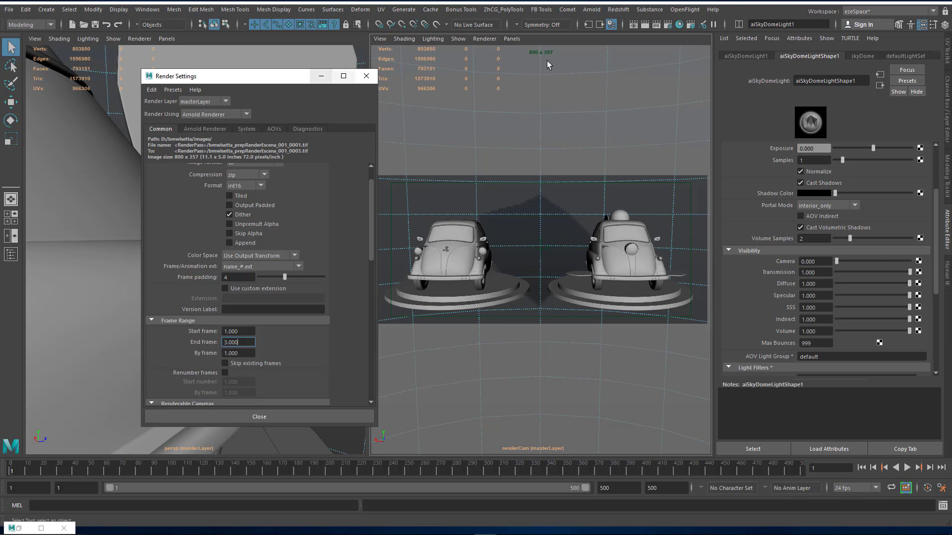
pyautogui.click(321, 76)
pyautogui.click(689, 26)
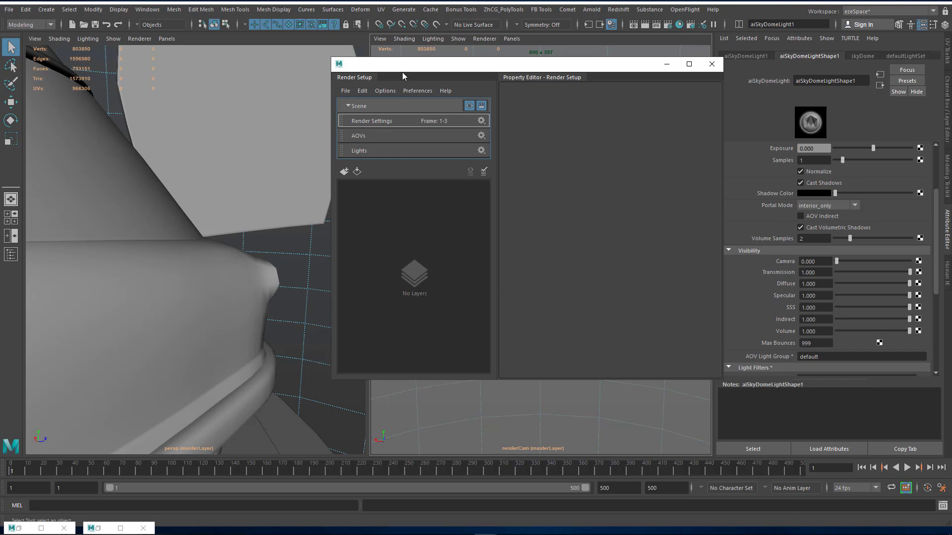
pyautogui.moveTo(402, 69); pyautogui.dragTo(400, 88)
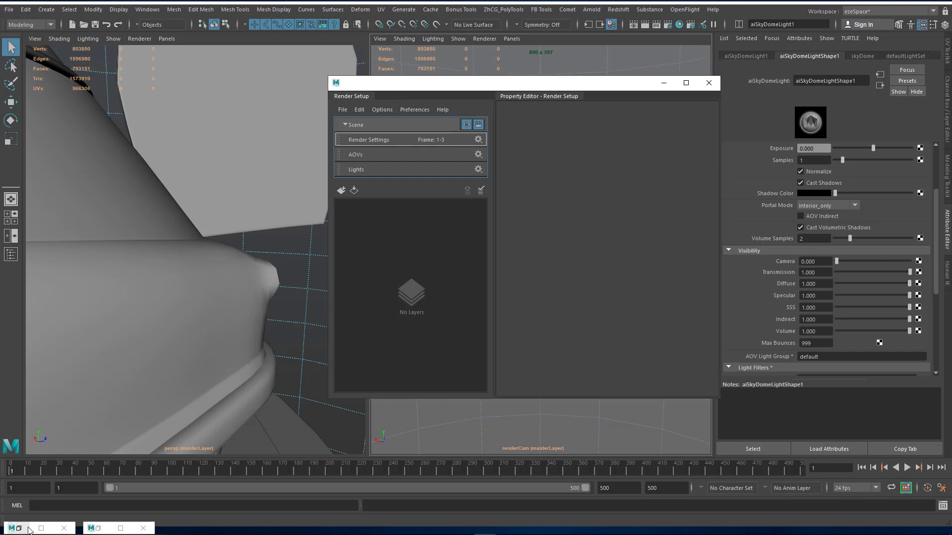
# - Restore the minimized Arnold RenderView and Render Settings windows alongside Render Setup
pyautogui.click(28, 532)
pyautogui.click(917, 5)
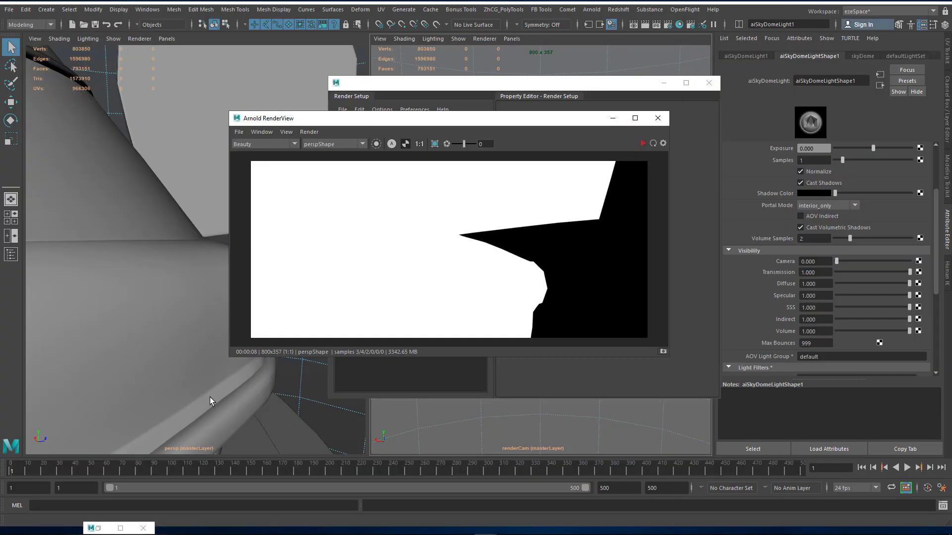
pyautogui.click(98, 528)
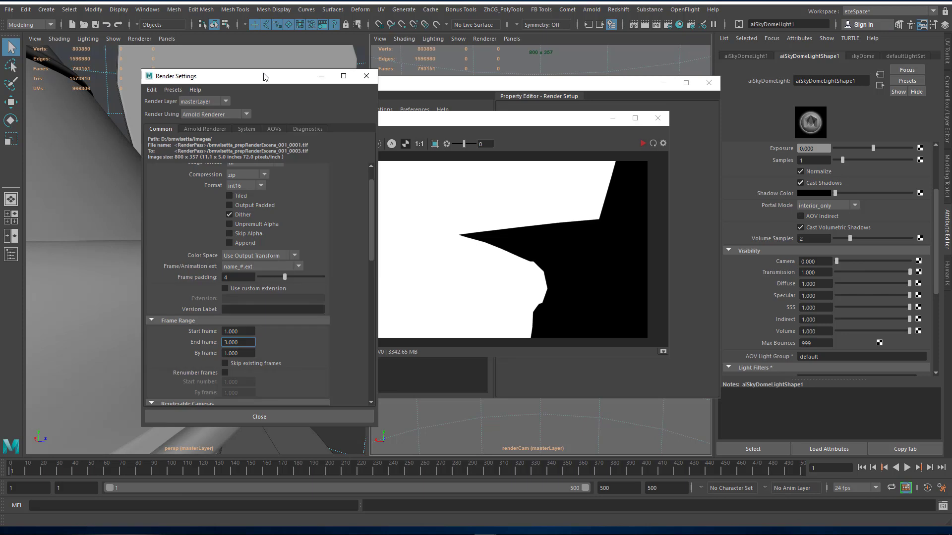
pyautogui.moveTo(264, 74); pyautogui.dragTo(224, 82)
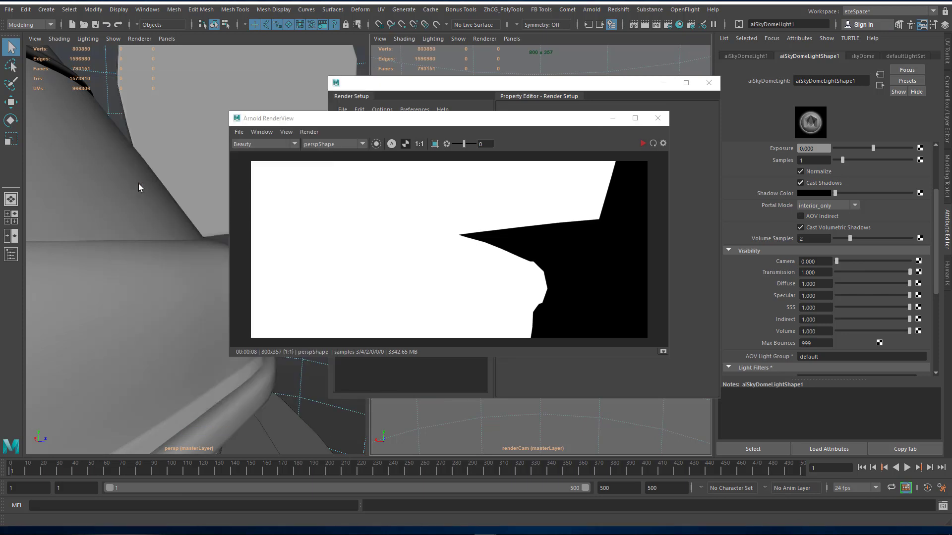
# - Open the Outliner, inspect the aiAmbientOcclusion3 node and limit the list to DAG objects only
pyautogui.click(11, 254)
pyautogui.scroll(-10, 81, 327)
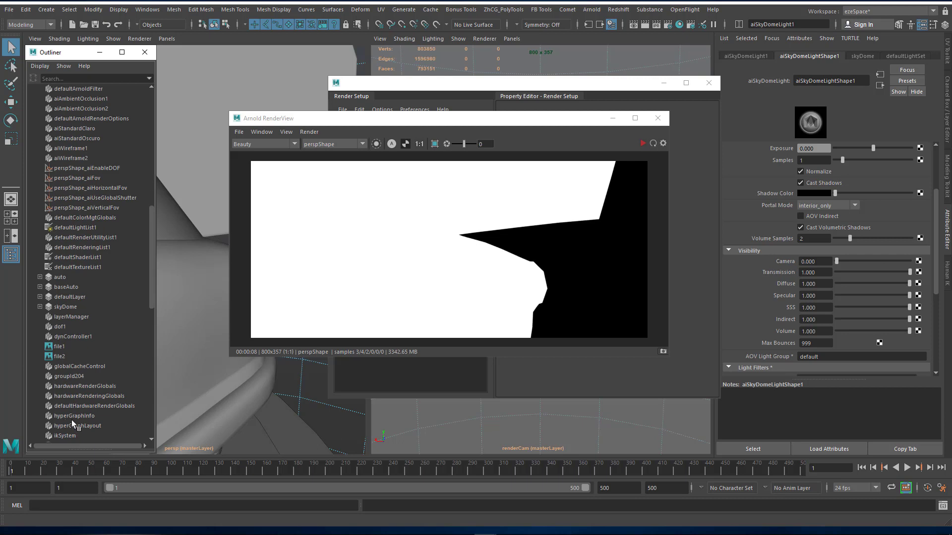
pyautogui.scroll(-15, 72, 421)
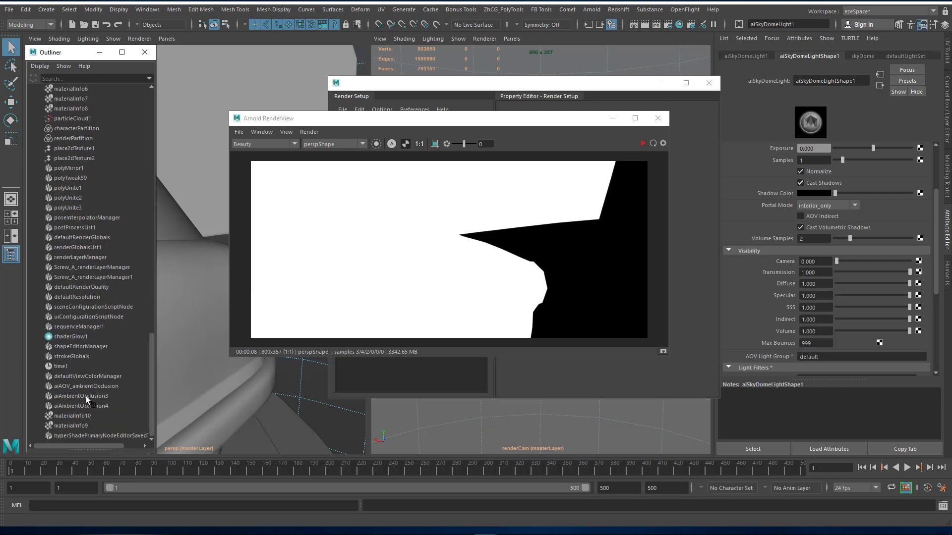
pyautogui.click(85, 397)
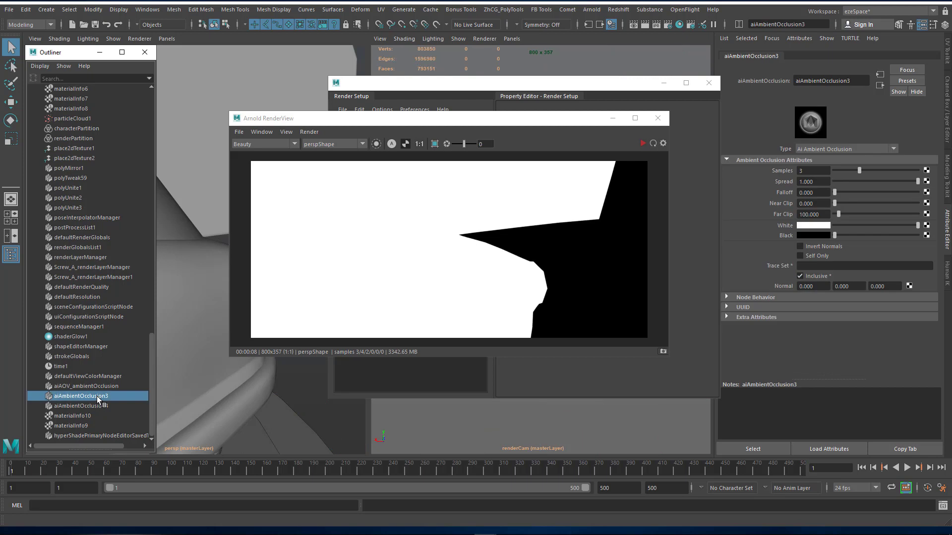
pyautogui.click(39, 66)
pyautogui.click(54, 75)
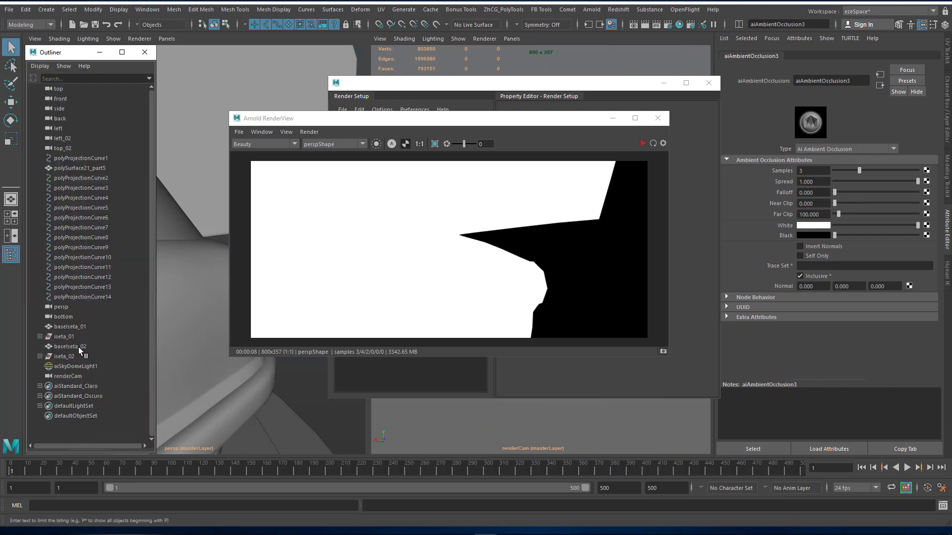
# - Select the aiStandard_Claro and aiStandard_Oscuro sets, leaving only aiStandard_Claro selected, and expand its Arnold attributes
pyautogui.click(77, 387)
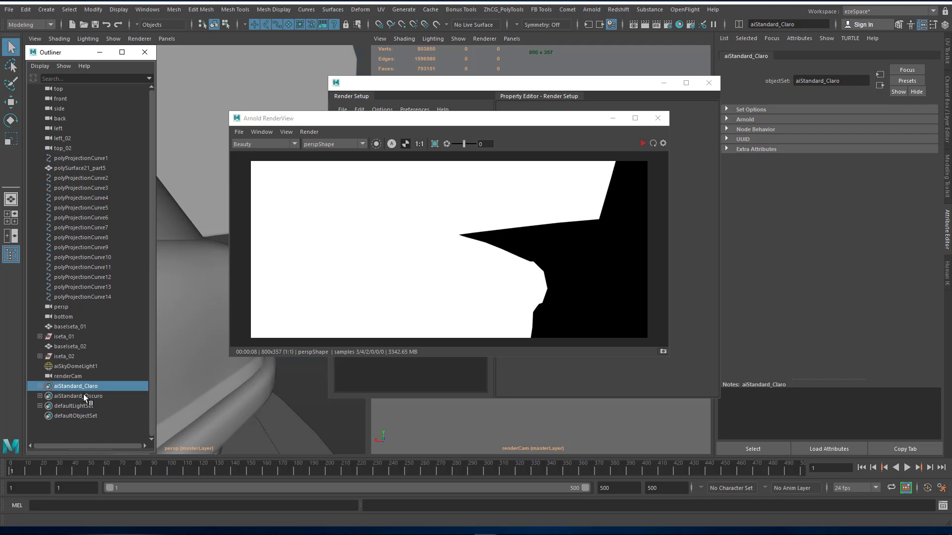
pyautogui.keyDown('ctrl'); pyautogui.click(83, 395); pyautogui.keyUp('ctrl')
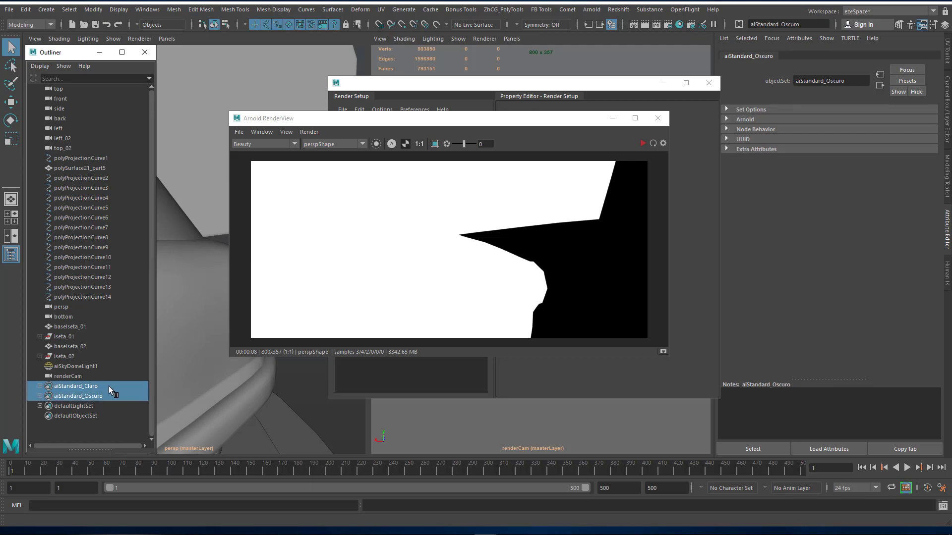
pyautogui.click(86, 388)
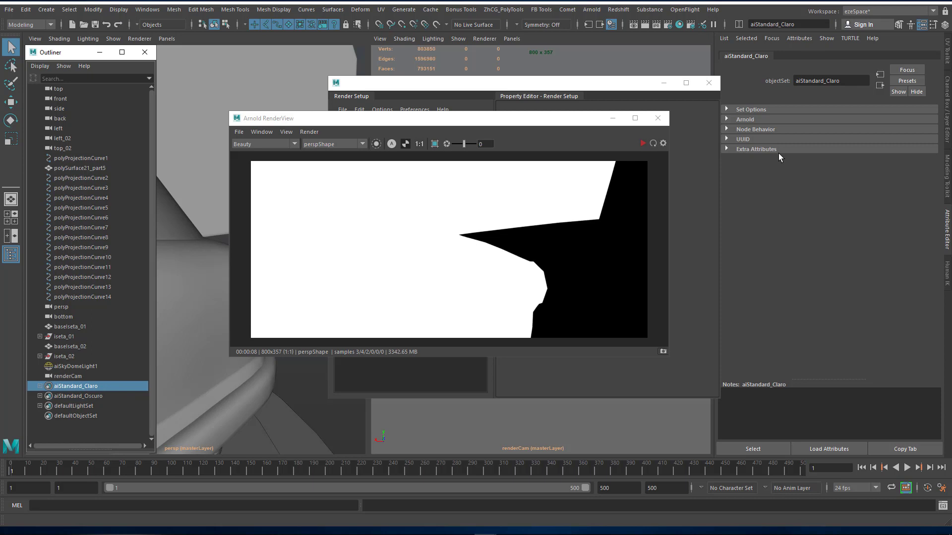
pyautogui.click(751, 119)
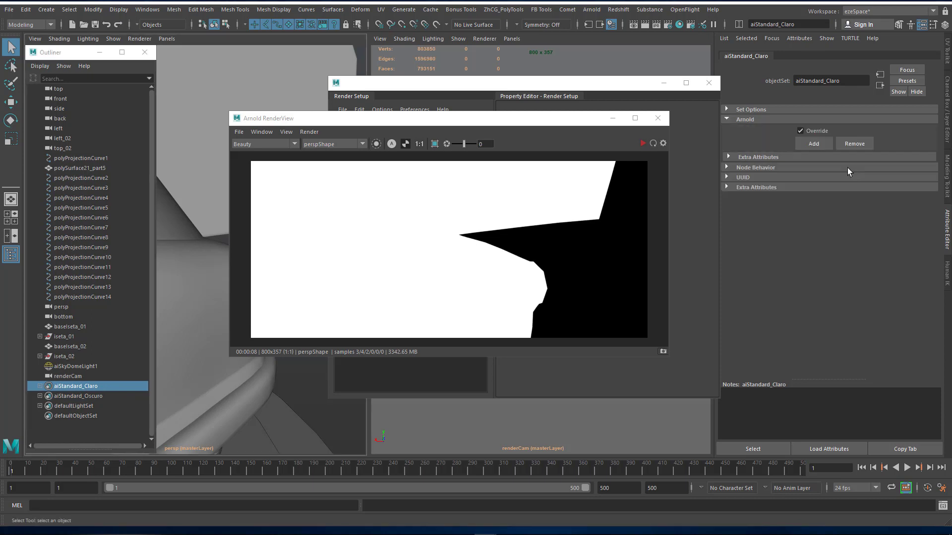
# - Bring Render Setup to the front and expand both the Set Options and Arnold sections of aiStandard_Claro
pyautogui.click(84, 396)
pyautogui.press('Up')
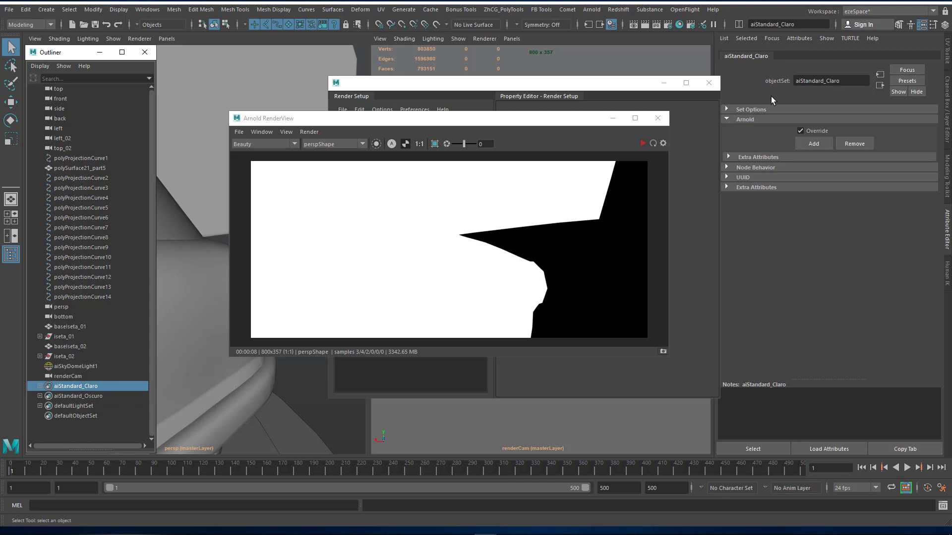
pyautogui.click(745, 120)
pyautogui.moveTo(632, 88); pyautogui.dragTo(547, 87)
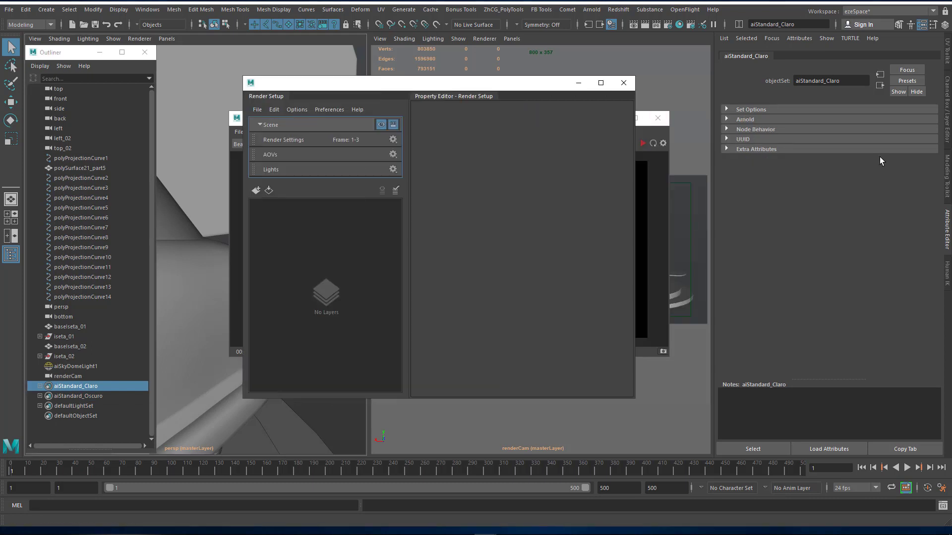
pyautogui.click(742, 108)
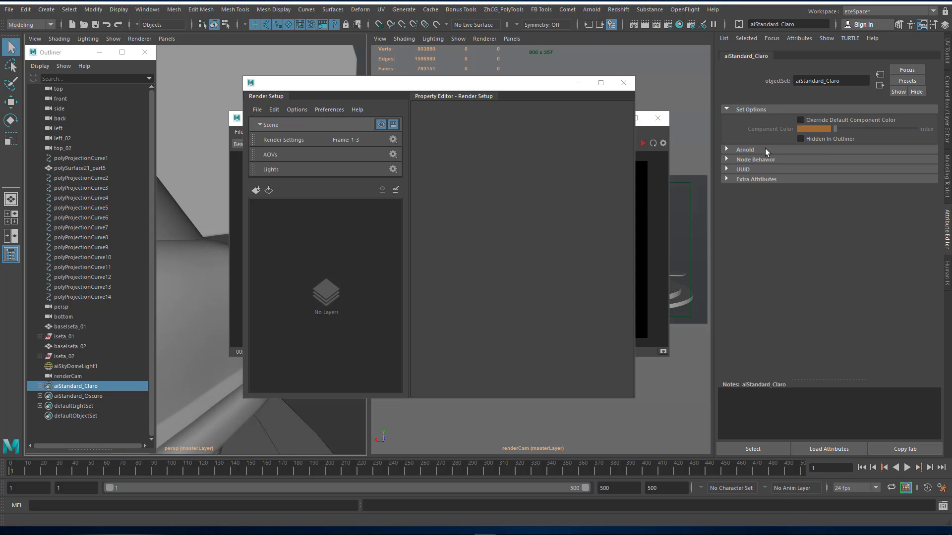
pyautogui.click(748, 149)
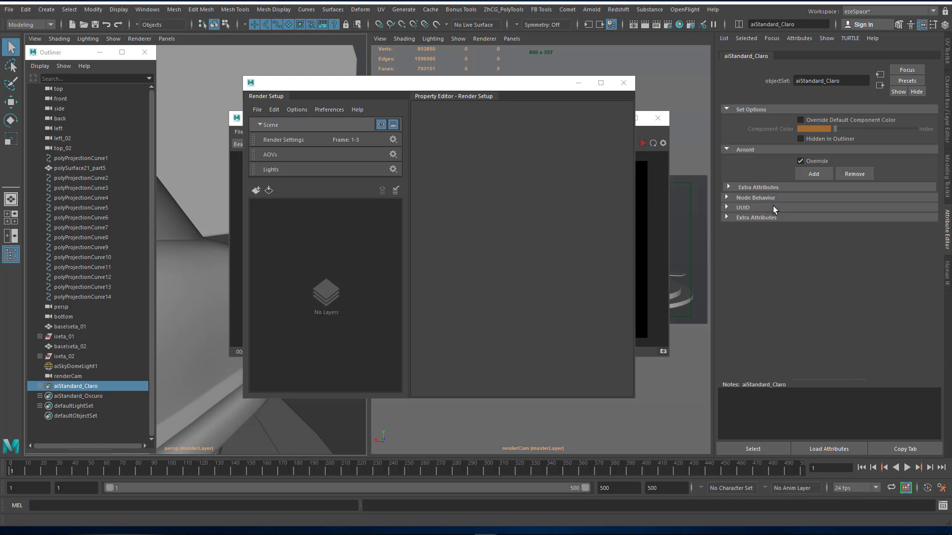
# - Look for subdivision attributes to add as overrides on aiStandard_Claro, filtering by "Subd" and "aiSubd" and browsing the unfiltered list
pyautogui.click(812, 174)
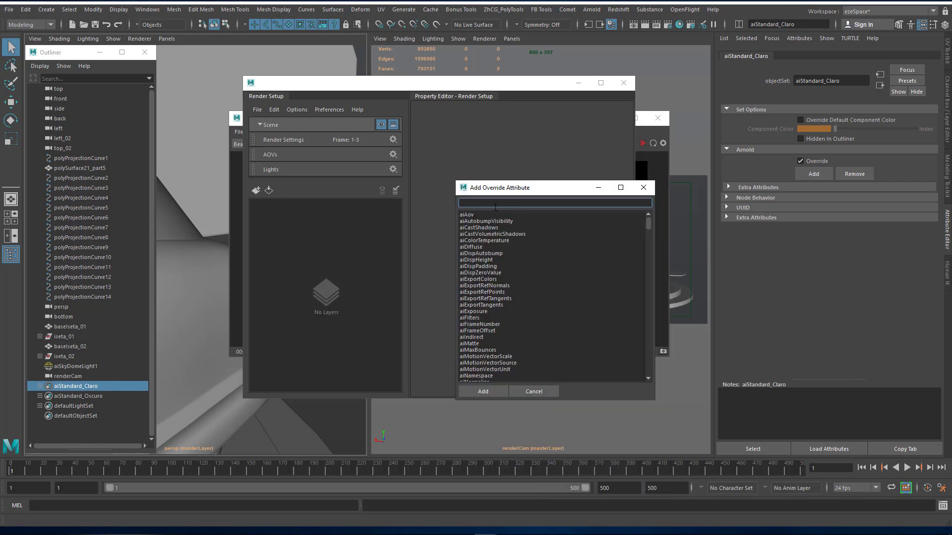
pyautogui.write('subd')
pyautogui.press('Return')
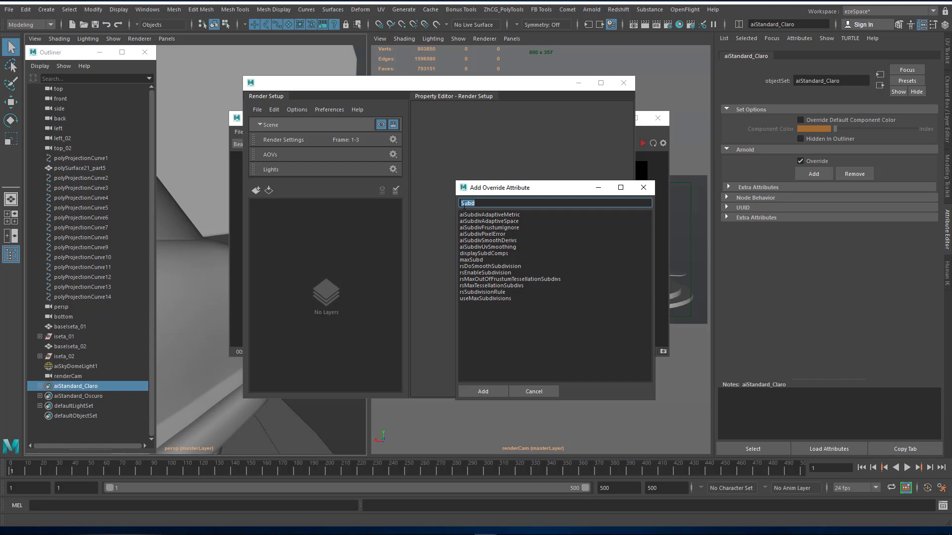
pyautogui.click(461, 203)
pyautogui.write('ai')
pyautogui.press('Return')
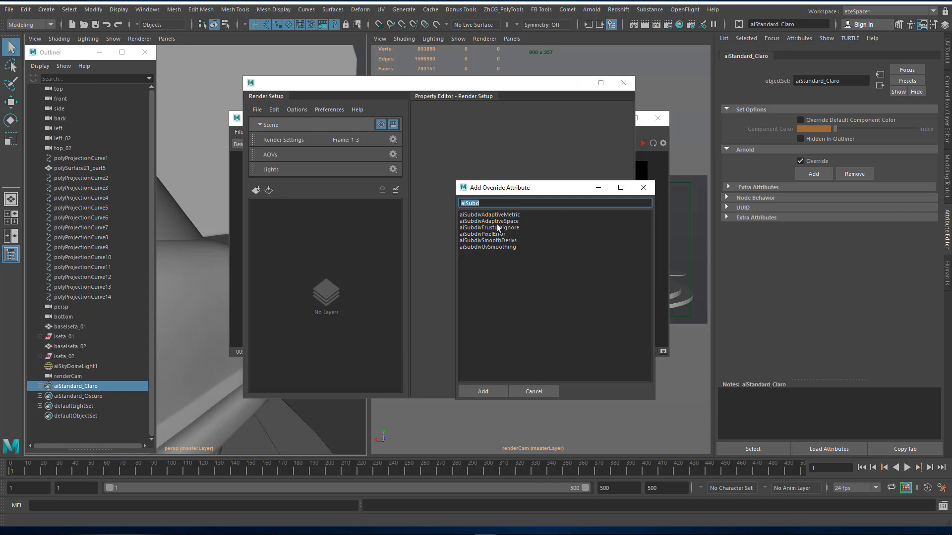
pyautogui.press('BackSpace')
pyautogui.press('Return')
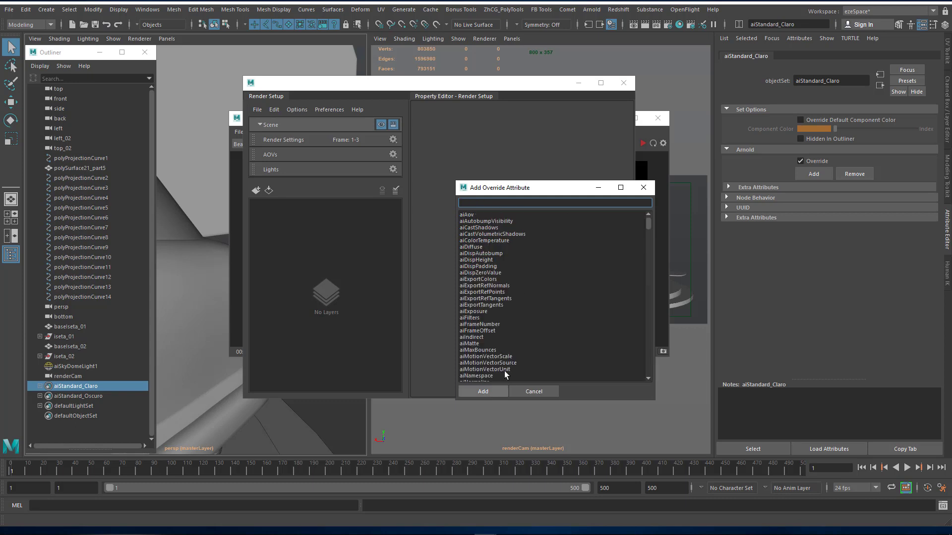
pyautogui.scroll(-18, 500, 305)
pyautogui.scroll(-1, 498, 305)
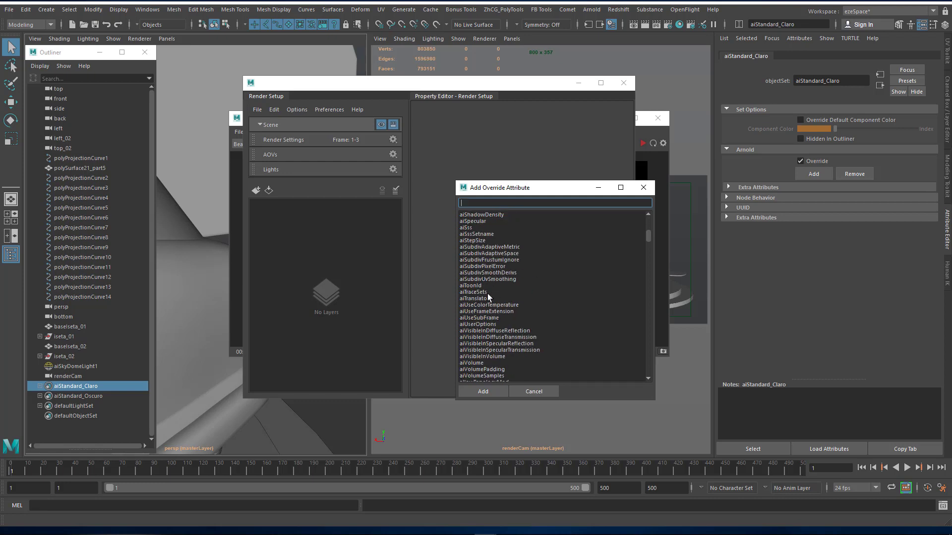
pyautogui.scroll(3, 486, 293)
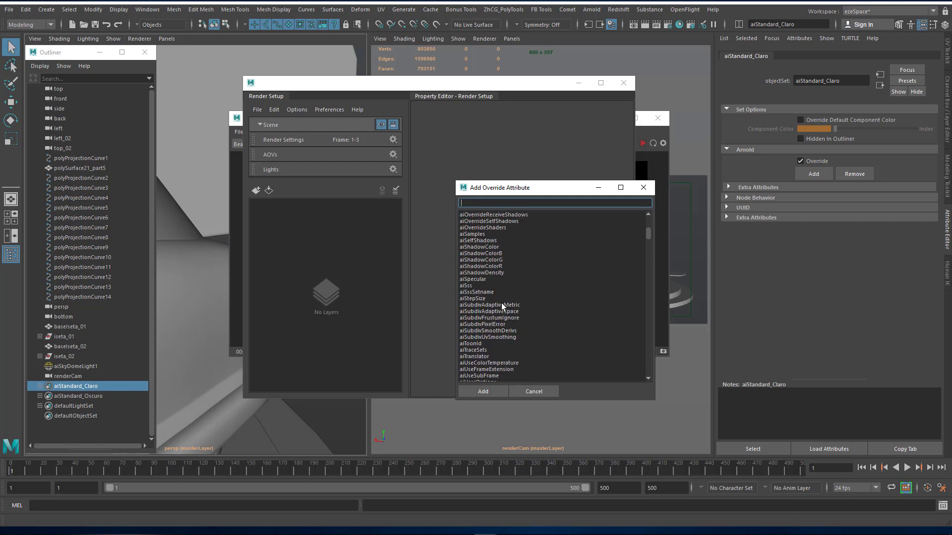
pyautogui.scroll(2, 505, 305)
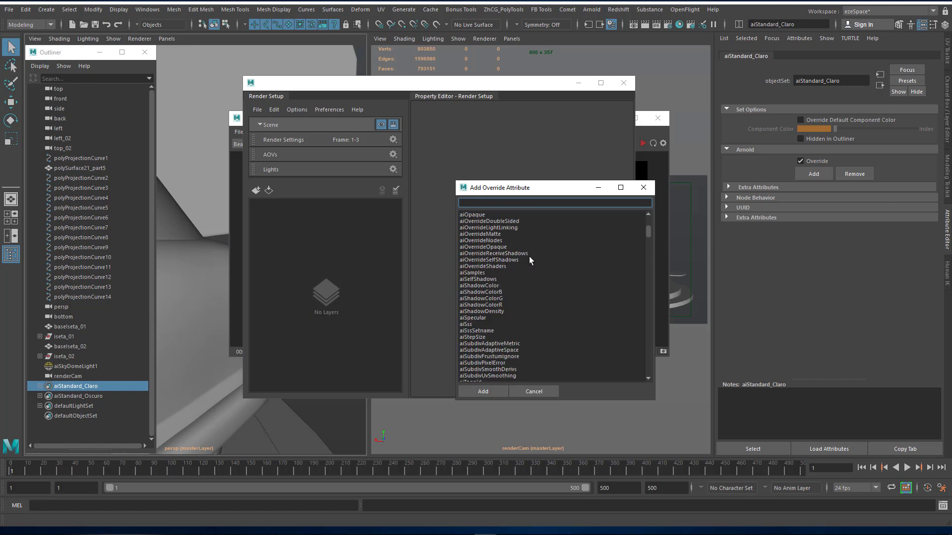
# - Check the Arnold extra attributes of aiStandard_Claro and remove its aiSubdivIterations and aiSubdivType overrides
pyautogui.click(748, 187)
pyautogui.click(748, 187)
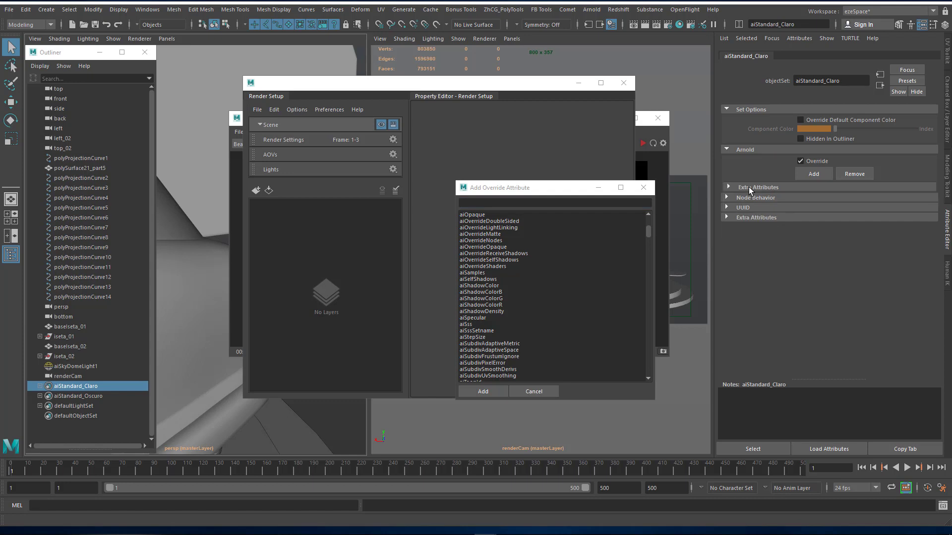
pyautogui.click(748, 186)
pyautogui.click(749, 187)
pyautogui.click(748, 187)
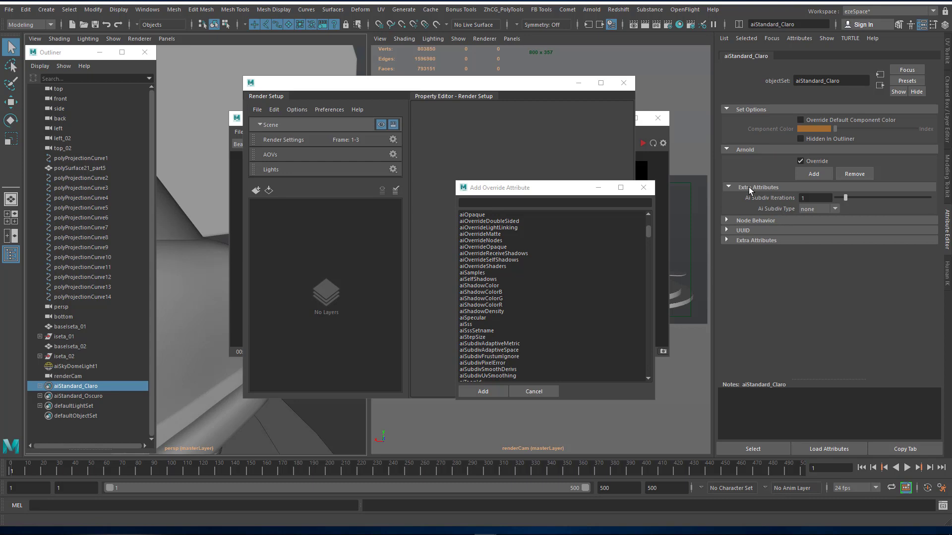
pyautogui.click(749, 187)
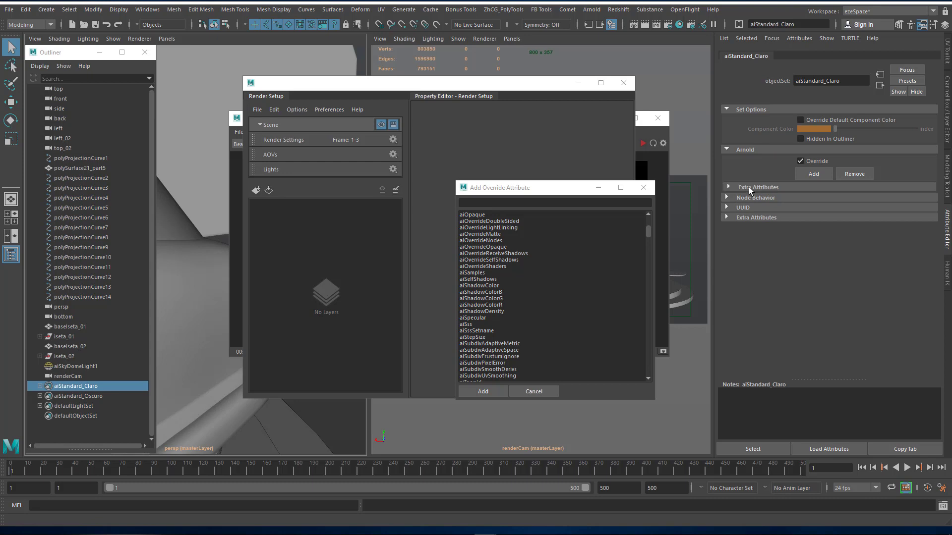
pyautogui.click(853, 174)
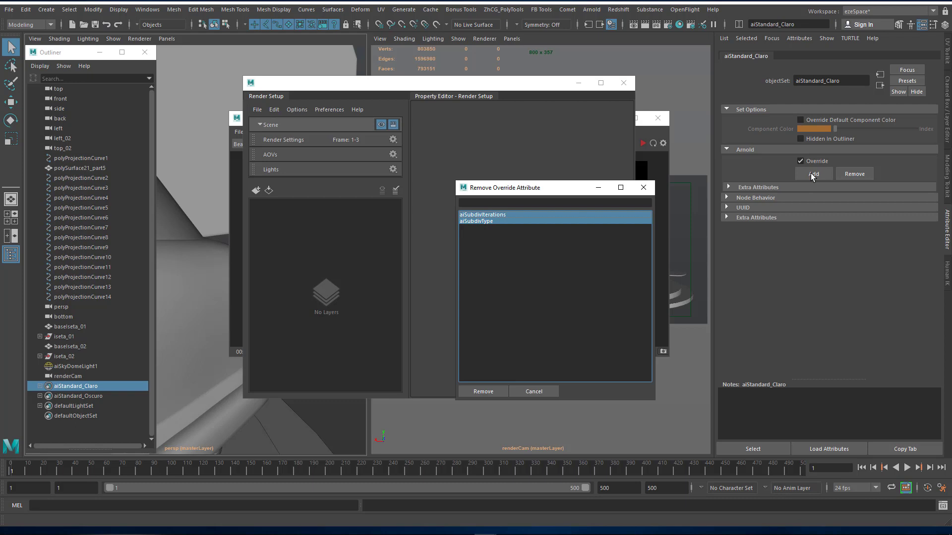
pyautogui.click(485, 393)
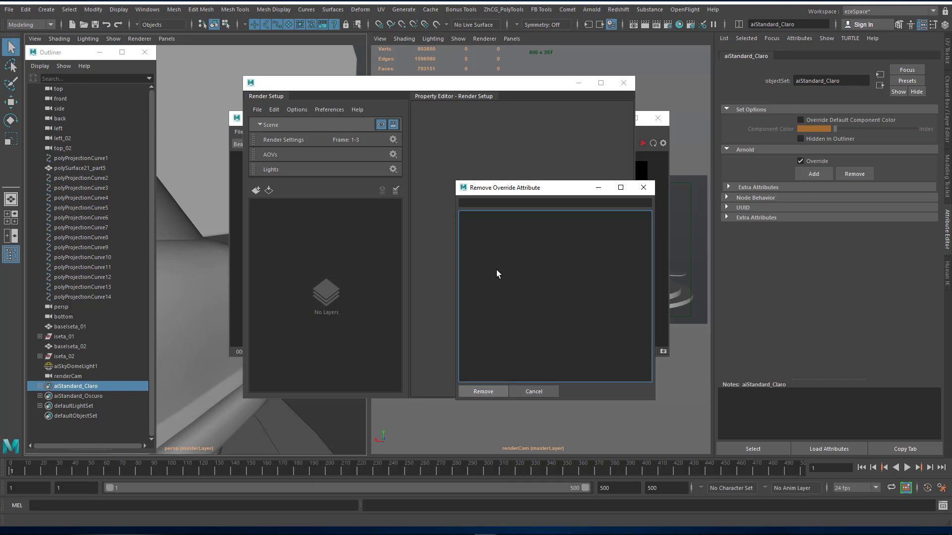
# - Add the aiSubdivIterations and aiSubdivType override attributes to aiStandard_Claro, filtering the attribute list by "Subd"
pyautogui.click(812, 174)
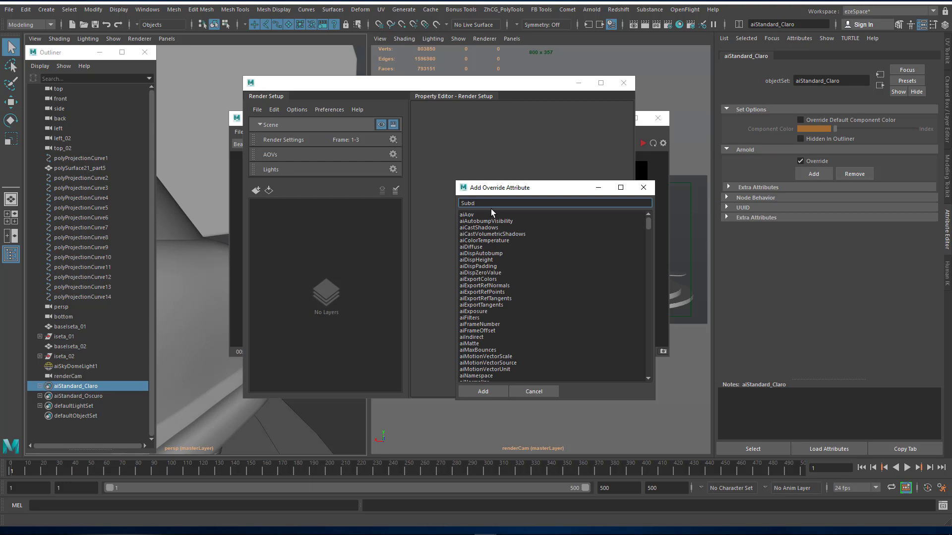
pyautogui.press('Return')
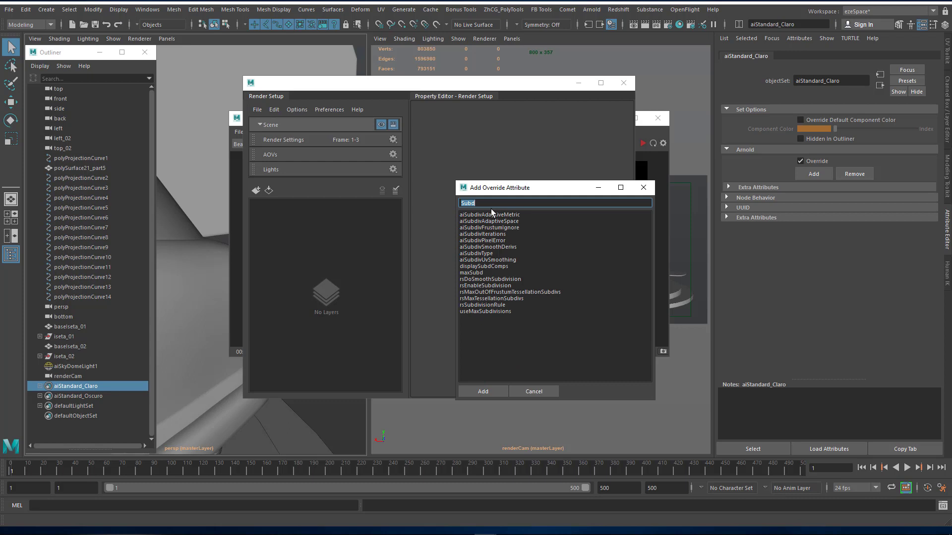
pyautogui.click(503, 235)
pyautogui.keyDown('ctrl'); pyautogui.click(483, 254); pyautogui.keyUp('ctrl')
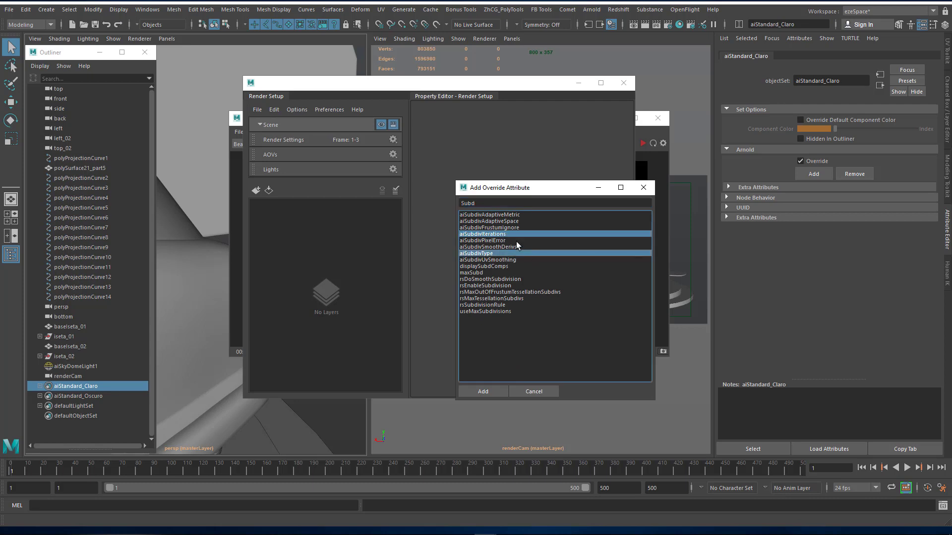
pyautogui.keyDown('ctrl'); pyautogui.click(491, 254); pyautogui.keyUp('ctrl')
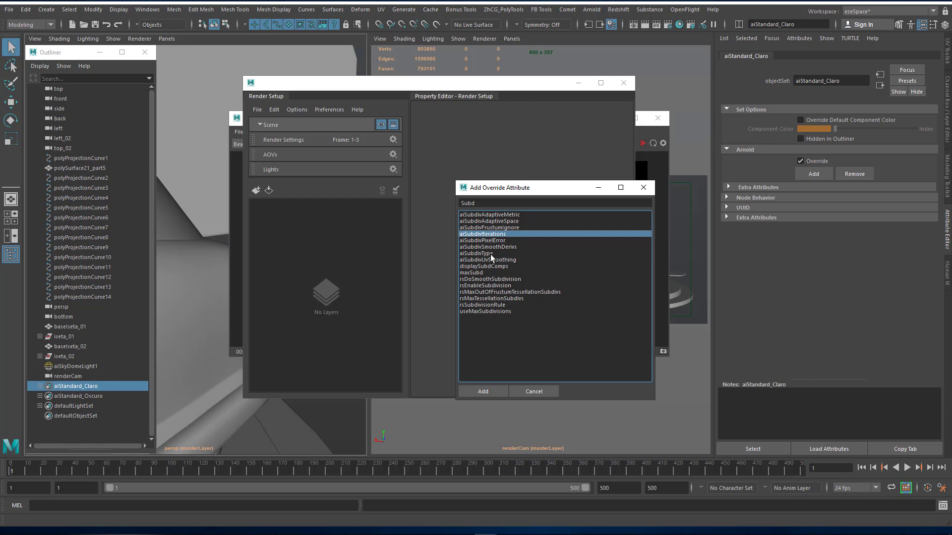
pyautogui.keyDown('ctrl'); pyautogui.click(490, 254); pyautogui.keyUp('ctrl')
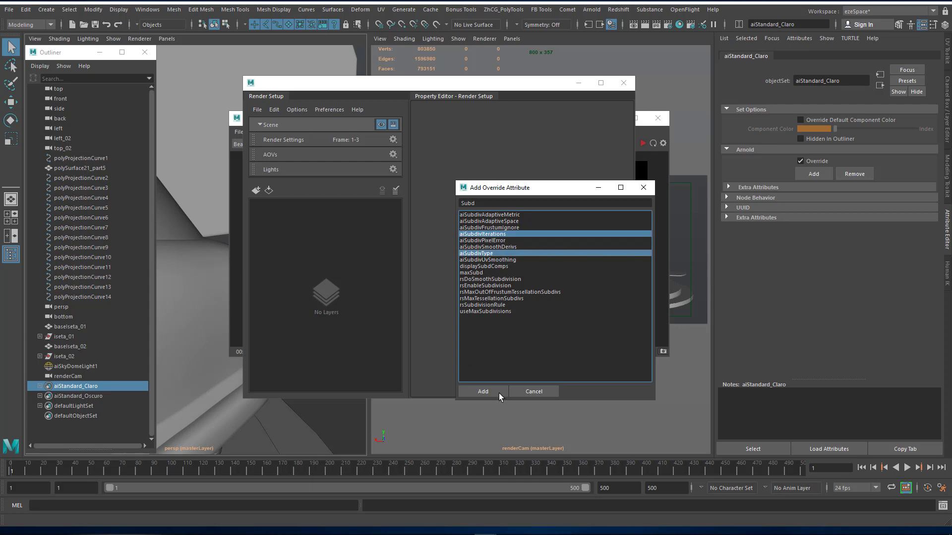
pyautogui.click(484, 391)
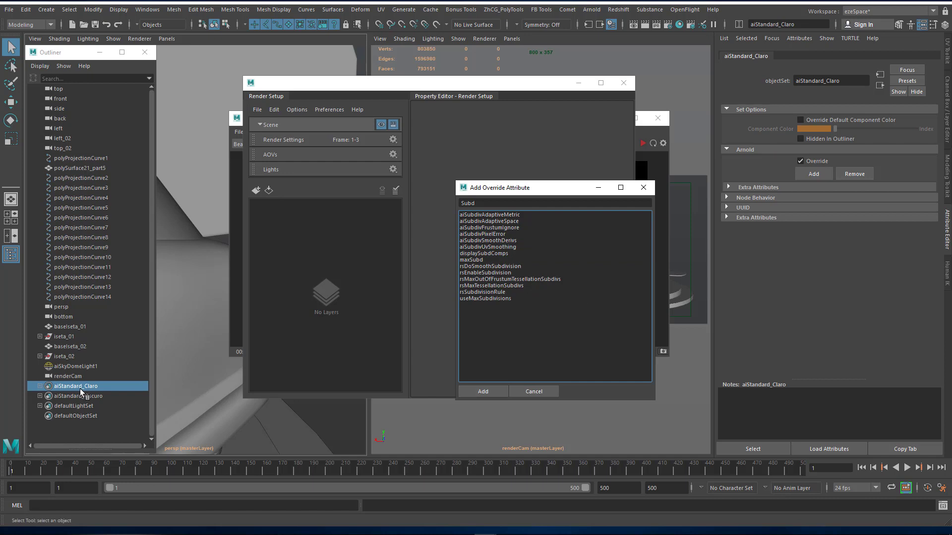
# - Expand the Arnold extra attributes of aiStandard_Claro and set Ai Subdiv Iterations to 2 and Ai Subdiv Type to catclark
pyautogui.click(750, 188)
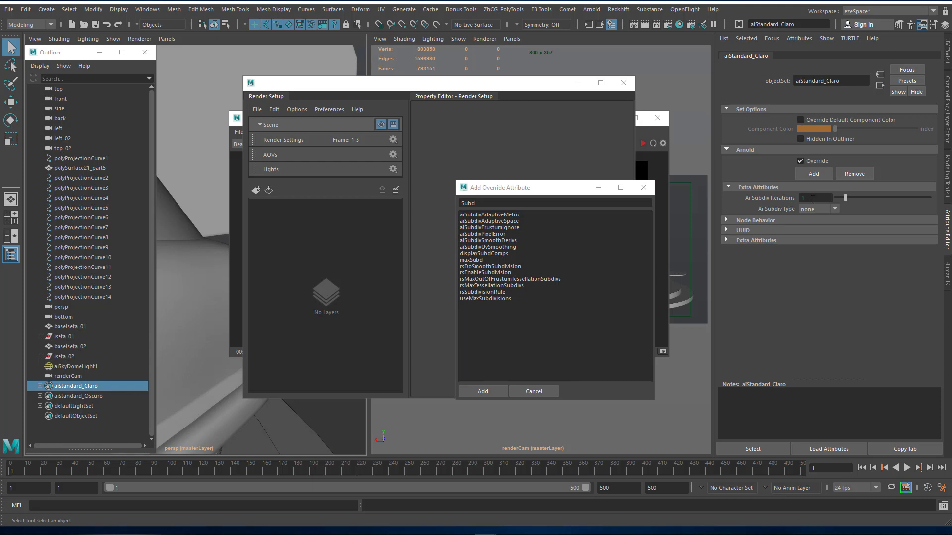
pyautogui.doubleClick(816, 198)
pyautogui.write('2')
pyautogui.press('Return')
pyautogui.click(816, 229)
# - Remove the existing Arnold override attributes from the aiStandard_Oscuro set
pyautogui.click(77, 396)
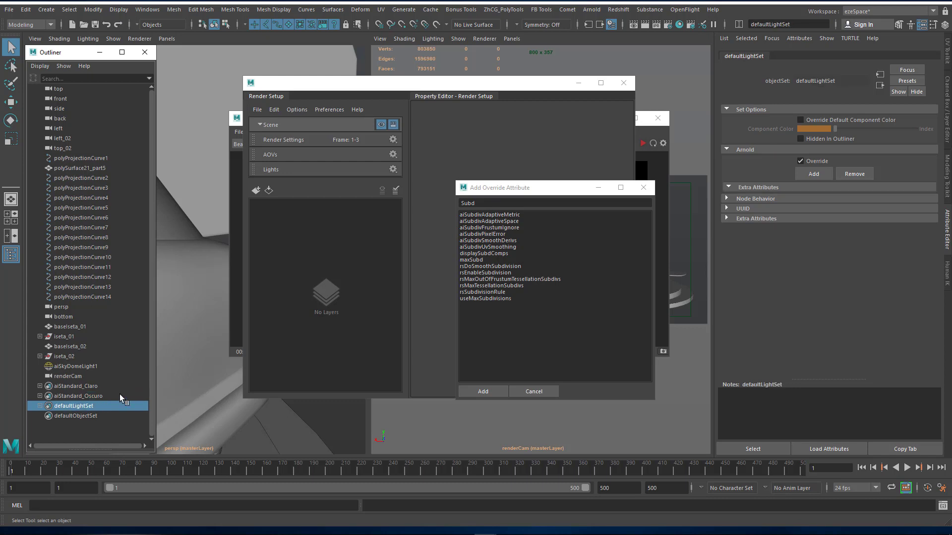
pyautogui.click(854, 174)
pyautogui.click(483, 216)
pyautogui.keyDown('shift'); pyautogui.click(484, 221); pyautogui.keyUp('shift')
pyautogui.click(483, 392)
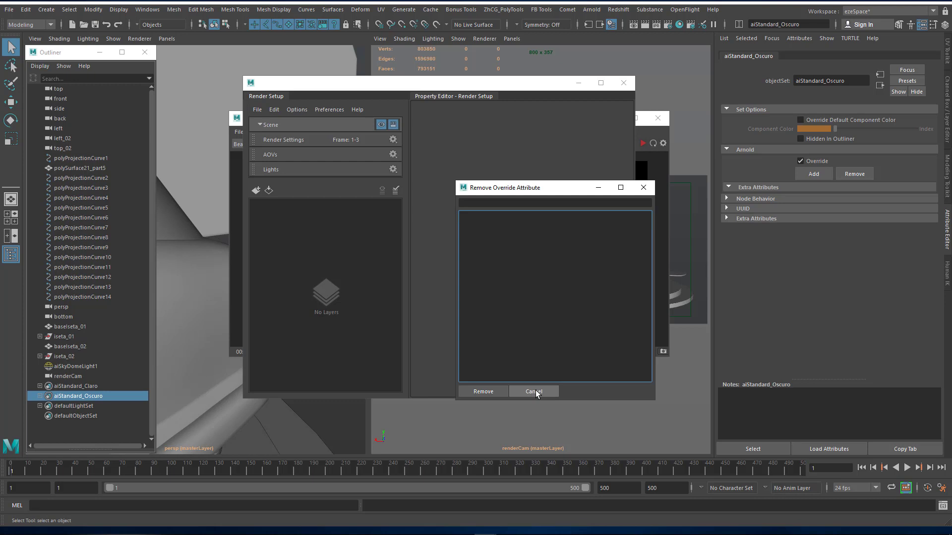
# - Add aiSubdivIterations and aiSubdivType as override attributes on aiStandard_Oscuro, filtering the attribute list by "Subd"
pyautogui.click(814, 174)
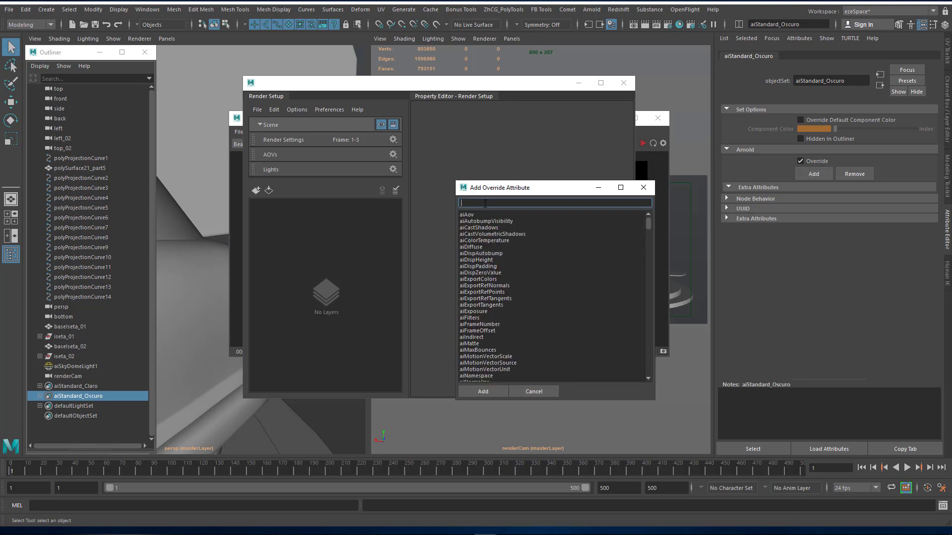
pyautogui.write('Subd')
pyautogui.press('Return')
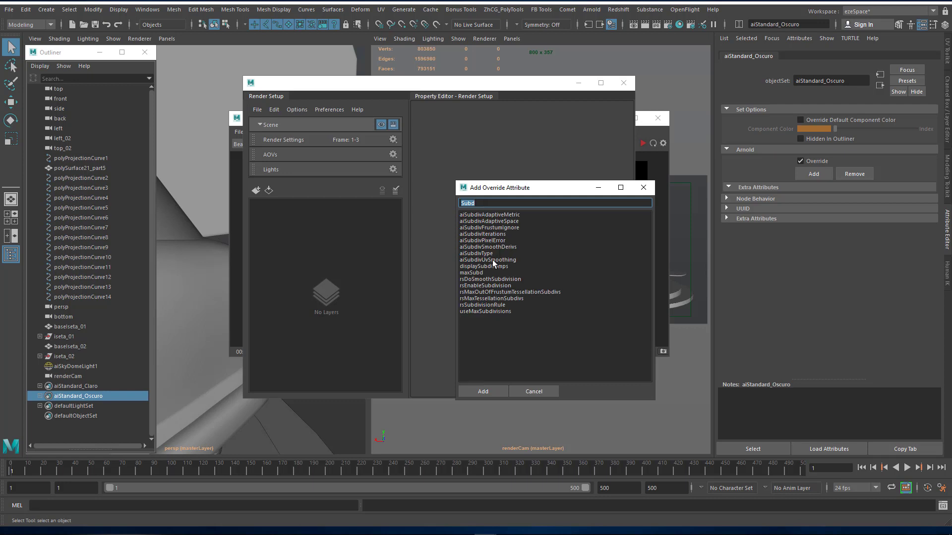
pyautogui.click(482, 235)
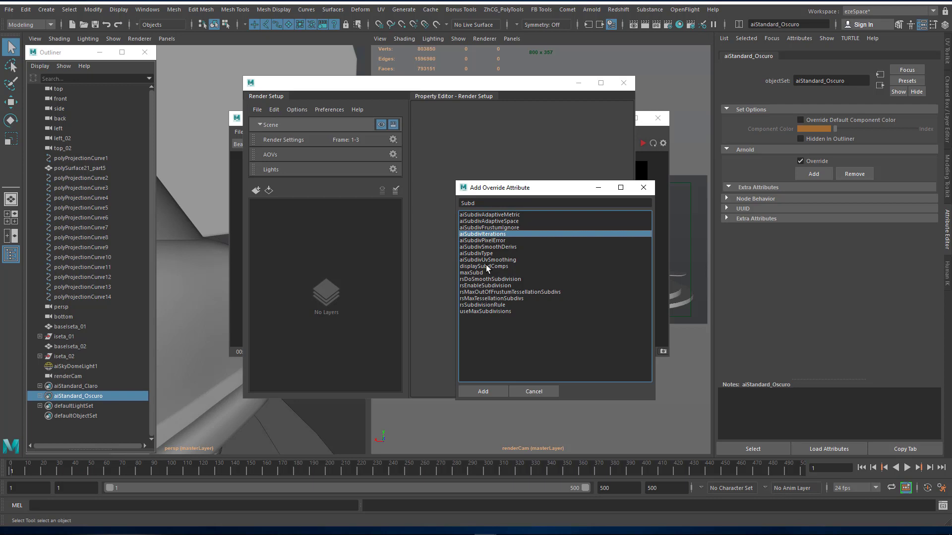
pyautogui.keyDown('ctrl'); pyautogui.click(483, 253); pyautogui.keyUp('ctrl')
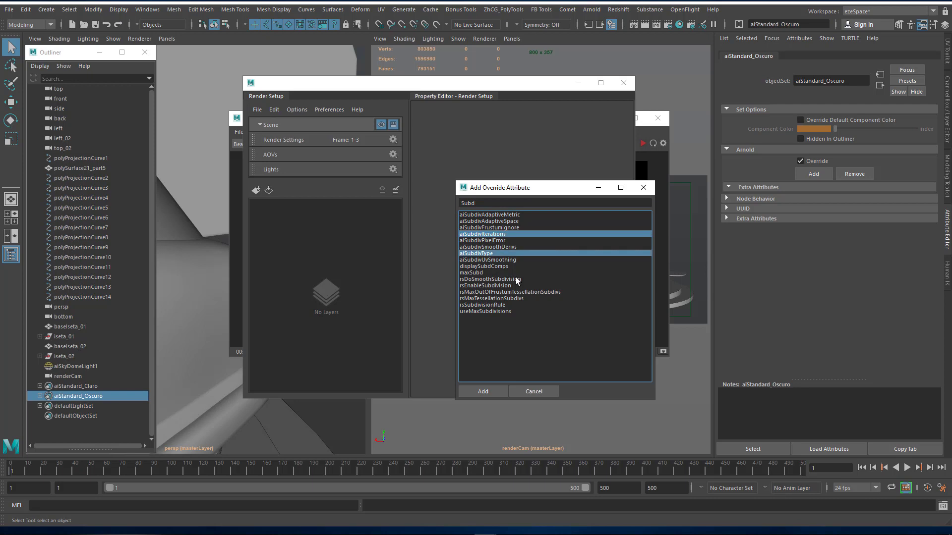
pyautogui.click(483, 392)
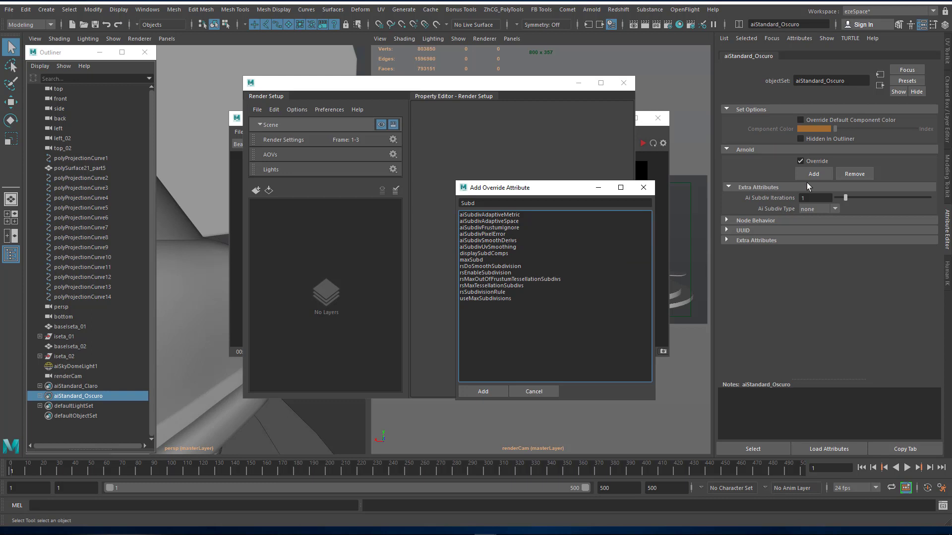
# - Set Ai Subdiv Type to catclark and Ai Subdiv Iterations to 2 on aiStandard_Oscuro, and close the Add Override Attribute dialog
pyautogui.click(65, 395)
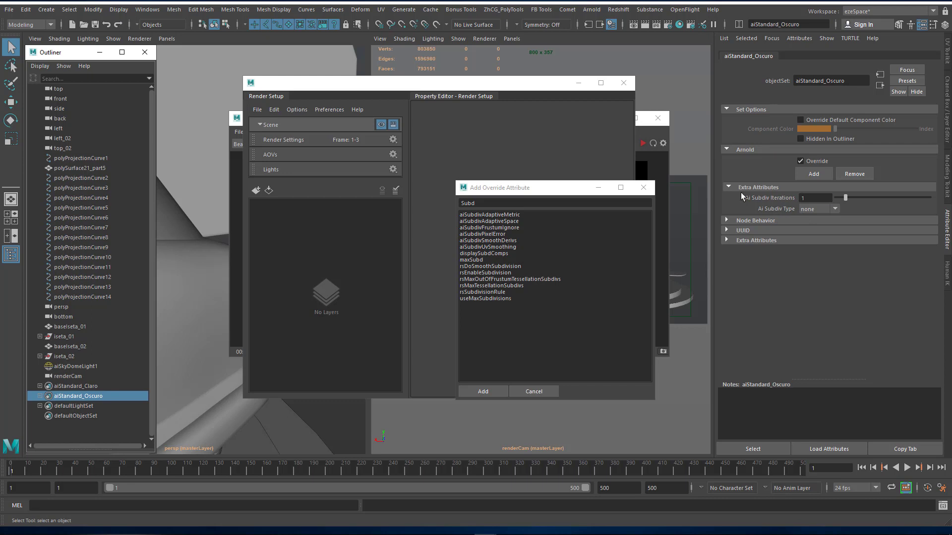
pyautogui.click(812, 197)
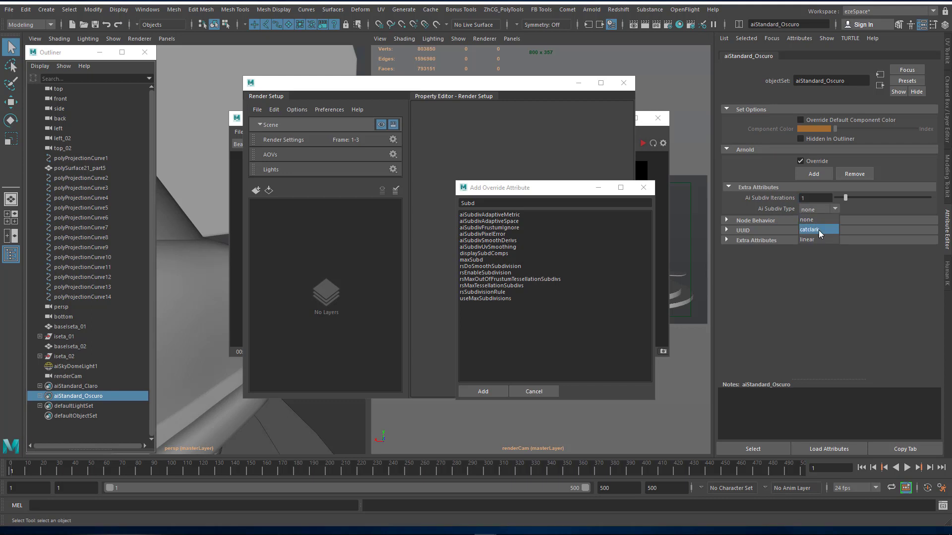
pyautogui.doubleClick(819, 198)
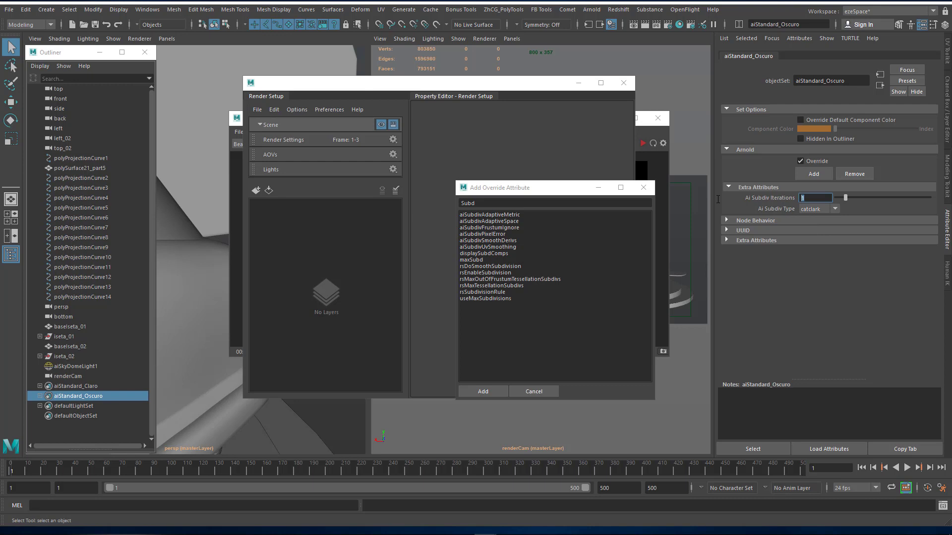
pyautogui.write('2')
pyautogui.press('Return')
pyautogui.click(646, 191)
# - Render the perspShape view in Arnold RenderView and switch its display from alpha to colour
pyautogui.moveTo(522, 83); pyautogui.dragTo(433, 87)
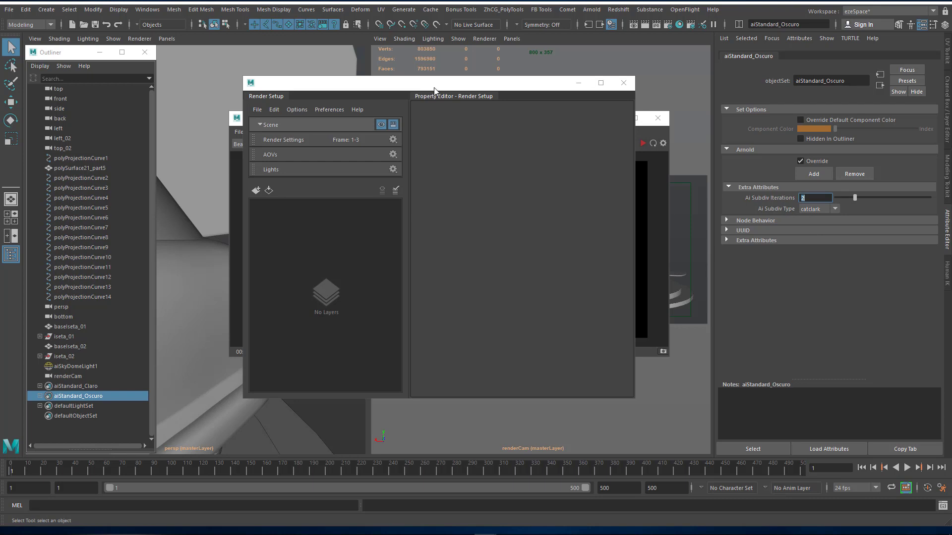
pyautogui.click(488, 91)
pyautogui.click(643, 143)
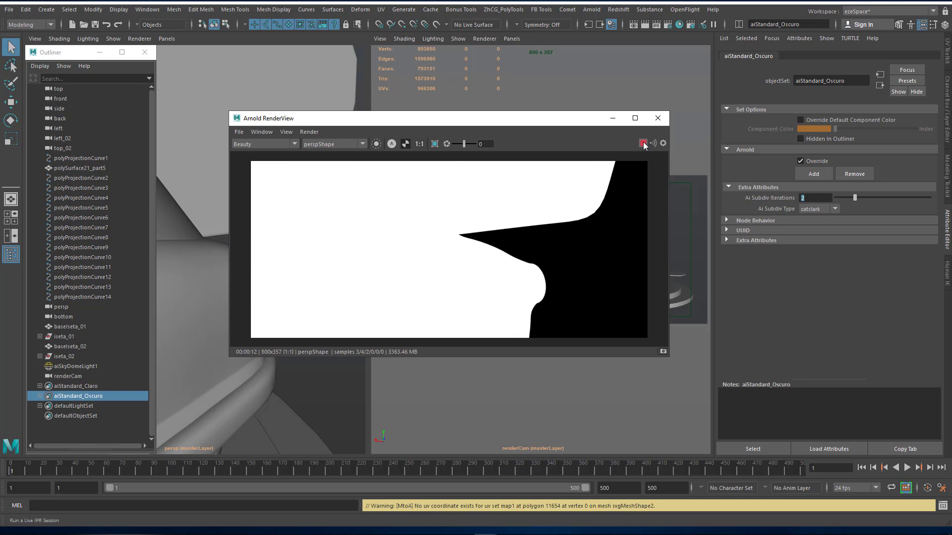
pyautogui.click(391, 145)
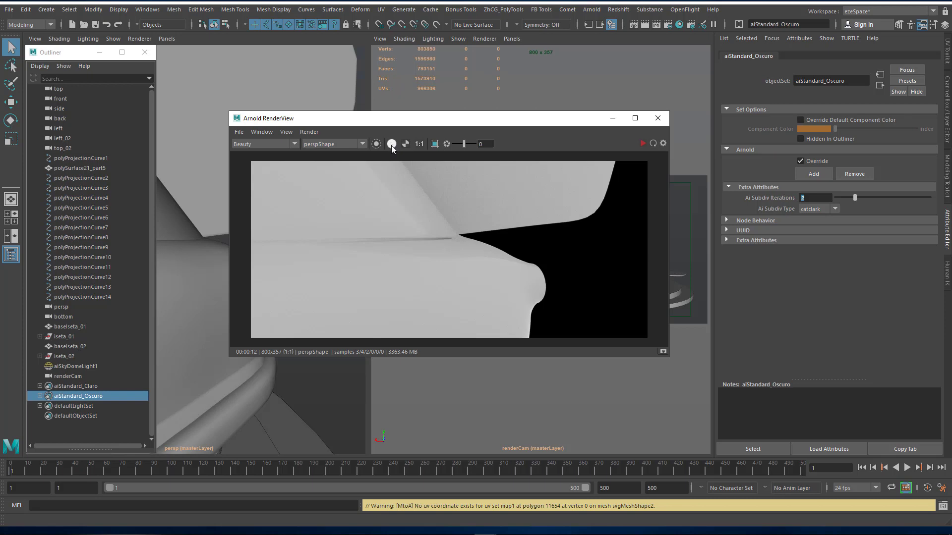
# - Enable Isolate Selected in Arnold RenderView and render from the renderCamShape camera
pyautogui.click(377, 144)
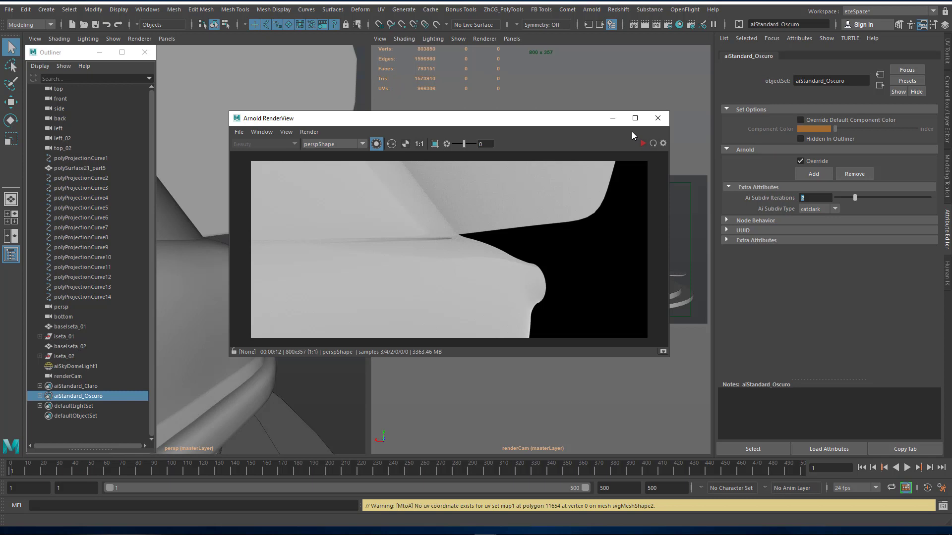
pyautogui.click(612, 120)
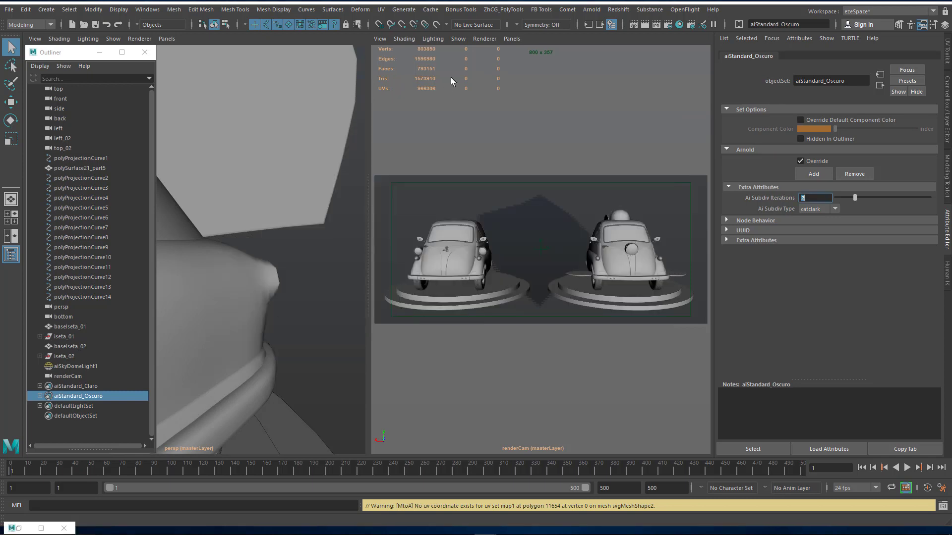
pyautogui.click(19, 530)
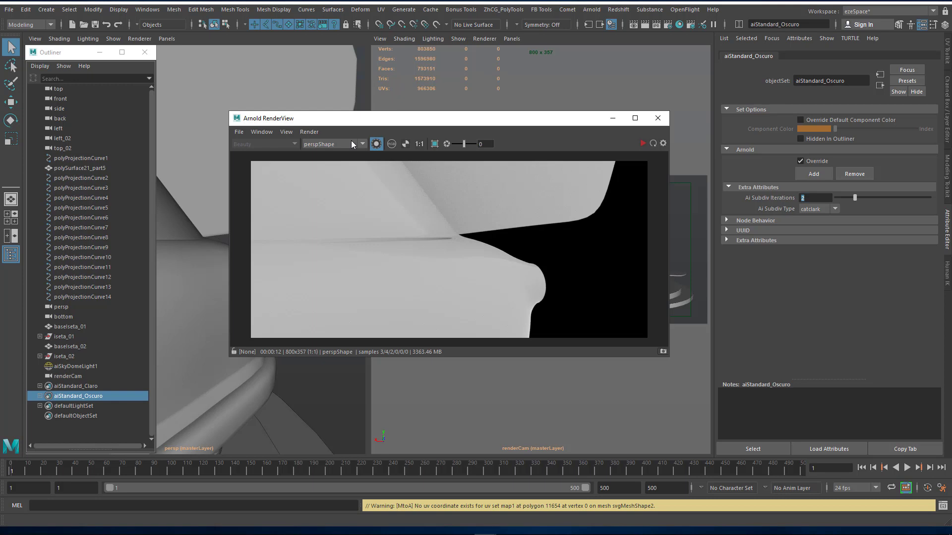
pyautogui.click(342, 144)
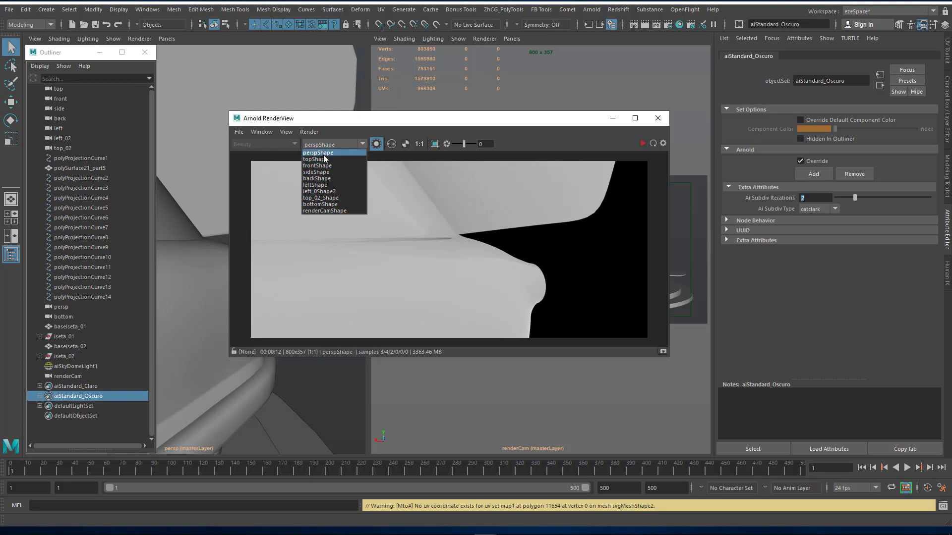
pyautogui.click(326, 211)
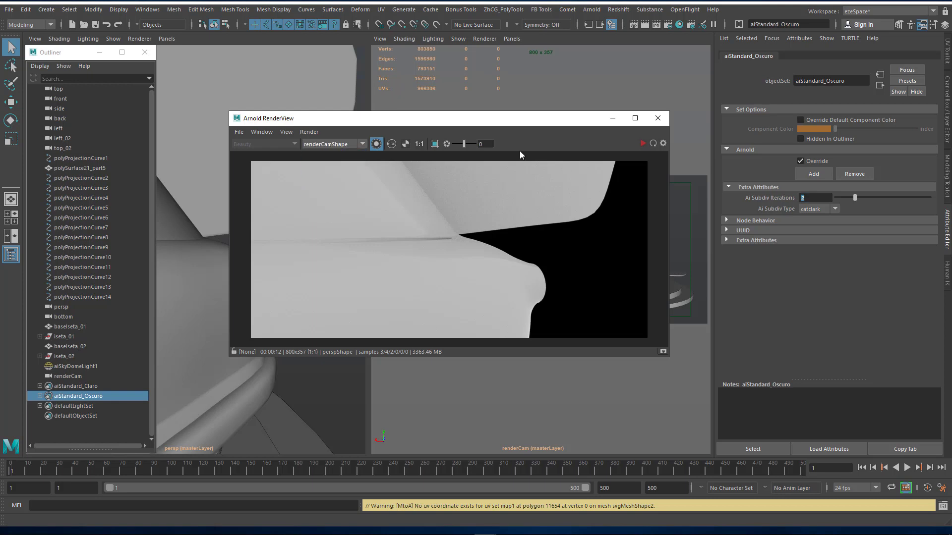
pyautogui.click(643, 144)
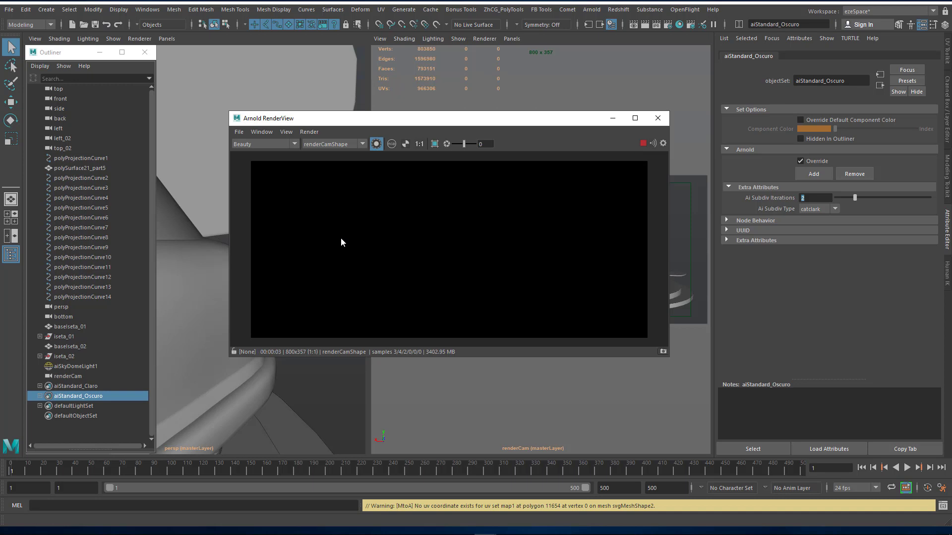
# - Select the aiStandard_Claro set and open the Render Settings and Render Setup windows, moving Render Setup clear of the RenderView controls
pyautogui.click(63, 387)
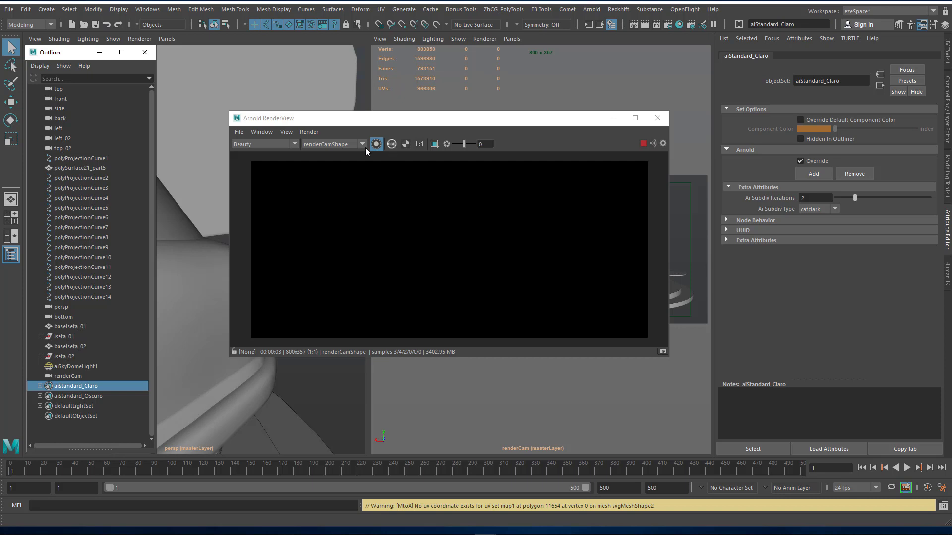
pyautogui.click(669, 28)
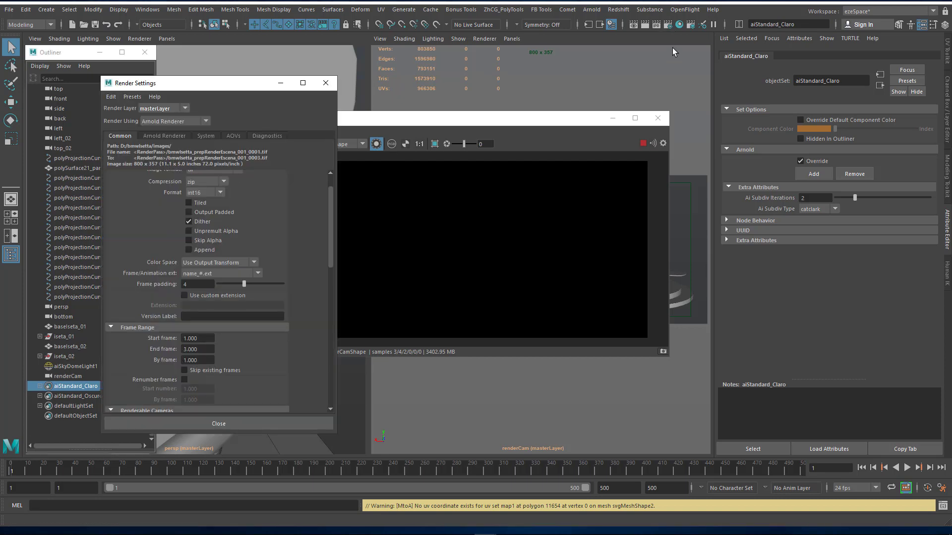
pyautogui.click(694, 25)
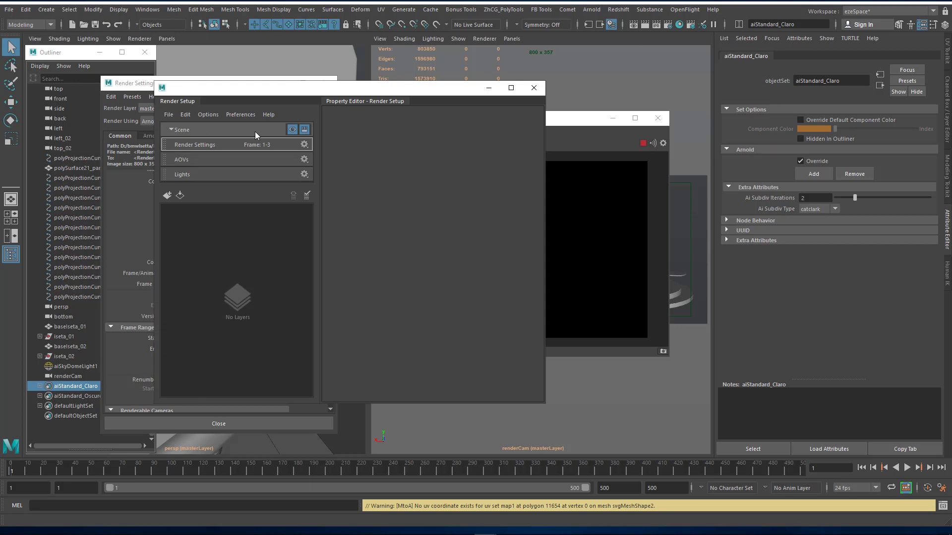
pyautogui.moveTo(436, 90); pyautogui.dragTo(374, 222)
# - Turn off Isolate Selected in Arnold RenderView and view the ambientOcclusion pass before returning to Beauty
pyautogui.click(376, 144)
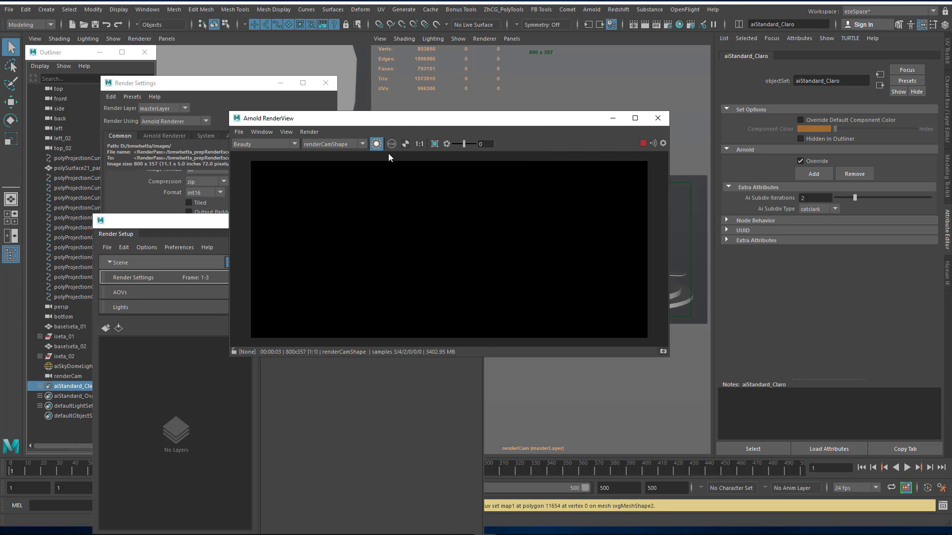
pyautogui.click(377, 144)
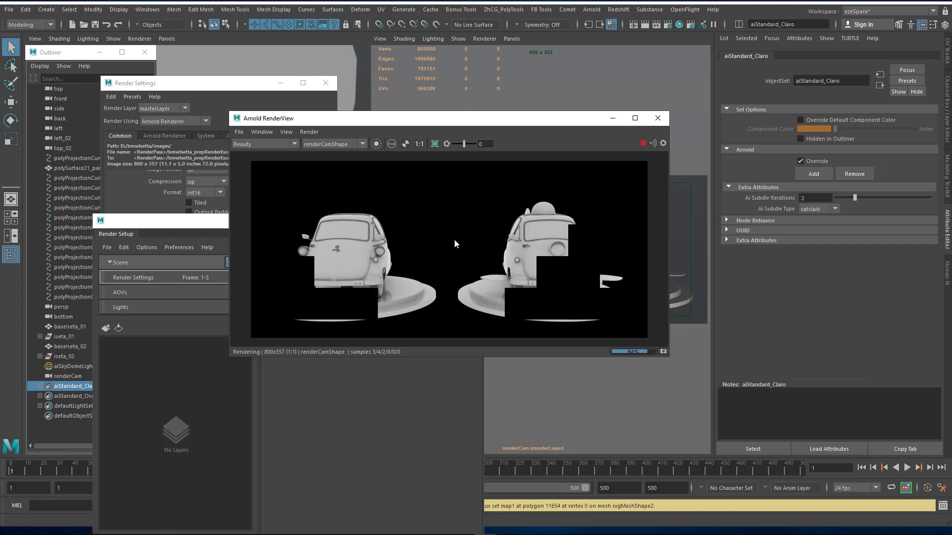
pyautogui.click(254, 142)
pyautogui.click(257, 159)
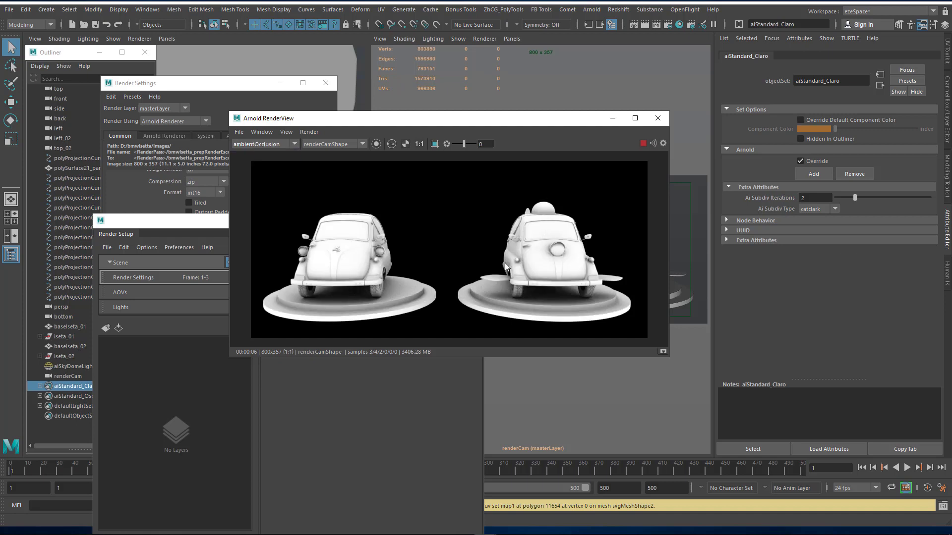
pyautogui.click(273, 143)
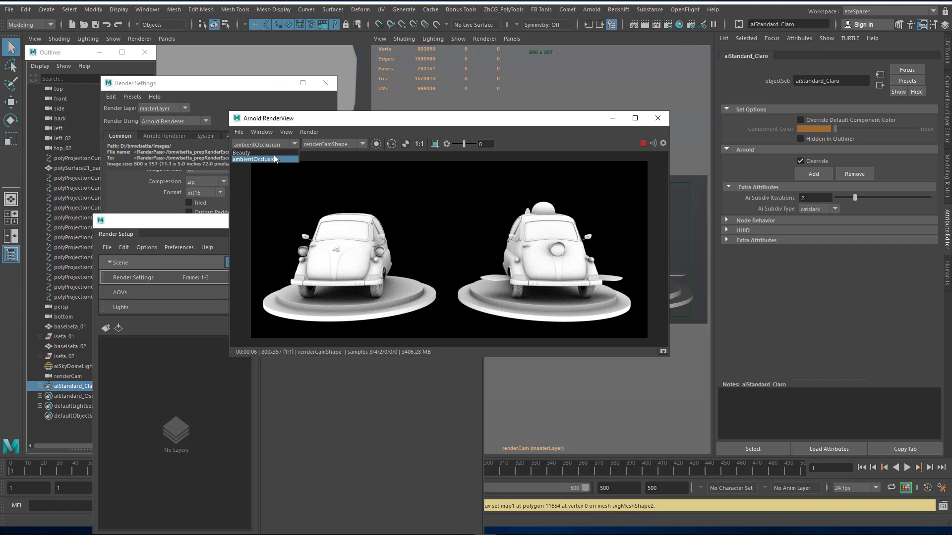
pyautogui.click(274, 154)
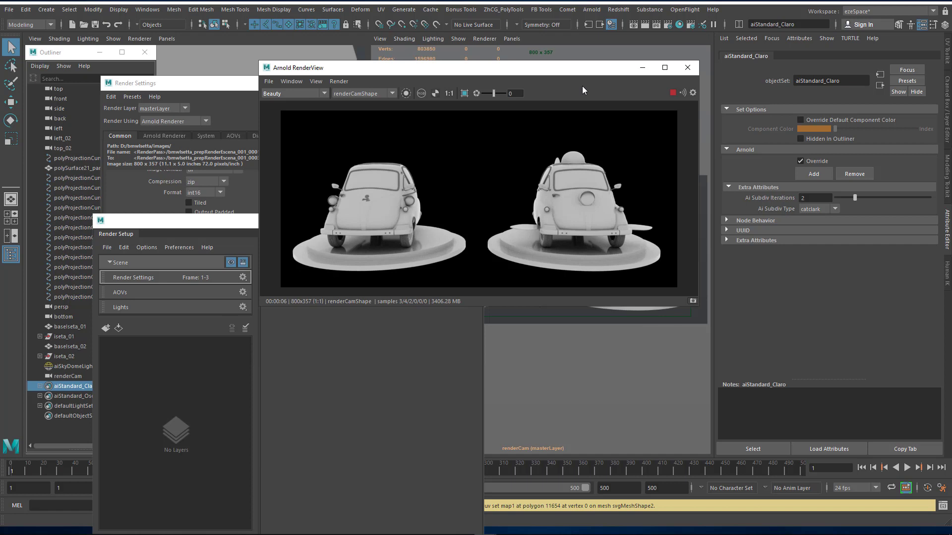
# - Stop the live render and rearrange the RenderView, Render Setup and Render Settings windows to uncover the viewports
pyautogui.click(671, 93)
pyautogui.moveTo(576, 73); pyautogui.dragTo(659, 331)
pyautogui.moveTo(205, 218); pyautogui.dragTo(319, 212)
pyautogui.moveTo(223, 84); pyautogui.dragTo(537, 144)
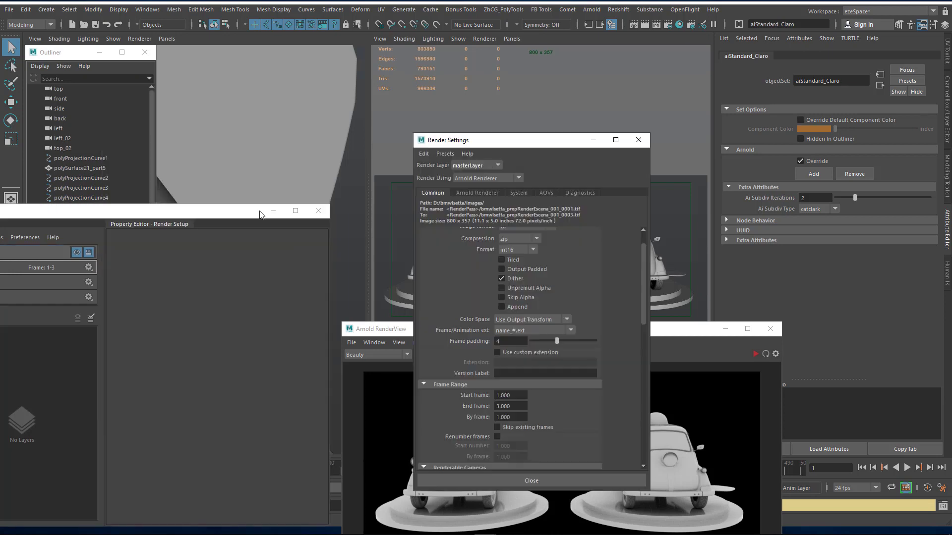
# - Minimize Render Setup, frame both cars in the perspective view using iseta_01, and switch the side panel to the Channel Box
pyautogui.click(273, 210)
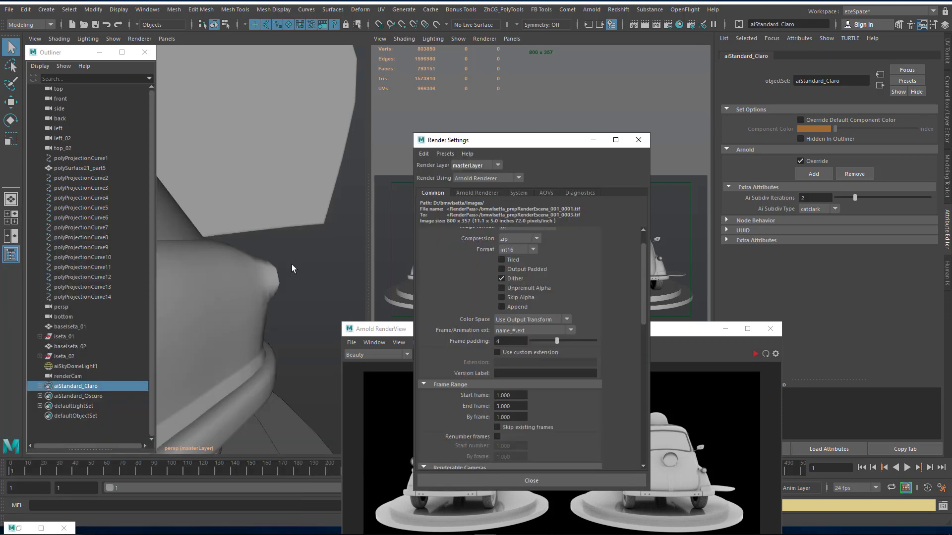
pyautogui.keyDown('alt'); pyautogui.moveTo(230, 198); pyautogui.dragTo(206, 223, button='right'); pyautogui.keyUp('alt')
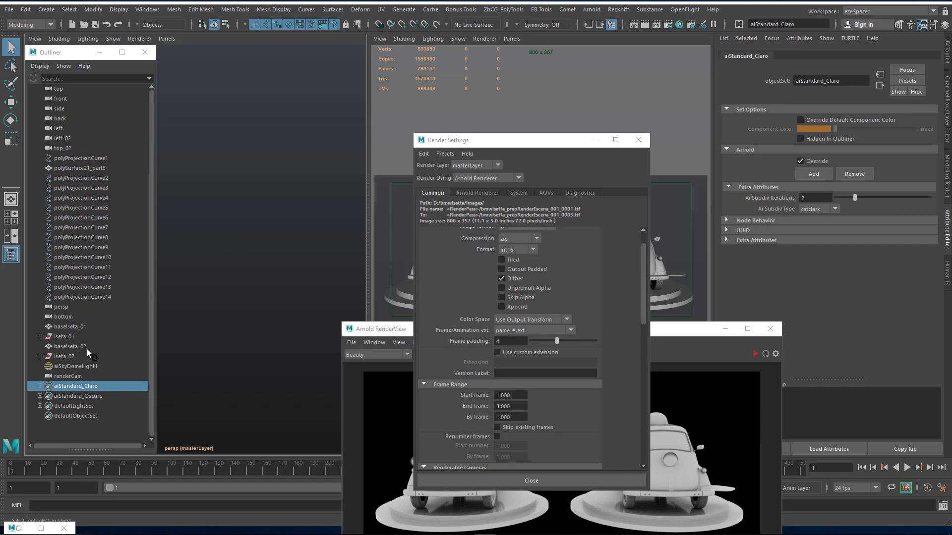
pyautogui.click(72, 338)
pyautogui.press('f')
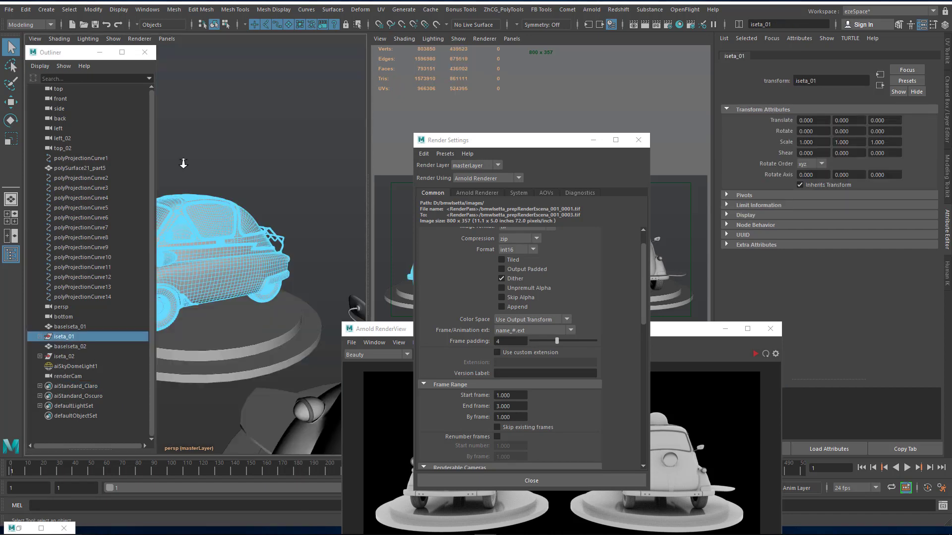
pyautogui.keyDown('alt'); pyautogui.moveTo(280, 303); pyautogui.dragTo(402, 283, button='right'); pyautogui.keyUp('alt')
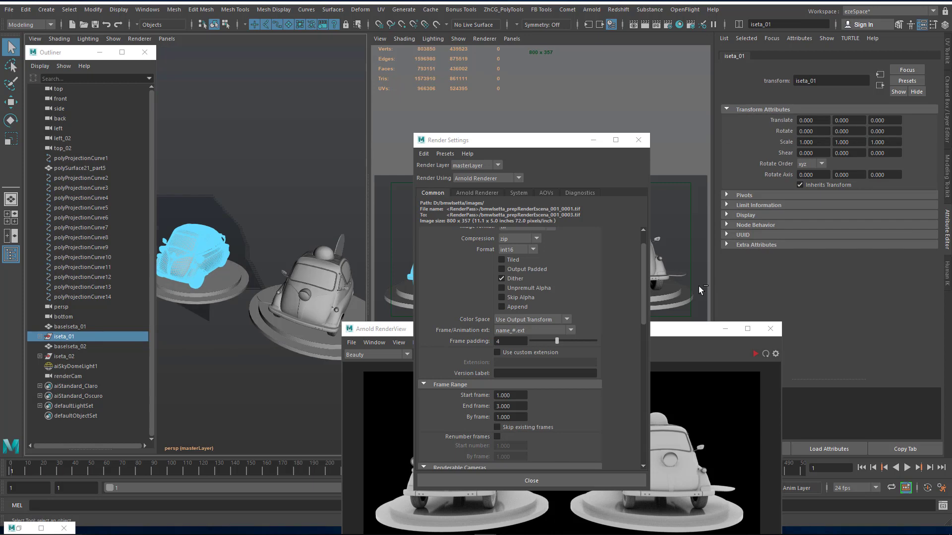
pyautogui.hotkey('ctrl', 'a')
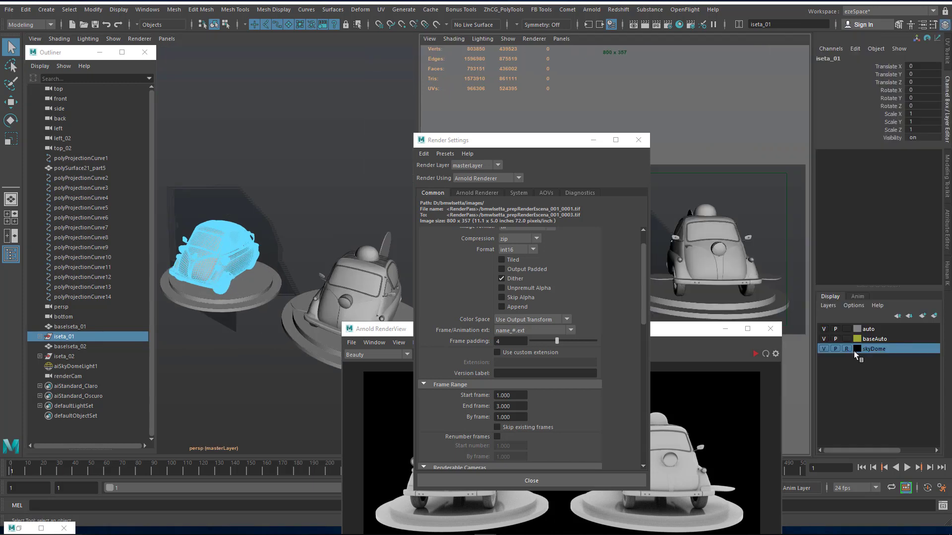
pyautogui.click(314, 204)
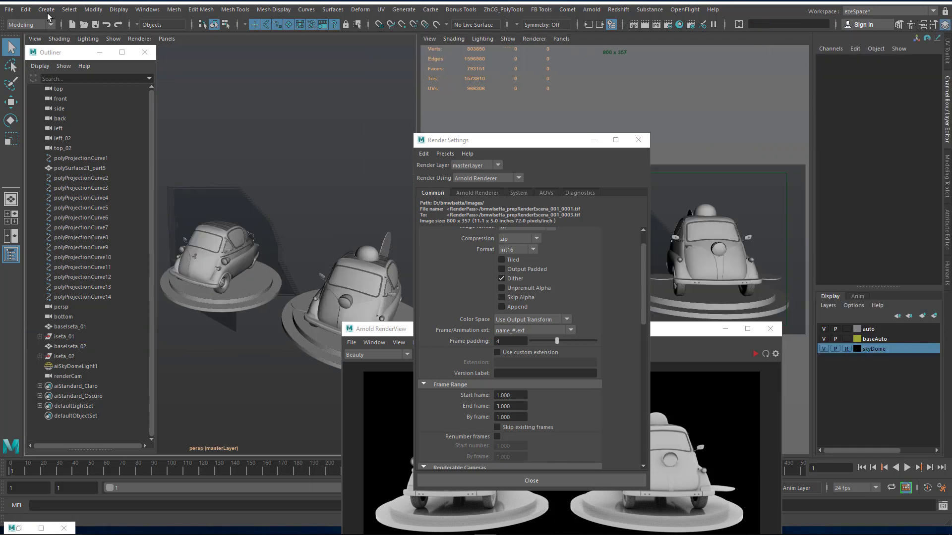
# - Create a Maya directional light and move it above the cars to about X -26.8, Y 56.9, Z -2.1
pyautogui.click(591, 9)
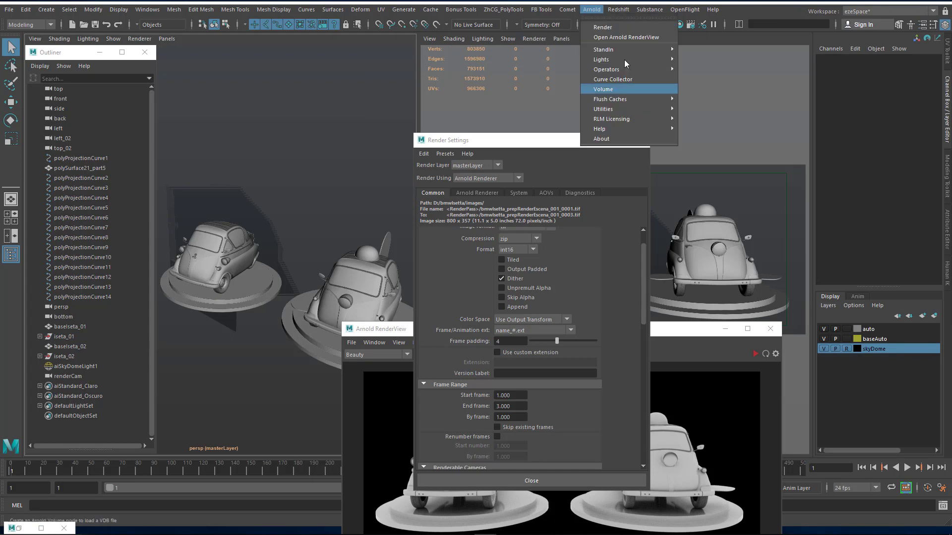
pyautogui.moveTo(623, 59)
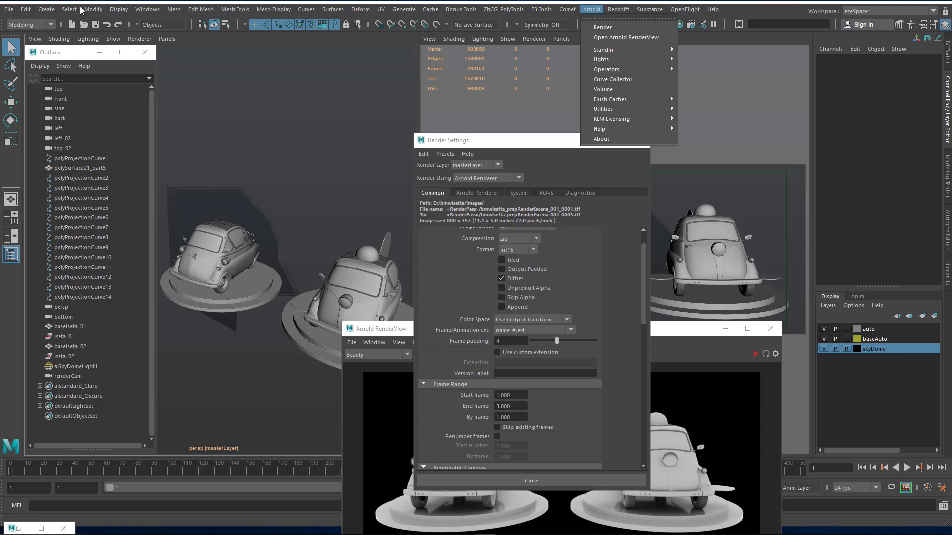
pyautogui.moveTo(46, 9)
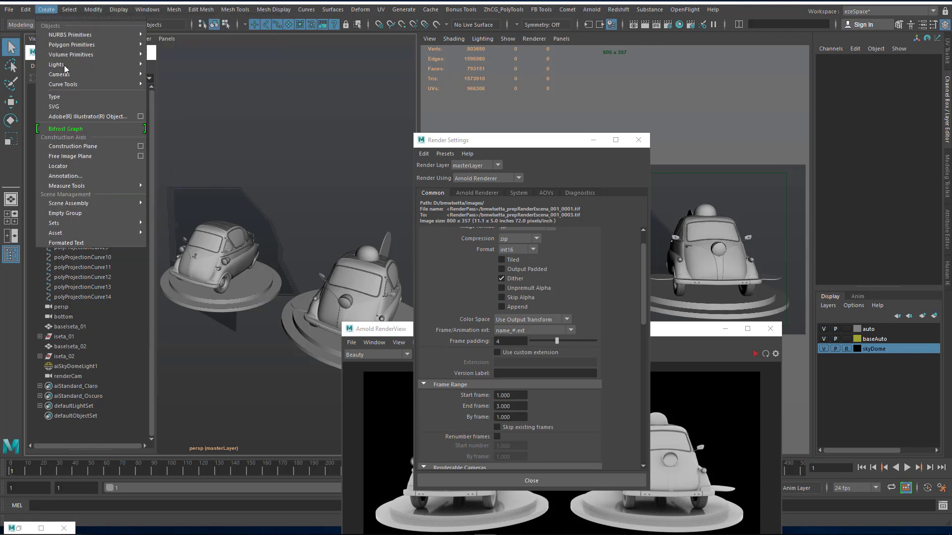
pyautogui.moveTo(74, 65)
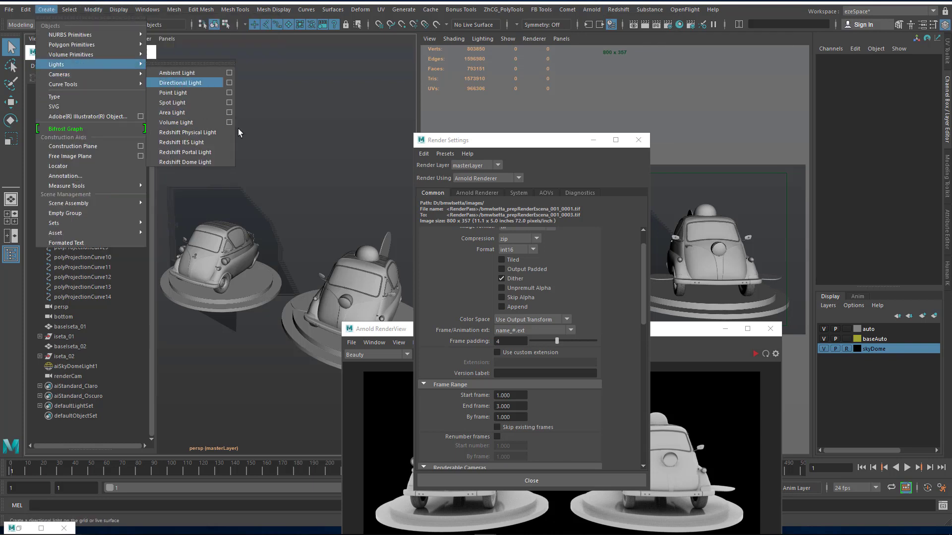
pyautogui.click(183, 83)
pyautogui.press('w')
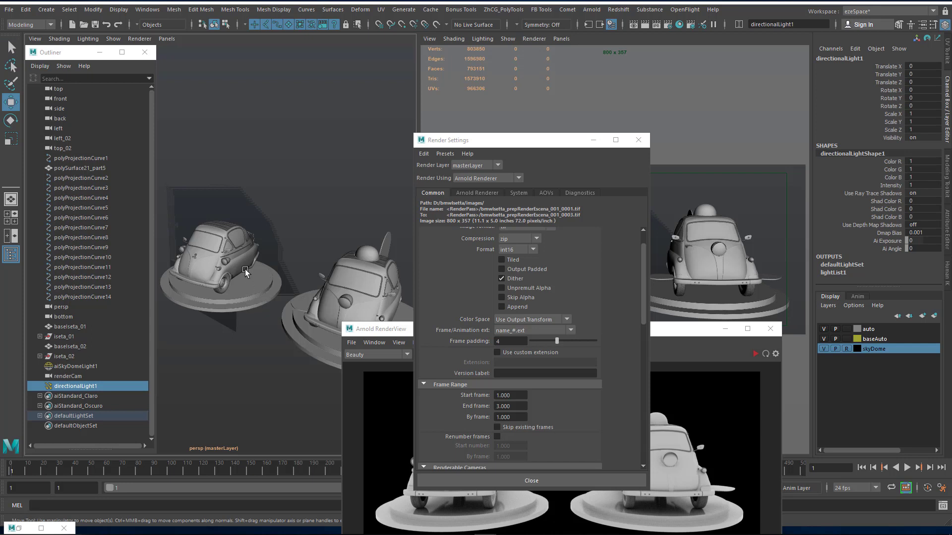
pyautogui.press('v')
pyautogui.moveTo(255, 269); pyautogui.dragTo(256, 189, button='middle')
# - Display manipulators in the perspective view and rotate the directional light to about X -51.9, Y 1, Z 10
pyautogui.press('e')
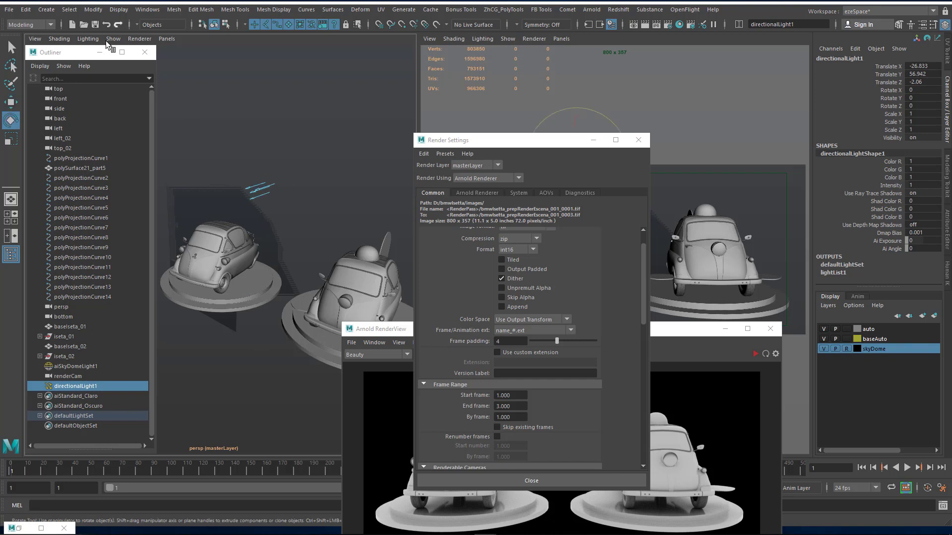
pyautogui.click(113, 39)
pyautogui.click(133, 431)
pyautogui.moveTo(250, 210)
pyautogui.mouseDown()
pyautogui.moveTo(242, 193)
pyautogui.moveTo(246, 214)
pyautogui.moveTo(263, 198)
pyautogui.mouseUp()
# - Rearrange the Arnold RenderView and Render Settings windows to uncover the perspective and renderCam viewports
pyautogui.click(681, 336)
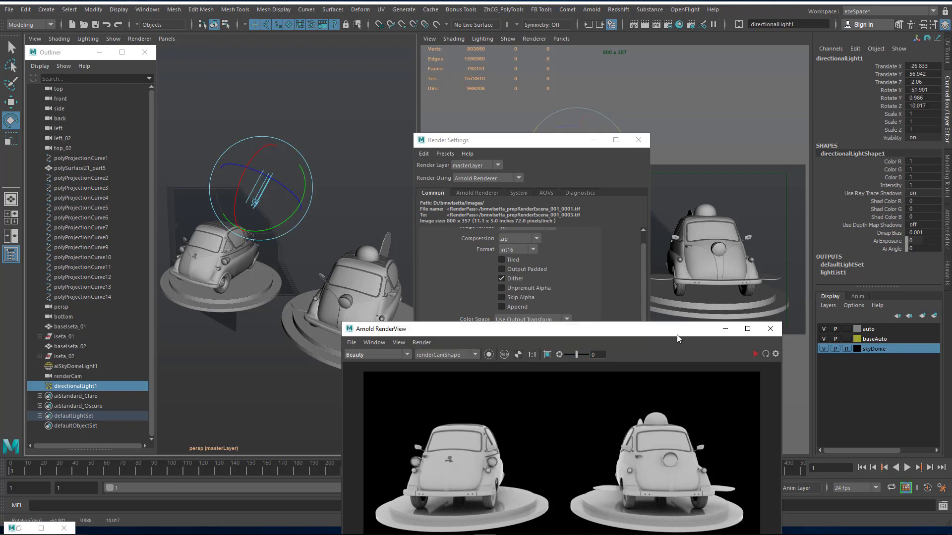
pyautogui.moveTo(660, 215); pyautogui.dragTo(659, 248)
pyautogui.moveTo(527, 146); pyautogui.dragTo(656, 260)
pyautogui.moveTo(478, 242); pyautogui.dragTo(465, 391)
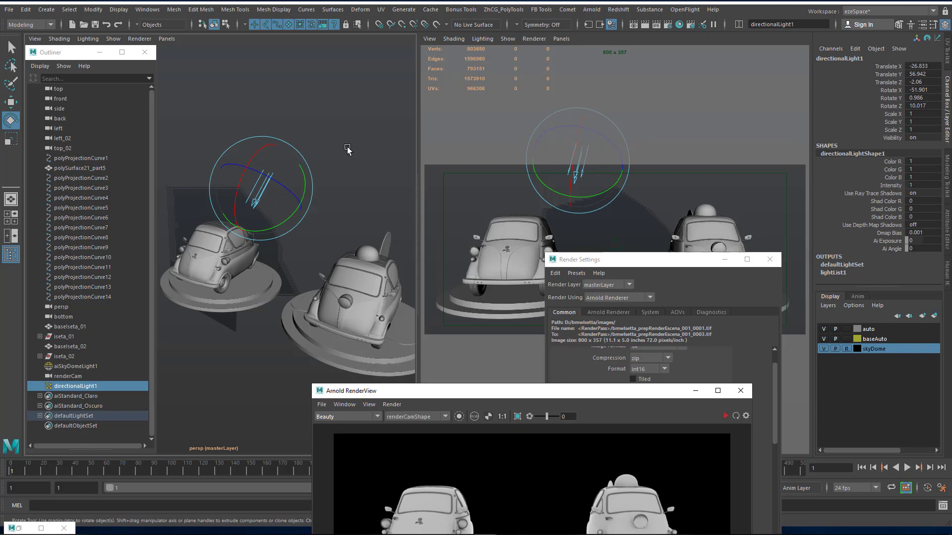
# - Create a polygon plane at the origin and scale it uniformly to about 304.5 as a ground
pyautogui.keyDown('shift'); pyautogui.moveTo(346, 149); pyautogui.dragTo(293, 127, button='right'); pyautogui.keyUp('shift')
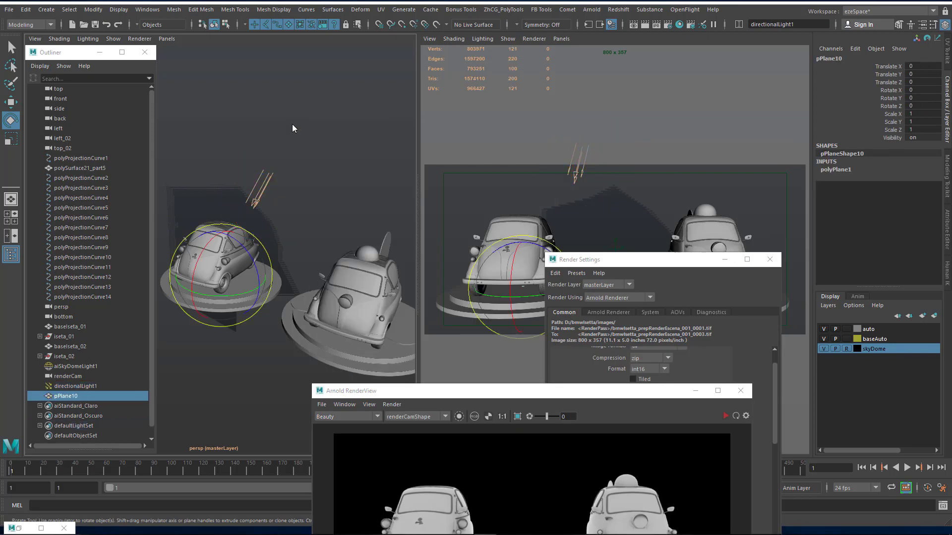
pyautogui.press('r')
pyautogui.moveTo(220, 275); pyautogui.dragTo(585, 82)
pyautogui.keyDown('alt'); pyautogui.moveTo(295, 209); pyautogui.dragTo(300, 195); pyautogui.keyUp('alt')
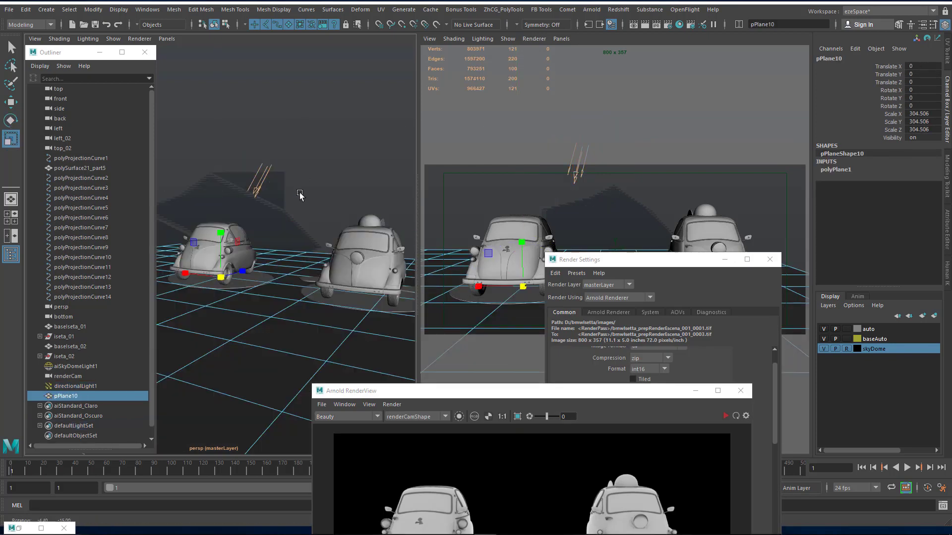
# - Lower the ground plane to about -3.25 in Y so it sits beneath the car bases
pyautogui.press('w')
pyautogui.moveTo(220, 231); pyautogui.dragTo(220, 232)
pyautogui.keyDown('alt'); pyautogui.moveTo(287, 243); pyautogui.dragTo(296, 247); pyautogui.keyUp('alt')
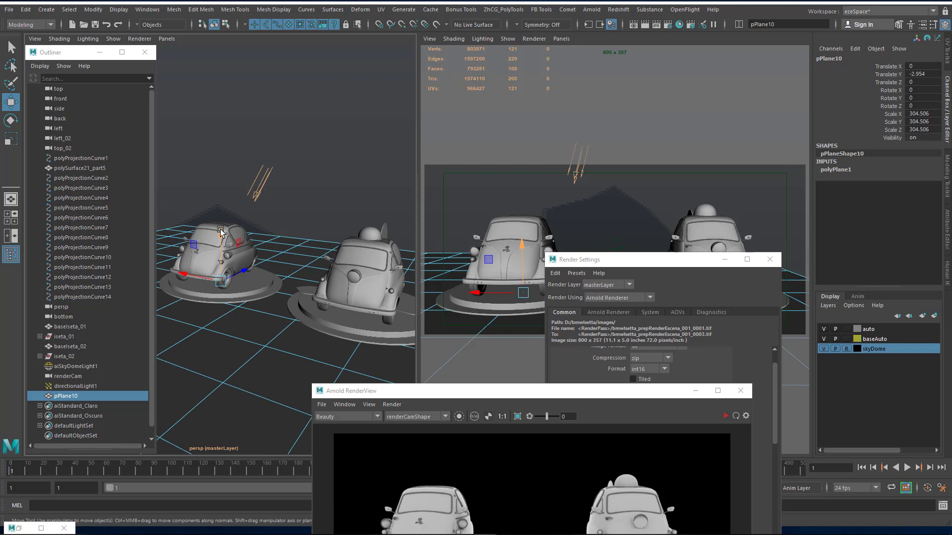
pyautogui.moveTo(220, 232)
pyautogui.mouseDown()
pyautogui.moveTo(270, 236)
pyautogui.moveTo(222, 236)
pyautogui.mouseUp()
pyautogui.hotkey('ctrl', 'z')
pyautogui.moveTo(285, 243)
pyautogui.keyDown('alt'); pyautogui.mouseDown()
pyautogui.moveTo(239, 244)
pyautogui.moveTo(271, 253)
pyautogui.mouseUp(); pyautogui.keyUp('alt')
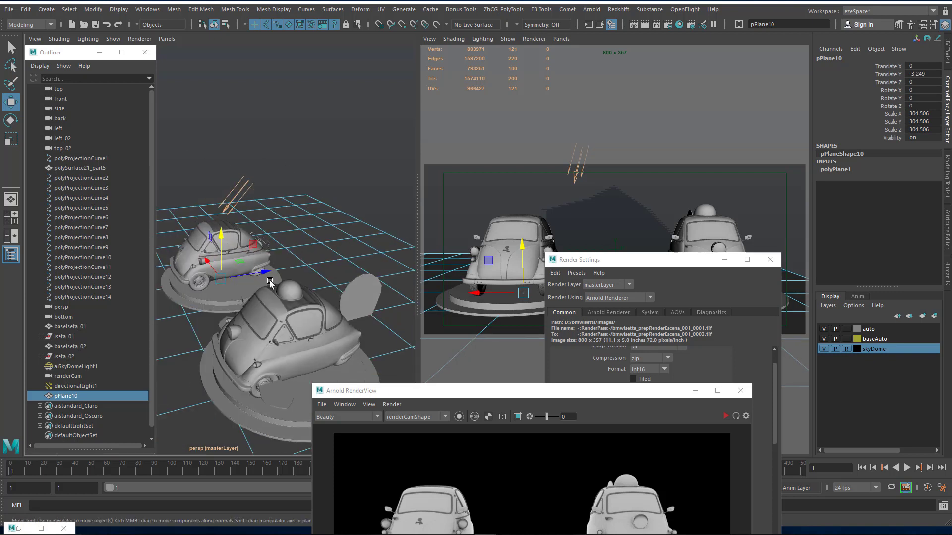
# - Set the ground plane's X, Y and Z scale to 1000, freeze its transformations and delete its history
pyautogui.press('r')
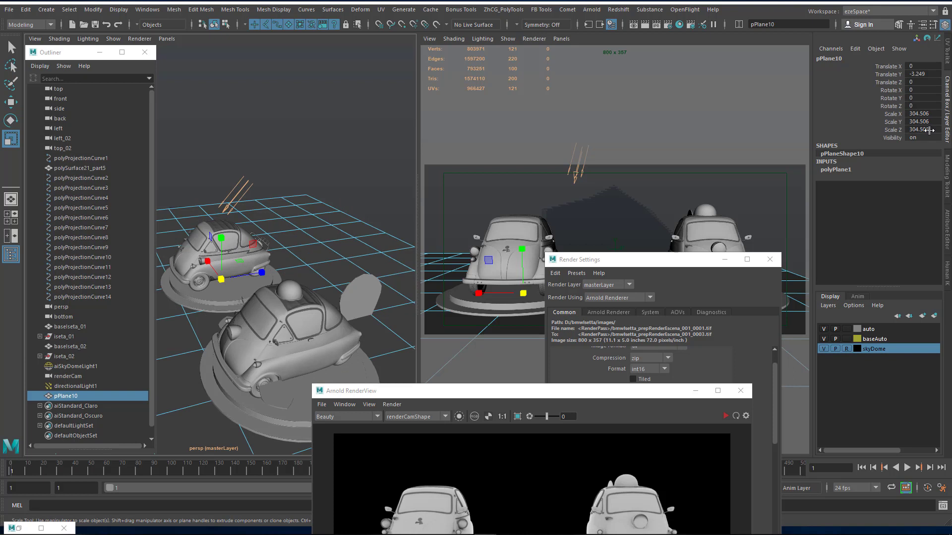
pyautogui.moveTo(922, 113); pyautogui.dragTo(929, 130)
pyautogui.write('1000')
pyautogui.press('Return')
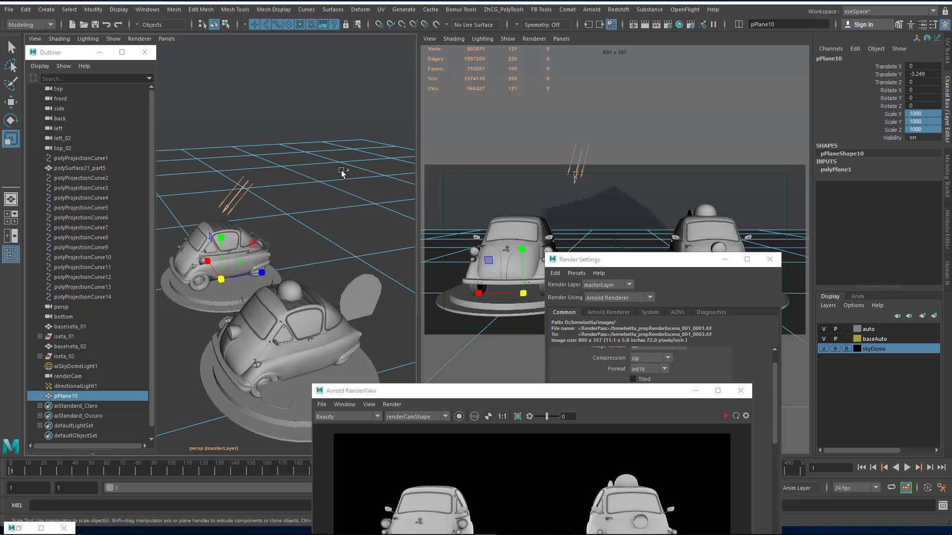
pyautogui.hotkey('alt', 'shift', 'd')
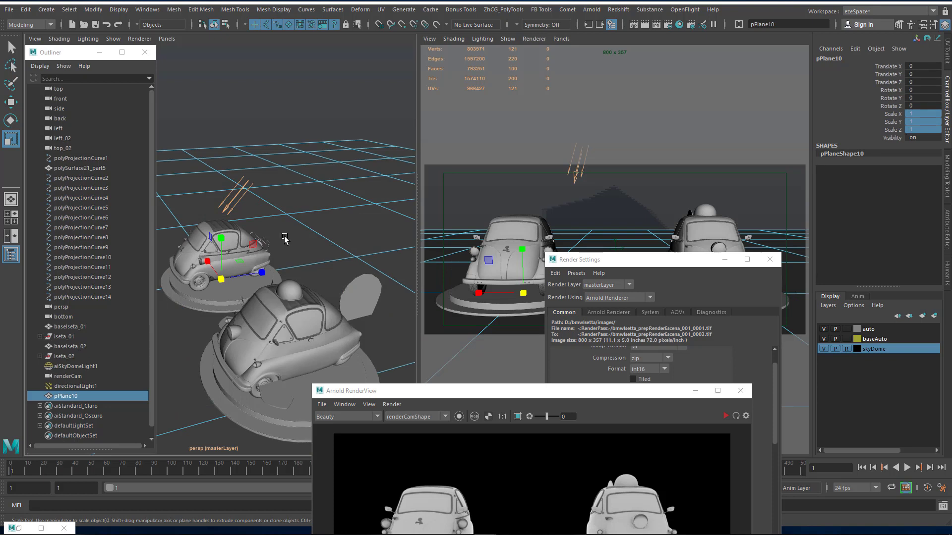
# - Select the directional light, test-render the scene live in Arnold RenderView, and arrange RenderView and Render Settings side by side
pyautogui.click(240, 195)
pyautogui.moveTo(545, 396); pyautogui.dragTo(498, 139)
pyautogui.click(679, 158)
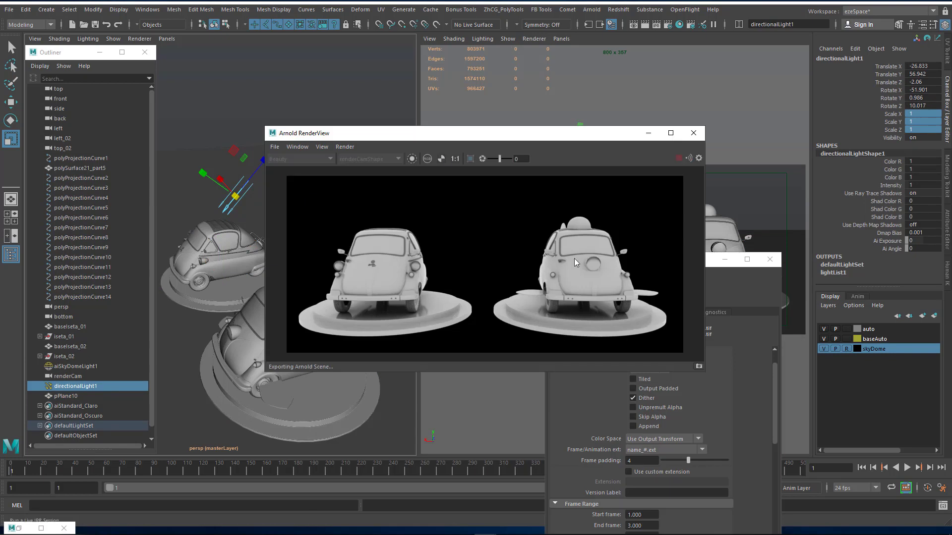
pyautogui.click(712, 264)
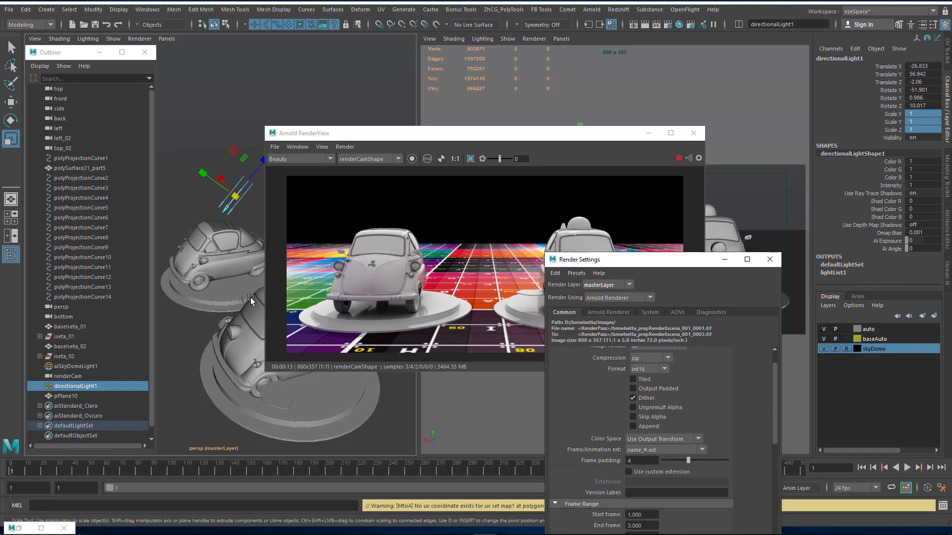
pyautogui.moveTo(619, 259); pyautogui.dragTo(752, 143)
pyautogui.moveTo(598, 142); pyautogui.dragTo(573, 141)
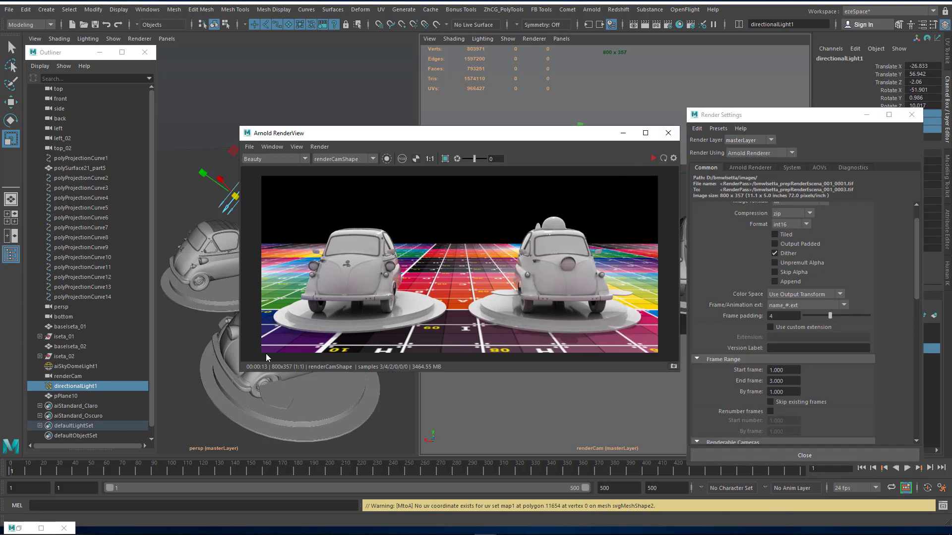
# - Assign the aiStandardSurface2 material to the ground plane
pyautogui.click(173, 338)
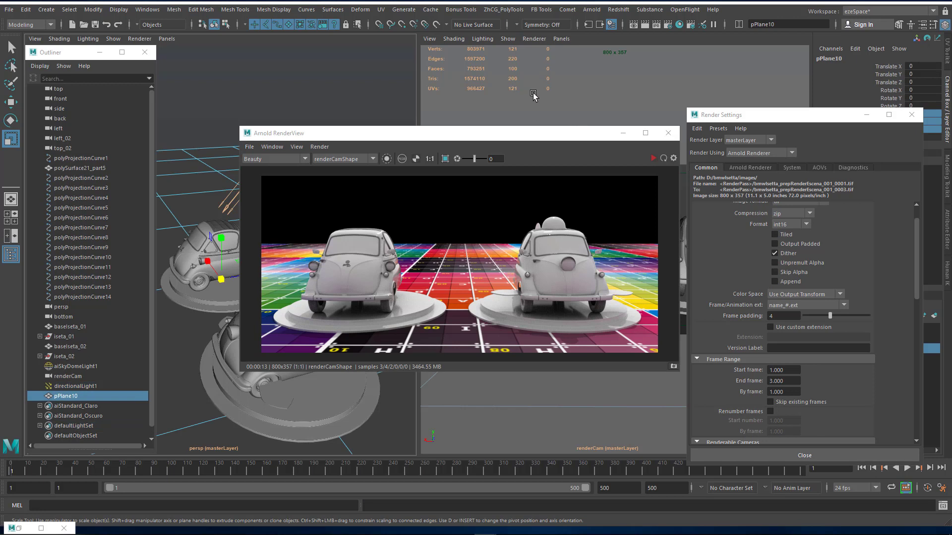
pyautogui.moveTo(533, 94); pyautogui.dragTo(612, 366, button='right')
pyautogui.moveTo(623, 465); pyautogui.dragTo(623, 415, button='right')
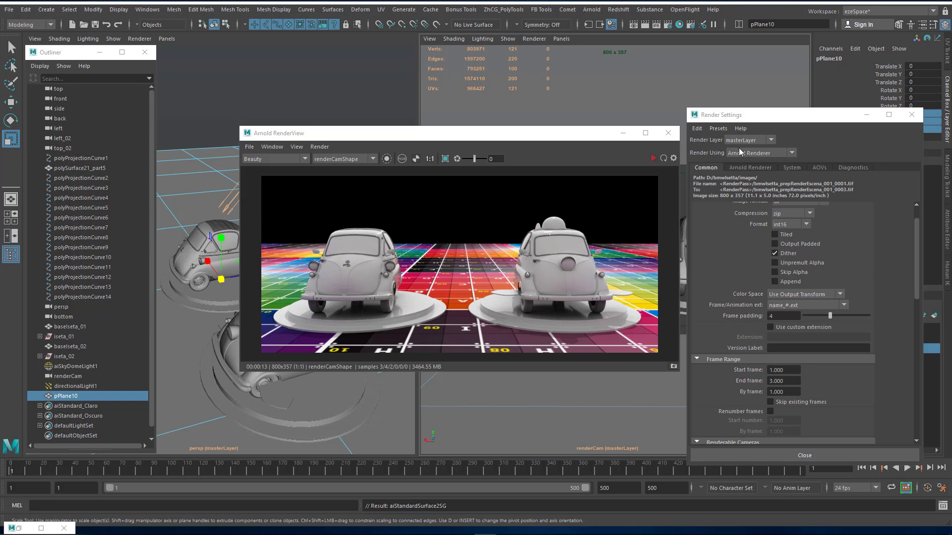
# - Enable Progressive Render in the Arnold sampling settings and restart the live render
pyautogui.click(750, 168)
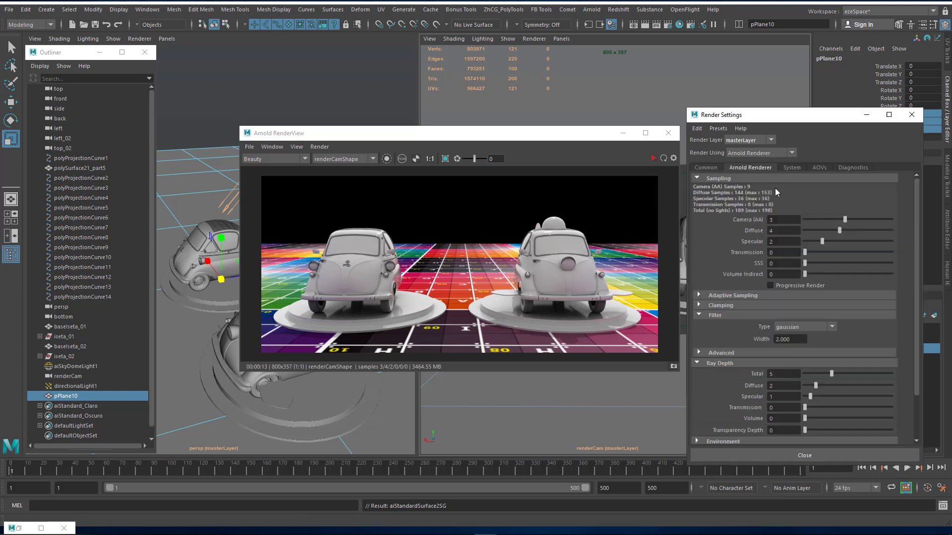
pyautogui.click(791, 285)
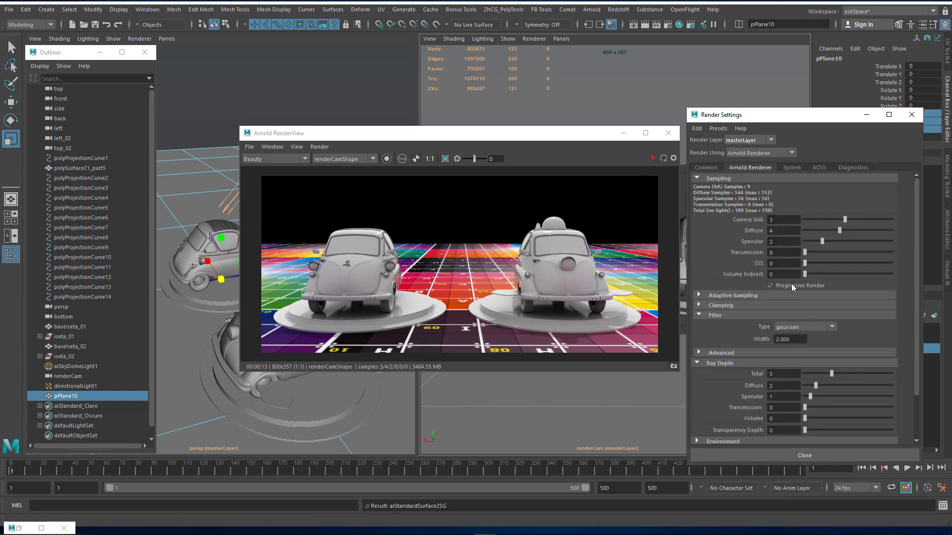
pyautogui.click(652, 158)
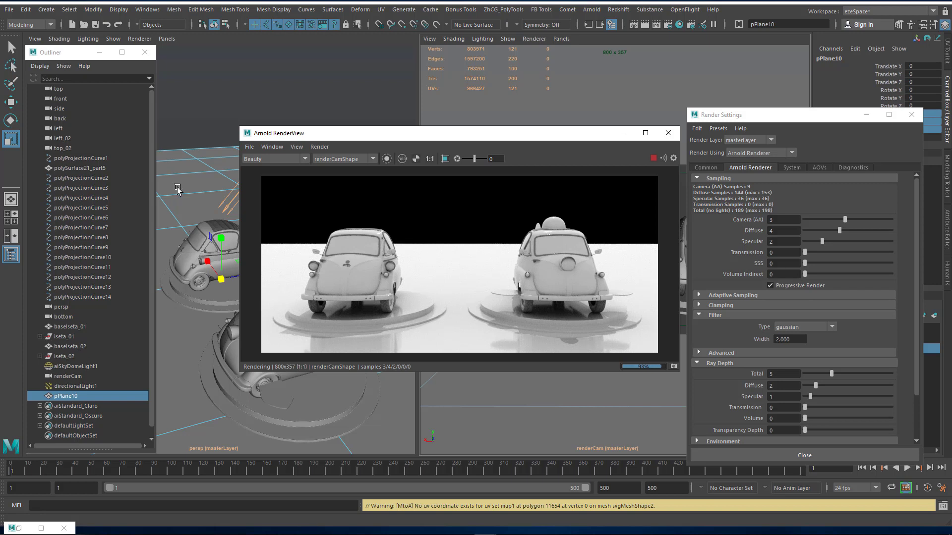
# - Move RenderView clear of the perspective viewport and assign the aiStandardSurface1 material to the ground plane
pyautogui.moveTo(189, 185); pyautogui.dragTo(230, 169, button='right')
pyautogui.moveTo(296, 138); pyautogui.dragTo(466, 56)
pyautogui.moveTo(320, 180); pyautogui.dragTo(404, 488, button='right')
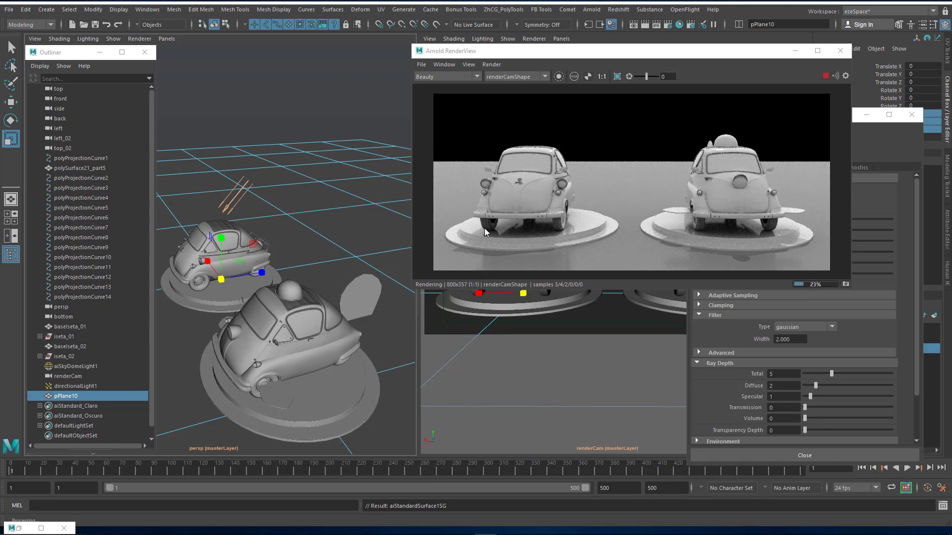
# - Select the directional light, display the Attribute Editor, and move RenderView and Render Settings clear of it
pyautogui.click(236, 197)
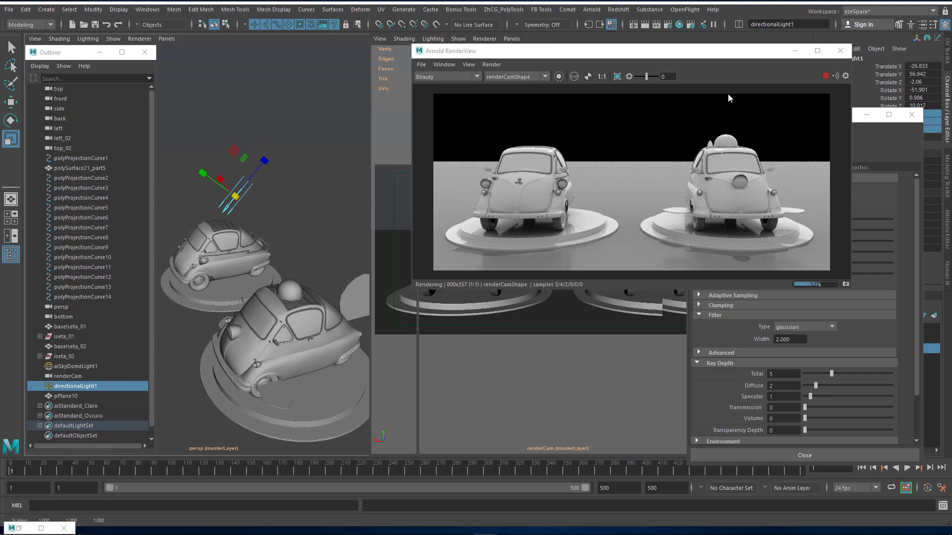
pyautogui.hotkey('ctrl', 'a')
pyautogui.moveTo(714, 53); pyautogui.dragTo(525, 56)
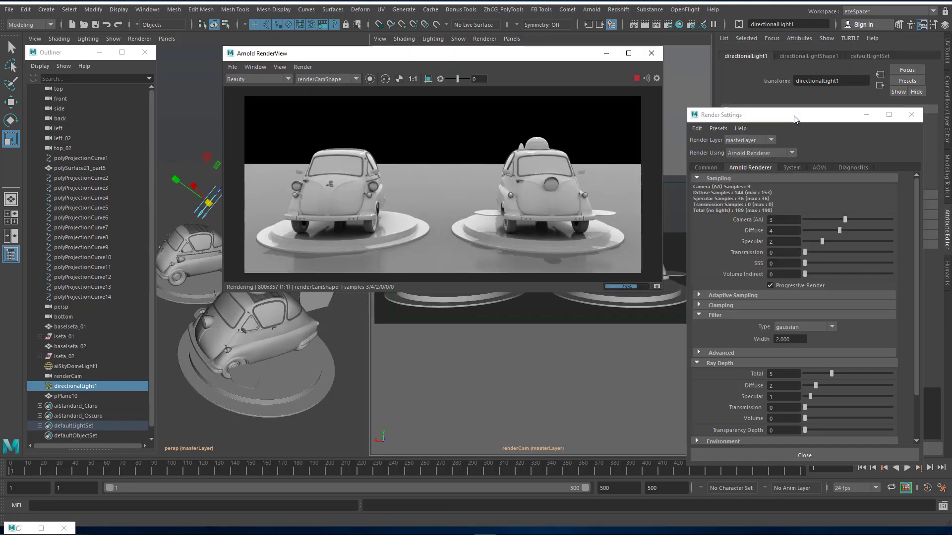
pyautogui.moveTo(793, 119); pyautogui.dragTo(594, 248)
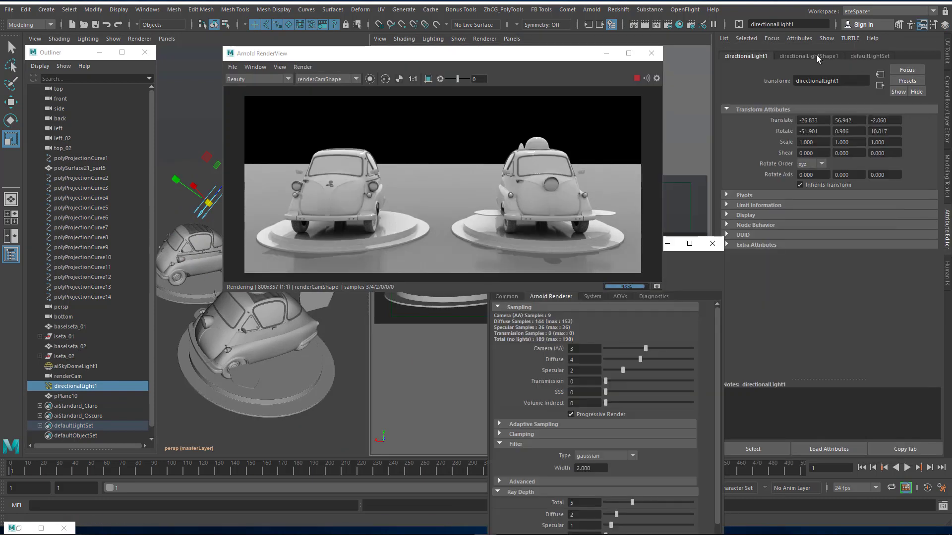
# - Turn on Use Color Temperature in the Arnold attributes of directionalLightShape1
pyautogui.click(816, 55)
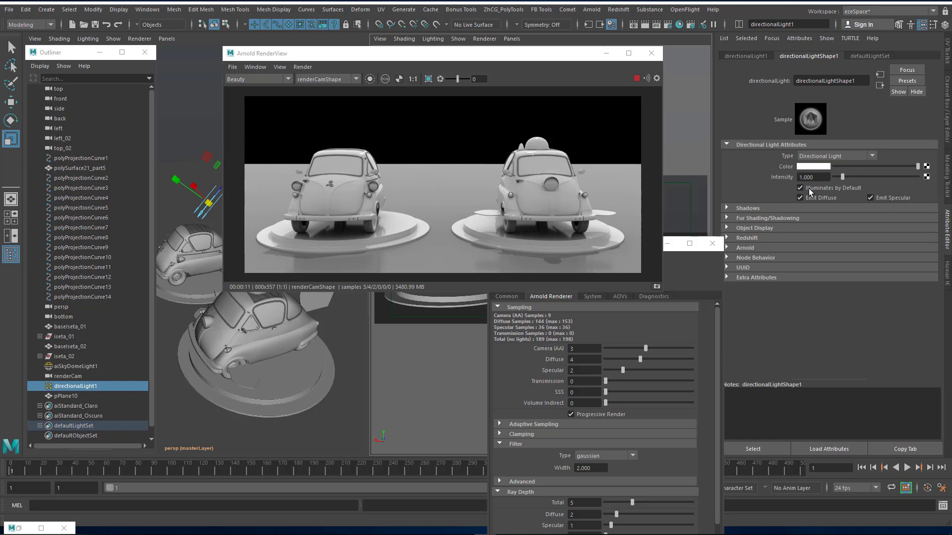
pyautogui.click(750, 248)
pyautogui.click(798, 260)
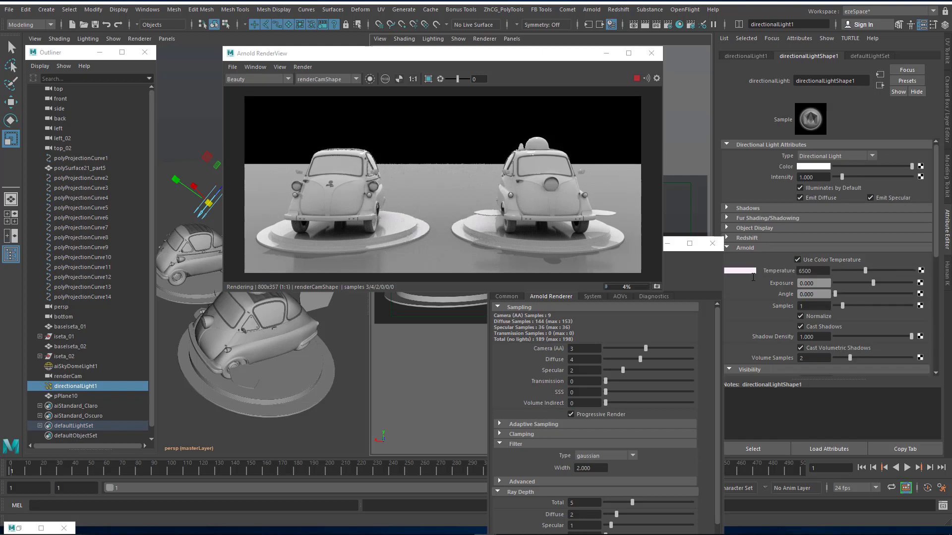
# - Try a color temperature of 5000 on the directional light and settle on 5500
pyautogui.moveTo(753, 277); pyautogui.dragTo(733, 265)
pyautogui.write('5000')
pyautogui.press('Return')
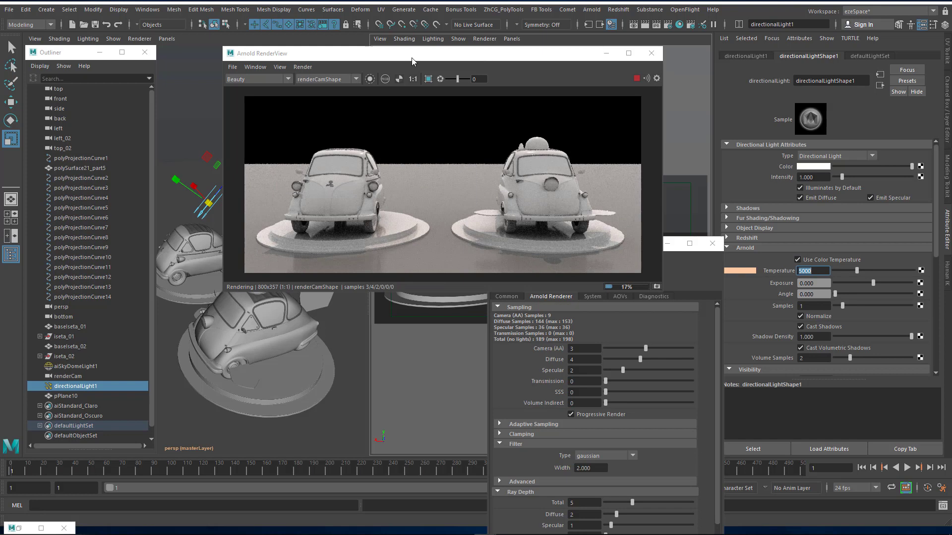
pyautogui.moveTo(481, 54); pyautogui.dragTo(552, 54)
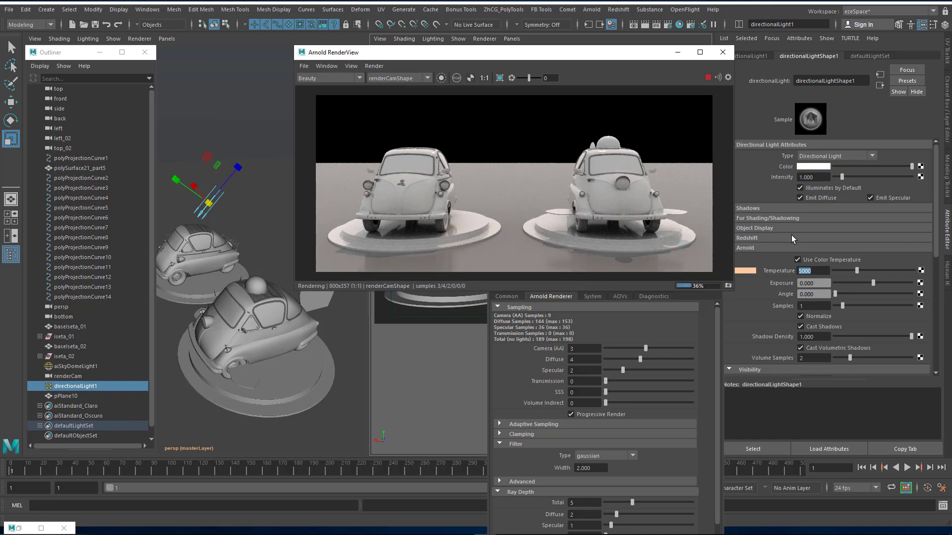
pyautogui.write('5500')
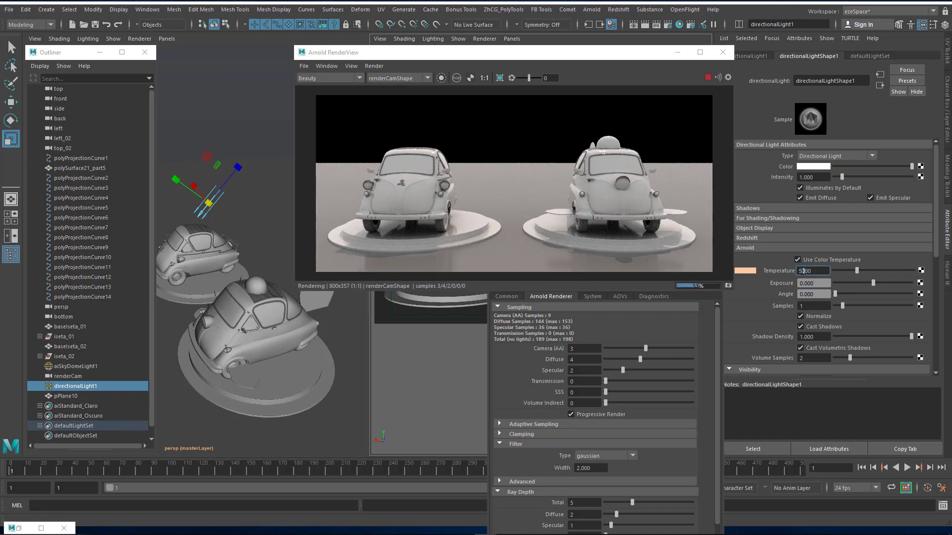
pyautogui.press('Return')
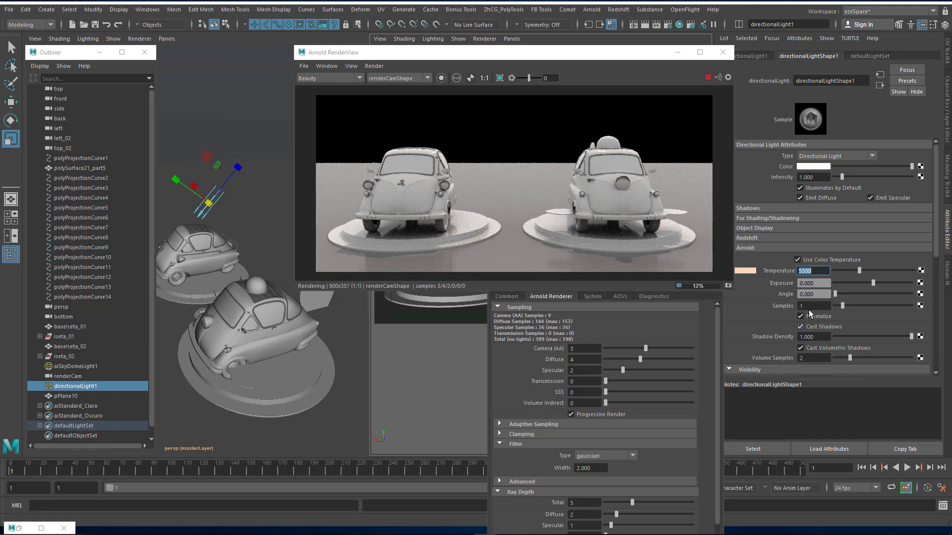
# - Set the directional light's Arnold samples to 2
pyautogui.press('Tab')
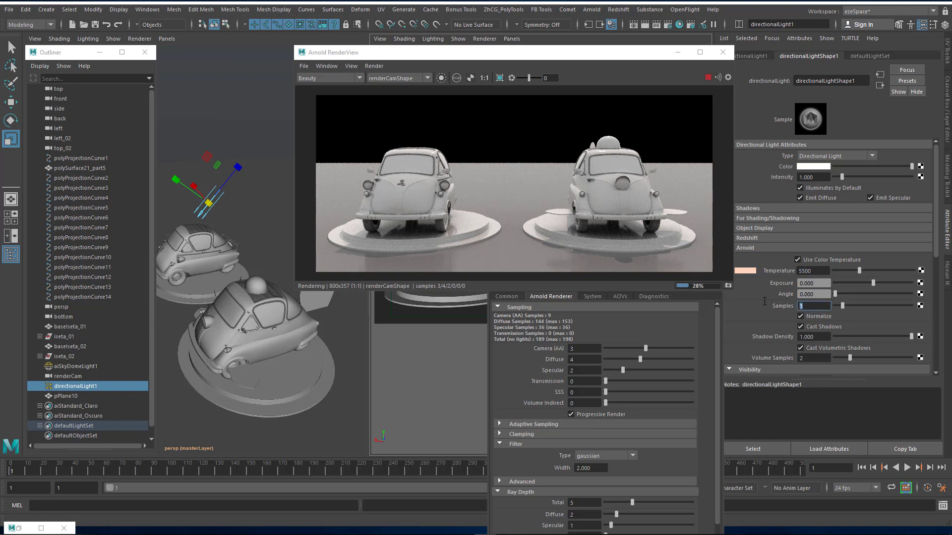
pyautogui.write('2')
pyautogui.press('Return')
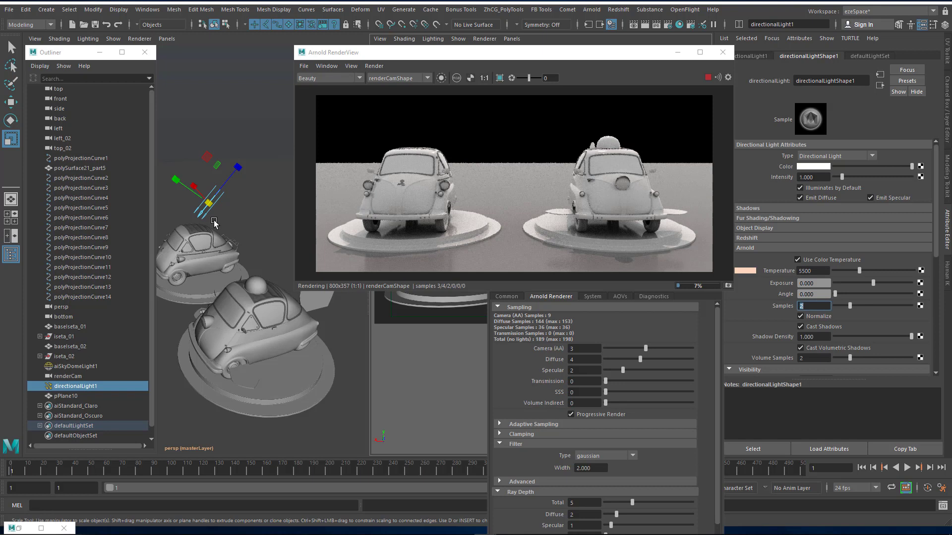
# - Rotate the directional light with the Rotate tool to change the direction of light across both cars
pyautogui.write('e')
pyautogui.keyDown('alt'); pyautogui.moveTo(208, 222); pyautogui.dragTo(233, 218); pyautogui.keyUp('alt')
pyautogui.press('e')
pyautogui.moveTo(232, 172); pyautogui.dragTo(204, 185)
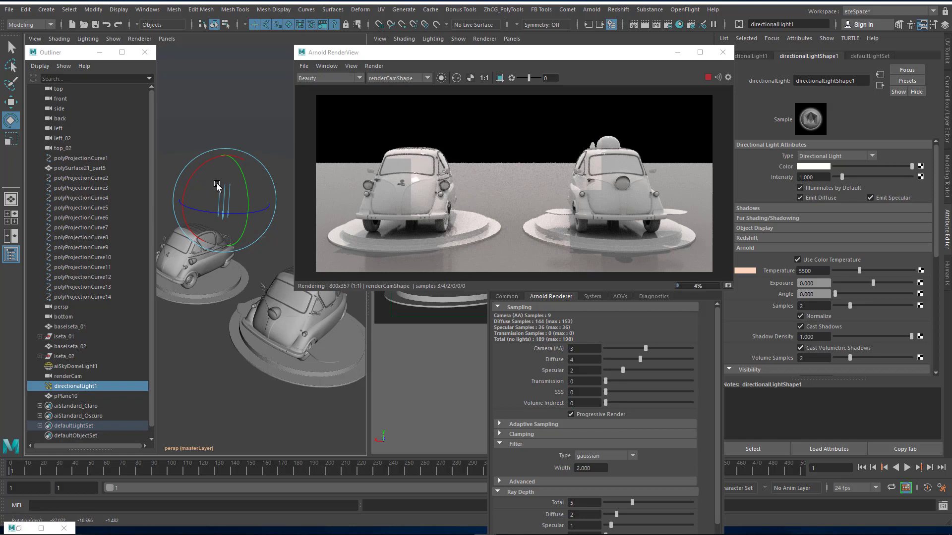
pyautogui.moveTo(213, 198); pyautogui.dragTo(244, 208)
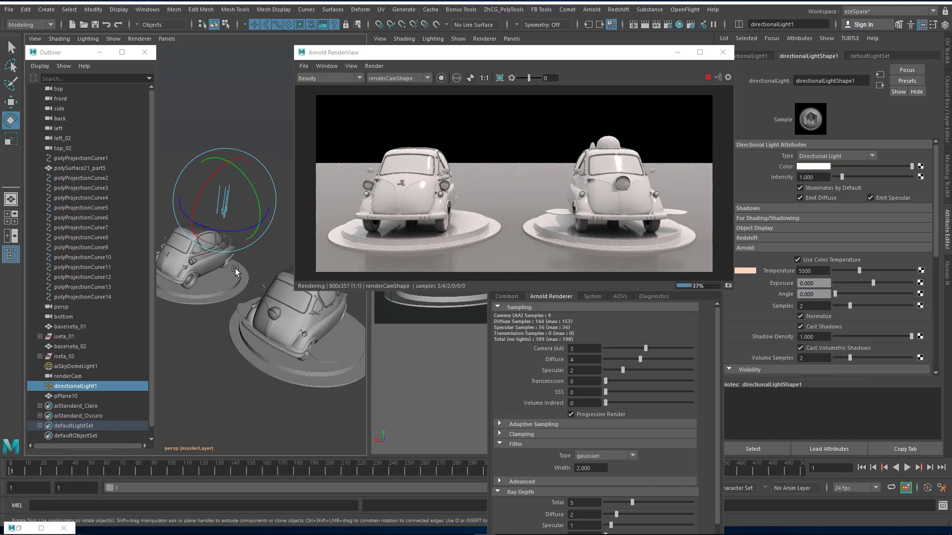
pyautogui.moveTo(249, 182); pyautogui.dragTo(252, 192)
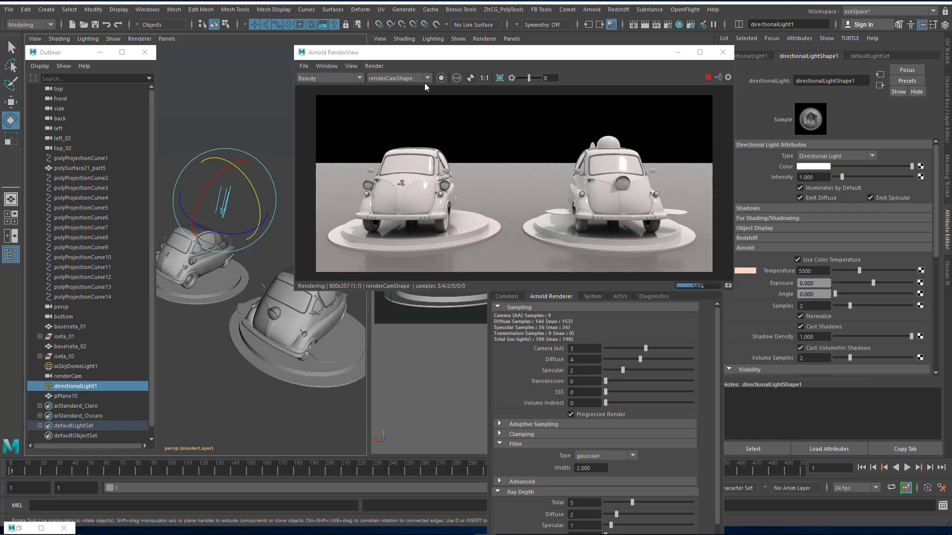
# - Render through perspShape and frame one car closely to examine its lighting and shadows
pyautogui.click(395, 78)
pyautogui.click(394, 88)
pyautogui.keyDown('alt'); pyautogui.moveTo(235, 295); pyautogui.dragTo(279, 342, button='right'); pyautogui.keyUp('alt')
pyautogui.keyDown('alt'); pyautogui.moveTo(252, 284); pyautogui.dragTo(252, 282, button='middle'); pyautogui.keyUp('alt')
pyautogui.scroll(4, 252, 284)
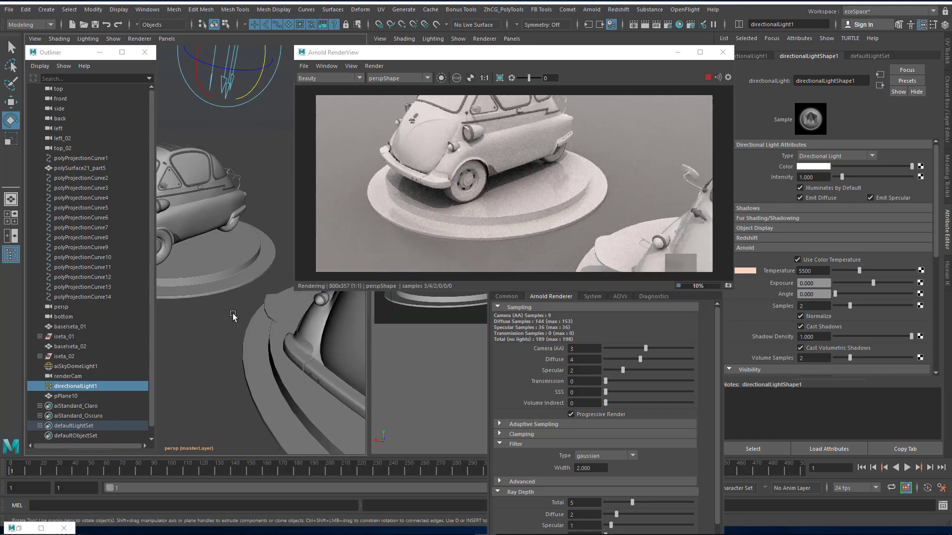
pyautogui.keyDown('alt'); pyautogui.moveTo(242, 305); pyautogui.dragTo(263, 83); pyautogui.keyUp('alt')
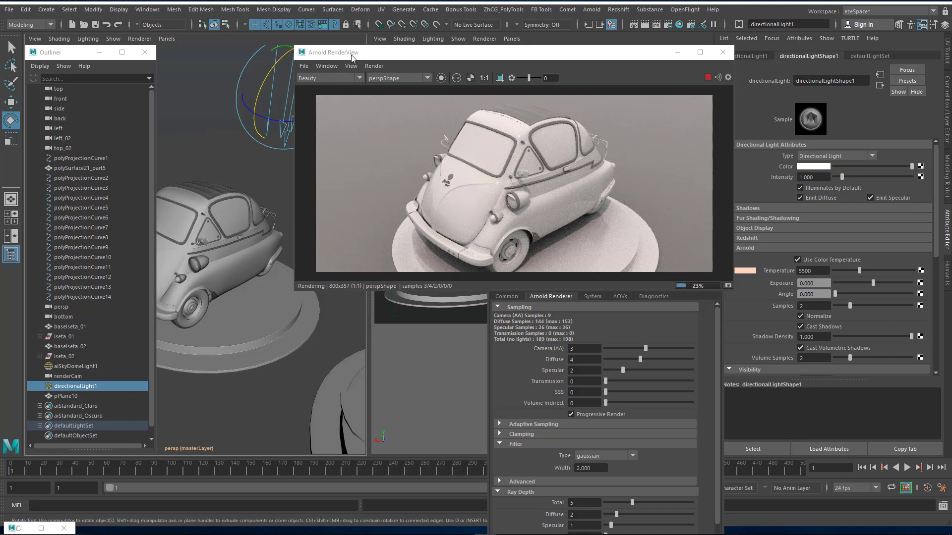
# - Move RenderView clear of the light's manipulator, rotate the directional light slightly further, and inspect the shading from several angles
pyautogui.moveTo(423, 56); pyautogui.dragTo(487, 57)
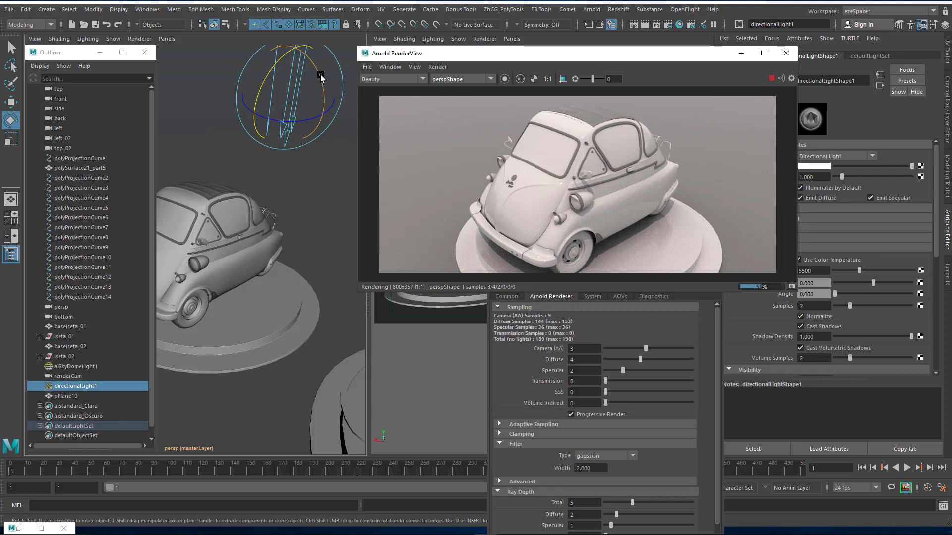
pyautogui.moveTo(321, 77); pyautogui.dragTo(323, 84)
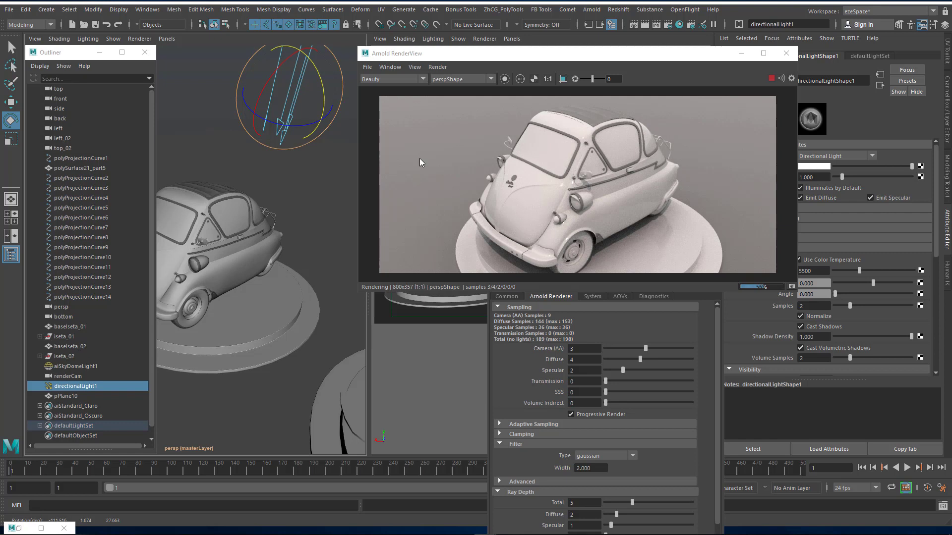
pyautogui.scroll(-5, 280, 275)
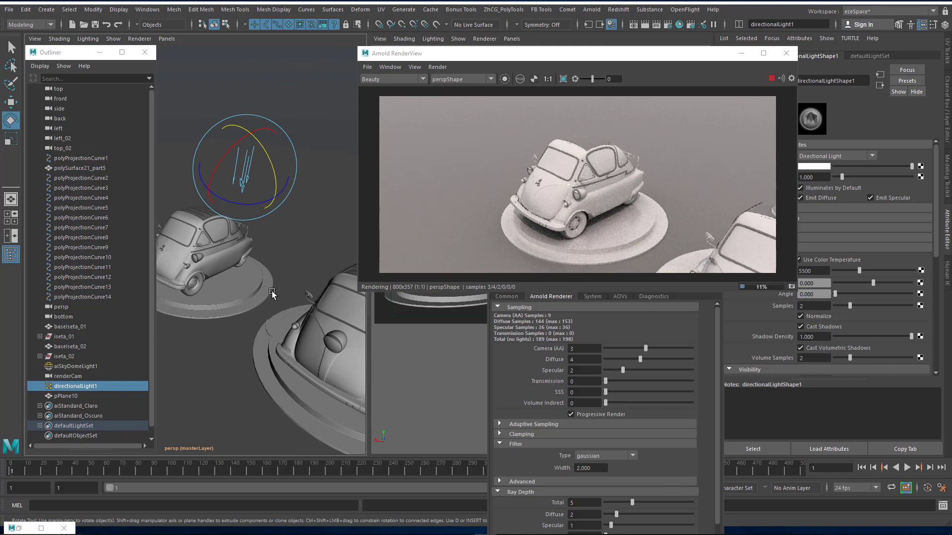
pyautogui.keyDown('alt'); pyautogui.moveTo(296, 293); pyautogui.dragTo(321, 288); pyautogui.keyUp('alt')
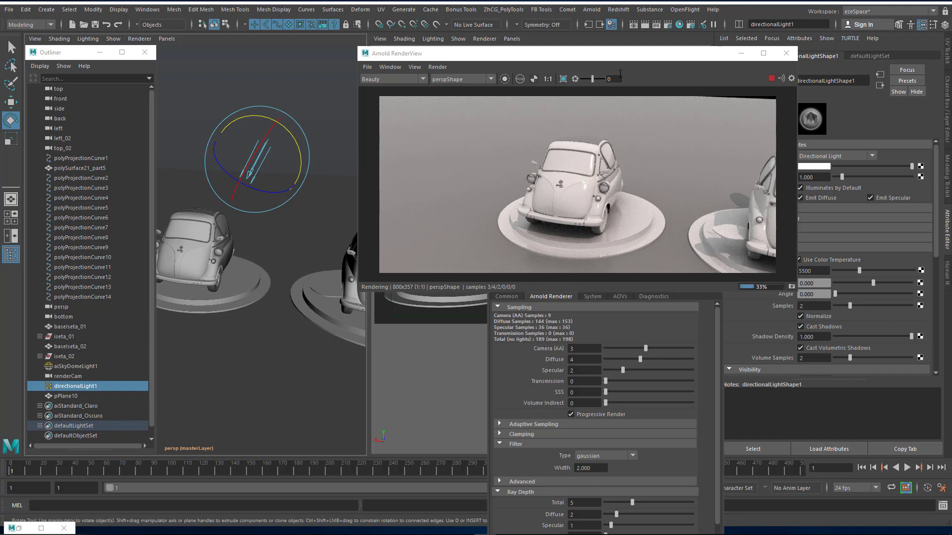
pyautogui.moveTo(625, 59); pyautogui.dragTo(581, 58)
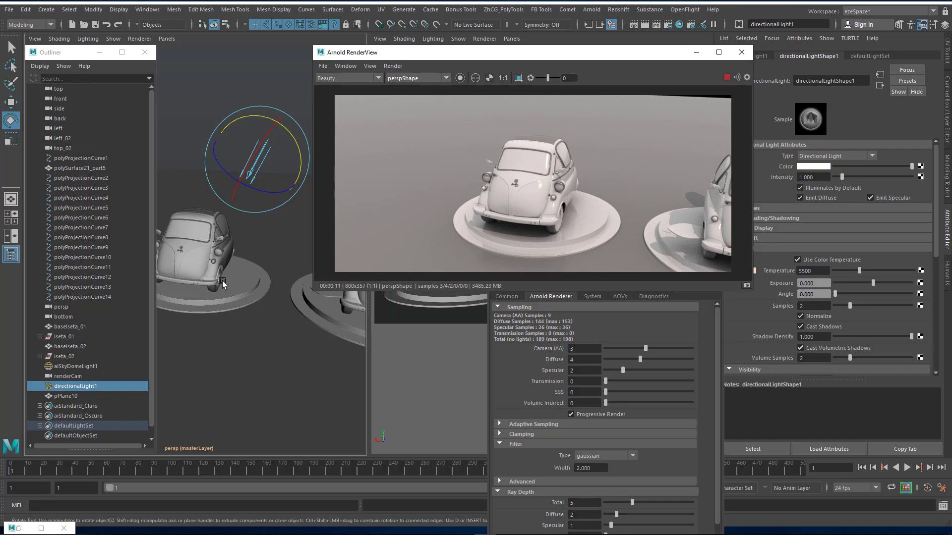
pyautogui.keyDown('alt'); pyautogui.moveTo(270, 270); pyautogui.dragTo(246, 265); pyautogui.keyUp('alt')
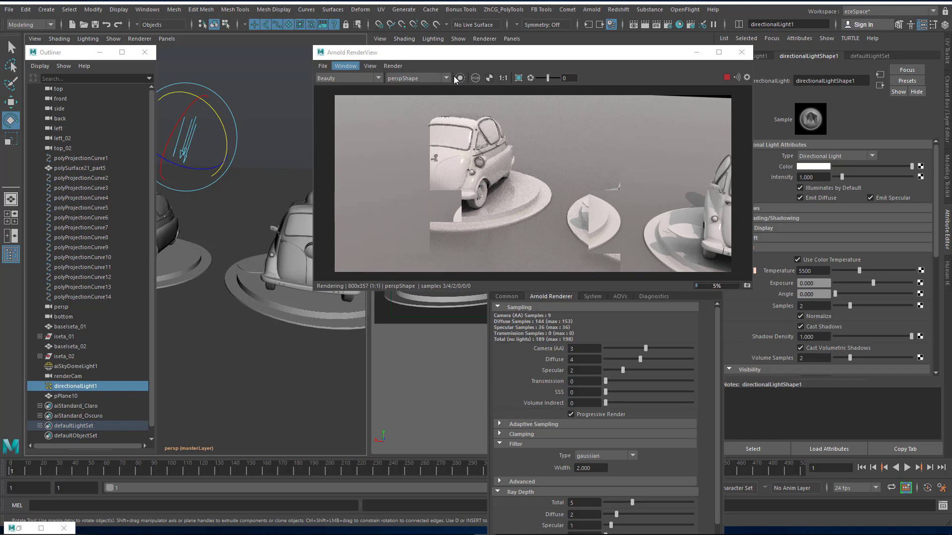
# - Render through renderCamShape again and deselect the directional light
pyautogui.click(426, 80)
pyautogui.click(409, 148)
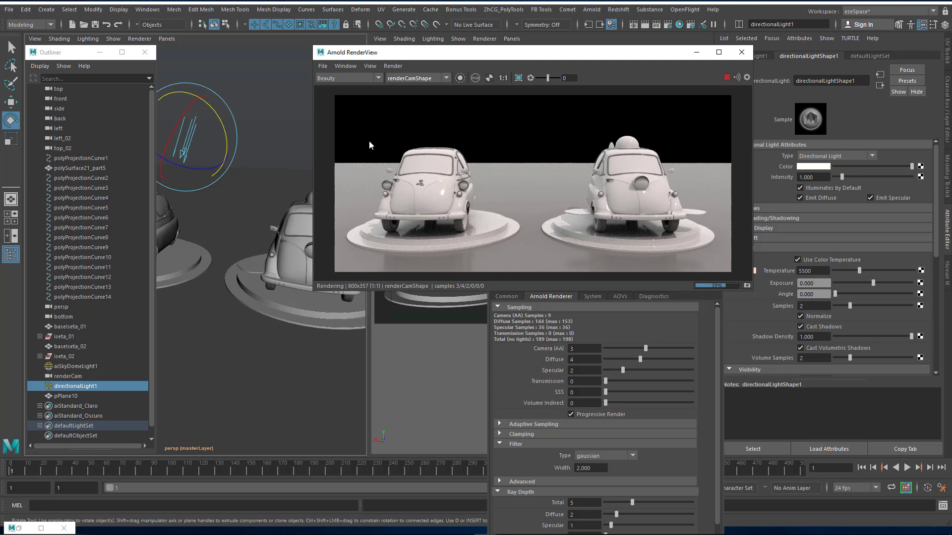
pyautogui.click(275, 134)
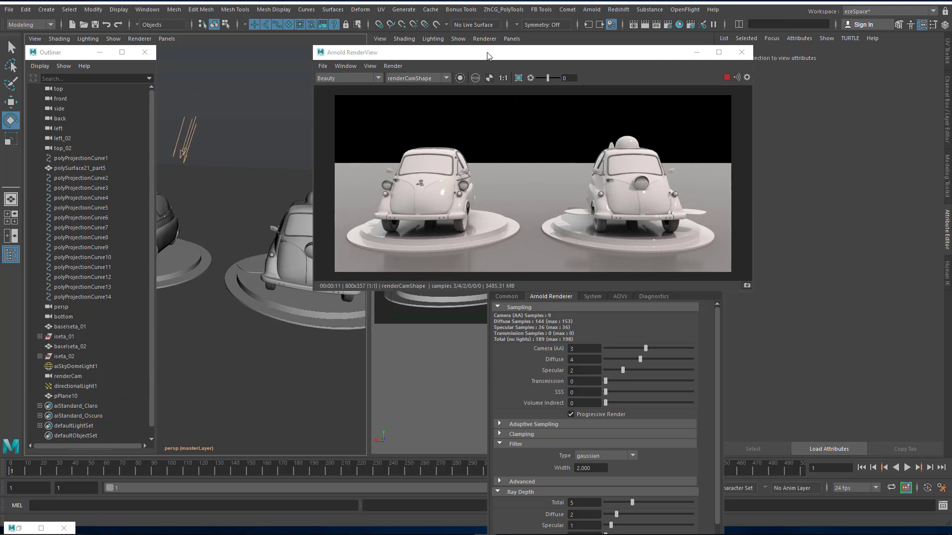
# - Stop the live render and rearrange the RenderView and Render Settings windows
pyautogui.moveTo(466, 52); pyautogui.dragTo(418, 49)
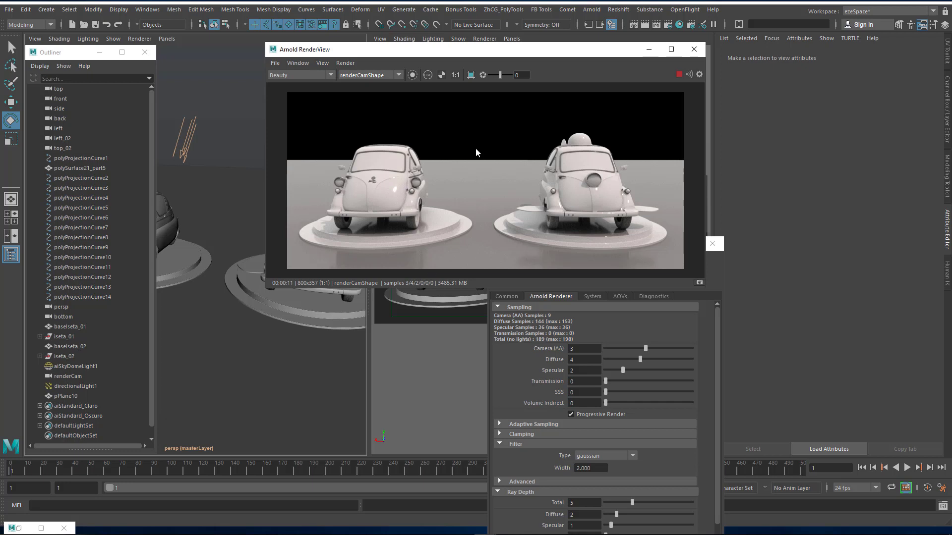
pyautogui.click(679, 75)
pyautogui.click(704, 291)
pyautogui.moveTo(646, 244); pyautogui.dragTo(642, 138)
pyautogui.moveTo(482, 56); pyautogui.dragTo(382, 53)
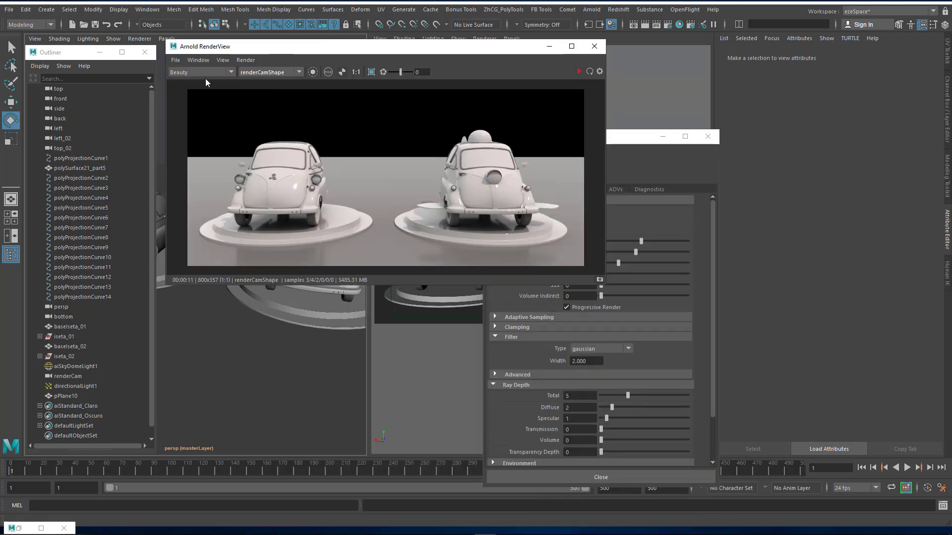
# - Compare the Beauty and ambientOcclusion passes in RenderView, leaving ambientOcclusion displayed
pyautogui.click(193, 72)
pyautogui.click(193, 88)
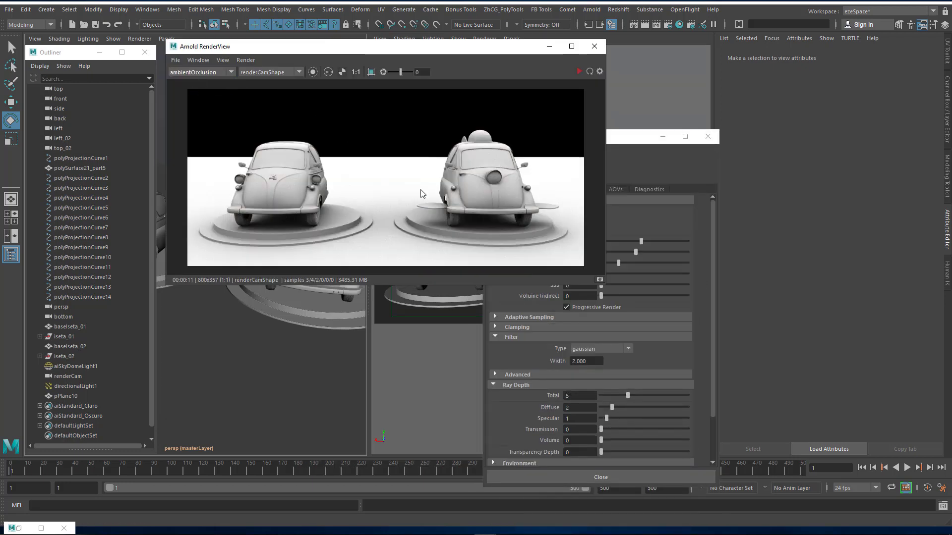
pyautogui.click(198, 73)
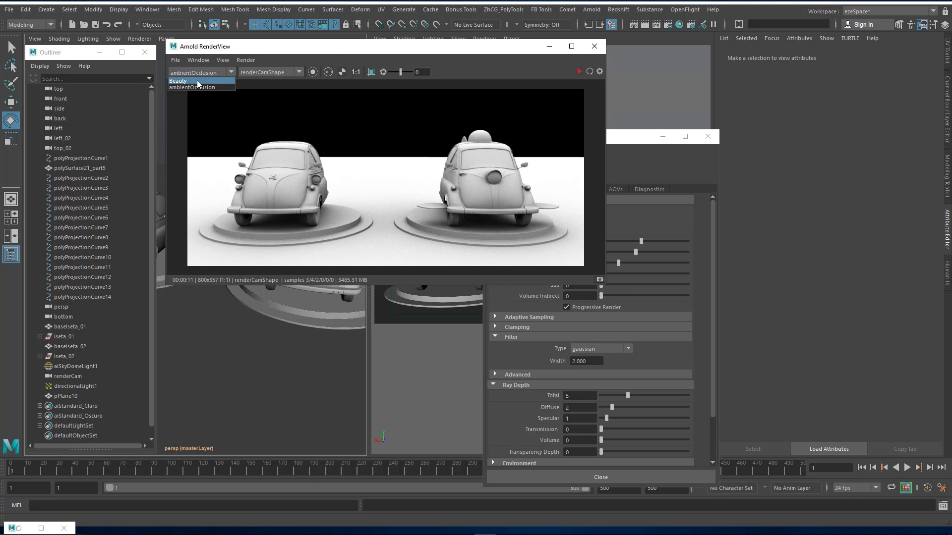
pyautogui.click(197, 80)
pyautogui.click(203, 73)
pyautogui.click(203, 85)
# - Select the ambientOcclusion AOV node from the AOV settings and open its aiAmbientOcclusion4 shader attributes
pyautogui.click(617, 138)
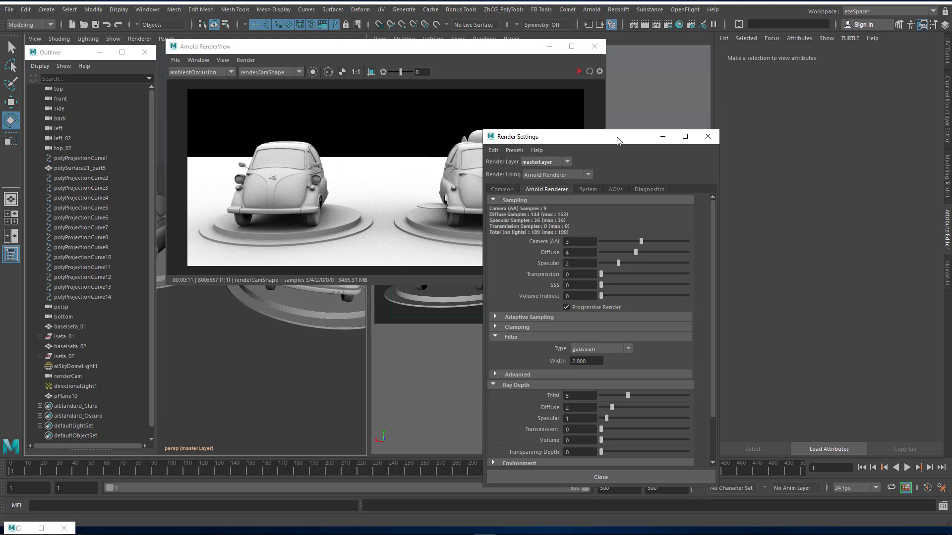
pyautogui.click(615, 189)
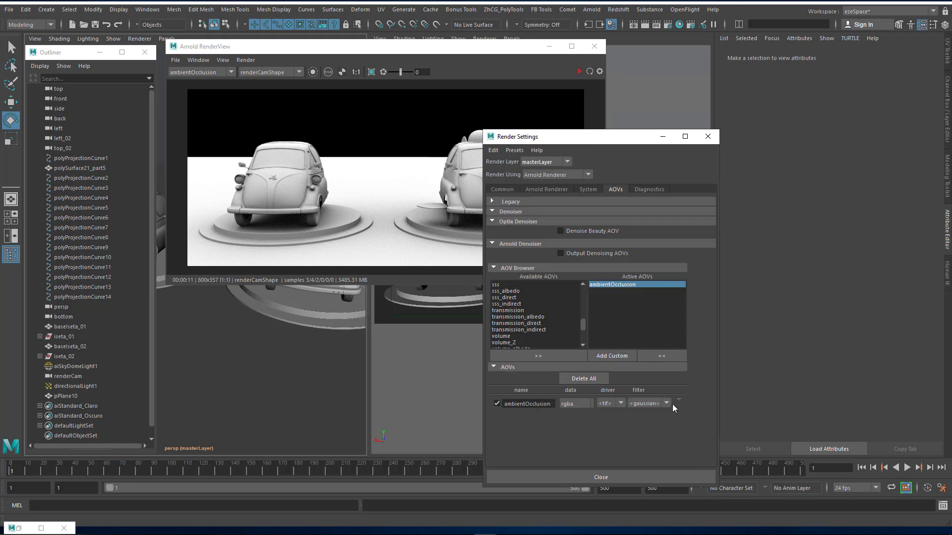
pyautogui.click(678, 399)
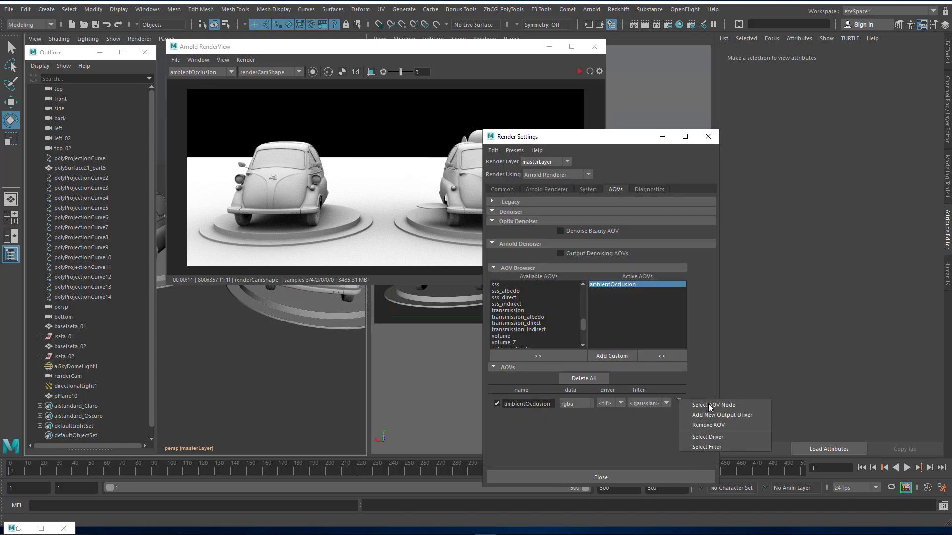
pyautogui.click(706, 402)
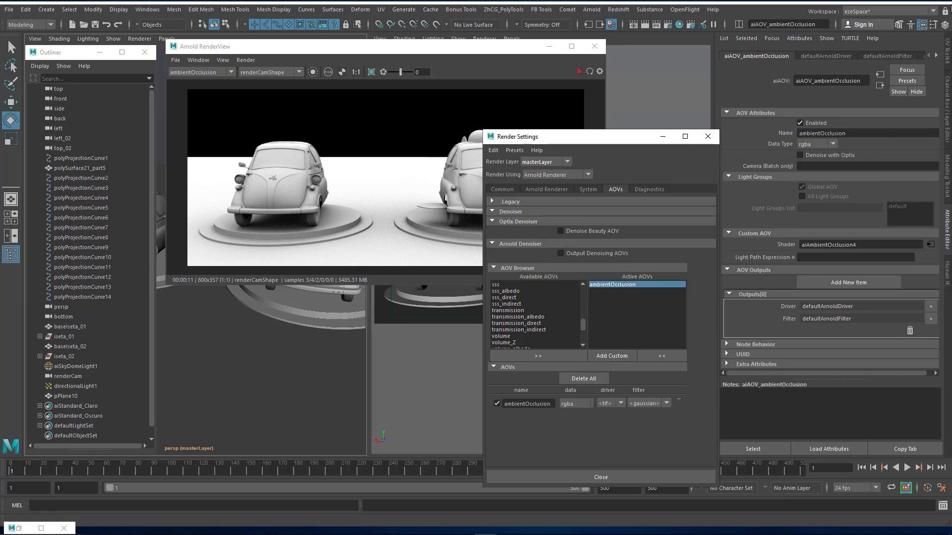
pyautogui.moveTo(949, 4); pyautogui.dragTo(933, 5)
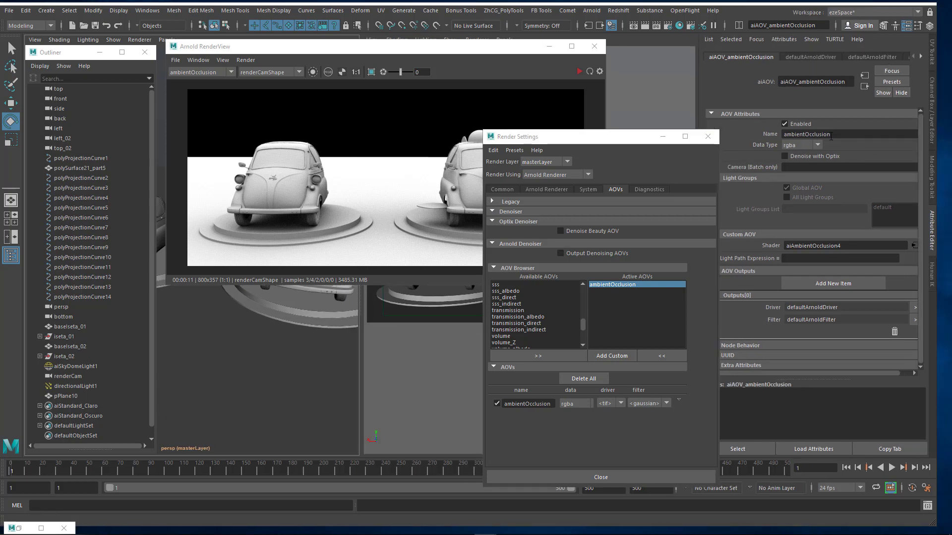
pyautogui.moveTo(880, 374); pyautogui.dragTo(926, 373)
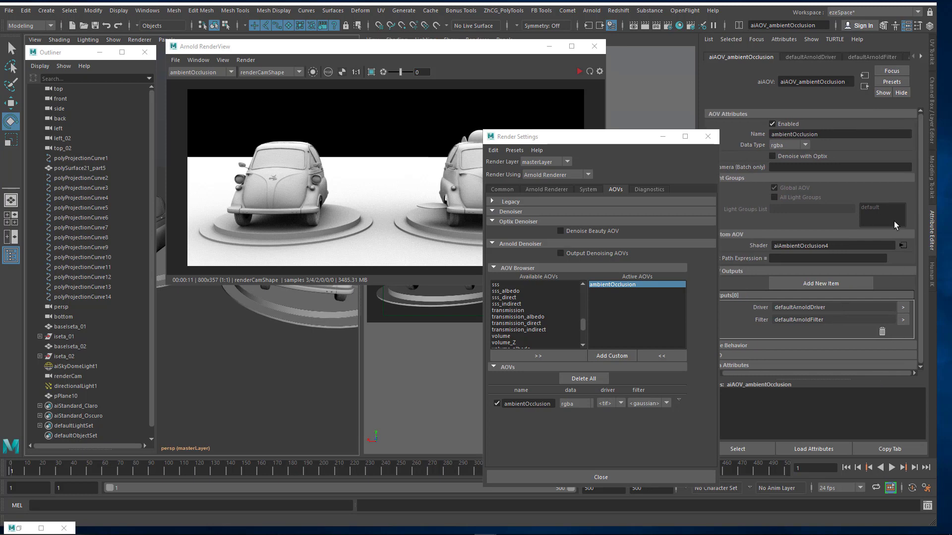
pyautogui.click(903, 246)
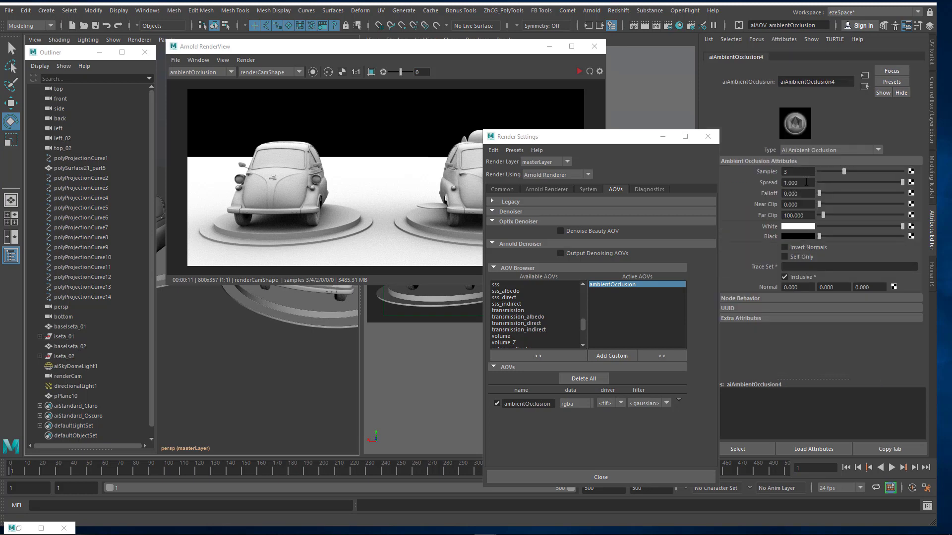
# - Set the aiAmbientOcclusion4 shader's samples to 5 and its falloff to 0.1
pyautogui.moveTo(840, 170); pyautogui.dragTo(857, 170)
pyautogui.moveTo(600, 143); pyautogui.dragTo(581, 142)
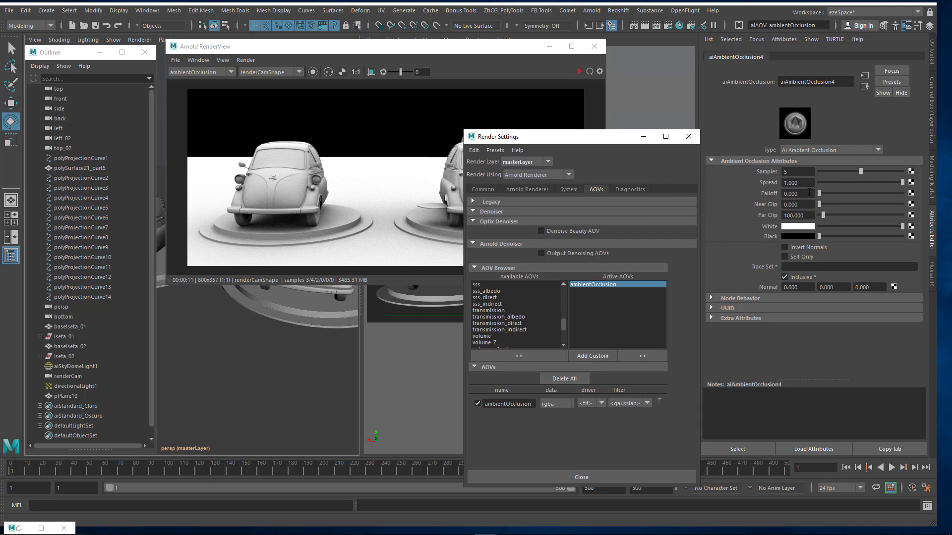
pyautogui.click(807, 193)
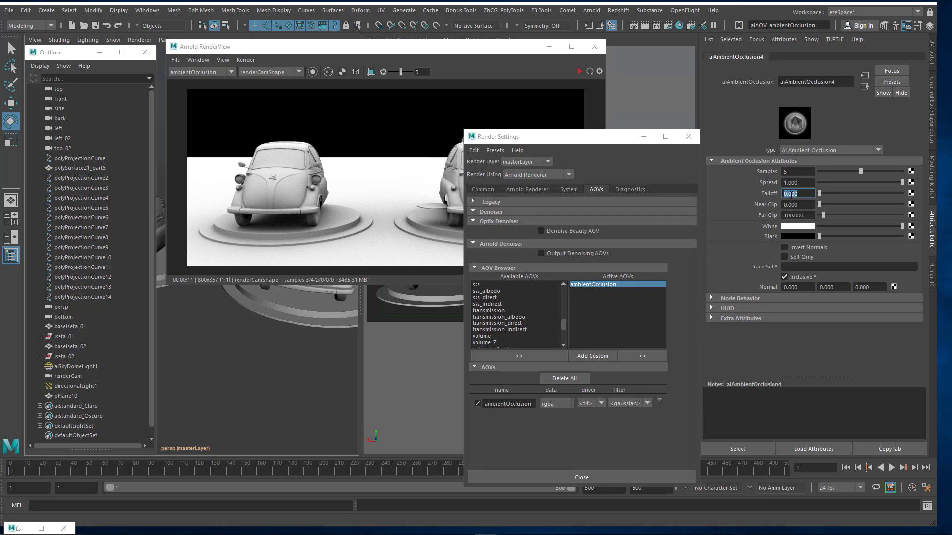
pyautogui.moveTo(788, 194); pyautogui.dragTo(827, 191)
pyautogui.write('1')
pyautogui.press('Return')
# - Define a crop region around the left car, start the live render, and enlarge the region over more of its base
pyautogui.click(371, 72)
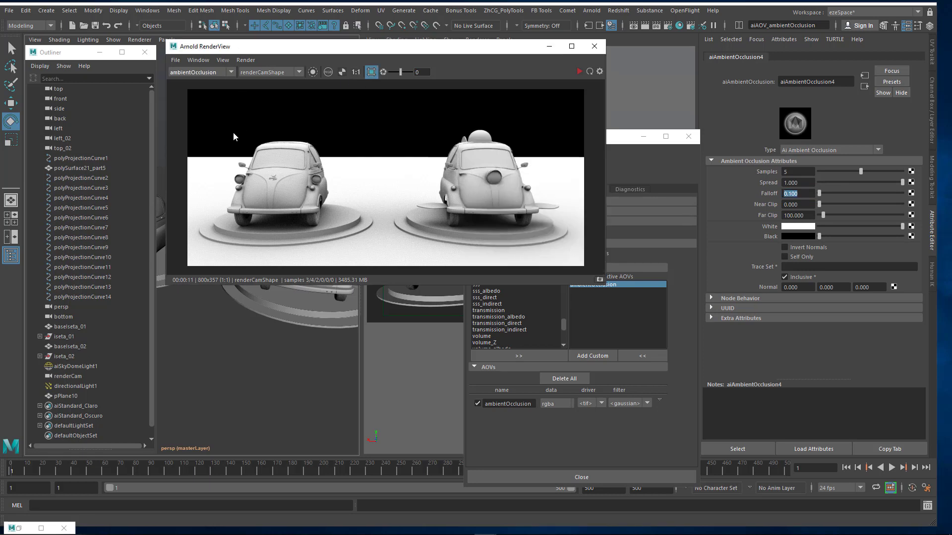
pyautogui.moveTo(231, 130); pyautogui.dragTo(340, 233)
pyautogui.click(578, 72)
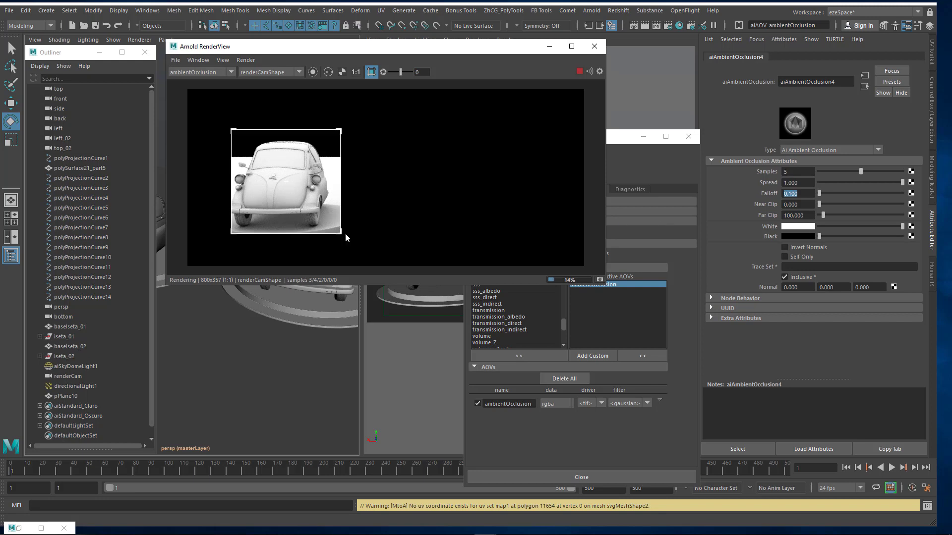
pyautogui.moveTo(343, 233); pyautogui.dragTo(353, 253)
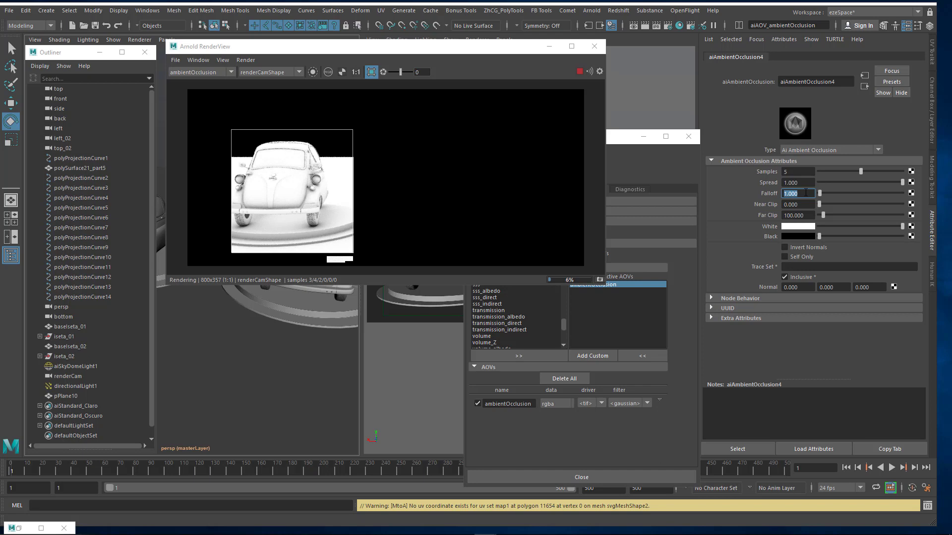
# - Try falloff values of 0.05, 0.1 and 0.12 on the ambient occlusion shader while the live render updates
pyautogui.write('.05')
pyautogui.press('Return')
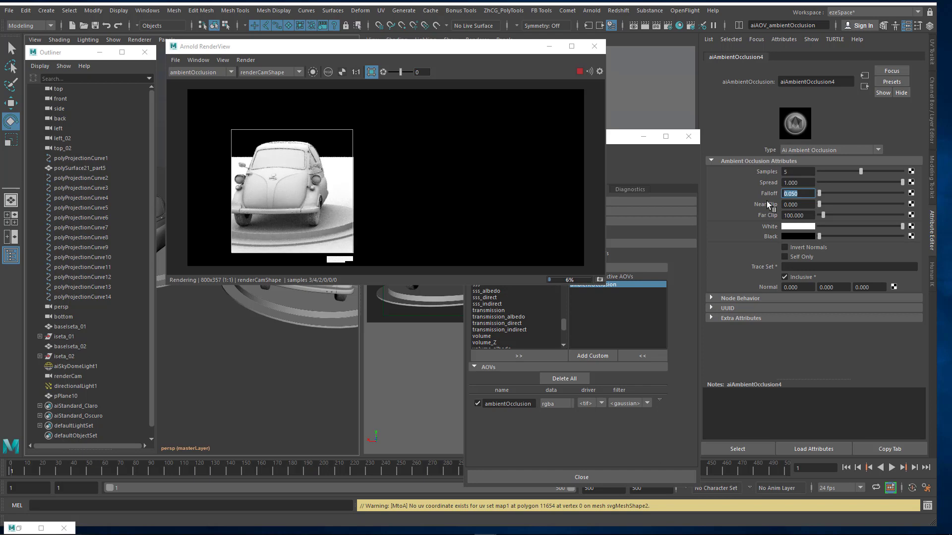
pyautogui.write('.1')
pyautogui.press('Return')
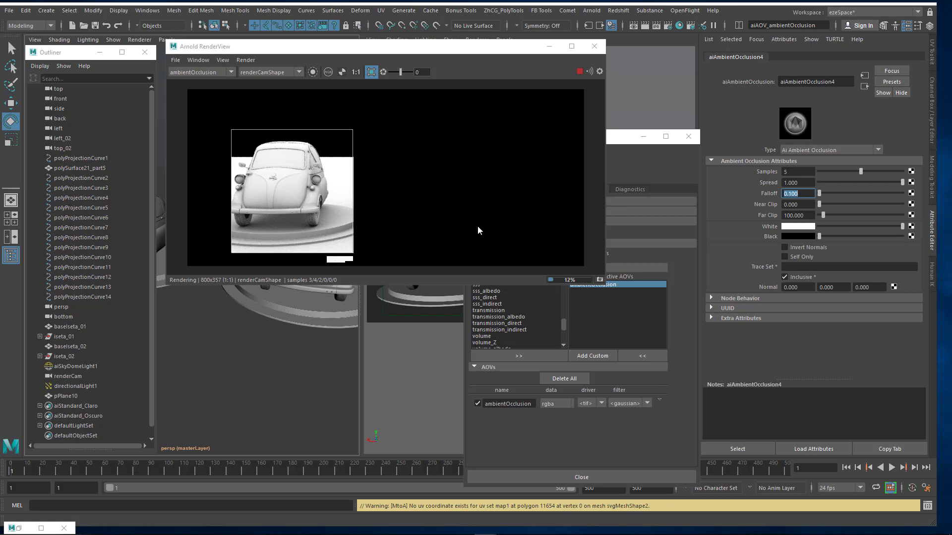
pyautogui.write('.12')
pyautogui.press('Return')
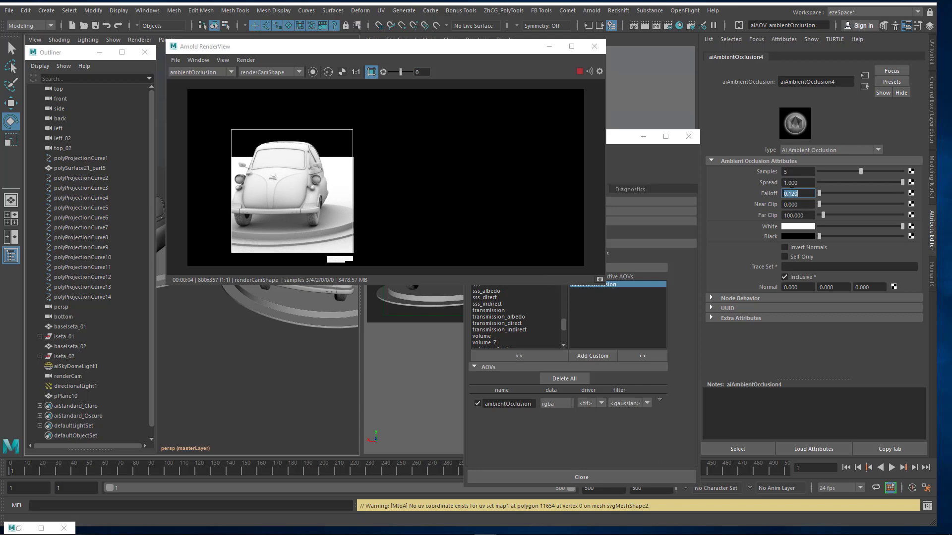
# - Try reduced spread values of about 0.55 and 0.36 on the ambient occlusion shader, finishing with spread back at 1
pyautogui.click(863, 181)
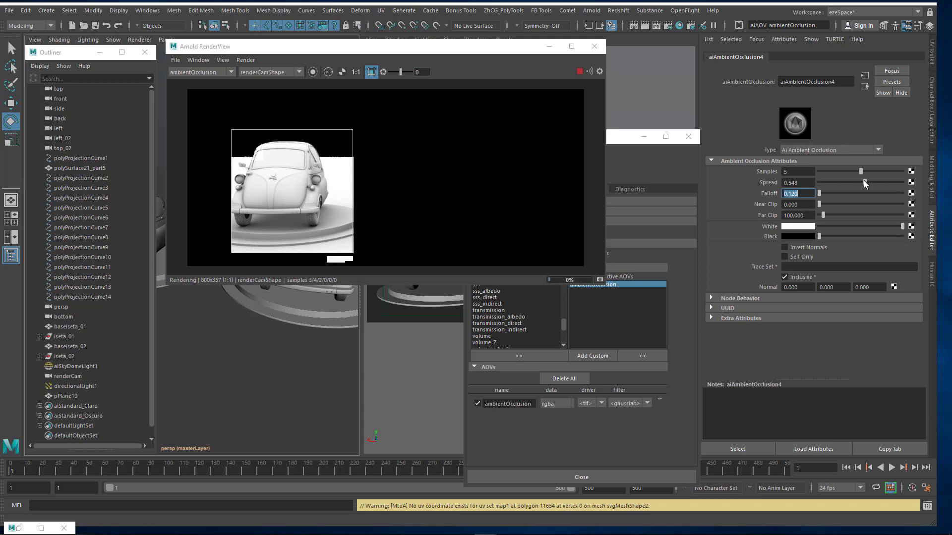
pyautogui.click(847, 182)
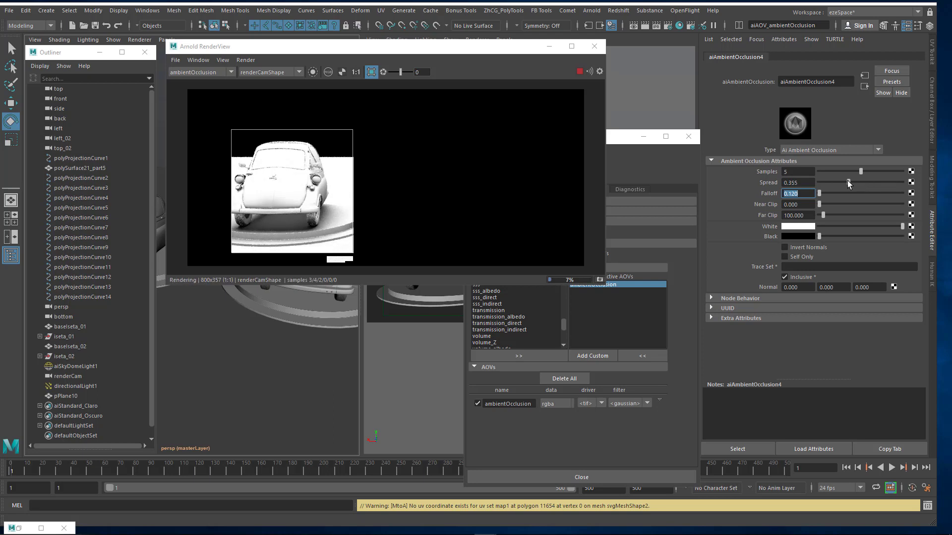
pyautogui.click(865, 182)
pyautogui.moveTo(866, 181); pyautogui.dragTo(920, 181)
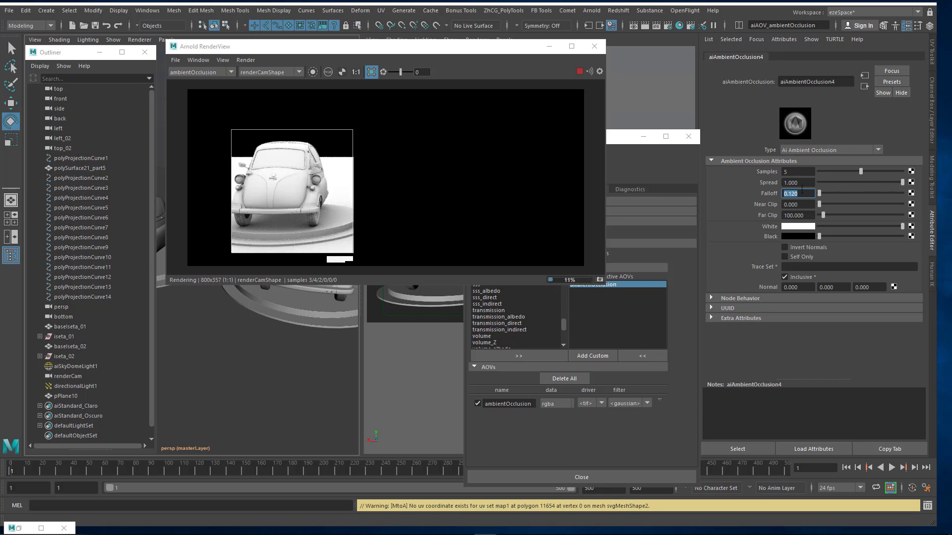
# - Fine-tune the ambient occlusion shader's falloff, testing 0.14 and settling on 0.15
pyautogui.moveTo(792, 194); pyautogui.dragTo(799, 196)
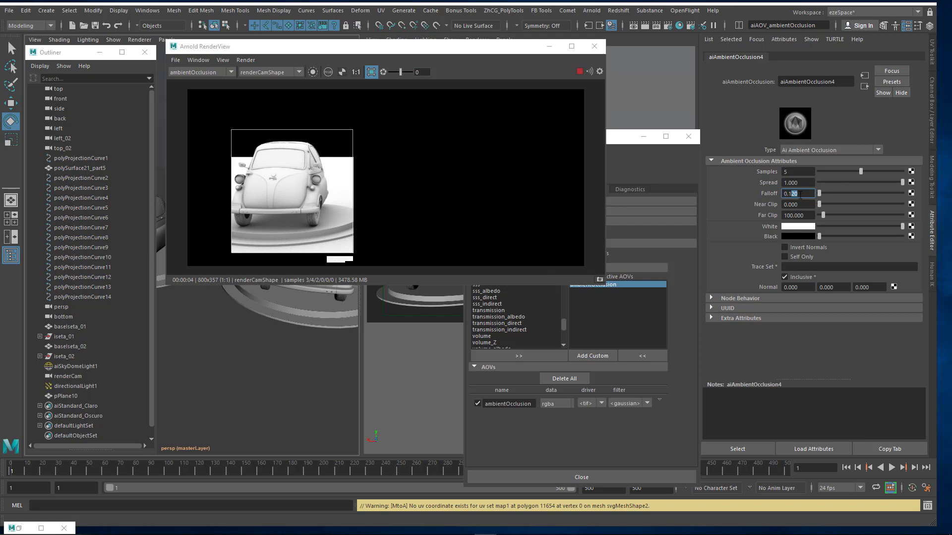
pyautogui.write('40')
pyautogui.press('Return')
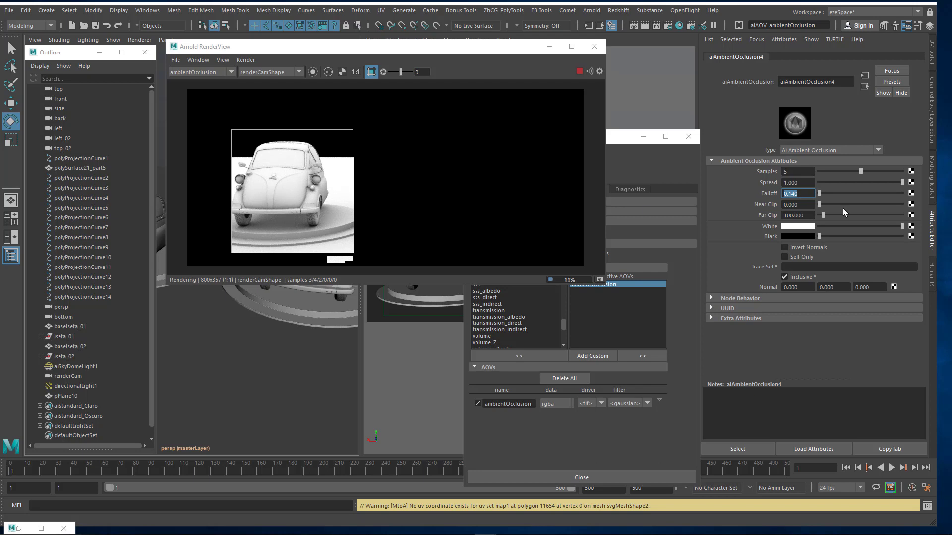
pyautogui.write('0.15')
pyautogui.press('Return')
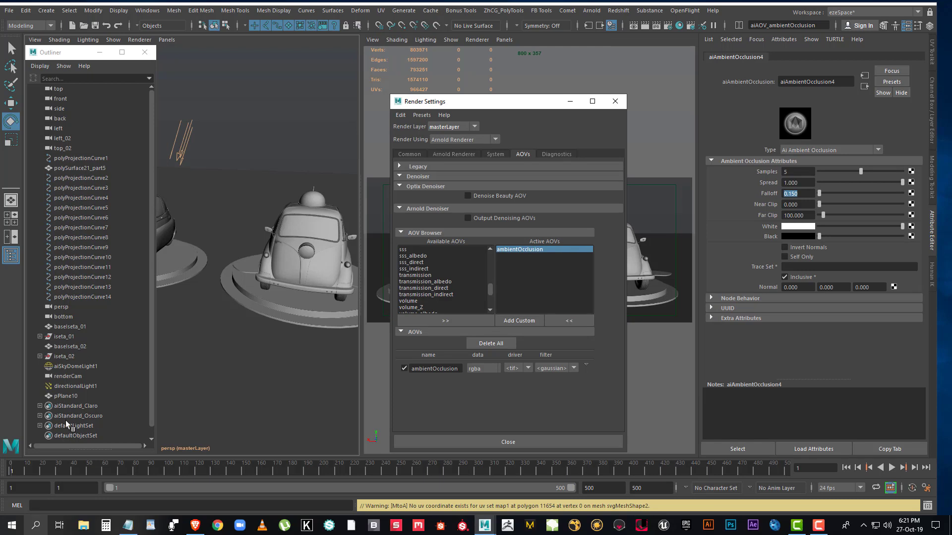
# - Open the Render Setup editor for managing render layers
pyautogui.click(691, 27)
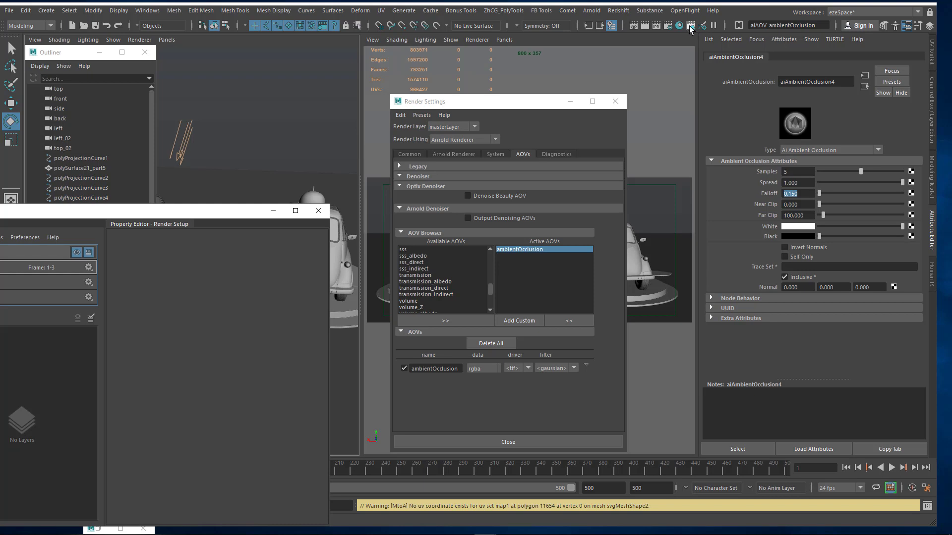
pyautogui.moveTo(237, 211); pyautogui.dragTo(445, 87)
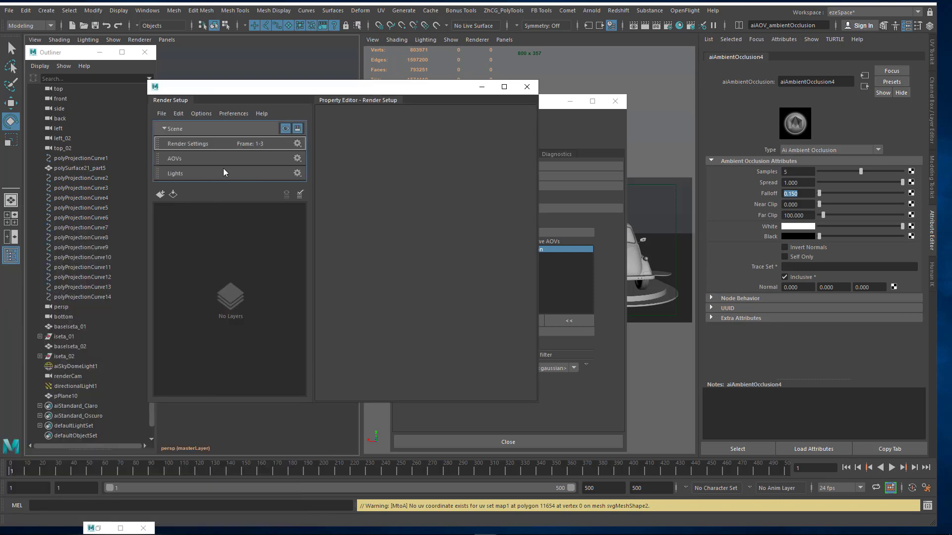
pyautogui.click(146, 10)
pyautogui.moveTo(168, 75)
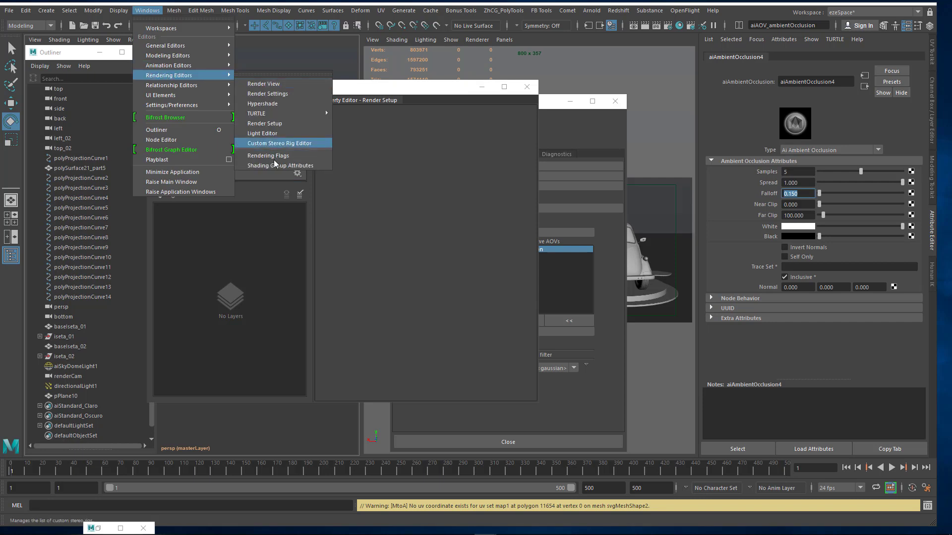
pyautogui.click(272, 125)
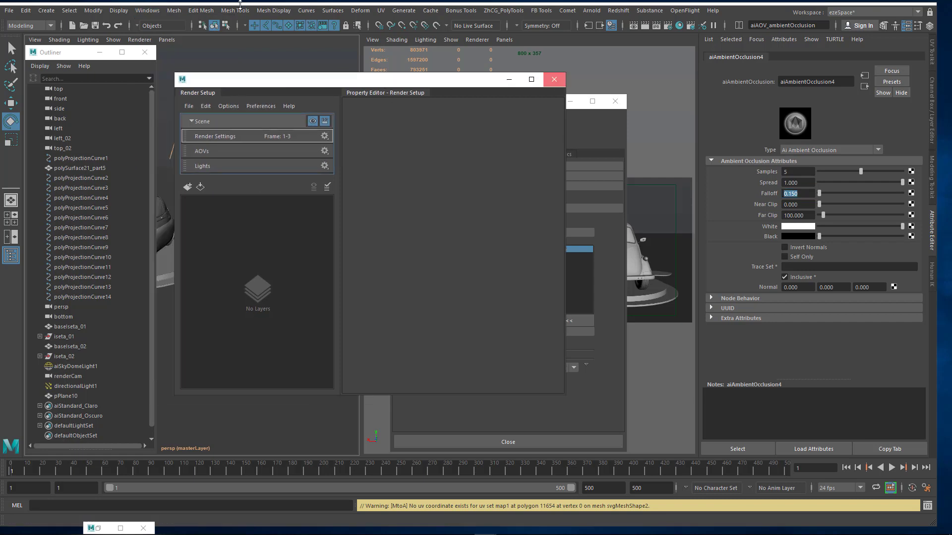
pyautogui.click(556, 80)
pyautogui.click(147, 10)
pyautogui.moveTo(184, 75)
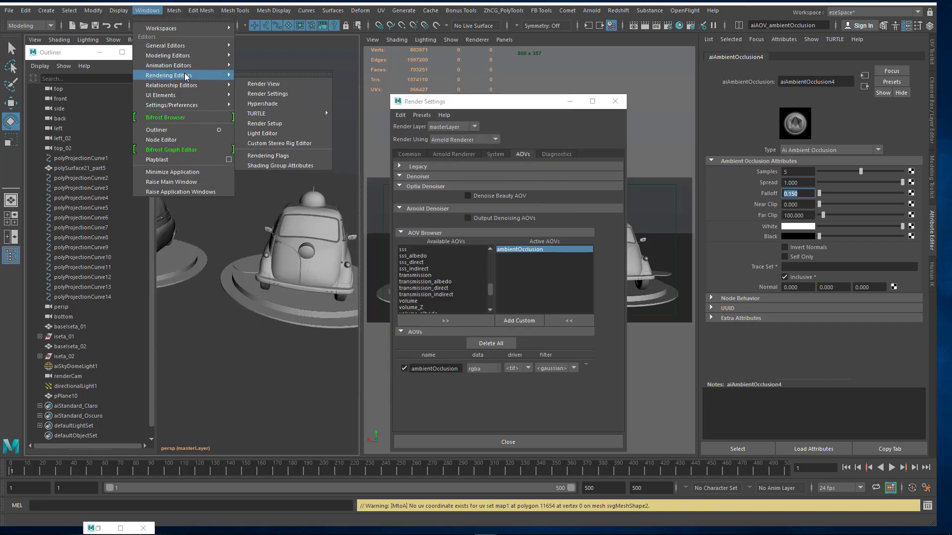
pyautogui.click(263, 124)
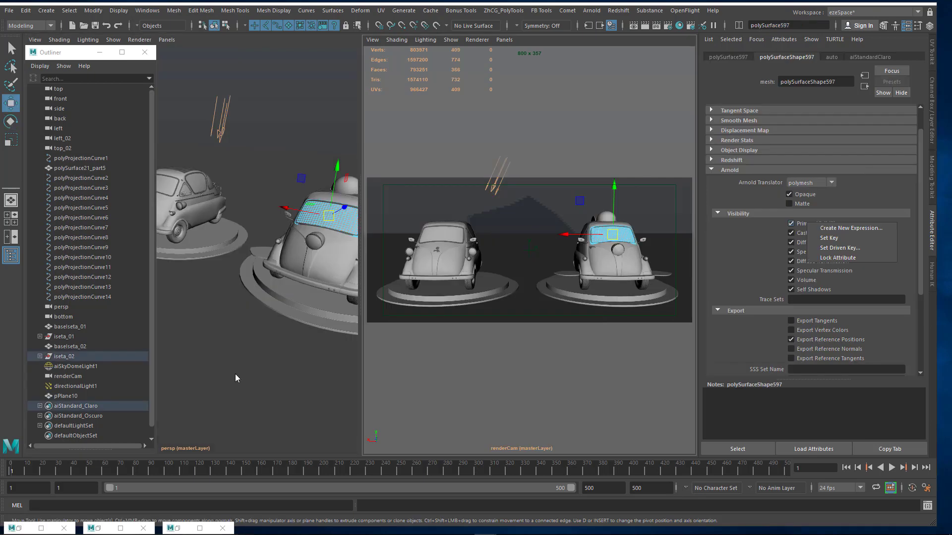
# - Clear the scene selection and create a render layer named wireframesLayer in Render Setup
pyautogui.click(275, 358)
pyautogui.click(275, 358)
pyautogui.click(288, 126)
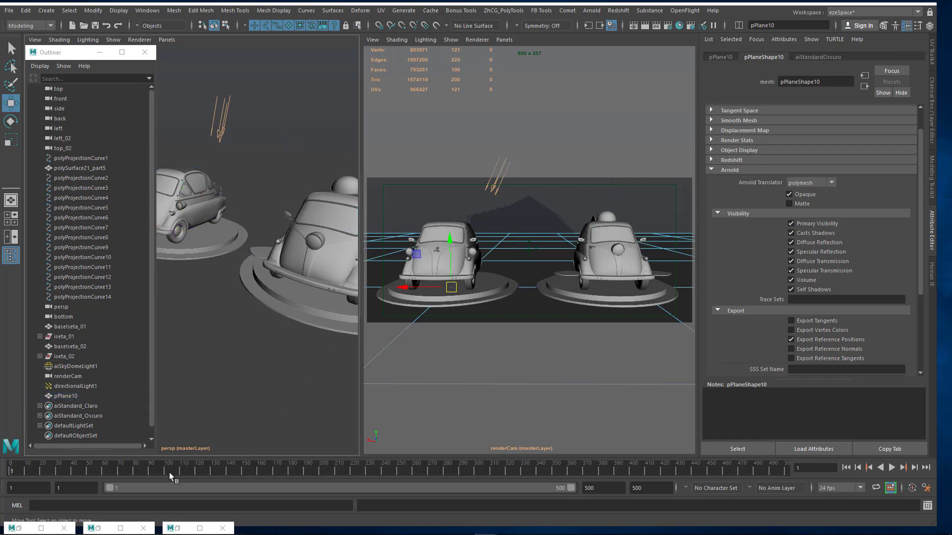
pyautogui.click(184, 531)
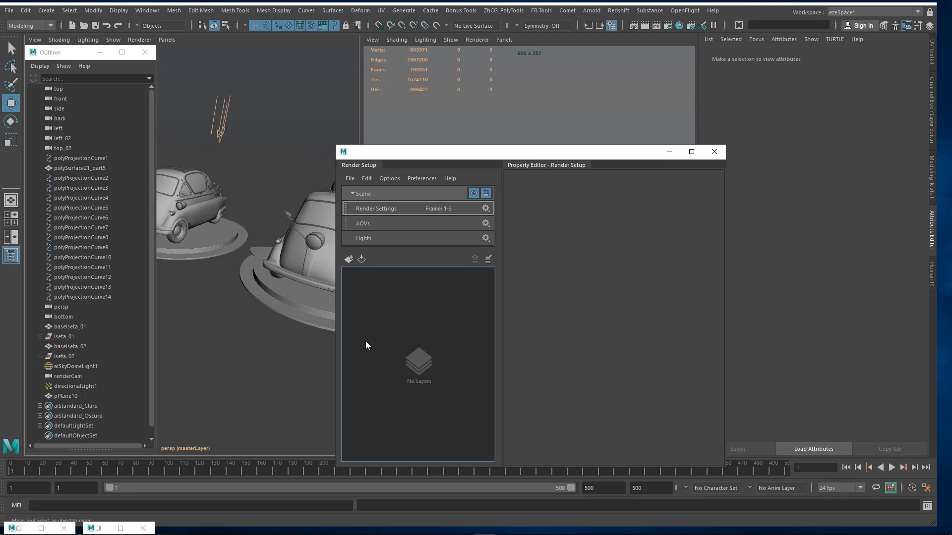
pyautogui.click(348, 259)
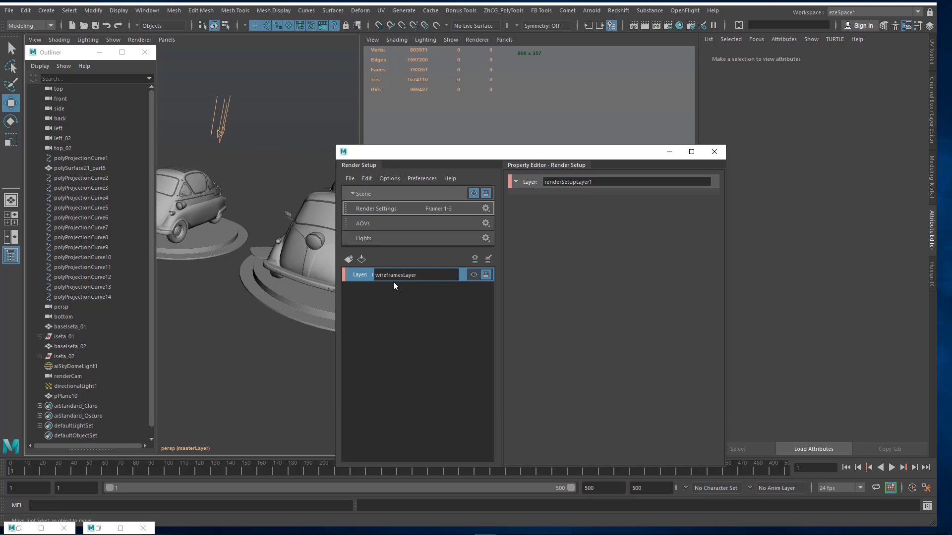
pyautogui.press('Return')
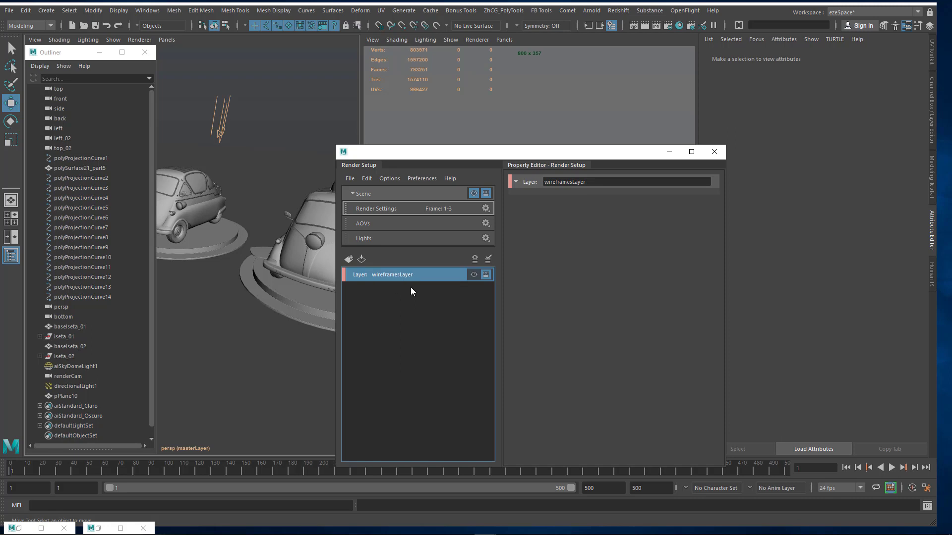
# - Add a collection named wireframesCollection to the wireframesLayer render layer
pyautogui.rightClick(404, 277)
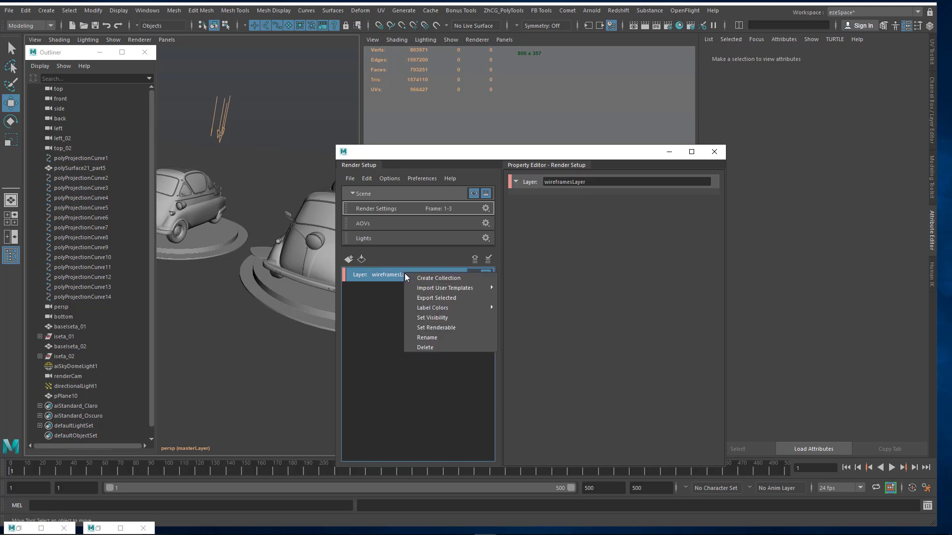
pyautogui.click(428, 278)
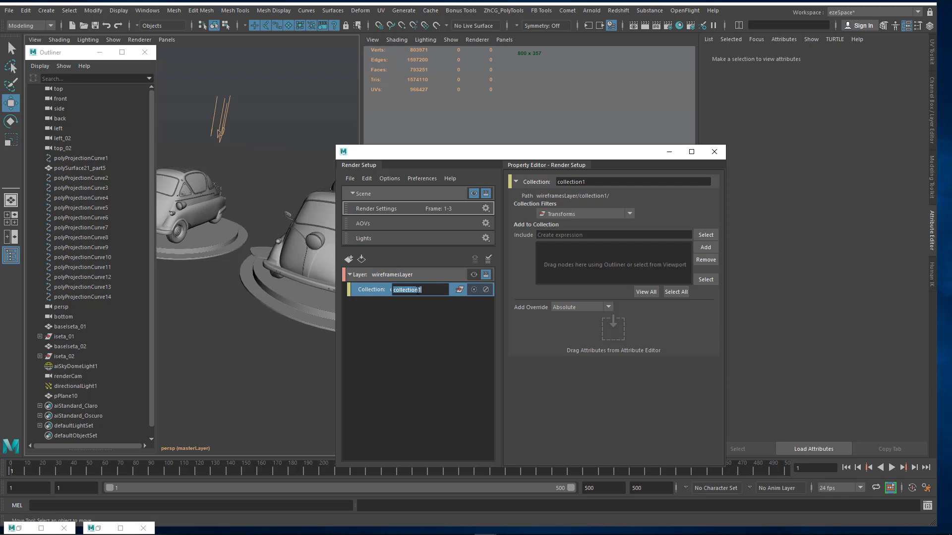
pyautogui.click(393, 290)
pyautogui.press('Delete')
pyautogui.write('wireframesC')
pyautogui.moveTo(446, 290); pyautogui.dragTo(459, 289)
pyautogui.press('BackSpace')
pyautogui.press('Return')
# - Create a shader override in wireframesCollection and widen the Render Setup window to expose the whole Override Shader row
pyautogui.rightClick(409, 290)
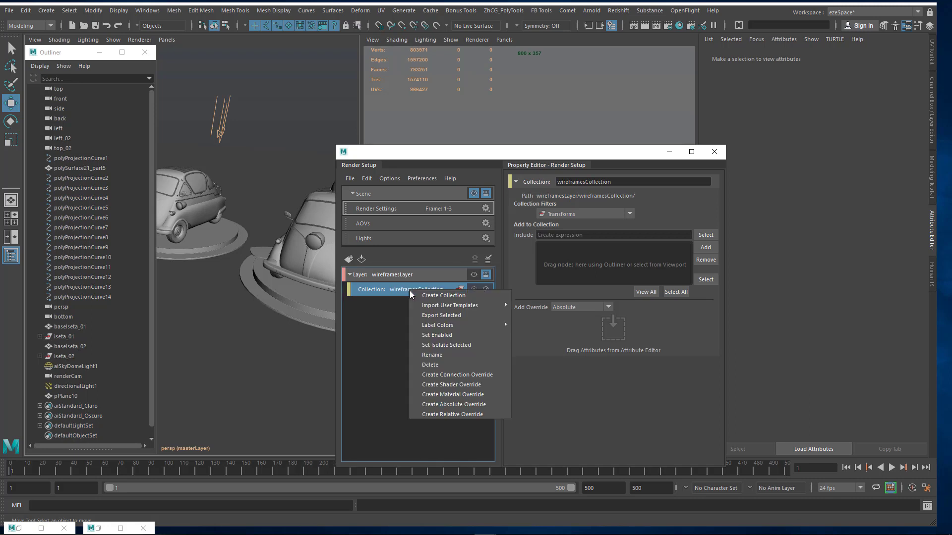
pyautogui.click(459, 385)
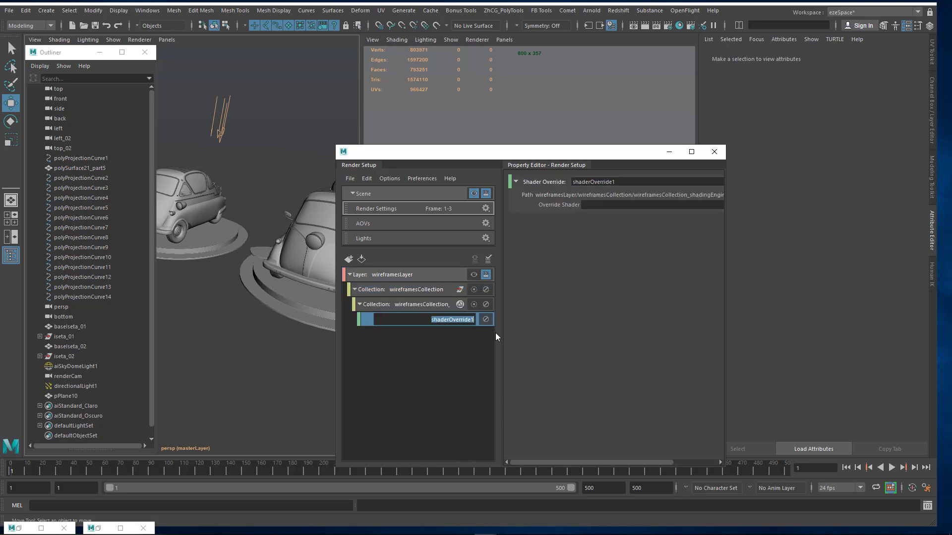
pyautogui.click(476, 319)
pyautogui.moveTo(586, 463); pyautogui.dragTo(630, 457)
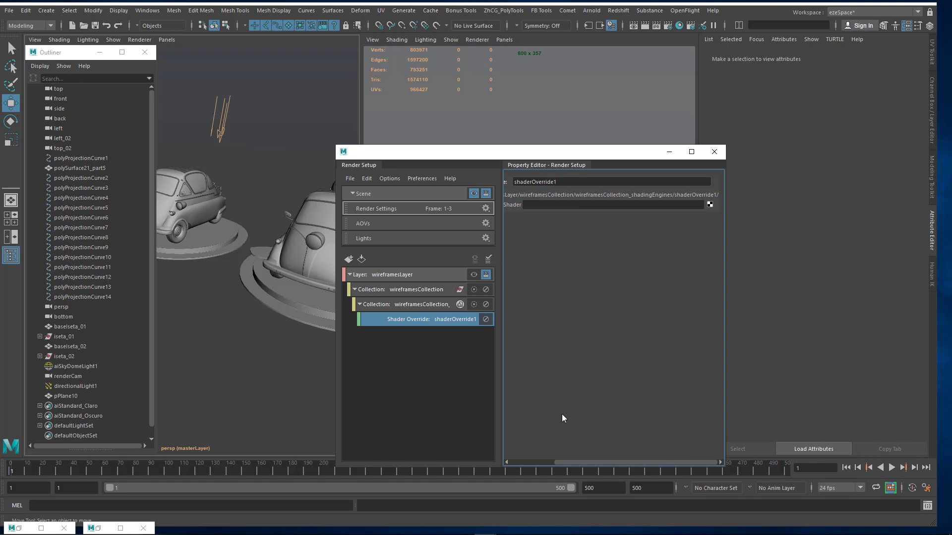
pyautogui.moveTo(560, 463); pyautogui.dragTo(521, 459)
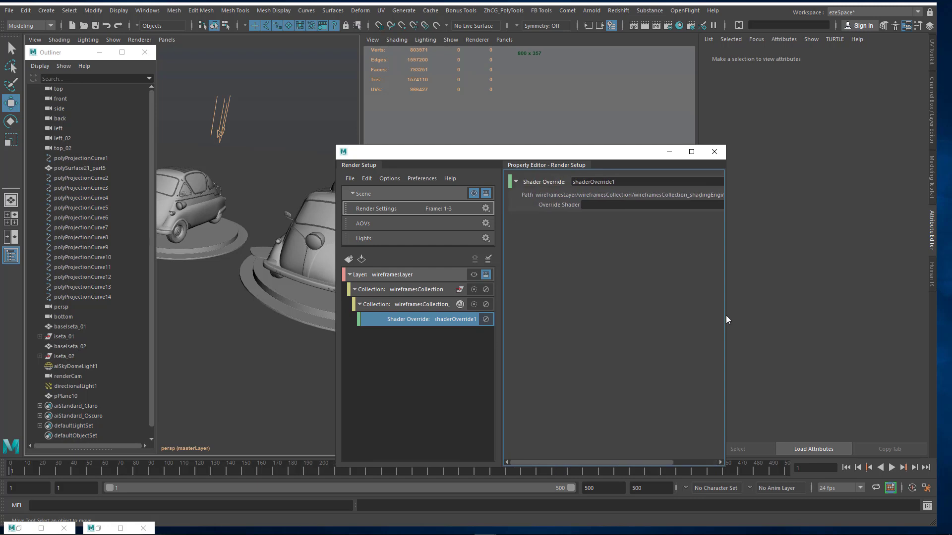
pyautogui.moveTo(726, 316); pyautogui.dragTo(687, 318)
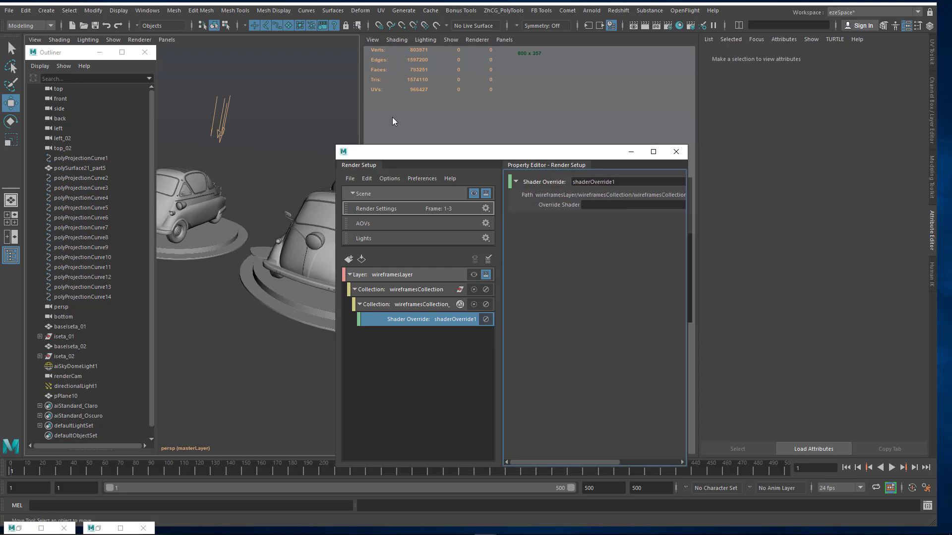
pyautogui.moveTo(510, 153); pyautogui.dragTo(422, 60)
pyautogui.moveTo(498, 371); pyautogui.dragTo(555, 368)
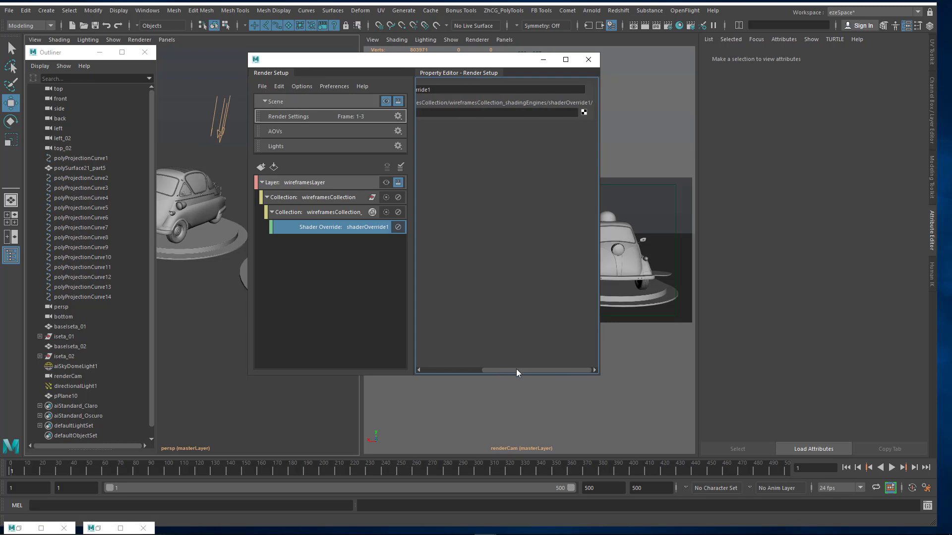
pyautogui.moveTo(599, 323); pyautogui.dragTo(693, 326)
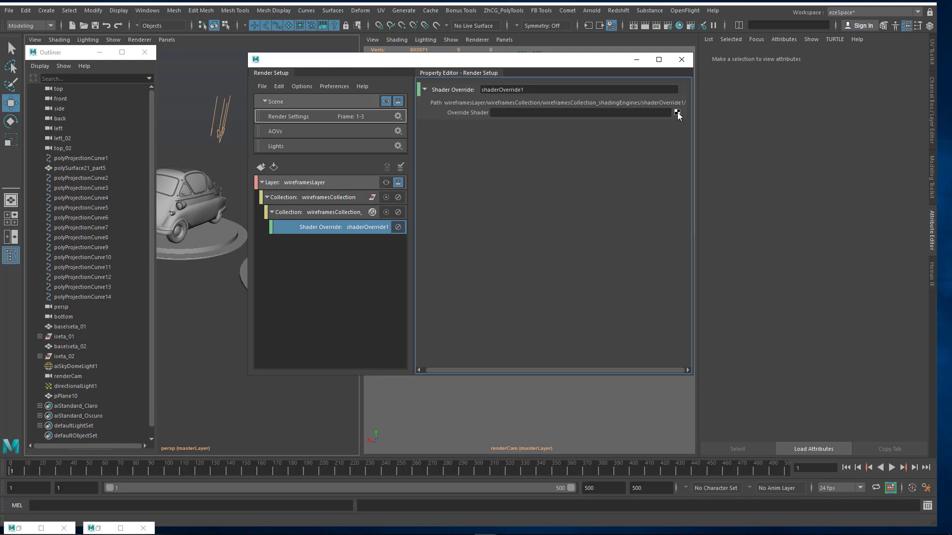
pyautogui.moveTo(547, 62); pyautogui.dragTo(535, 113)
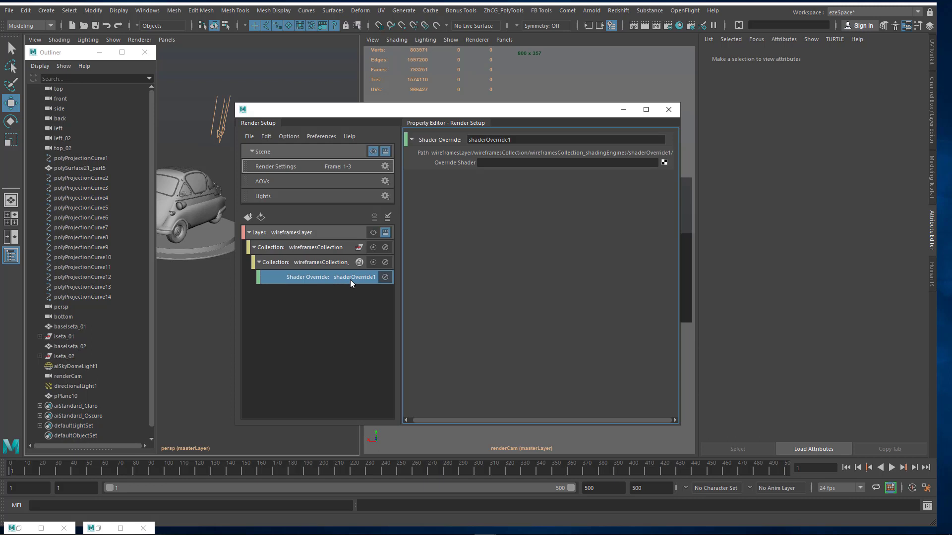
pyautogui.click(323, 275)
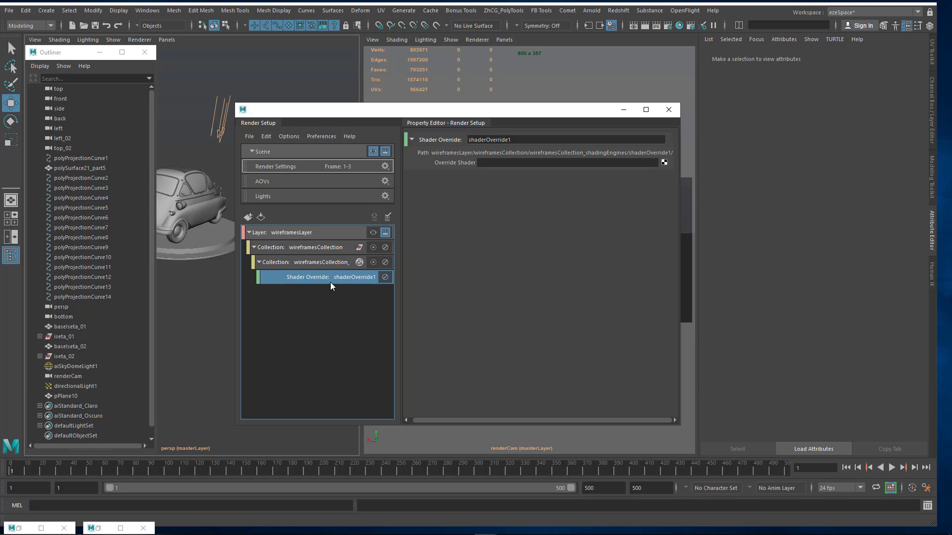
# - Assign a new Arnold aiWireframe shader as the override shader and display its attributes
pyautogui.click(664, 162)
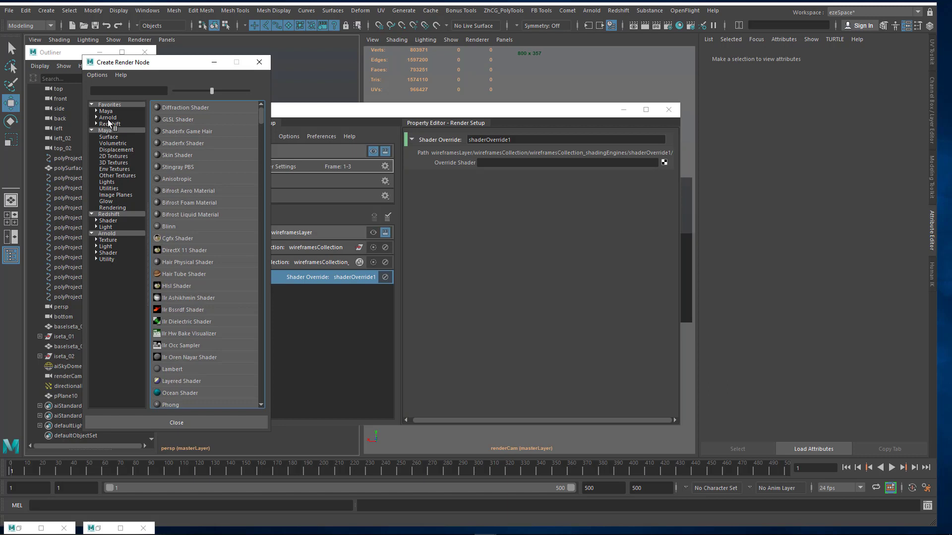
pyautogui.moveTo(116, 63); pyautogui.dragTo(120, 73)
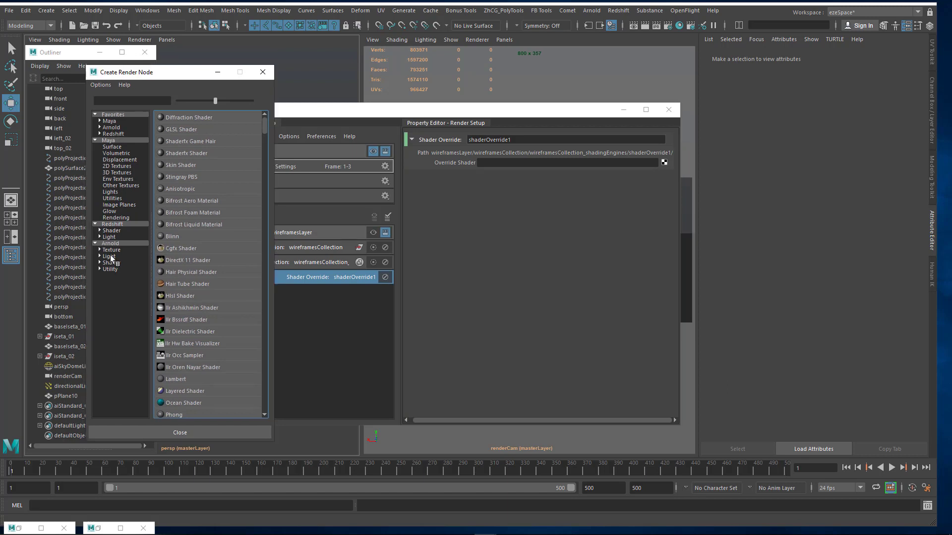
pyautogui.click(111, 262)
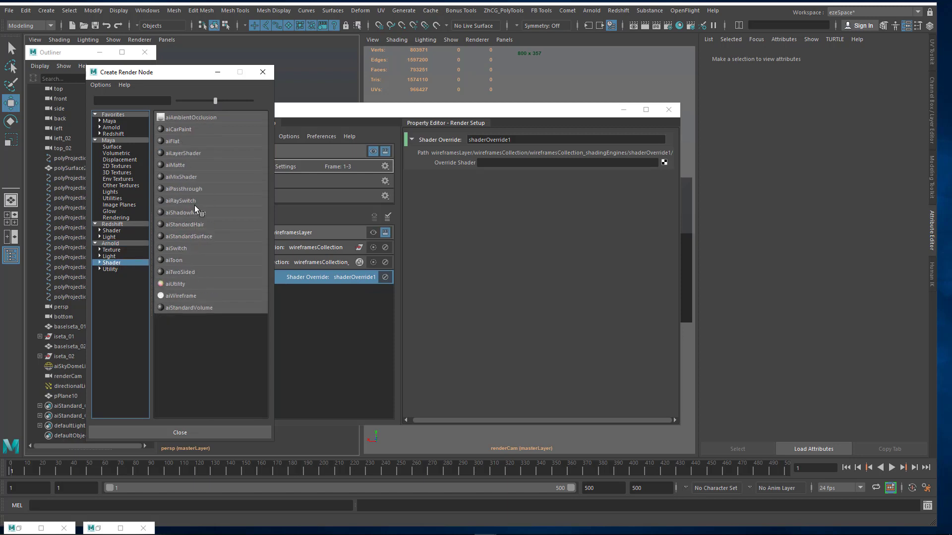
pyautogui.click(178, 296)
pyautogui.doubleClick(516, 162)
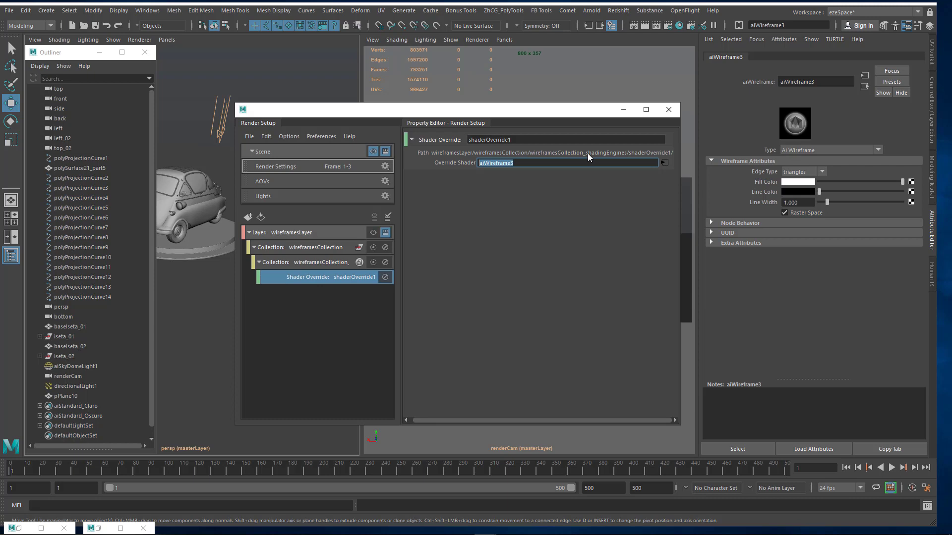
pyautogui.click(667, 164)
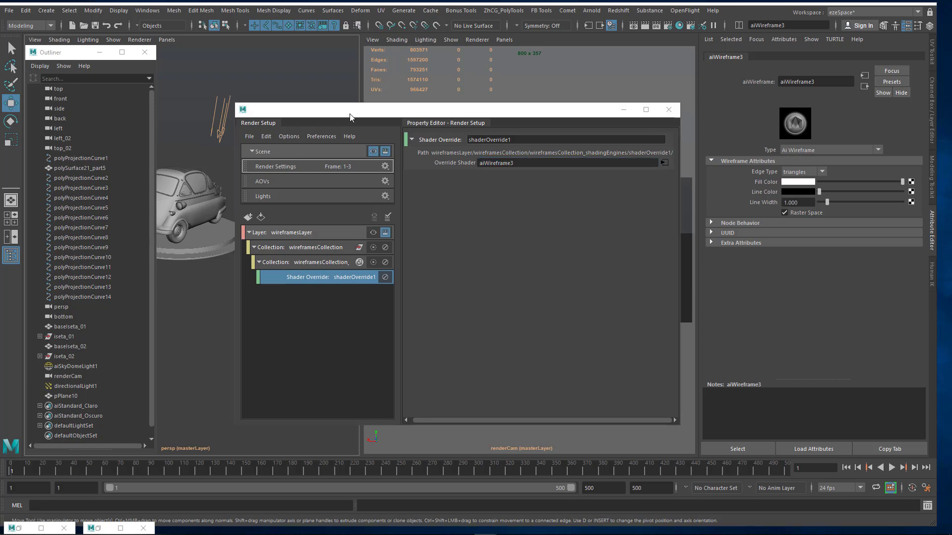
# - Make wireframesLayer the visible render layer in Render Setup, keeping the viewports in sight
pyautogui.moveTo(349, 117); pyautogui.dragTo(356, 343)
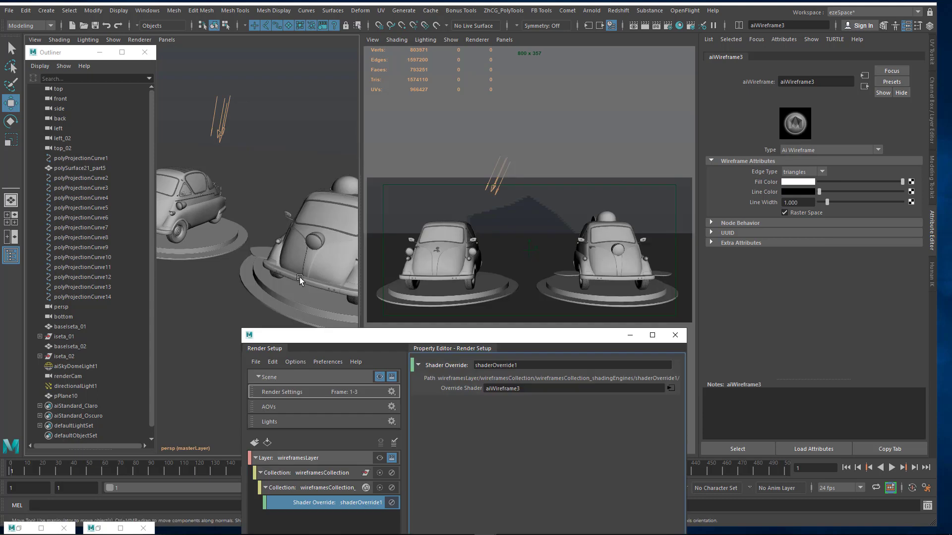
pyautogui.click(379, 458)
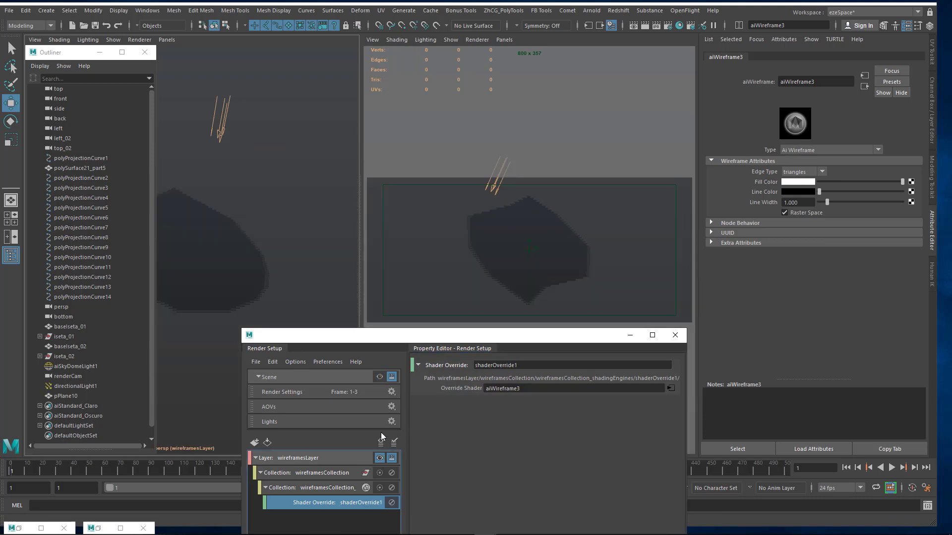
pyautogui.moveTo(400, 346); pyautogui.dragTo(359, 171)
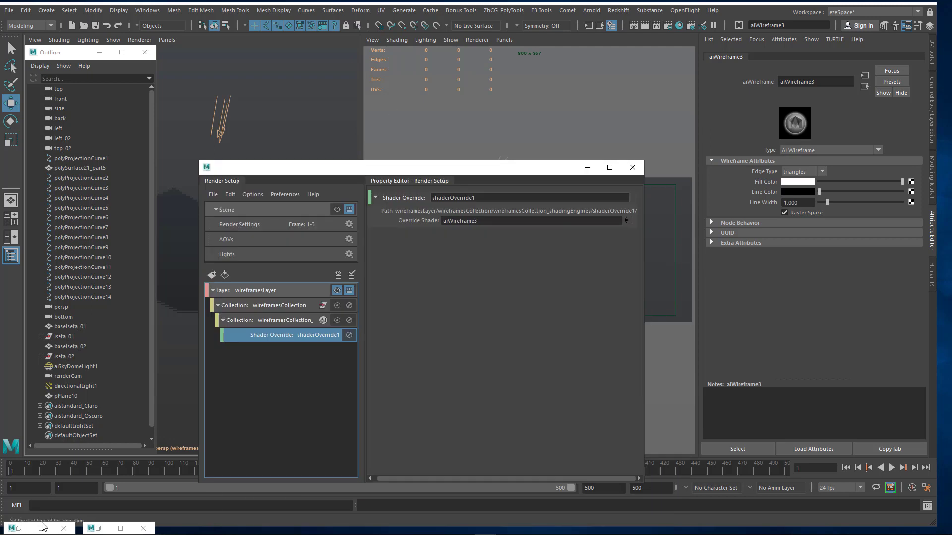
# - Restore Render Settings and Arnold RenderView, turn off the crop region, start a live render, and move both windows clear of Render Setup
pyautogui.click(19, 529)
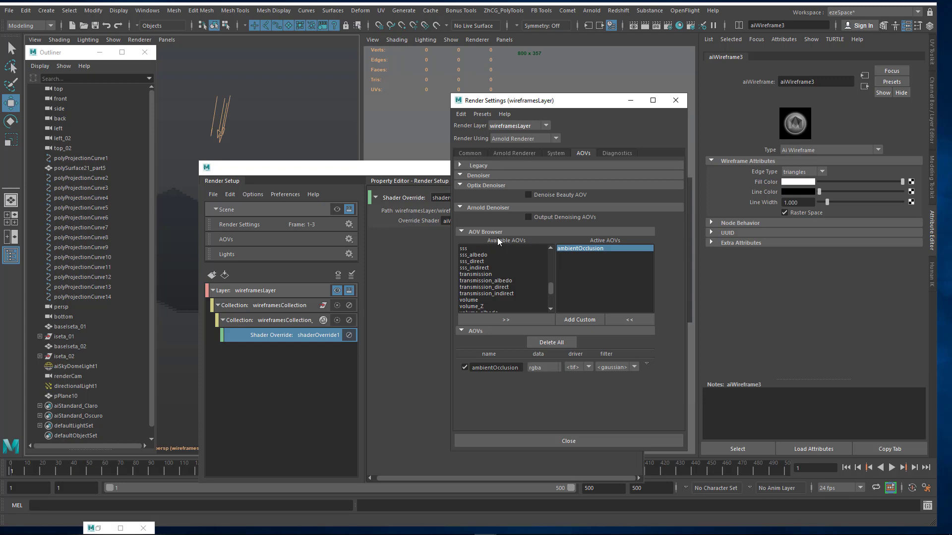
pyautogui.click(104, 529)
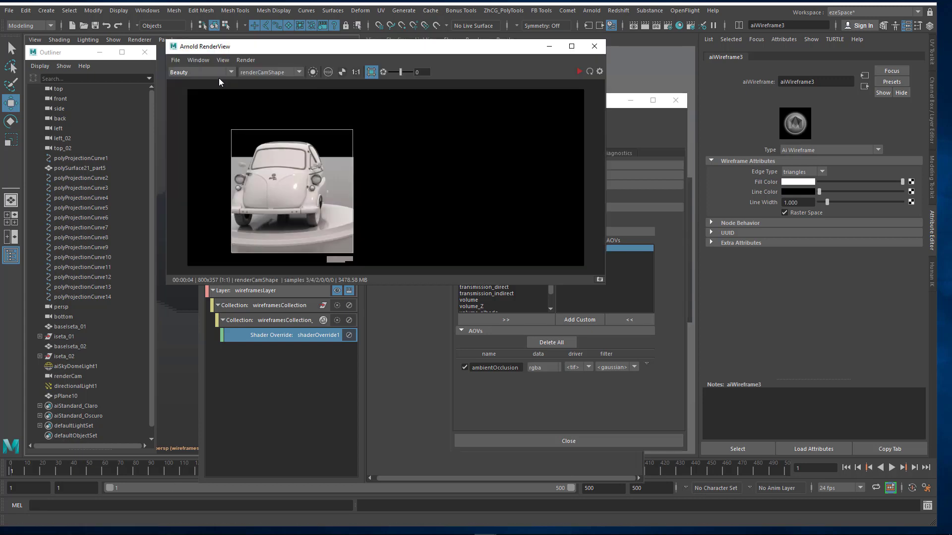
pyautogui.click(371, 72)
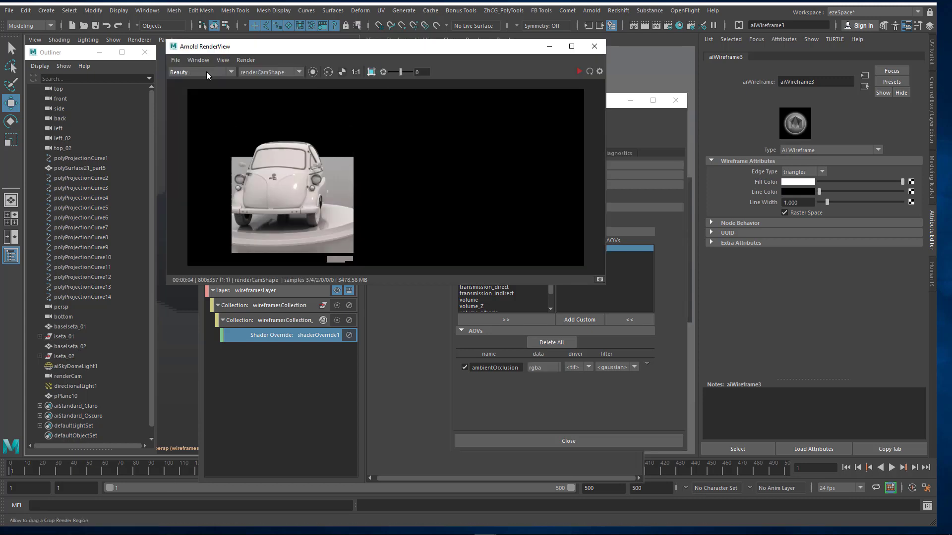
pyautogui.click(578, 72)
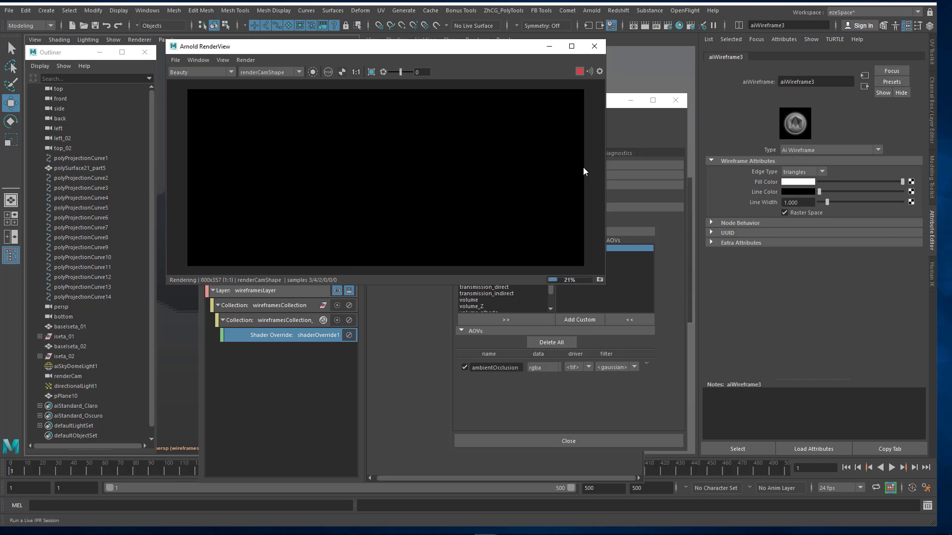
pyautogui.moveTo(481, 48); pyautogui.dragTo(431, 70)
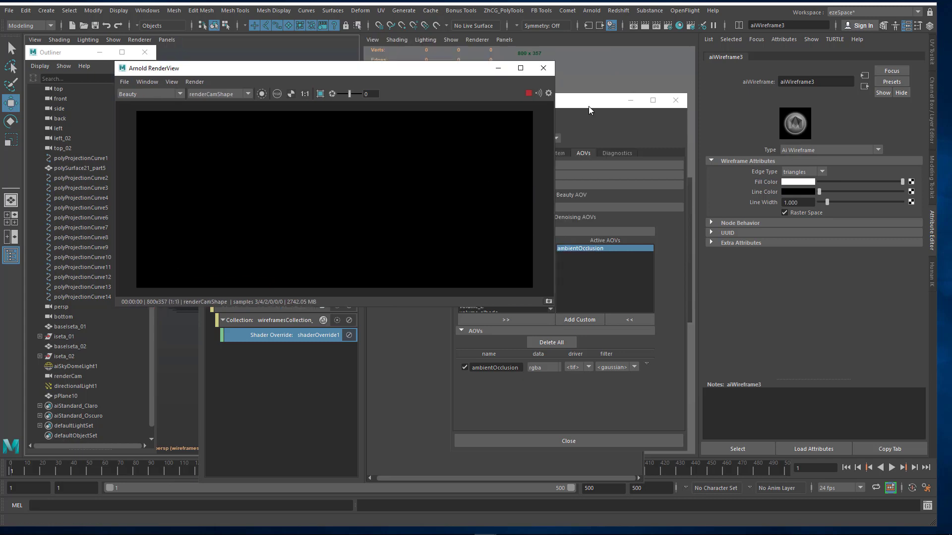
pyautogui.moveTo(578, 103); pyautogui.dragTo(626, 114)
pyautogui.moveTo(425, 72); pyautogui.dragTo(310, 370)
# - Add the car groups iseta_01 and iseta_02, without their bases, to the wireframesCollection_shadingEngines collection
pyautogui.click(338, 292)
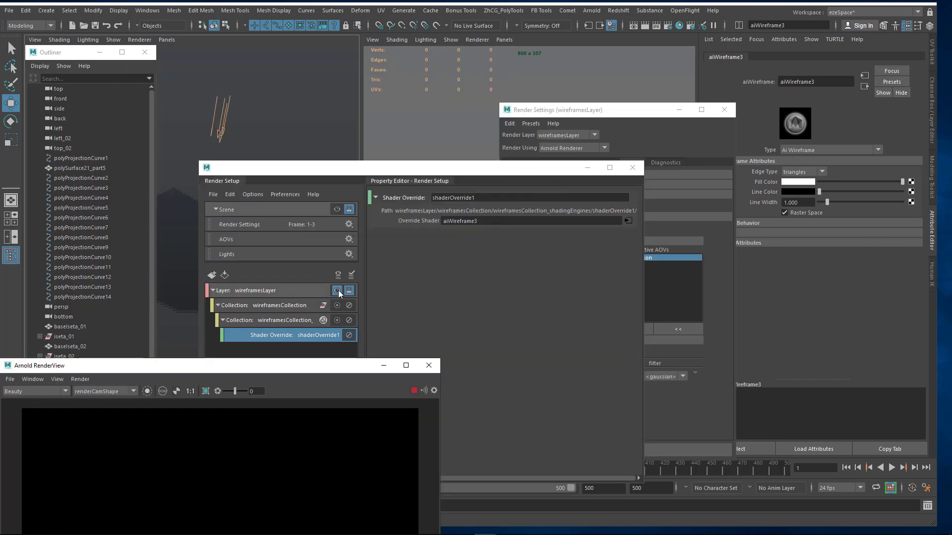
pyautogui.click(338, 290)
pyautogui.click(296, 322)
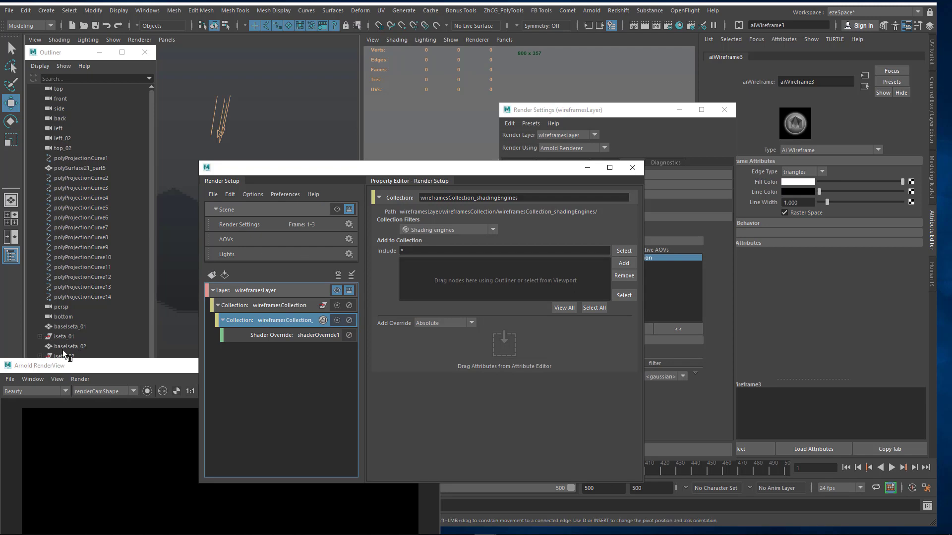
pyautogui.click(64, 337)
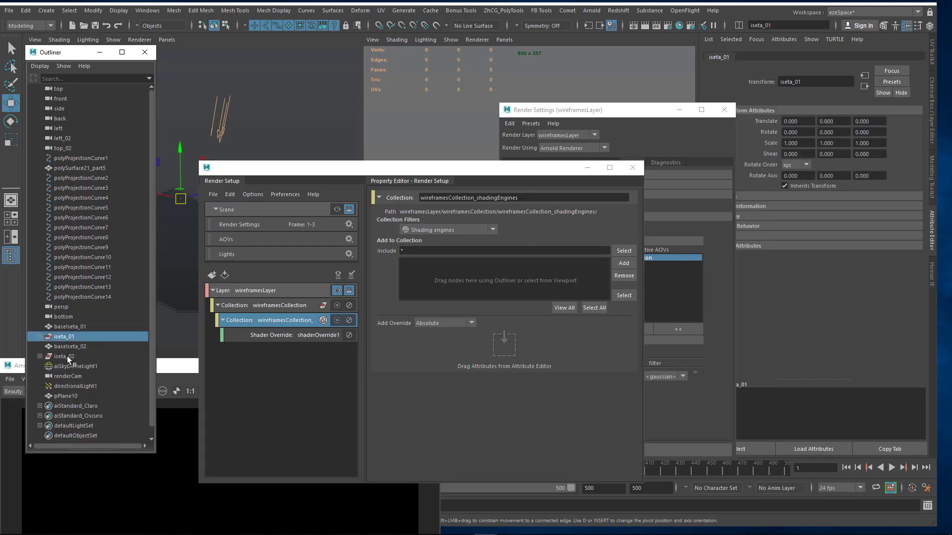
pyautogui.keyDown('ctrl'); pyautogui.click(67, 356); pyautogui.keyUp('ctrl')
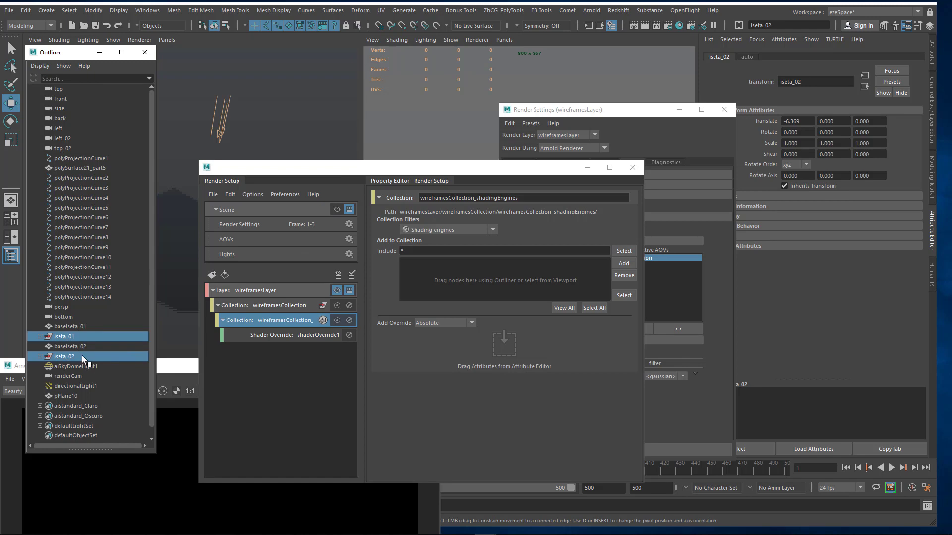
pyautogui.keyDown('ctrl'); pyautogui.click(88, 346); pyautogui.keyUp('ctrl')
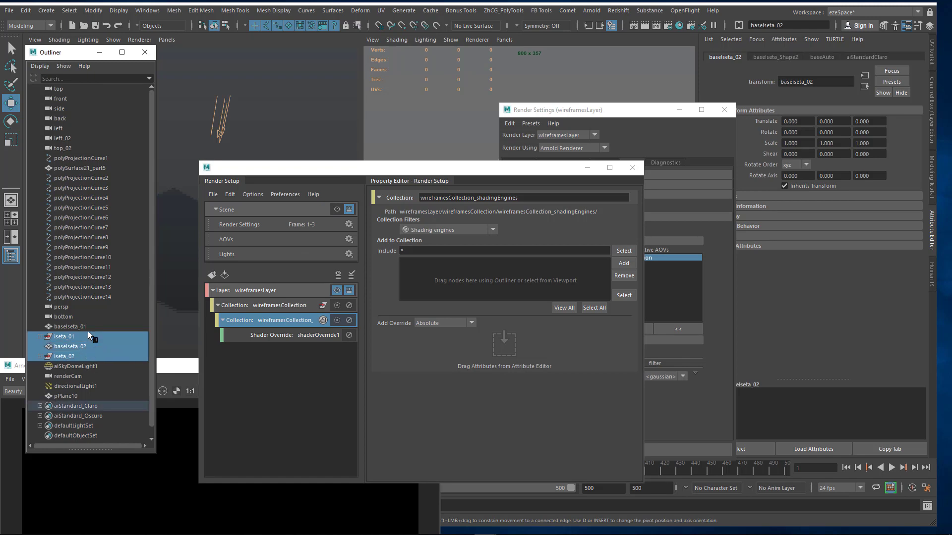
pyautogui.keyDown('ctrl'); pyautogui.click(89, 326); pyautogui.keyUp('ctrl')
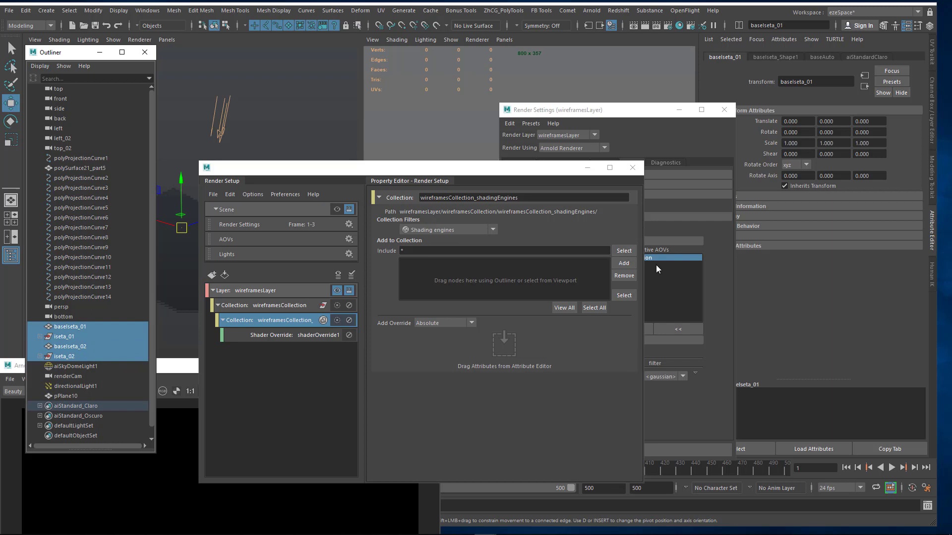
pyautogui.keyDown('ctrl'); pyautogui.click(77, 327); pyautogui.keyUp('ctrl')
pyautogui.keyDown('ctrl'); pyautogui.click(70, 347); pyautogui.keyUp('ctrl')
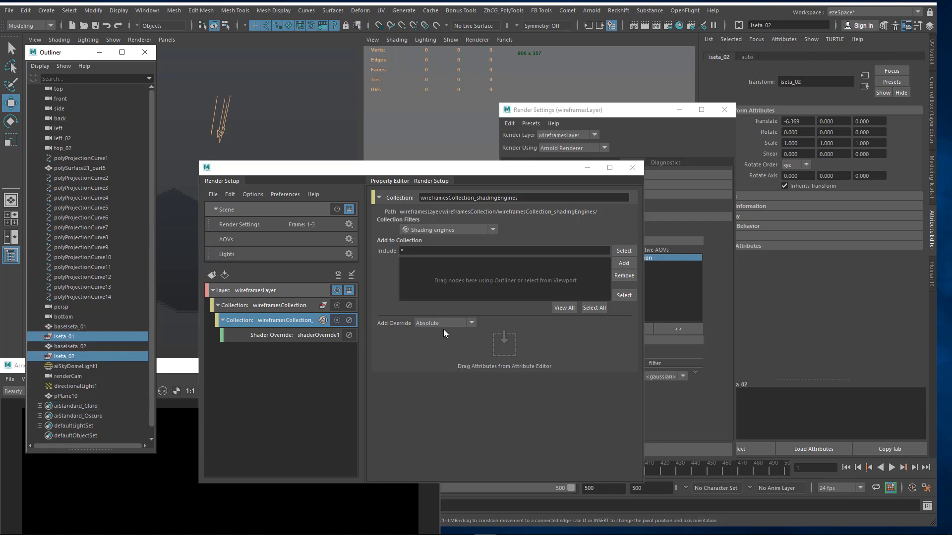
pyautogui.click(65, 338)
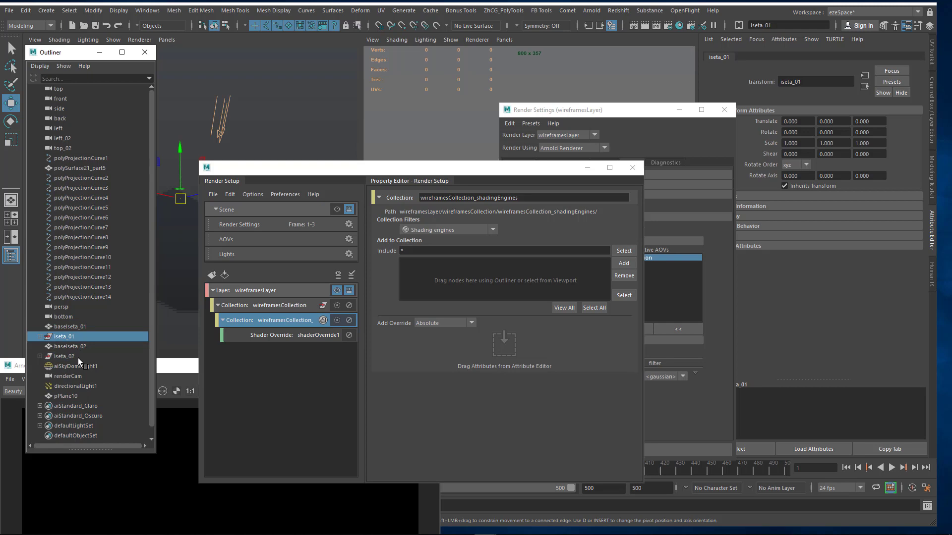
pyautogui.keyDown('ctrl'); pyautogui.click(123, 354); pyautogui.keyUp('ctrl')
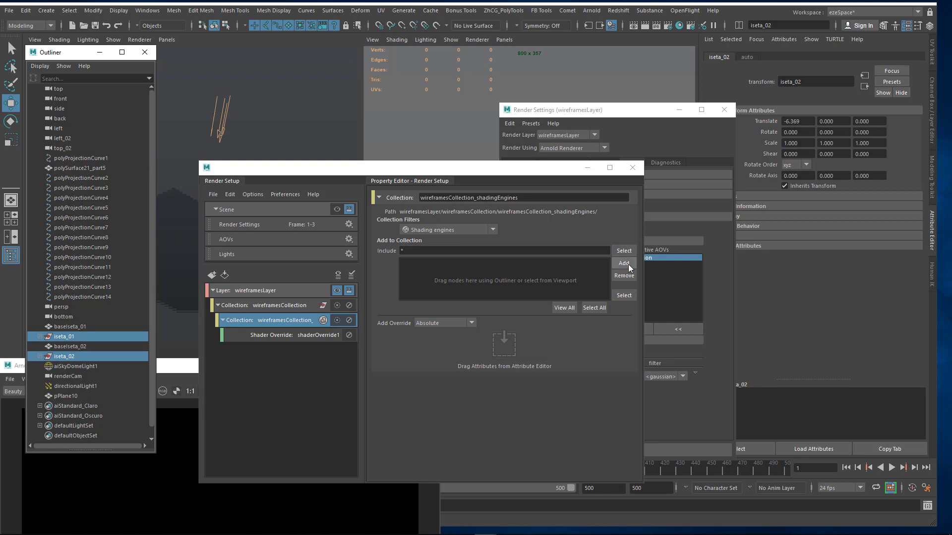
pyautogui.click(623, 263)
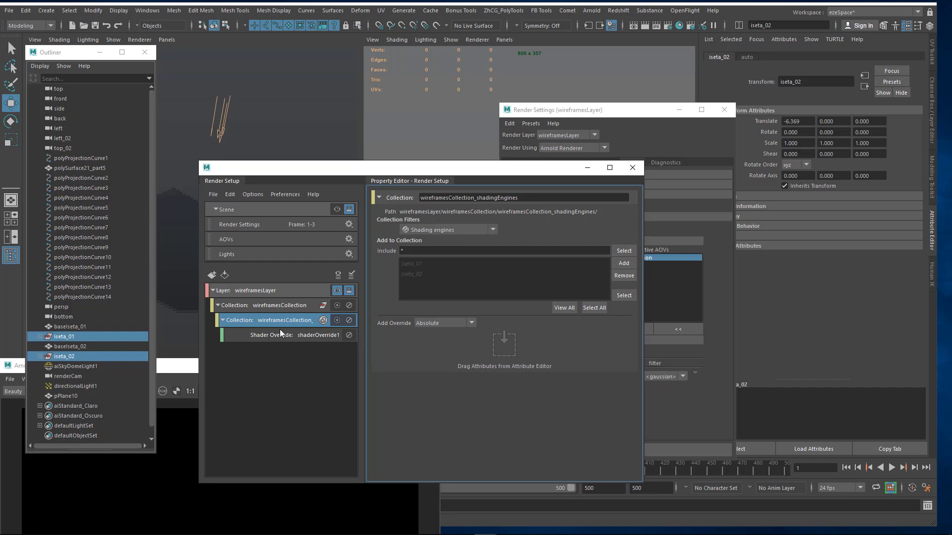
# - Add iseta_01 and iseta_02 to the parent wireframesCollection, which filters transforms
pyautogui.click(282, 305)
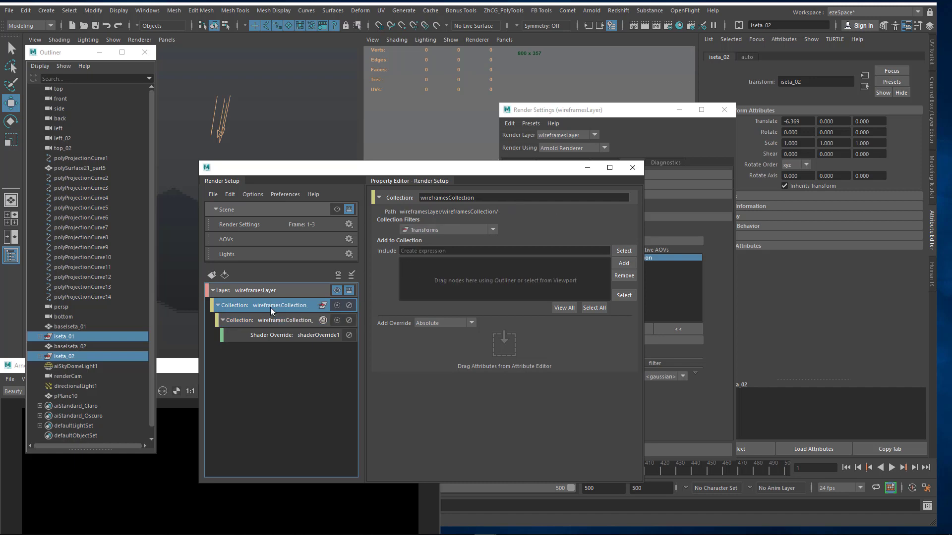
pyautogui.click(623, 263)
pyautogui.click(413, 274)
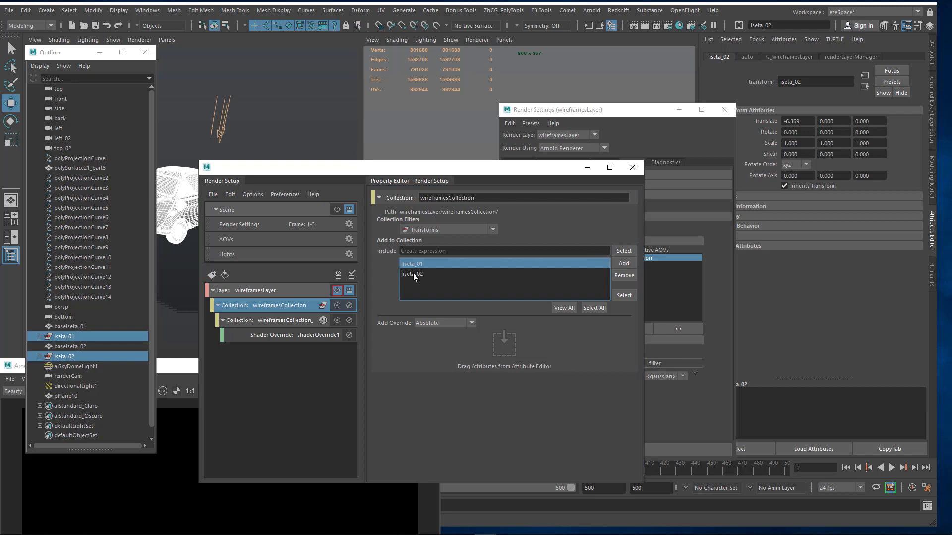
# - Compare the master scene with wireframesLayer in the viewport by alternating which one is visible
pyautogui.moveTo(394, 174); pyautogui.dragTo(608, 141)
pyautogui.click(550, 176)
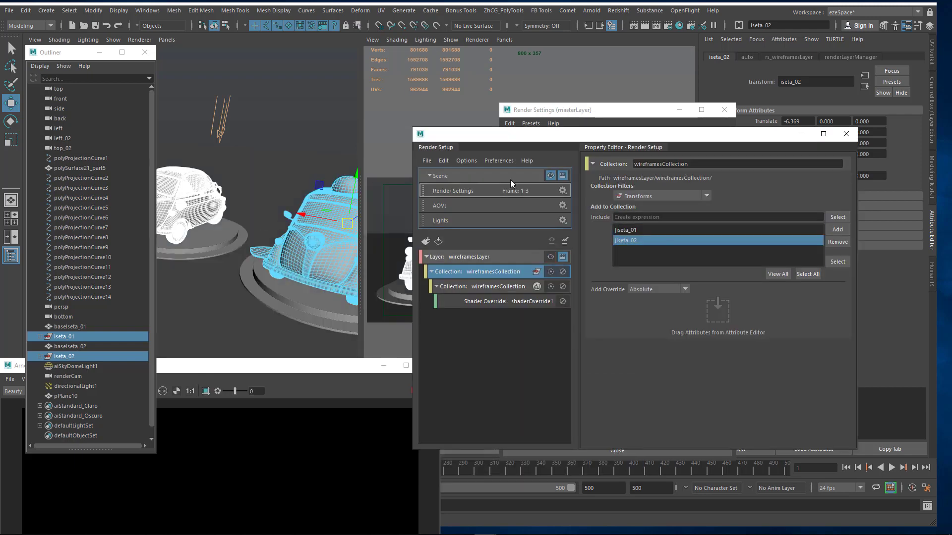
pyautogui.click(550, 257)
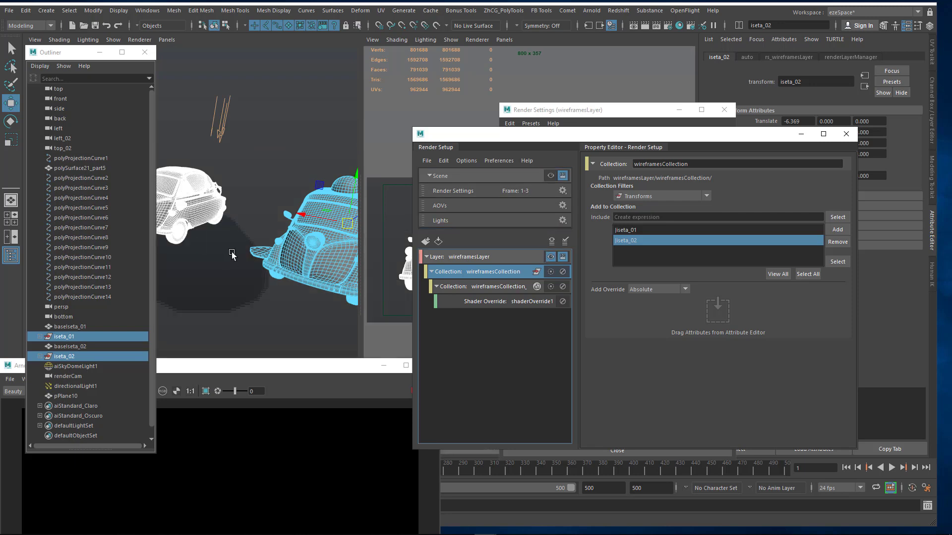
pyautogui.keyDown('alt'); pyautogui.moveTo(232, 256); pyautogui.dragTo(243, 273); pyautogui.keyUp('alt')
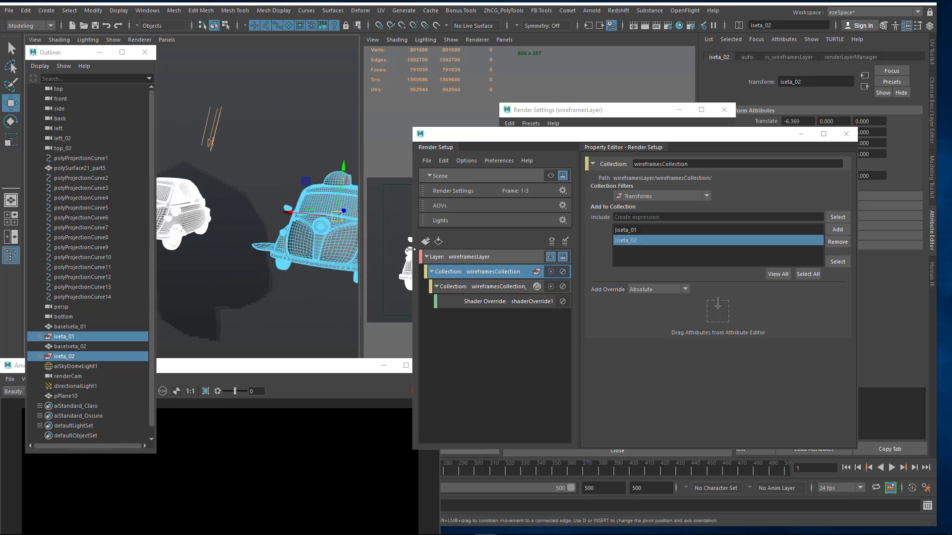
pyautogui.click(550, 176)
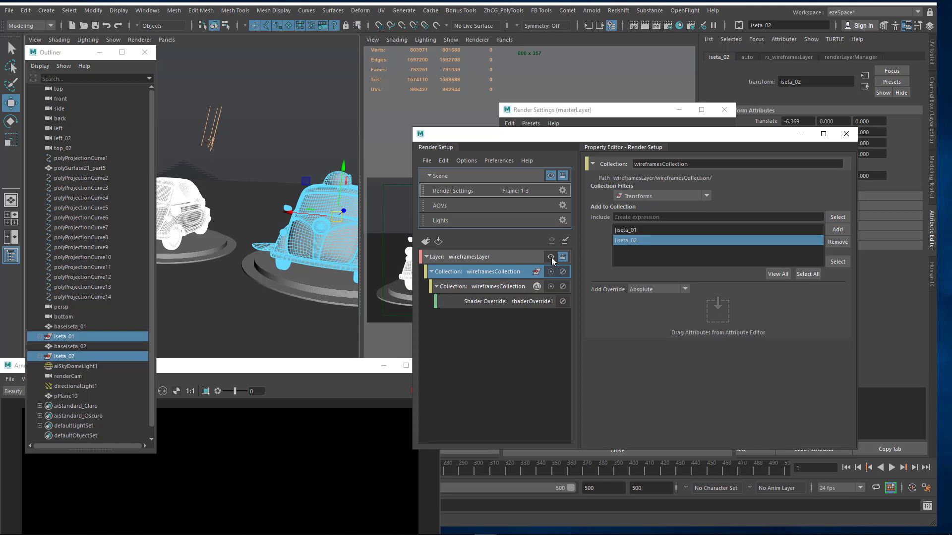
pyautogui.click(550, 257)
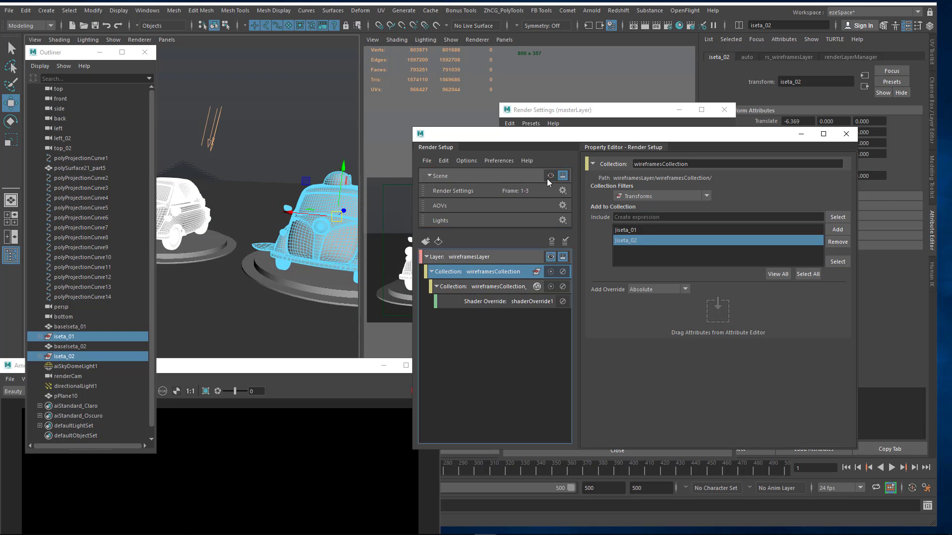
pyautogui.click(548, 177)
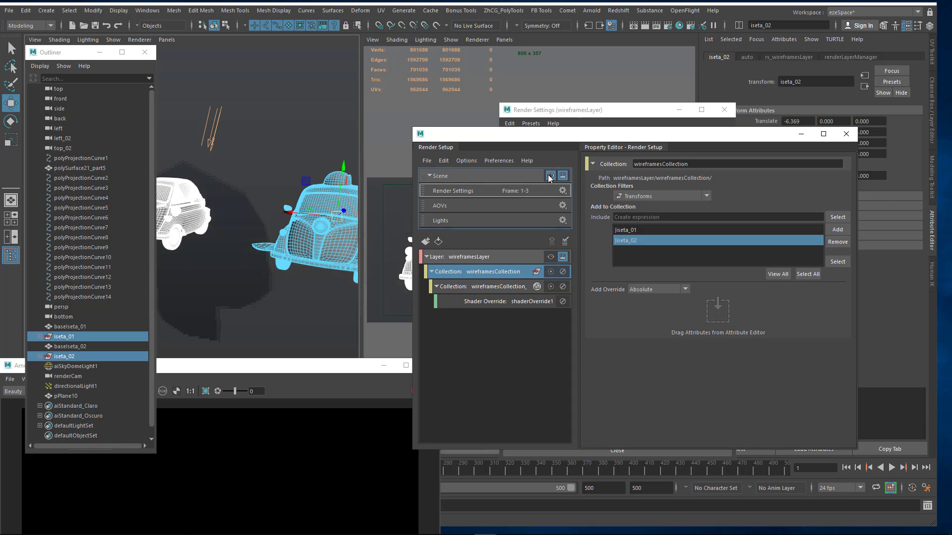
pyautogui.click(550, 257)
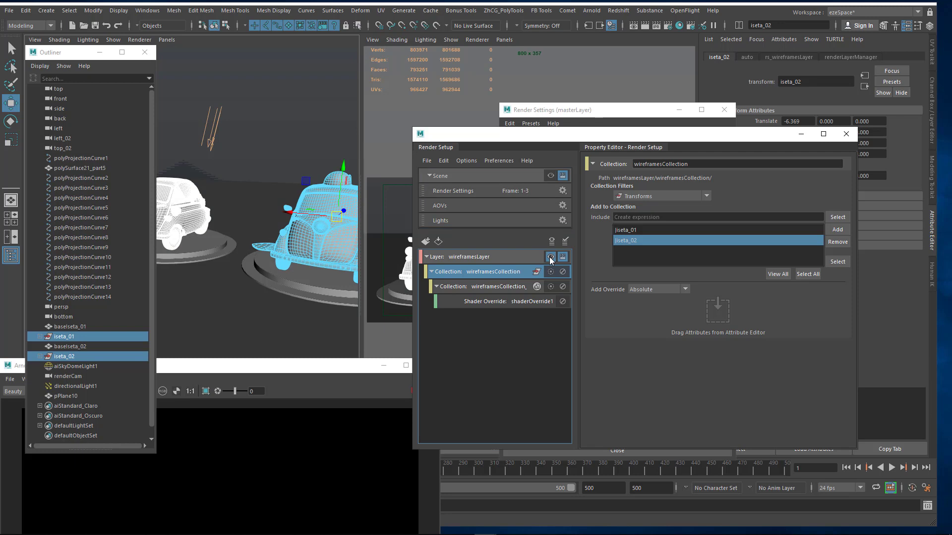
# - Display the attributes of shaderOverride1's aiWireframe3 shader and minimize Render Settings to clear the viewport
pyautogui.click(624, 229)
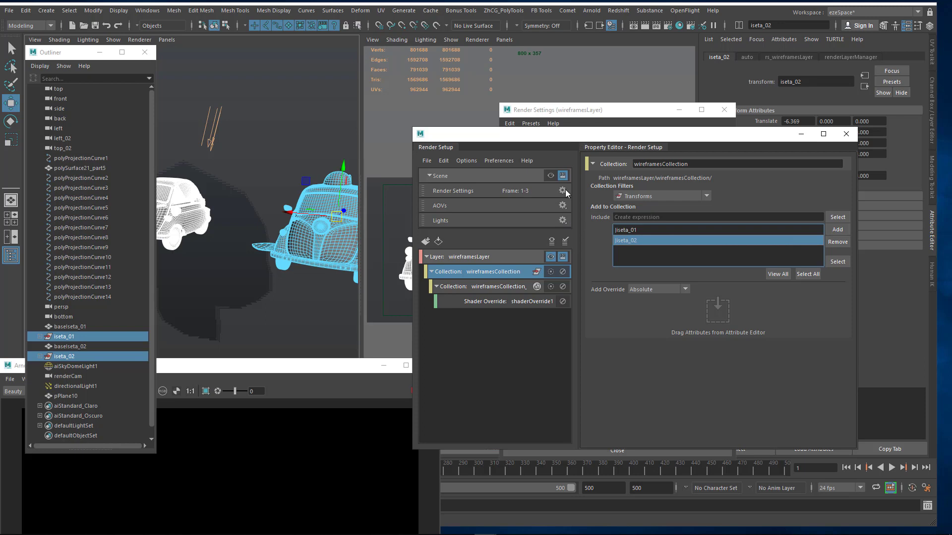
pyautogui.moveTo(565, 190); pyautogui.dragTo(514, 273)
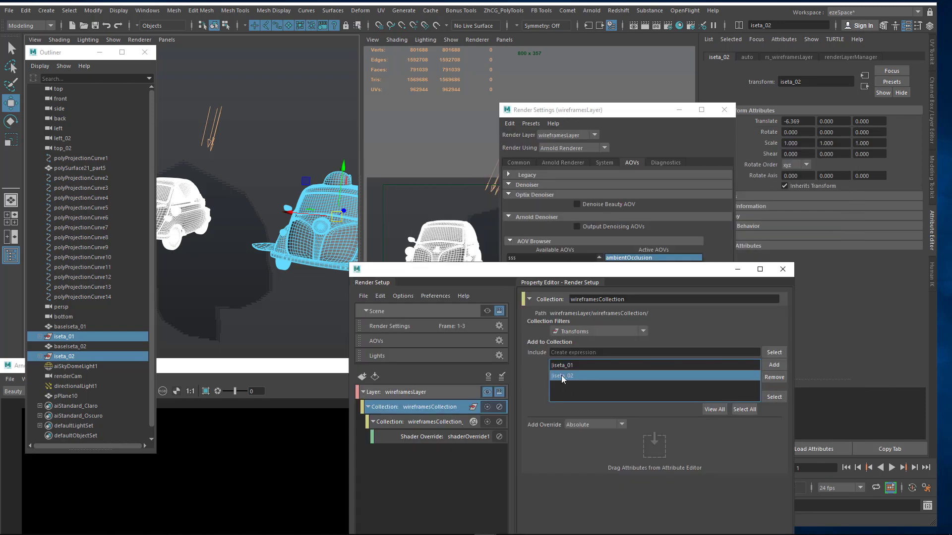
pyautogui.click(439, 437)
pyautogui.doubleClick(610, 322)
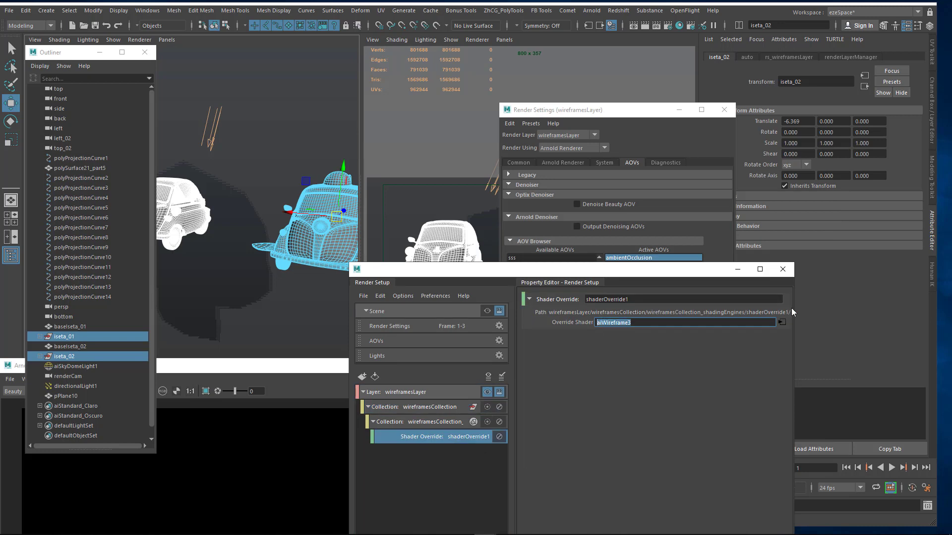
pyautogui.click(782, 323)
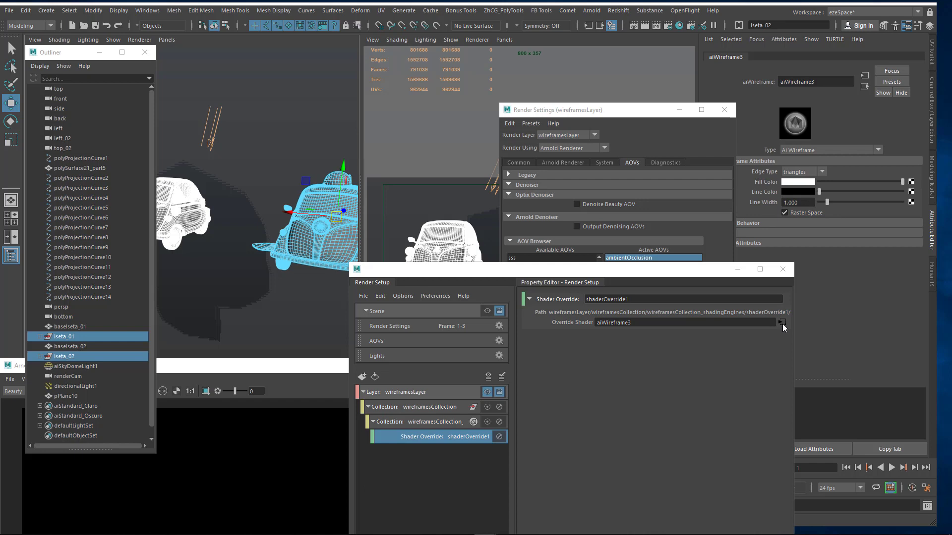
pyautogui.moveTo(657, 276); pyautogui.dragTo(629, 280)
pyautogui.click(679, 113)
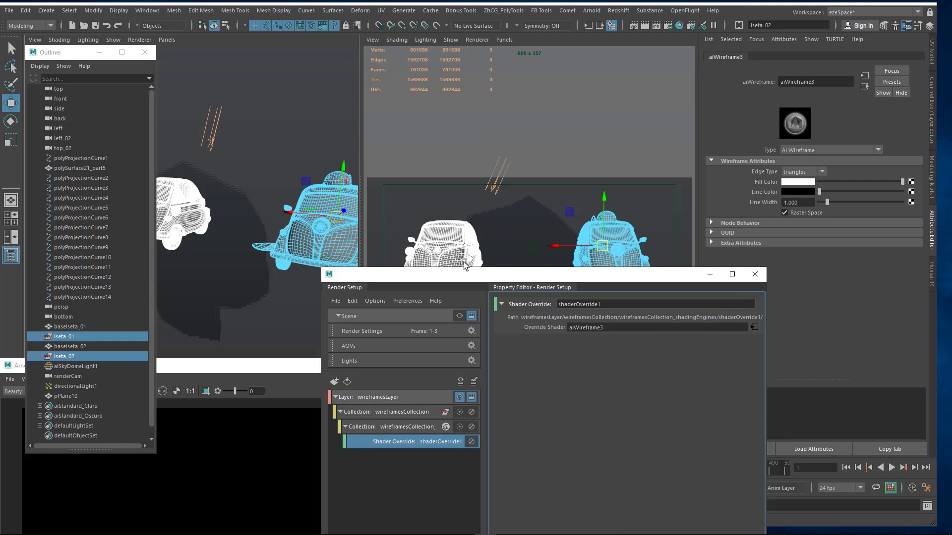
# - Bring Arnold RenderView back over the viewports and render wireframesLayer through renderCamShape
pyautogui.moveTo(213, 366); pyautogui.dragTo(327, 146)
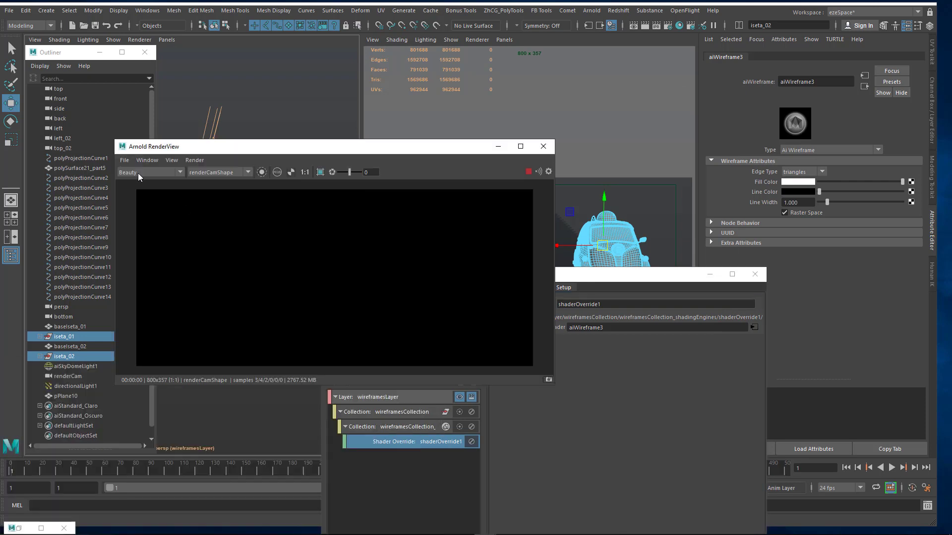
pyautogui.click(528, 172)
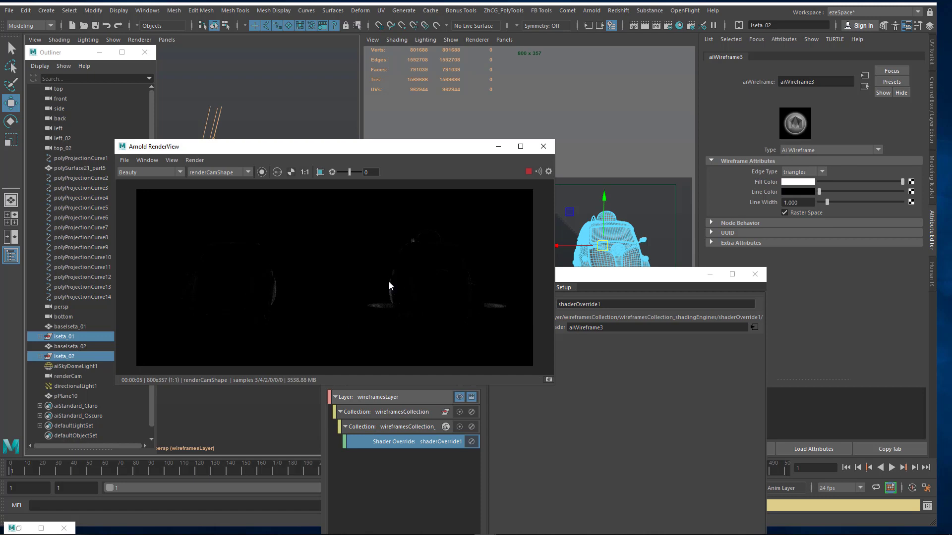
pyautogui.click(575, 278)
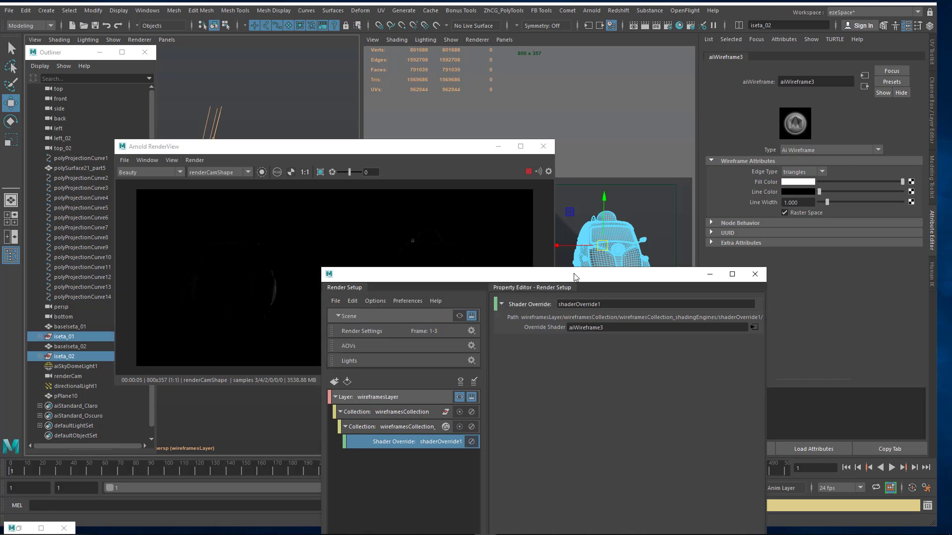
# - Inspect the alpha channel of the wireframesLayer render in Arnold RenderView and return to the color view
pyautogui.moveTo(506, 265); pyautogui.dragTo(482, 241)
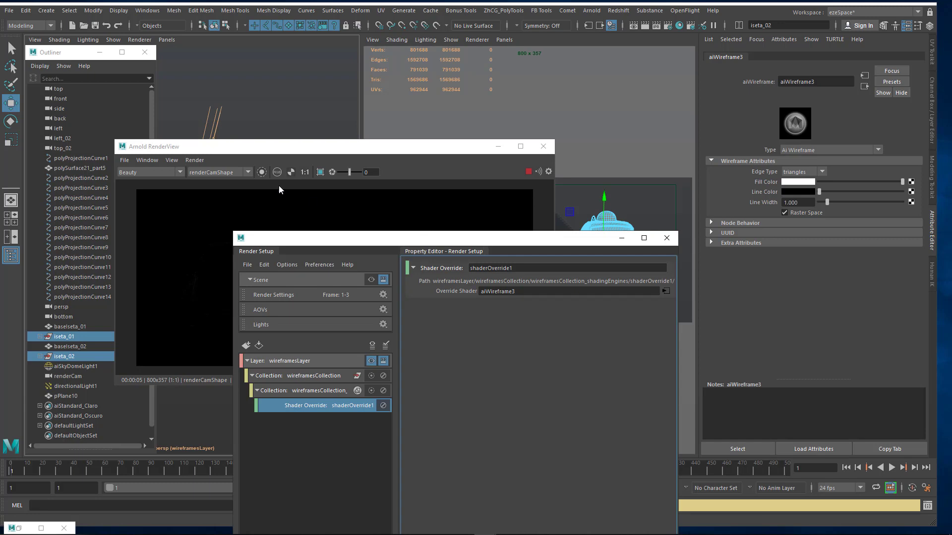
pyautogui.click(291, 173)
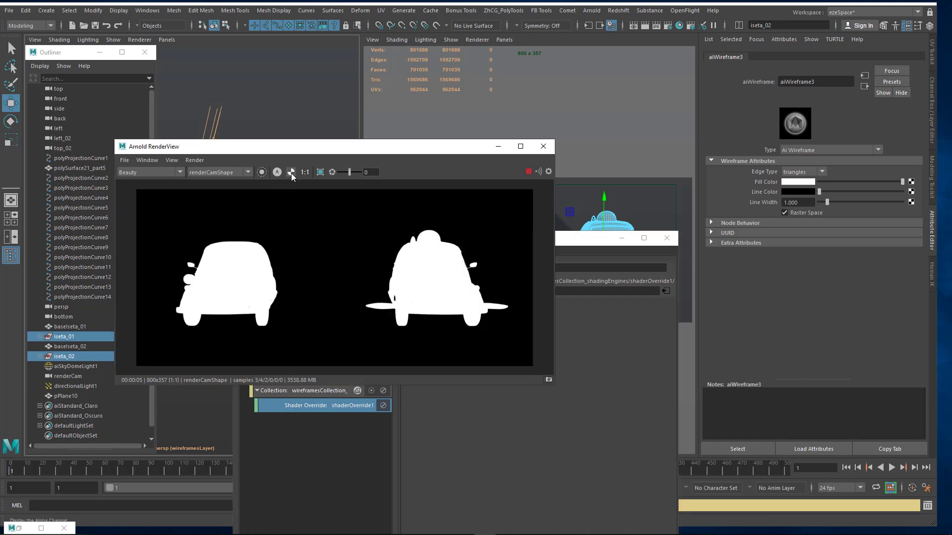
pyautogui.click(291, 173)
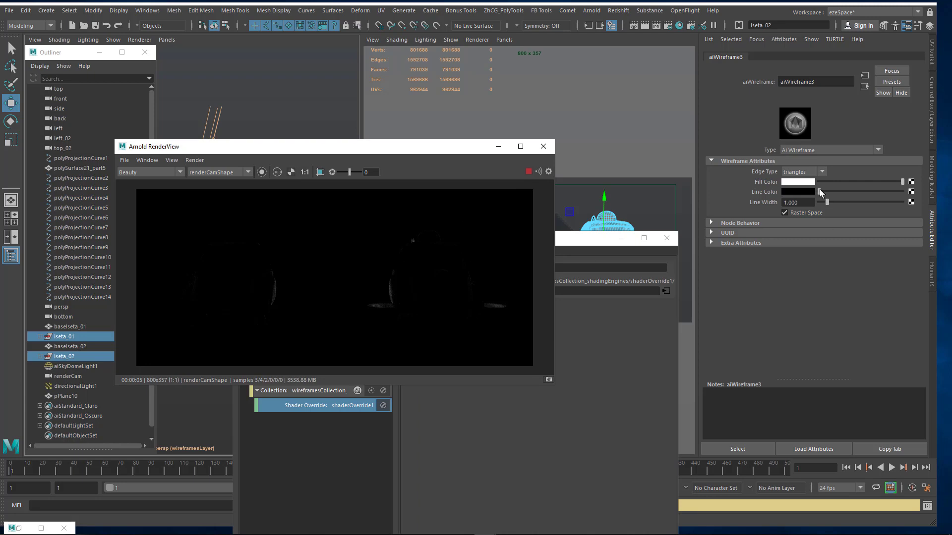
# - Set aiWireframe3's fill color to black, line color to white and edge type to polygons
pyautogui.moveTo(817, 193); pyautogui.dragTo(760, 189)
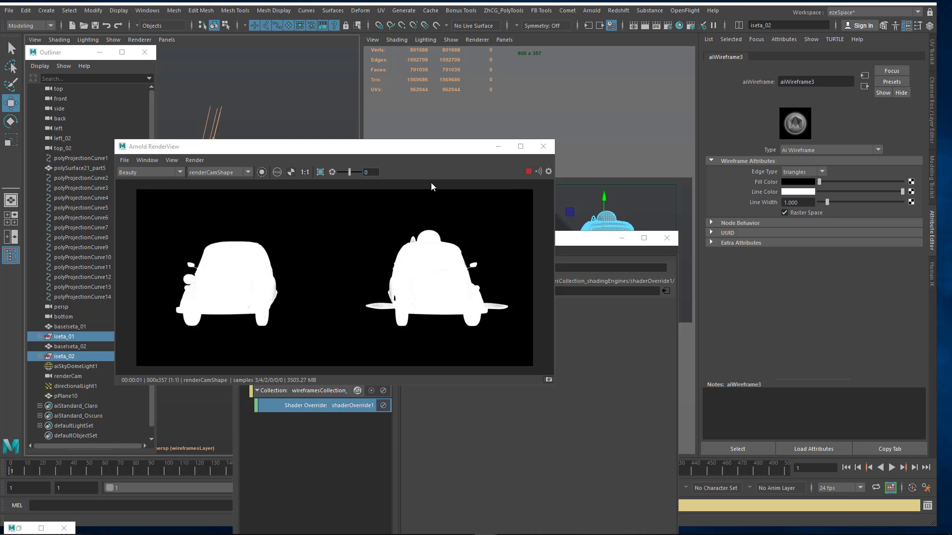
pyautogui.moveTo(404, 151); pyautogui.dragTo(445, 100)
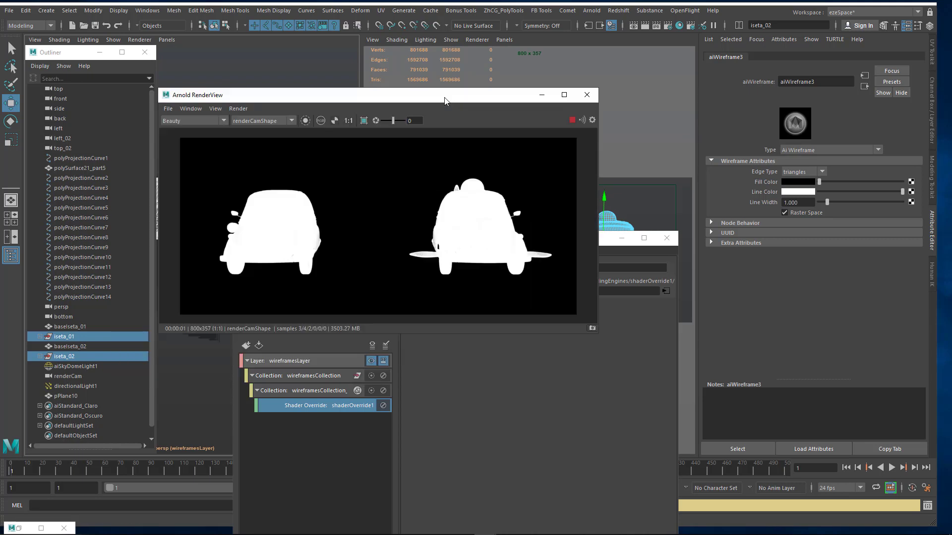
pyautogui.click(790, 171)
pyautogui.click(795, 182)
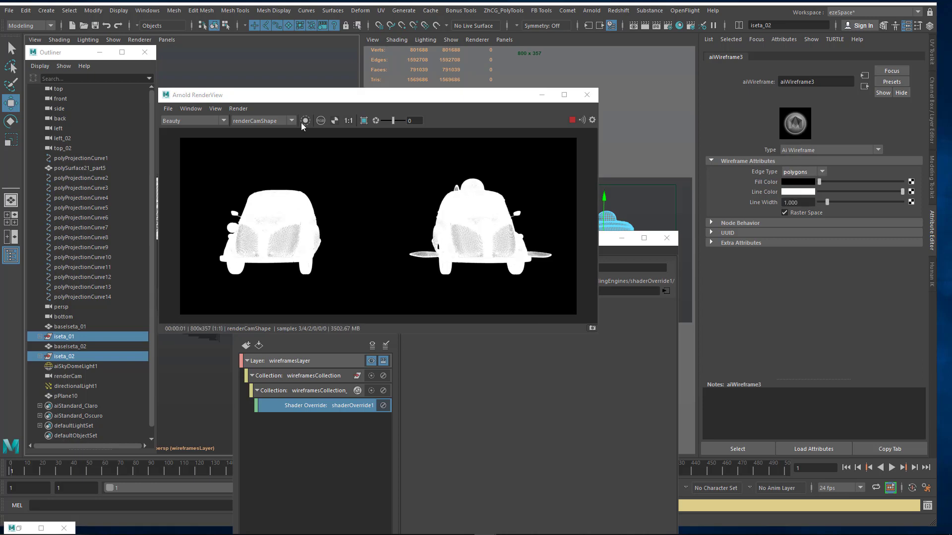
pyautogui.moveTo(292, 99); pyautogui.dragTo(301, 79)
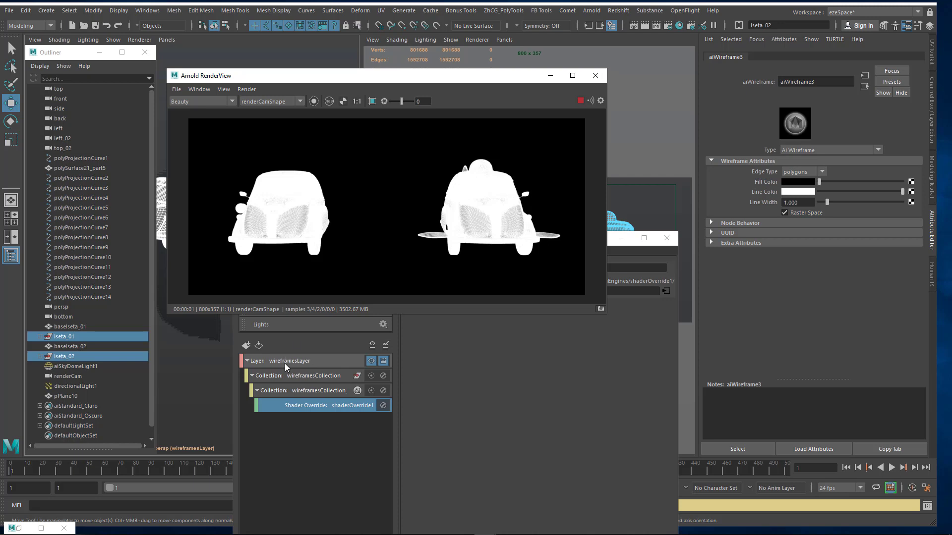
# - Stop the live render and create an absolute override for the visible layer on aiStandard_Claro's Ai Subdiv Type
pyautogui.click(580, 101)
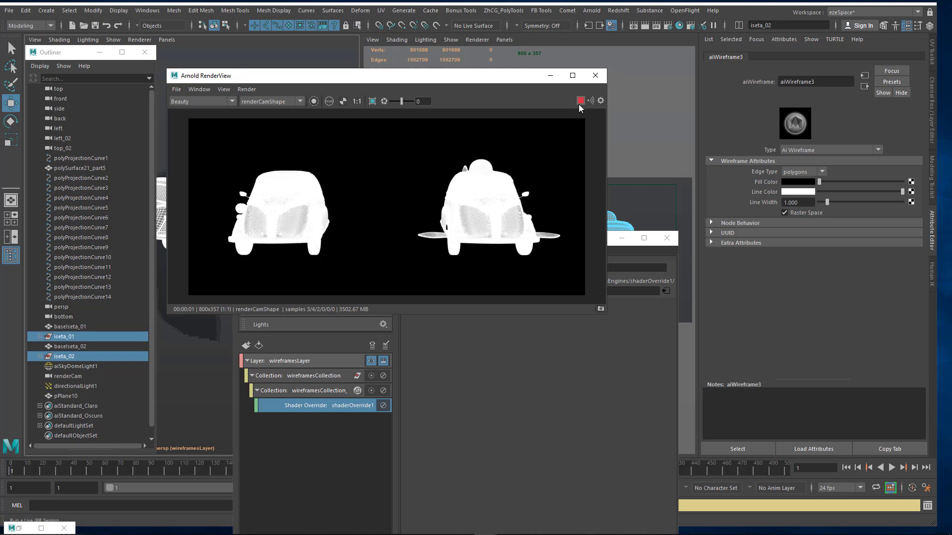
pyautogui.click(62, 404)
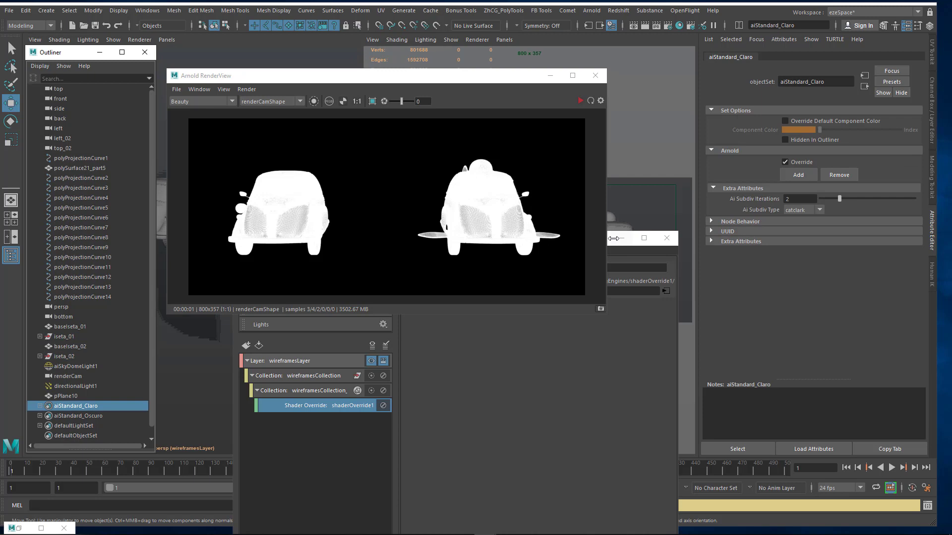
pyautogui.click(91, 415)
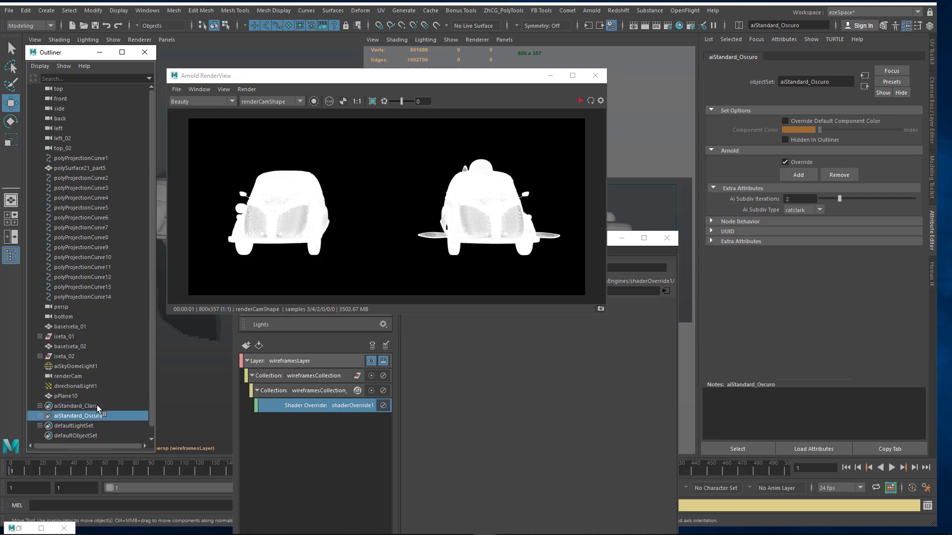
pyautogui.click(99, 405)
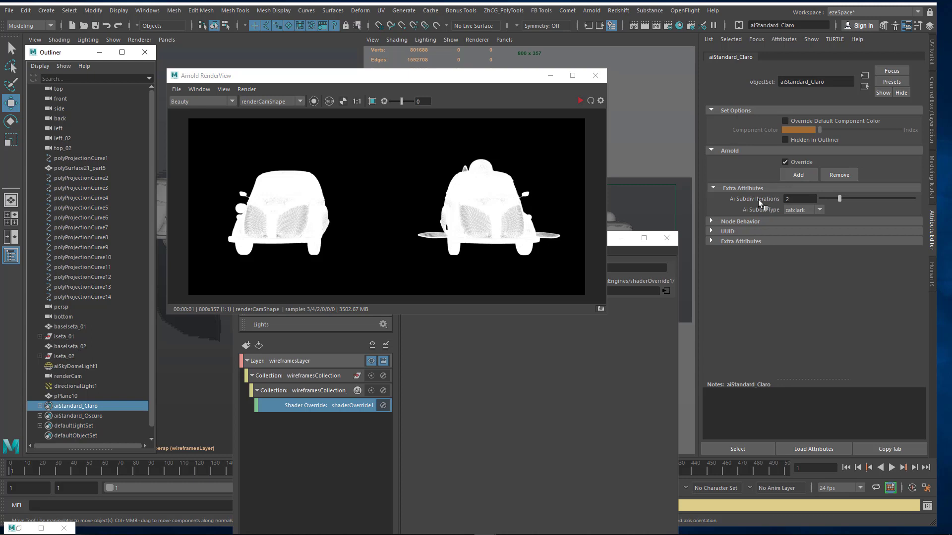
pyautogui.rightClick(768, 211)
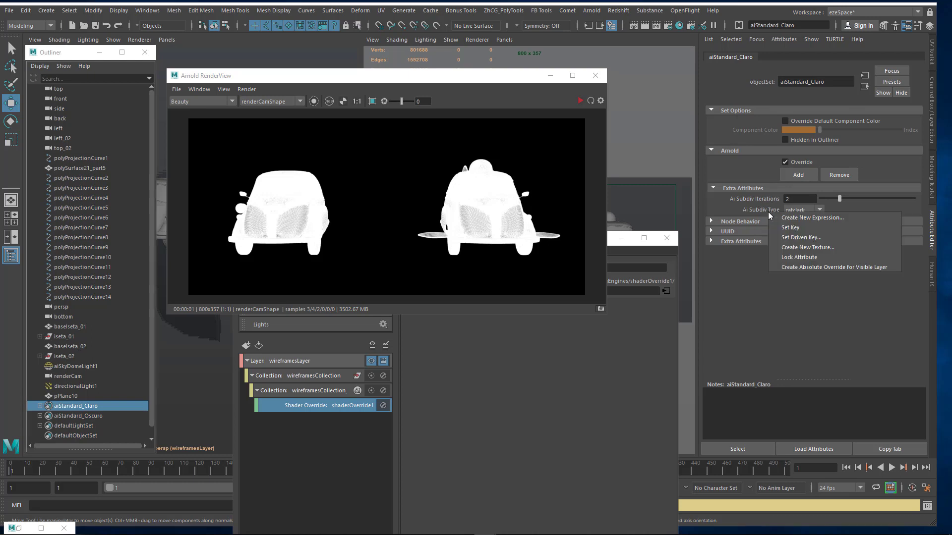
pyautogui.click(817, 267)
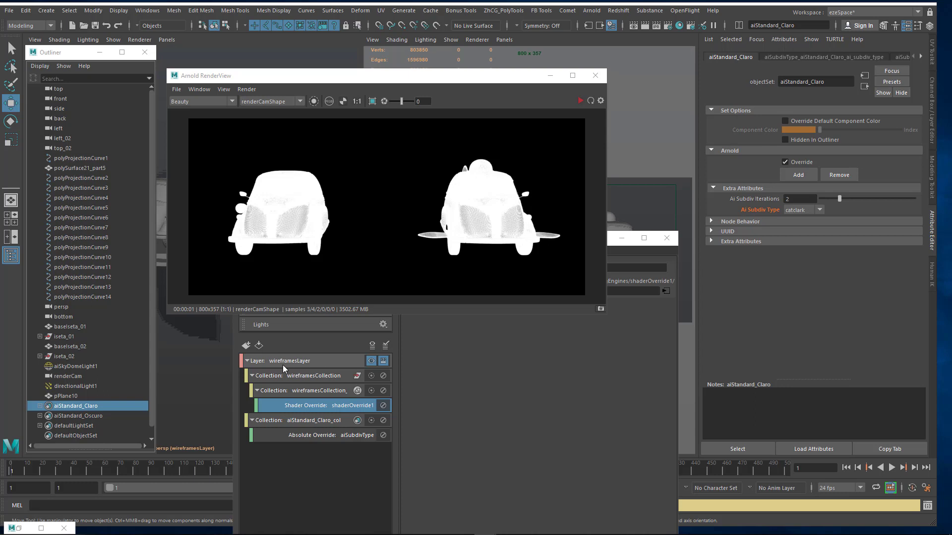
# - Set aiStandard_Claro's overridden Ai Subdiv Type to none and restart the live render
pyautogui.click(351, 361)
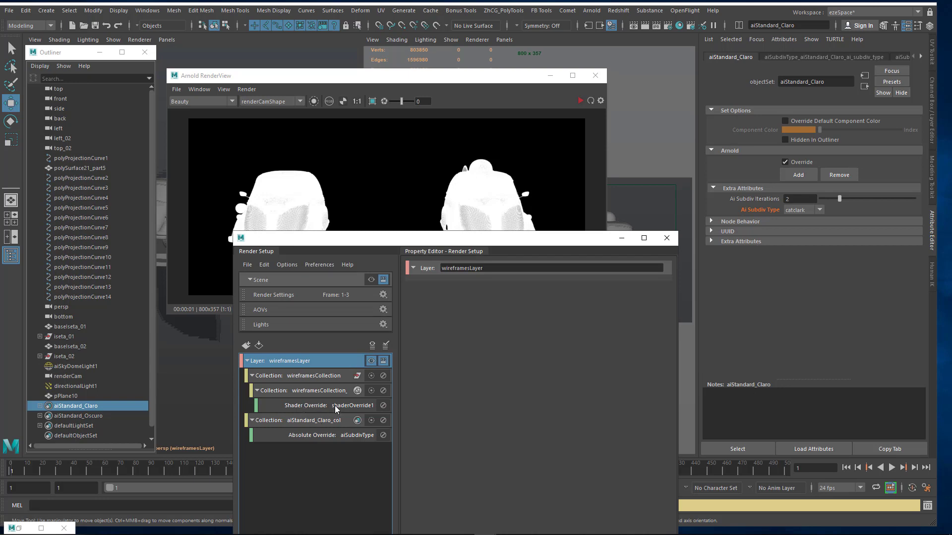
pyautogui.click(311, 407)
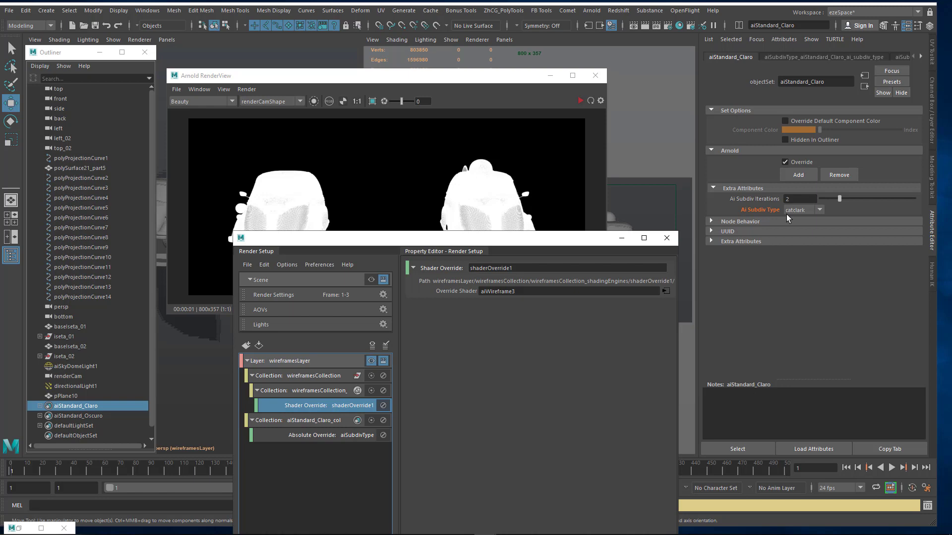
pyautogui.click(801, 210)
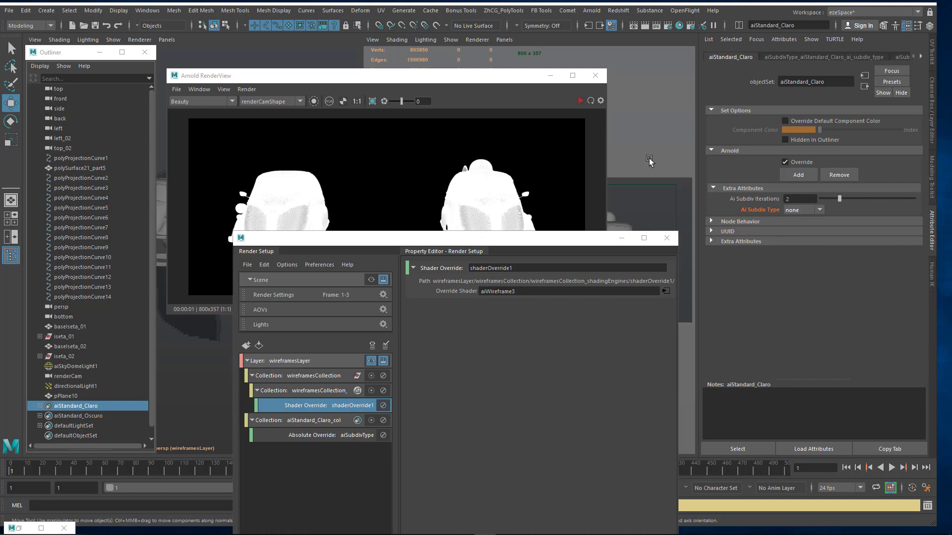
pyautogui.click(245, 147)
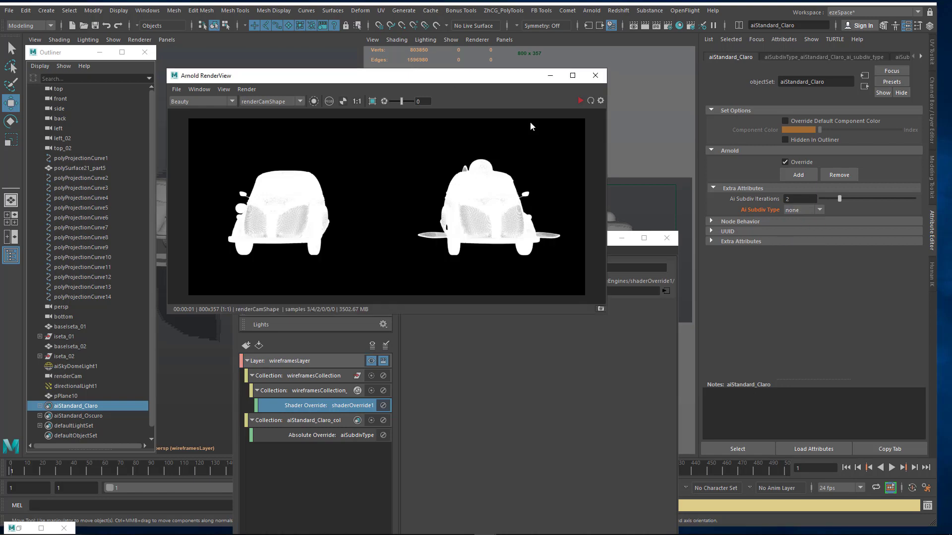
pyautogui.click(580, 101)
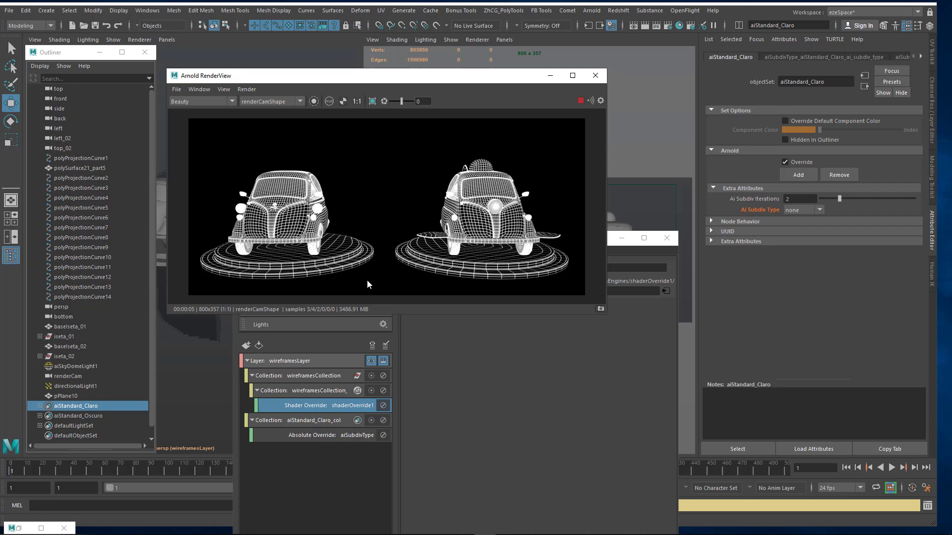
# - Create an absolute override for the visible layer on aiStandard_Oscuro's Ai Subdiv Type and set it to none
pyautogui.click(72, 415)
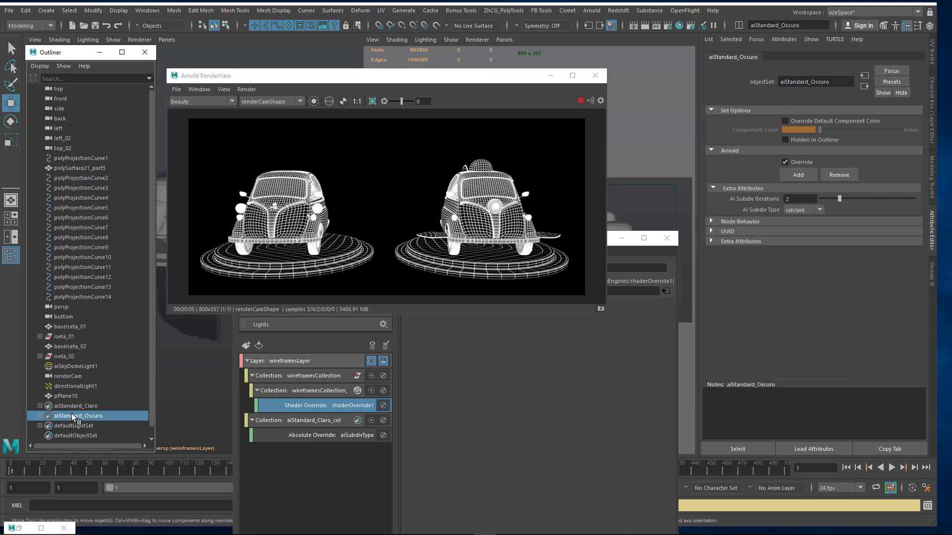
pyautogui.rightClick(763, 212)
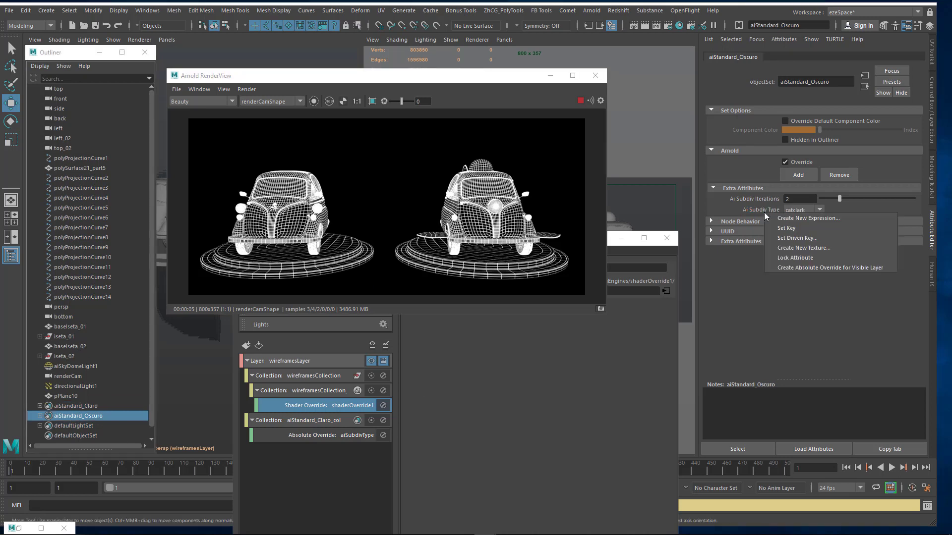
pyautogui.rightClick(754, 211)
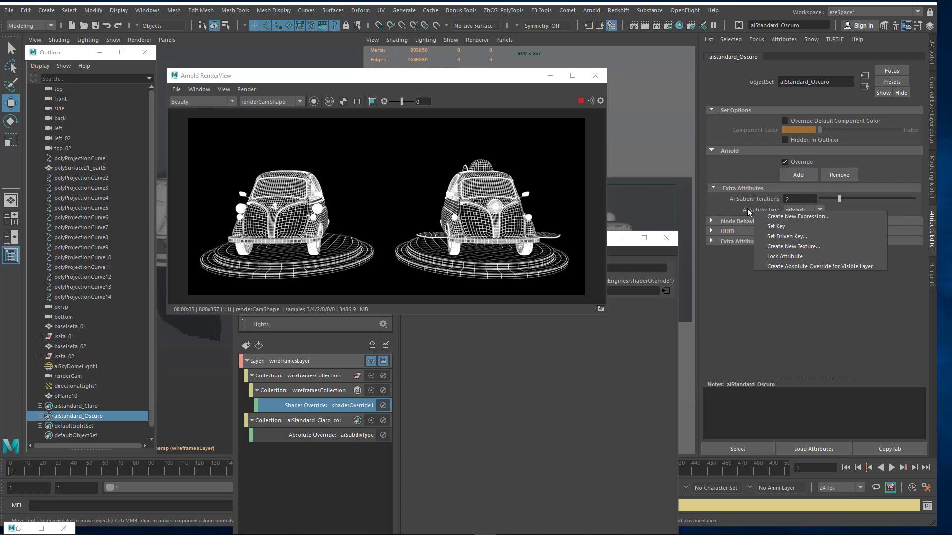
pyautogui.rightClick(748, 210)
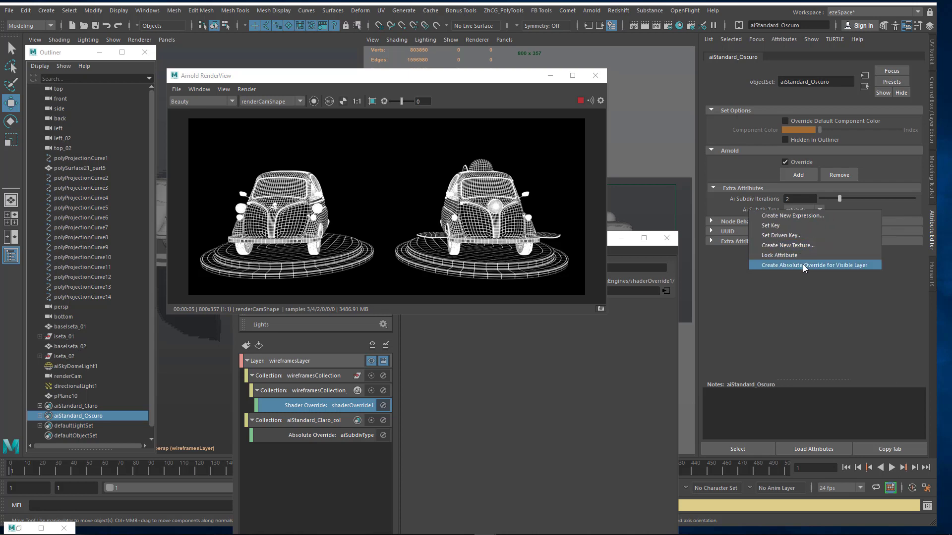
pyautogui.click(803, 266)
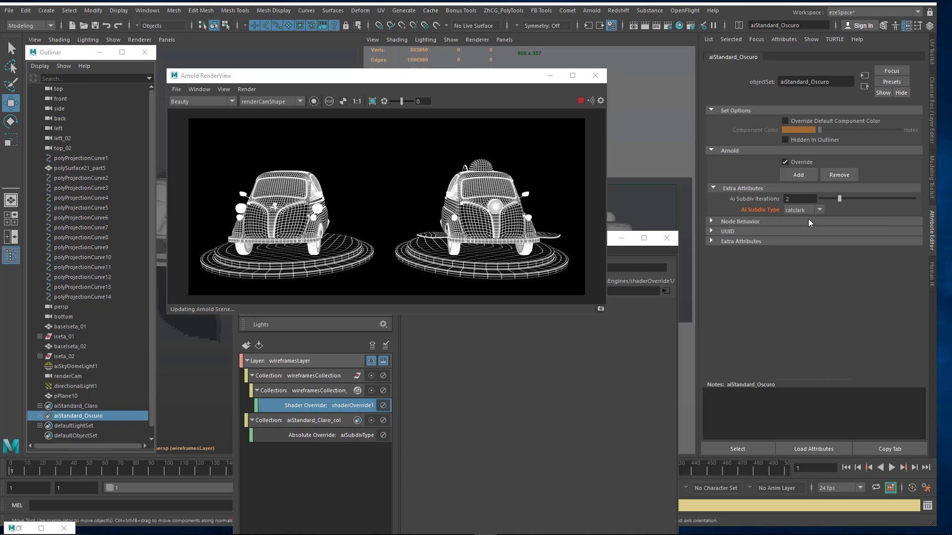
pyautogui.click(804, 210)
pyautogui.click(802, 220)
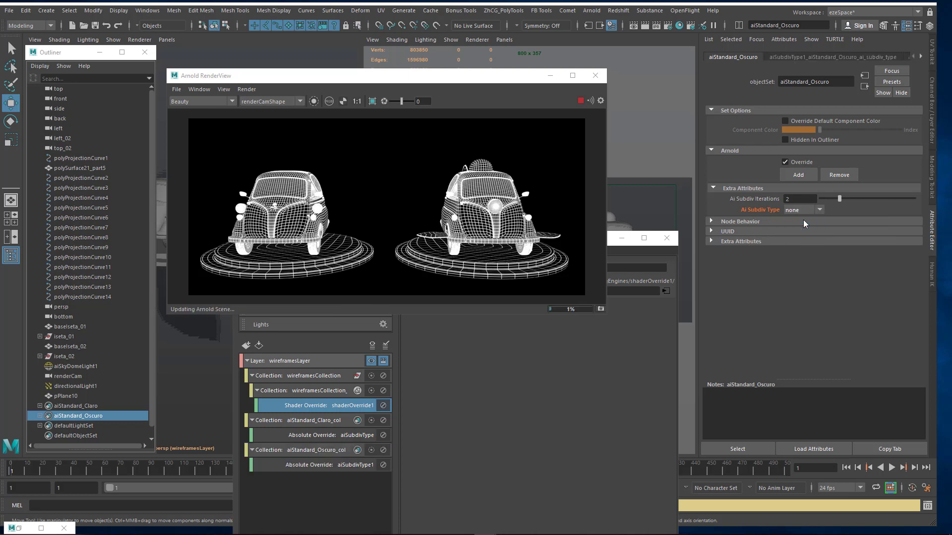
# - Stop the live render, move Arnold RenderView and Render Setup off the cars, and select wireframesLayer
pyautogui.moveTo(372, 81); pyautogui.dragTo(334, 181)
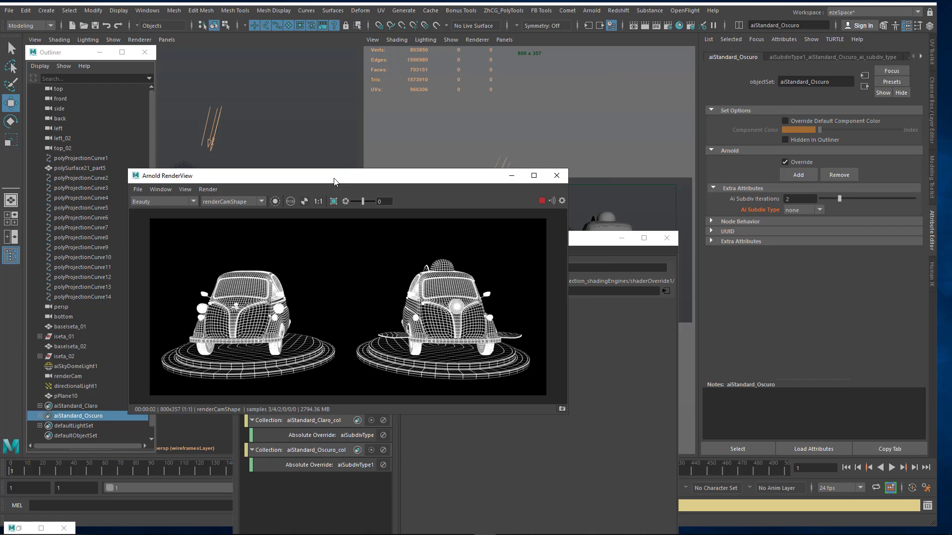
pyautogui.moveTo(330, 181); pyautogui.dragTo(340, 120)
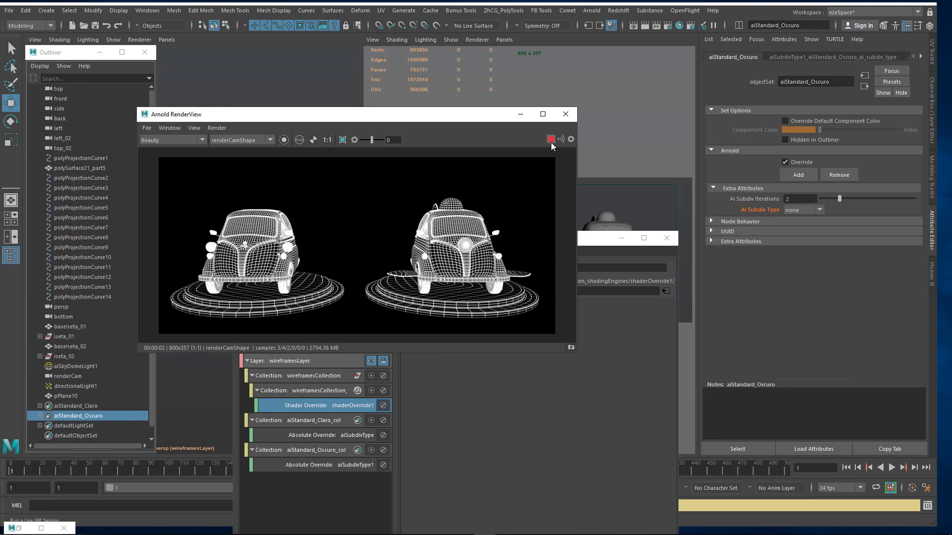
pyautogui.moveTo(502, 115); pyautogui.dragTo(579, 348)
pyautogui.moveTo(553, 245); pyautogui.dragTo(512, 375)
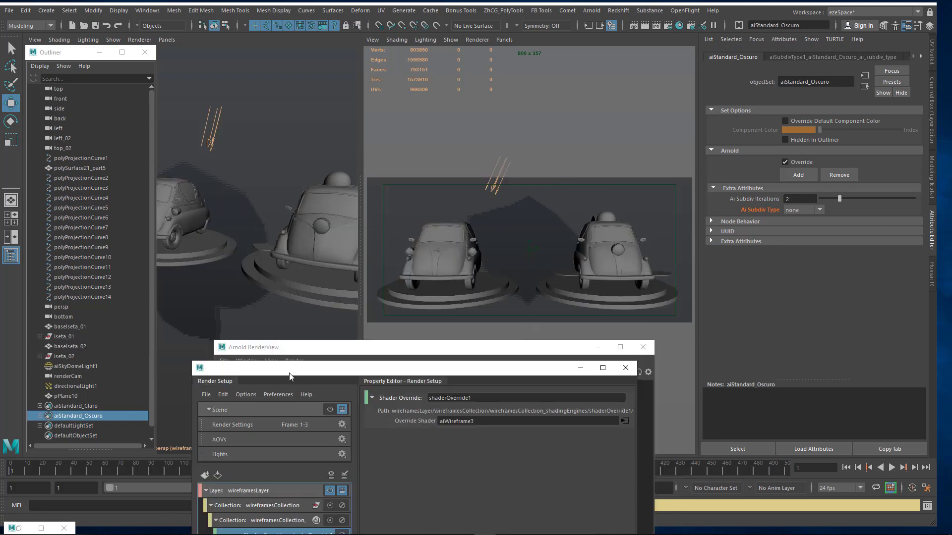
pyautogui.moveTo(367, 369); pyautogui.dragTo(456, 222)
pyautogui.click(248, 321)
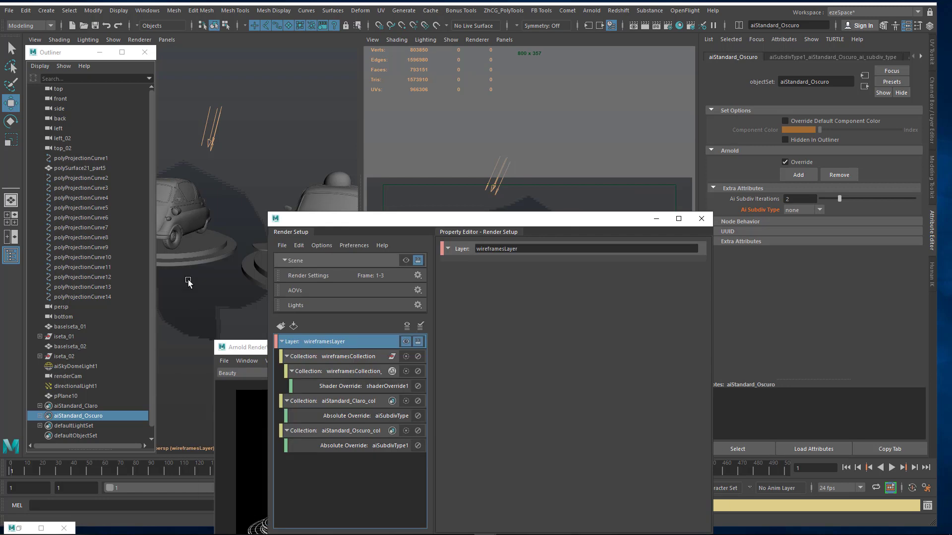
# - Select the platforms baseIseta_01 and baseIseta_02 in the viewport, and select wireframesCollection in Render Setup
pyautogui.click(196, 262)
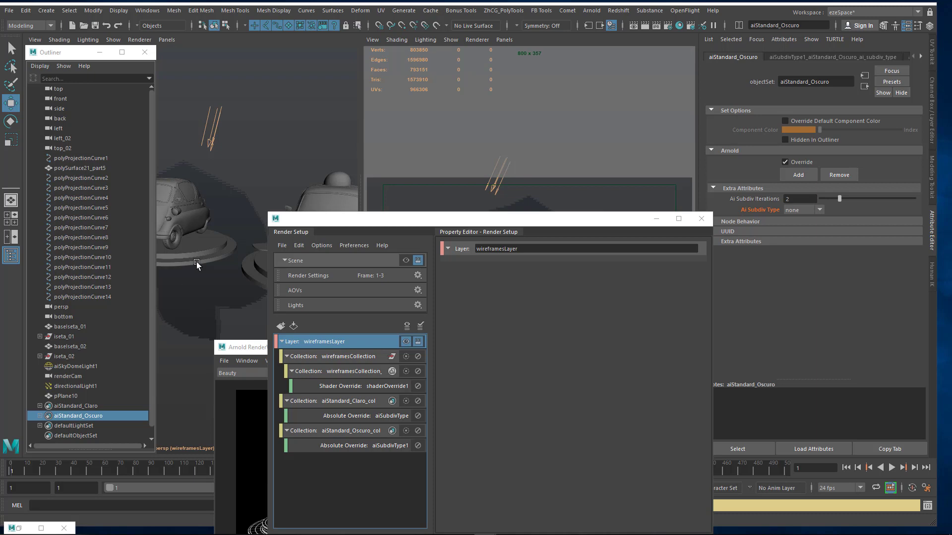
pyautogui.click(197, 262)
pyautogui.keyDown('shift'); pyautogui.click(250, 269); pyautogui.keyUp('shift')
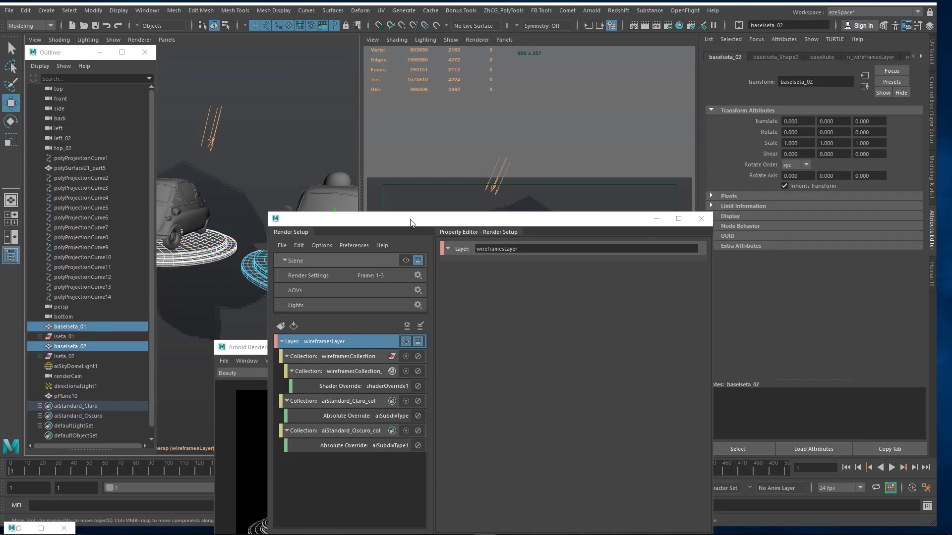
pyautogui.moveTo(410, 219); pyautogui.dragTo(299, 354)
pyautogui.moveTo(263, 236); pyautogui.dragTo(290, 153)
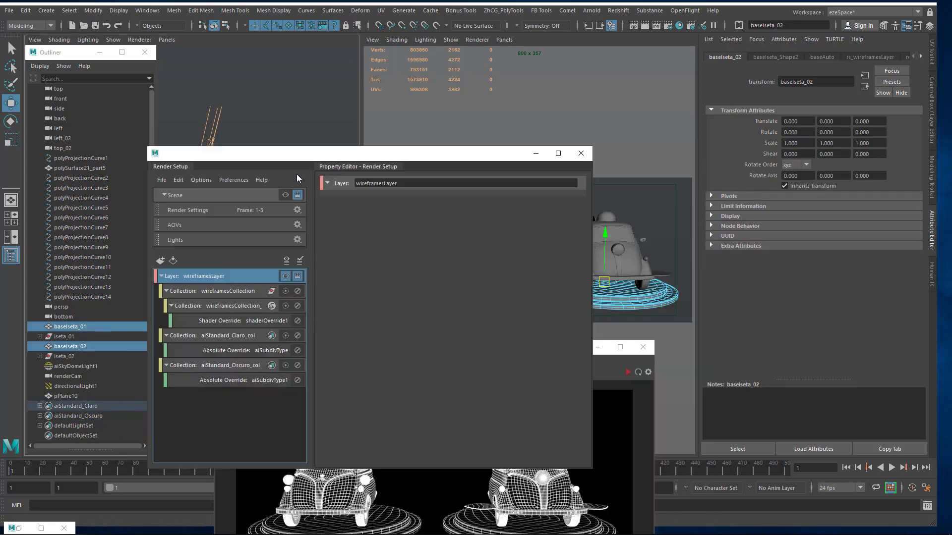
pyautogui.rightClick(217, 278)
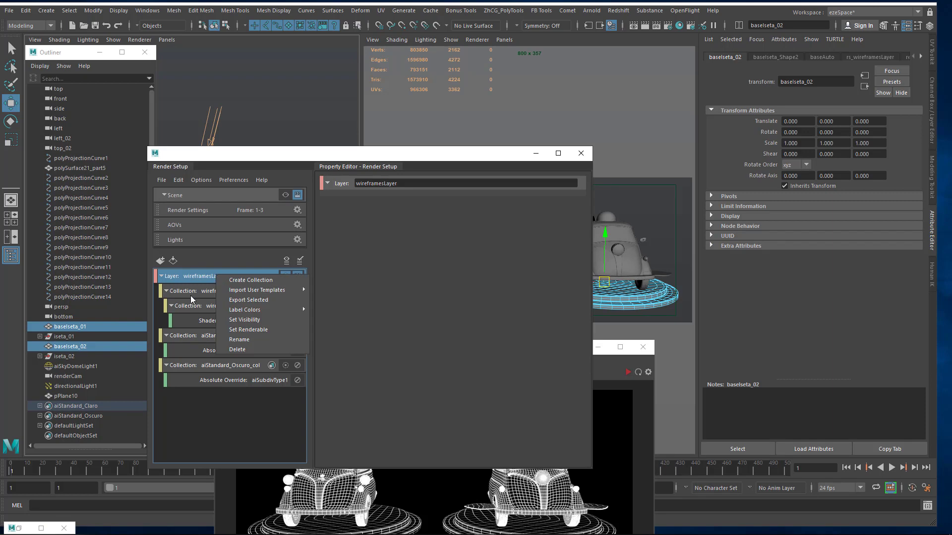
pyautogui.click(209, 290)
pyautogui.click(212, 291)
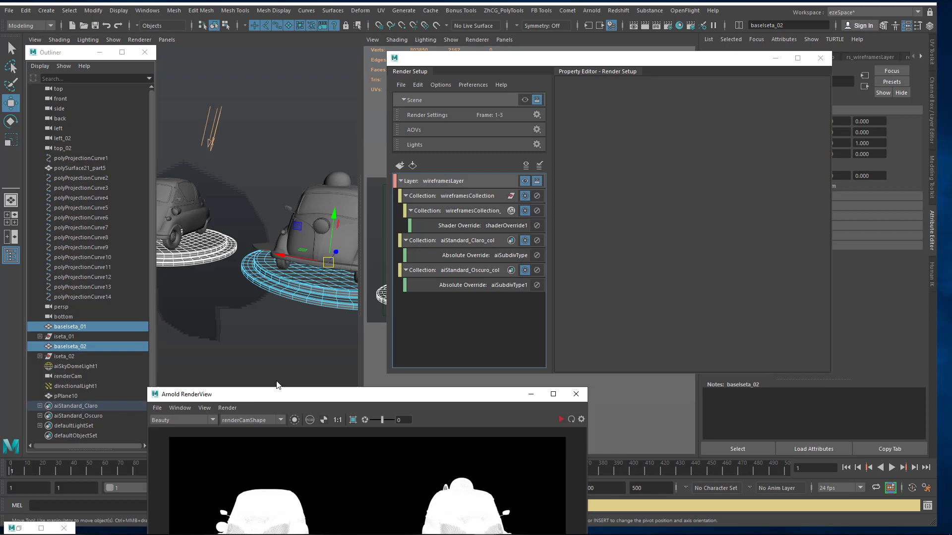
# - Open the Relationship Editor for sets and remove the selected baseIseta_01 and baseIseta_02 platforms from the aiStandard_Claro set
pyautogui.moveTo(277, 391); pyautogui.dragTo(321, 402)
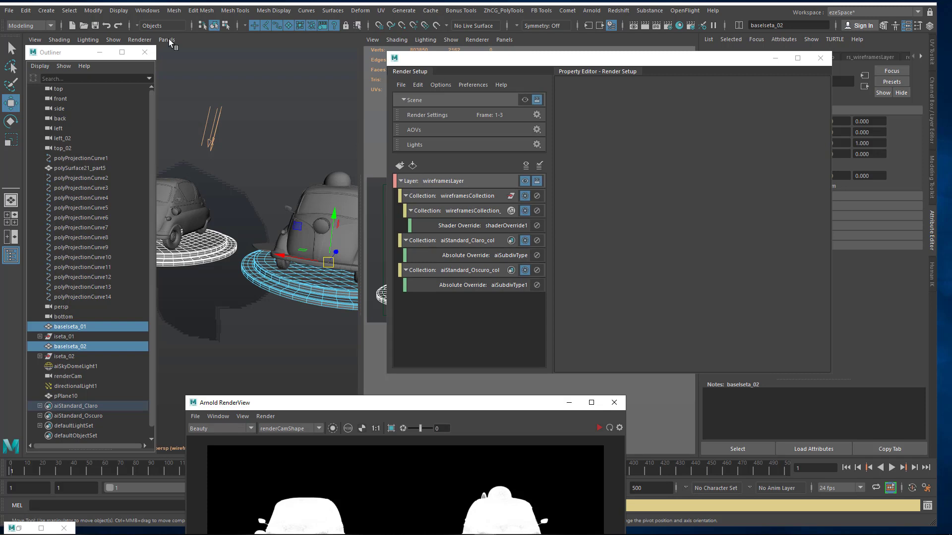
pyautogui.click(148, 11)
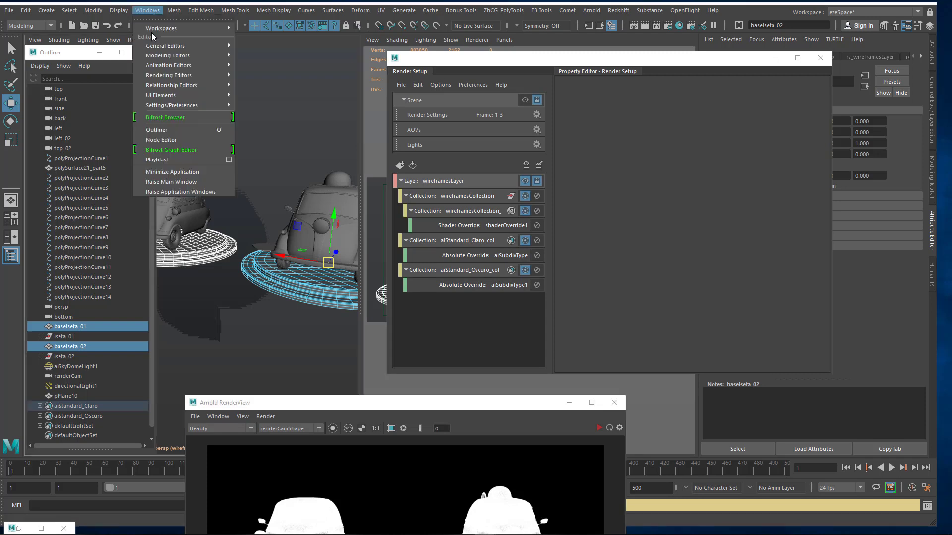
pyautogui.moveTo(168, 86)
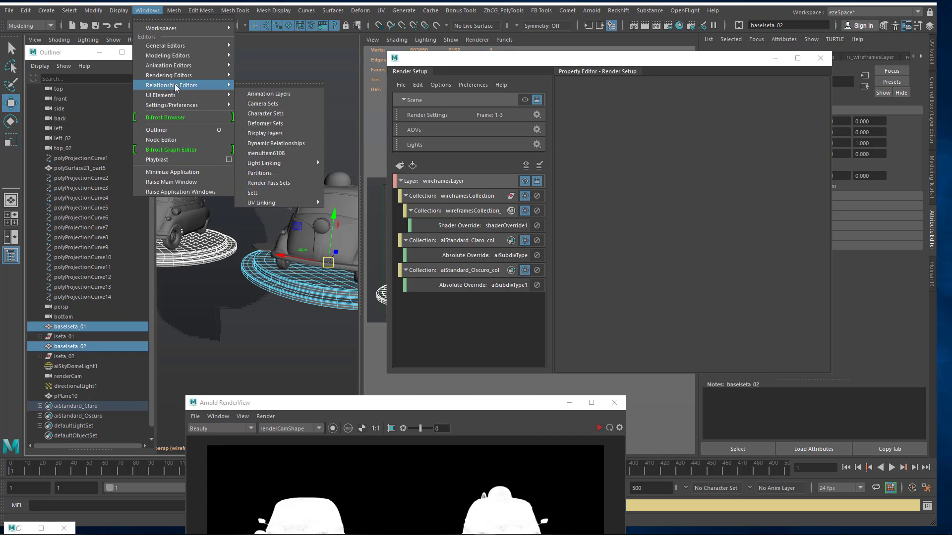
pyautogui.click(268, 194)
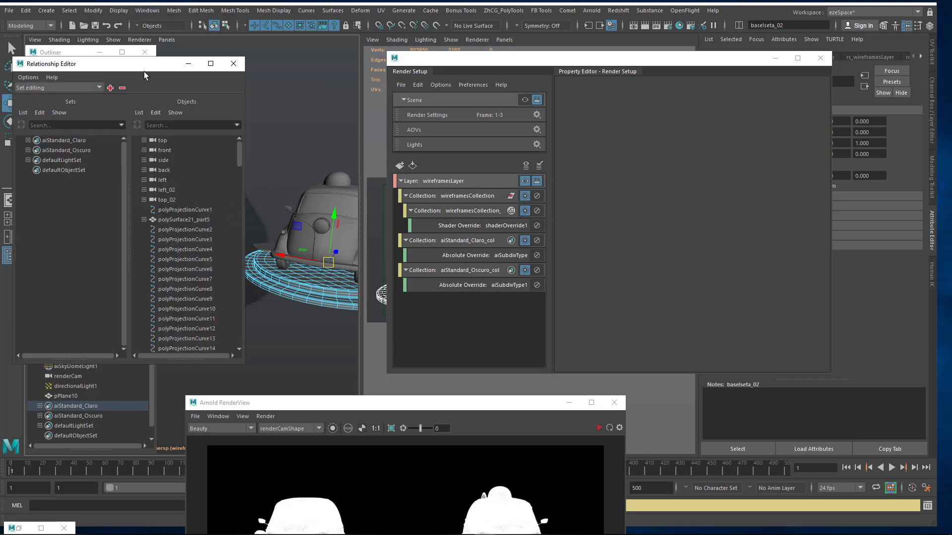
pyautogui.moveTo(139, 71); pyautogui.dragTo(470, 108)
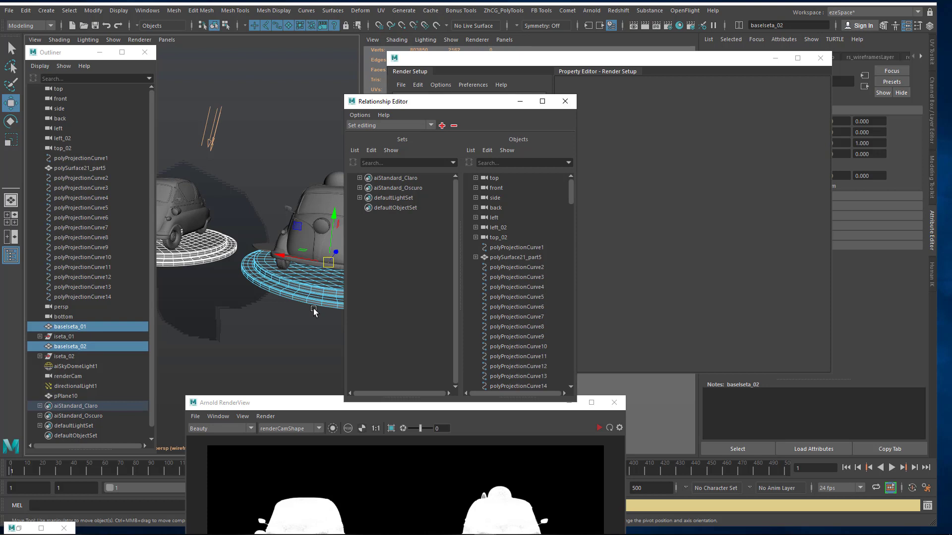
pyautogui.click(390, 178)
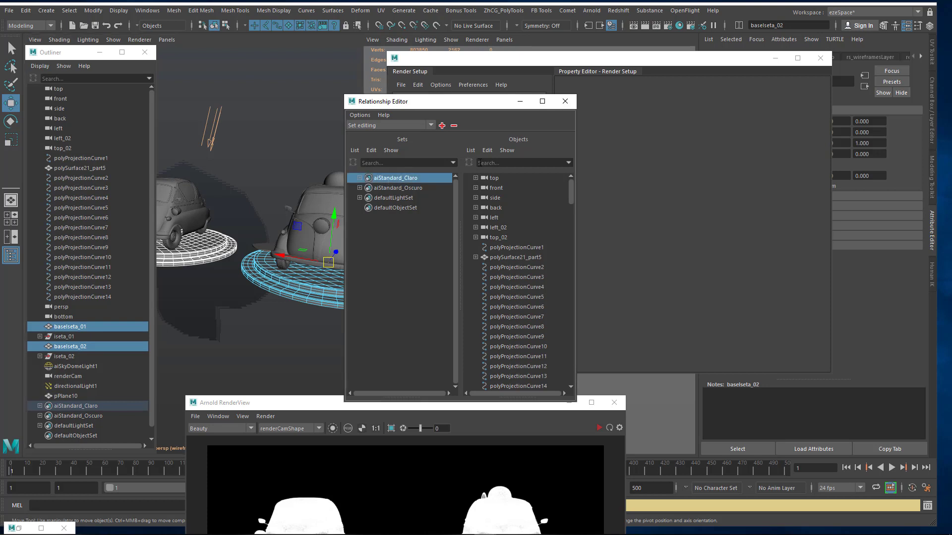
pyautogui.click(454, 125)
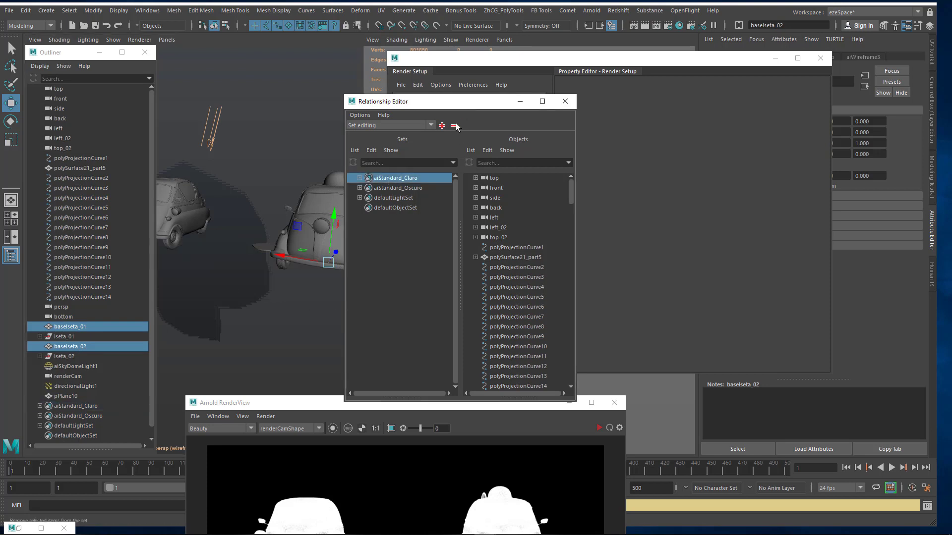
# - Arrange the Relationship Editor and Arnold RenderView side by side and start the live render of wireframesLayer
pyautogui.moveTo(453, 106); pyautogui.dragTo(189, 119)
pyautogui.moveTo(372, 403); pyautogui.dragTo(351, 201)
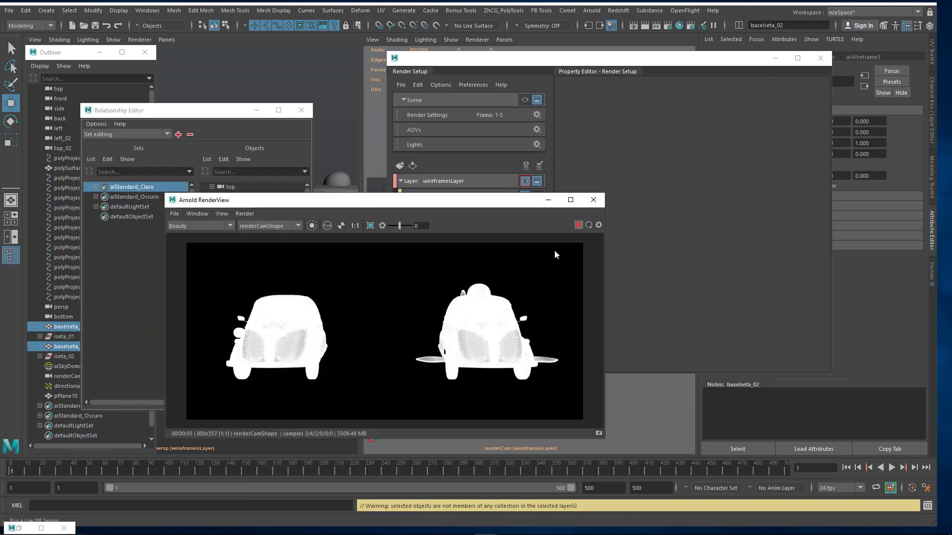
pyautogui.click(578, 225)
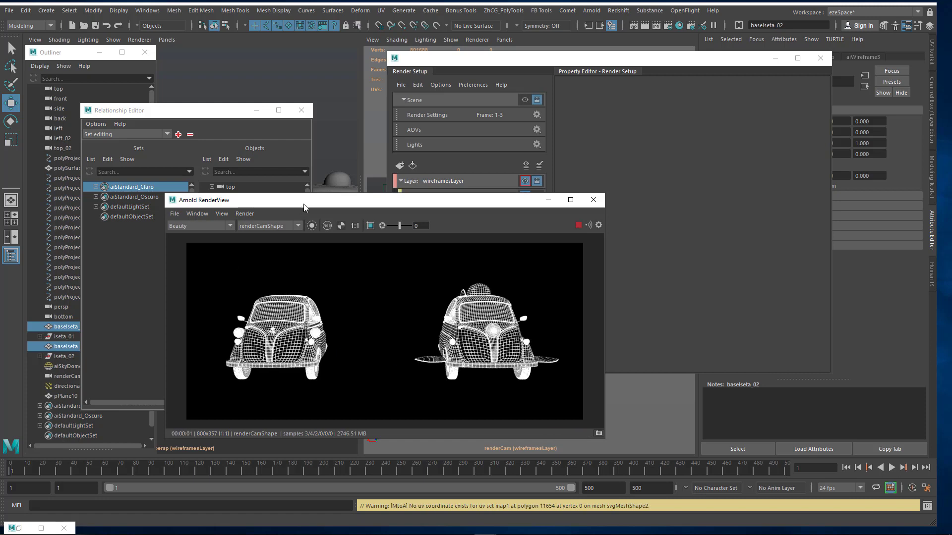
pyautogui.moveTo(304, 207); pyautogui.dragTo(331, 333)
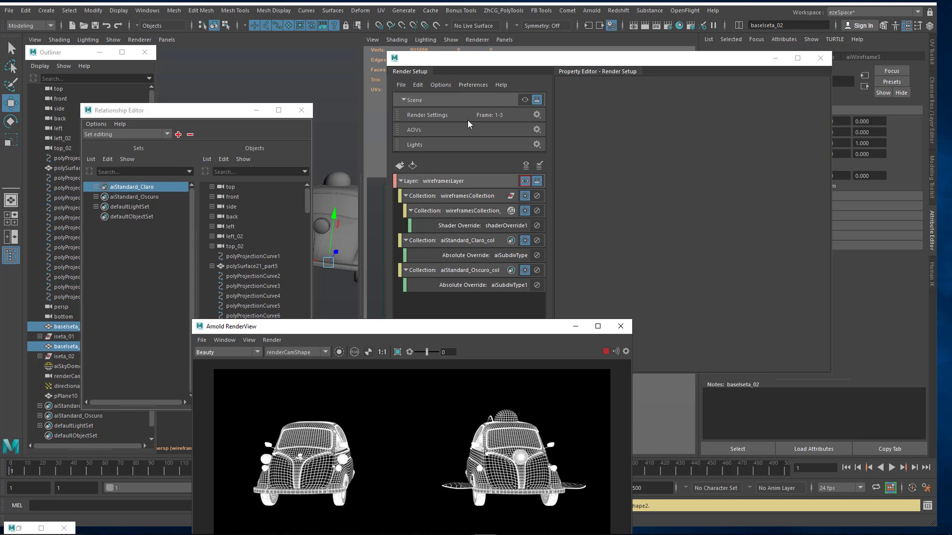
# - Switch the visible layer between the master Scene and wireframesLayer to compare their Beauty renders, ending on the Scene
pyautogui.click(523, 100)
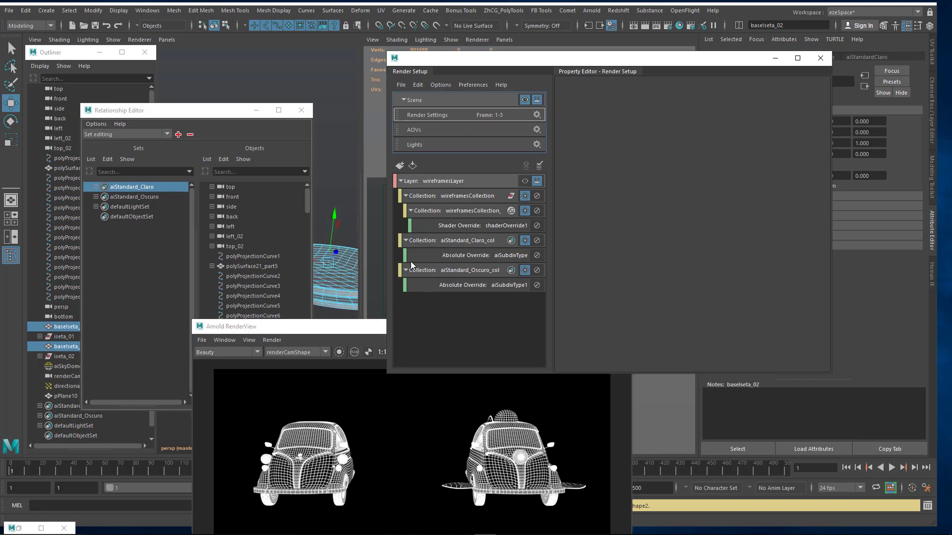
pyautogui.moveTo(301, 331); pyautogui.dragTo(342, 241)
pyautogui.moveTo(298, 177); pyautogui.dragTo(285, 178)
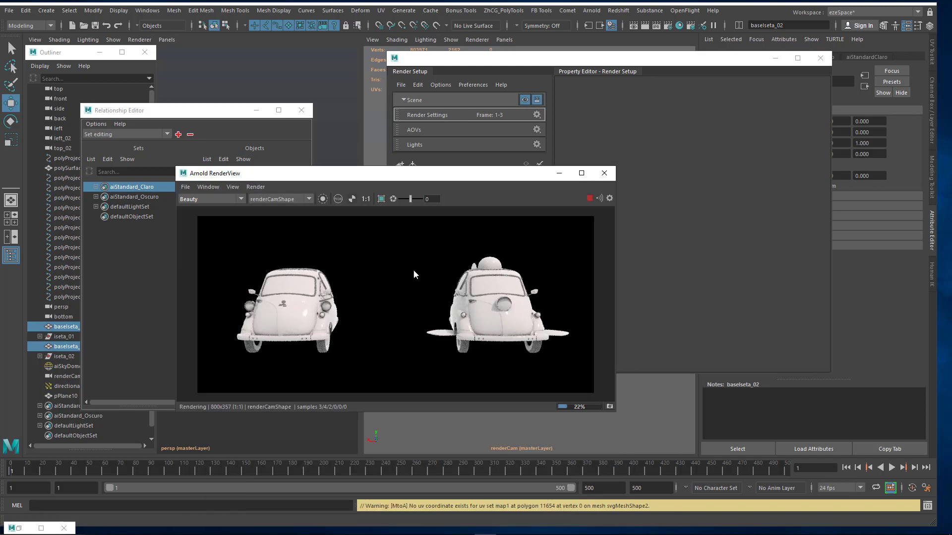
pyautogui.moveTo(375, 181); pyautogui.dragTo(414, 214)
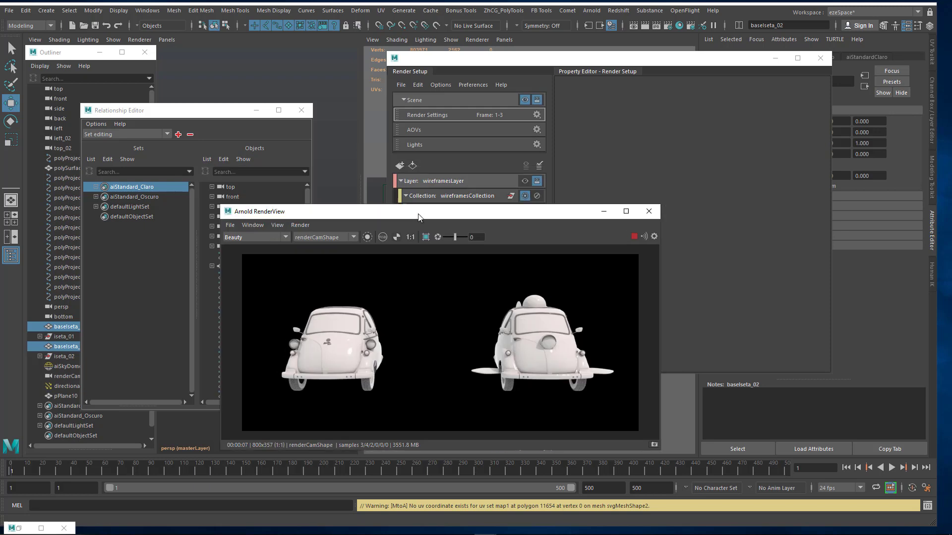
pyautogui.click(523, 181)
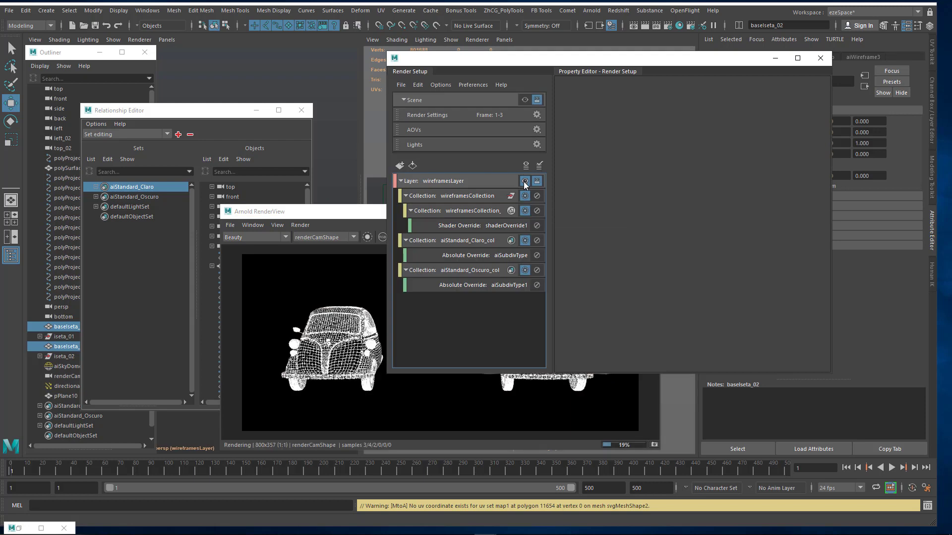
pyautogui.click(525, 101)
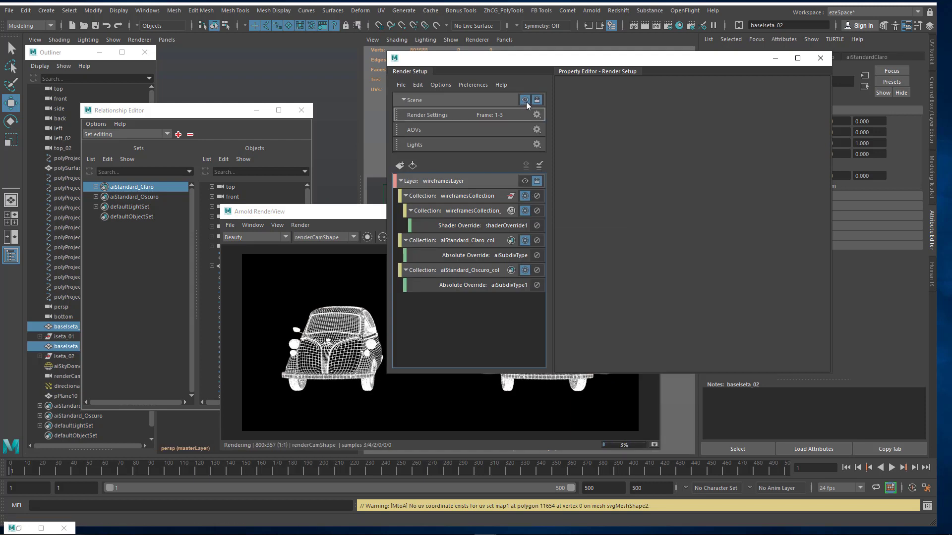
# - Display the ambientOcclusion AOV of the master Scene render, and switch the display back to Beauty
pyautogui.click(271, 218)
pyautogui.click(256, 237)
pyautogui.click(262, 253)
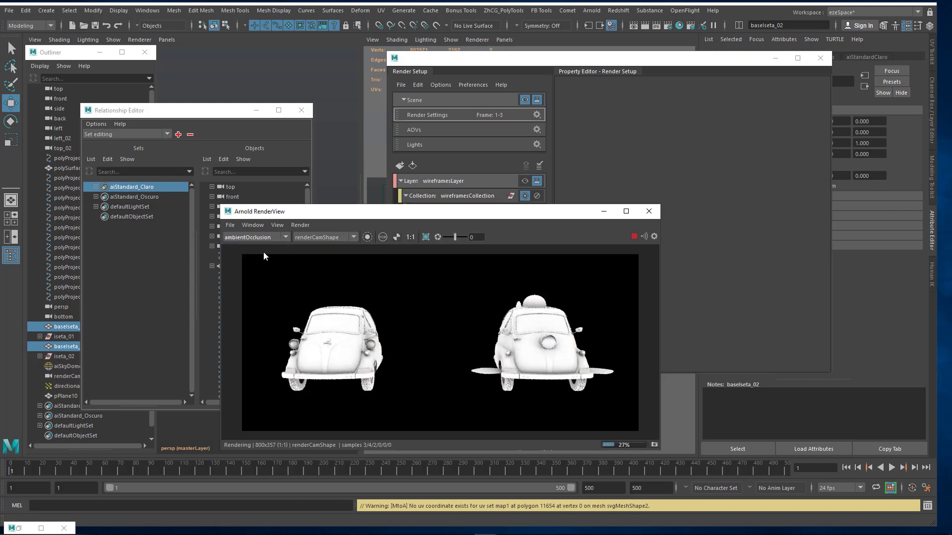
pyautogui.click(262, 238)
pyautogui.click(260, 245)
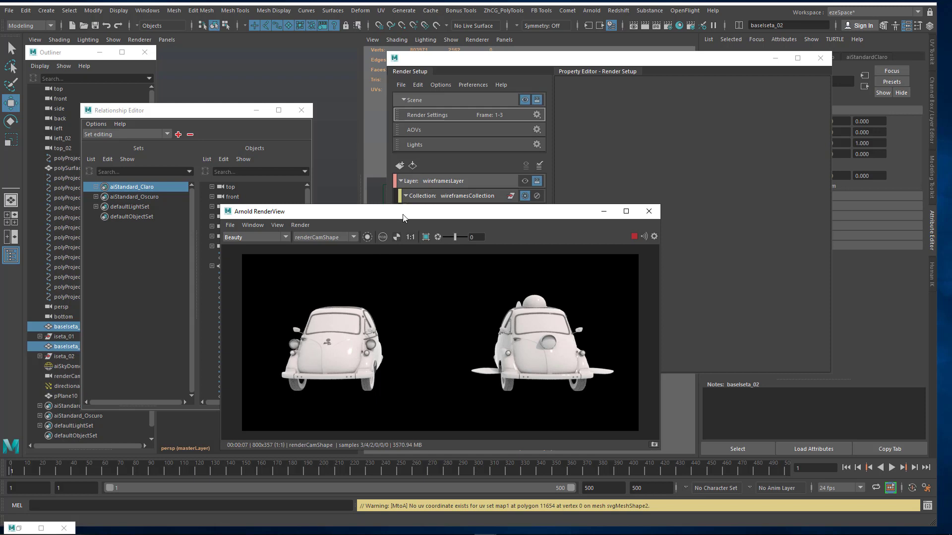
# - Move Arnold RenderView off the Relationship Editor and repeatedly undo the recent switches of the visible render layer
pyautogui.moveTo(387, 215); pyautogui.dragTo(609, 206)
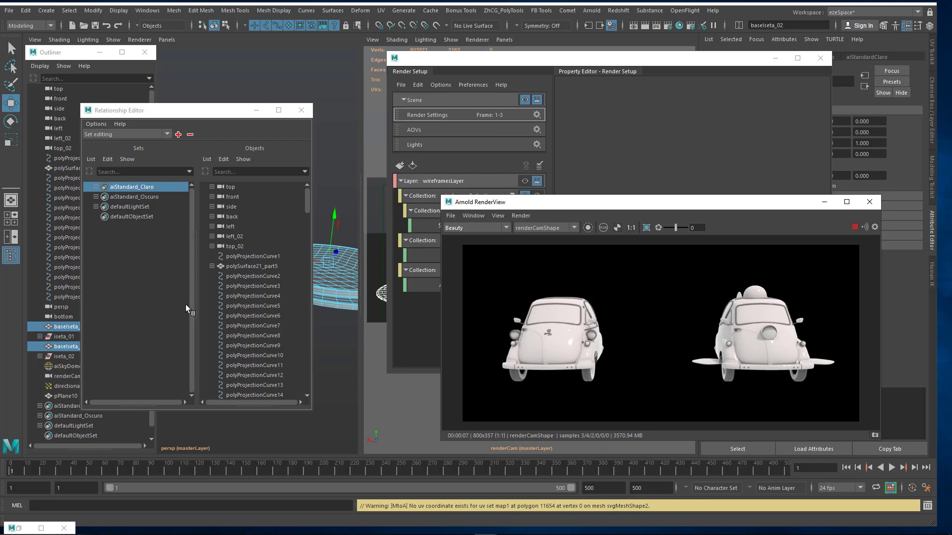
pyautogui.click(26, 10)
pyautogui.click(35, 27)
pyautogui.click(26, 11)
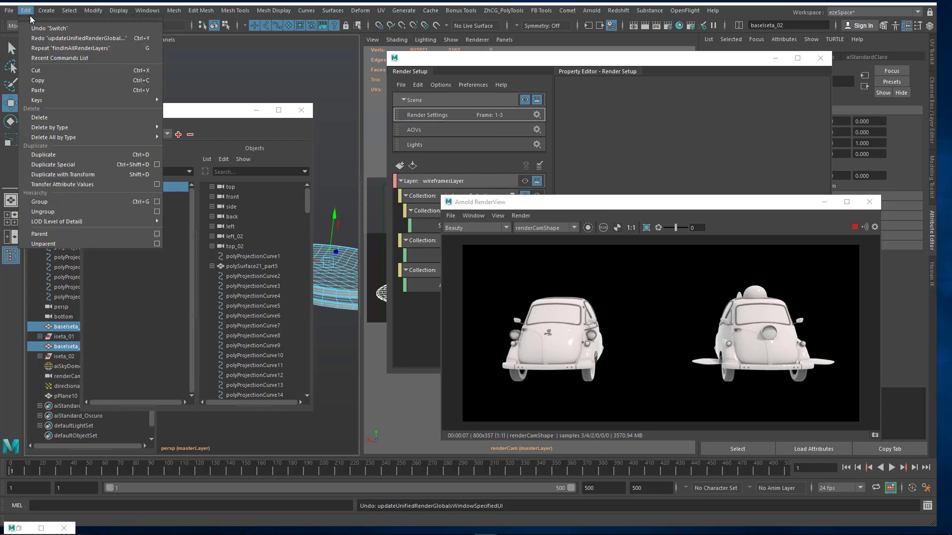
pyautogui.click(35, 27)
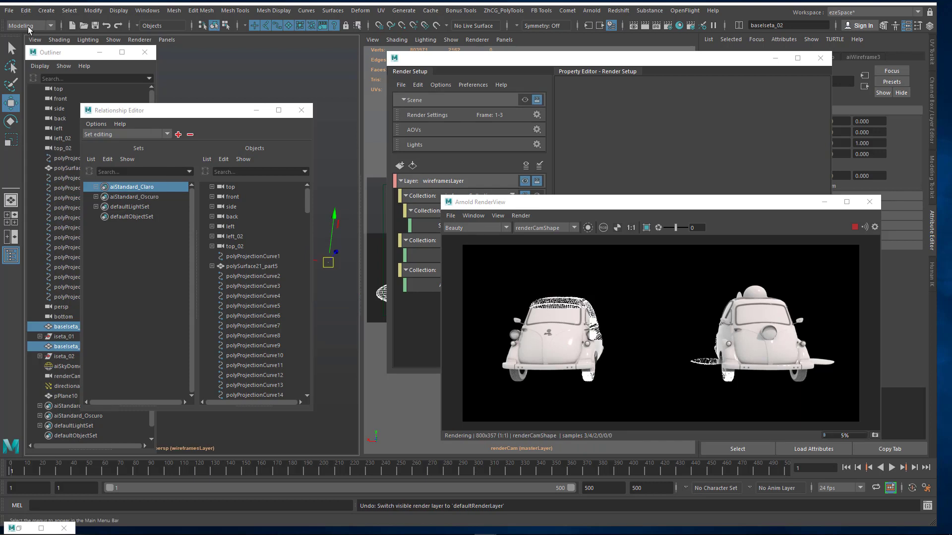
pyautogui.click(26, 12)
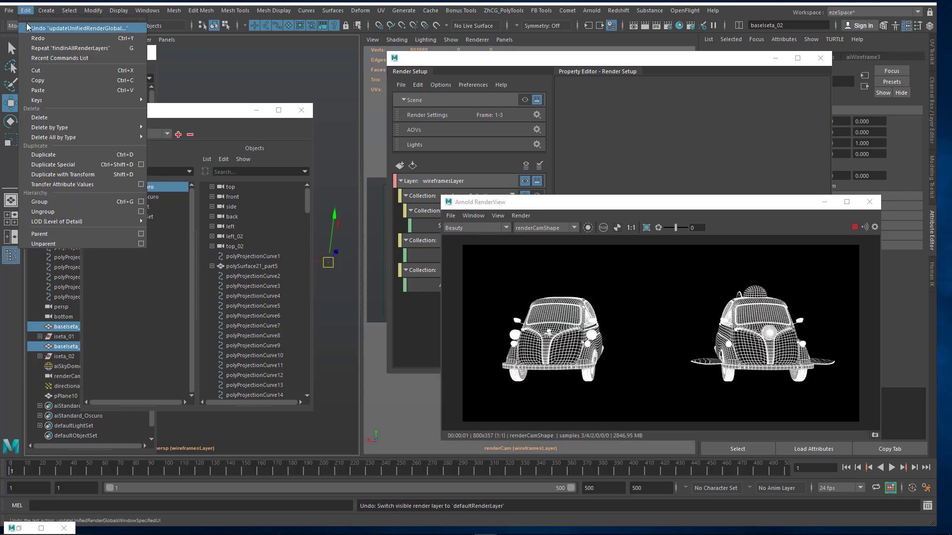
pyautogui.click(45, 27)
pyautogui.click(25, 13)
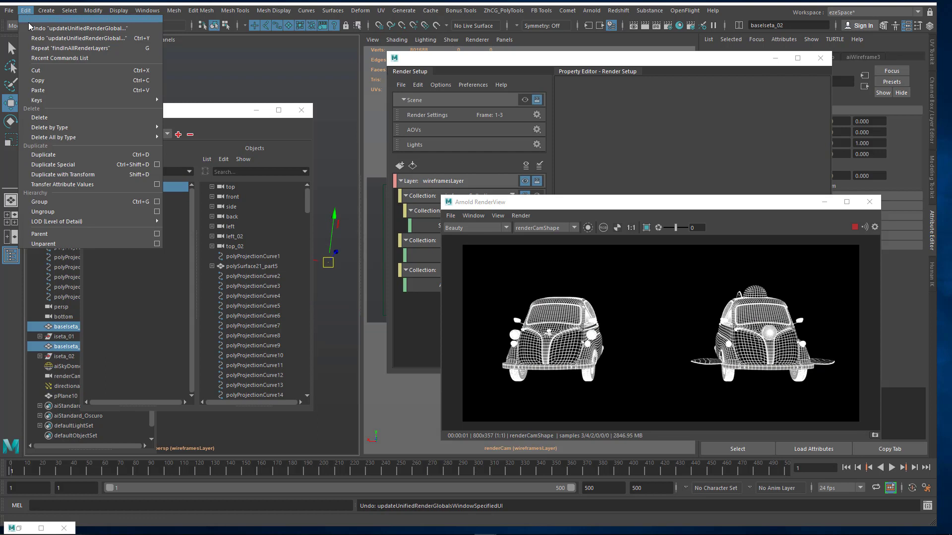
pyautogui.click(28, 25)
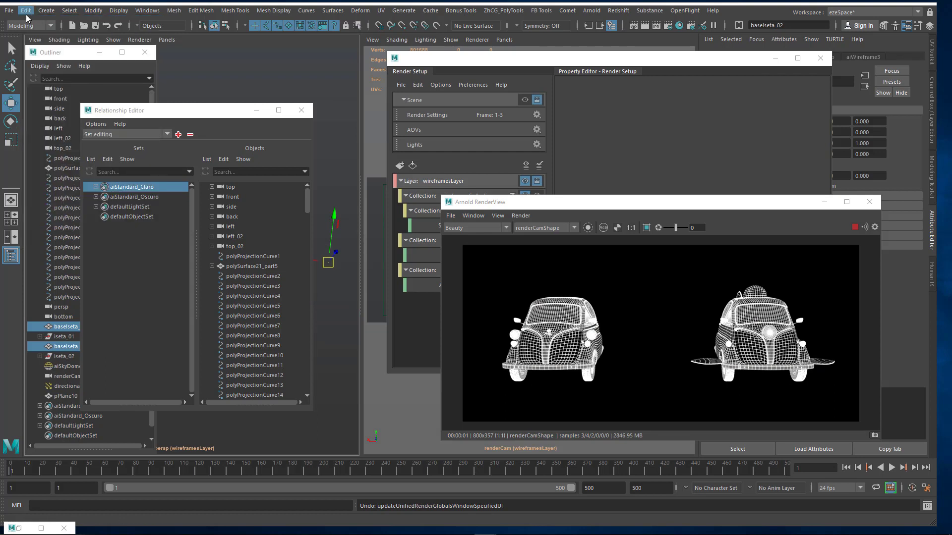
pyautogui.click(26, 11)
pyautogui.click(29, 26)
pyautogui.click(25, 10)
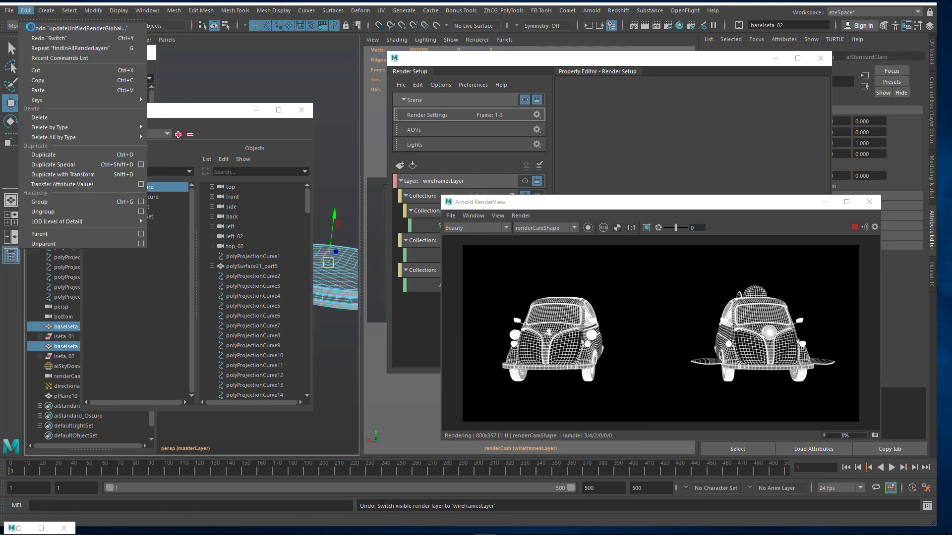
pyautogui.click(599, 206)
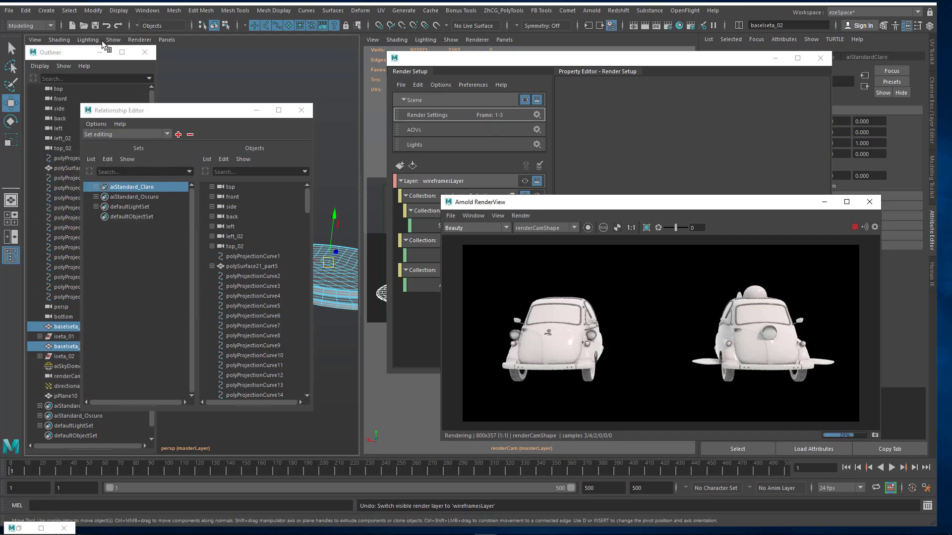
pyautogui.click(25, 10)
pyautogui.click(31, 28)
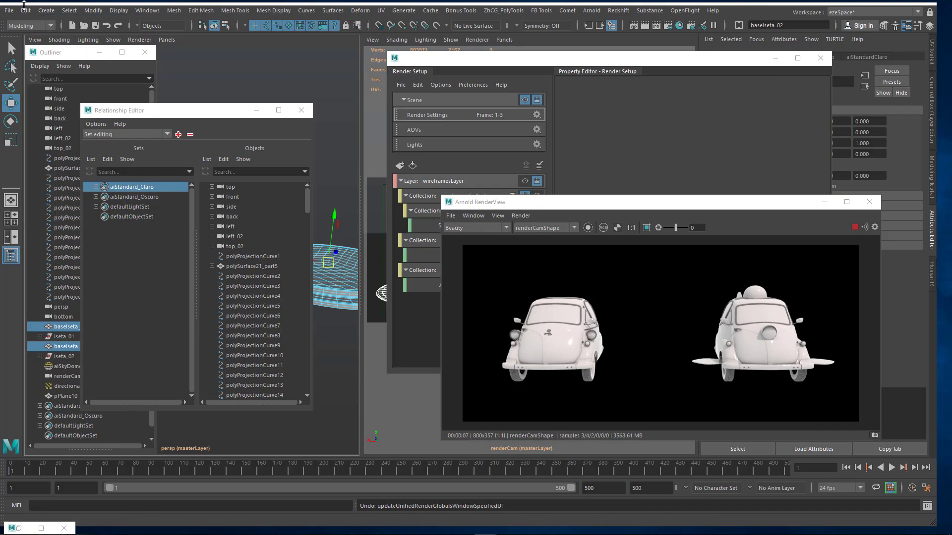
pyautogui.click(26, 12)
pyautogui.click(40, 28)
# - Restart the live render of the master Scene and display its ambientOcclusion AOV
pyautogui.moveTo(534, 203); pyautogui.dragTo(502, 200)
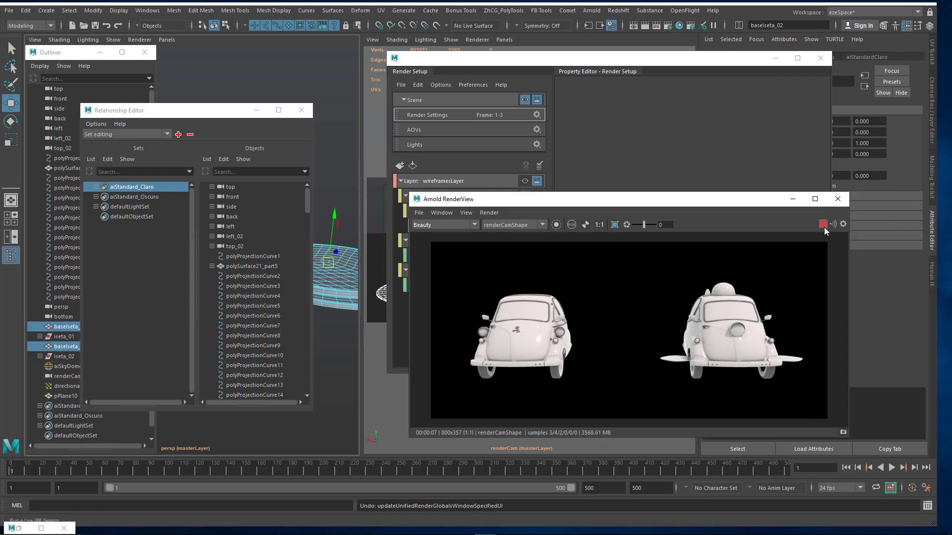
pyautogui.click(822, 224)
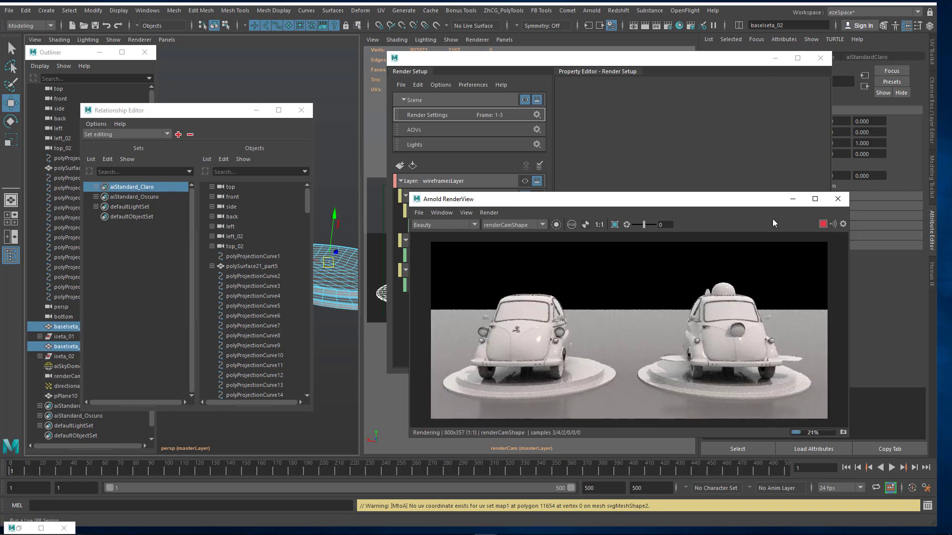
pyautogui.click(439, 224)
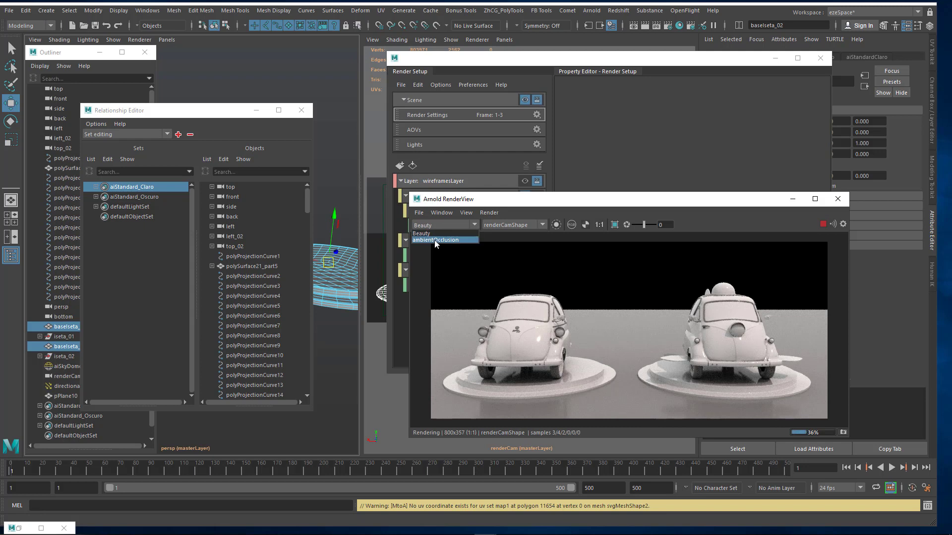
pyautogui.click(435, 240)
pyautogui.click(439, 226)
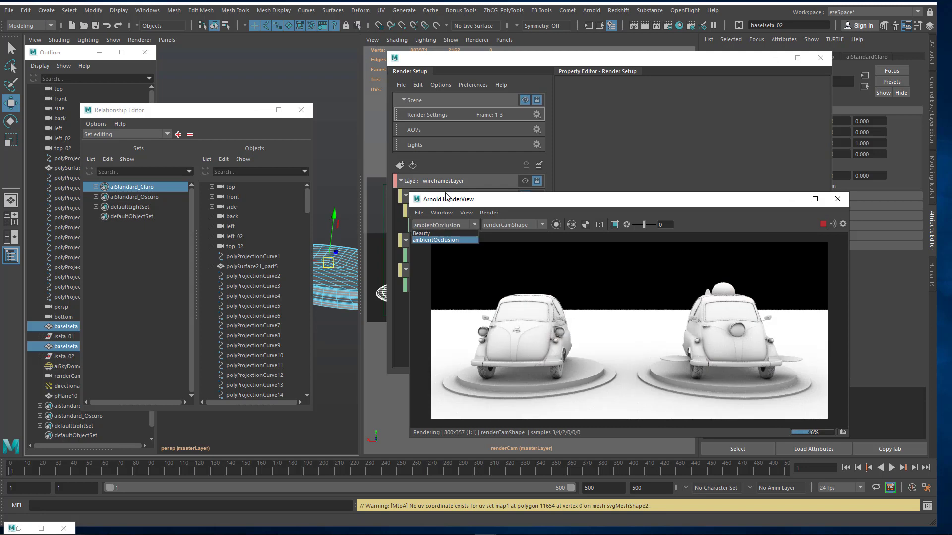
# - Check wireframesLayer's ambientOcclusion and Beauty renders with Render Setup moved clear of them, and make the master Scene visible again
pyautogui.click(525, 180)
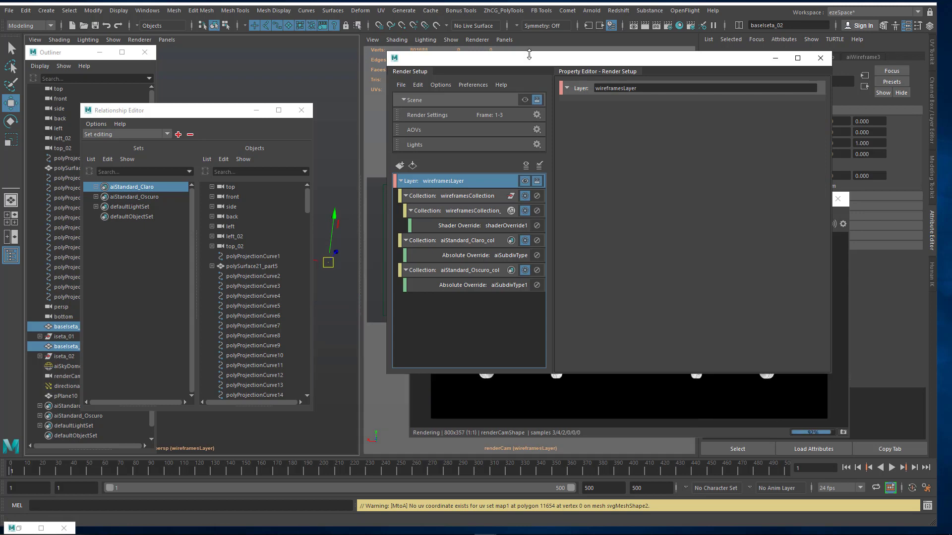
pyautogui.moveTo(528, 62); pyautogui.dragTo(216, 53)
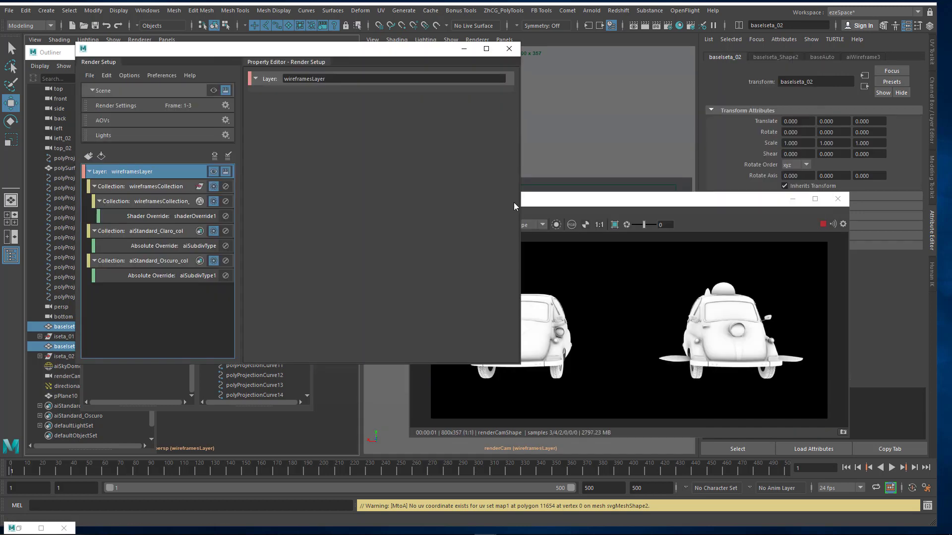
pyautogui.click(542, 204)
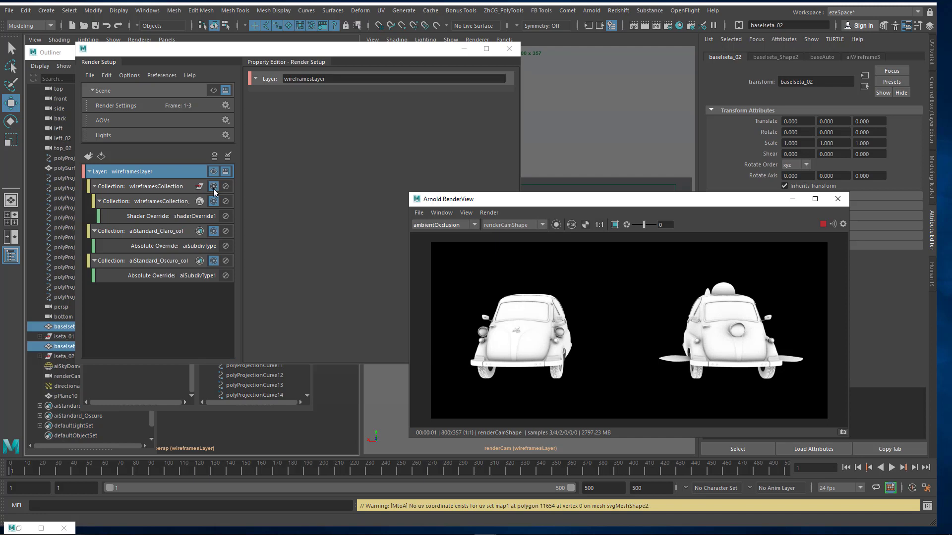
pyautogui.click(432, 225)
pyautogui.click(431, 233)
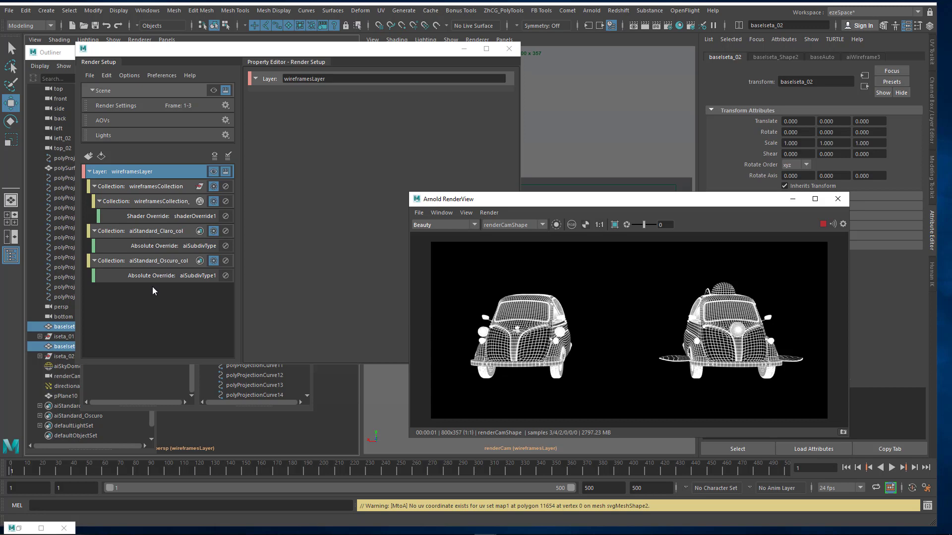
pyautogui.click(213, 90)
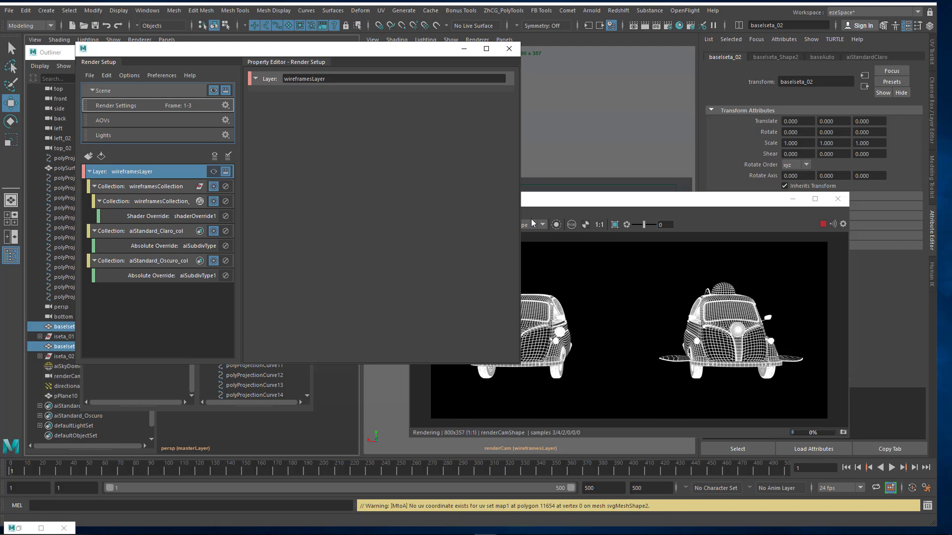
# - Bring Arnold RenderView in front of Render Setup and reposition it to inspect the master Scene's Beauty render
pyautogui.click(574, 204)
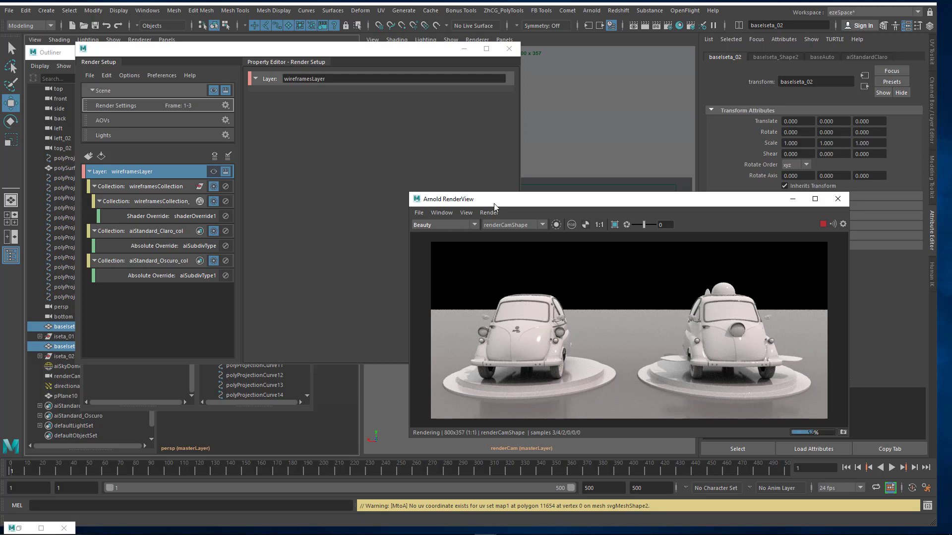
pyautogui.moveTo(497, 203); pyautogui.dragTo(380, 110)
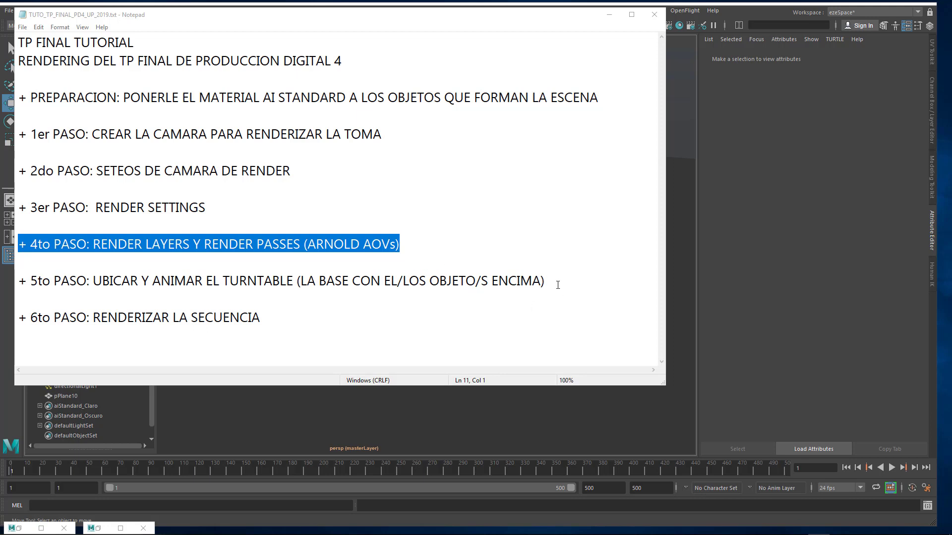
# - In the Notepad outline, highlight the "5to PASO" line about placing and animating the turntable, and minimize the notes
pyautogui.moveTo(545, 281); pyautogui.dragTo(88, 282)
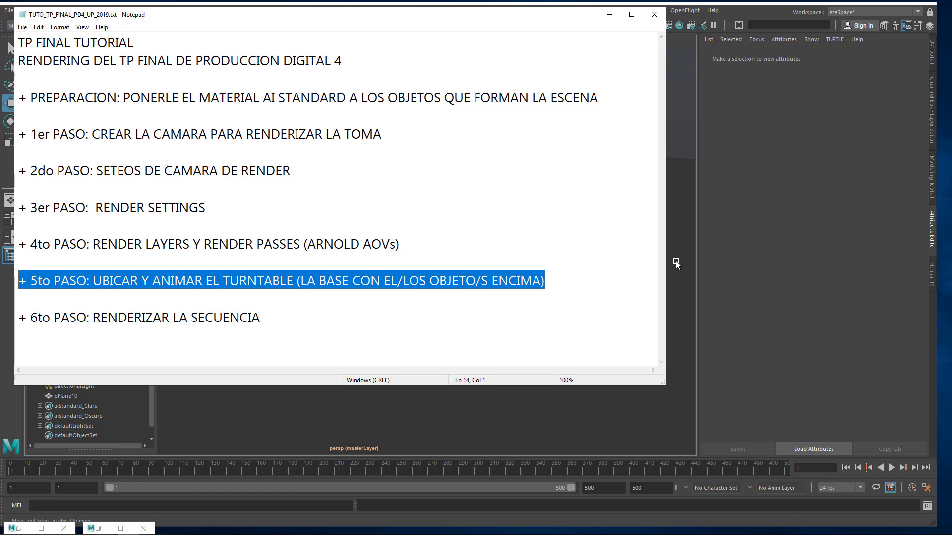
pyautogui.click(609, 18)
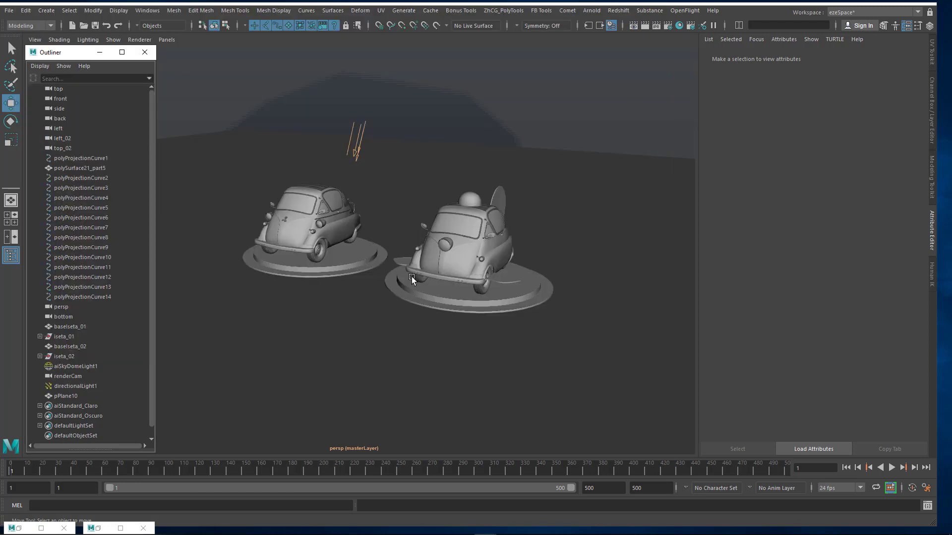
# - Select the iseta_01 car group in the scene, with both cars and their bases seen closer in perspective
pyautogui.keyDown('alt'); pyautogui.moveTo(386, 275); pyautogui.dragTo(358, 239); pyautogui.keyUp('alt')
pyautogui.scroll(2, 357, 239)
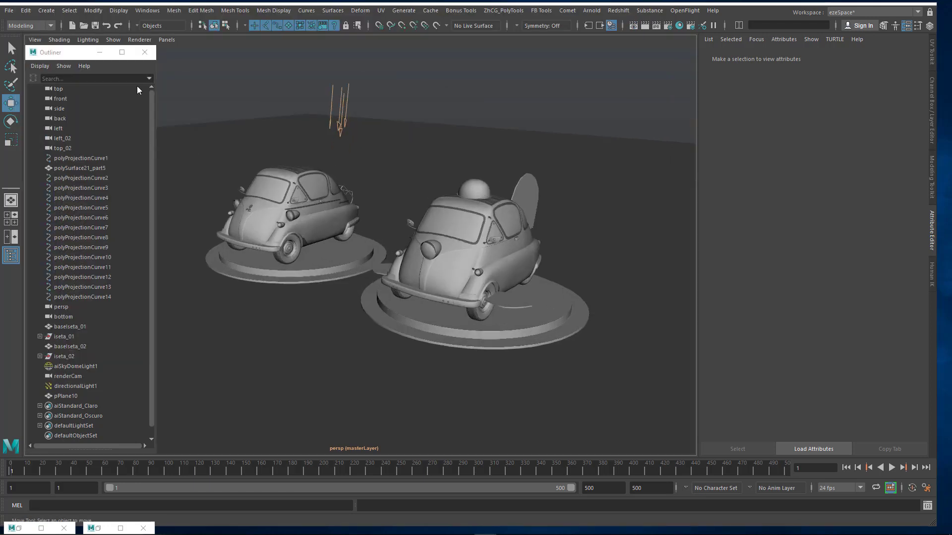
pyautogui.click(60, 337)
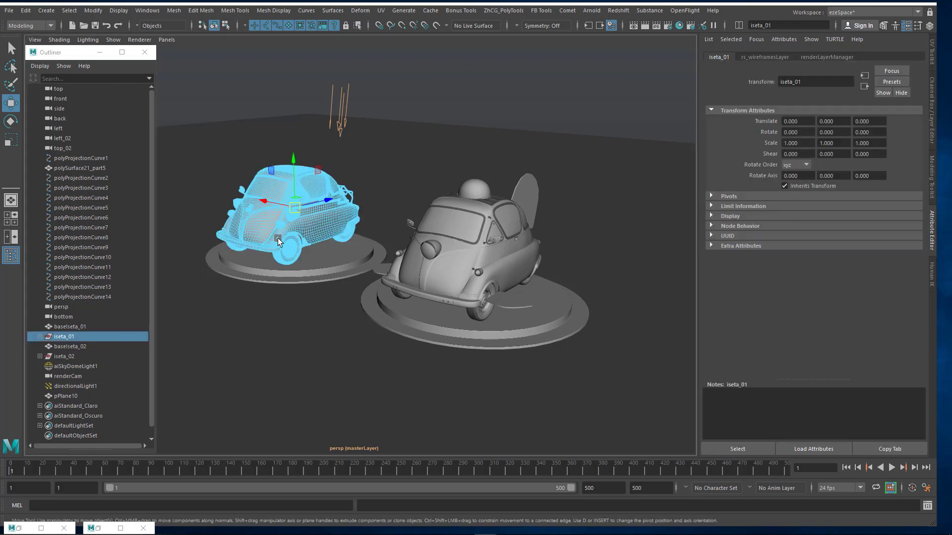
# - Show the front and perspective views side by side and hide the grid in the front view
pyautogui.keyDown('alt'); pyautogui.moveTo(254, 258); pyautogui.dragTo(319, 251); pyautogui.keyUp('alt')
pyautogui.keyDown('alt'); pyautogui.moveTo(393, 284); pyautogui.dragTo(429, 310); pyautogui.keyUp('alt')
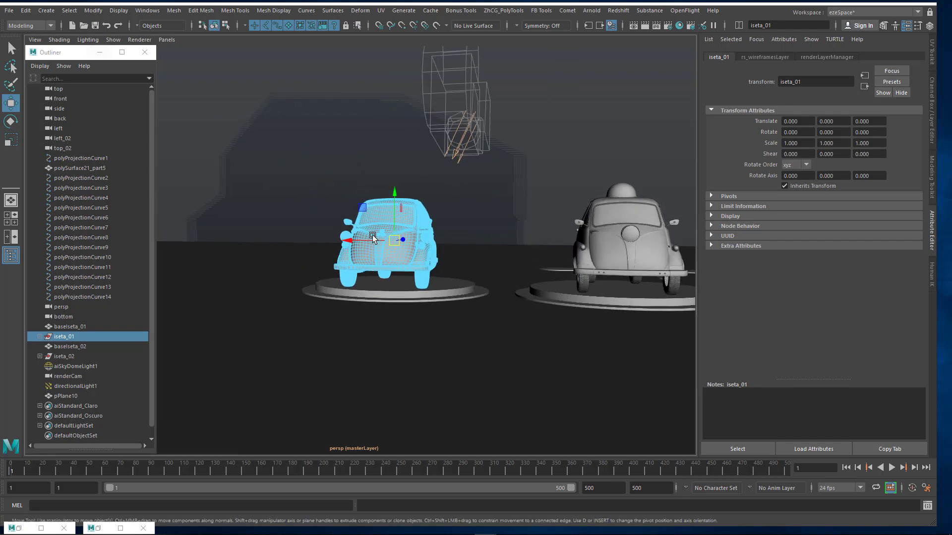
pyautogui.click(9, 234)
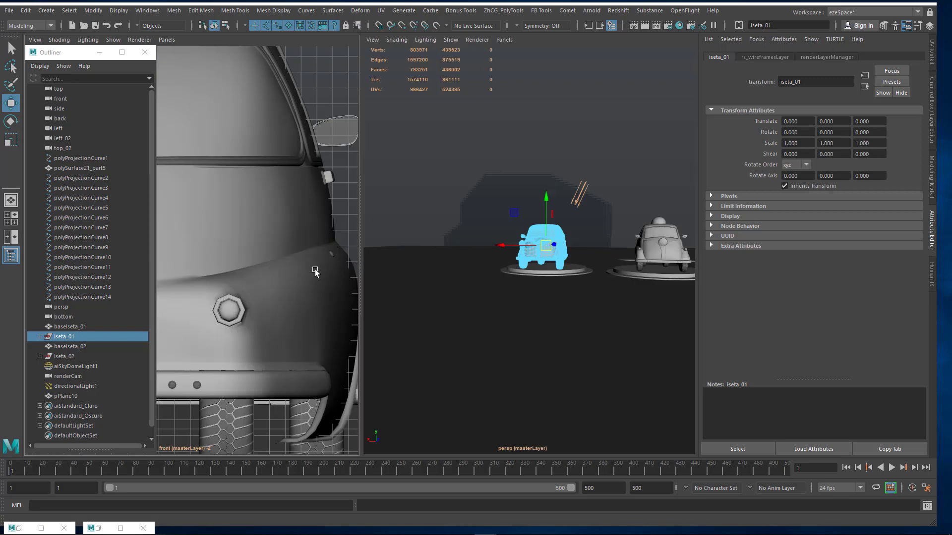
pyautogui.scroll(-8, 243, 239)
pyautogui.scroll(3, 257, 252)
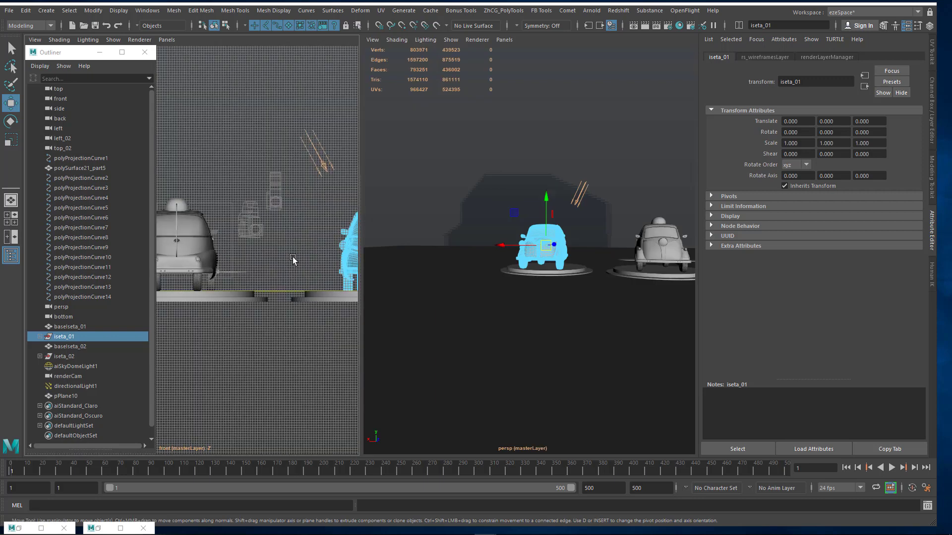
pyautogui.keyDown('alt'); pyautogui.moveTo(222, 254); pyautogui.dragTo(293, 258, button='middle'); pyautogui.keyUp('alt')
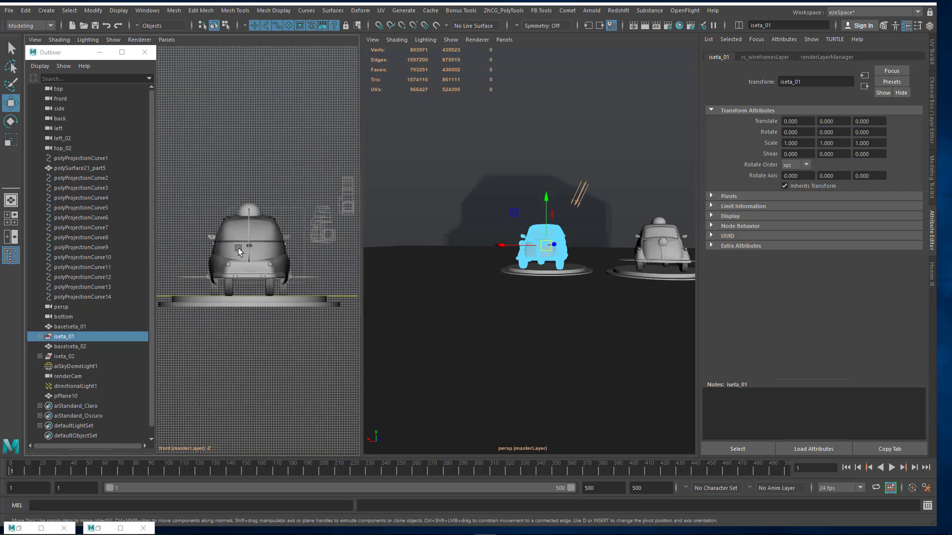
pyautogui.click(113, 40)
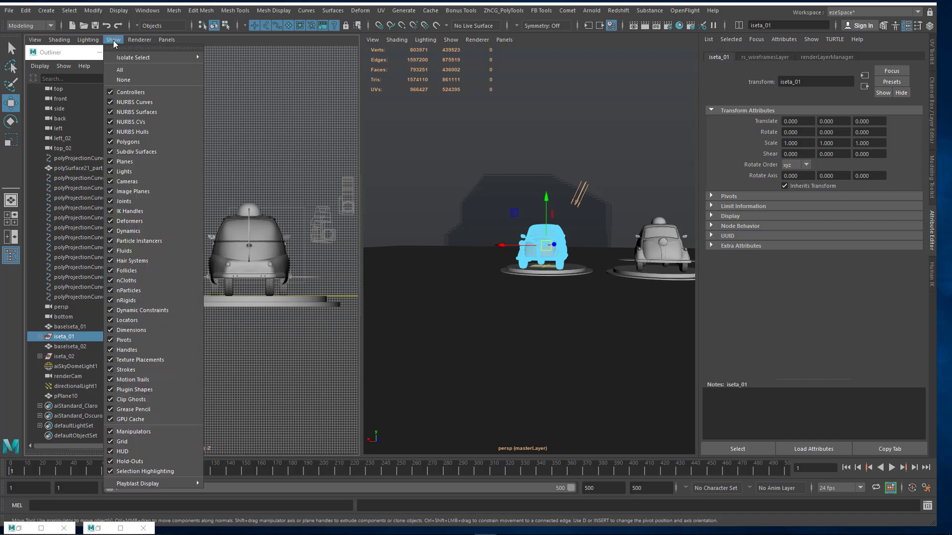
pyautogui.click(141, 442)
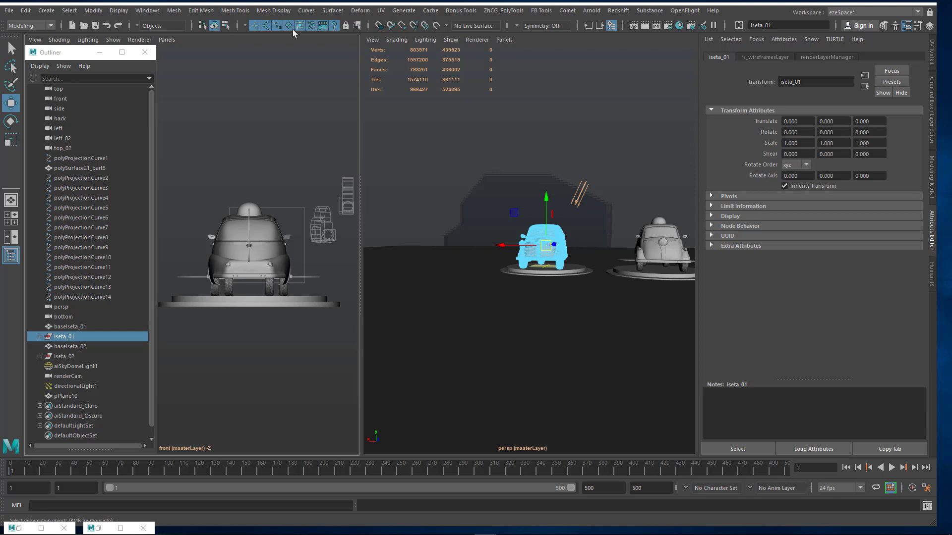
# - Restrict the selection mask to surfaces only and test it by box-selecting the second car's parts in the front view, then clear the selection
pyautogui.click(245, 27)
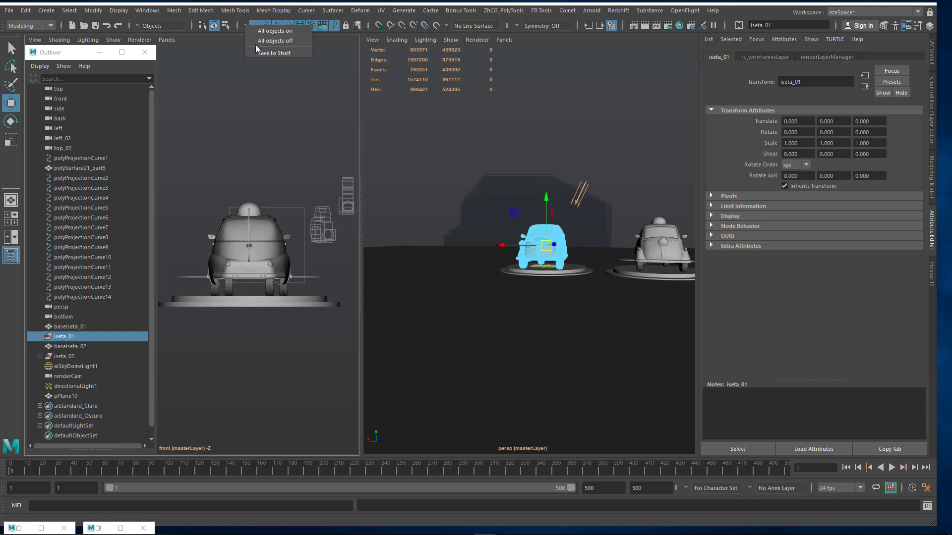
pyautogui.click(283, 40)
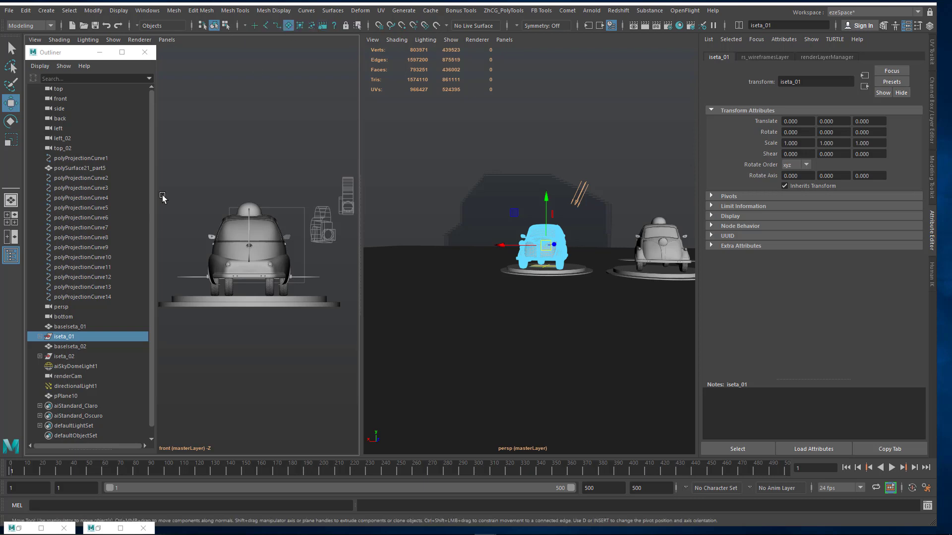
pyautogui.moveTo(169, 160); pyautogui.dragTo(354, 296)
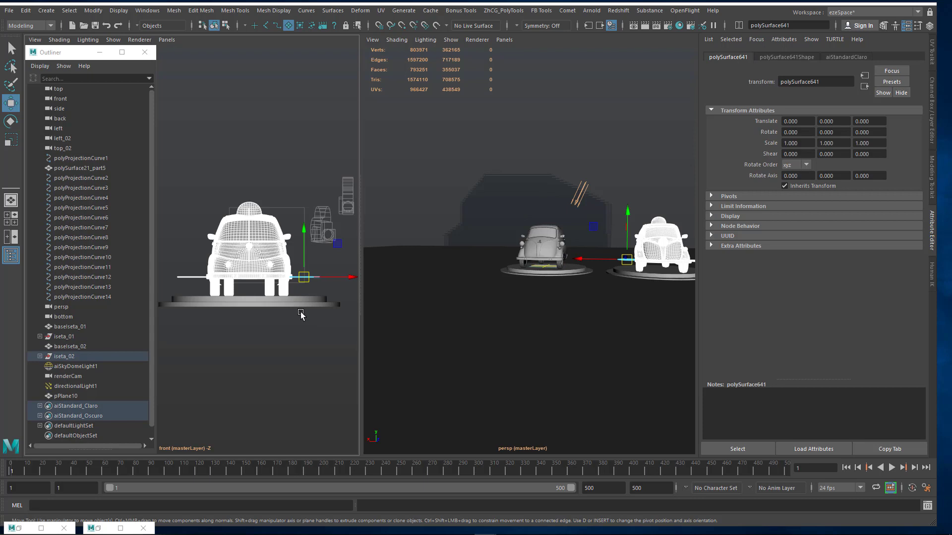
pyautogui.click(25, 11)
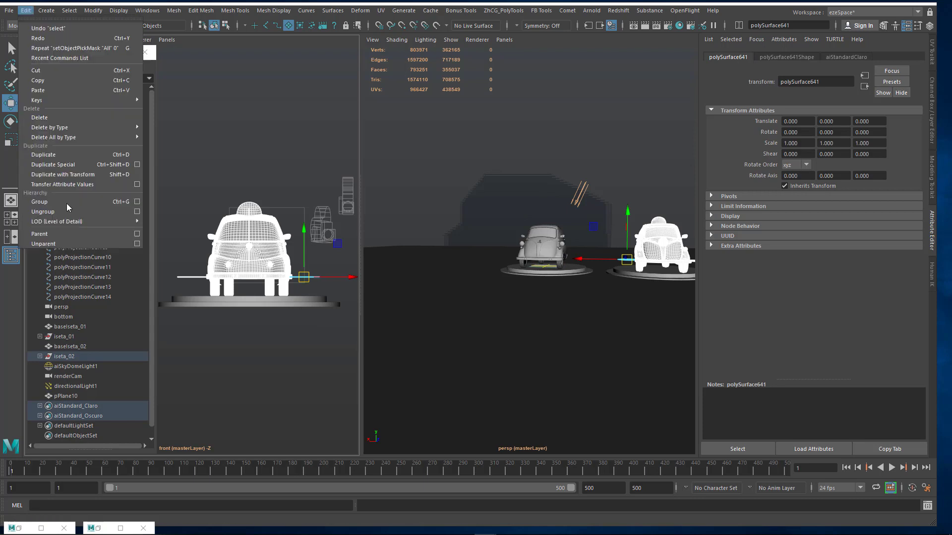
pyautogui.click(264, 150)
pyautogui.click(263, 149)
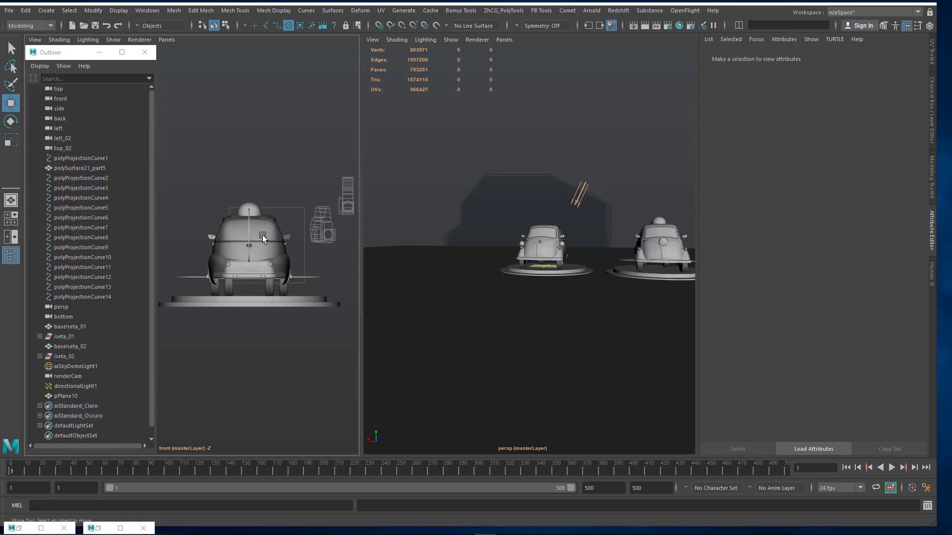
# - Select the whole iseta_02 group and then the iseta_01 group through one of their parts, maximizing the perspective view
pyautogui.click(263, 238)
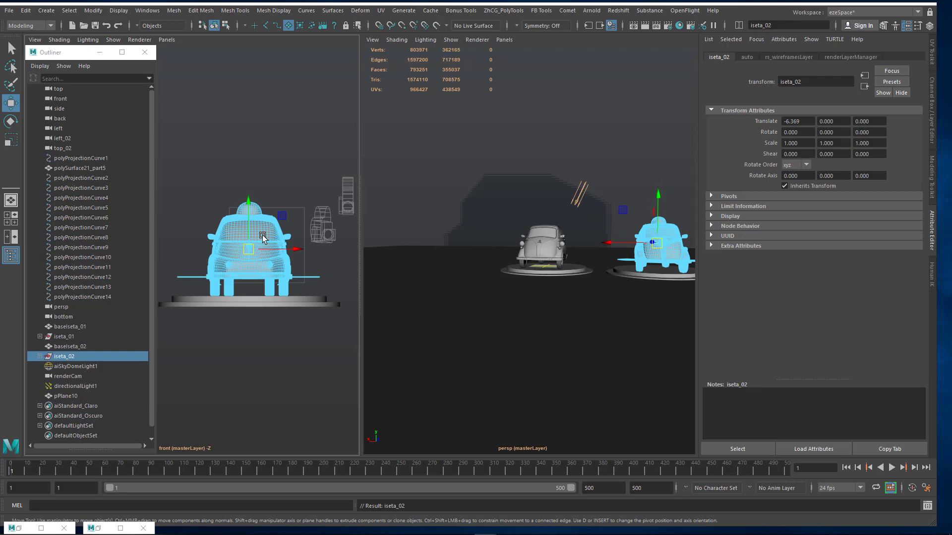
pyautogui.click(540, 246)
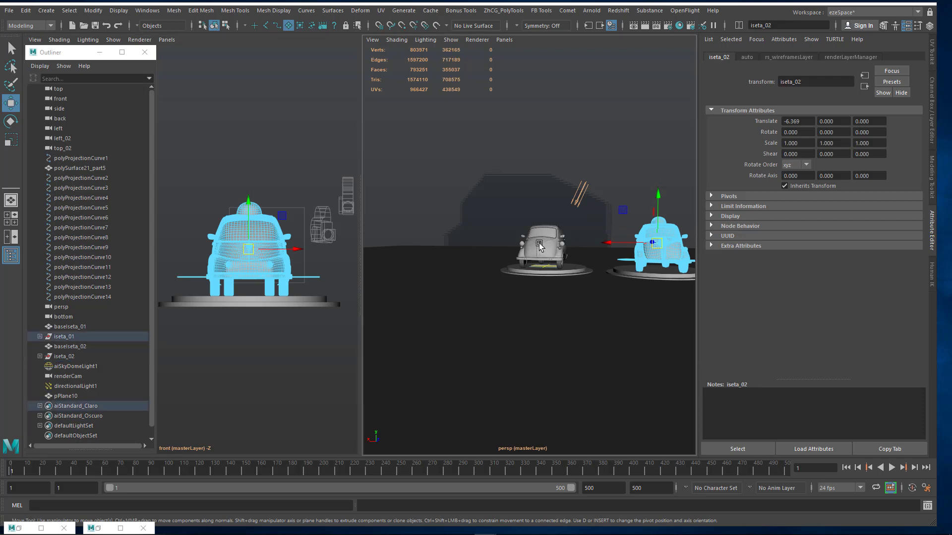
pyautogui.press('Up')
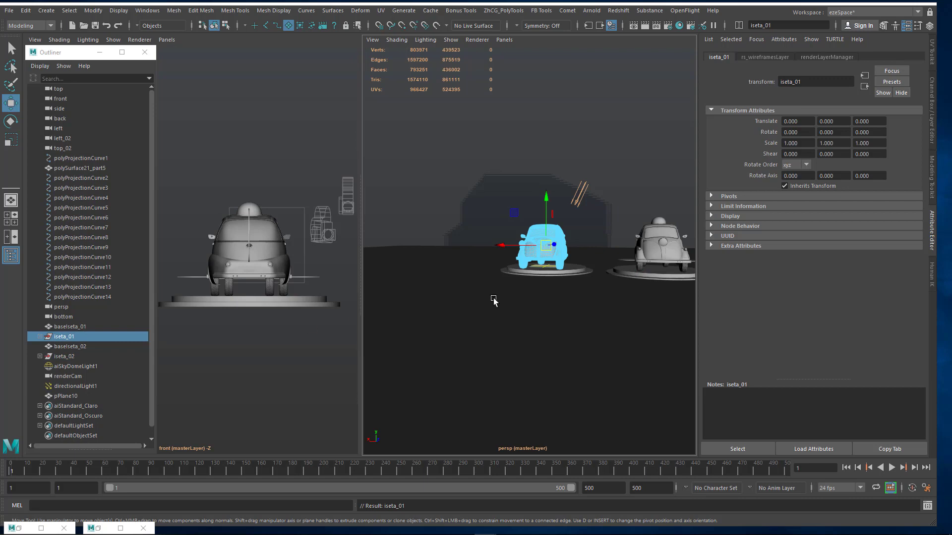
pyautogui.press('space')
pyautogui.keyDown('alt'); pyautogui.moveTo(466, 317); pyautogui.dragTo(445, 338); pyautogui.keyUp('alt')
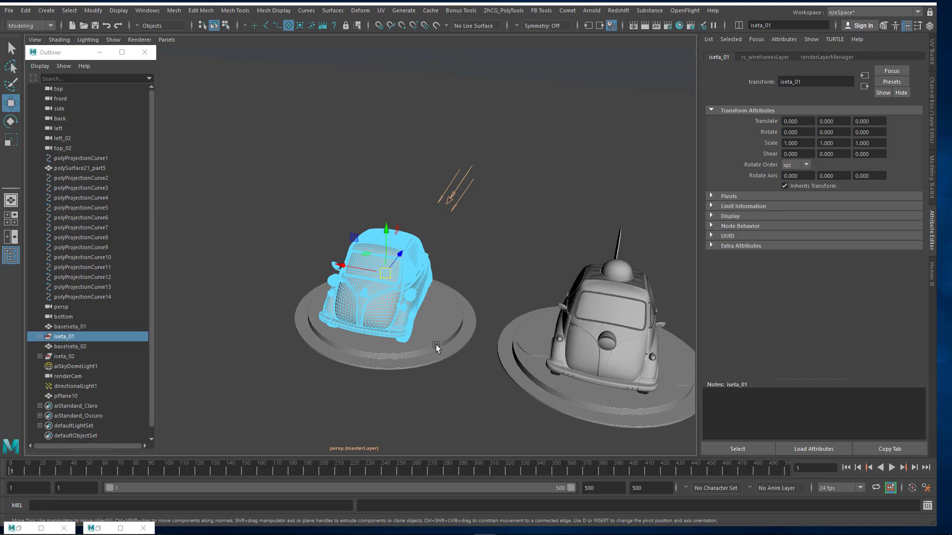
pyautogui.click(502, 258)
pyautogui.moveTo(387, 299); pyautogui.dragTo(397, 253)
pyautogui.click(396, 245)
pyautogui.press('Up')
# - Center the pivots of both circular car bases, baseIseta_01 and baseIseta_02
pyautogui.click(442, 319)
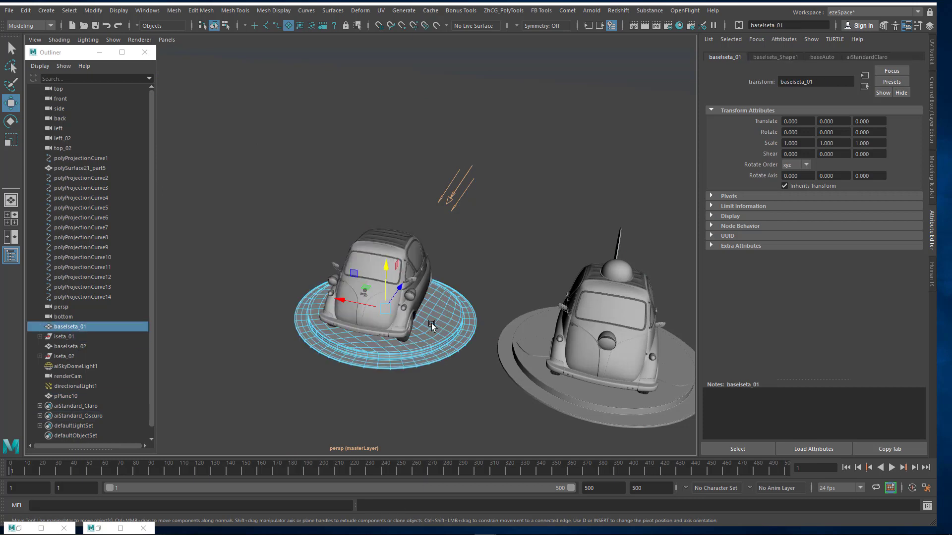
pyautogui.keyDown('alt'); pyautogui.moveTo(431, 324); pyautogui.dragTo(399, 313); pyautogui.keyUp('alt')
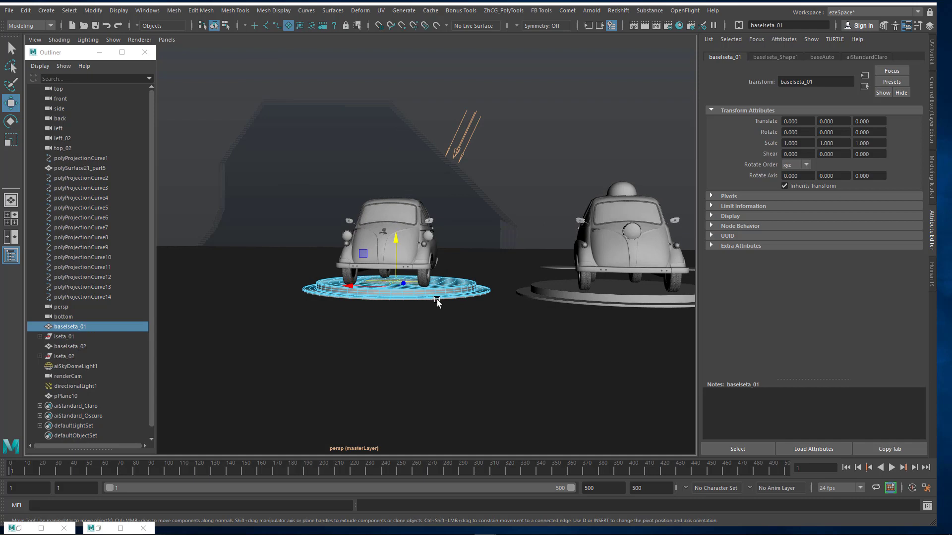
pyautogui.keyDown('alt'); pyautogui.moveTo(419, 305); pyautogui.dragTo(396, 313); pyautogui.keyUp('alt')
pyautogui.click(87, 12)
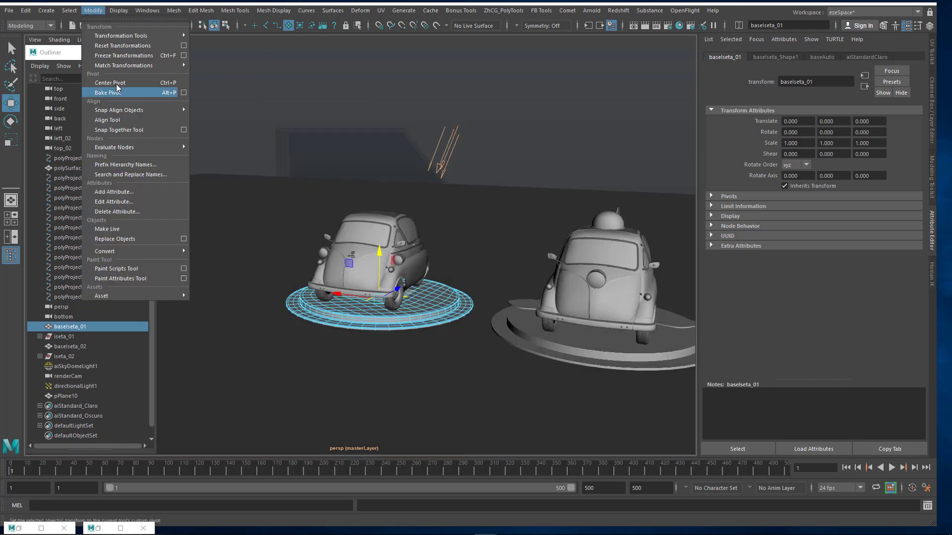
pyautogui.click(116, 84)
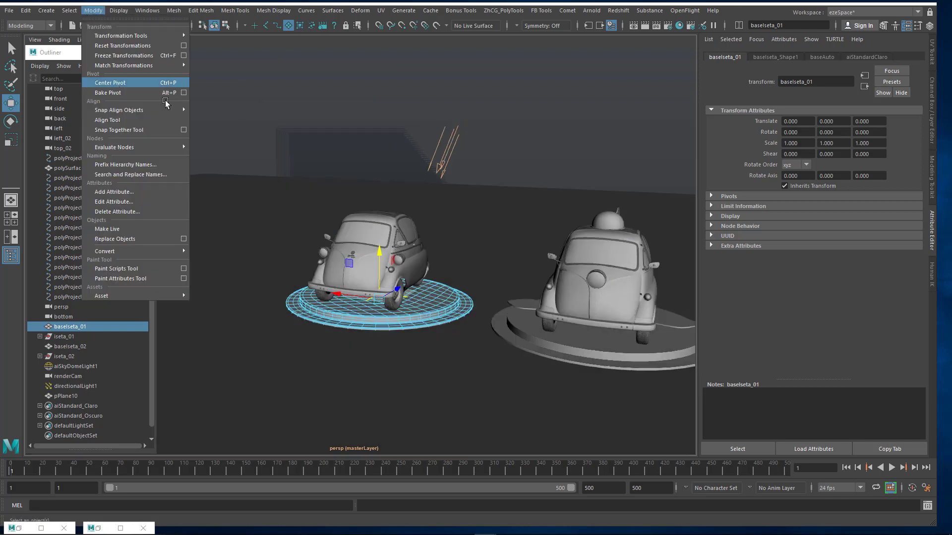
pyautogui.click(568, 348)
pyautogui.click(93, 11)
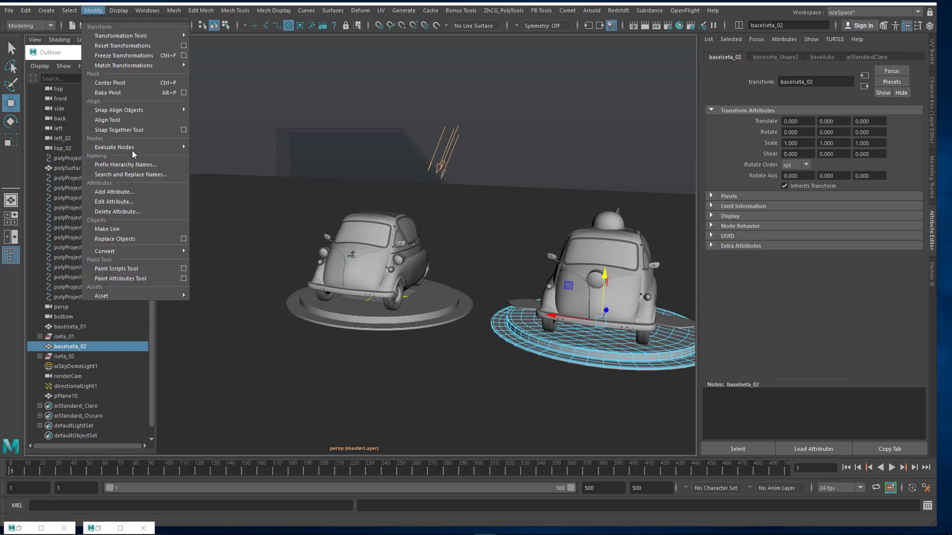
pyautogui.click(117, 84)
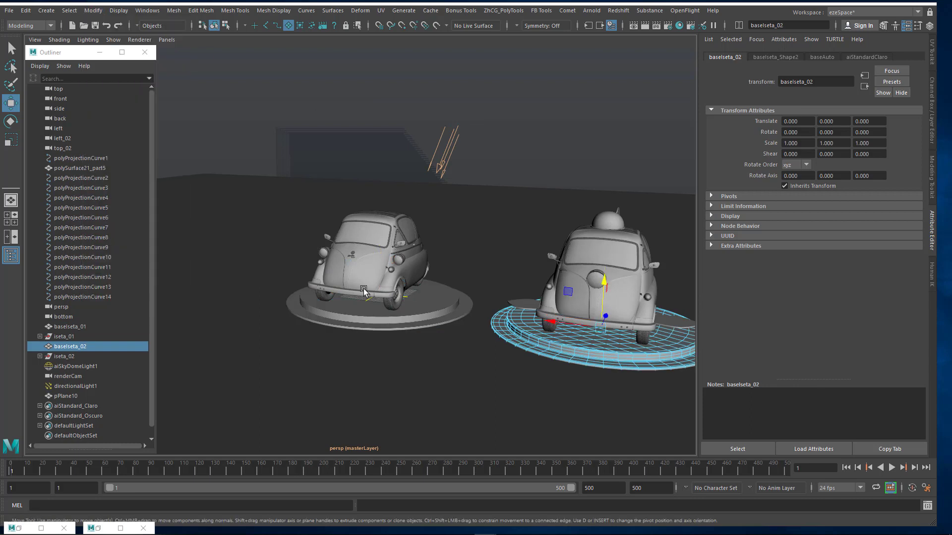
# - Parent the iseta_01 car group to its circular base baseIseta_01
pyautogui.click(391, 266)
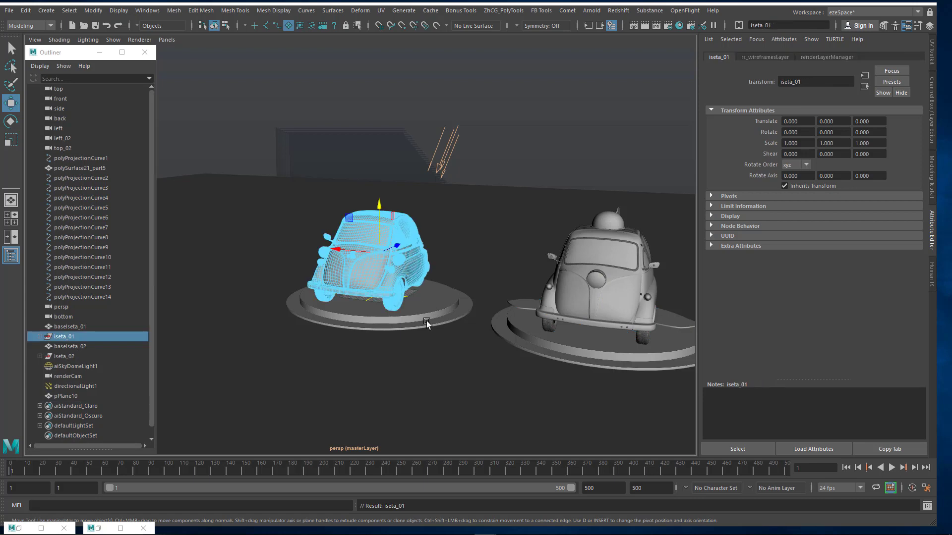
pyautogui.keyDown('alt'); pyautogui.moveTo(427, 299); pyautogui.dragTo(426, 321); pyautogui.keyUp('alt')
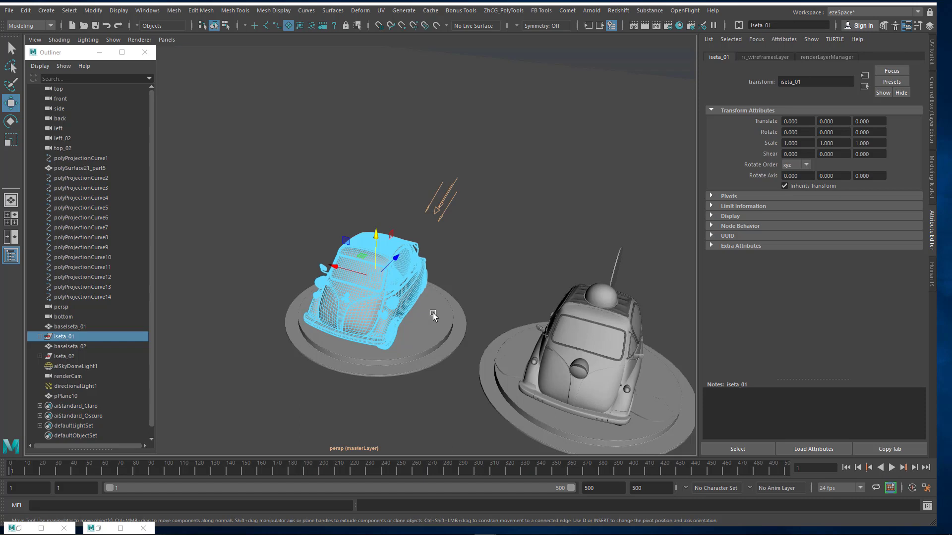
pyautogui.keyDown('shift'); pyautogui.click(433, 313); pyautogui.keyUp('shift')
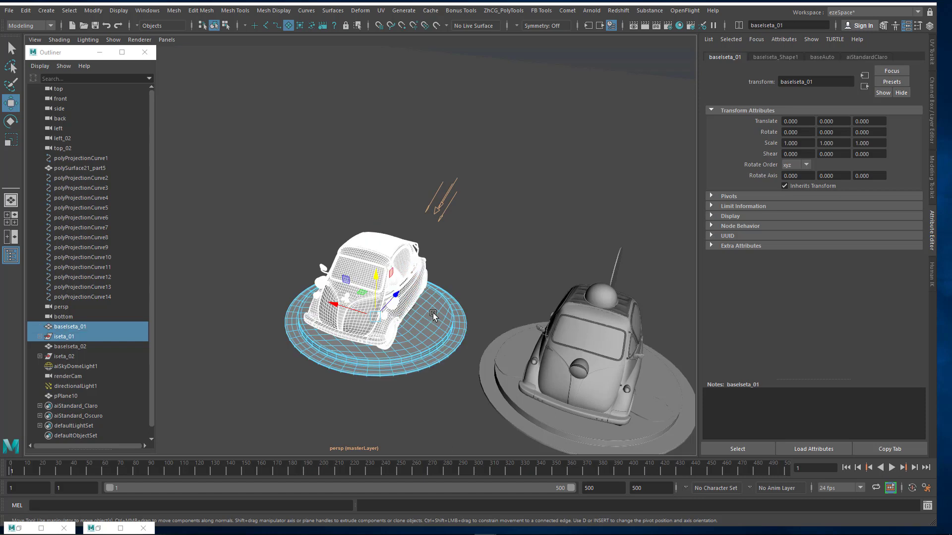
pyautogui.click(26, 10)
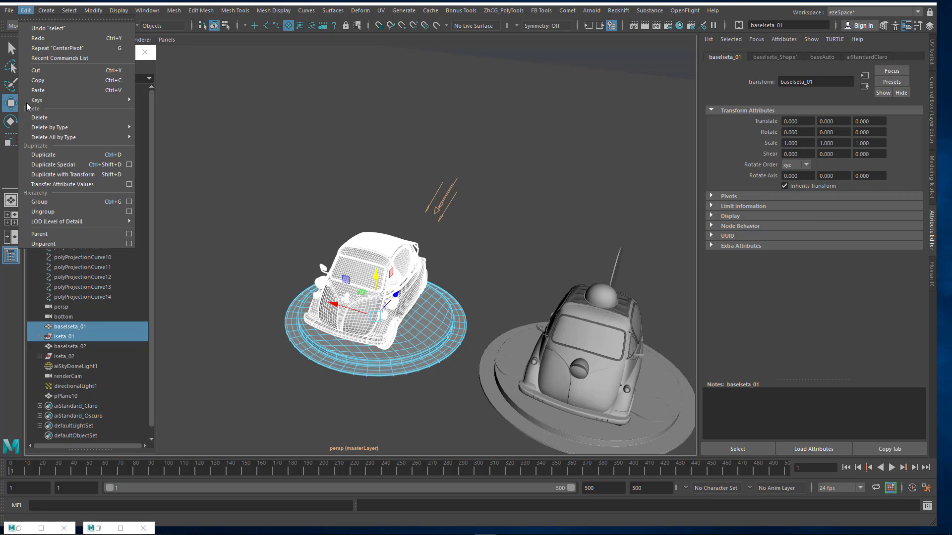
pyautogui.click(51, 235)
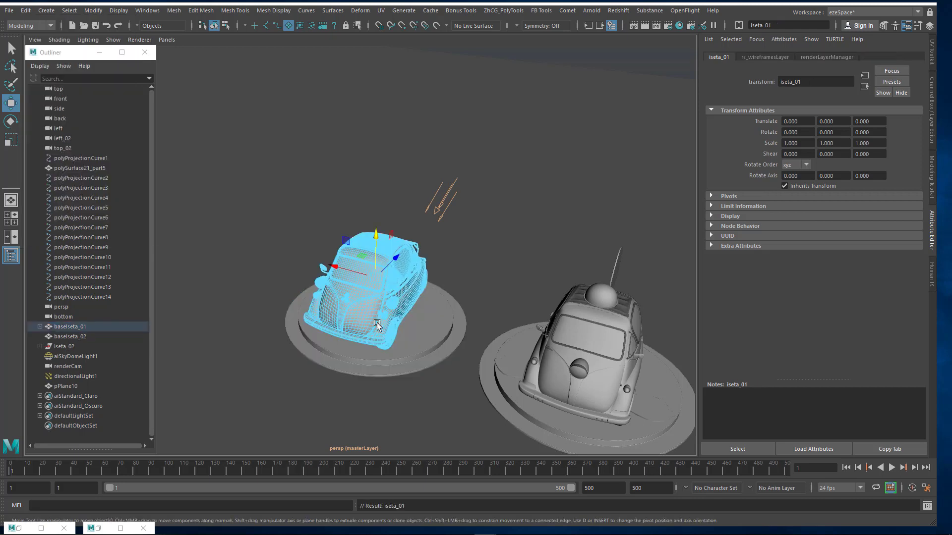
# - Try rotating baseIseta_01 with its car about -17° around the vertical axis and undo the rotation
pyautogui.click(419, 325)
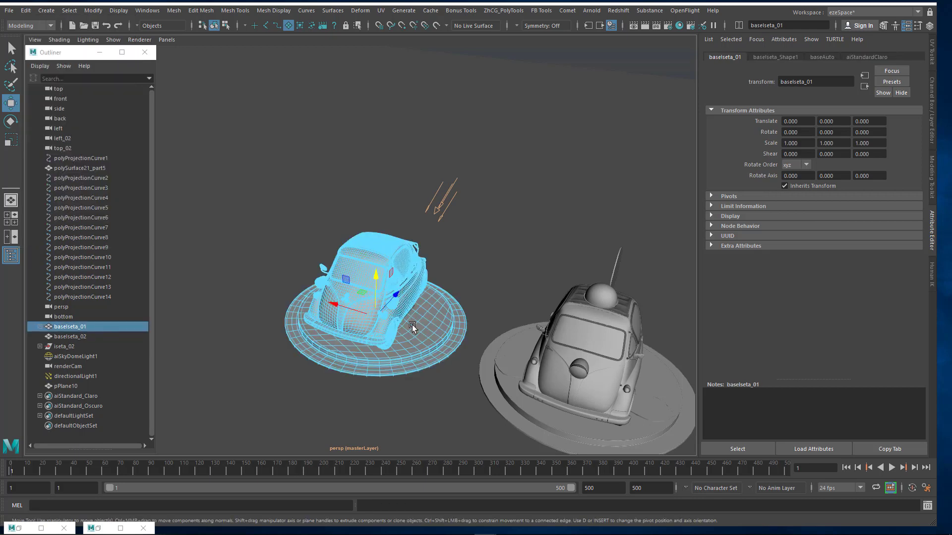
pyautogui.press('e')
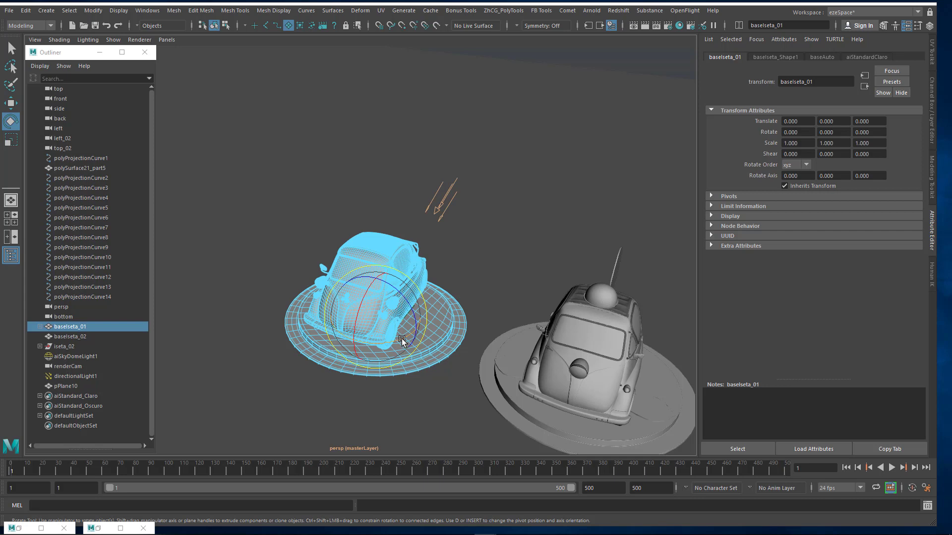
pyautogui.moveTo(402, 339)
pyautogui.mouseDown()
pyautogui.moveTo(310, 340)
pyautogui.moveTo(410, 327)
pyautogui.moveTo(391, 337)
pyautogui.mouseUp()
pyautogui.hotkey('ctrl', 'z')
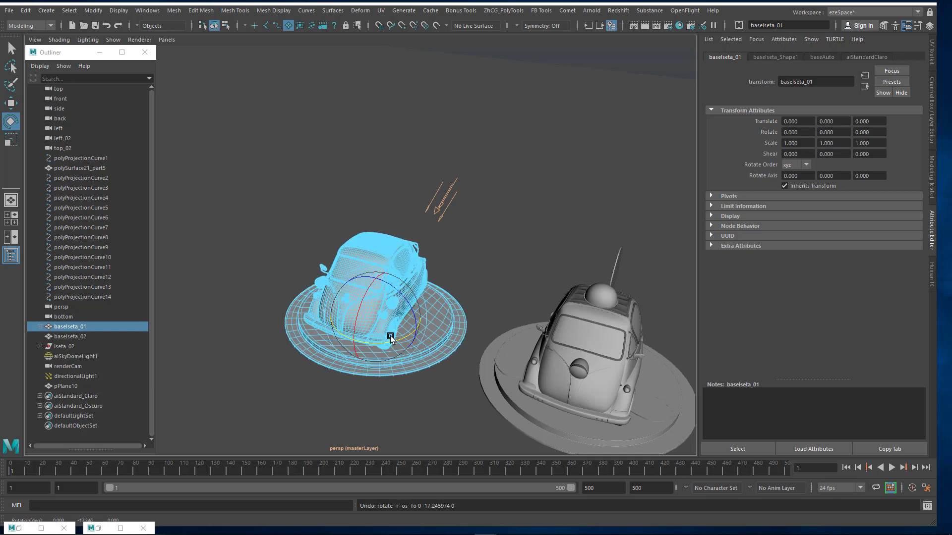
# - Parent the iseta_02 car group to its circular base baseIseta_02
pyautogui.keyDown('alt'); pyautogui.moveTo(448, 307); pyautogui.dragTo(455, 239); pyautogui.keyUp('alt')
pyautogui.click(463, 234)
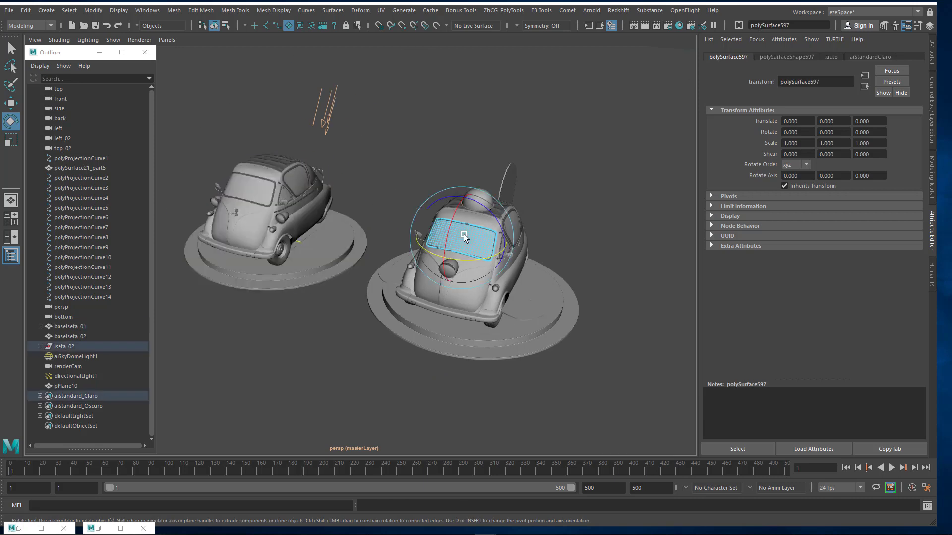
pyautogui.press('Up')
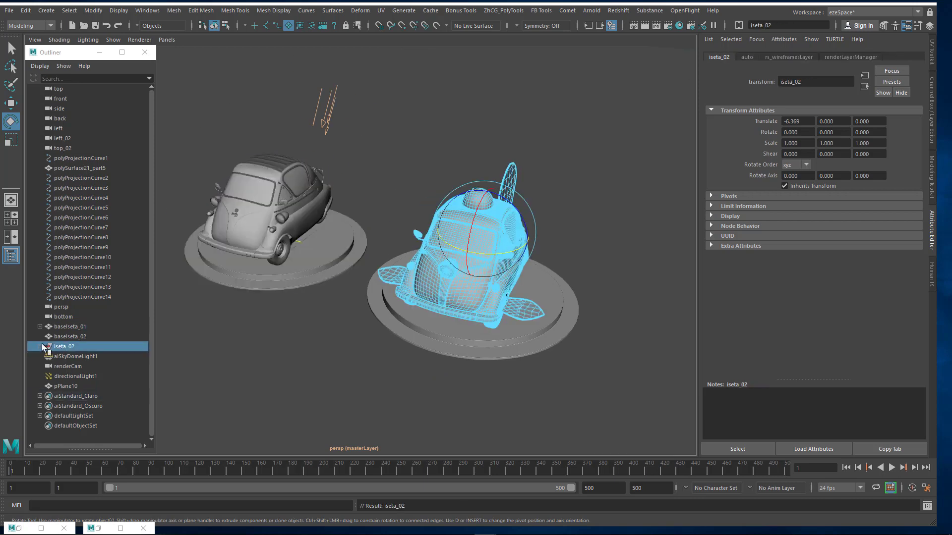
pyautogui.click(474, 305)
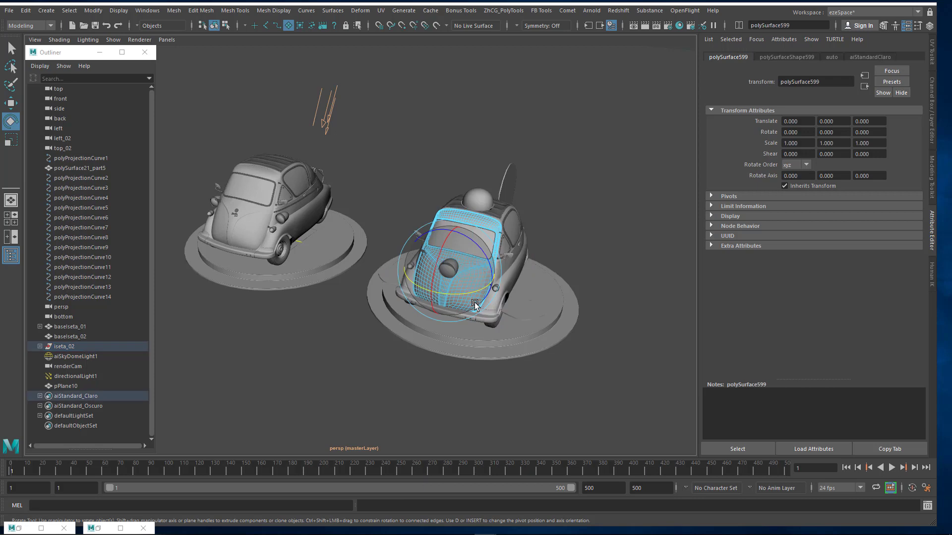
pyautogui.press('w')
pyautogui.click(500, 293)
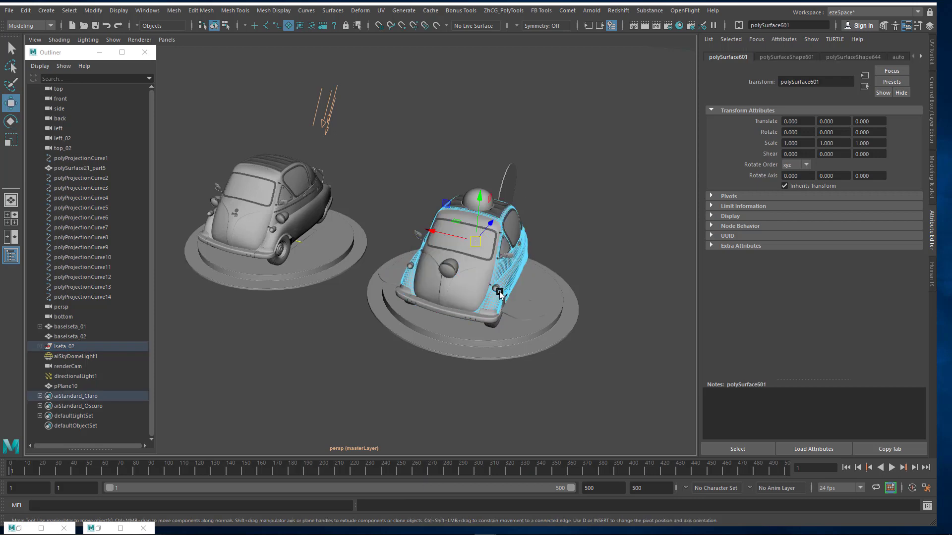
pyautogui.click(502, 290)
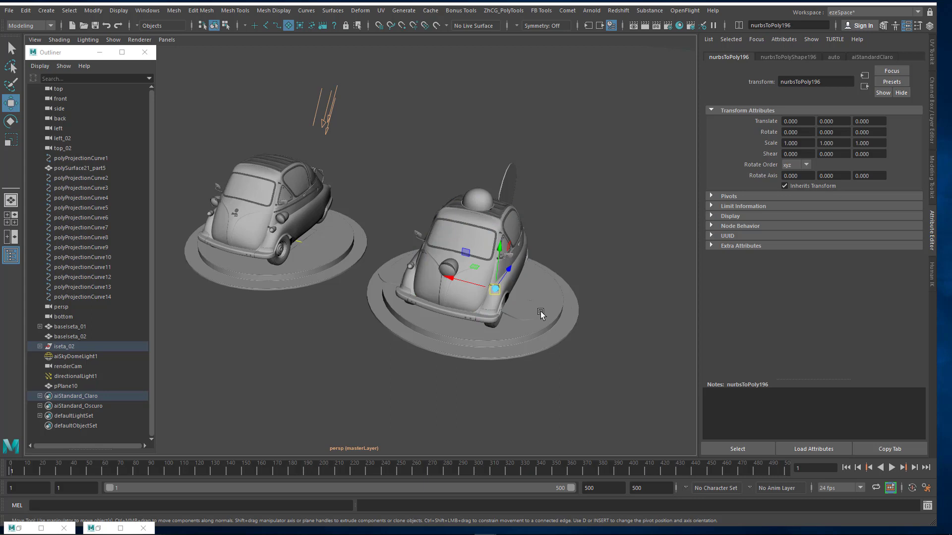
pyautogui.press('Up')
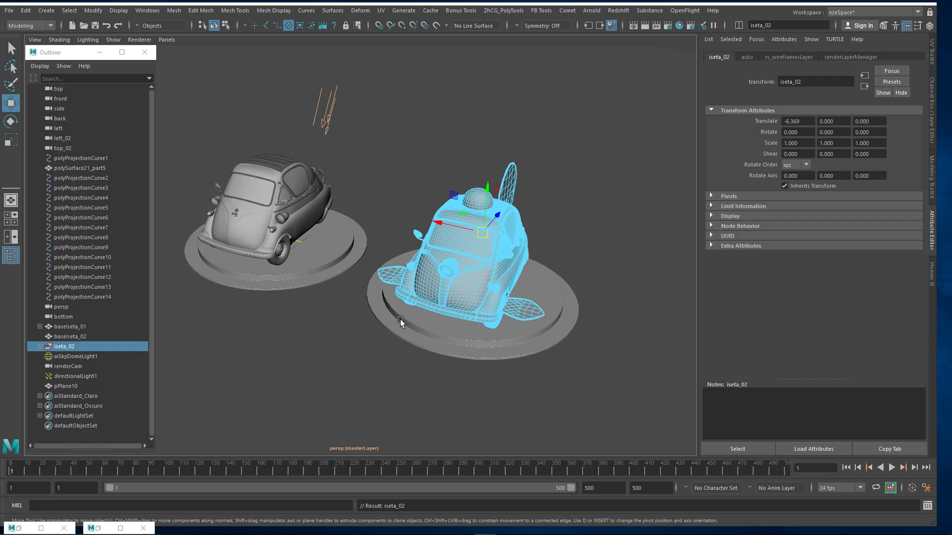
pyautogui.keyDown('shift'); pyautogui.click(430, 323); pyautogui.keyUp('shift')
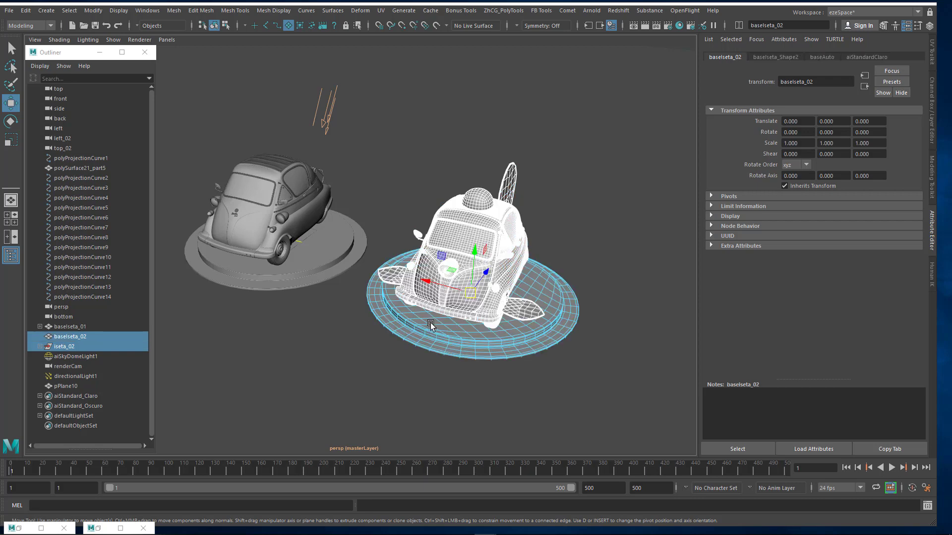
pyautogui.click(26, 10)
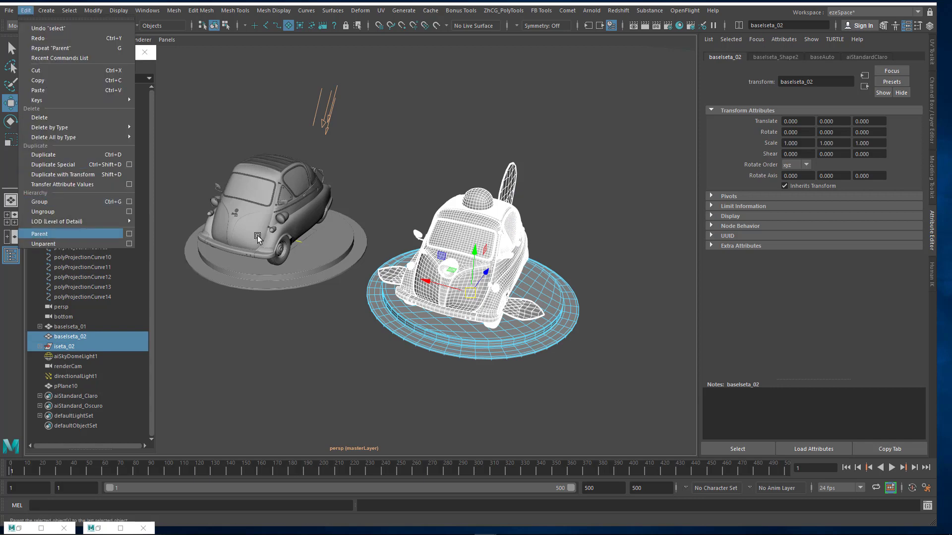
pyautogui.click(43, 235)
# - Try rotating baseIseta_02 together with its car
pyautogui.click(540, 275)
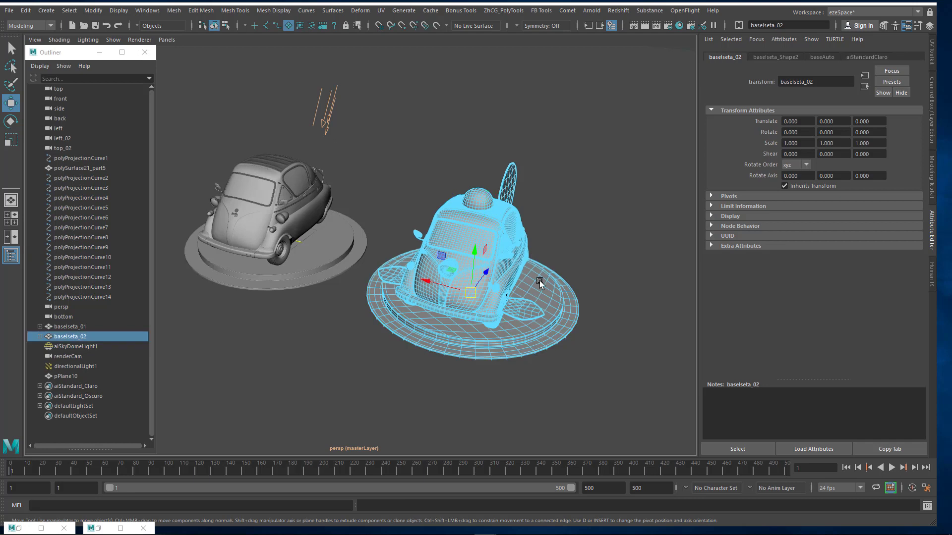
pyautogui.press('e')
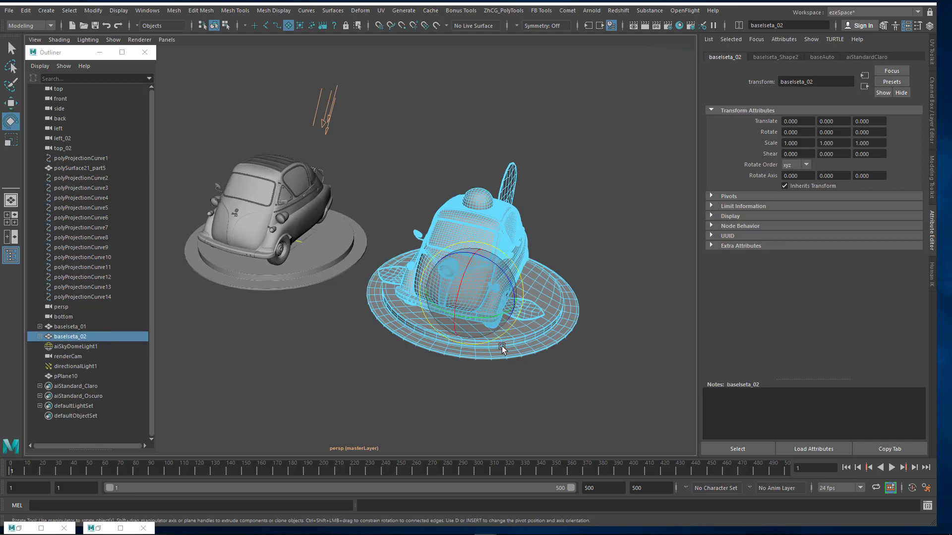
pyautogui.moveTo(475, 321); pyautogui.dragTo(505, 323)
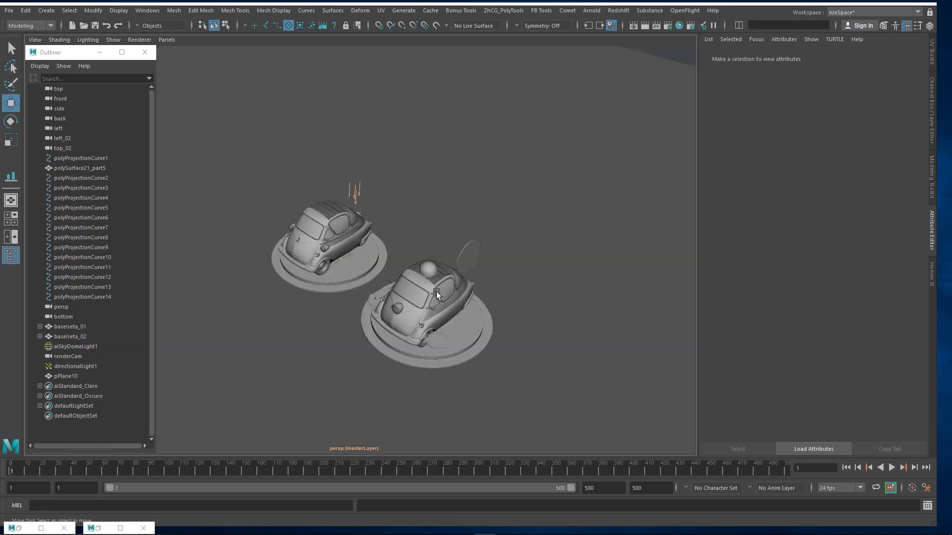
# - Set the end of the playback range to frame 300
pyautogui.keyDown('alt'); pyautogui.moveTo(436, 292); pyautogui.dragTo(420, 294); pyautogui.keyUp('alt')
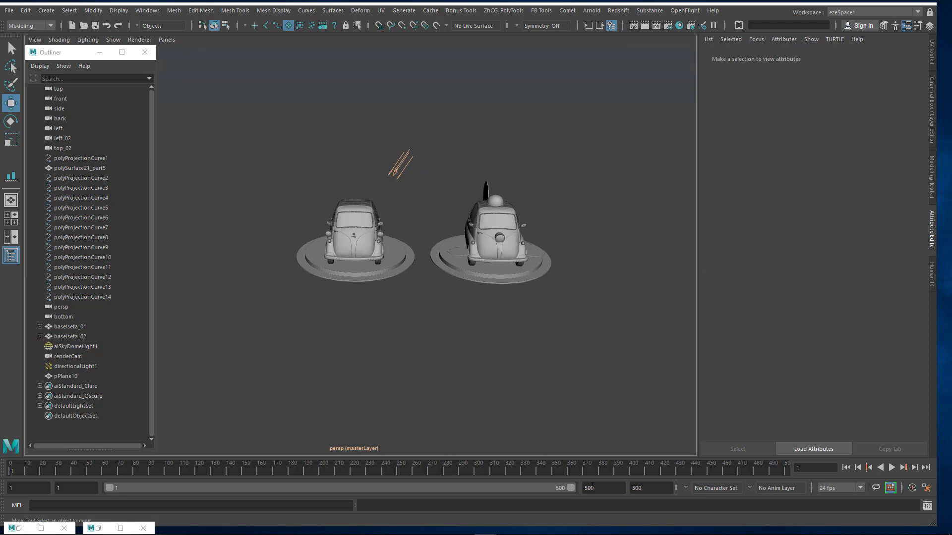
pyautogui.doubleClick(608, 490)
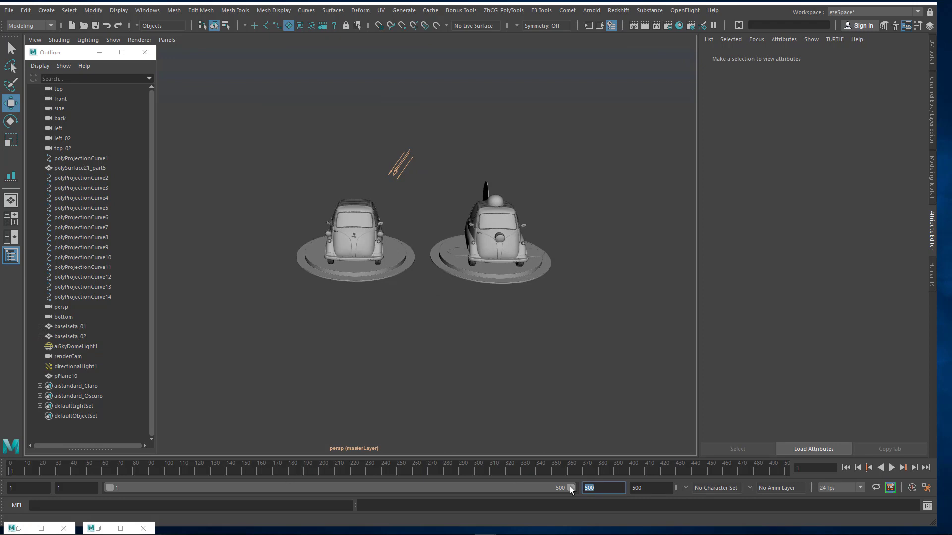
pyautogui.moveTo(571, 488); pyautogui.dragTo(416, 490)
pyautogui.doubleClick(406, 489)
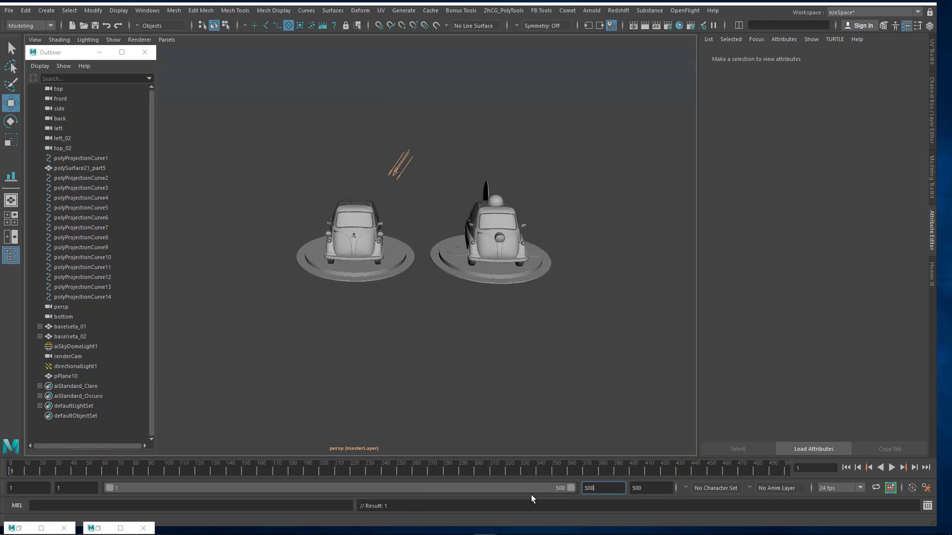
pyautogui.doubleClick(601, 486)
pyautogui.write('300')
pyautogui.press('Return')
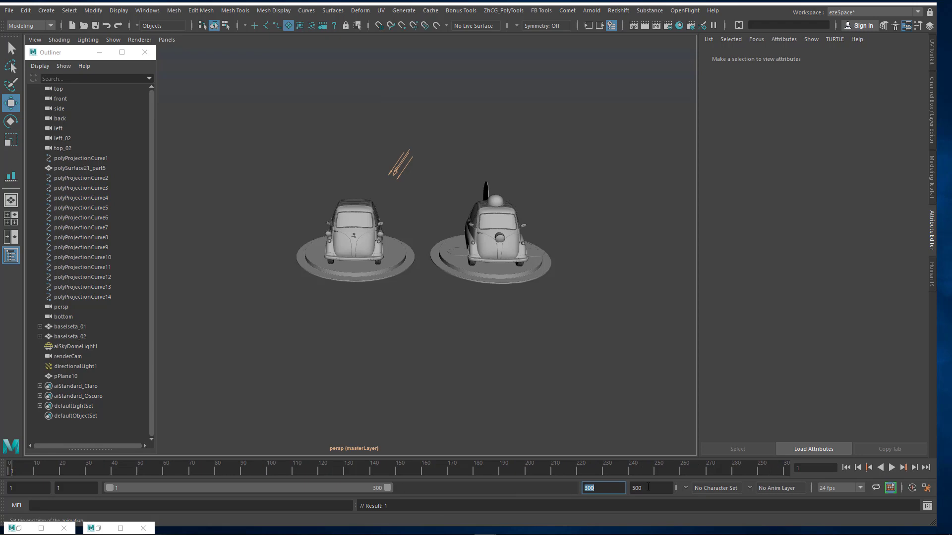
# - Set the animation end to frame 300 and confirm frame 1 as the playback start
pyautogui.press('Tab')
pyautogui.write('300')
pyautogui.press('Return')
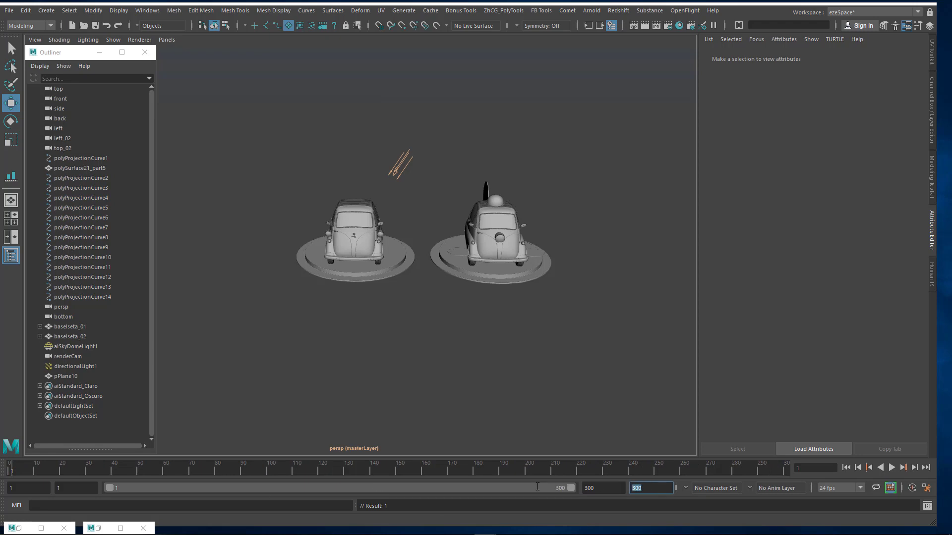
pyautogui.click(74, 488)
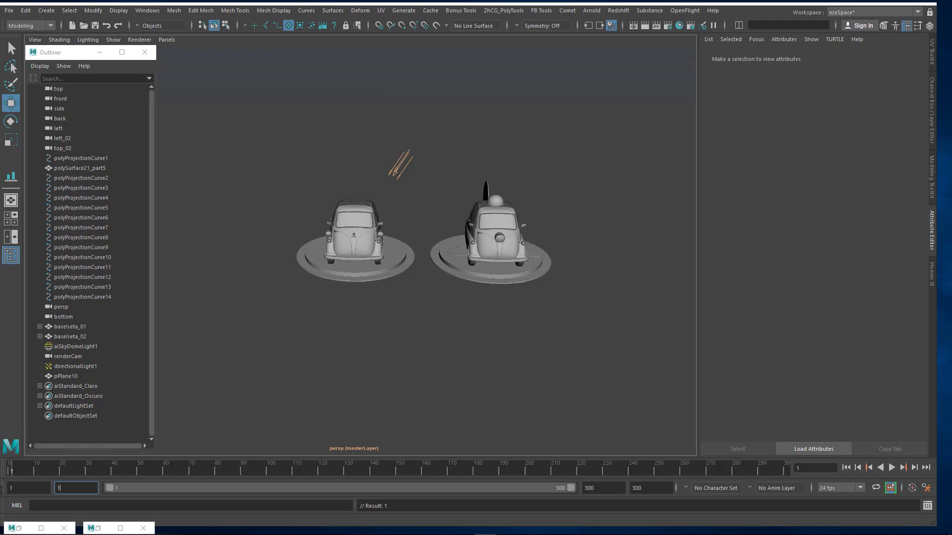
pyautogui.press('Return')
pyautogui.press('Tab')
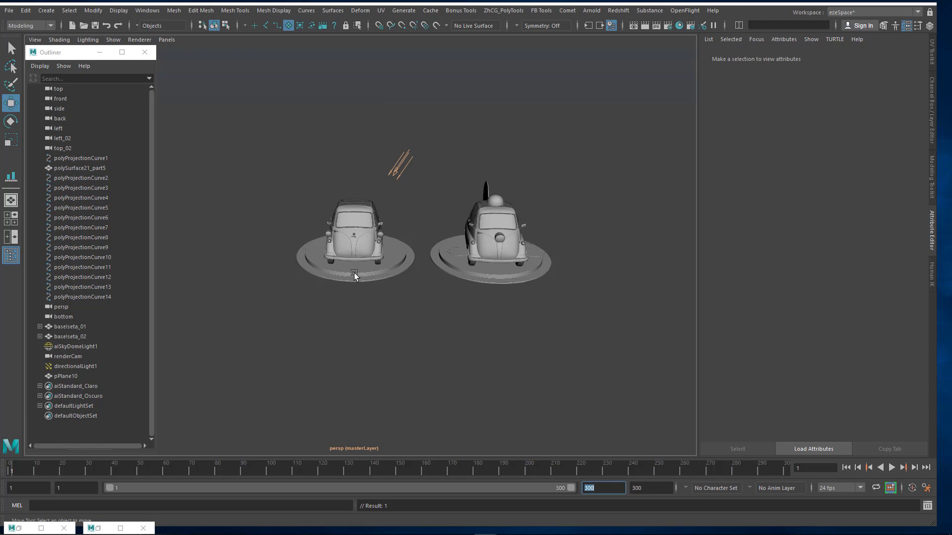
# - Show the channel values of baseIseta_01 and make its Rotate Y channel active
pyautogui.click(354, 273)
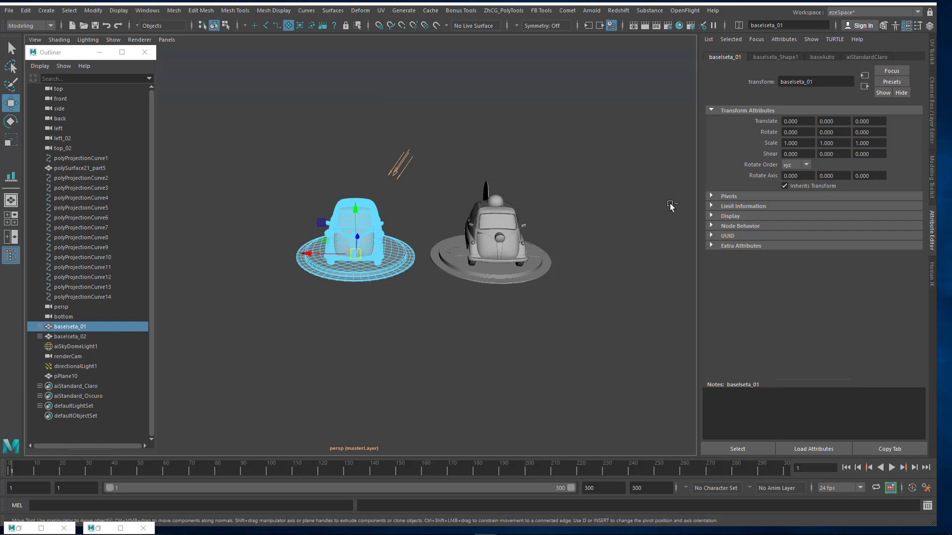
pyautogui.hotkey('ctrl', 'a')
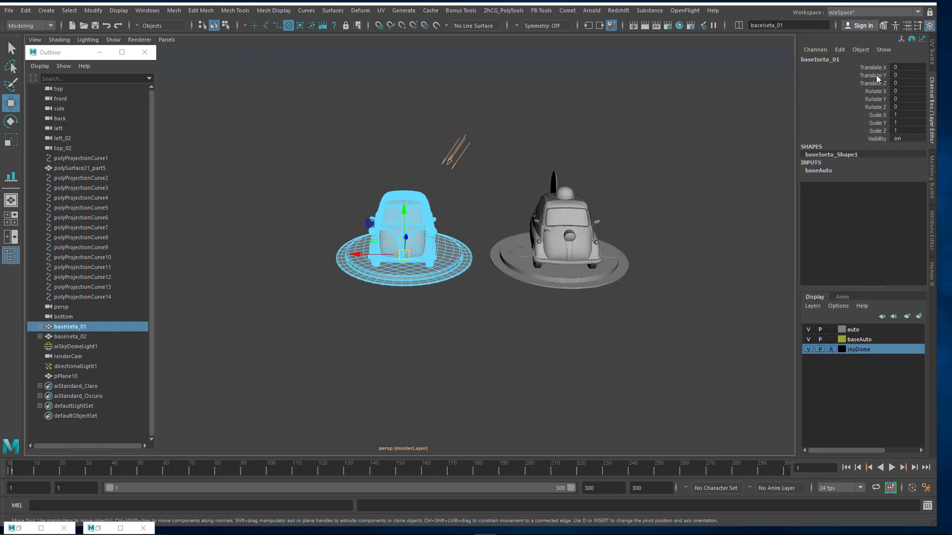
pyautogui.click(875, 99)
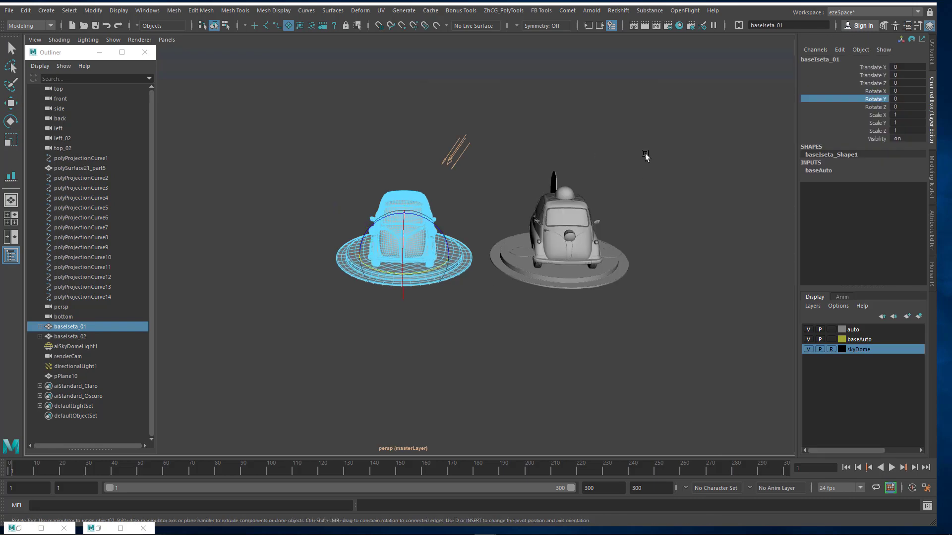
# - Try rotating baseIseta_01 with its car to about -39.58° in Y and reset Rotate Y to 0
pyautogui.moveTo(646, 153); pyautogui.dragTo(897, 126, button='middle')
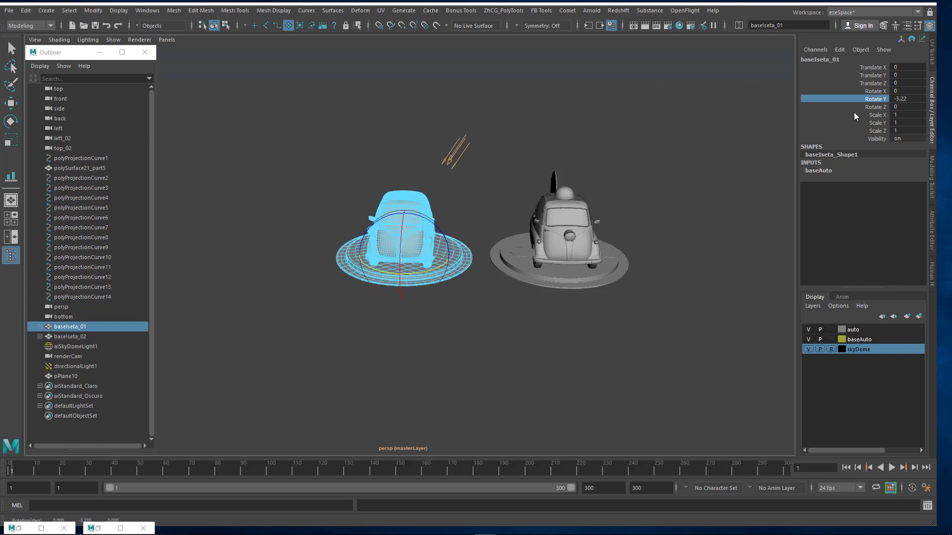
pyautogui.moveTo(627, 191); pyautogui.dragTo(560, 218, button='middle')
pyautogui.keyDown('alt'); pyautogui.moveTo(605, 297); pyautogui.dragTo(708, 332, button='right'); pyautogui.keyUp('alt')
pyautogui.keyDown('alt'); pyautogui.moveTo(563, 335); pyautogui.dragTo(493, 364, button='middle'); pyautogui.keyUp('alt')
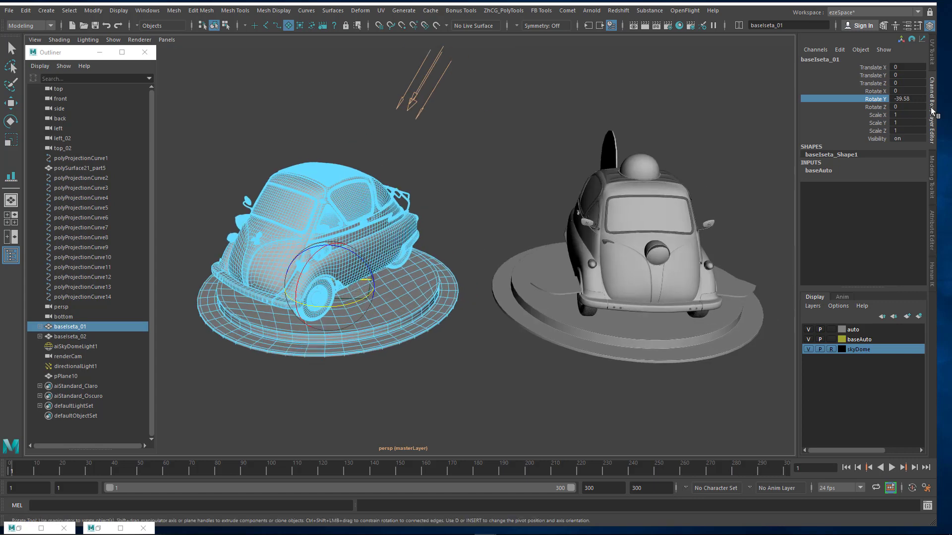
pyautogui.click(914, 100)
pyautogui.write('0')
pyautogui.press('Return')
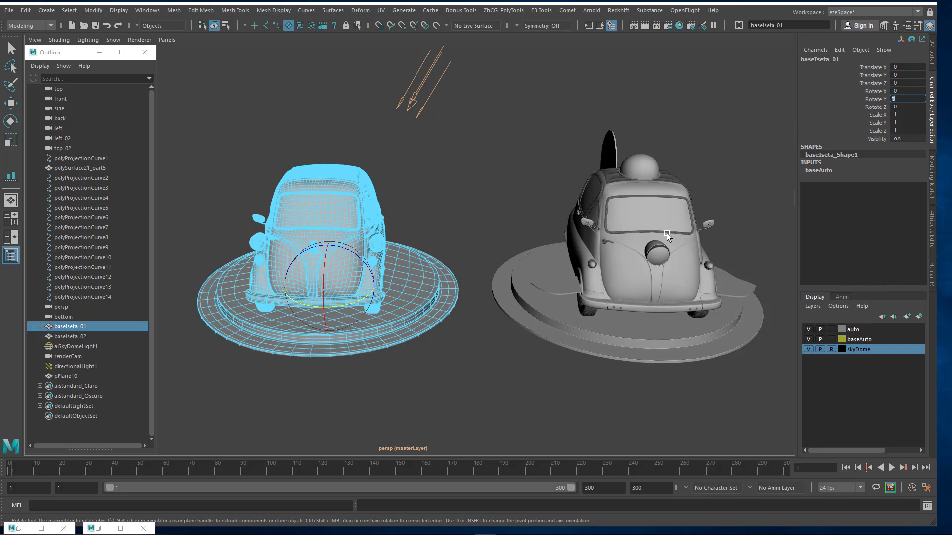
# - Set the Rotate Y of baseIseta_01 to -30
pyautogui.click(875, 99)
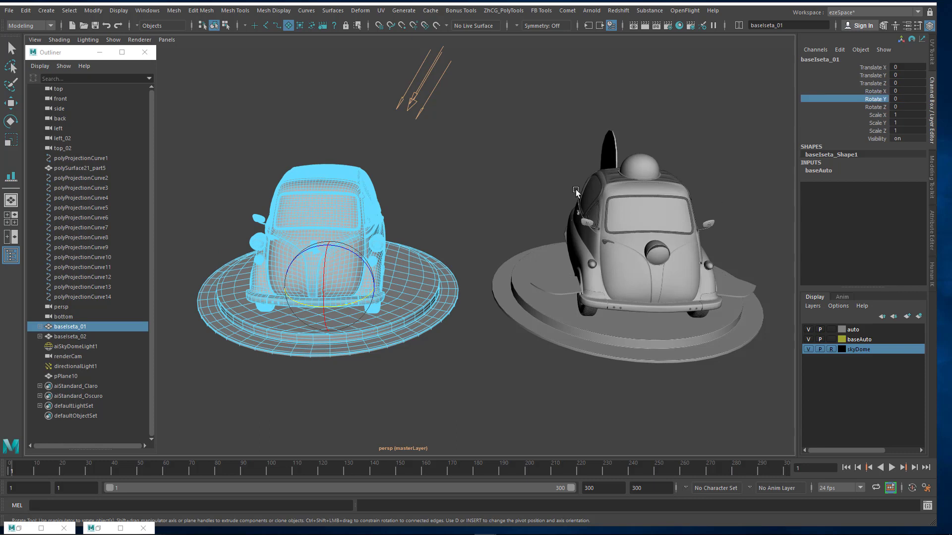
pyautogui.moveTo(574, 192); pyautogui.dragTo(630, 188, button='middle')
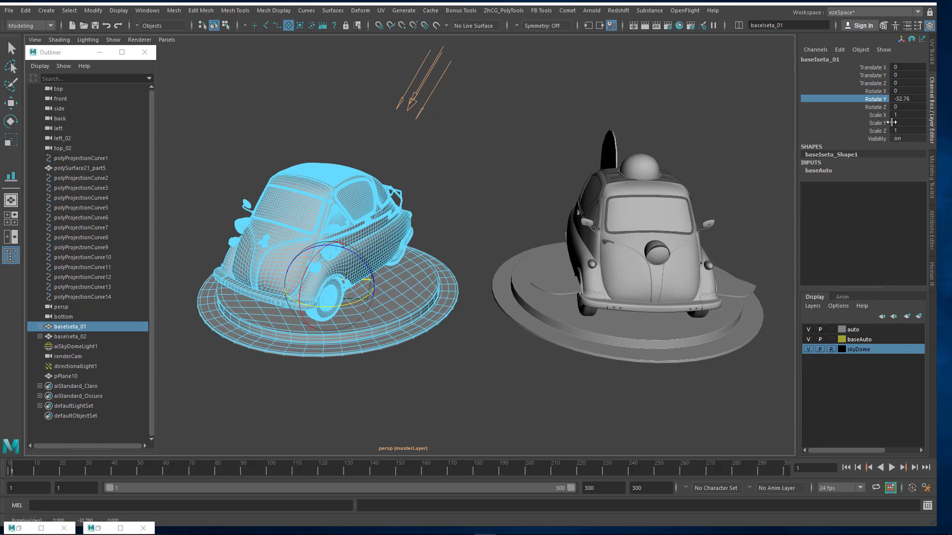
pyautogui.doubleClick(900, 99)
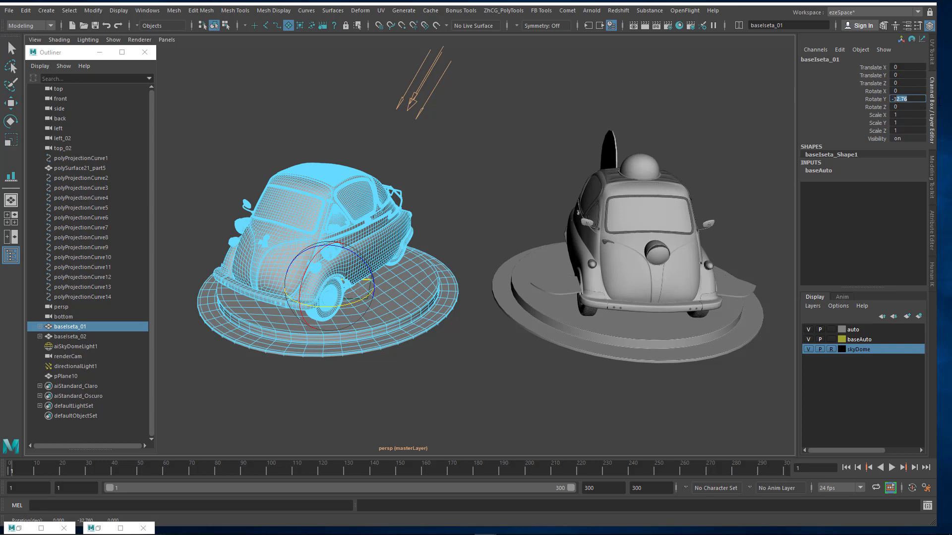
pyautogui.press('Return')
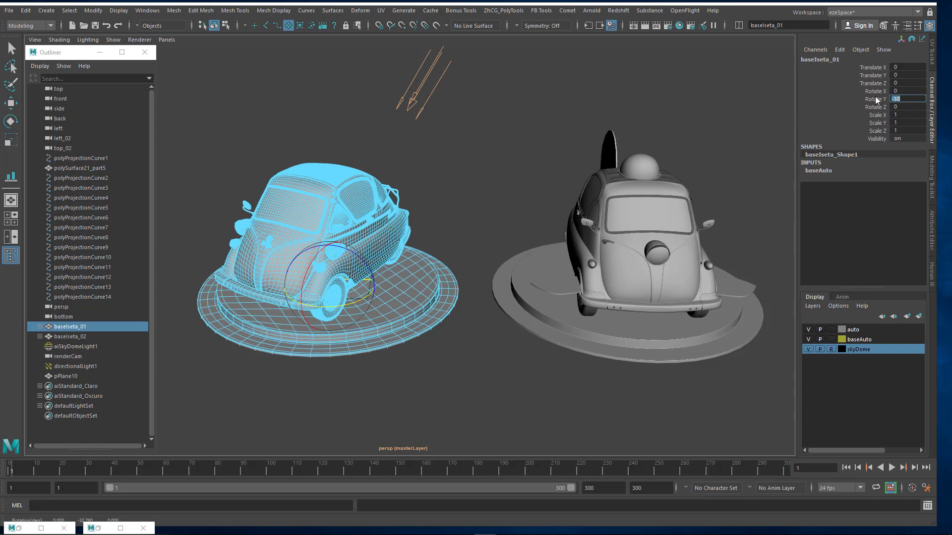
# - Key the Rotate Y channel of baseIseta_01 at frame 1 and place a matching key at frame 300
pyautogui.click(876, 100)
pyautogui.rightClick(875, 100)
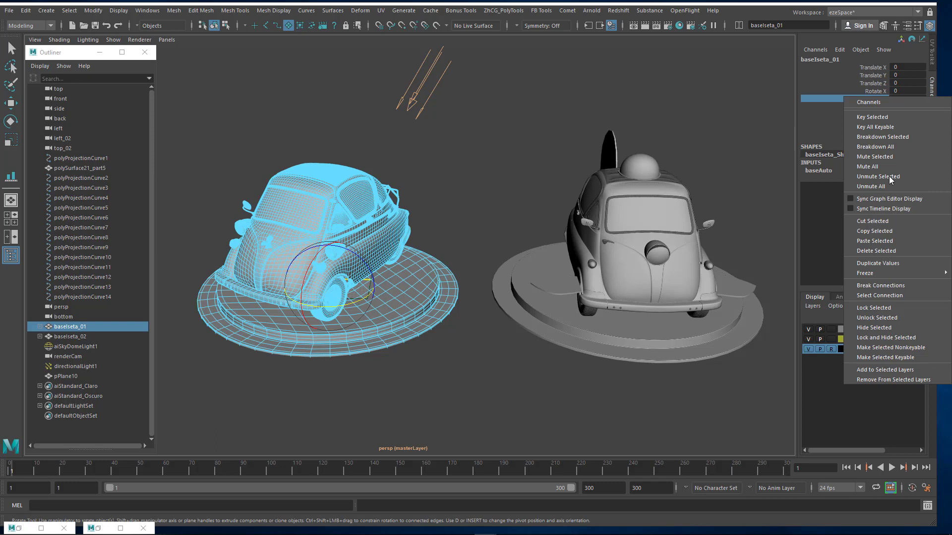
pyautogui.click(887, 115)
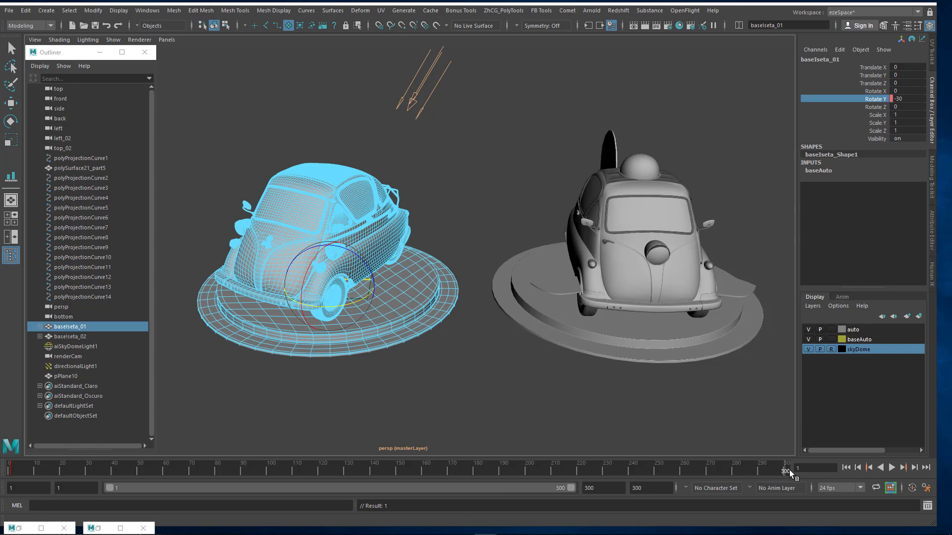
pyautogui.hotkey('alt', 'v')
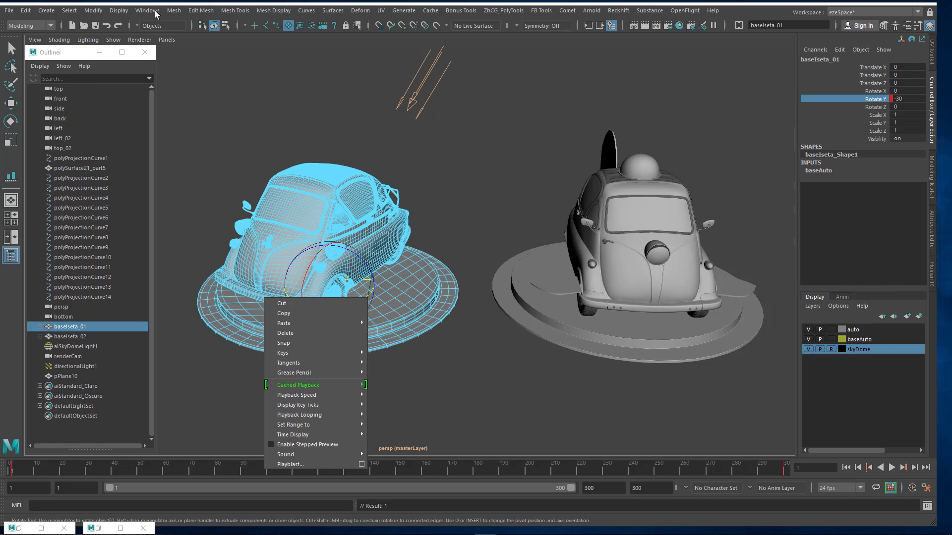
# - Open the Graph Editor and frame the Rotate Y curve of baseIseta_01
pyautogui.click(152, 9)
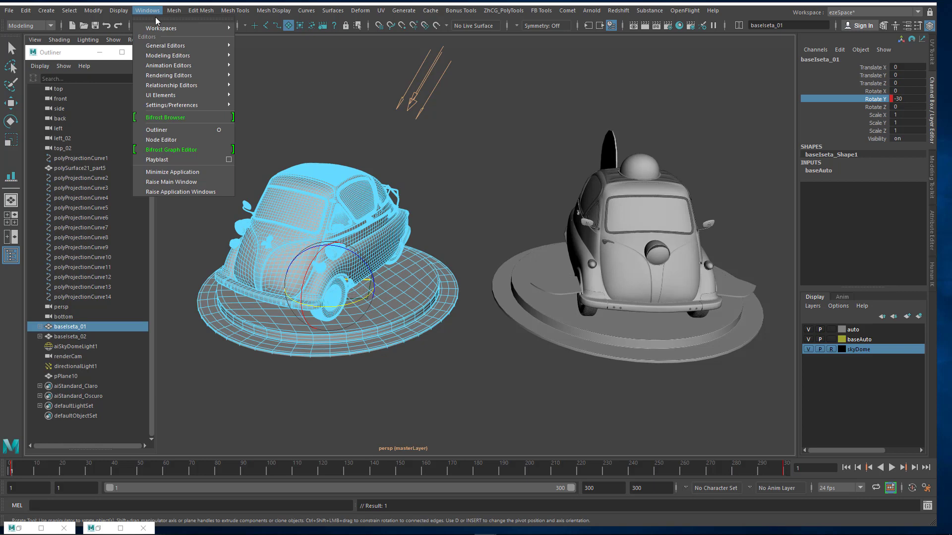
pyautogui.moveTo(171, 65)
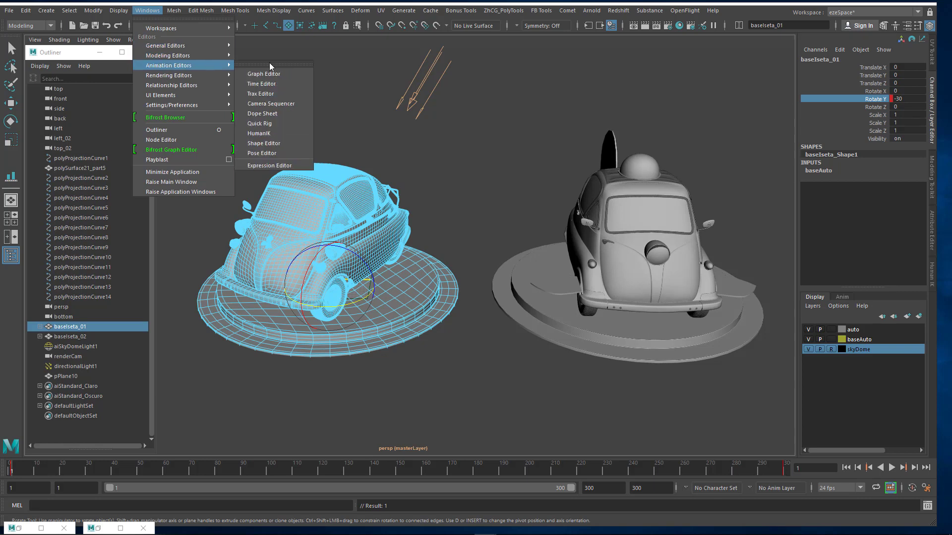
pyautogui.click(256, 75)
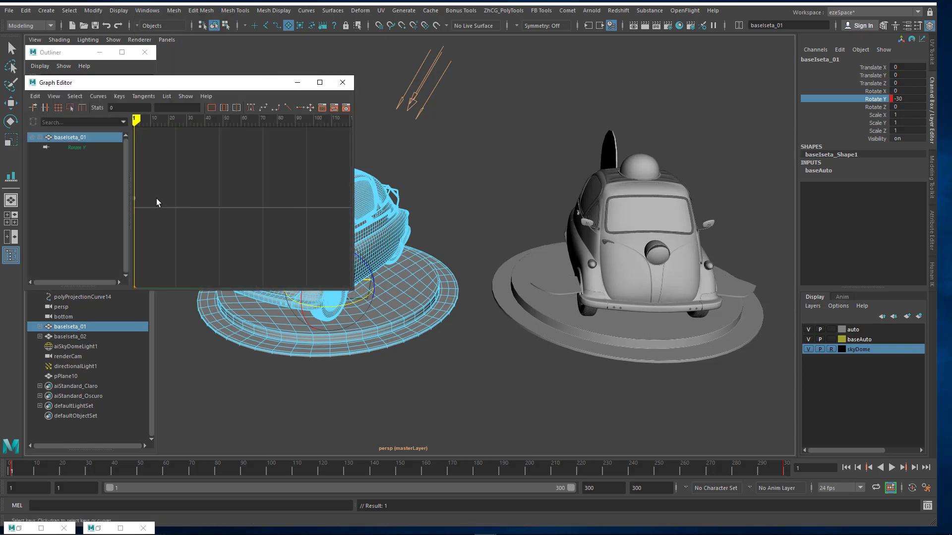
pyautogui.click(75, 147)
pyautogui.press('f')
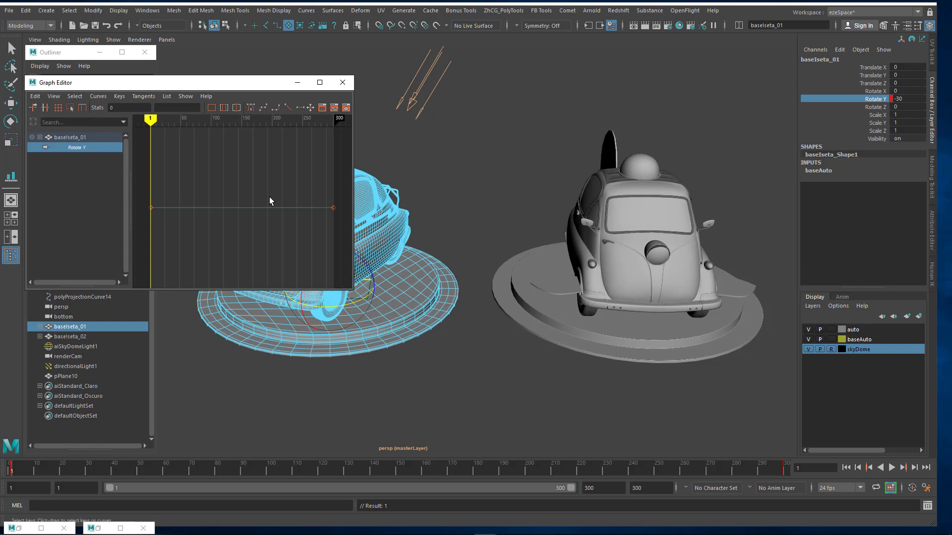
# - Set the Rotate Y of baseIseta_01 to -390 at frame 300 and key it
pyautogui.moveTo(233, 184); pyautogui.dragTo(341, 273)
pyautogui.press('a')
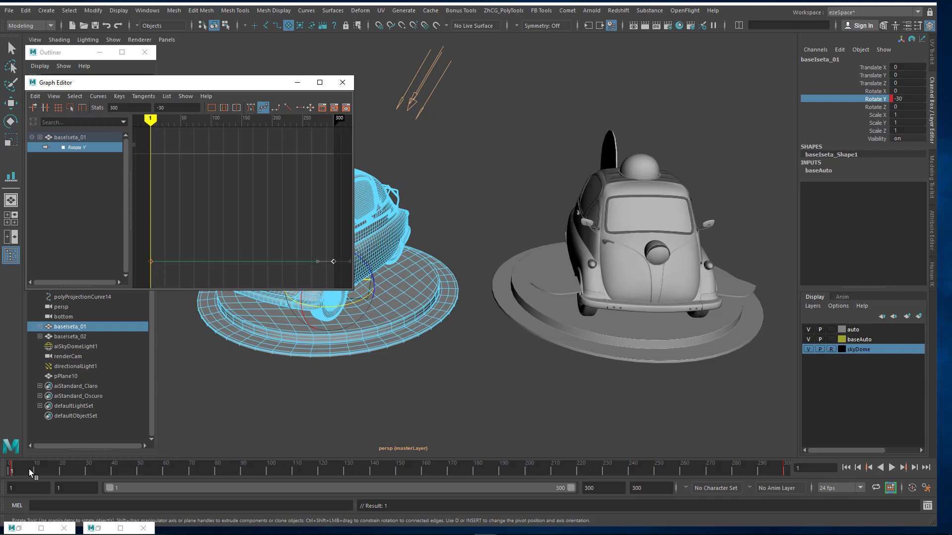
pyautogui.hotkey('alt', 'v')
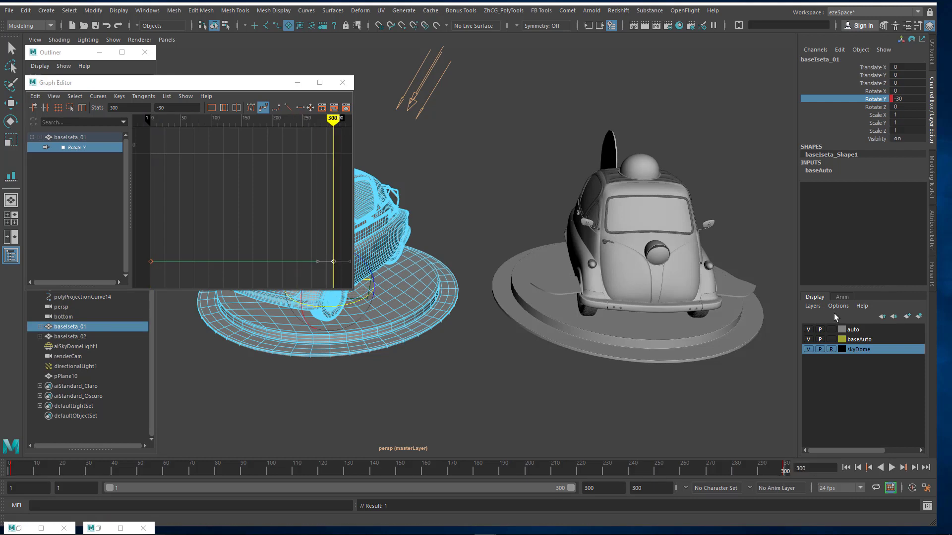
pyautogui.doubleClick(901, 99)
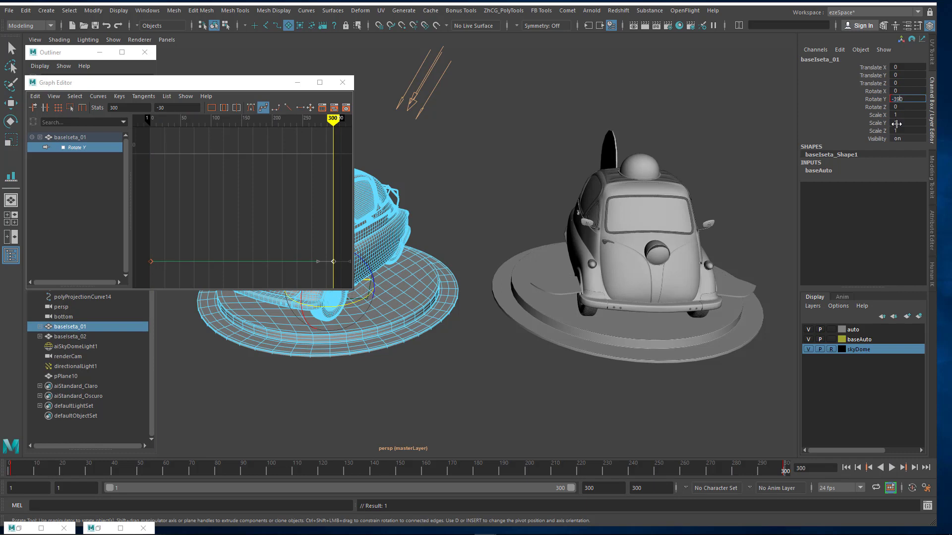
pyautogui.press('Return')
pyautogui.click(877, 99)
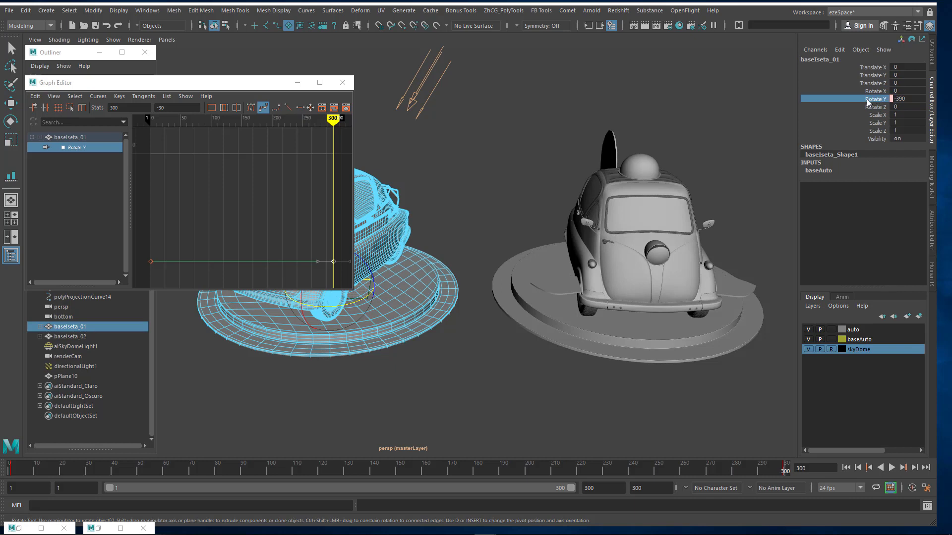
pyautogui.rightClick(867, 102)
pyautogui.click(873, 124)
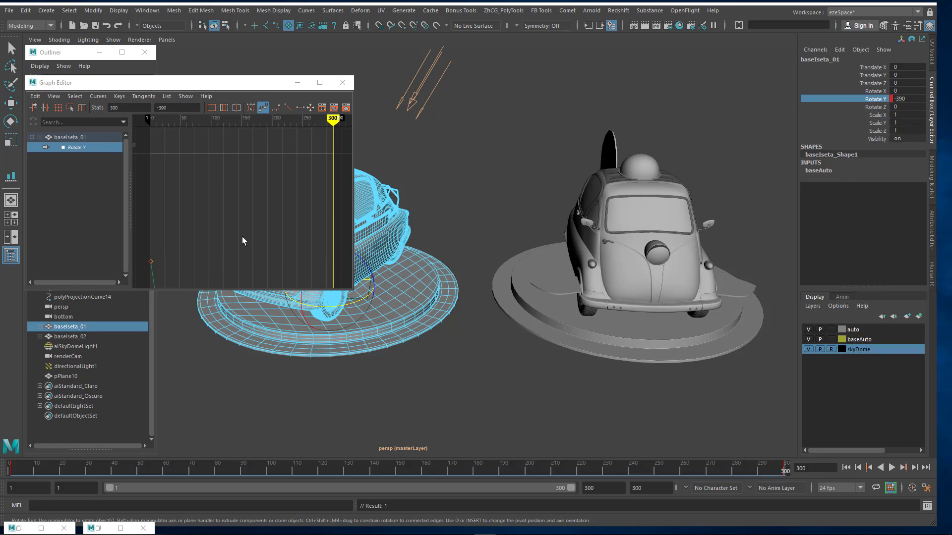
# - Minimize the Graph Editor and play back the rotation of baseIseta_01 from frame 1
pyautogui.click(298, 82)
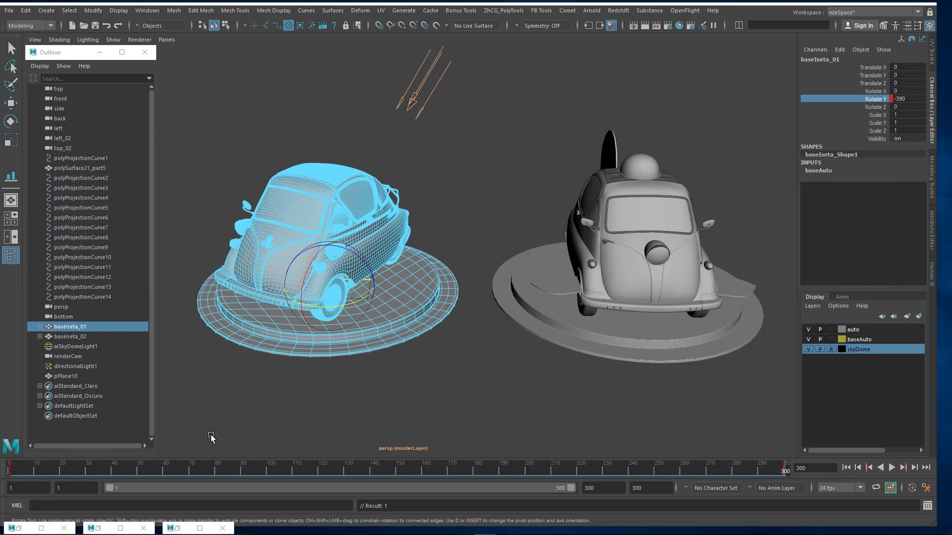
pyautogui.moveTo(300, 469); pyautogui.dragTo(846, 487)
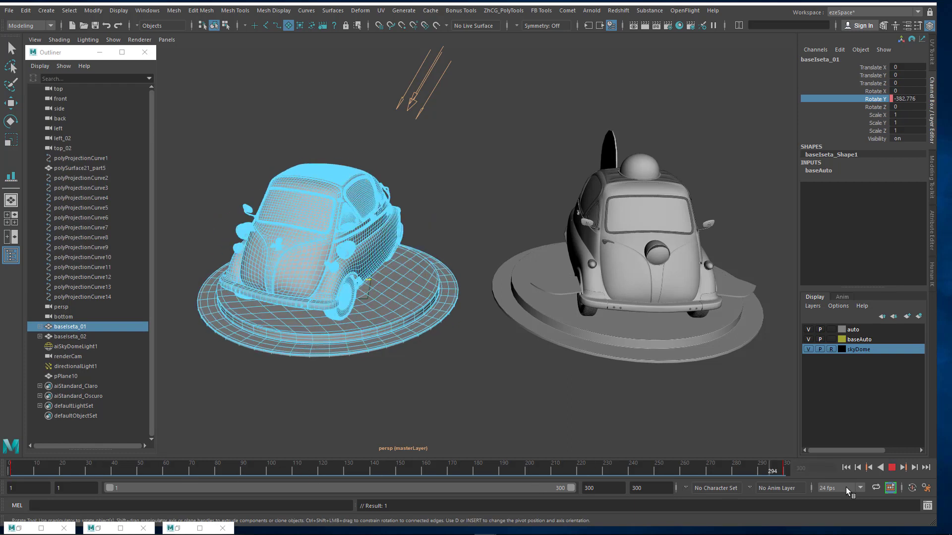
pyautogui.click(846, 468)
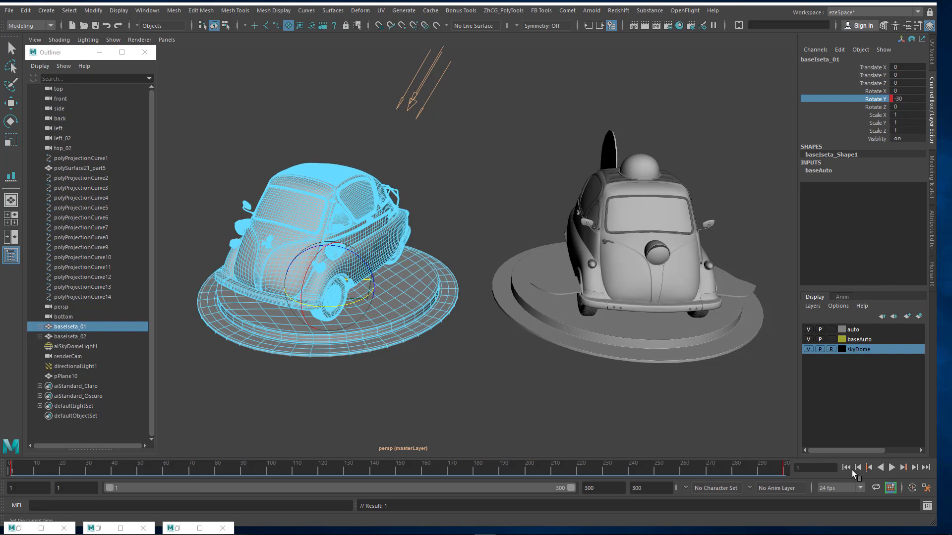
pyautogui.click(891, 467)
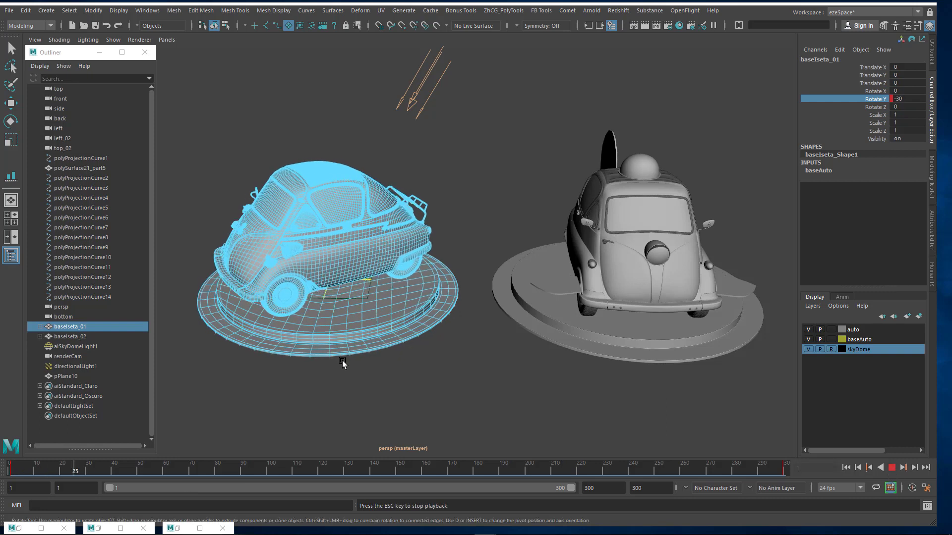
# - Compare auto tangents on the Rotate Y curve of baseIseta_01, set its keys to linear tangents, and stop playback
pyautogui.click(177, 529)
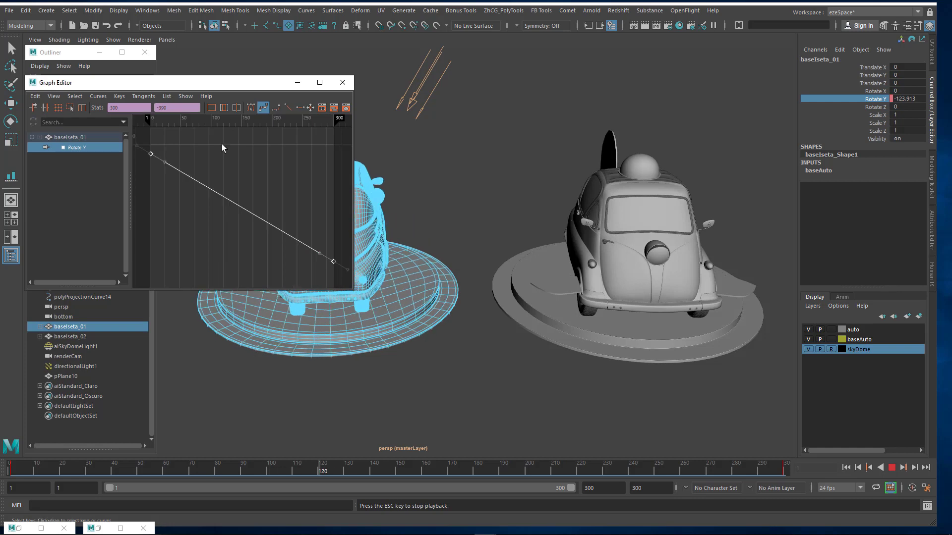
pyautogui.click(250, 109)
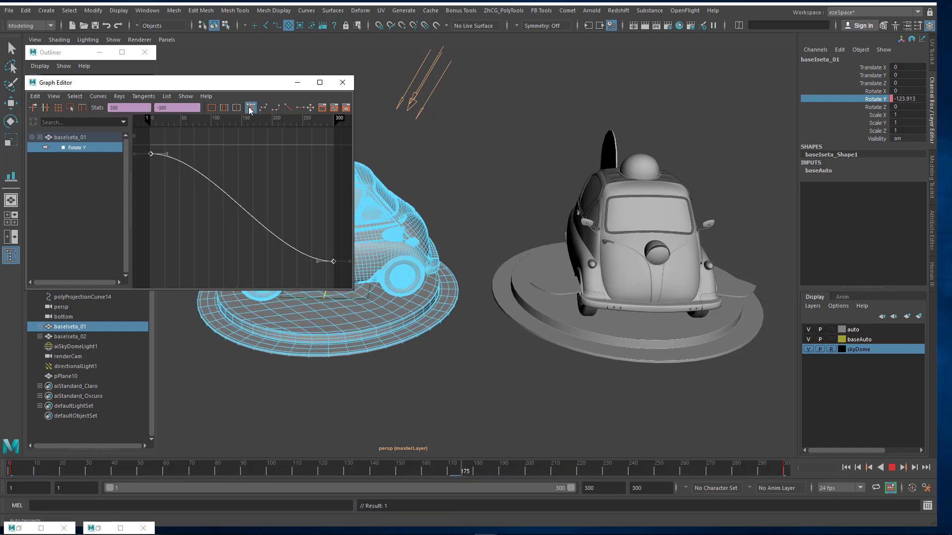
pyautogui.click(285, 110)
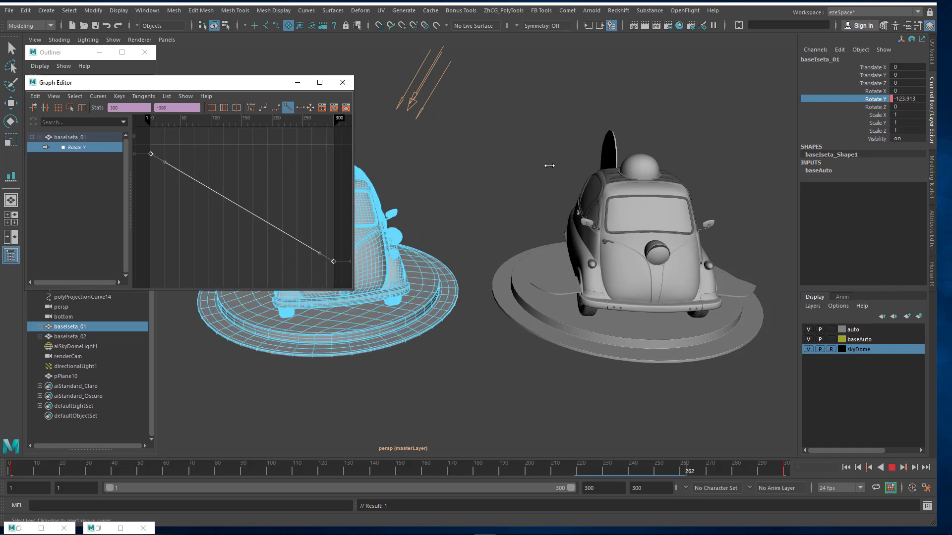
pyautogui.moveTo(549, 166); pyautogui.dragTo(549, 166)
pyautogui.moveTo(432, 83); pyautogui.dragTo(512, 51)
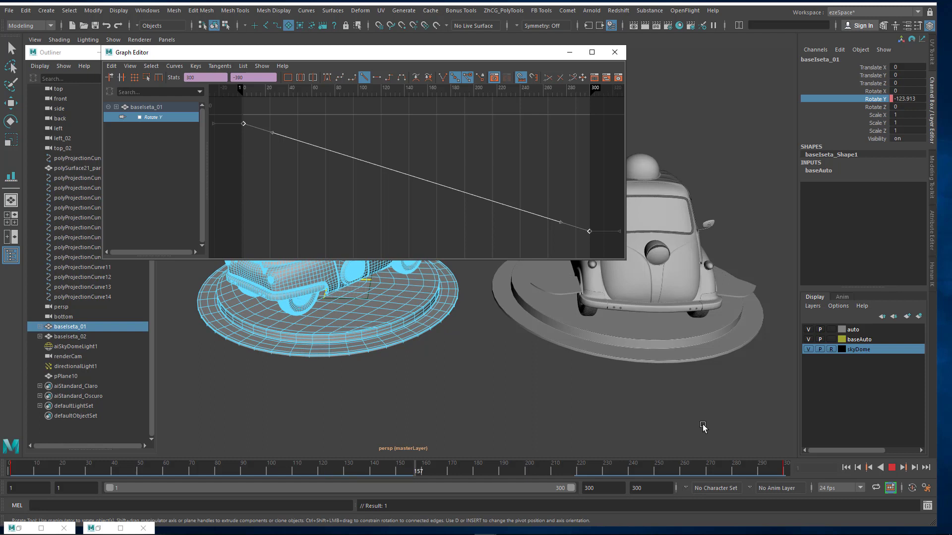
pyautogui.press('Escape')
pyautogui.click(571, 53)
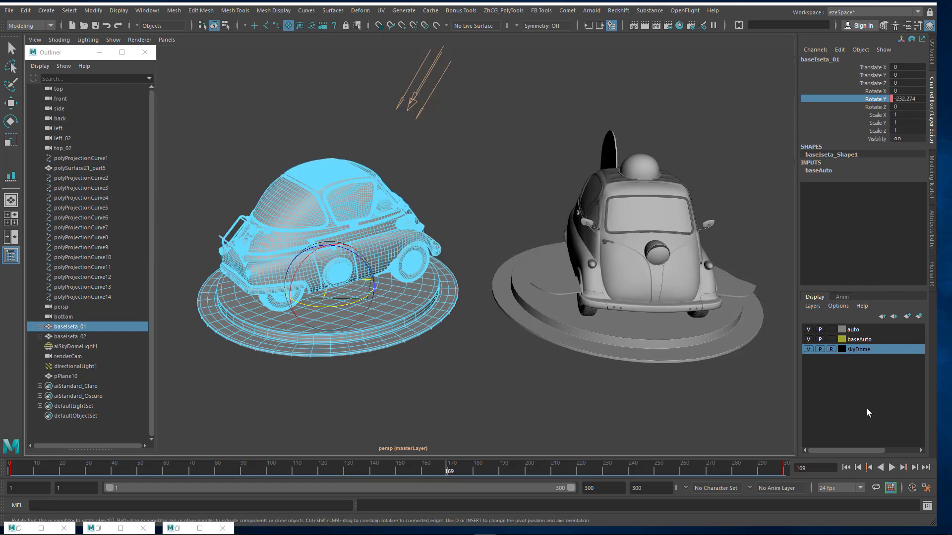
# - Play back the turntable with baseIseta_01 deselected to check its rotation, and stop playback
pyautogui.click(891, 468)
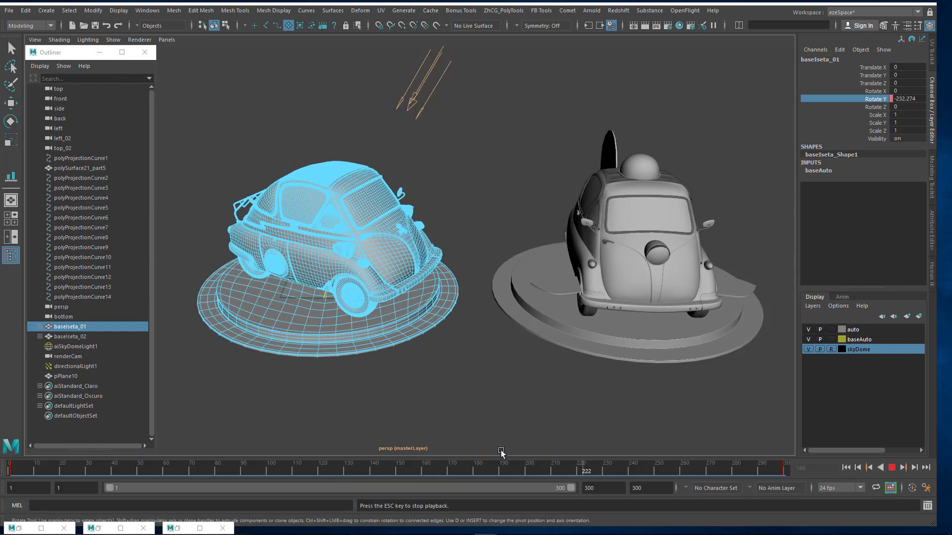
pyautogui.click(456, 399)
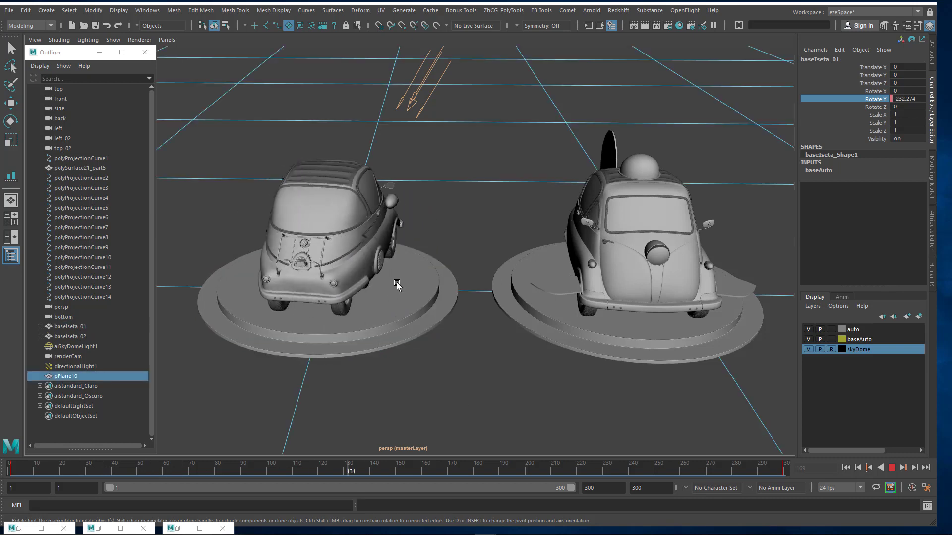
pyautogui.press('Escape')
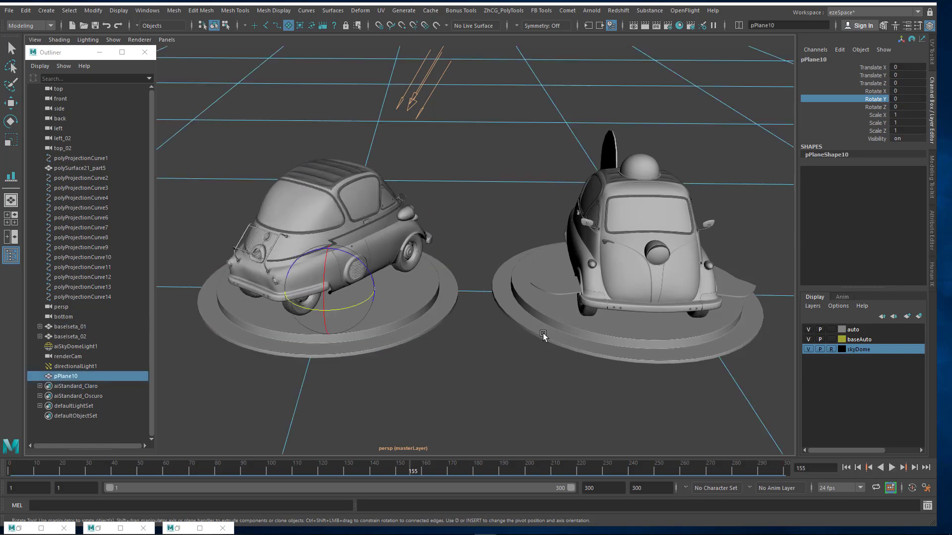
# - Set the Rotate Y of baseIseta_02 to 30 at frame 1
pyautogui.click(640, 326)
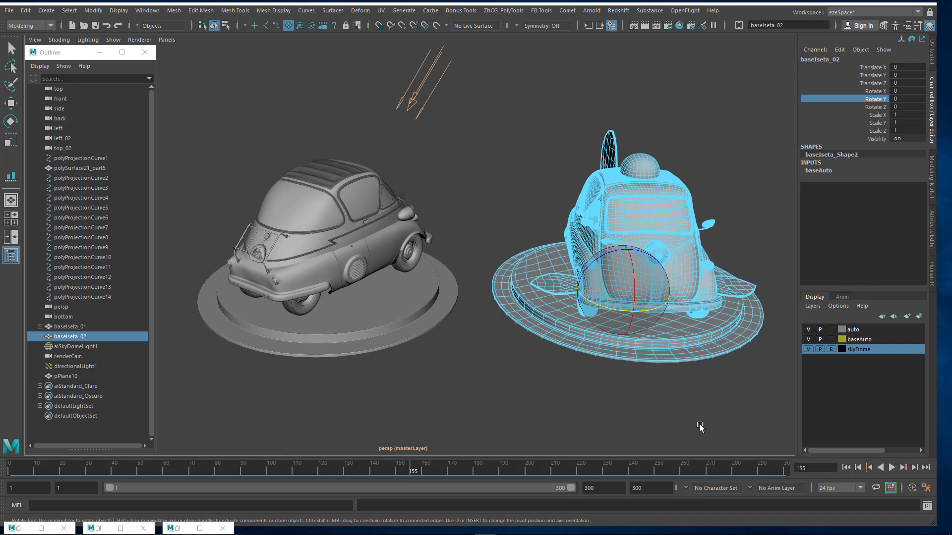
pyautogui.click(846, 467)
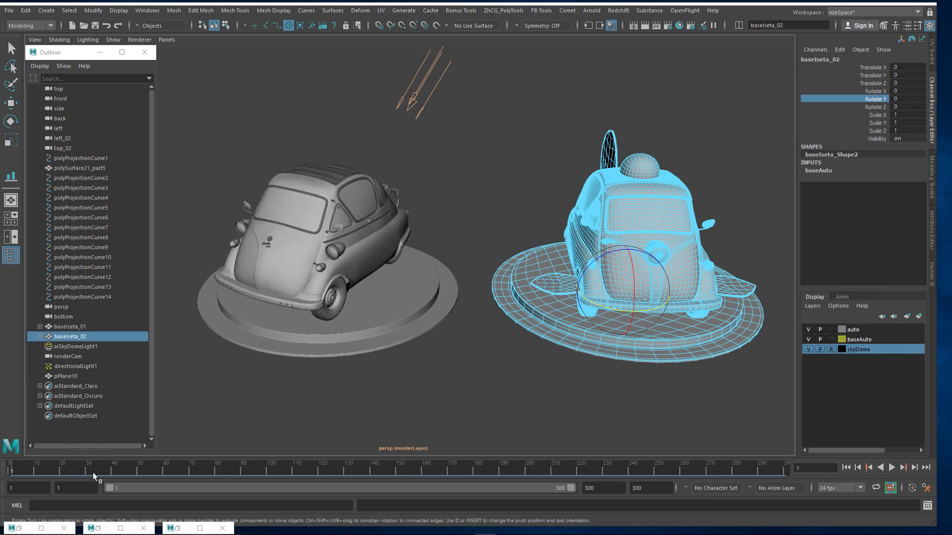
pyautogui.moveTo(108, 470); pyautogui.dragTo(10, 469)
pyautogui.moveTo(649, 309); pyautogui.dragTo(689, 308)
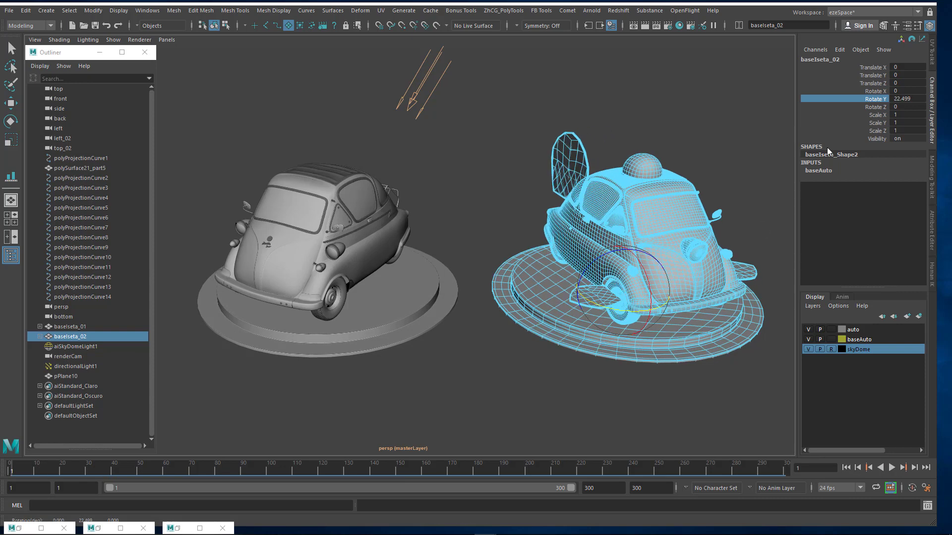
pyautogui.click(898, 98)
pyautogui.write('30')
pyautogui.press('Return')
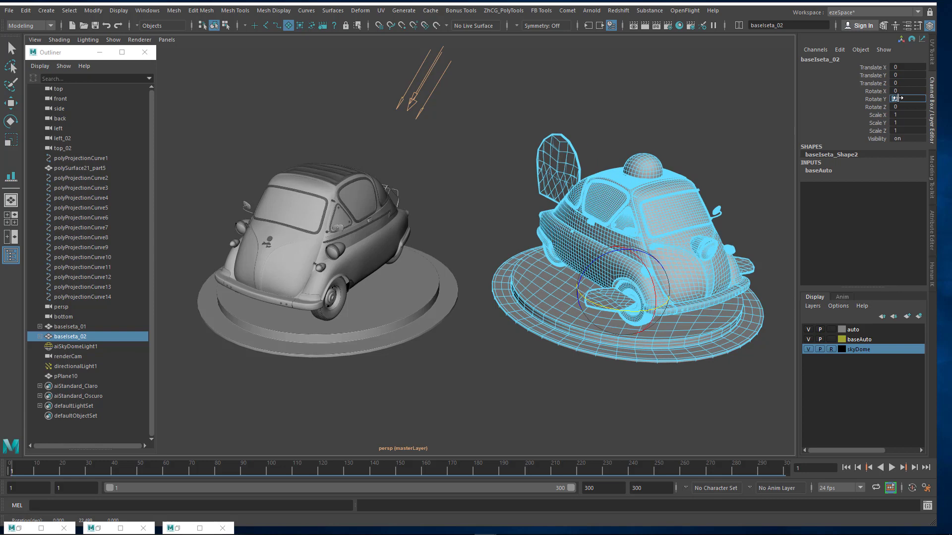
# - Key the Rotate Y channel of baseIseta_02 at frame 1
pyautogui.click(882, 96)
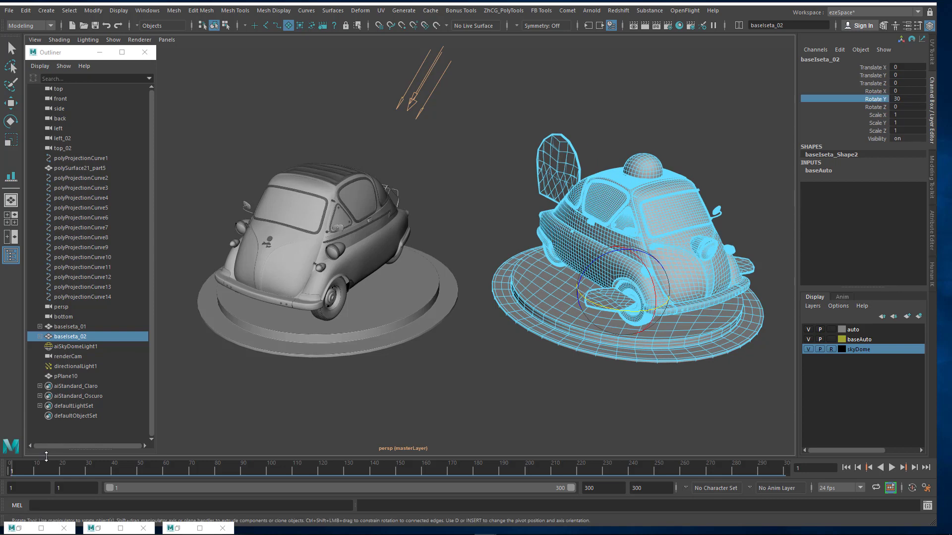
pyautogui.hotkey('alt', 'v')
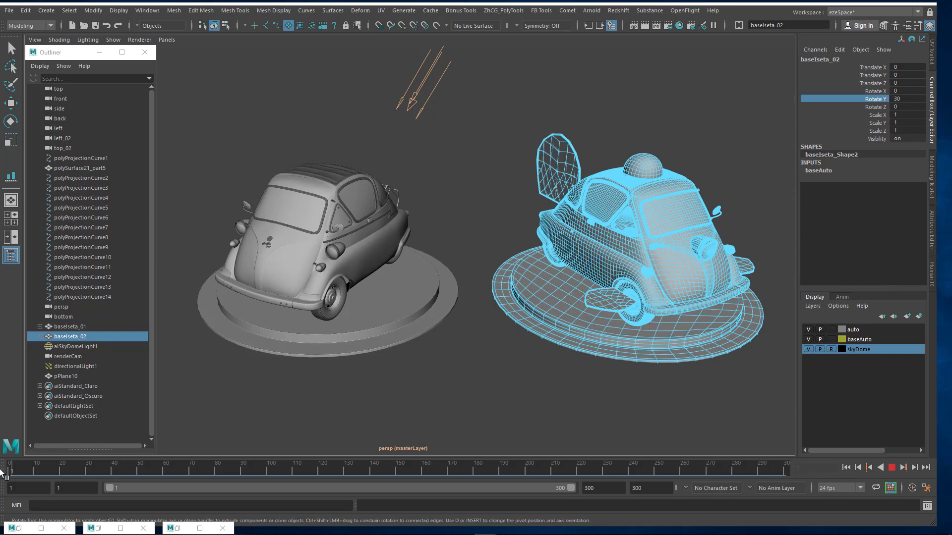
pyautogui.hotkey('alt', 'v')
pyautogui.rightClick(870, 97)
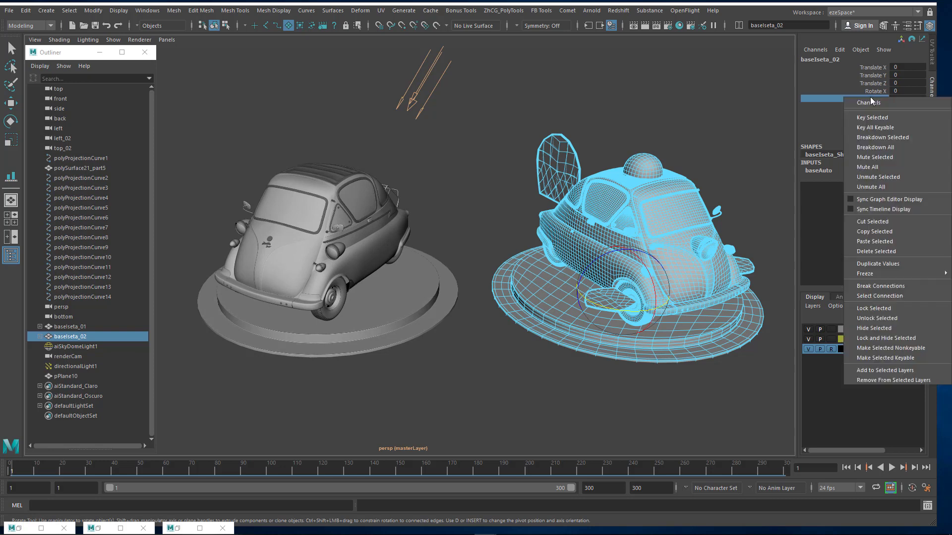
pyautogui.click(877, 124)
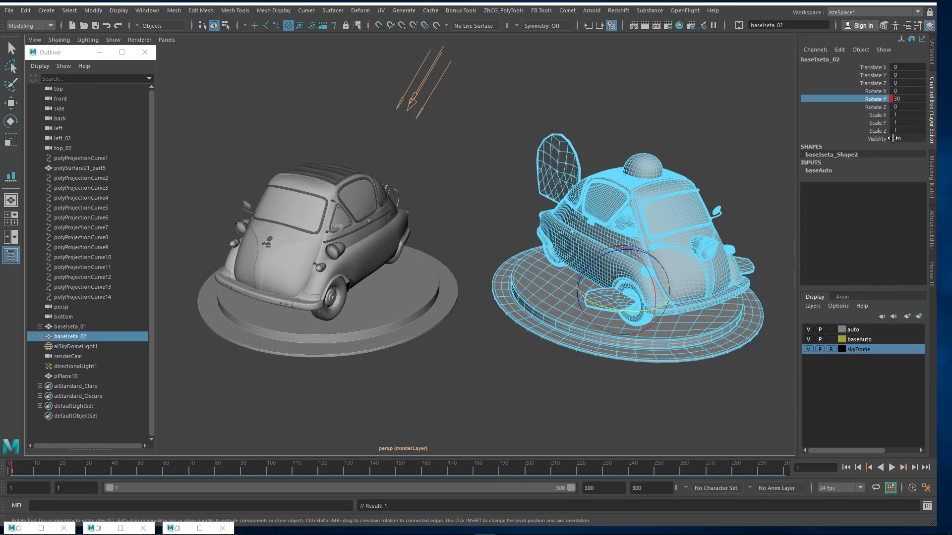
# - Set the Rotate Y of baseIseta_02 to 390 at frame 300 and key it
pyautogui.hotkey('alt', 'v')
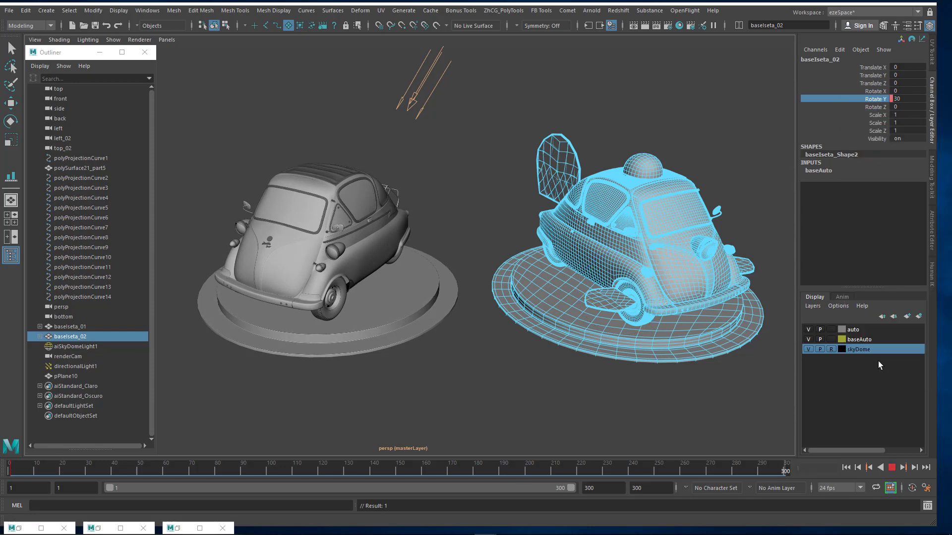
pyautogui.rightClick(873, 98)
pyautogui.click(877, 118)
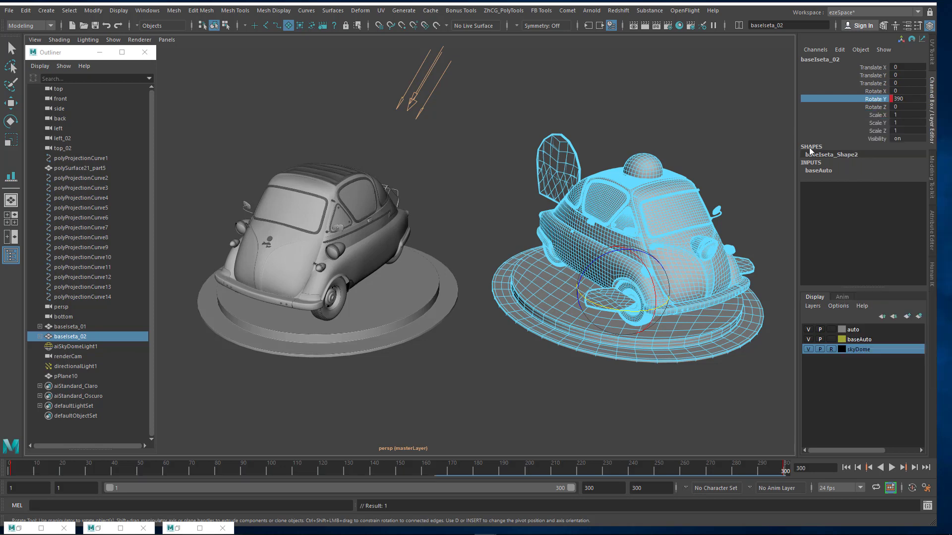
# - Play back both turntables from frame 1 with the bases deselected, and stop playback
pyautogui.click(846, 468)
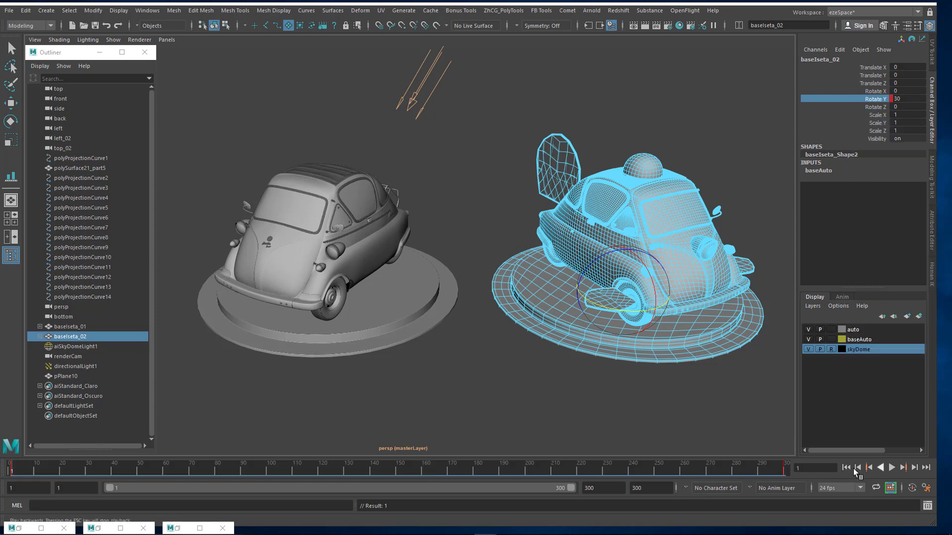
pyautogui.click(891, 467)
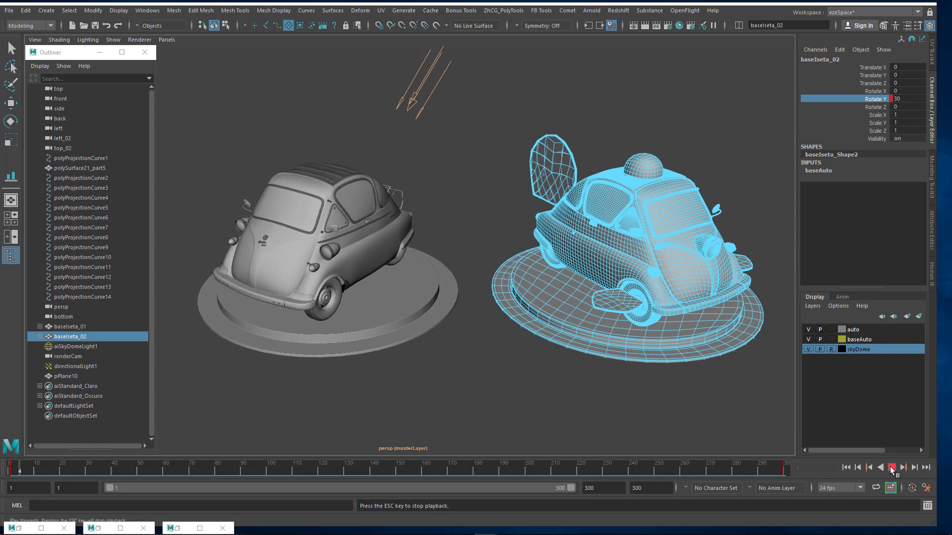
pyautogui.click(536, 395)
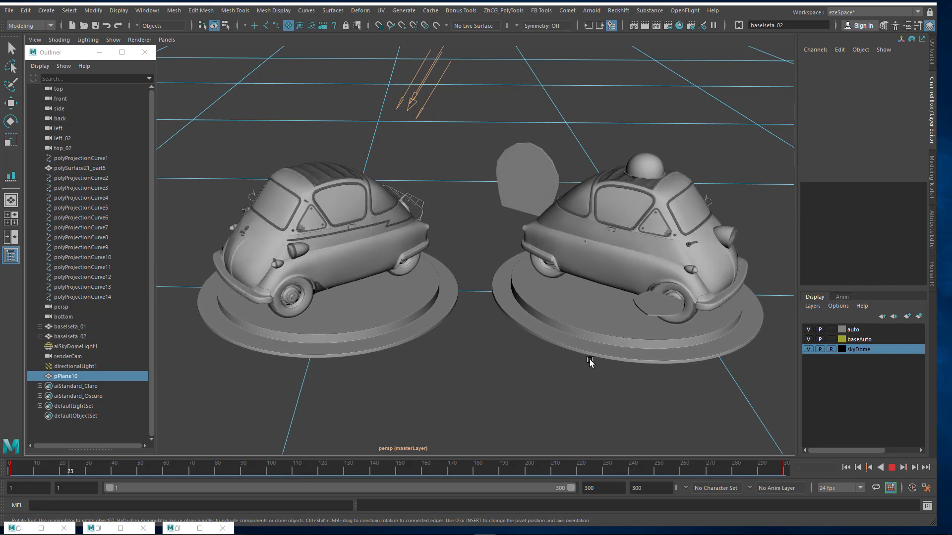
pyautogui.press('Escape')
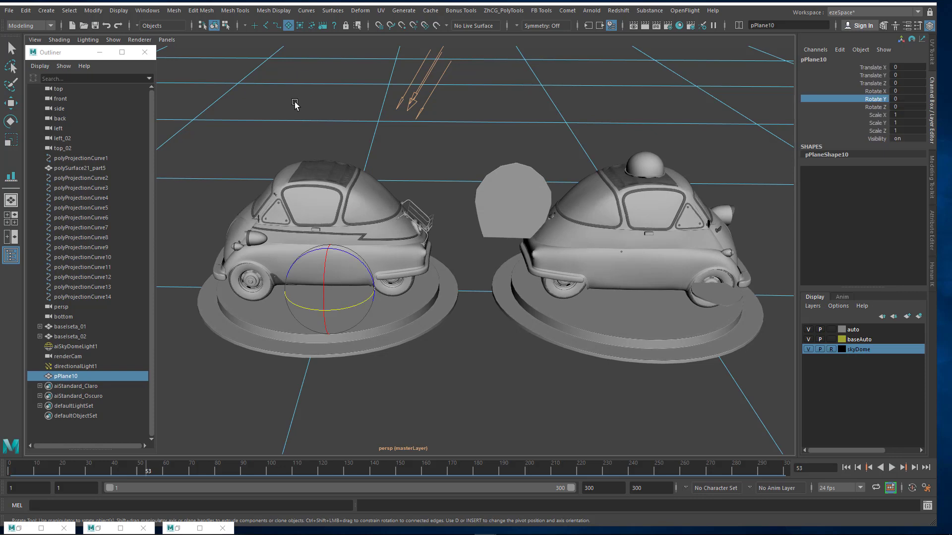
# - Look through renderCam, minimize the Outliner, and play back the turntable animation from the start
pyautogui.click(166, 42)
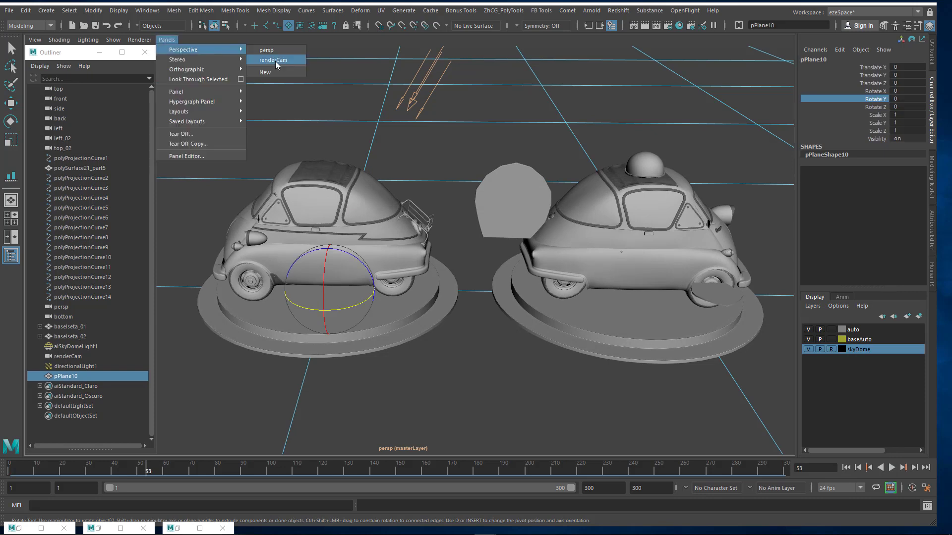
pyautogui.click(275, 62)
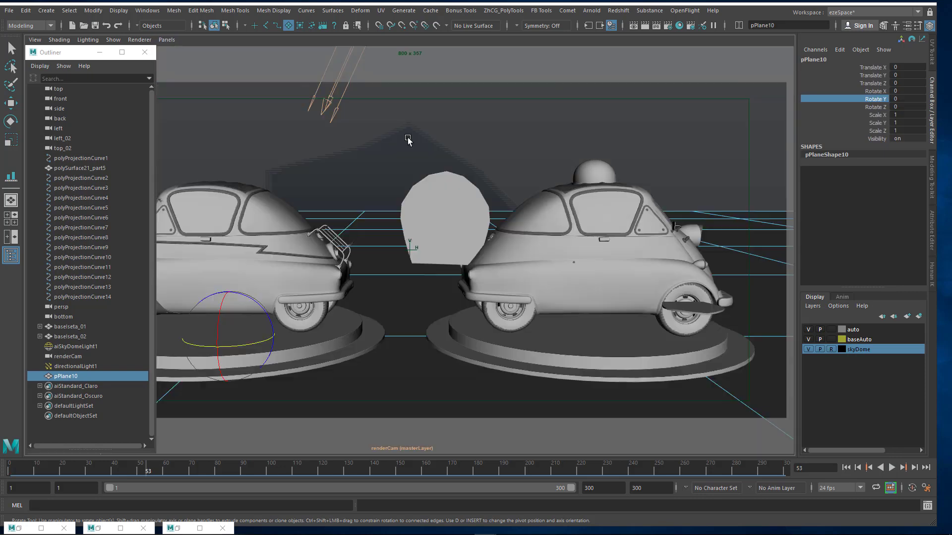
pyautogui.click(100, 52)
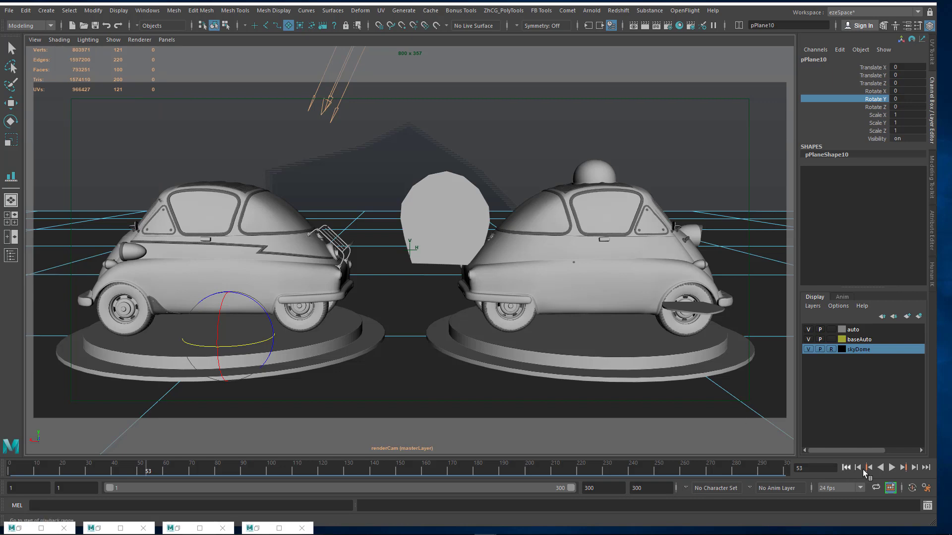
pyautogui.click(891, 467)
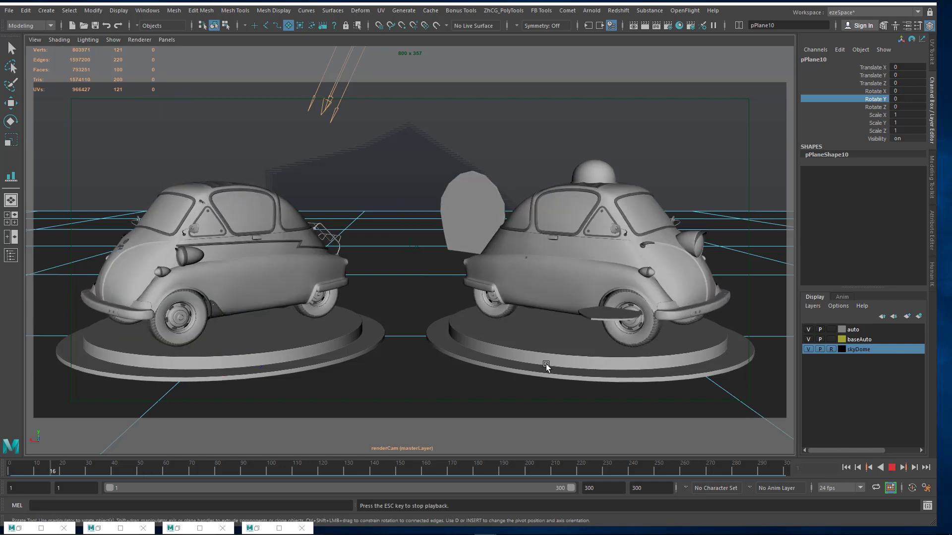
# - Stop the playback, move baseIseta_02 slightly along X toward the middle of the frame, and freeze its translation
pyautogui.click(418, 147)
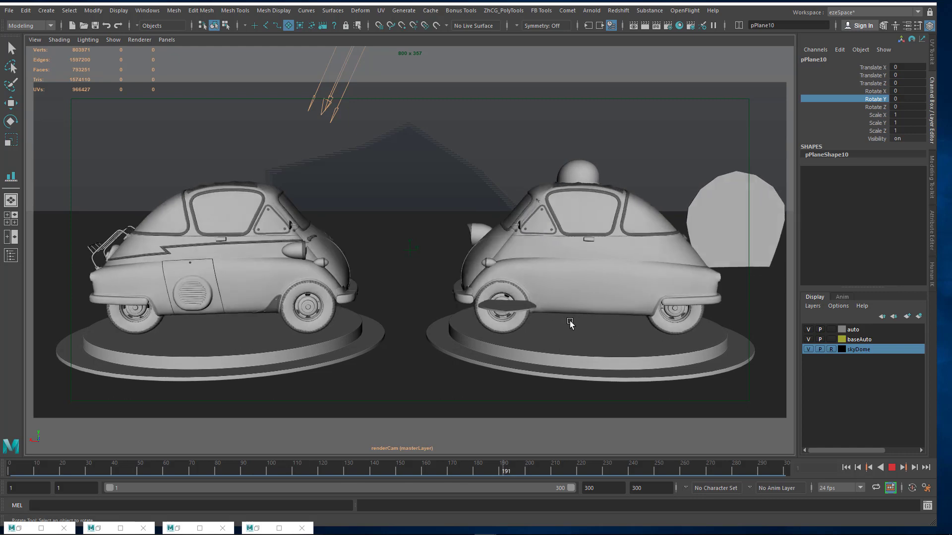
pyautogui.press('Escape')
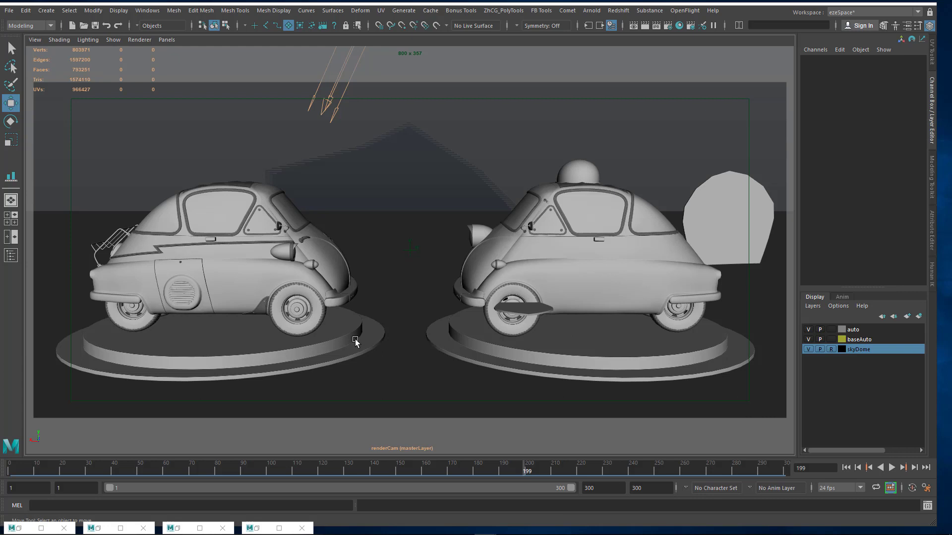
pyautogui.click(490, 333)
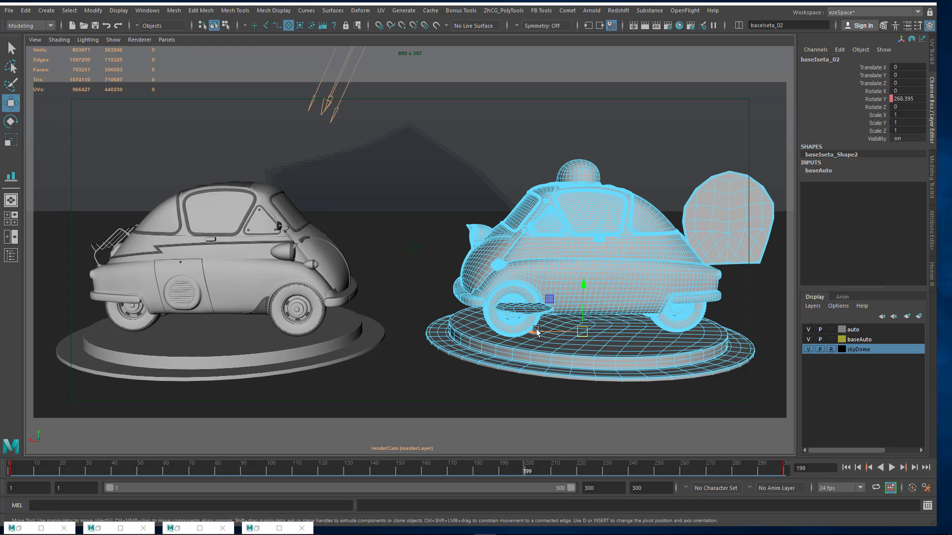
pyautogui.rightClick(536, 331)
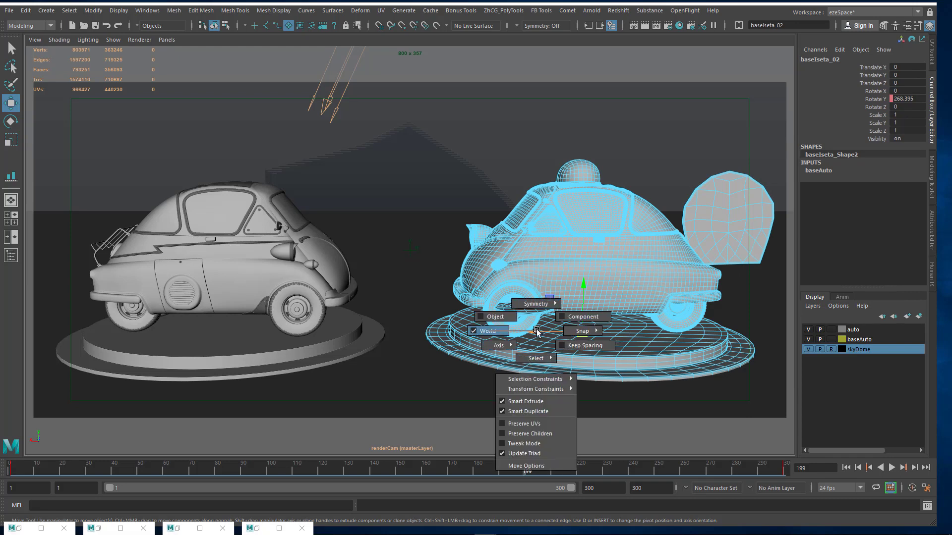
pyautogui.moveTo(531, 329); pyautogui.dragTo(522, 329)
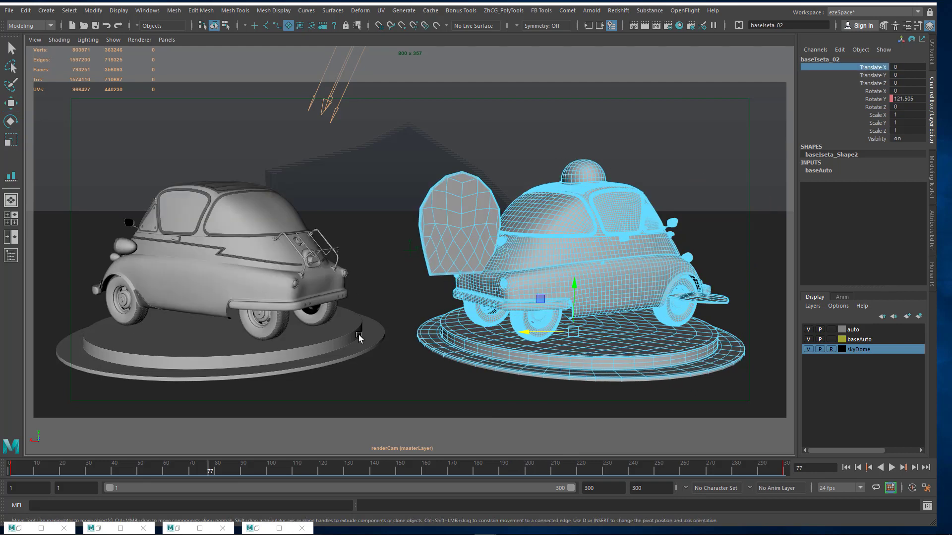
# - Move baseIseta_01 about -3.54 along X toward the other base and freeze its translation
pyautogui.click(359, 337)
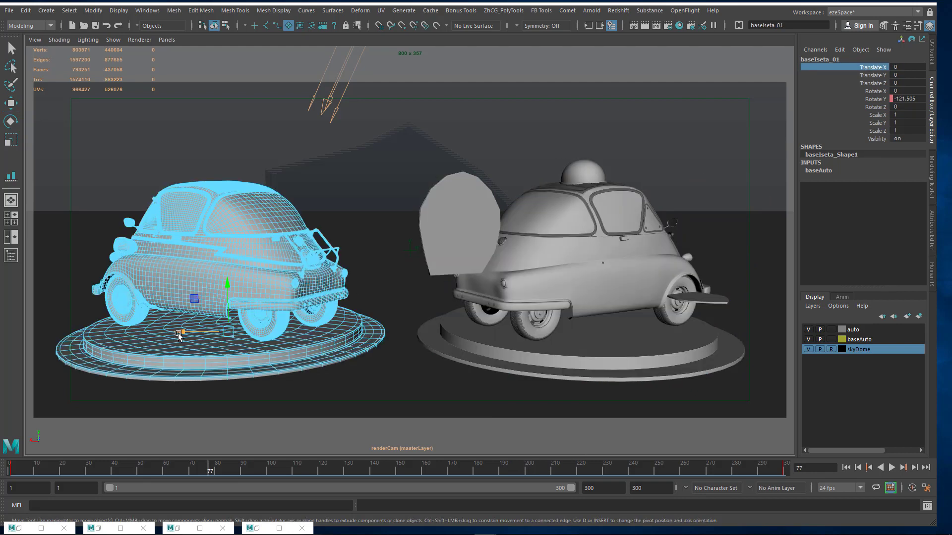
pyautogui.moveTo(179, 335); pyautogui.dragTo(194, 336)
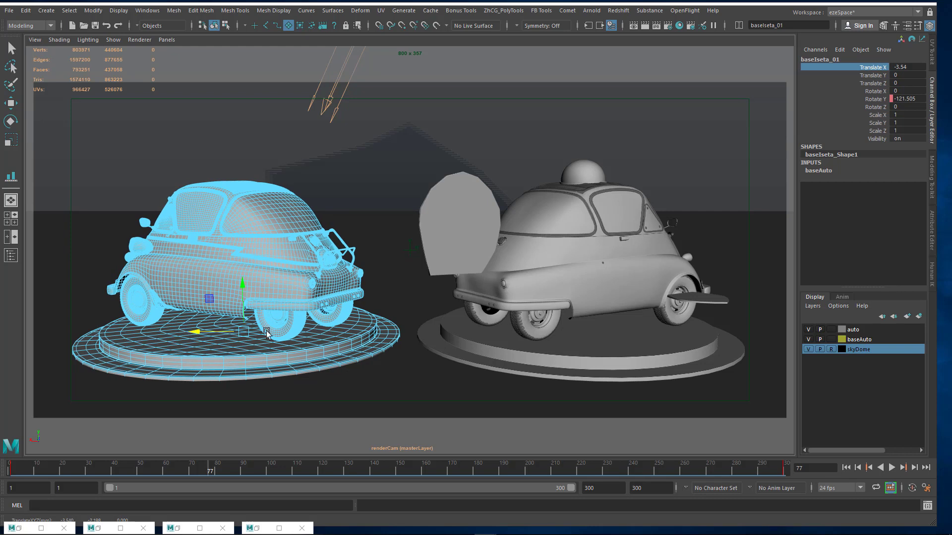
pyautogui.rightClick(869, 70)
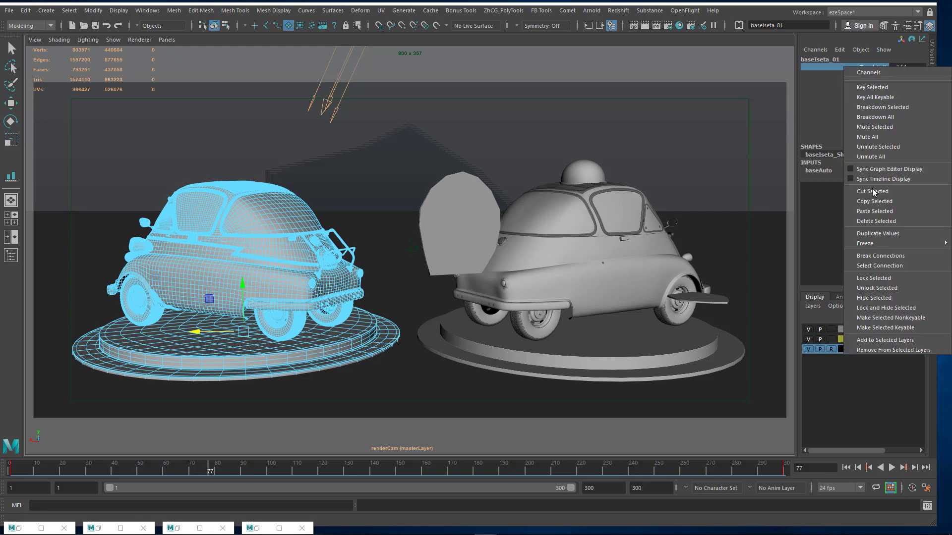
pyautogui.moveTo(862, 248)
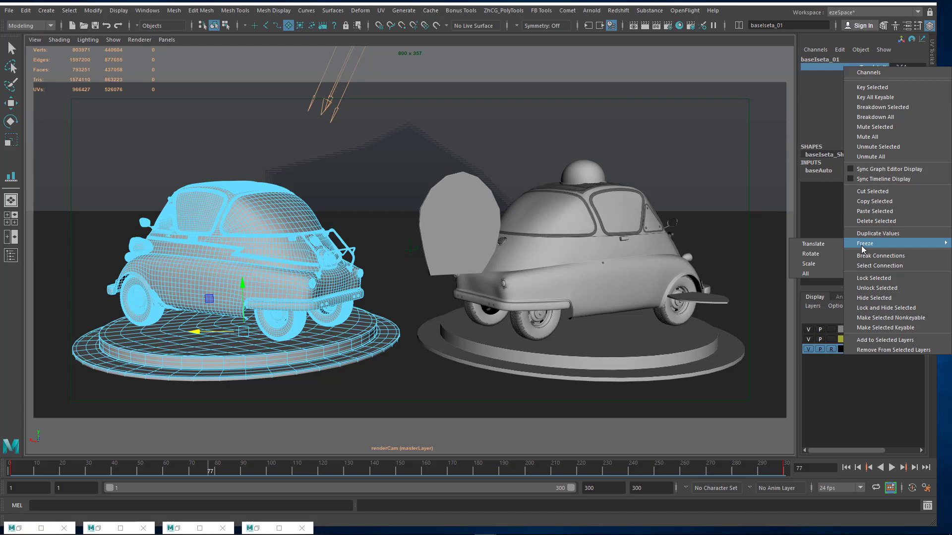
pyautogui.click(813, 244)
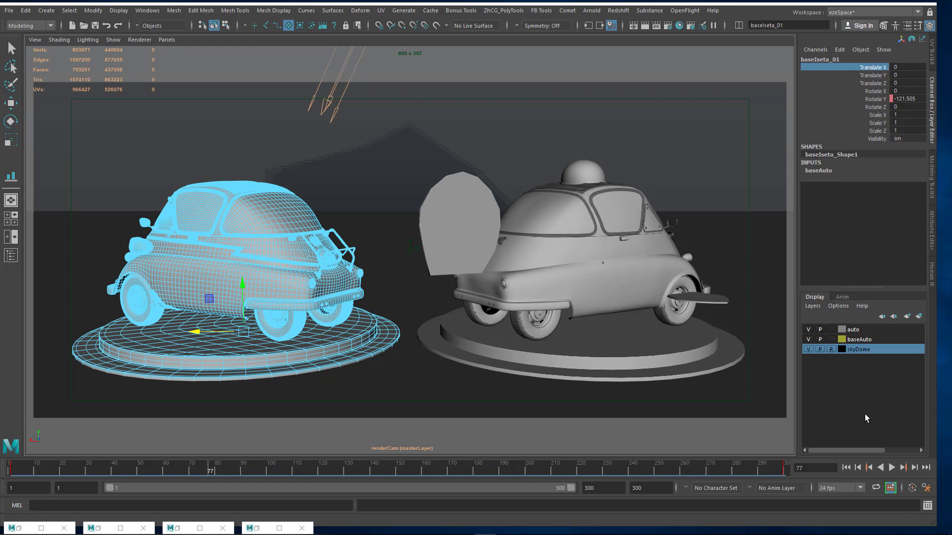
# - Scrub the turntable to frame 300, then try a Focal Length of 32 on renderCam and settle on 34
pyautogui.click(846, 467)
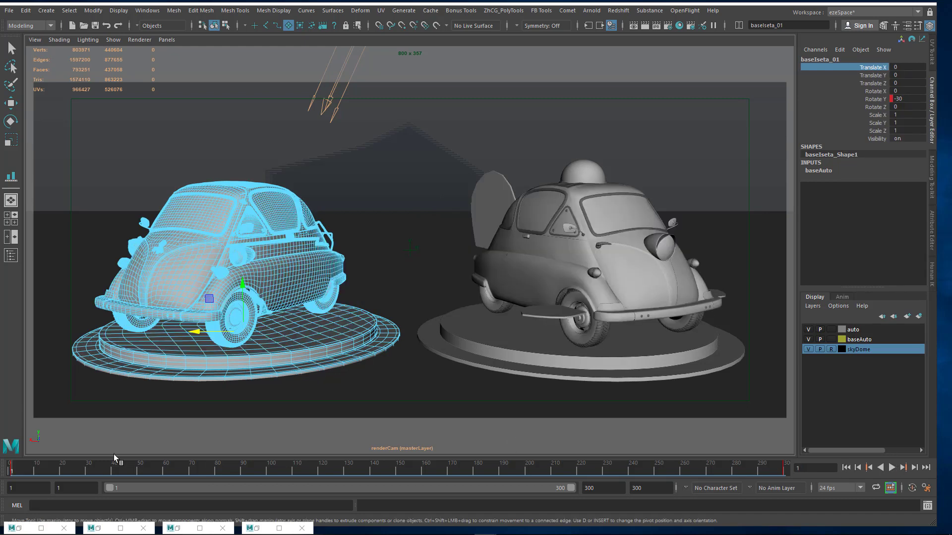
pyautogui.moveTo(64, 466)
pyautogui.mouseDown()
pyautogui.moveTo(580, 477)
pyautogui.moveTo(0, 416)
pyautogui.moveTo(272, 438)
pyautogui.mouseUp()
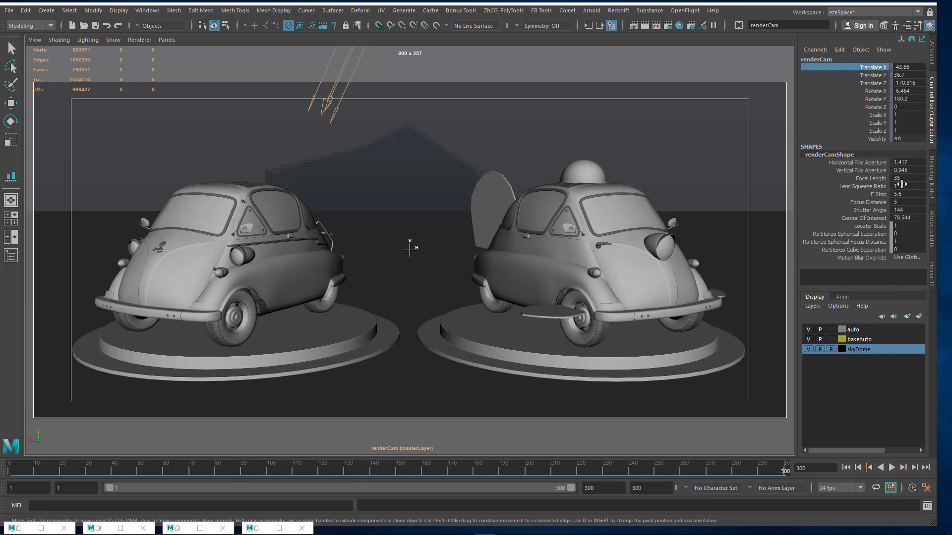
pyautogui.doubleClick(908, 179)
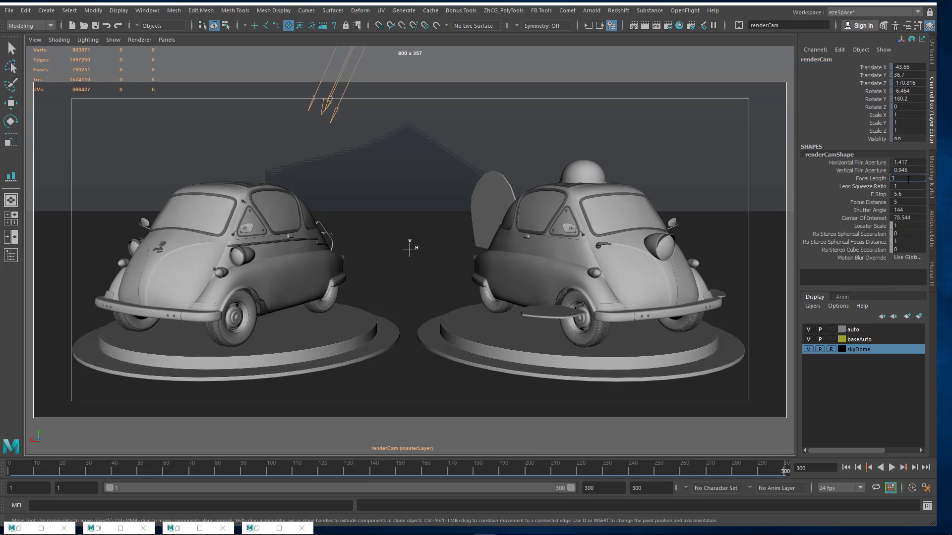
pyautogui.press('Return')
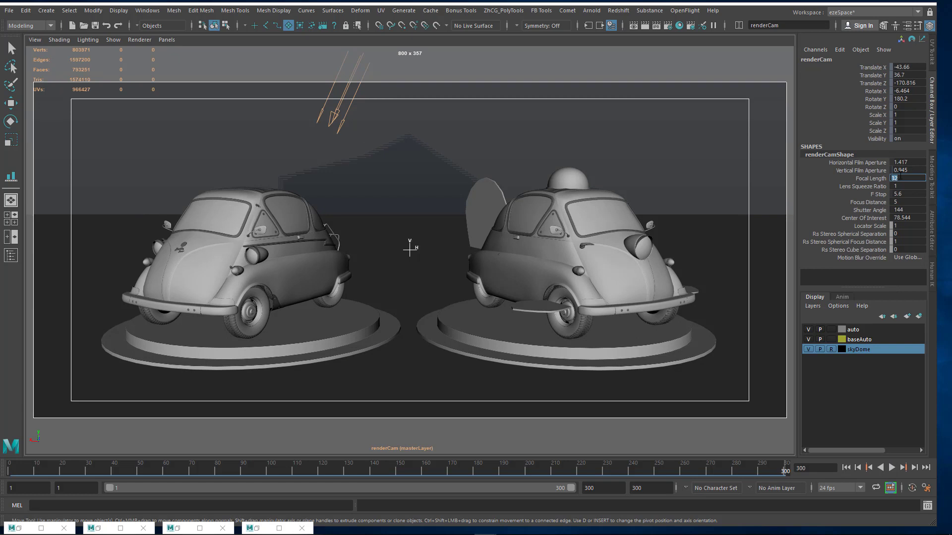
pyautogui.press('Return')
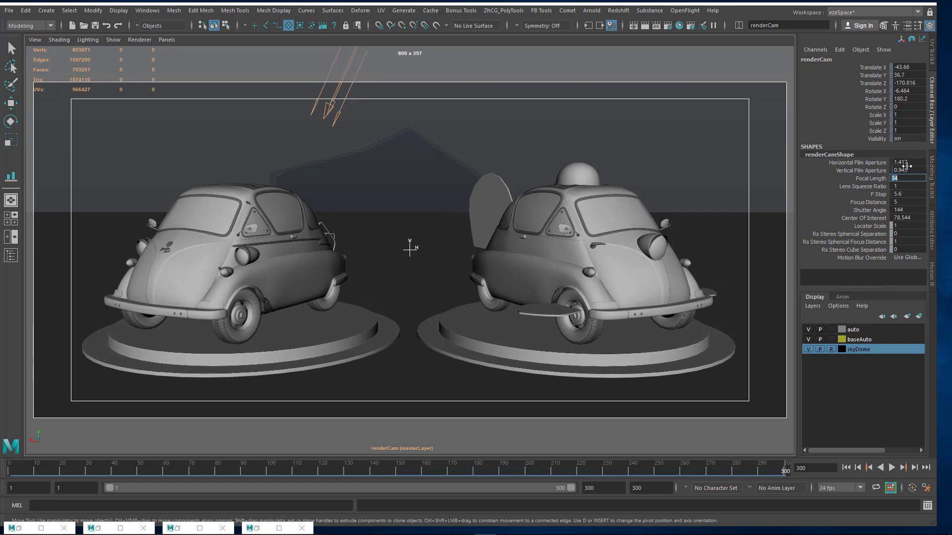
# - Scrub the timeline back and forth to check how both rotating cars fit the renderCam frame
pyautogui.moveTo(715, 466); pyautogui.dragTo(690, 465)
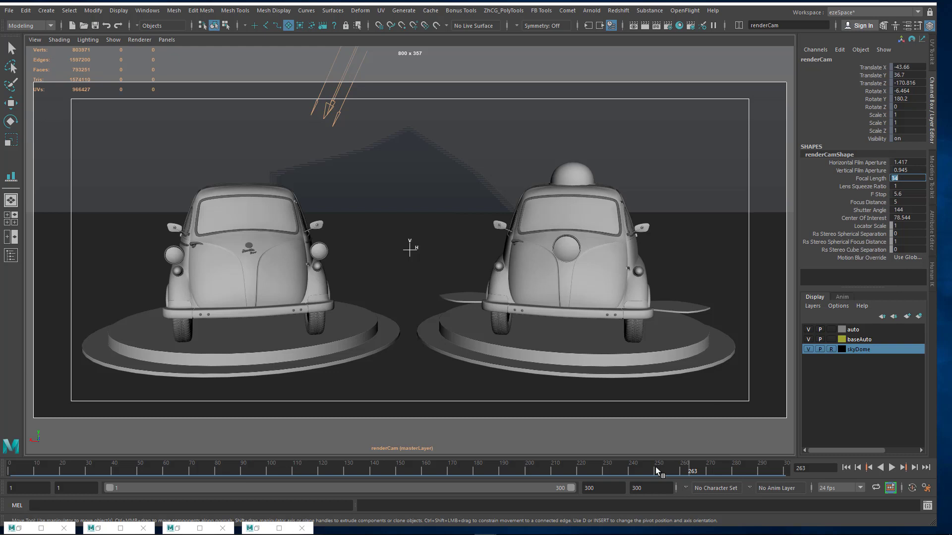
pyautogui.moveTo(655, 470); pyautogui.dragTo(514, 471)
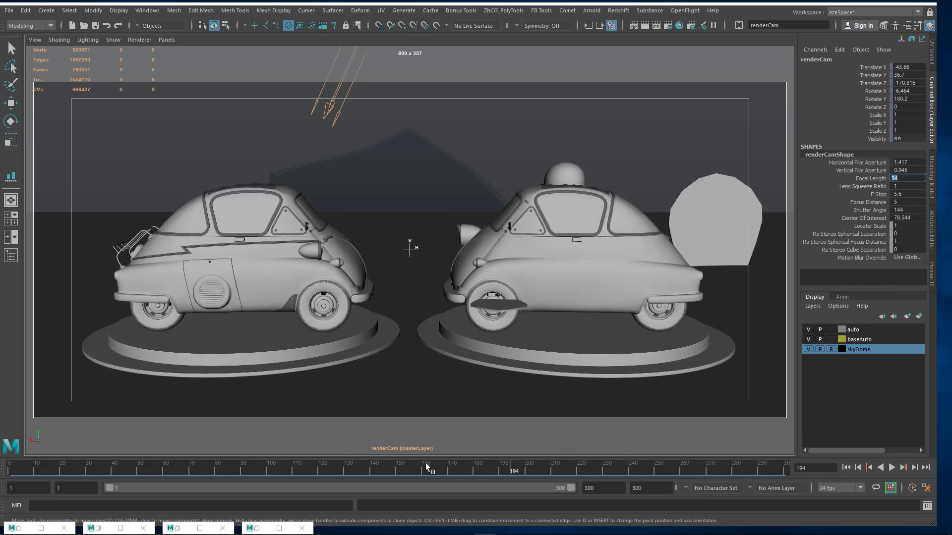
pyautogui.moveTo(425, 463); pyautogui.dragTo(777, 466)
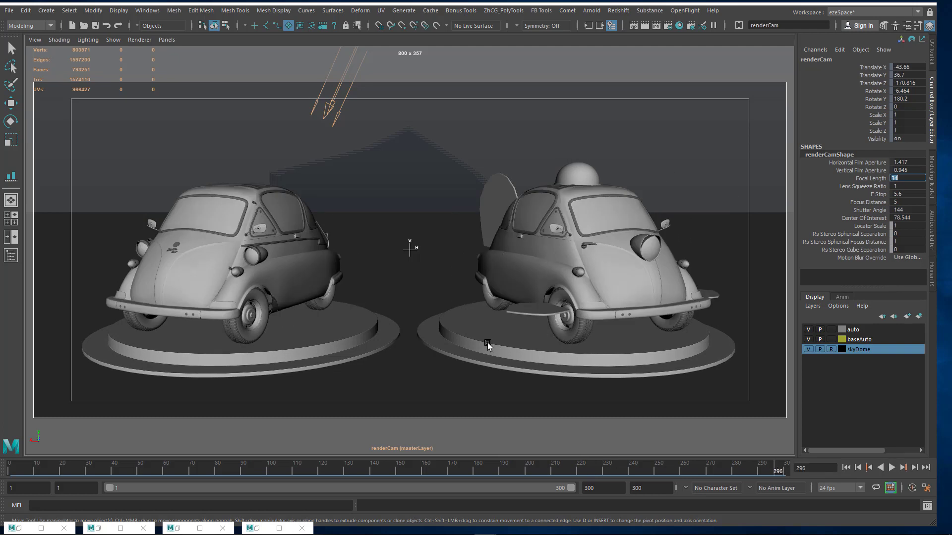
# - Unlock all of renderCam's channels from Translate X through Visibility
pyautogui.keyDown('alt'); pyautogui.moveTo(487, 342); pyautogui.dragTo(486, 341); pyautogui.keyUp('alt')
pyautogui.moveTo(874, 68); pyautogui.dragTo(875, 139)
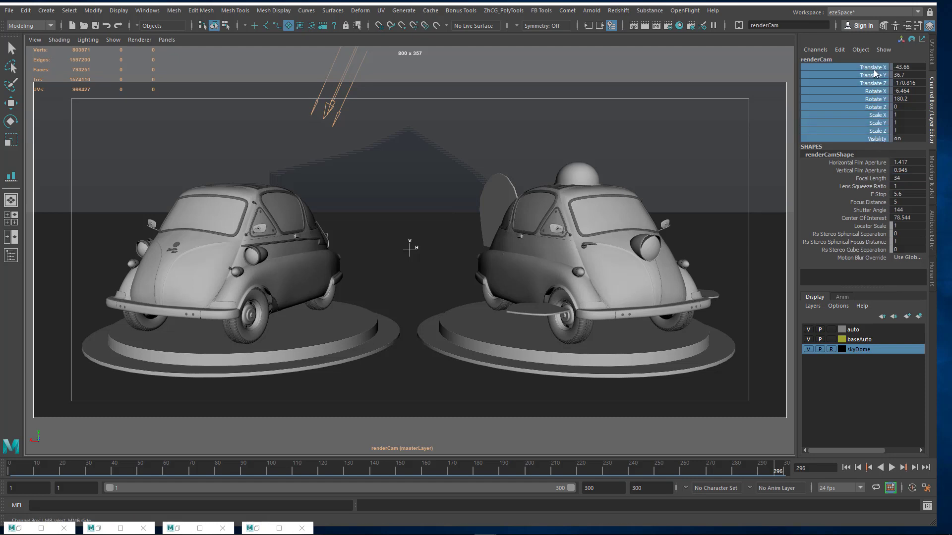
pyautogui.rightClick(872, 106)
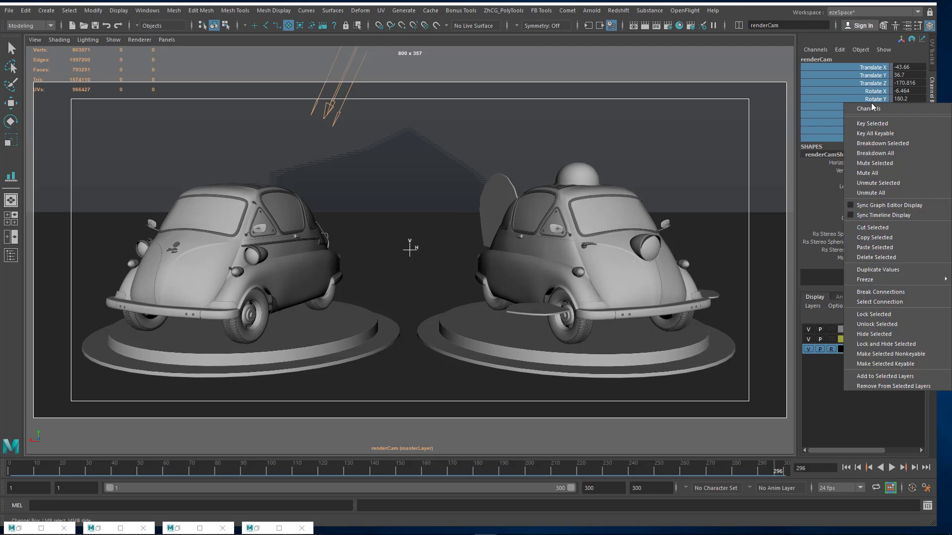
pyautogui.click(876, 324)
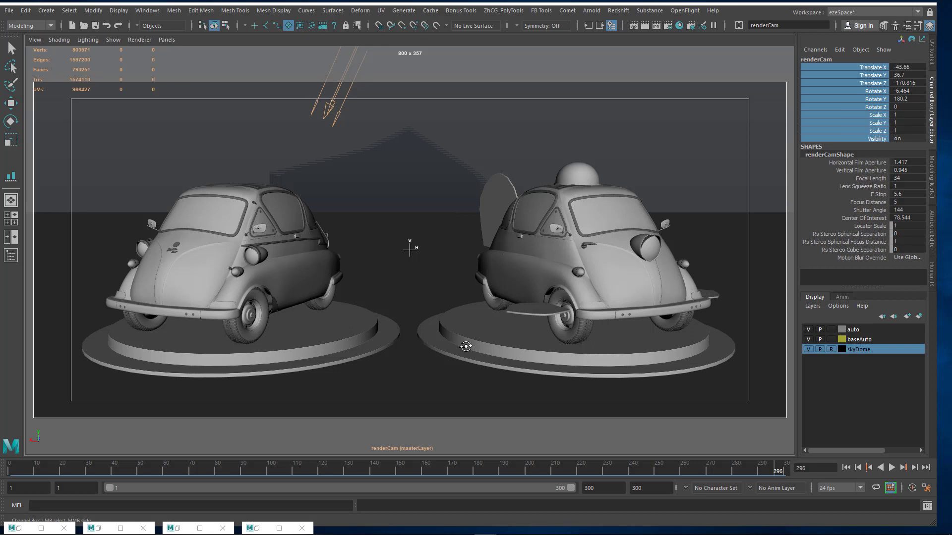
# - Reframe renderCam at a lower angle, about 32.8 in Translate Y and -4.66 in Rotate X, and play back the turntable
pyautogui.keyDown('alt'); pyautogui.moveTo(466, 349); pyautogui.dragTo(467, 345); pyautogui.keyUp('alt')
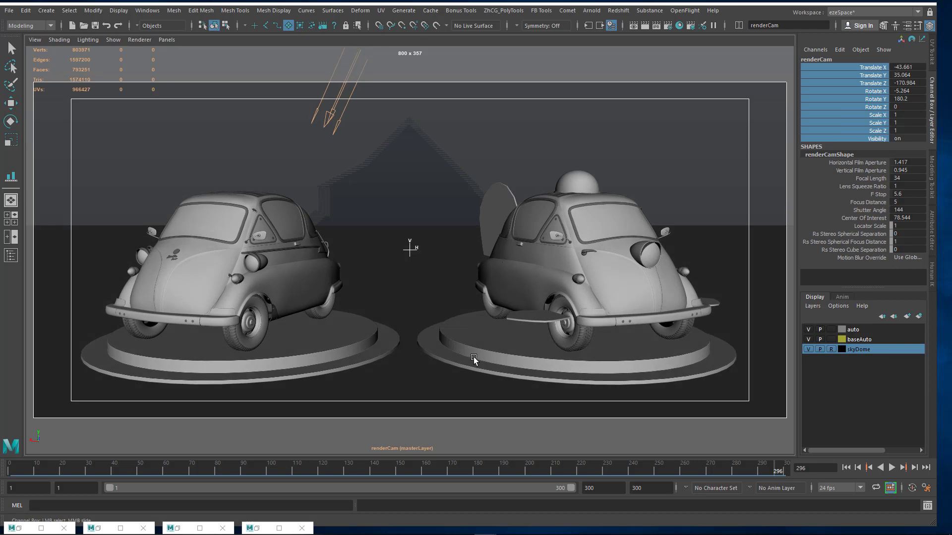
pyautogui.keyDown('alt'); pyautogui.moveTo(474, 355); pyautogui.dragTo(470, 338, button='middle'); pyautogui.keyUp('alt')
pyautogui.keyDown('alt'); pyautogui.moveTo(467, 348); pyautogui.dragTo(463, 347); pyautogui.keyUp('alt')
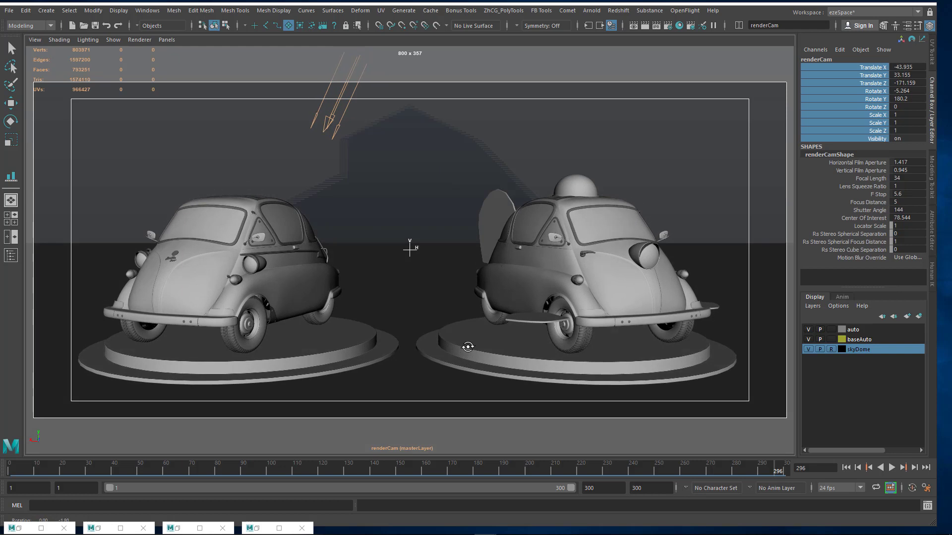
pyautogui.keyDown('alt'); pyautogui.moveTo(463, 346); pyautogui.dragTo(459, 378, button='middle'); pyautogui.keyUp('alt')
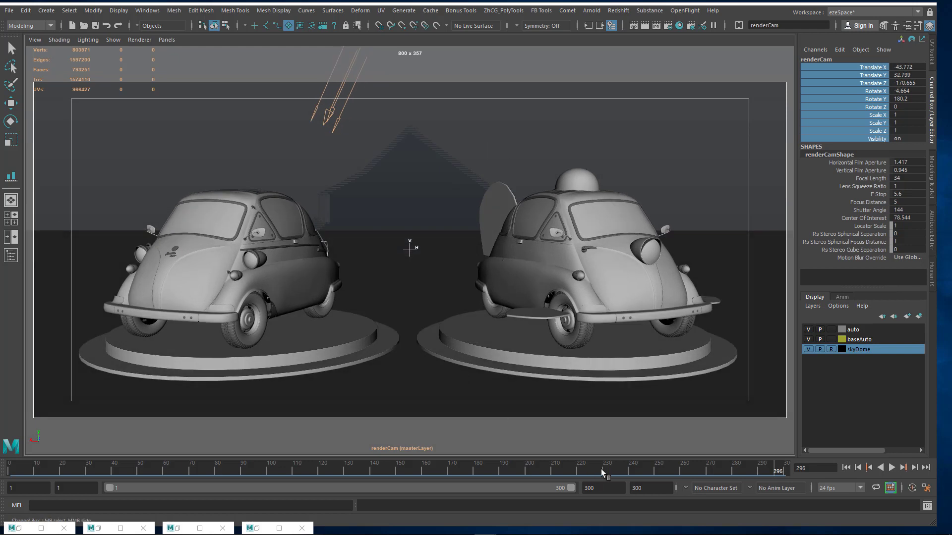
pyautogui.hotkey('alt', 'v')
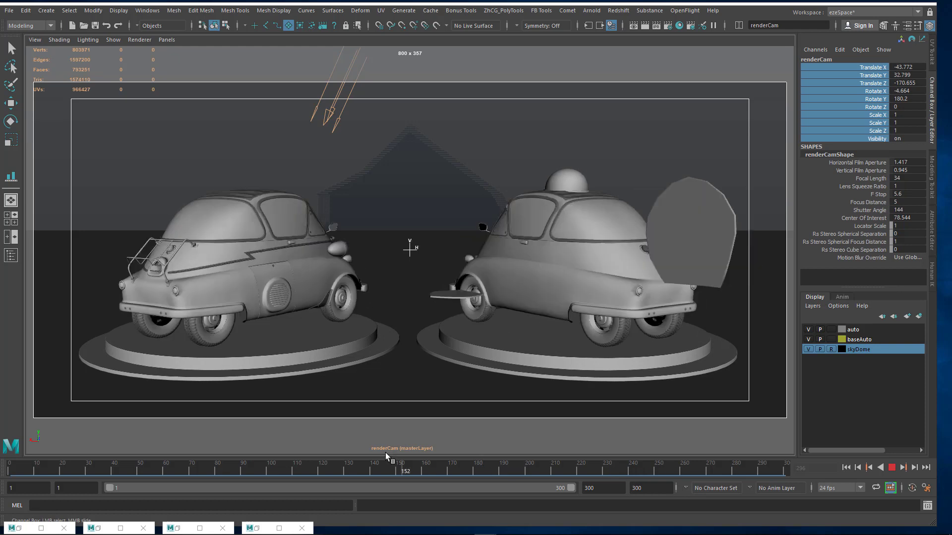
pyautogui.hotkey('alt', 'v')
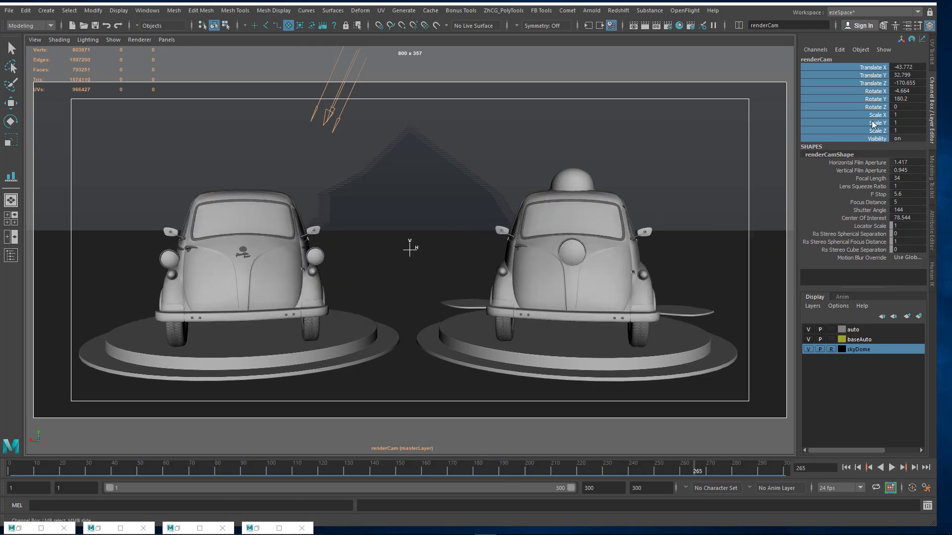
# - Lock renderCam's channels from Translate X through Visibility and play back the turntable through it
pyautogui.rightClick(872, 85)
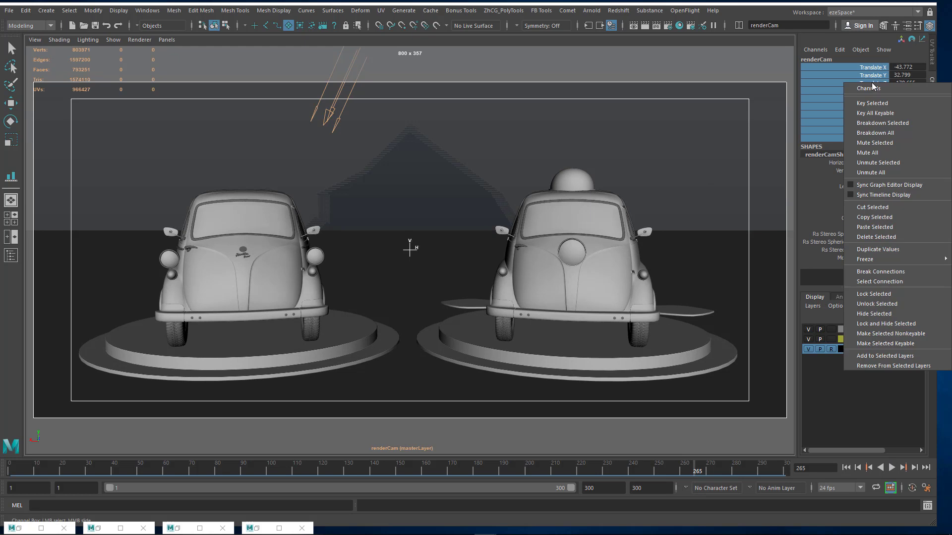
pyautogui.click(869, 294)
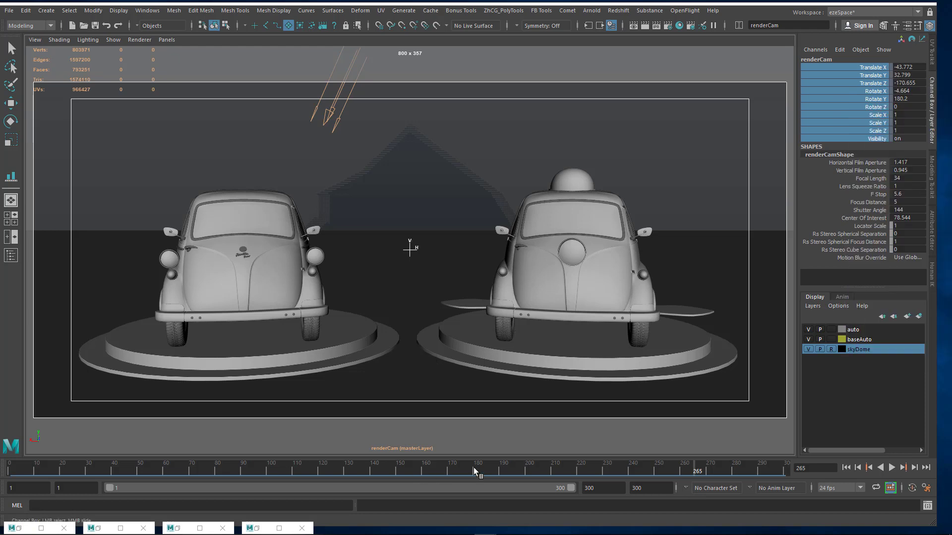
pyautogui.hotkey('alt', 'v')
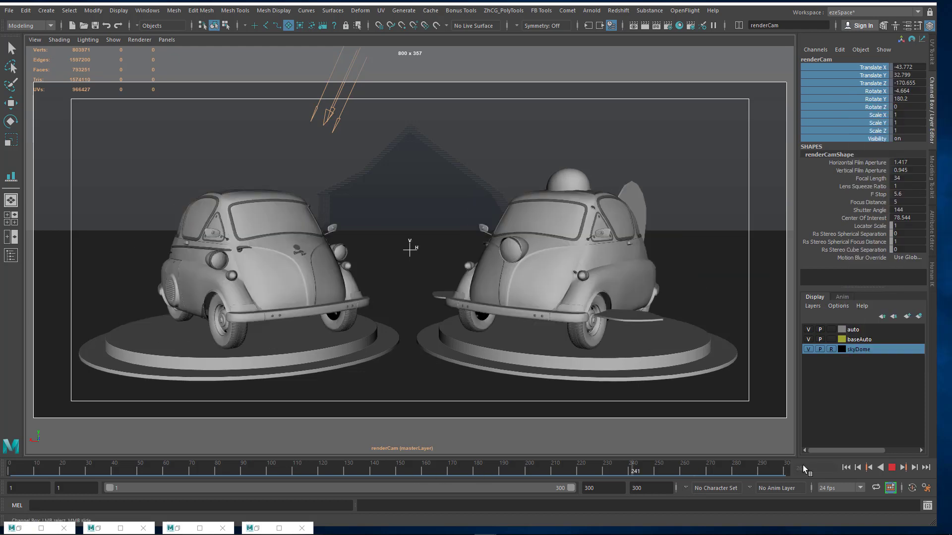
pyautogui.hotkey('alt', 'v')
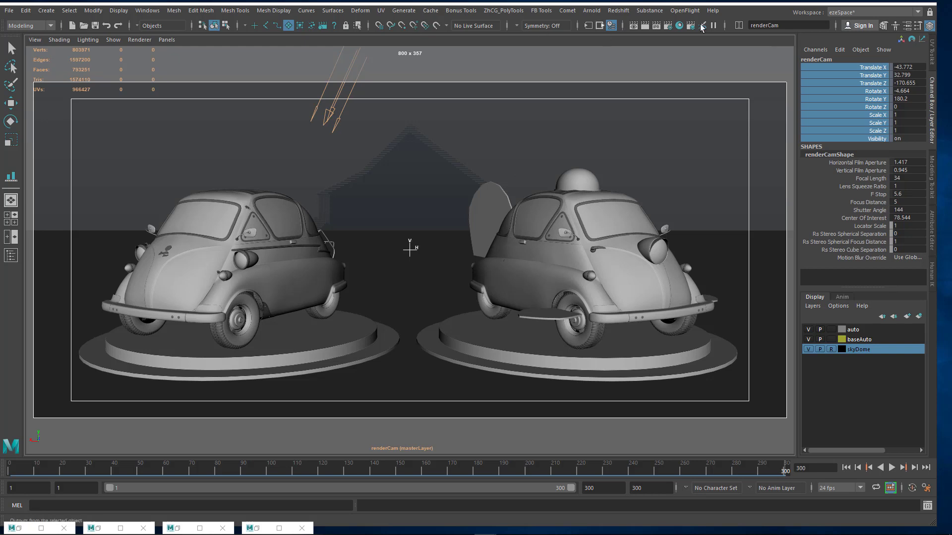
# - In the common render settings, set the frame range to start at frame 1 and end at frame 300
pyautogui.click(652, 34)
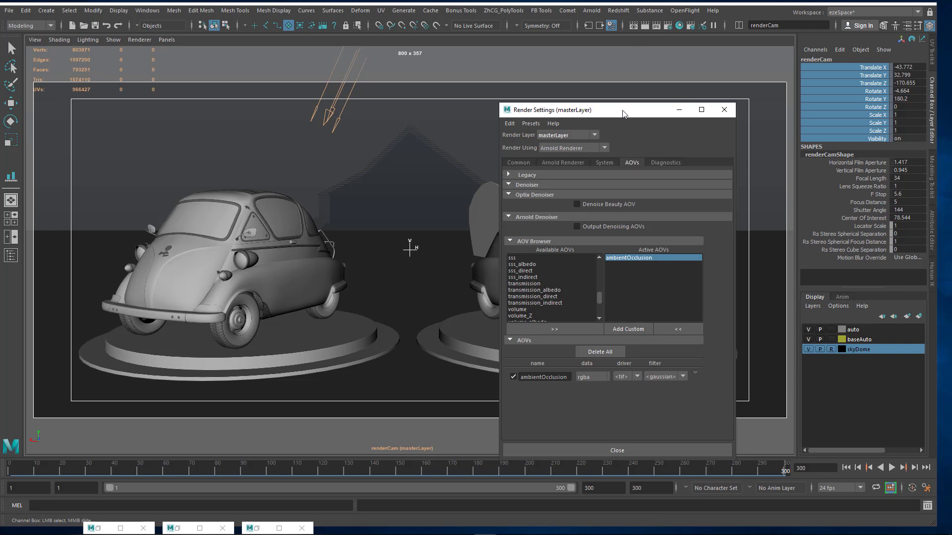
pyautogui.moveTo(570, 109); pyautogui.dragTo(519, 89)
pyautogui.click(468, 142)
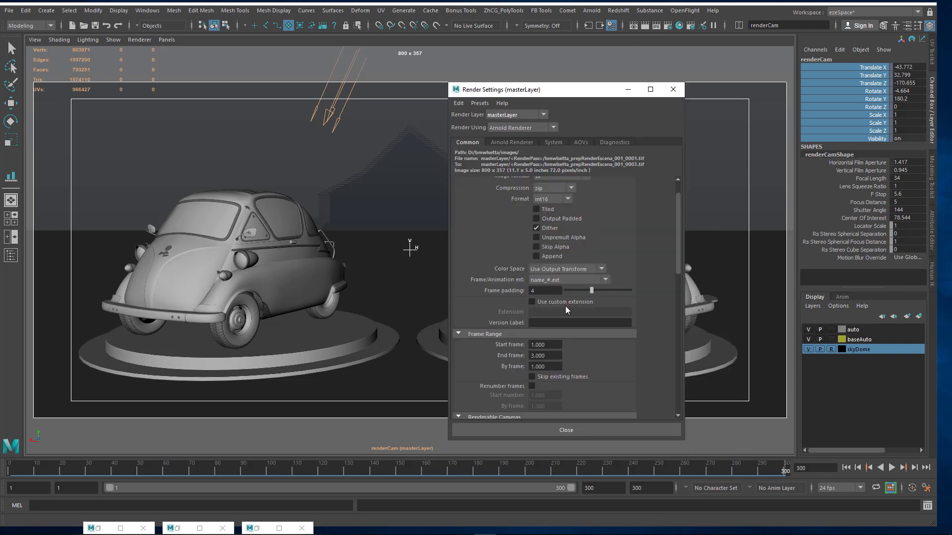
pyautogui.scroll(-2, 560, 277)
pyautogui.scroll(-2, 543, 305)
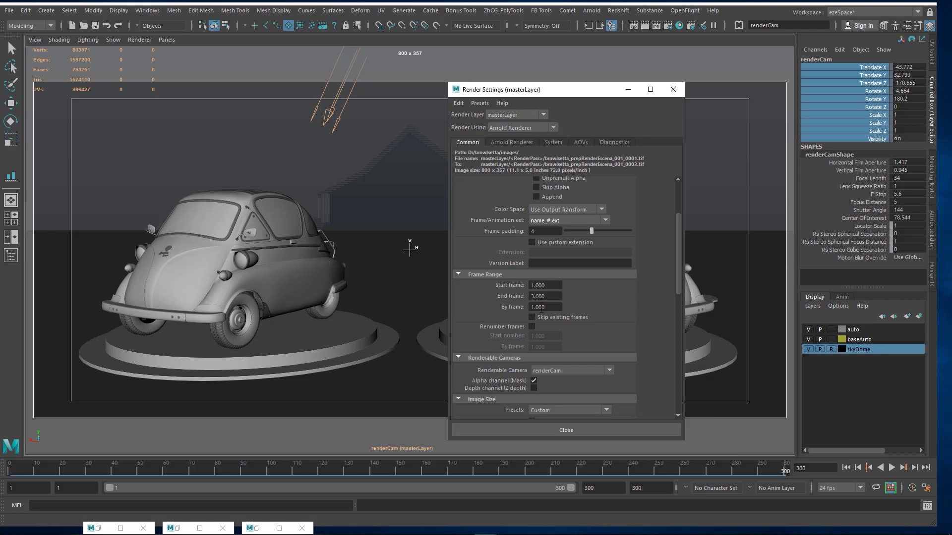
pyautogui.doubleClick(551, 286)
pyautogui.write('1')
pyautogui.press('Tab')
pyautogui.write('3')
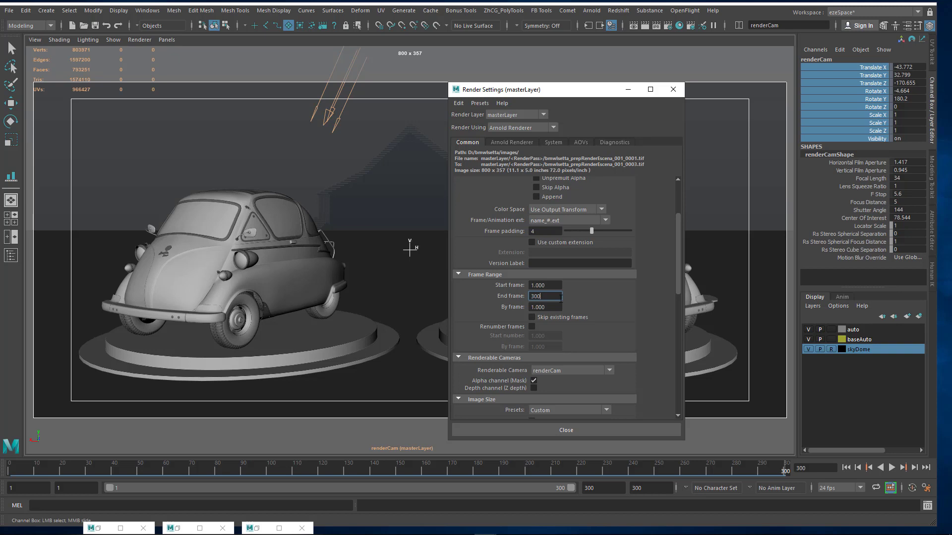
# - Set the render image size to 1700 by 800 pixels, with Maintain width/height ratio turned off
pyautogui.scroll(-7, 561, 299)
pyautogui.moveTo(548, 242); pyautogui.dragTo(457, 235)
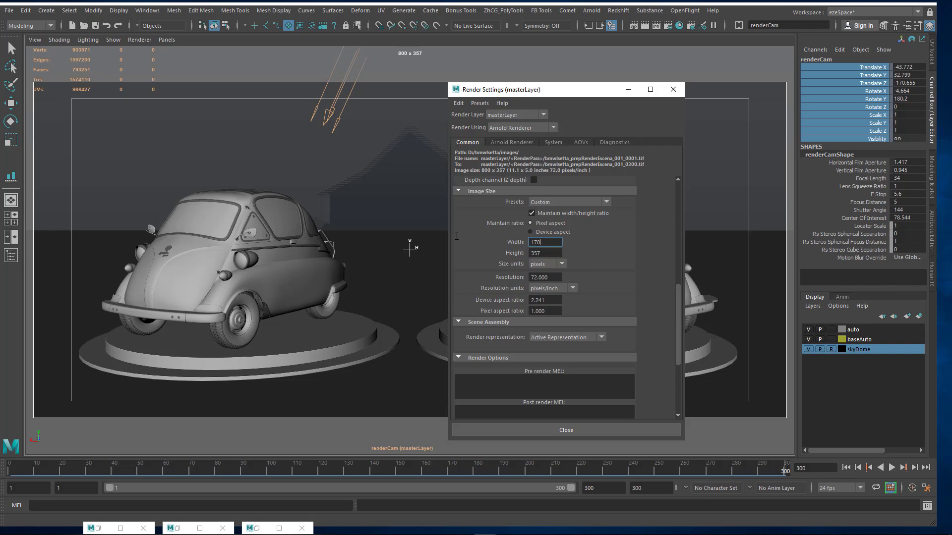
pyautogui.write('1700')
pyautogui.press('Return')
pyautogui.press('Tab')
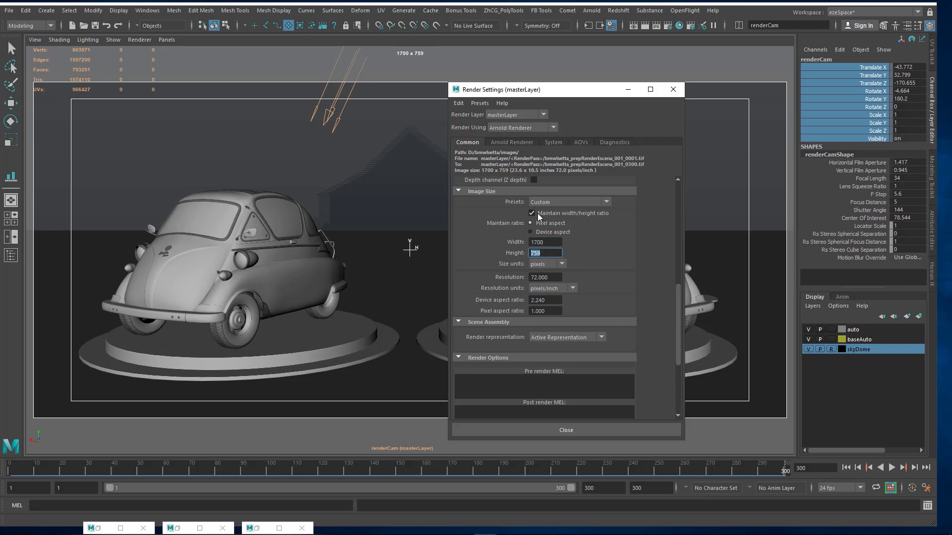
pyautogui.click(537, 215)
pyautogui.click(542, 254)
pyautogui.write('800')
pyautogui.press('Return')
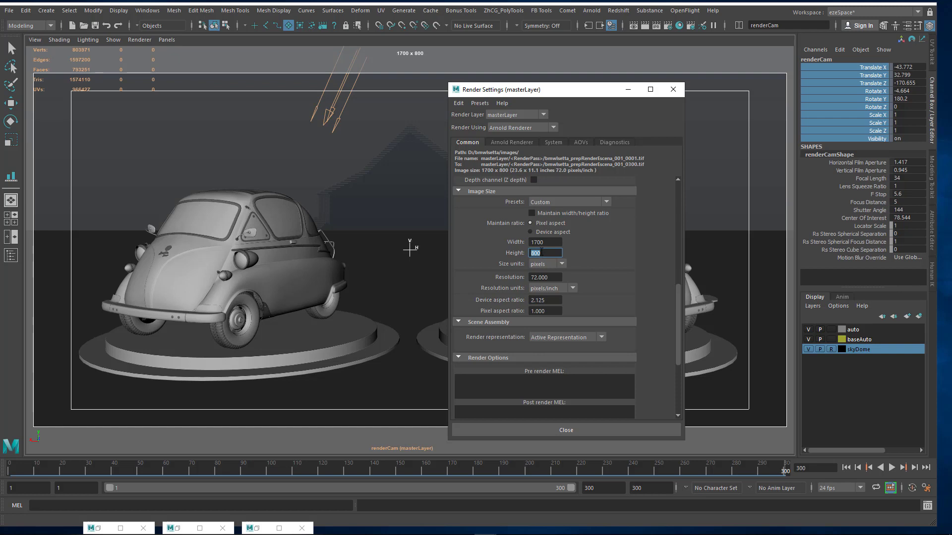
# - Review the Arnold renderer's sampling and ray depth settings
pyautogui.moveTo(550, 93); pyautogui.dragTo(558, 75)
pyautogui.click(511, 126)
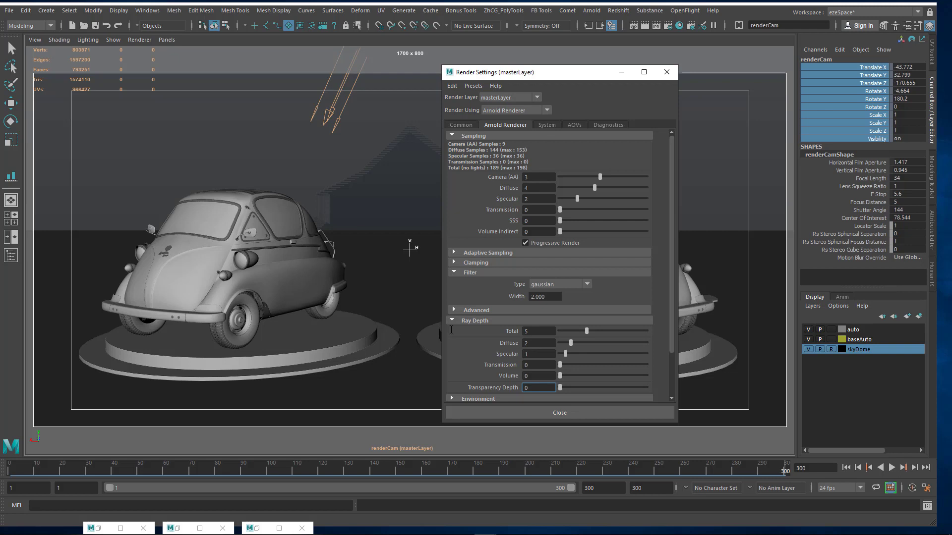
pyautogui.moveTo(535, 331); pyautogui.dragTo(451, 330)
pyautogui.moveTo(532, 178); pyautogui.dragTo(514, 179)
pyautogui.click(530, 189)
pyautogui.click(534, 180)
pyautogui.click(538, 199)
pyautogui.click(535, 210)
pyautogui.click(543, 231)
# - Review the System, AOVs and Diagnostics render settings, then check the tutorial outline in Notepad
pyautogui.click(547, 126)
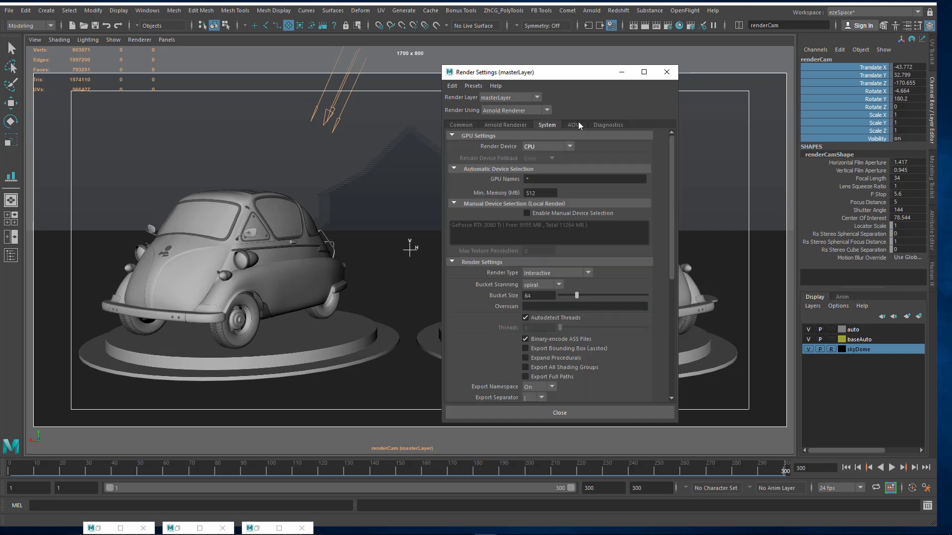
pyautogui.click(576, 124)
pyautogui.click(608, 124)
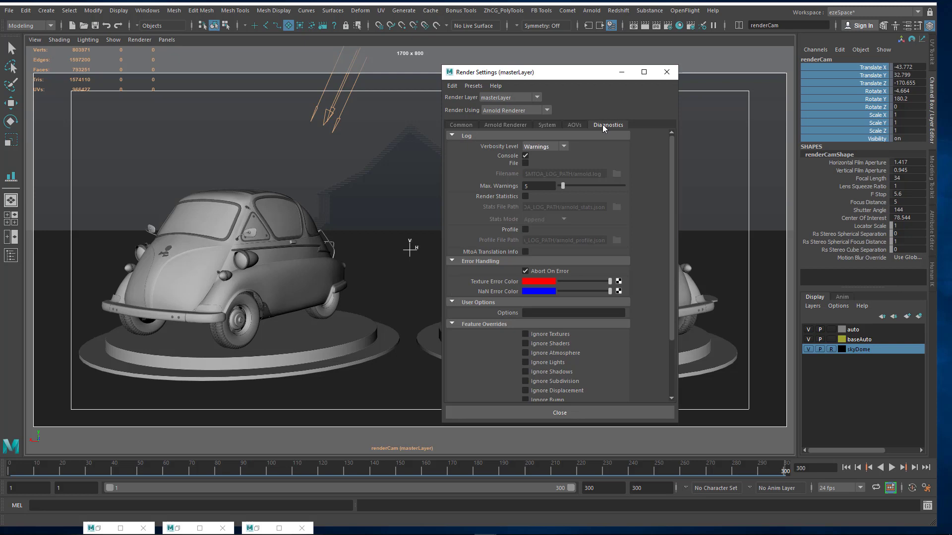
pyautogui.click(456, 126)
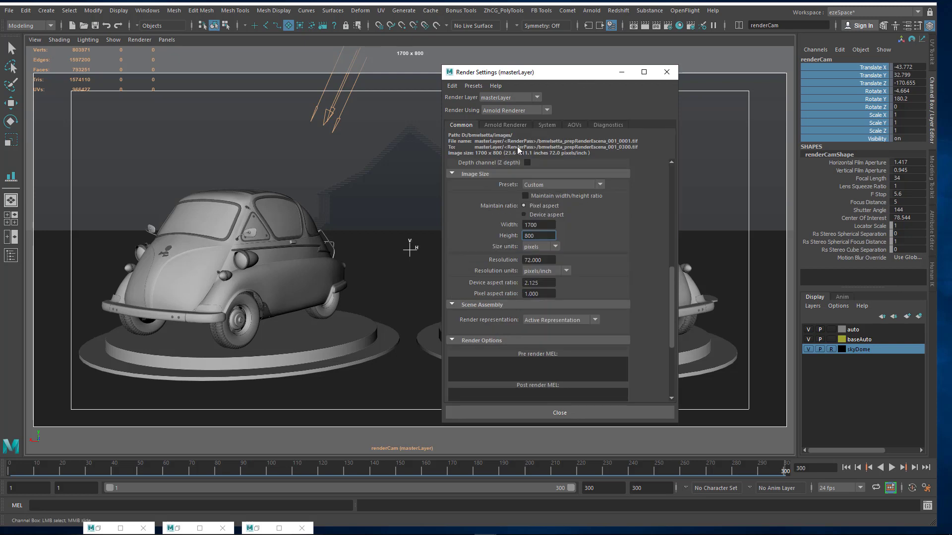
pyautogui.hotkey('alt', 'Tab')
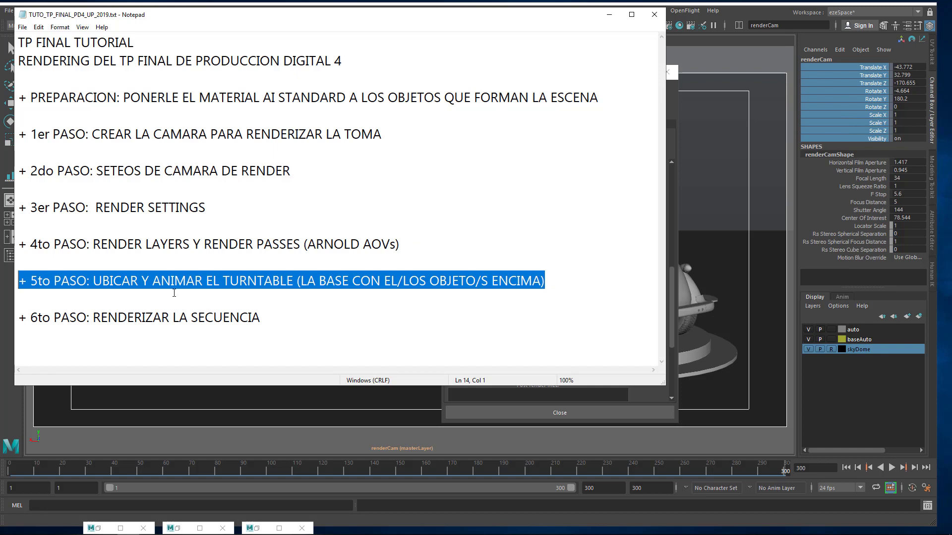
pyautogui.click(609, 14)
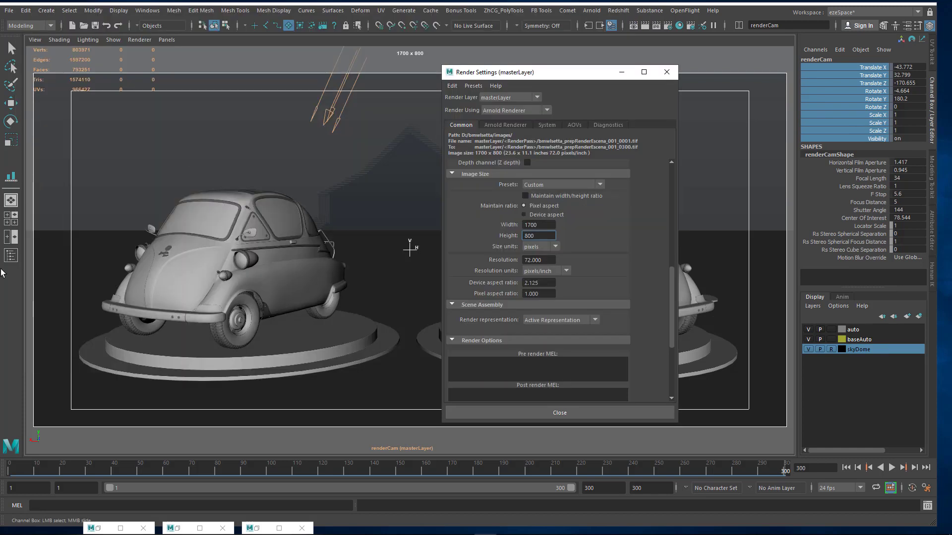
# - Show two side-by-side views with a perspective overview of both turntables and the render camera, and minimize the render settings
pyautogui.click(7, 236)
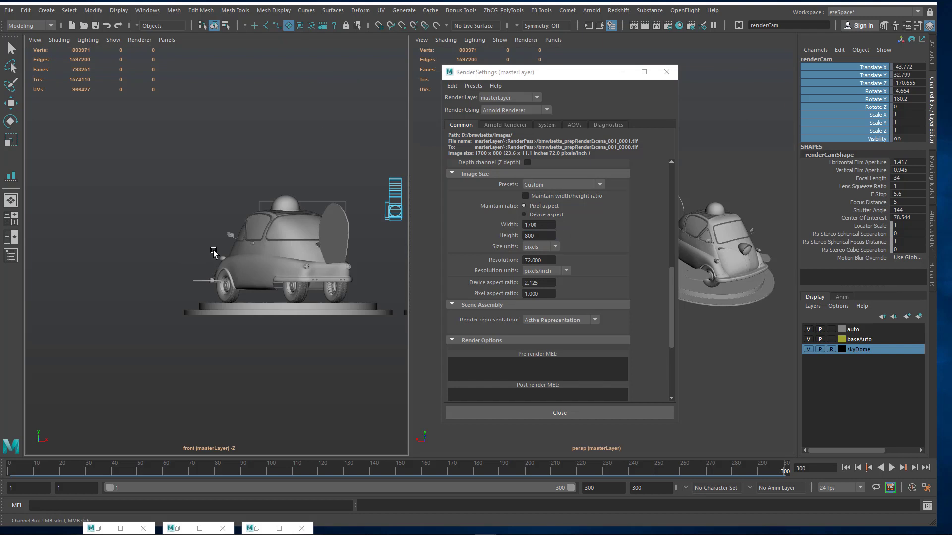
pyautogui.press('space')
pyautogui.moveTo(213, 251); pyautogui.dragTo(105, 270)
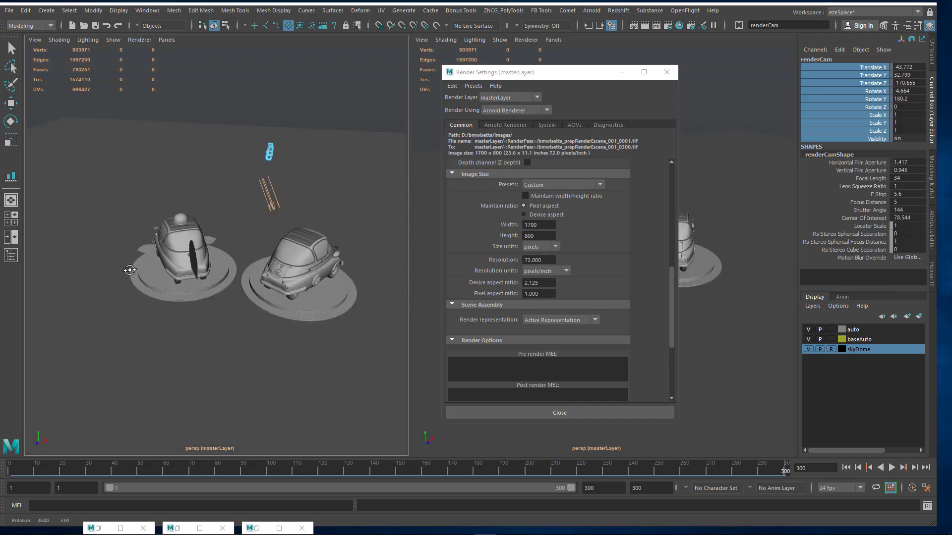
pyautogui.keyDown('alt'); pyautogui.moveTo(213, 271); pyautogui.dragTo(119, 271); pyautogui.keyUp('alt')
pyautogui.keyDown('alt'); pyautogui.moveTo(263, 266); pyautogui.dragTo(161, 265, button='middle'); pyautogui.keyUp('alt')
pyautogui.keyDown('alt'); pyautogui.moveTo(162, 266); pyautogui.dragTo(131, 263, button='right'); pyautogui.keyUp('alt')
pyautogui.keyDown('alt'); pyautogui.moveTo(191, 250); pyautogui.dragTo(224, 245); pyautogui.keyUp('alt')
pyautogui.click(621, 73)
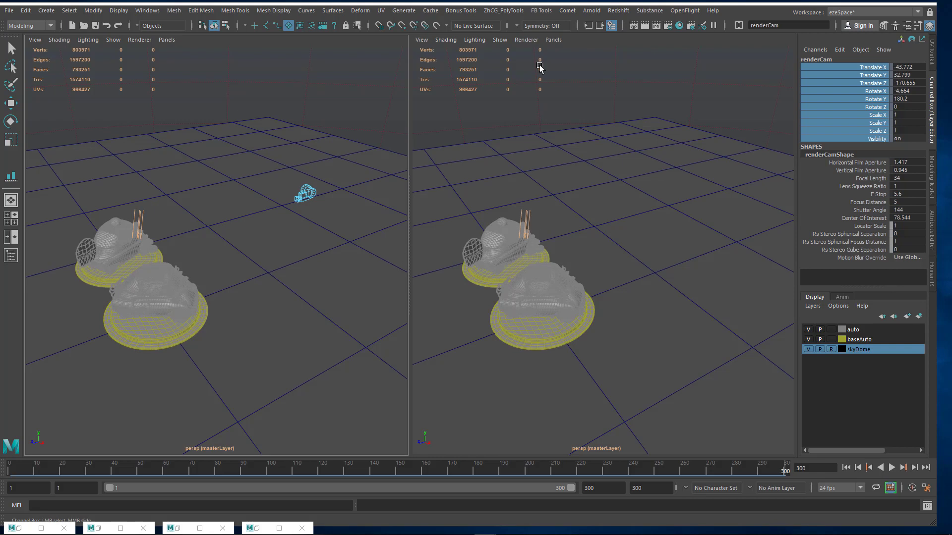
# - Look through renderCam in the second view with Wireframe on Shaded turned off, and play back the turntable
pyautogui.click(450, 39)
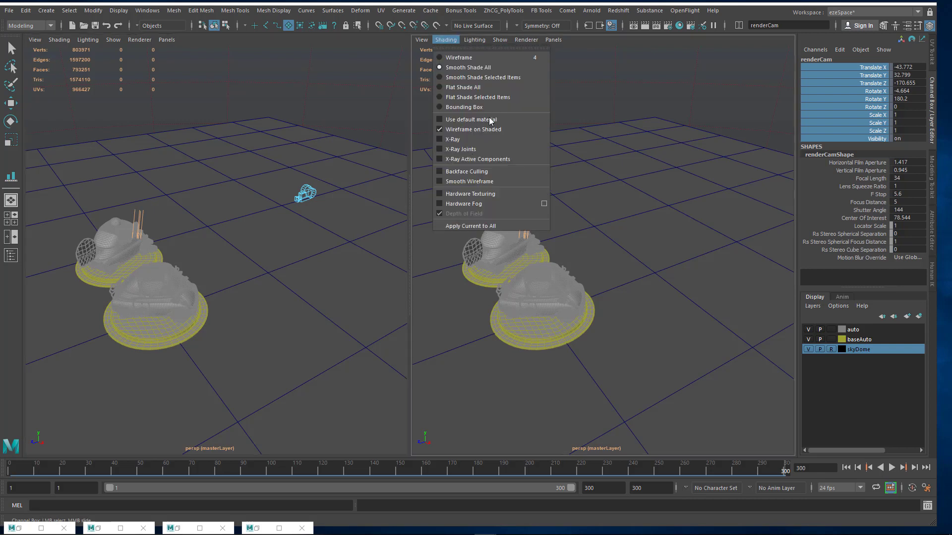
pyautogui.click(557, 43)
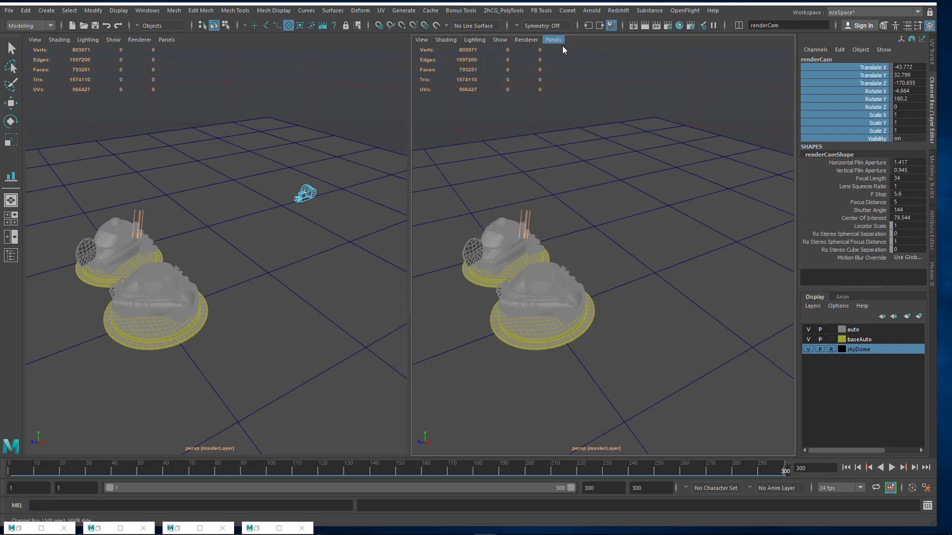
pyautogui.click(554, 40)
pyautogui.moveTo(570, 47)
pyautogui.click(651, 61)
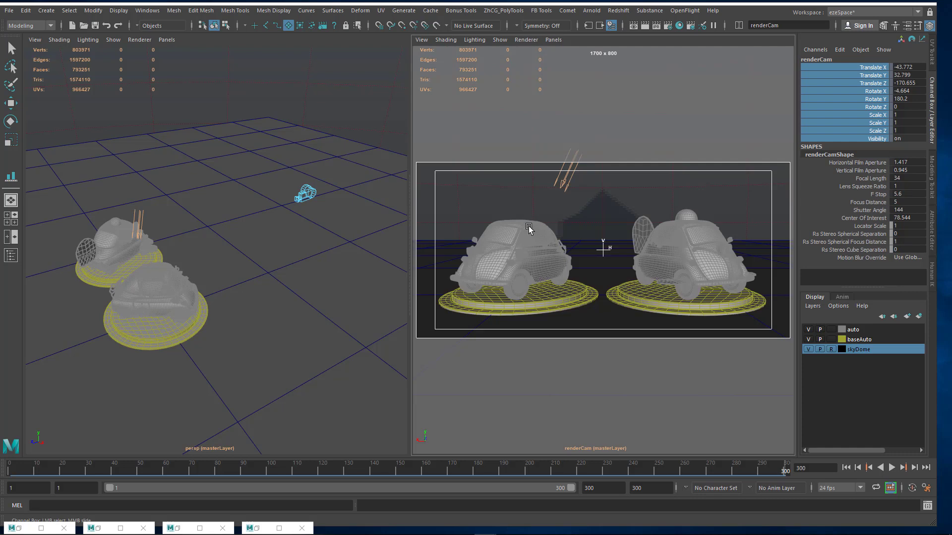
pyautogui.click(447, 42)
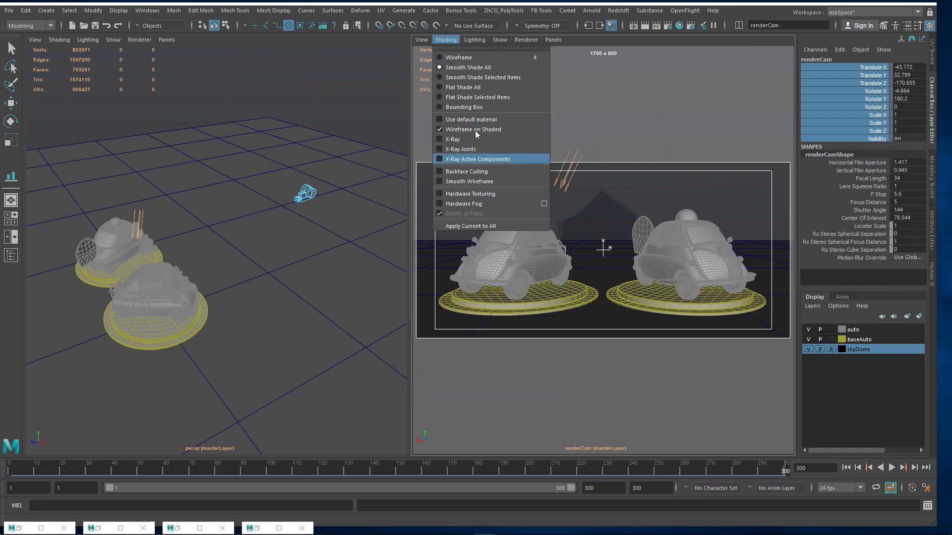
pyautogui.click(471, 133)
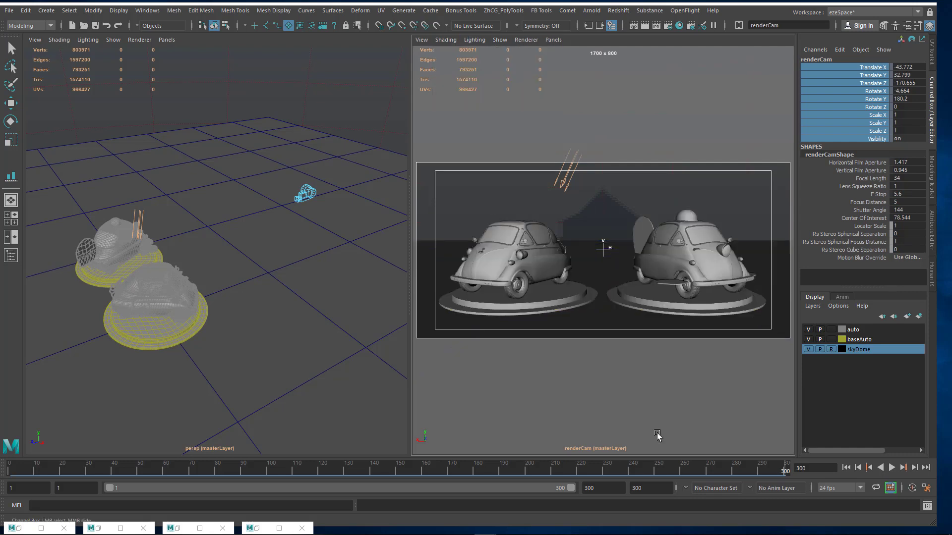
pyautogui.hotkey('alt', 'v')
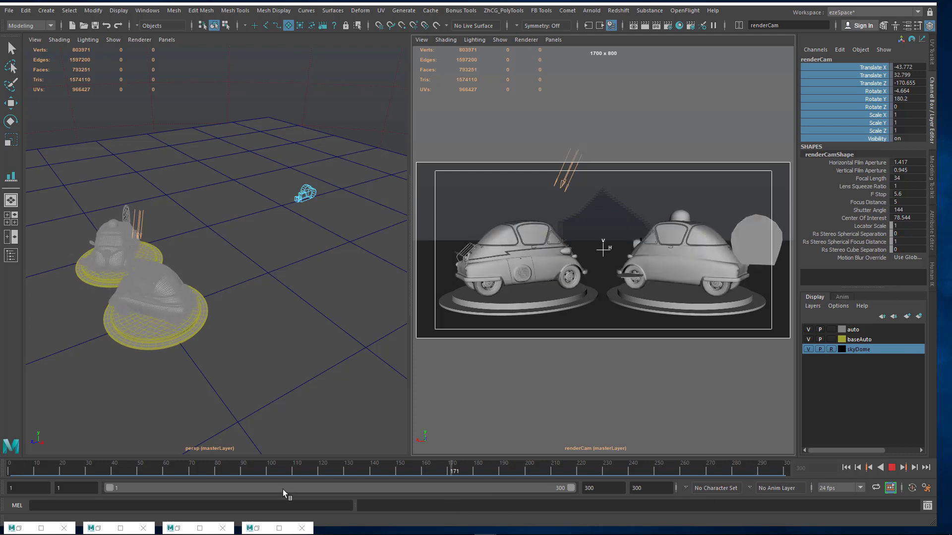
pyautogui.press('Escape')
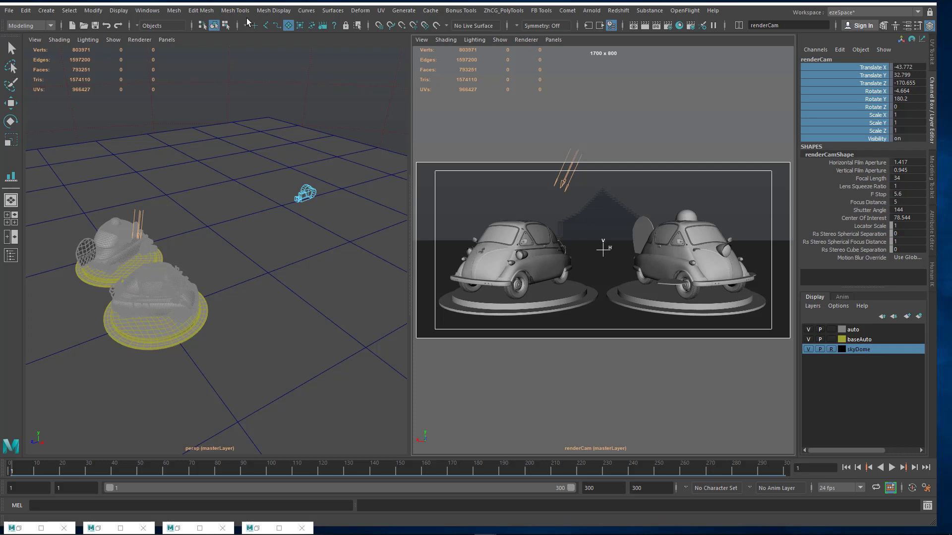
# - Change the menu set to Rendering and check the sequence-rendering step of the outline in Notepad
pyautogui.click(30, 26)
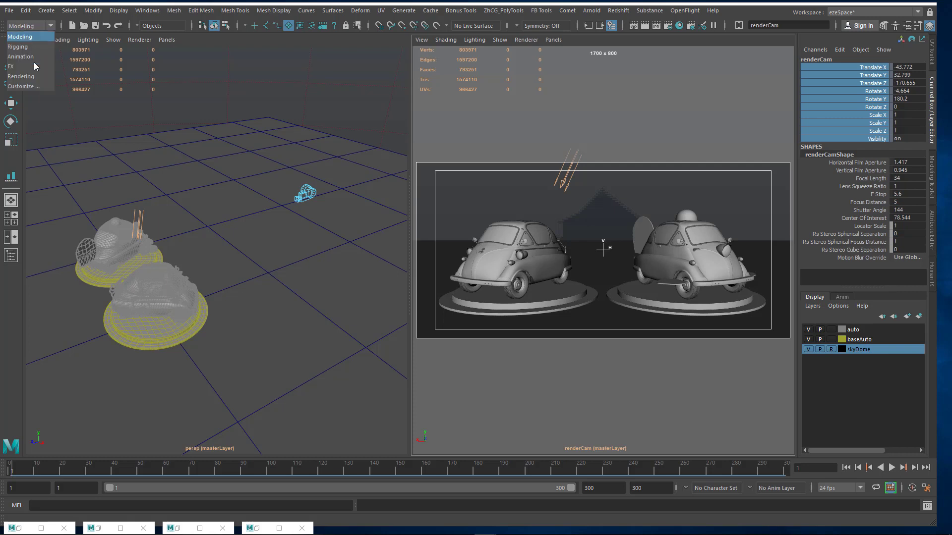
pyautogui.click(34, 76)
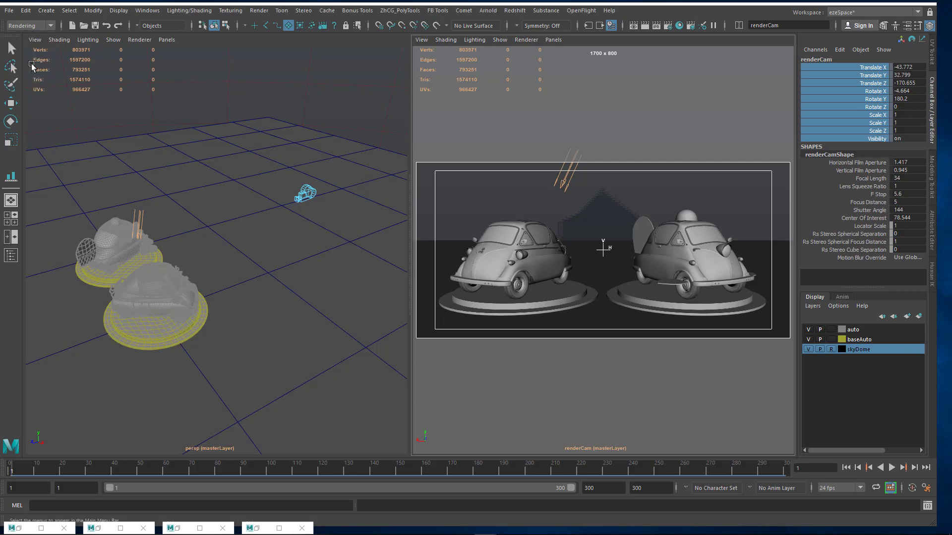
pyautogui.hotkey('alt', 'Tab')
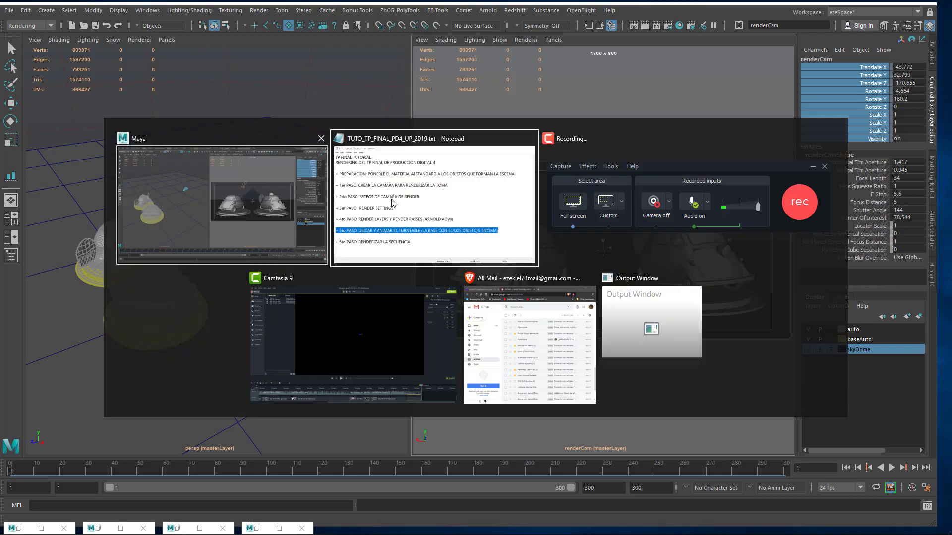
pyautogui.click(392, 202)
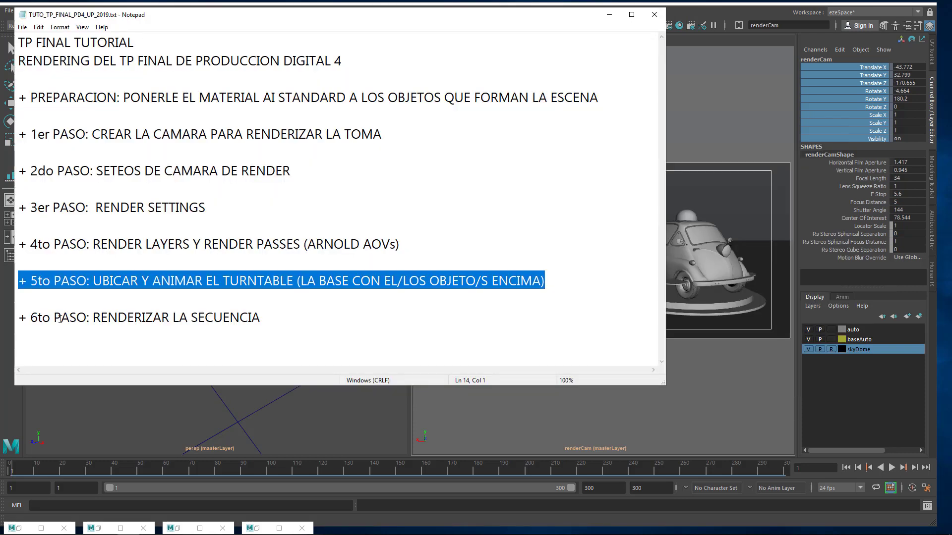
pyautogui.click(609, 14)
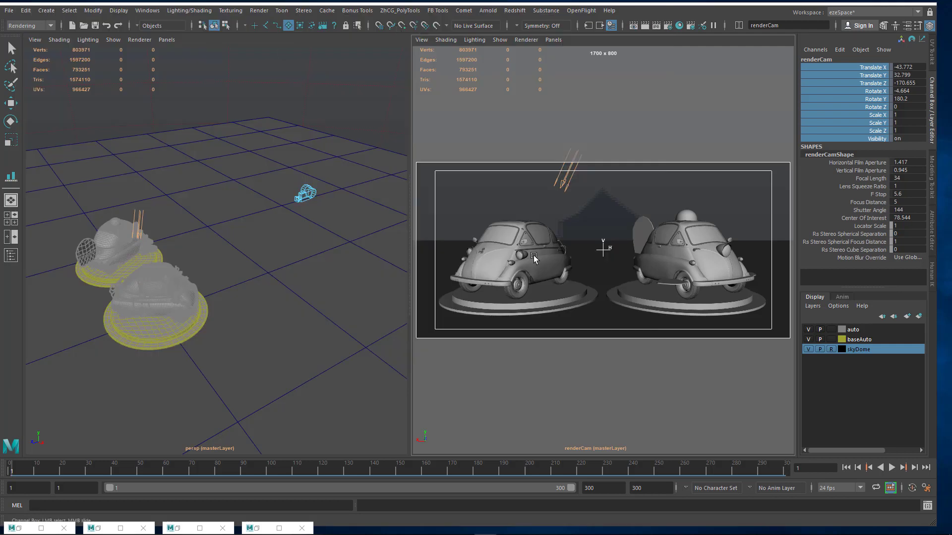
# - Open the Render Sequence options and keep renderCam as the current camera
pyautogui.click(254, 11)
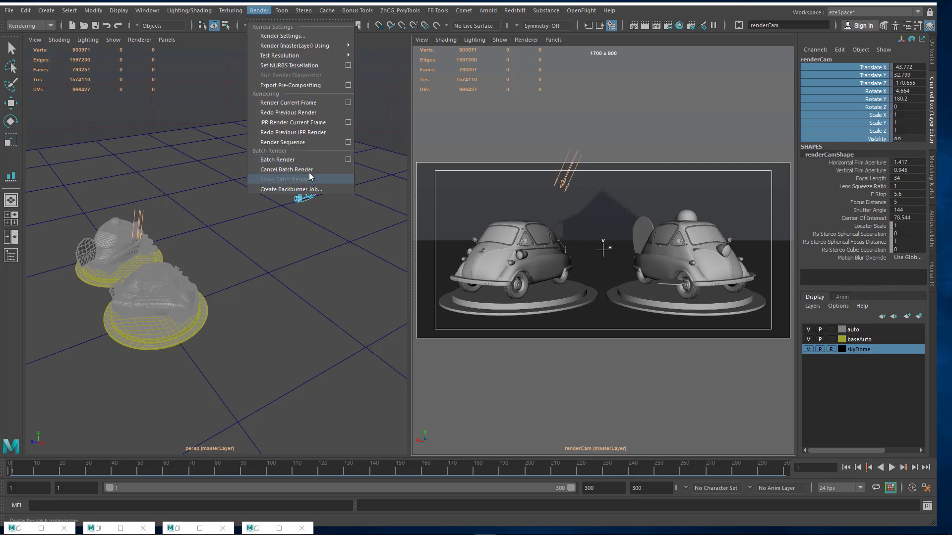
pyautogui.click(348, 142)
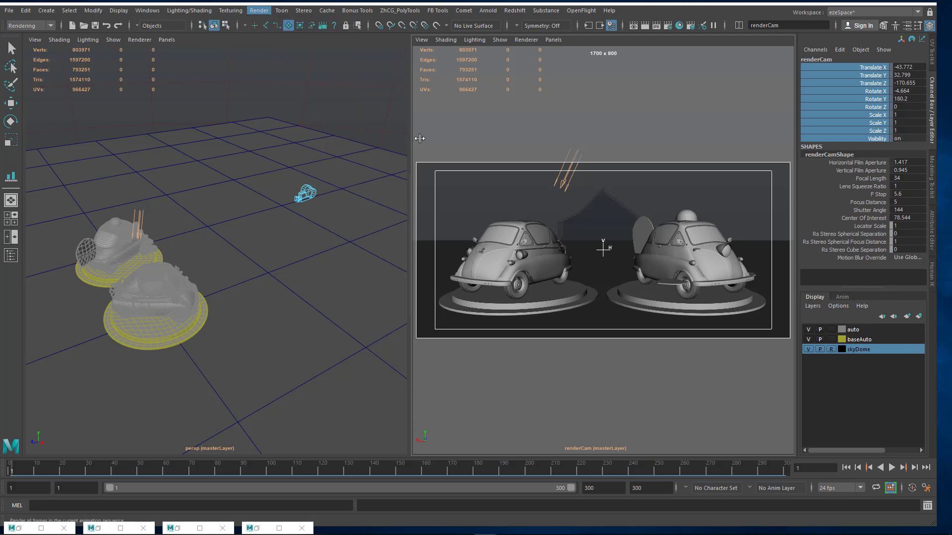
pyautogui.moveTo(611, 103); pyautogui.dragTo(256, 50)
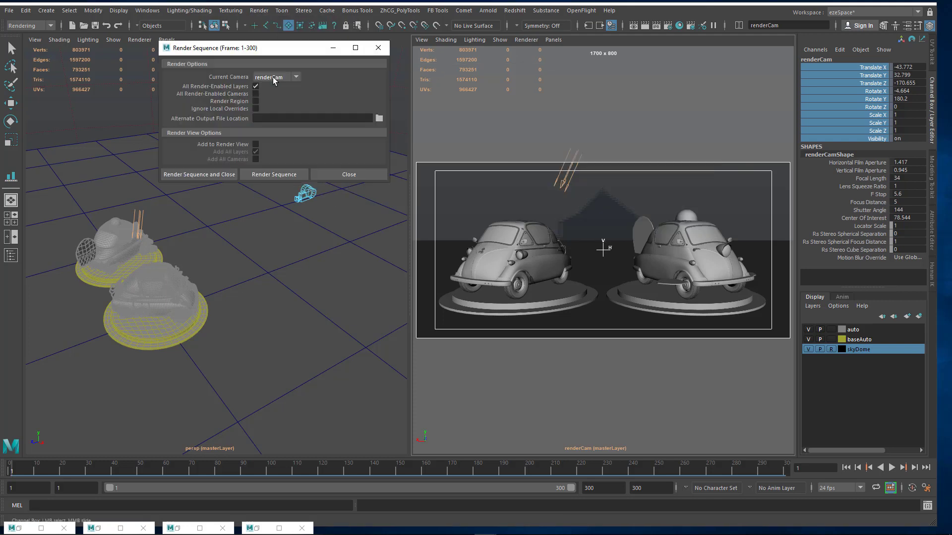
pyautogui.click(273, 76)
pyautogui.click(281, 80)
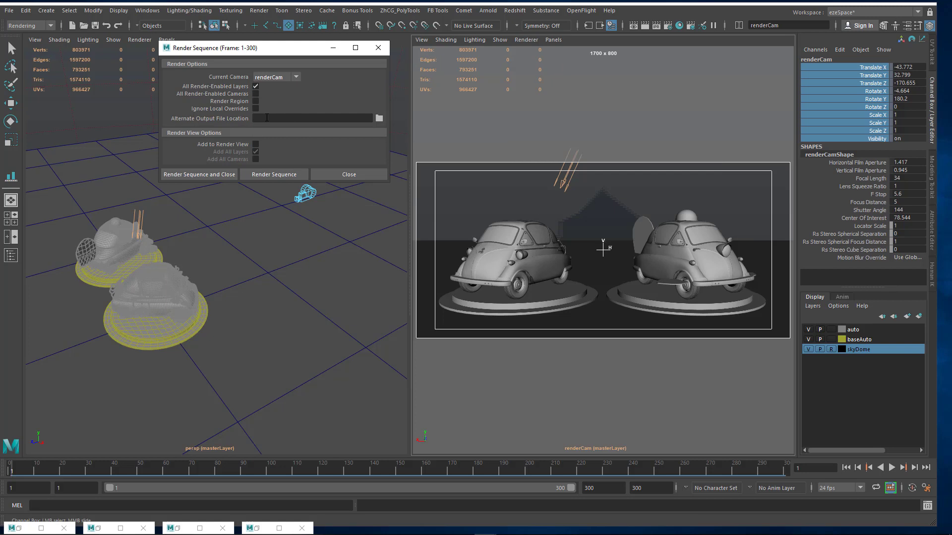
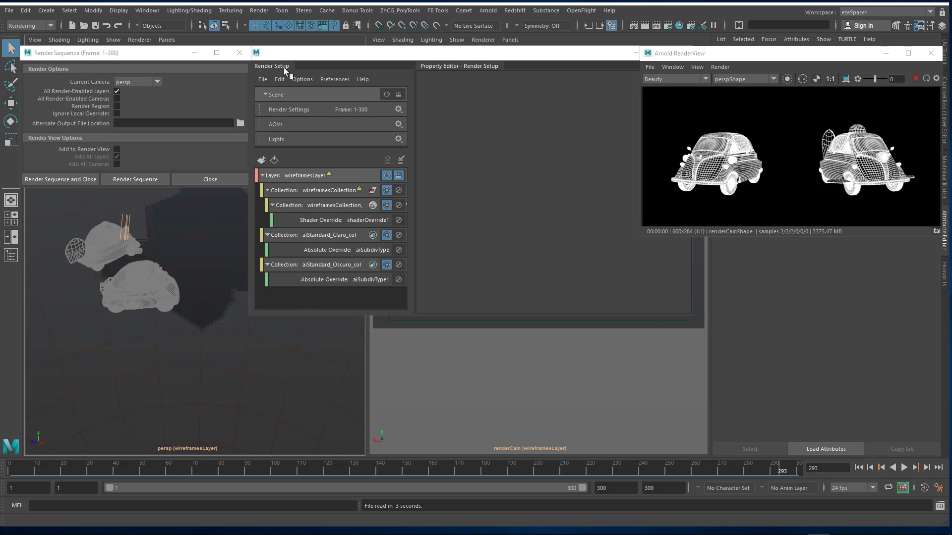
# - Bring up Render Setup and make the master Scene layer visible instead of wireframesLayer
pyautogui.click(149, 11)
pyautogui.moveTo(176, 77)
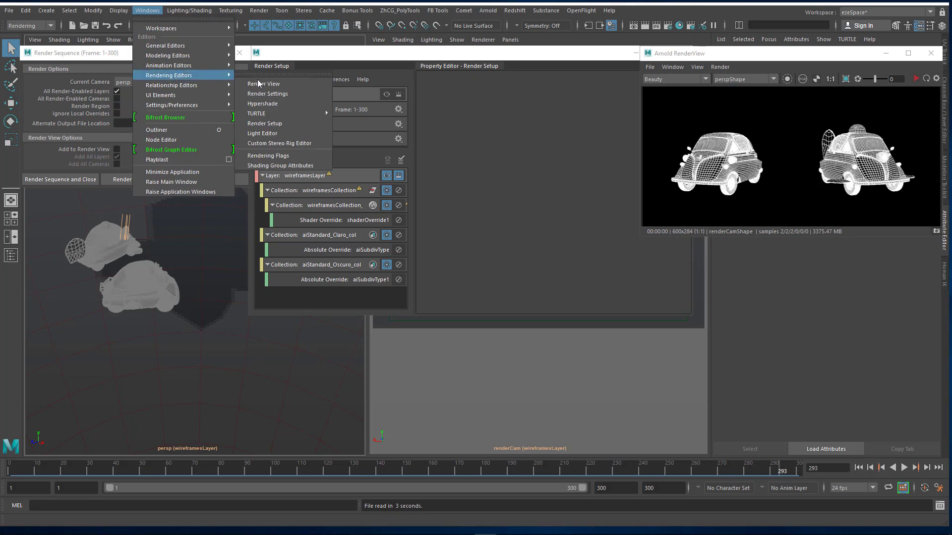
pyautogui.click(263, 124)
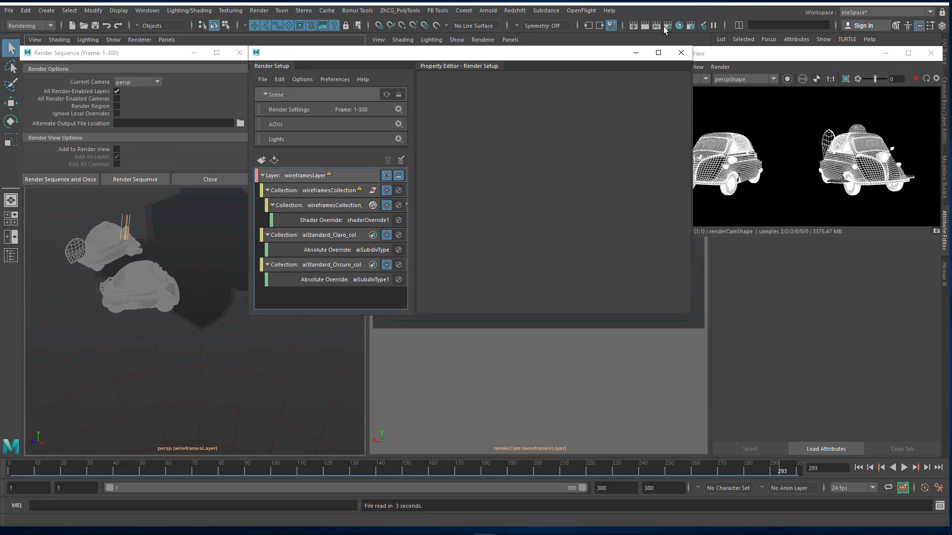
pyautogui.click(691, 24)
pyautogui.click(307, 97)
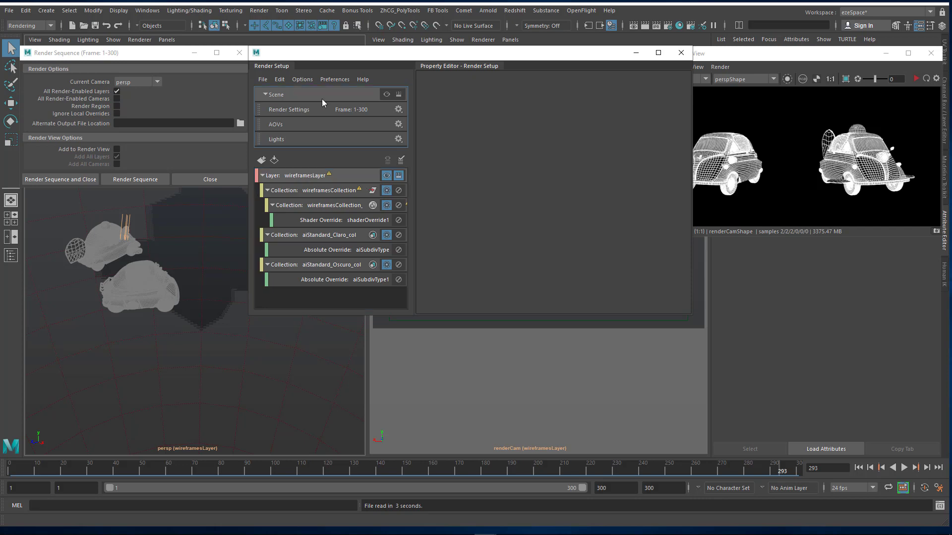
pyautogui.click(386, 94)
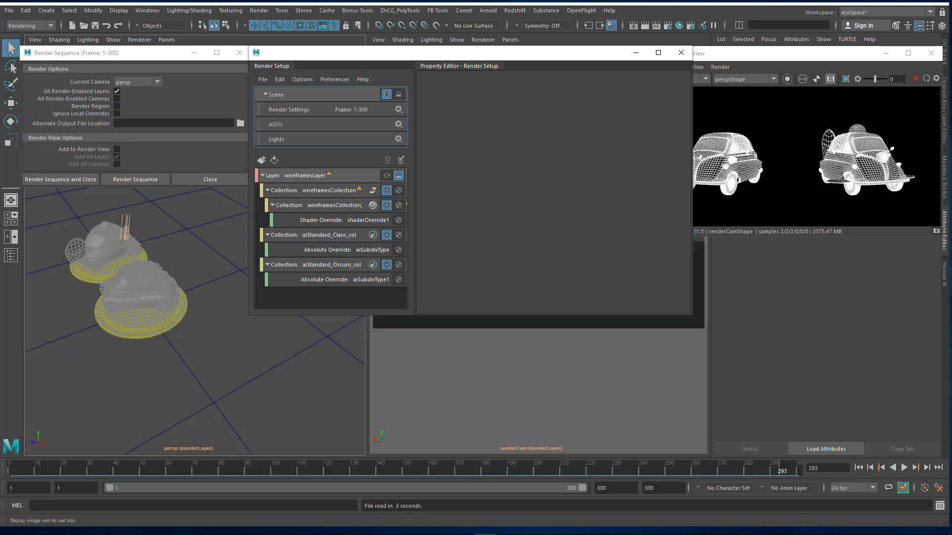
# - Start the Arnold interactive render of the master Scene layer and switch its camera to renderCamShape
pyautogui.click(914, 78)
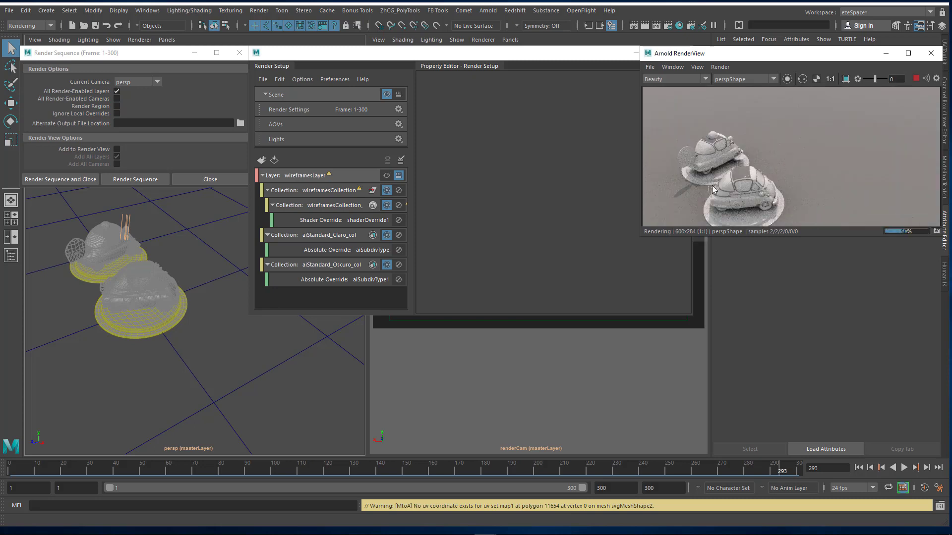
pyautogui.click(730, 79)
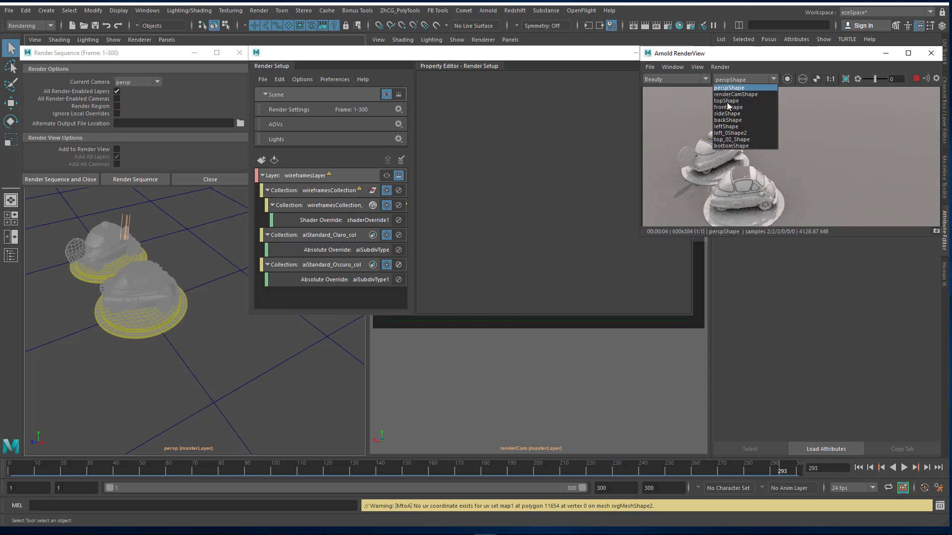
pyautogui.click(734, 94)
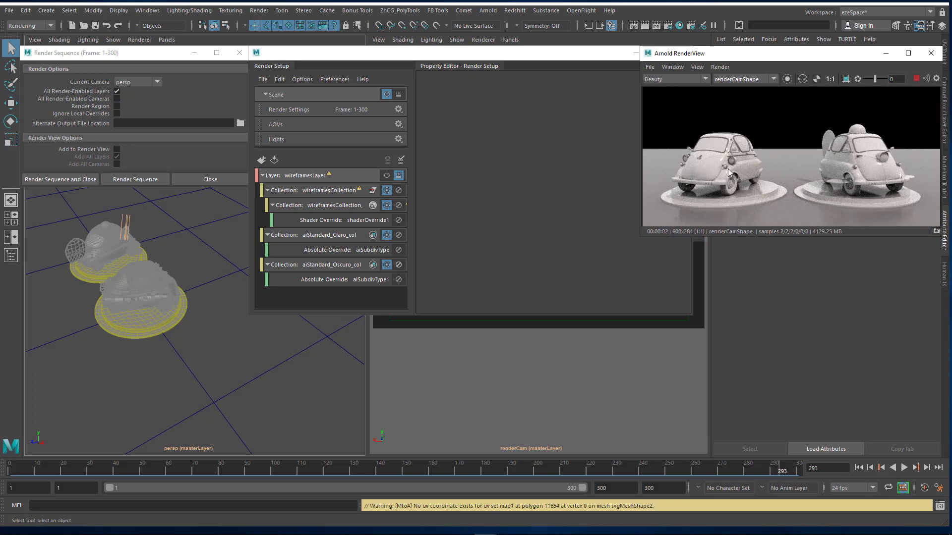
# - Make wireframesLayer visible and clear the include expression of the wireframesCollection_shadingEngines collection
pyautogui.click(387, 176)
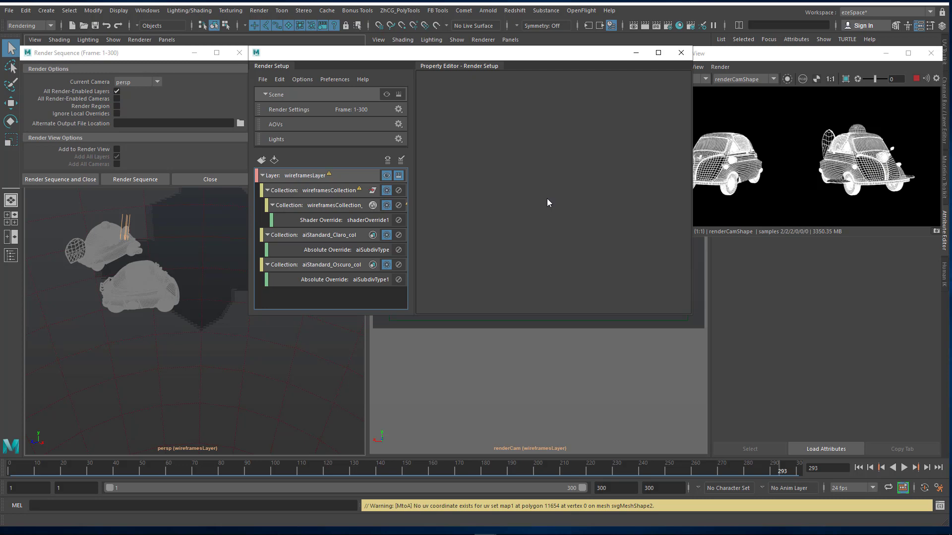
pyautogui.click(372, 188)
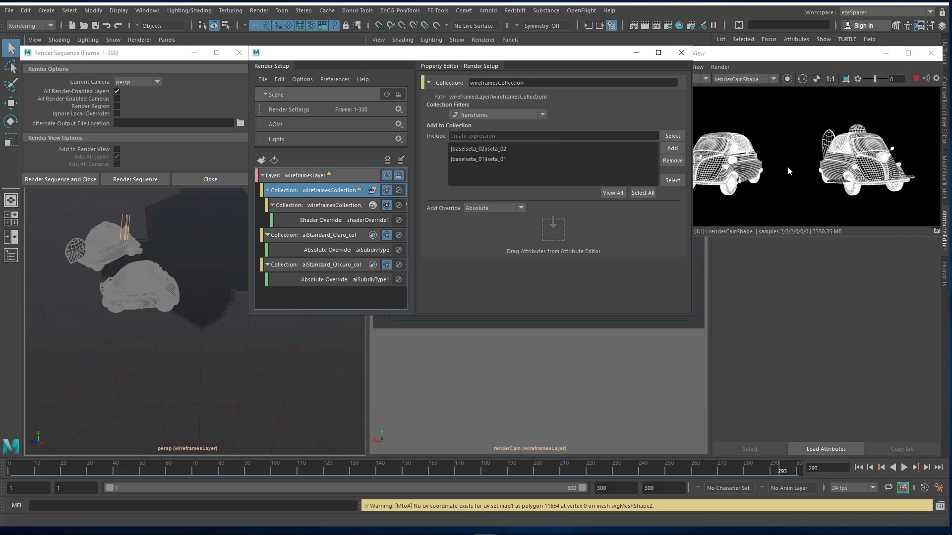
pyautogui.click(340, 204)
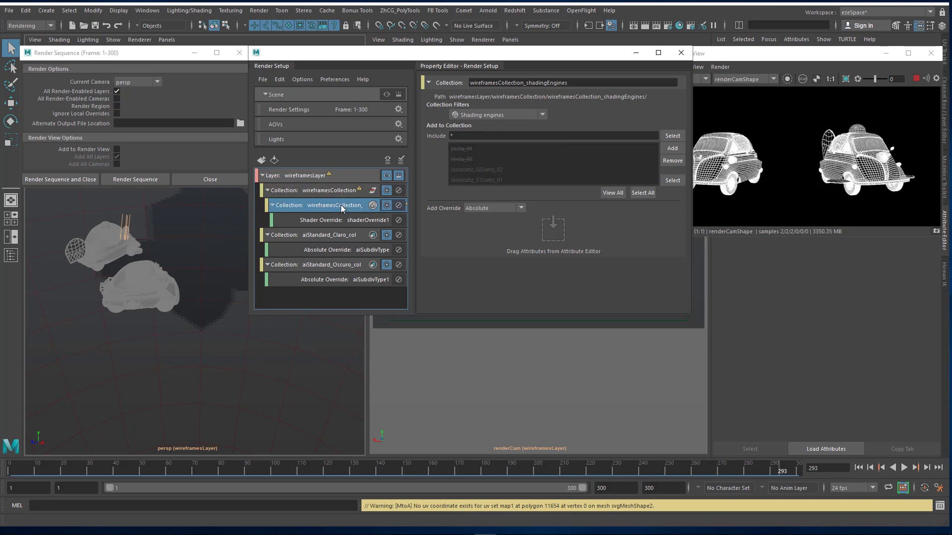
pyautogui.click(349, 220)
pyautogui.click(343, 205)
pyautogui.click(496, 136)
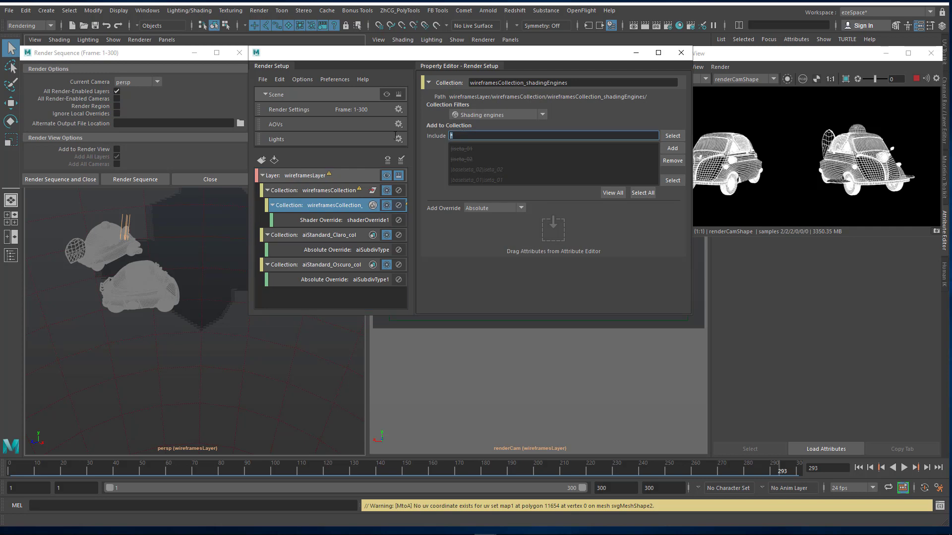
pyautogui.press('BackSpace')
pyautogui.click(336, 210)
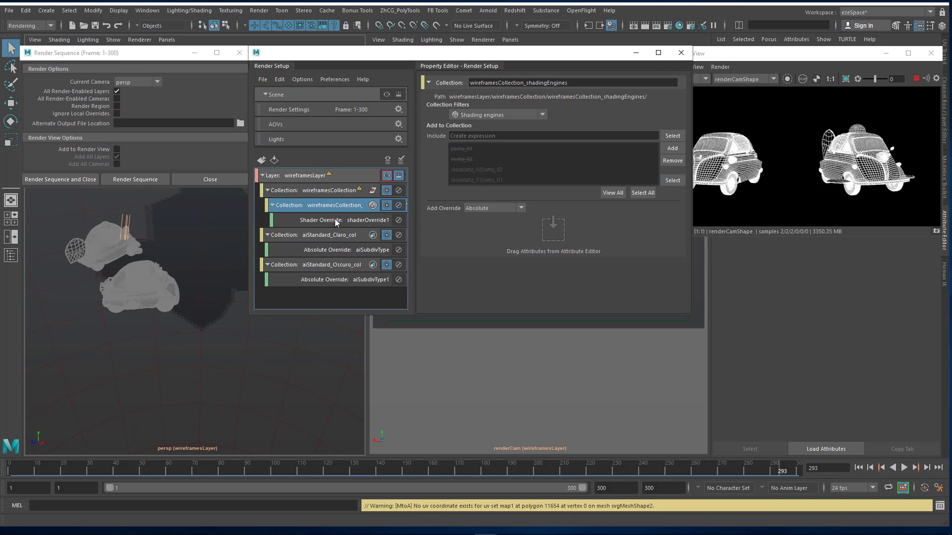
# - Delete the shading-engines subcollection with its shader override from wireframesCollection and check the render of the cars
pyautogui.click(336, 222)
pyautogui.click(337, 203)
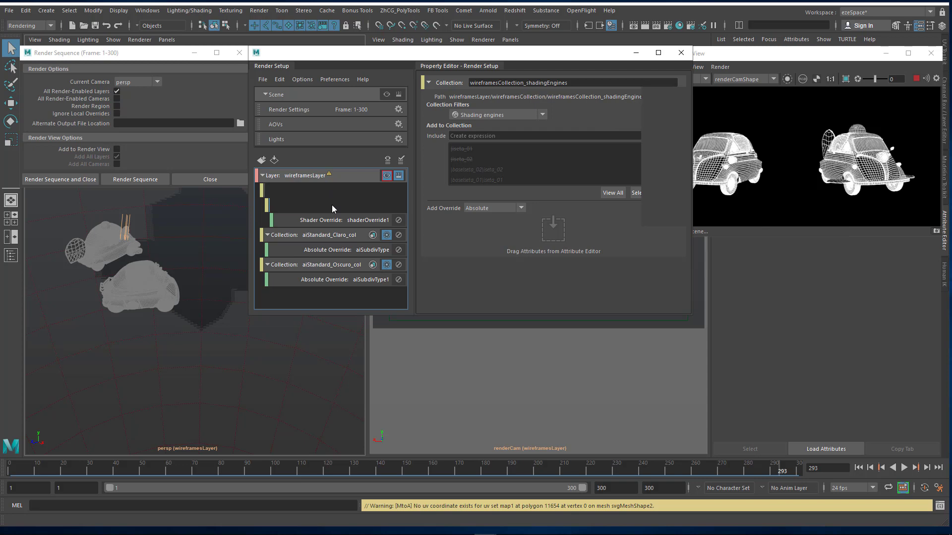
pyautogui.press('Delete')
pyautogui.click(328, 191)
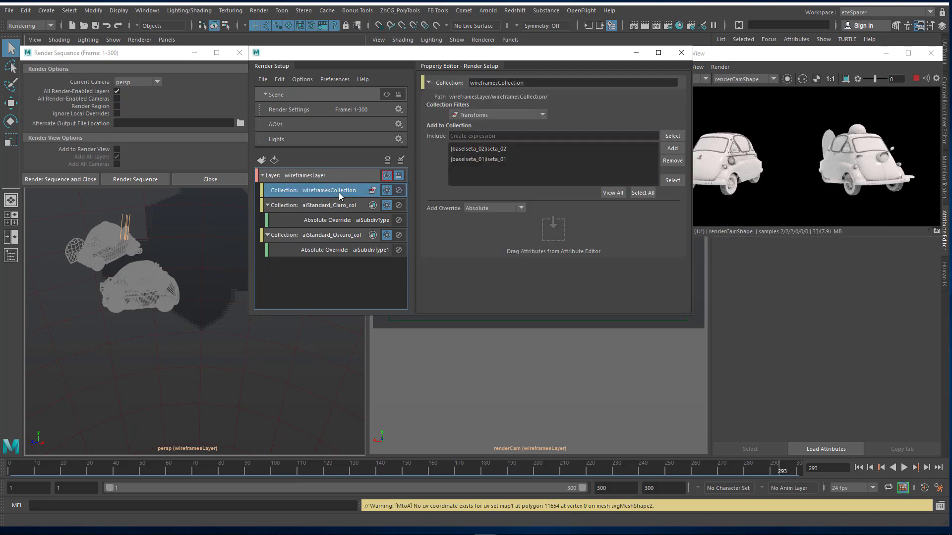
pyautogui.click(711, 156)
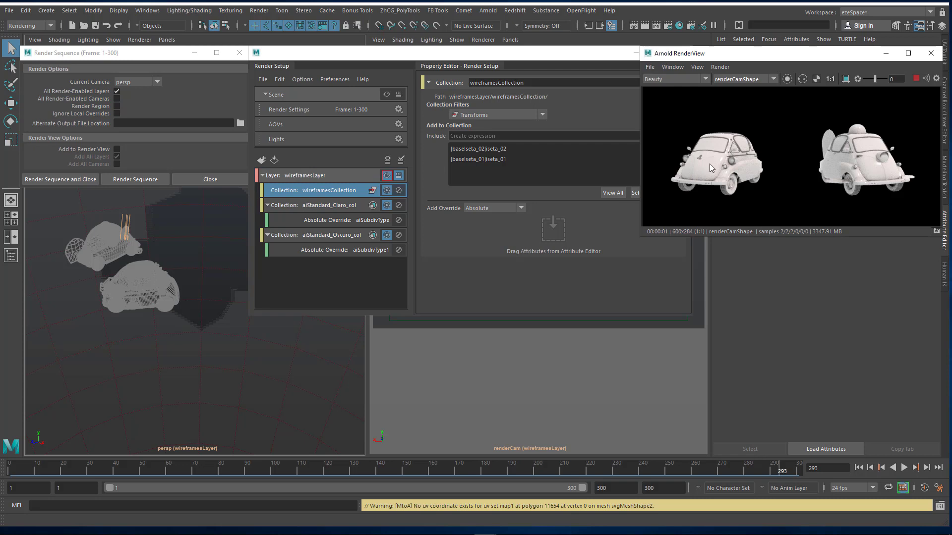
# - Create a new shader override on wireframesCollection
pyautogui.rightClick(329, 188)
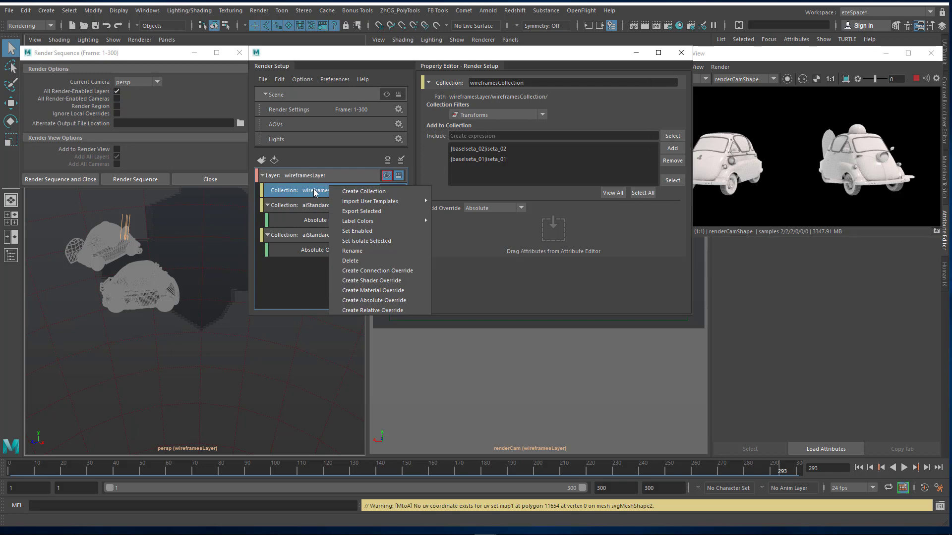
pyautogui.click(314, 190)
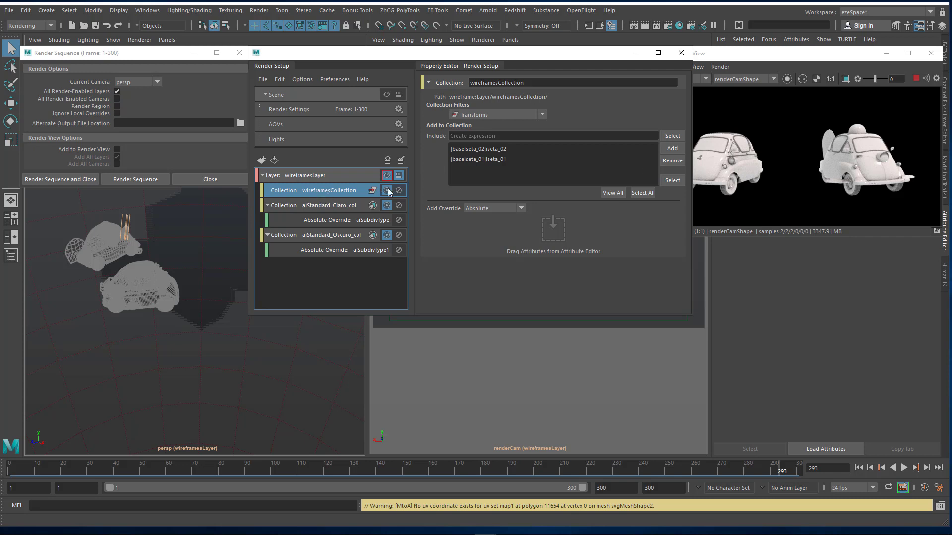
pyautogui.rightClick(321, 191)
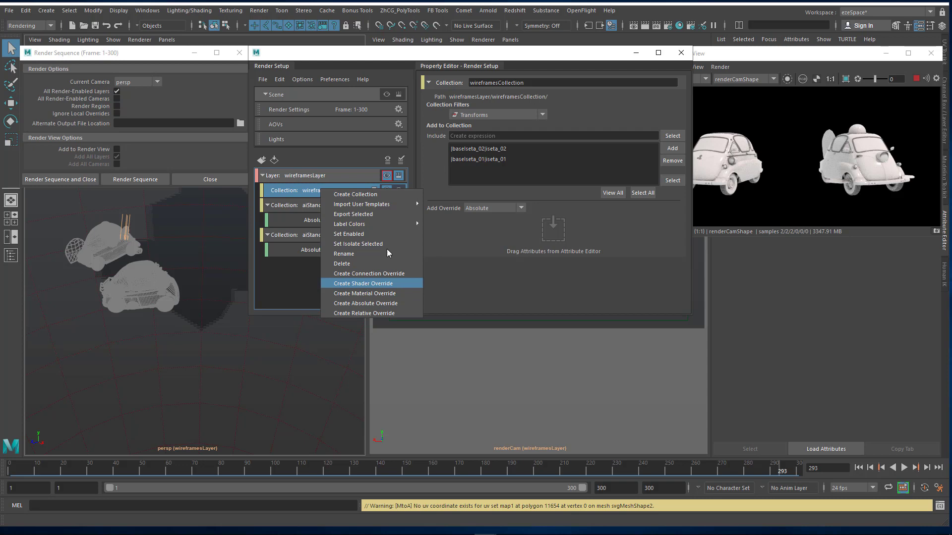
pyautogui.click(366, 284)
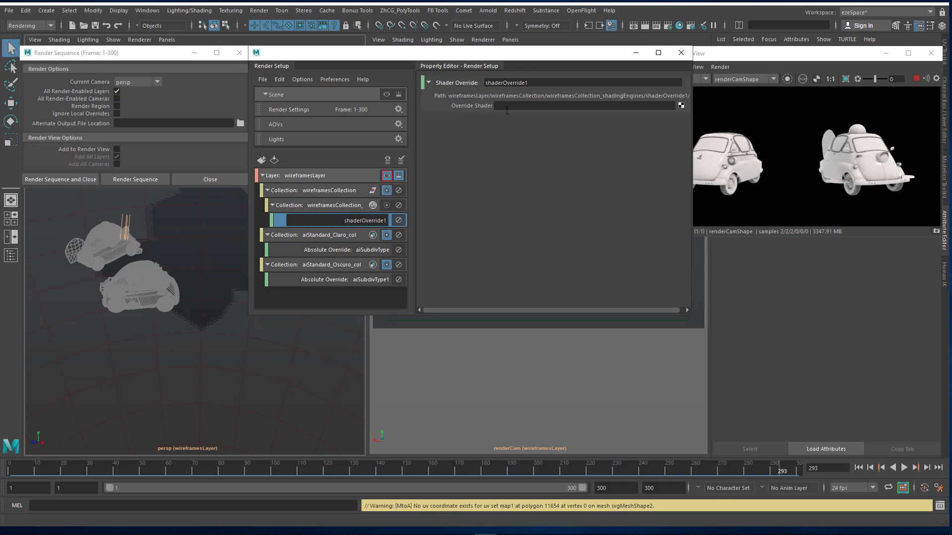
# - Assign a new Arnold aiWireframe shader to the shader override of wireframesCollection
pyautogui.click(681, 106)
pyautogui.moveTo(176, 70)
pyautogui.mouseDown()
pyautogui.moveTo(264, 74)
pyautogui.moveTo(160, 68)
pyautogui.mouseUp()
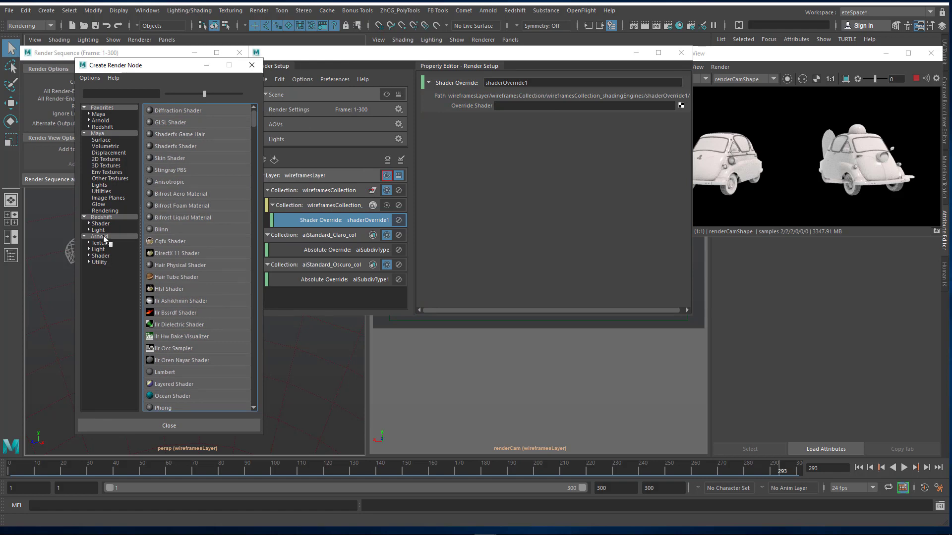
pyautogui.click(101, 236)
pyautogui.click(102, 256)
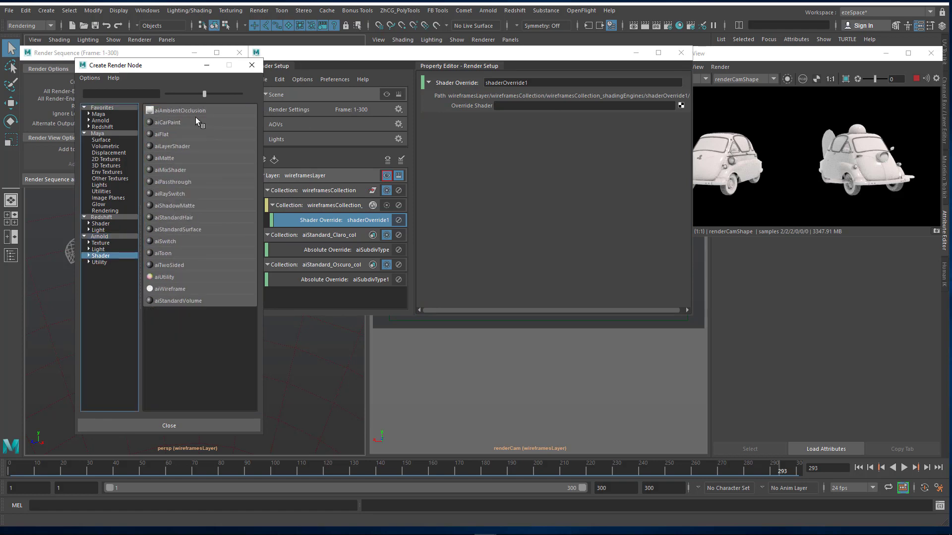
pyautogui.click(169, 289)
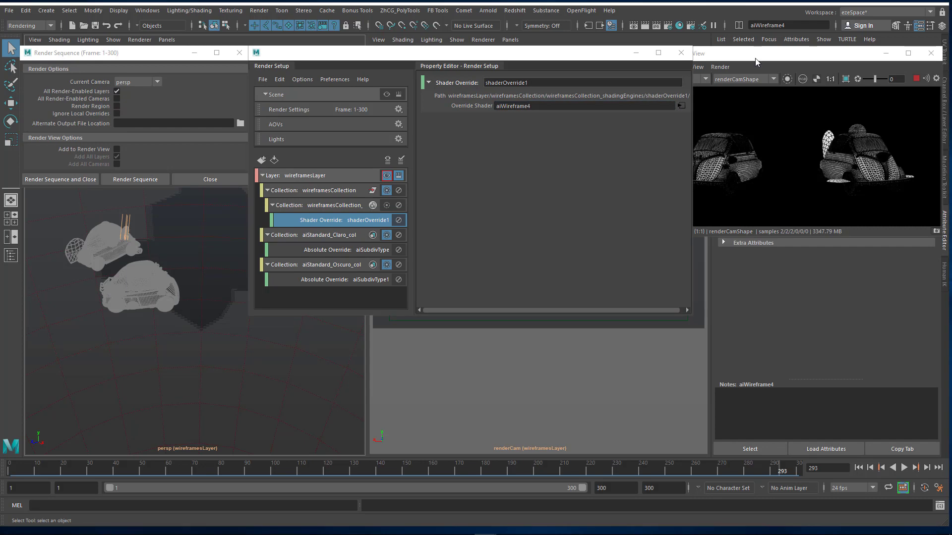
# - Compare the triangles and polygons edge types of the wireframe shader in the render and keep polygons
pyautogui.moveTo(754, 58); pyautogui.dragTo(527, 169)
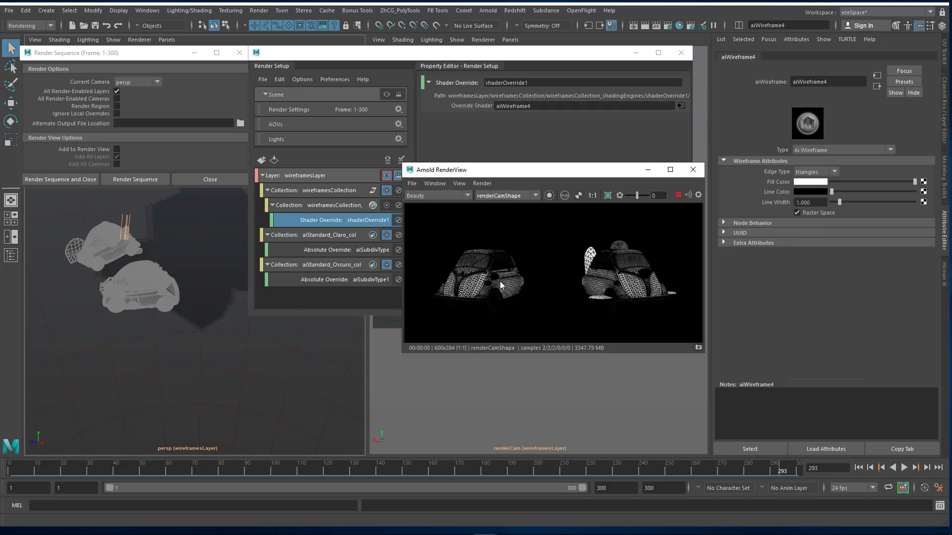
pyautogui.click(816, 172)
pyautogui.click(815, 194)
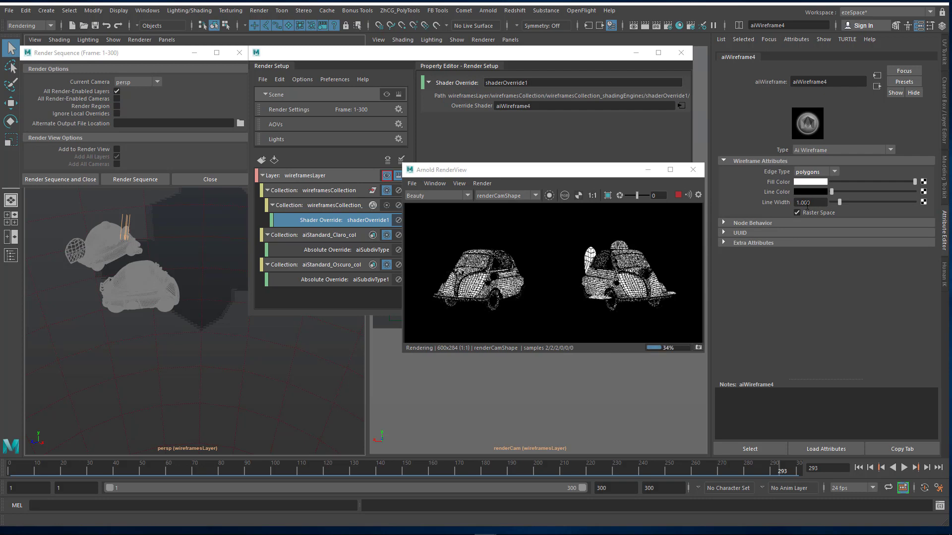
pyautogui.click(816, 172)
pyautogui.click(805, 182)
pyautogui.click(815, 172)
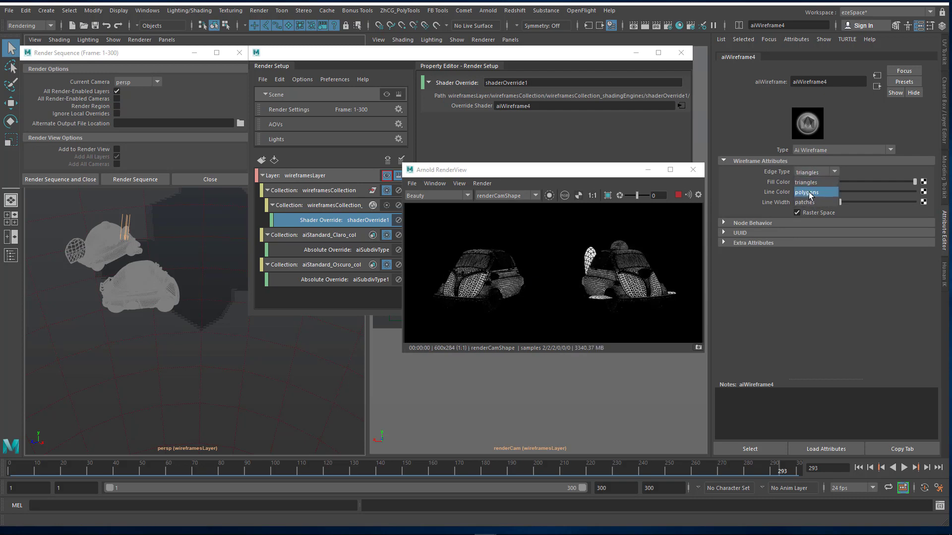
pyautogui.click(810, 194)
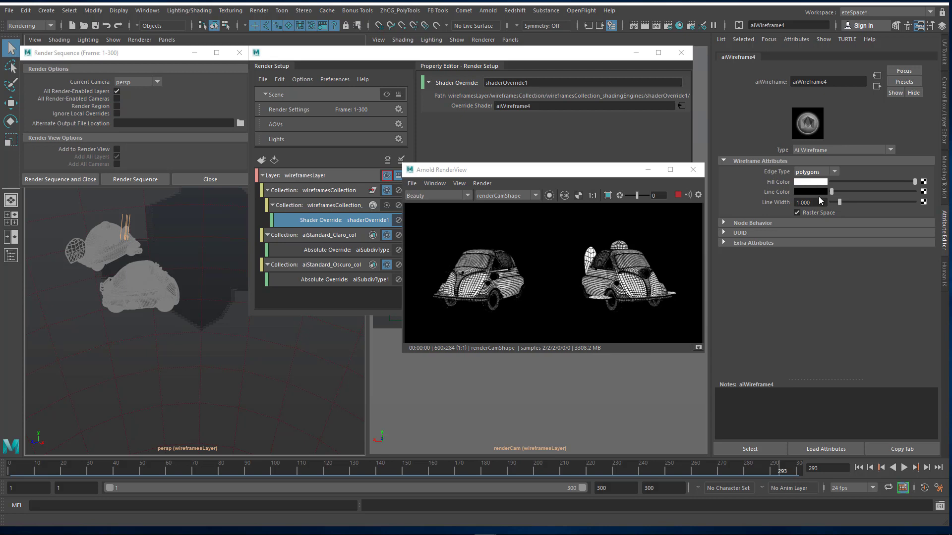
# - Try a yellow fill colour with red and blue line colours on the wireframe shader
pyautogui.click(811, 182)
pyautogui.click(788, 156)
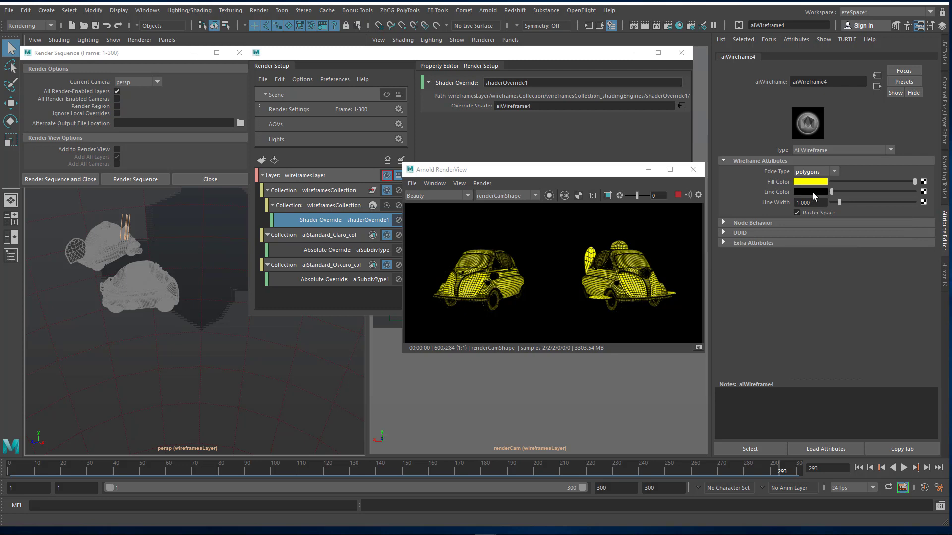
pyautogui.click(813, 192)
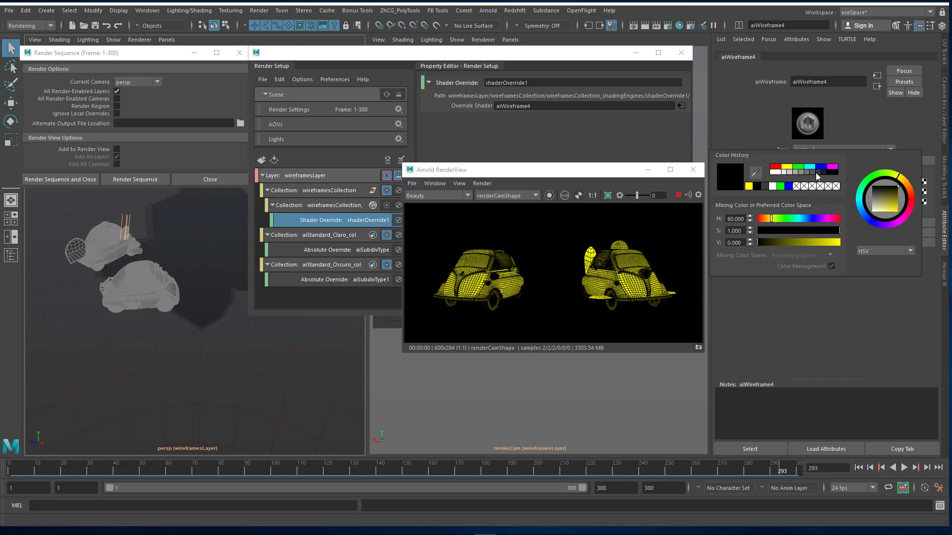
pyautogui.click(776, 166)
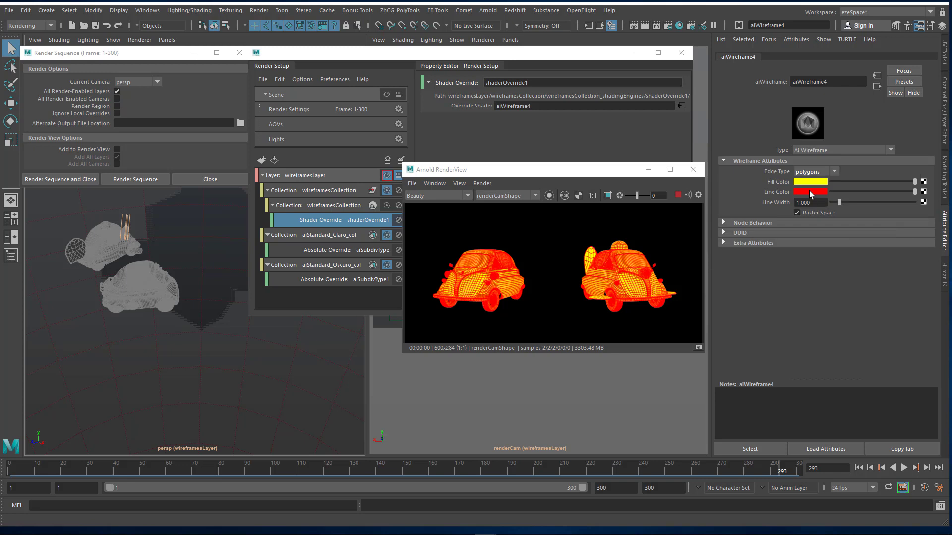
pyautogui.click(813, 193)
pyautogui.click(818, 167)
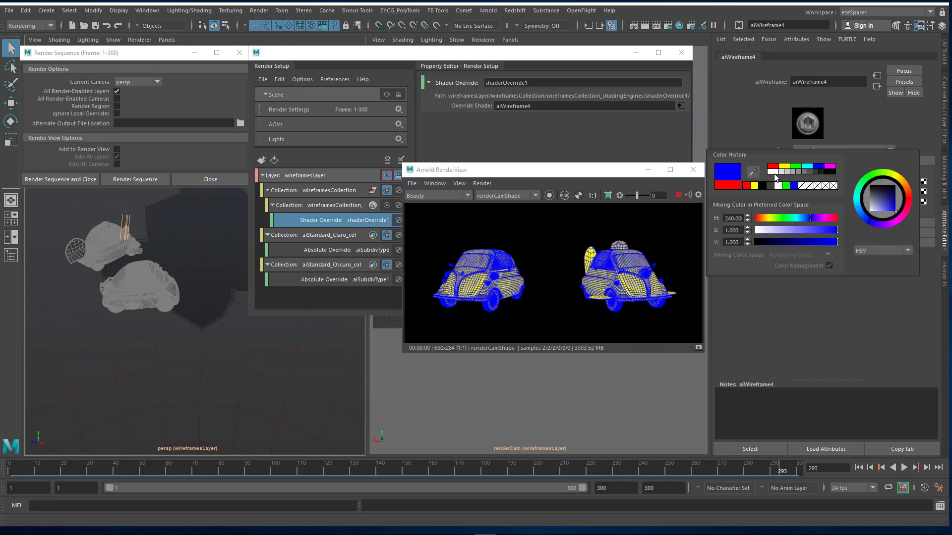
# - Return the wireframe shader to a black line colour and a white fill colour
pyautogui.click(823, 171)
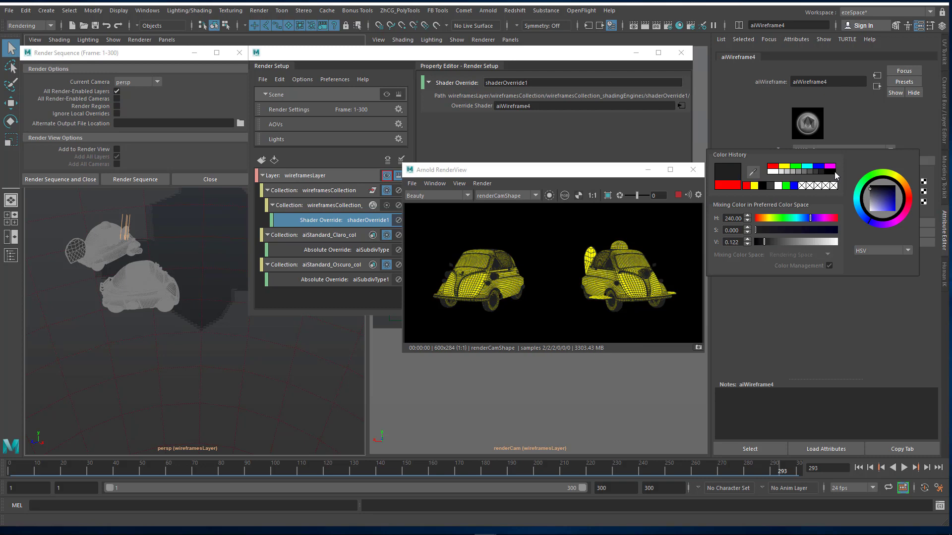
pyautogui.click(834, 171)
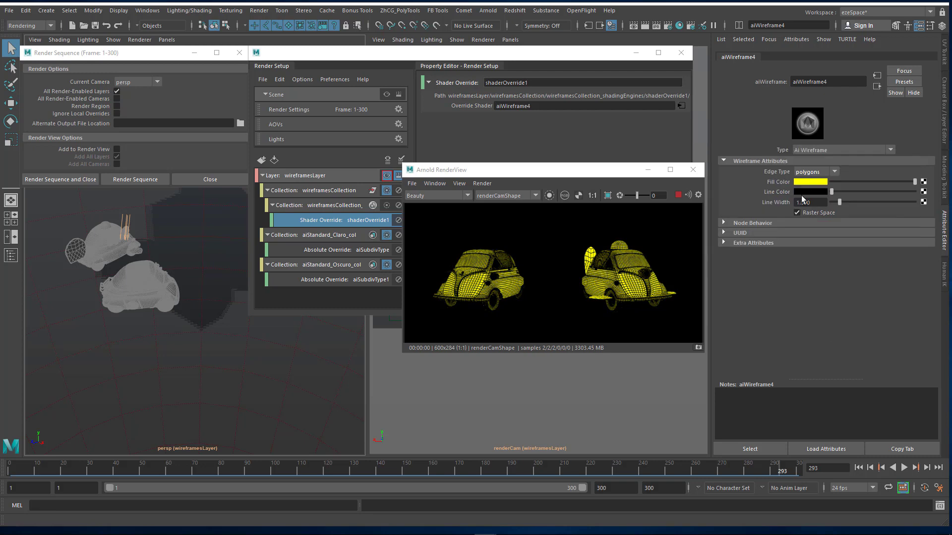
pyautogui.click(809, 181)
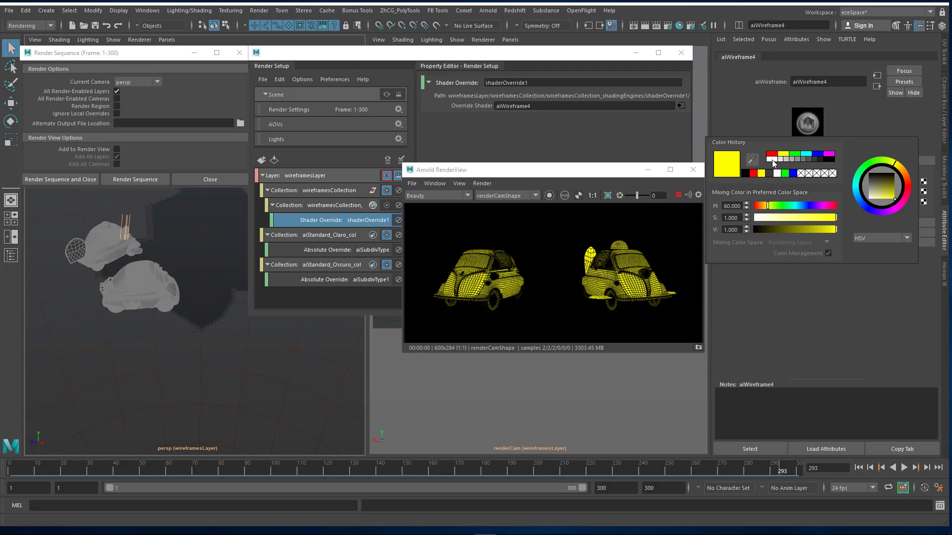
pyautogui.click(772, 159)
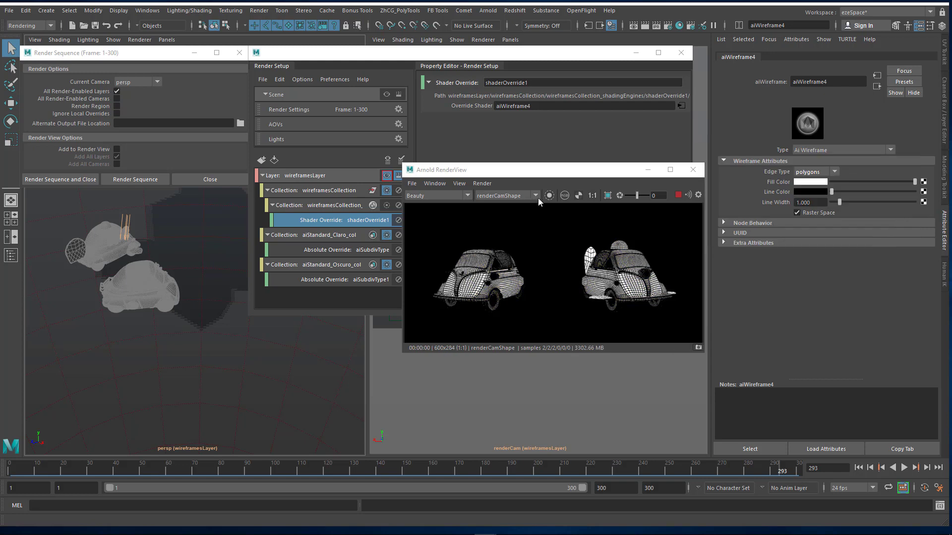
# - Turn off isolate select for wireframesCollection, aiStandard_Claro_col and aiStandard_Oscuro_col, and check the wireframe render
pyautogui.moveTo(499, 173); pyautogui.dragTo(610, 159)
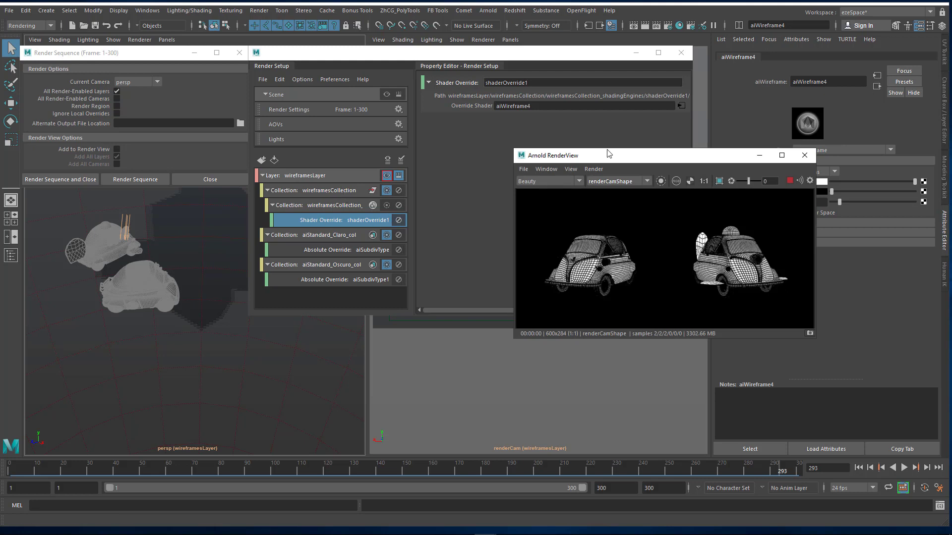
pyautogui.moveTo(567, 163); pyautogui.dragTo(623, 143)
pyautogui.click(388, 207)
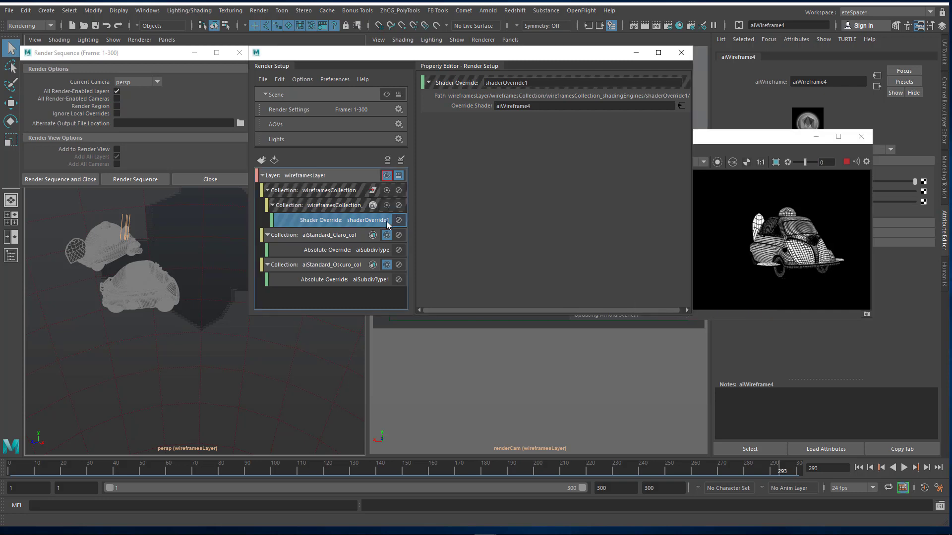
pyautogui.click(387, 191)
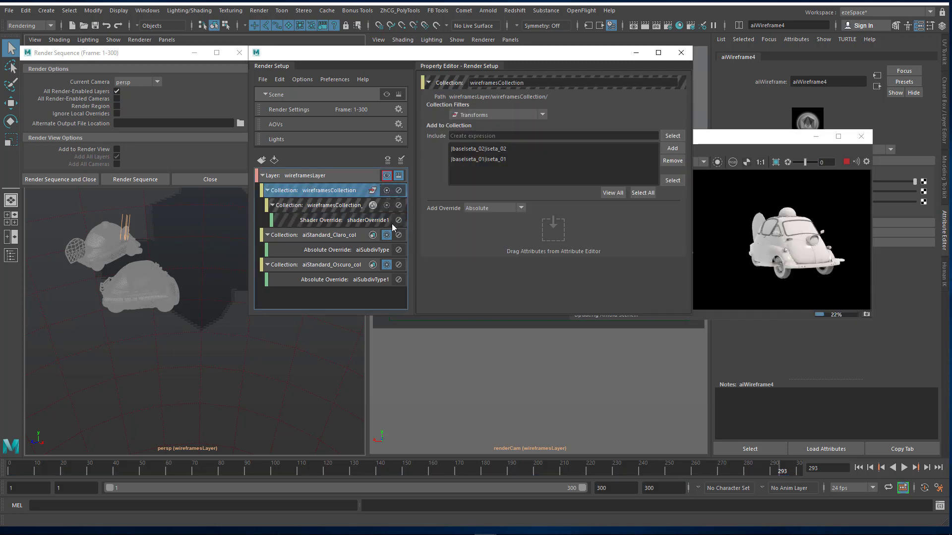
pyautogui.click(386, 265)
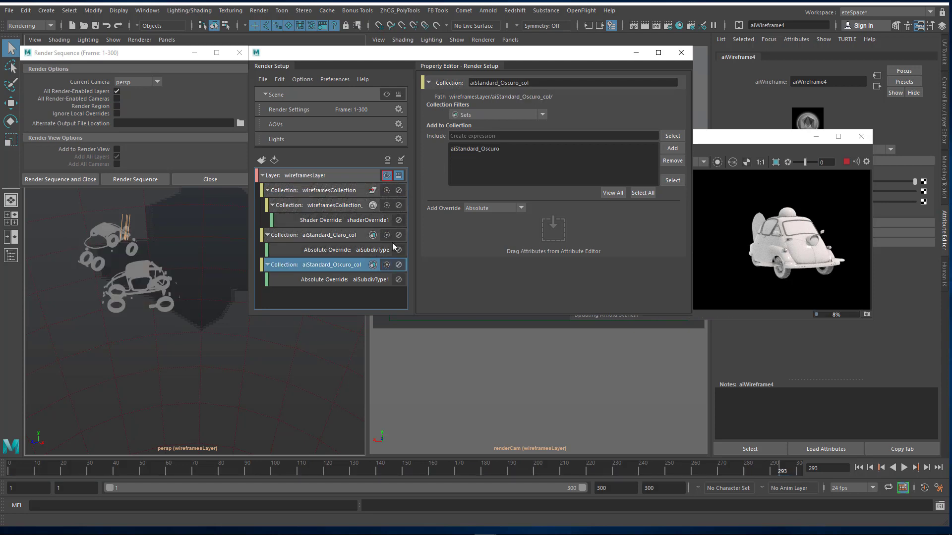
pyautogui.click(749, 143)
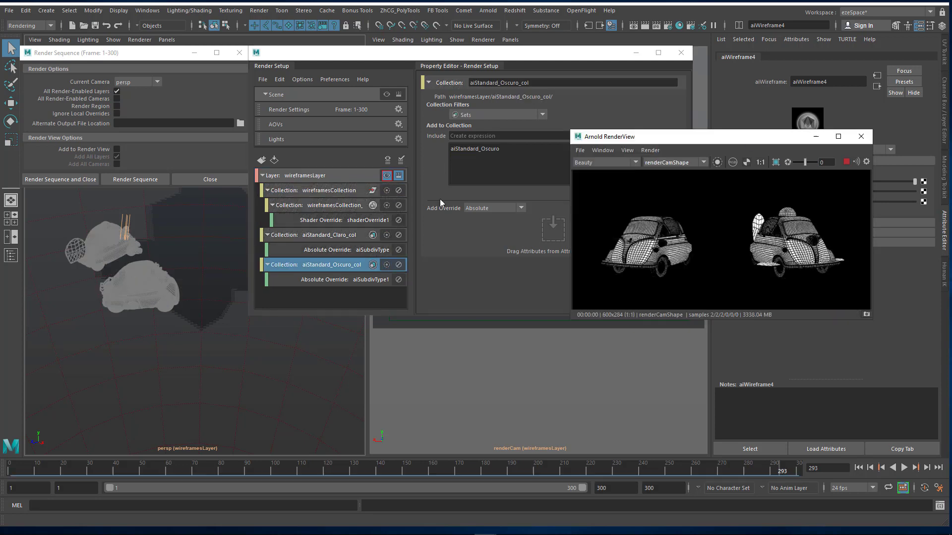
# - Refresh the wireframesLayer render and compare its Beauty and ambientOcclusion passes
pyautogui.click(386, 175)
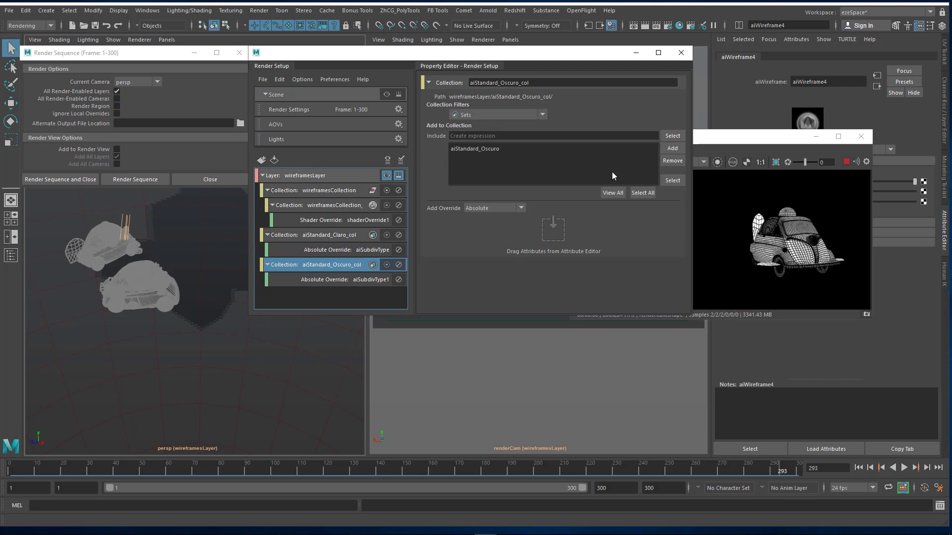
pyautogui.click(712, 136)
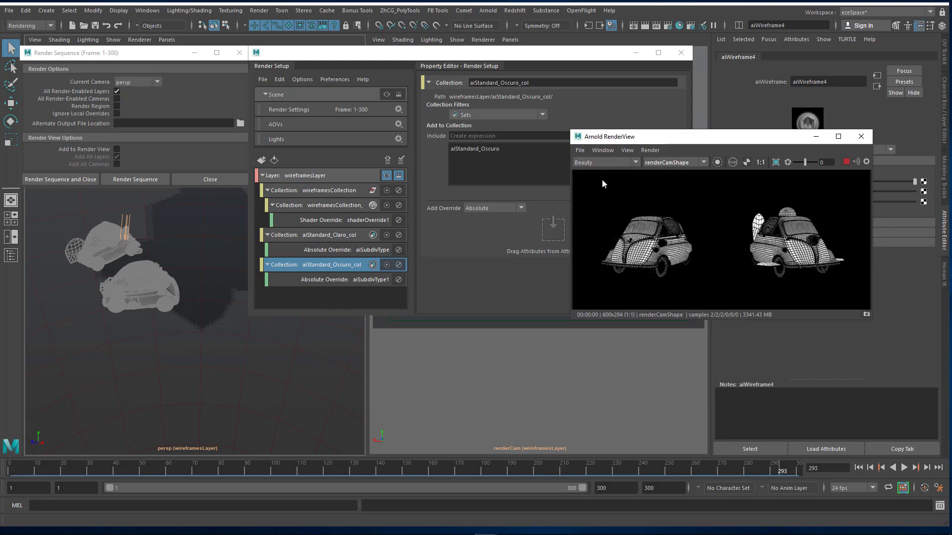
pyautogui.click(604, 162)
pyautogui.click(602, 180)
pyautogui.click(605, 162)
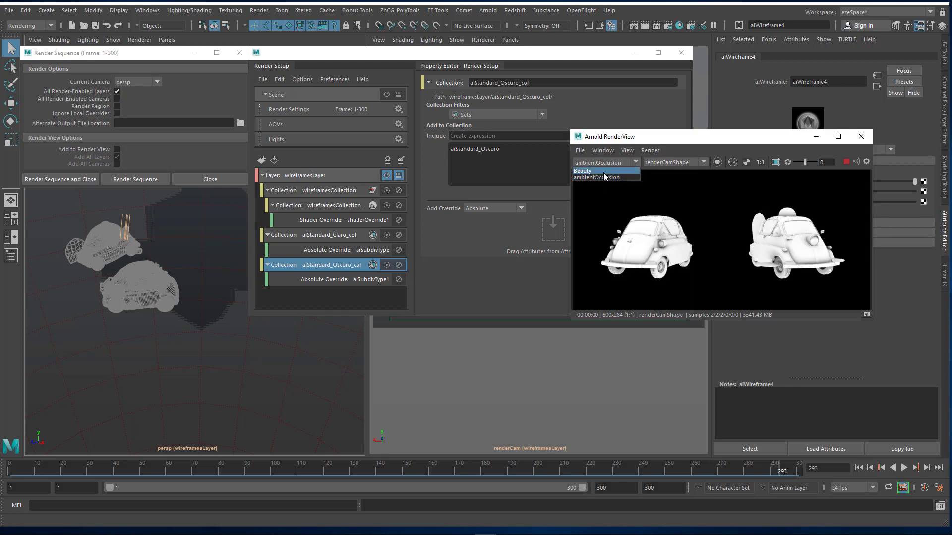
pyautogui.click(603, 172)
pyautogui.click(605, 162)
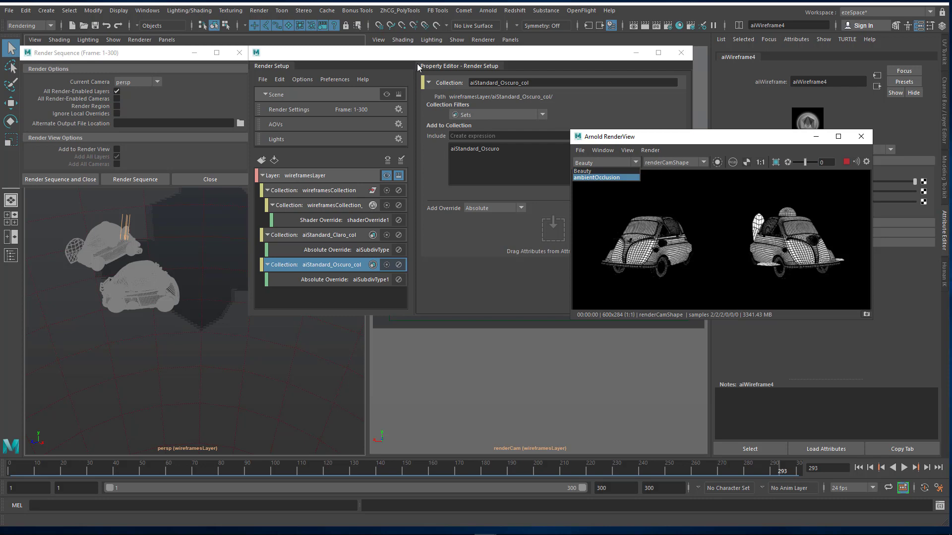
pyautogui.click(613, 180)
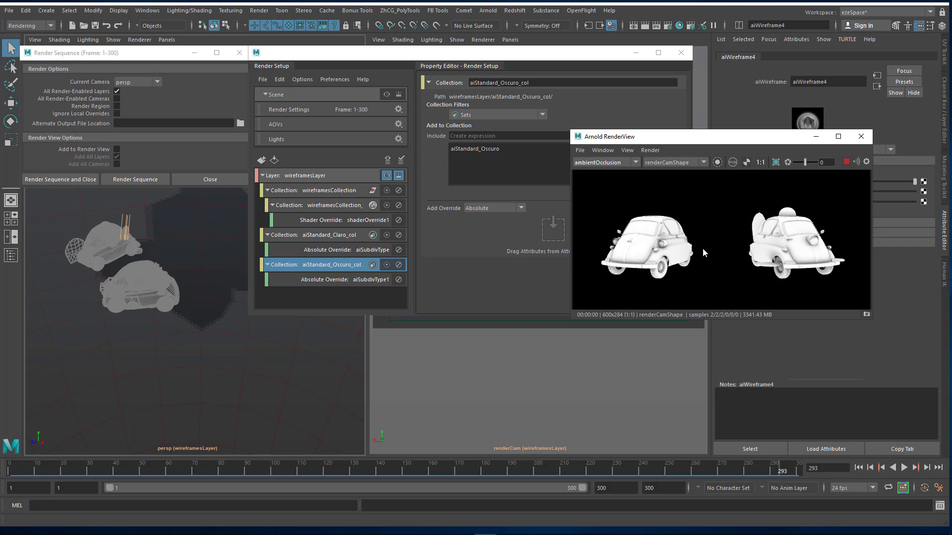
# - Make the master layer visible and check its ambientOcclusion and Beauty passes in the Arnold render
pyautogui.click(314, 174)
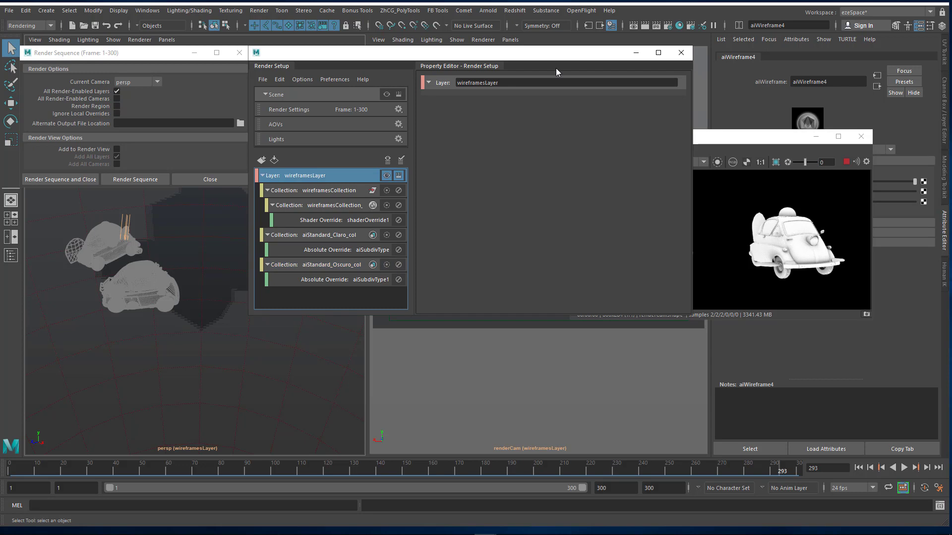
pyautogui.keyDown('alt'); pyautogui.moveTo(163, 316); pyautogui.dragTo(175, 345); pyautogui.keyUp('alt')
pyautogui.keyDown('alt'); pyautogui.moveTo(175, 345); pyautogui.dragTo(209, 380, button='middle'); pyautogui.keyUp('alt')
pyautogui.scroll(5, 259, 378)
pyautogui.keyDown('alt'); pyautogui.moveTo(216, 324); pyautogui.dragTo(171, 337); pyautogui.keyUp('alt')
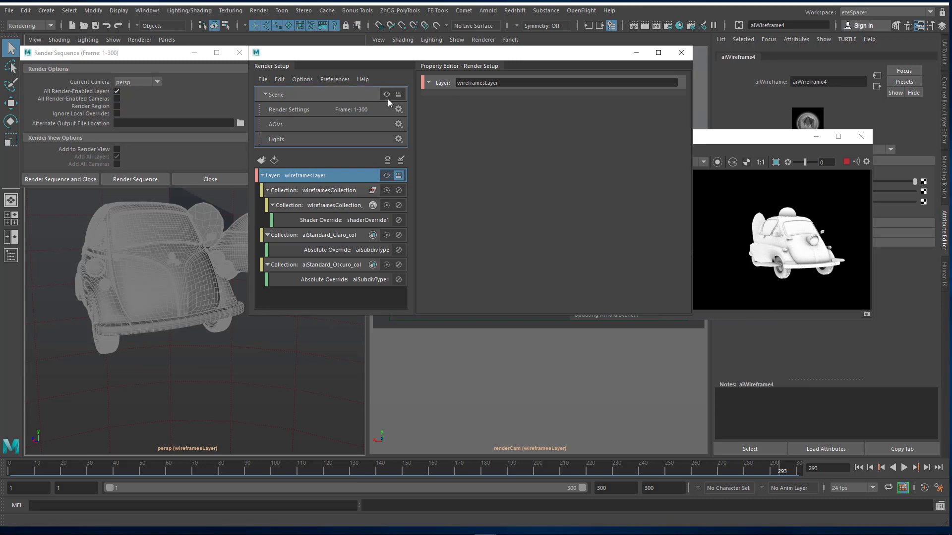
pyautogui.click(387, 94)
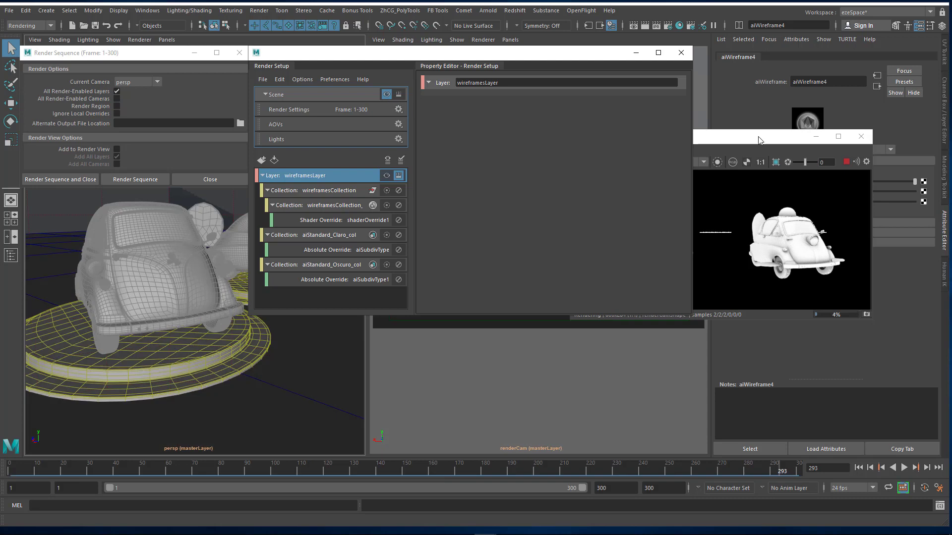
pyautogui.click(758, 139)
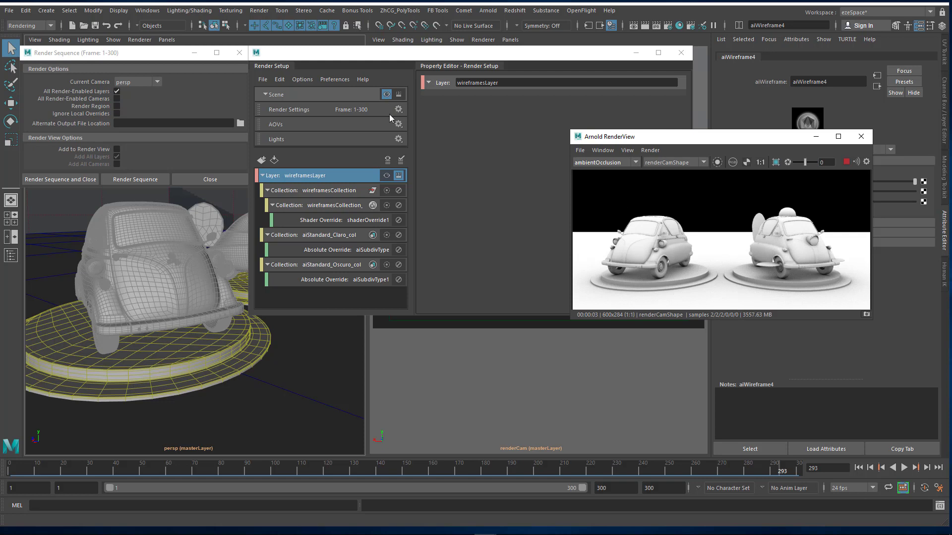
pyautogui.click(598, 164)
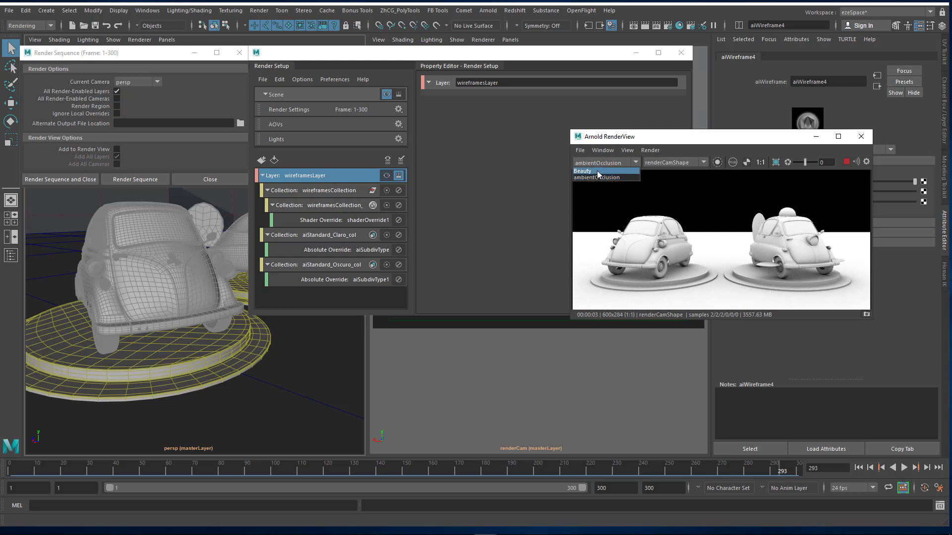
pyautogui.click(598, 171)
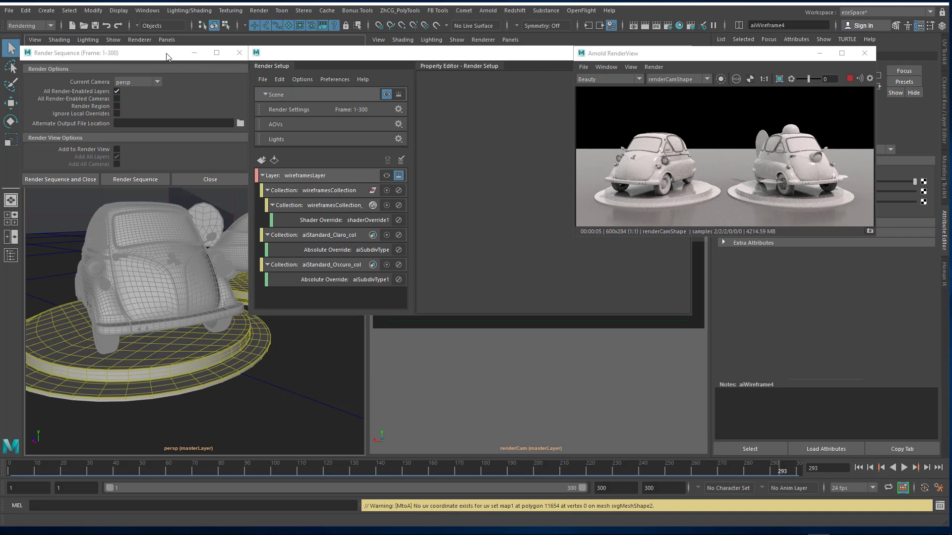
pyautogui.hotkey('alt', 'Tab')
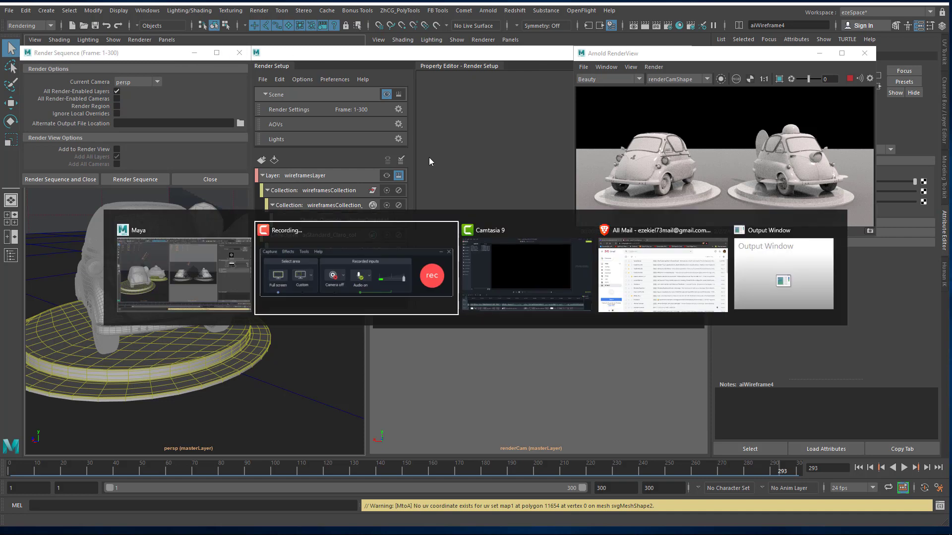
pyautogui.hotkey('alt', 'Tab')
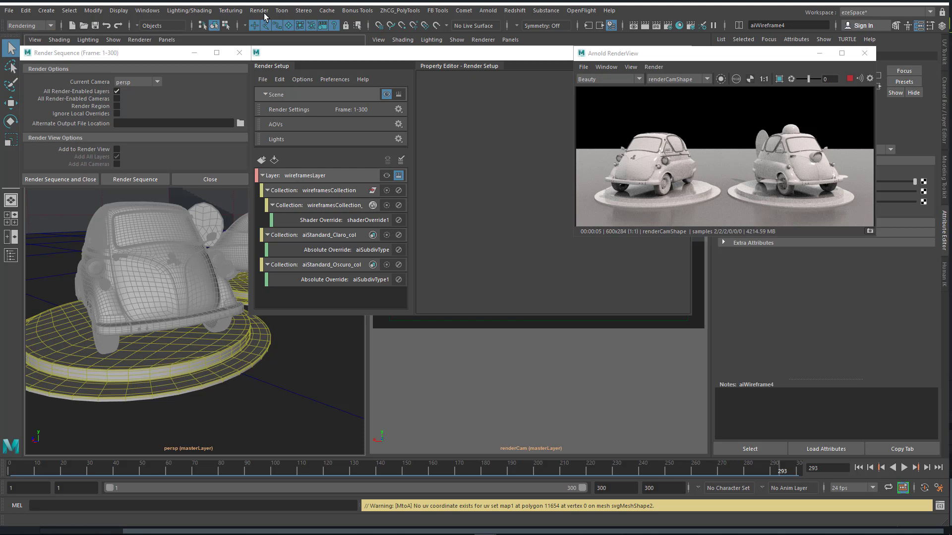
# - Open the Render Sequence options and set the current camera to renderCam
pyautogui.click(262, 11)
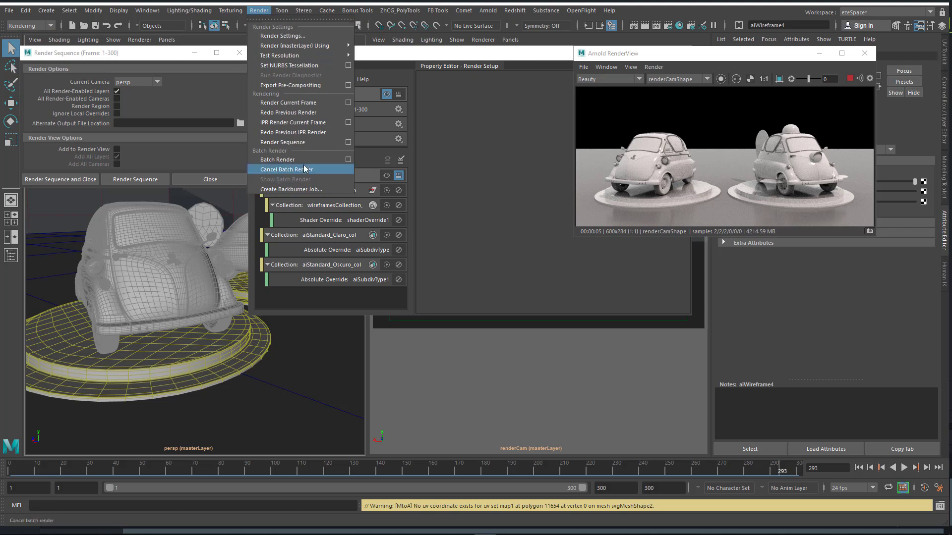
pyautogui.click(350, 142)
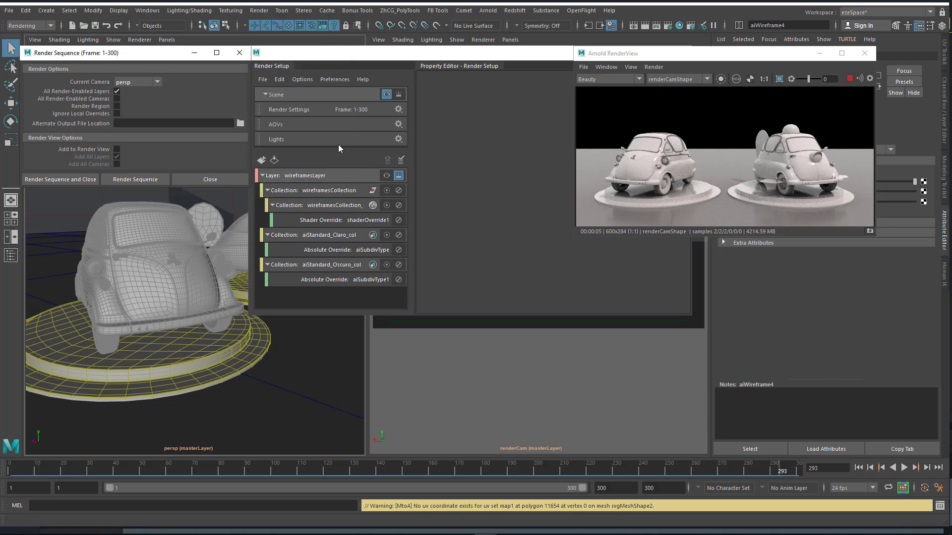
pyautogui.moveTo(142, 58); pyautogui.dragTo(152, 55)
pyautogui.click(147, 78)
pyautogui.click(141, 90)
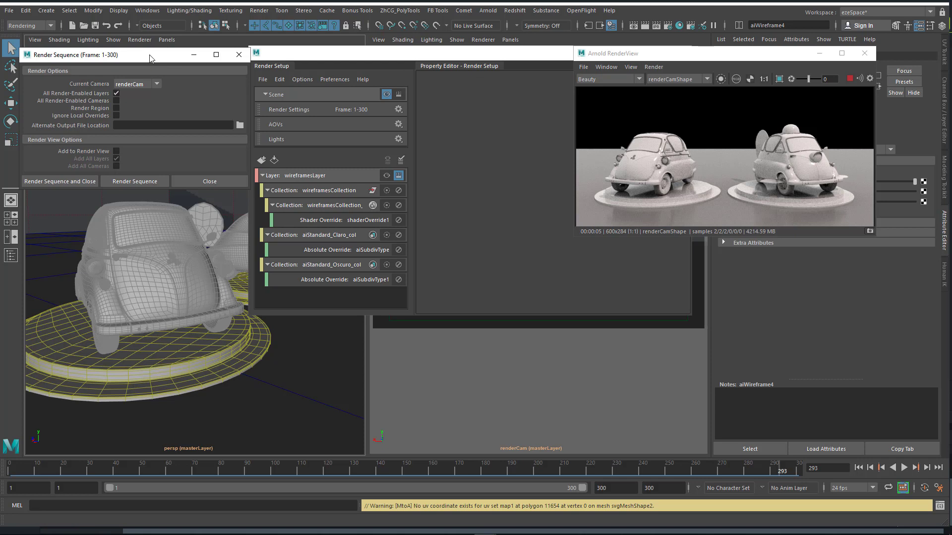
pyautogui.moveTo(151, 59); pyautogui.dragTo(153, 55)
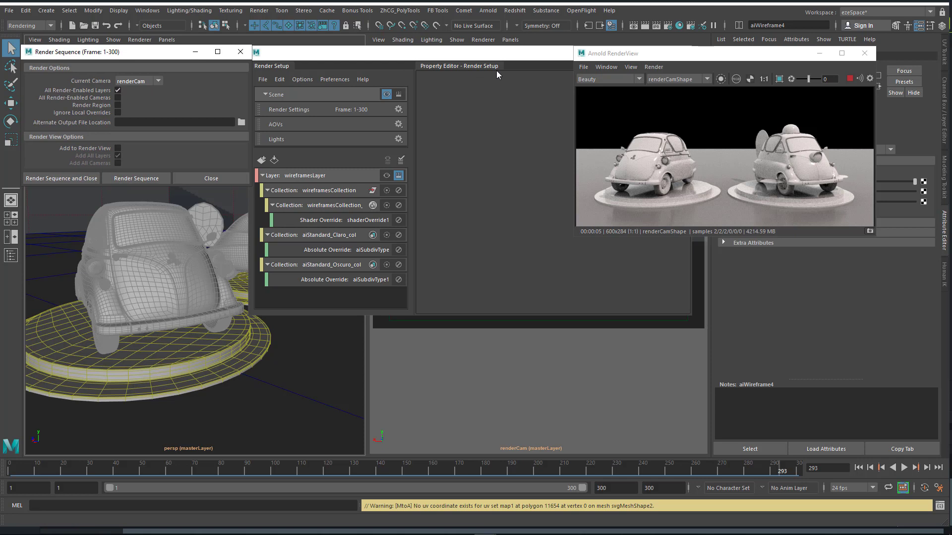
# - Open the master layer's render settings and review the output path, frame range and project-setting command
pyautogui.click(667, 26)
pyautogui.moveTo(139, 58); pyautogui.dragTo(135, 55)
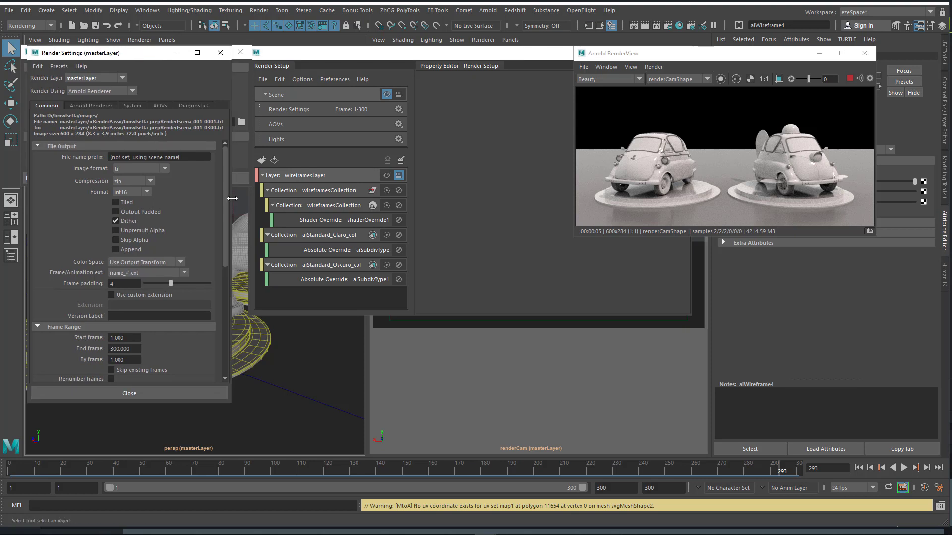
pyautogui.moveTo(232, 199); pyautogui.dragTo(238, 198)
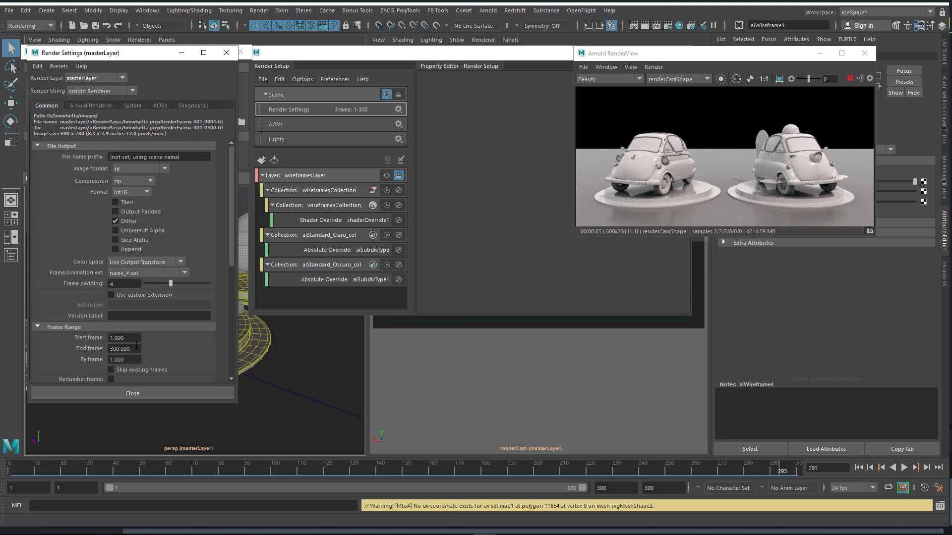
pyautogui.moveTo(125, 338); pyautogui.dragTo(113, 339)
pyautogui.press('Tab')
pyautogui.click(12, 13)
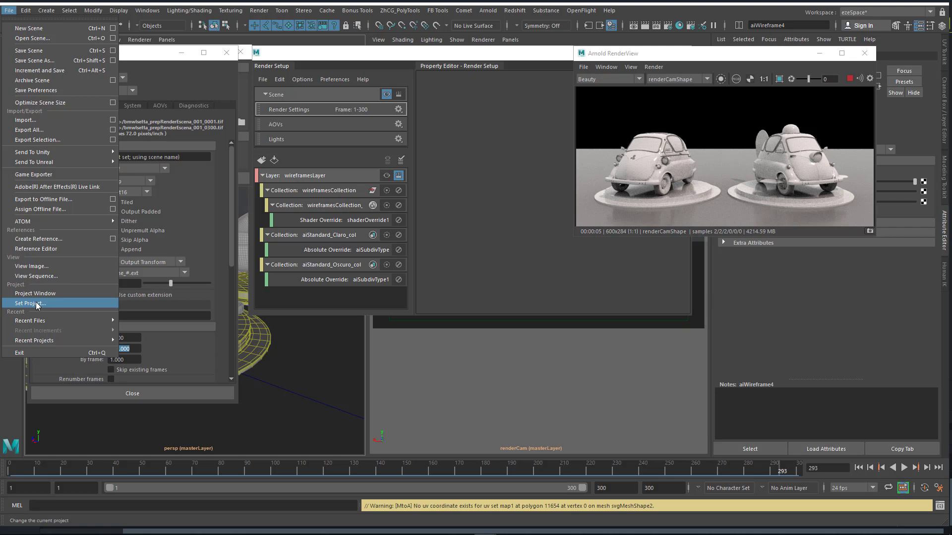
pyautogui.click(138, 58)
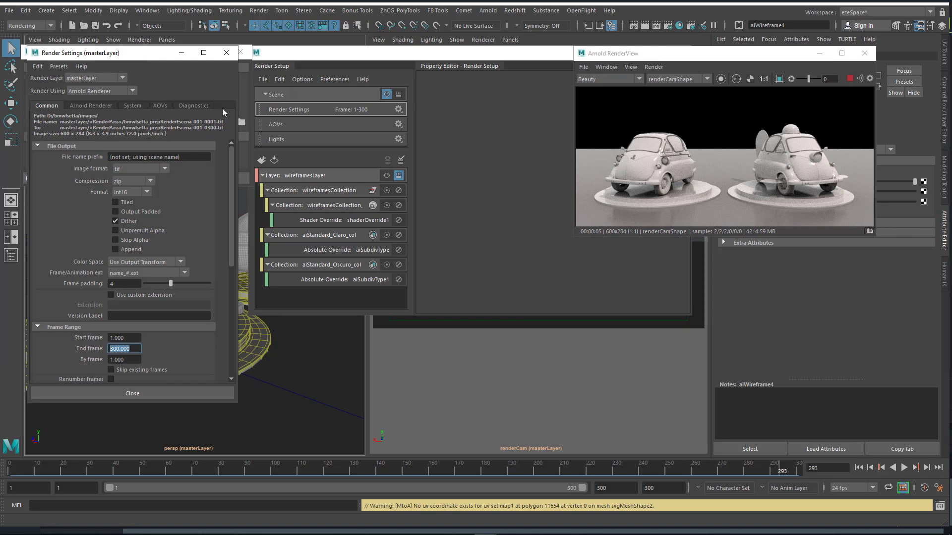
# - Stop the live Arnold preview and close the Render Sequence options, keeping the render settings open
pyautogui.click(850, 79)
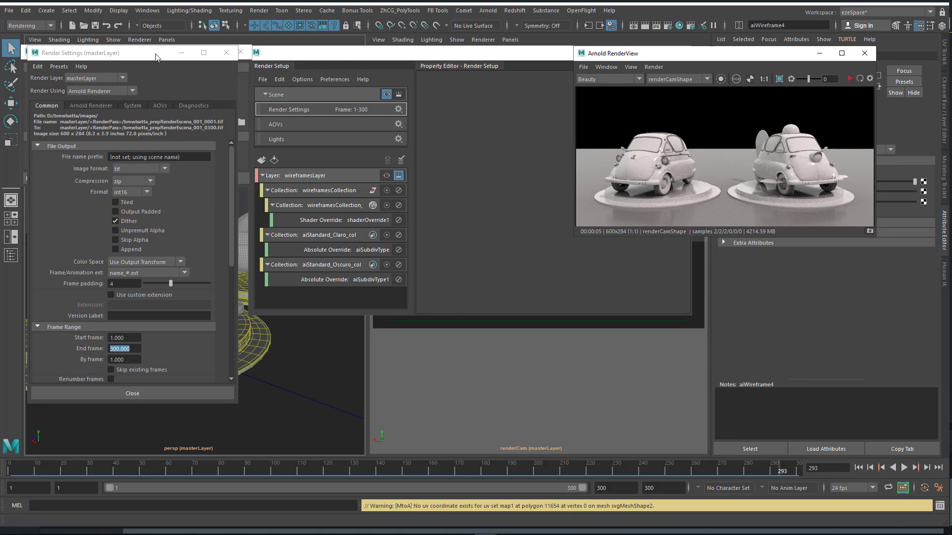
pyautogui.moveTo(156, 54); pyautogui.dragTo(157, 103)
pyautogui.click(127, 52)
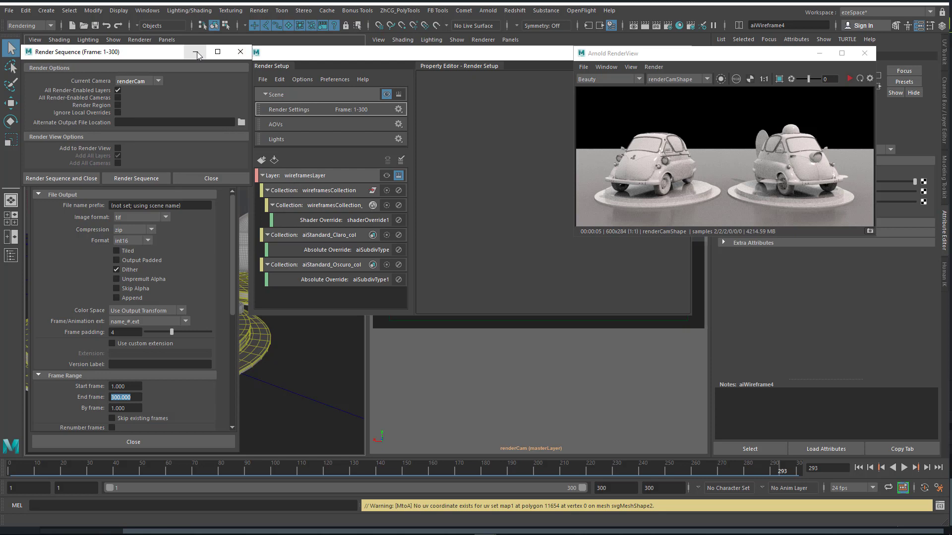
pyautogui.click(240, 52)
pyautogui.moveTo(151, 102); pyautogui.dragTo(147, 52)
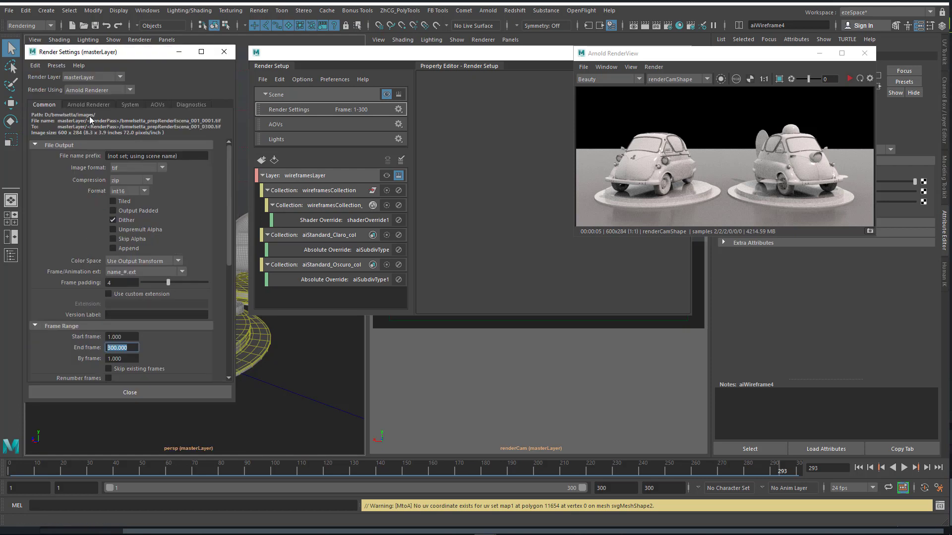
# - Switch to File Explorer and browse to the images folder of the bmwIsetta project on drive D
pyautogui.click(153, 10)
pyautogui.click(167, 172)
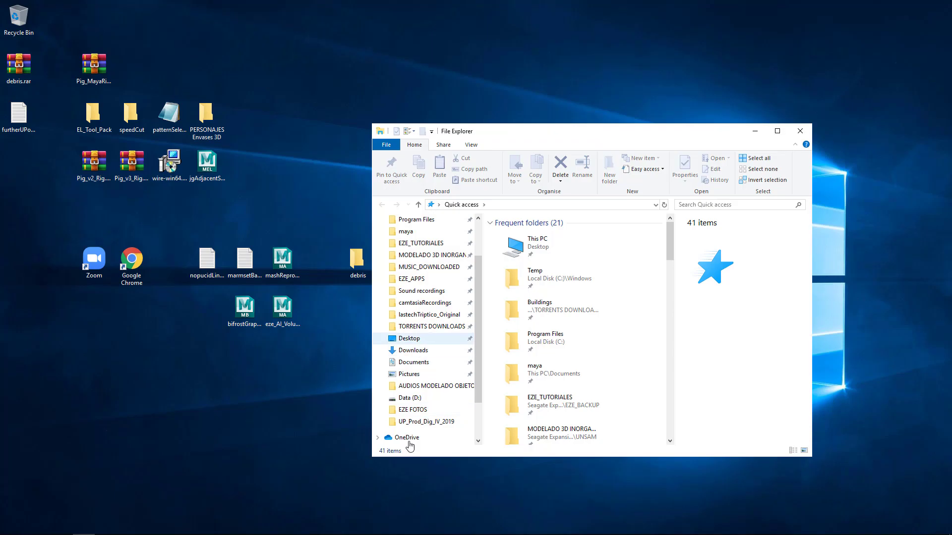
pyautogui.scroll(-2, 416, 342)
pyautogui.click(410, 349)
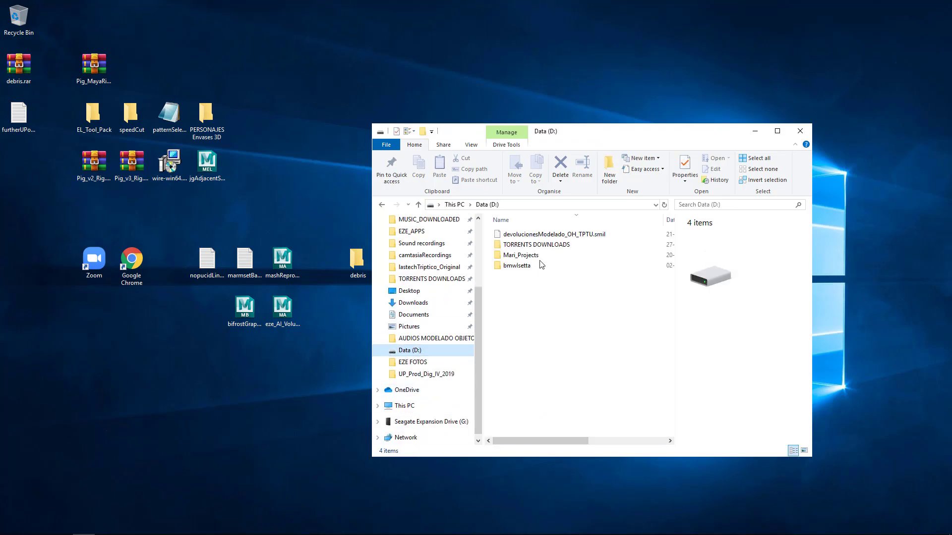
pyautogui.click(519, 266)
pyautogui.doubleClick(520, 266)
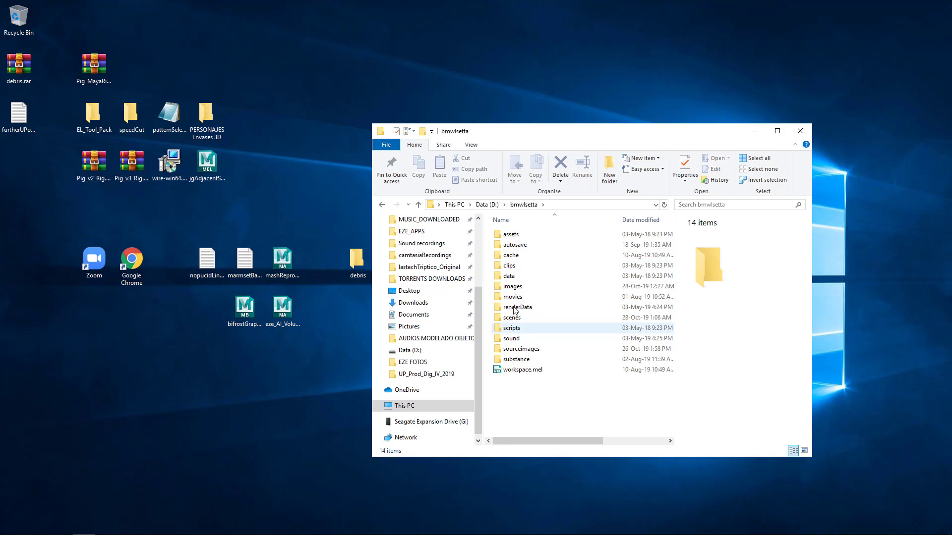
pyautogui.click(514, 288)
pyautogui.doubleClick(514, 289)
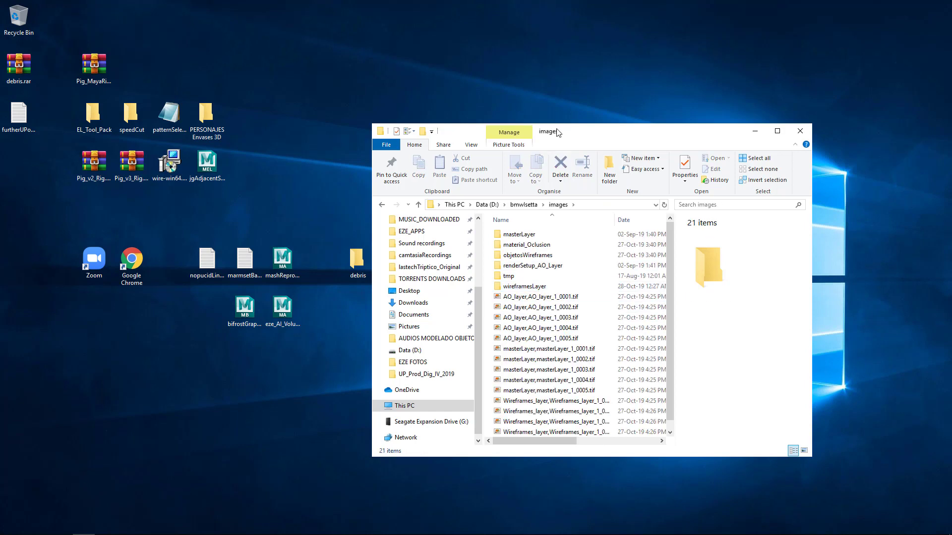
pyautogui.moveTo(558, 130); pyautogui.dragTo(337, 43)
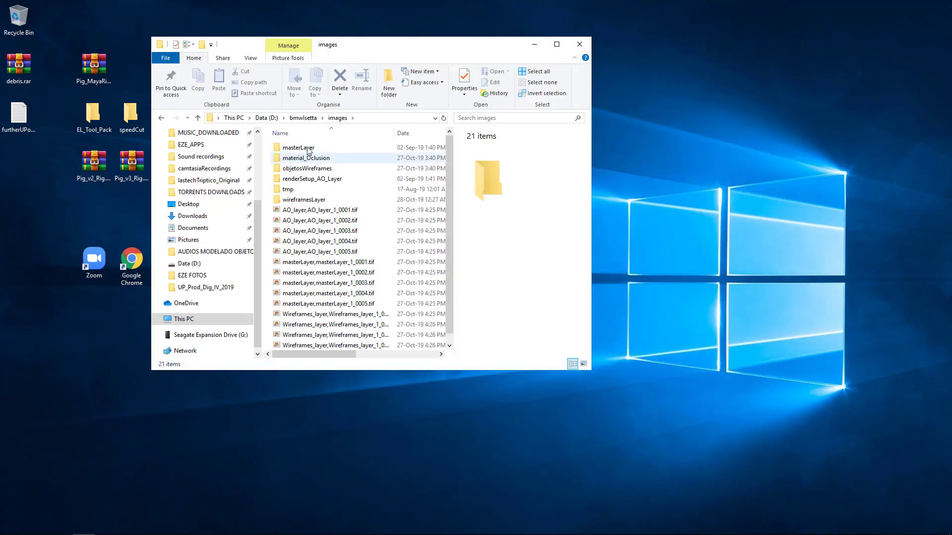
# - Browse to the masterLayer beauty folder and check that its rendered frames run through to frame 0300
pyautogui.doubleClick(302, 148)
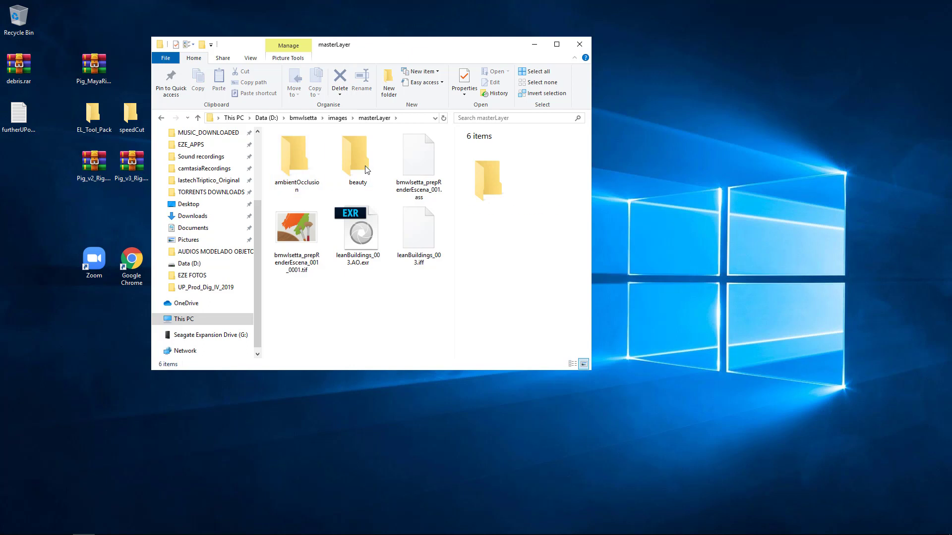
pyautogui.doubleClick(366, 167)
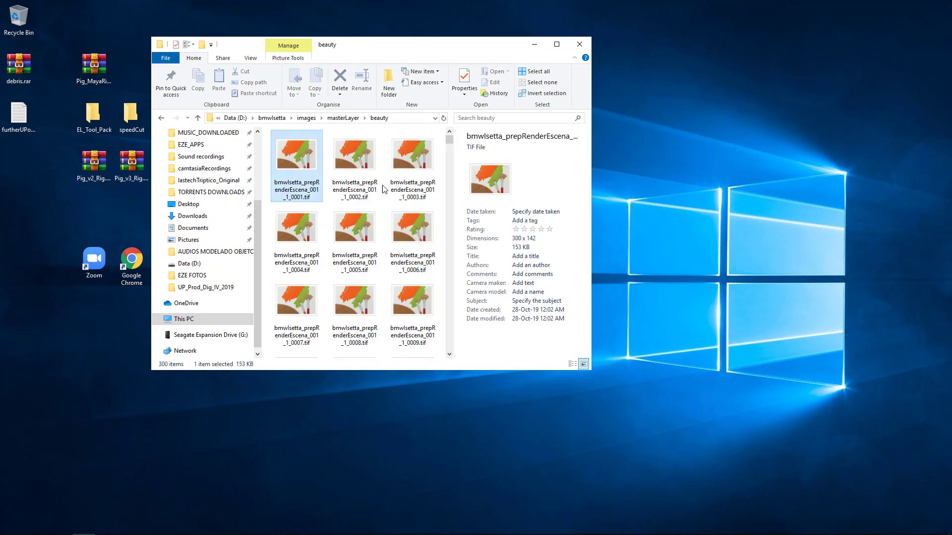
pyautogui.scroll(-15, 430, 335)
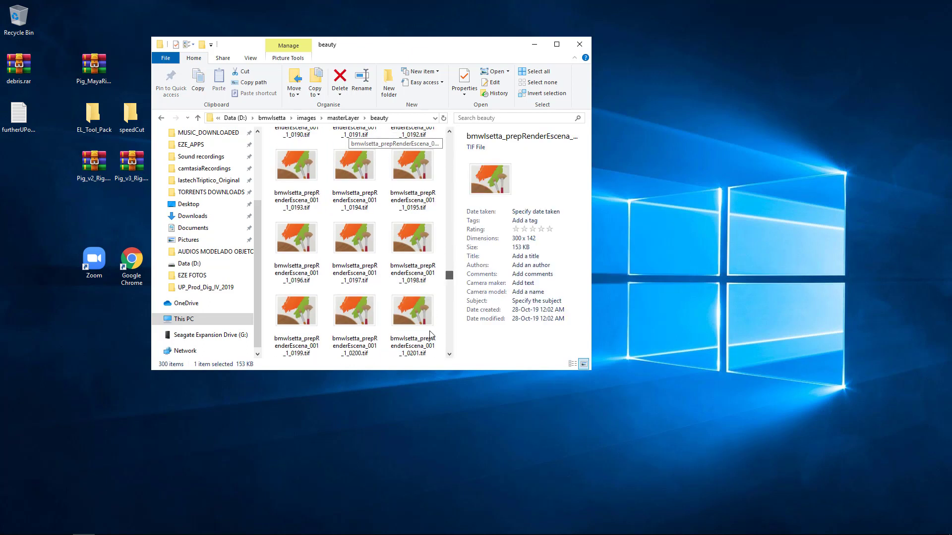
pyautogui.scroll(-10, 430, 335)
pyautogui.click(419, 320)
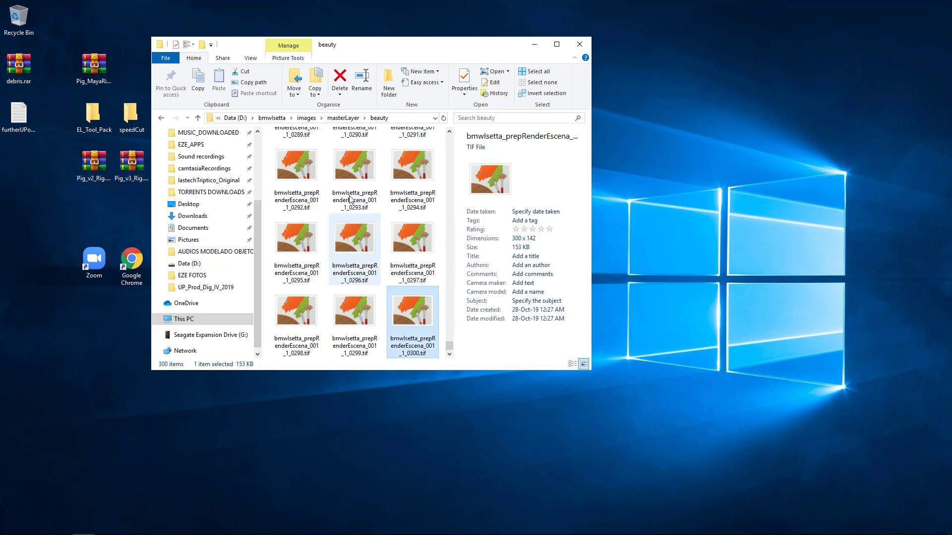
pyautogui.scroll(10, 411, 271)
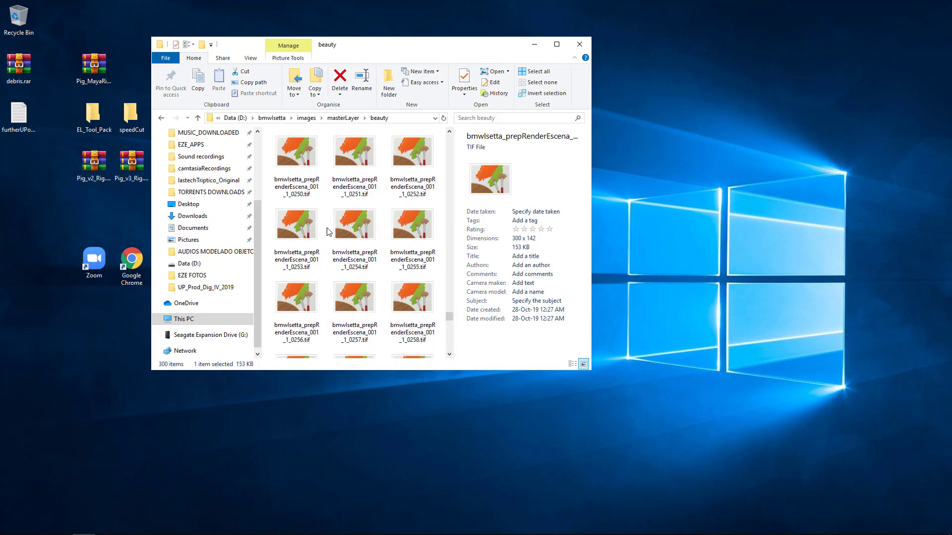
# - Preview beauty frame 0176 in Windows Photo Viewer and step forward through the turntable to frame 0199
pyautogui.rightClick(334, 221)
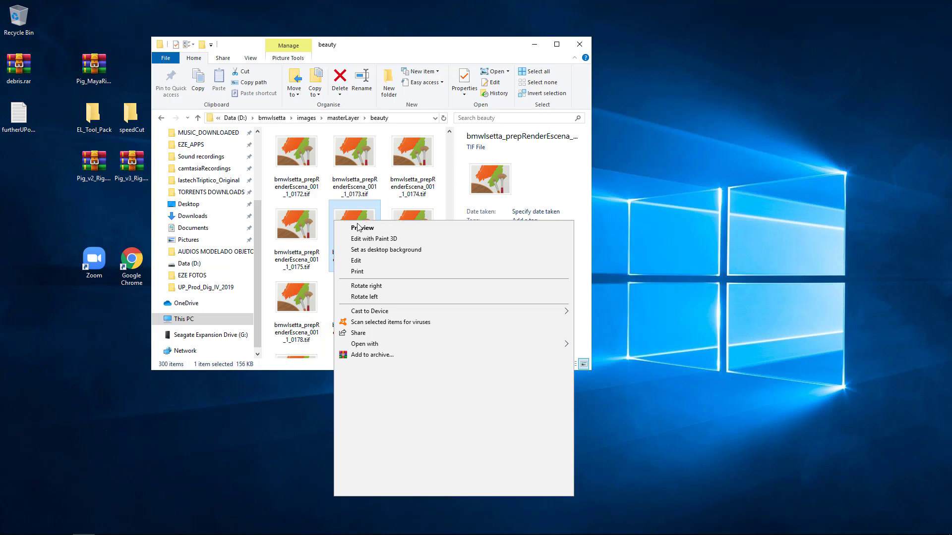
pyautogui.click(357, 226)
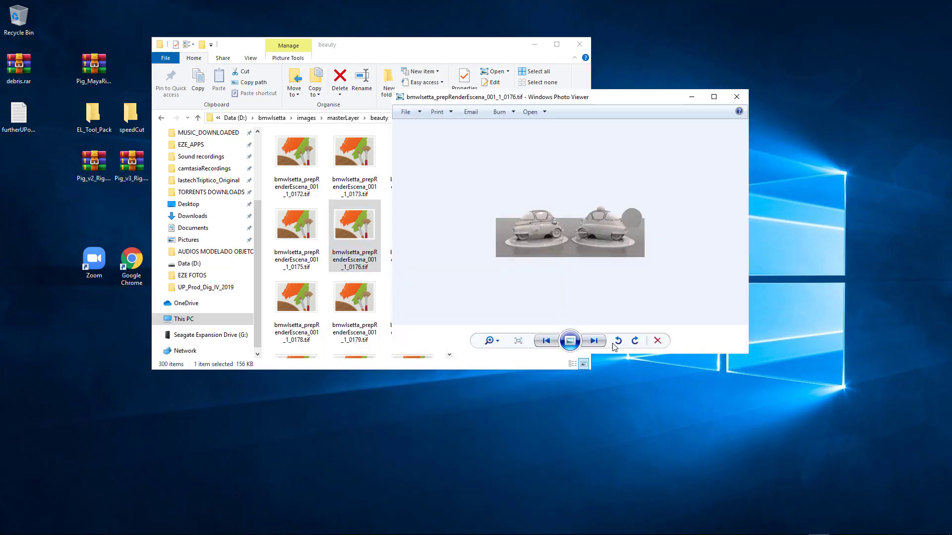
pyautogui.click(593, 341)
pyautogui.click(593, 342)
pyautogui.click(593, 342)
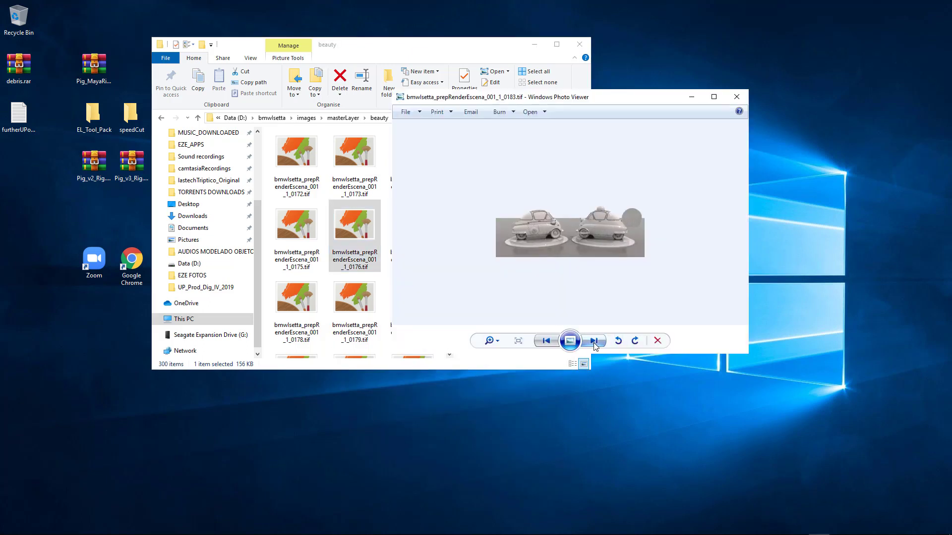
pyautogui.click(593, 342)
pyautogui.click(593, 342)
pyautogui.click(593, 342)
pyautogui.click(593, 342)
pyautogui.click(593, 342)
pyautogui.click(593, 342)
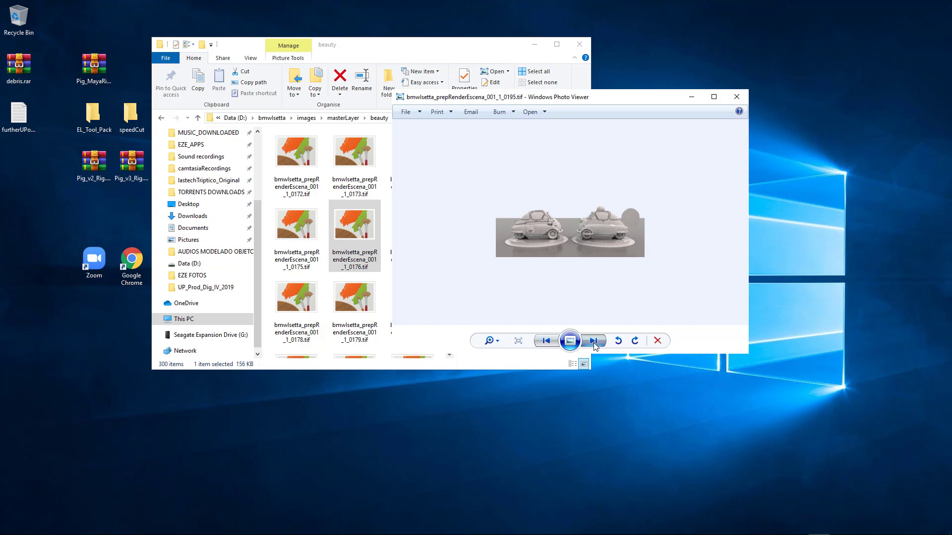
pyautogui.click(593, 342)
pyautogui.click(593, 342)
# - Enlarge beauty frame 0199 for inspection, and continue forward through the sequence to frame 0228
pyautogui.click(497, 342)
pyautogui.click(497, 344)
pyautogui.click(497, 342)
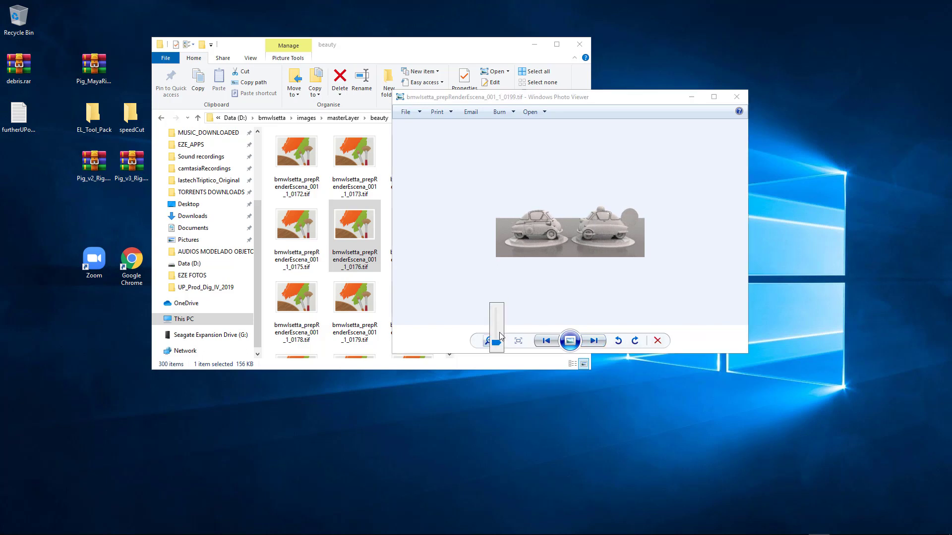
pyautogui.moveTo(497, 344); pyautogui.dragTo(497, 329)
pyautogui.click(595, 341)
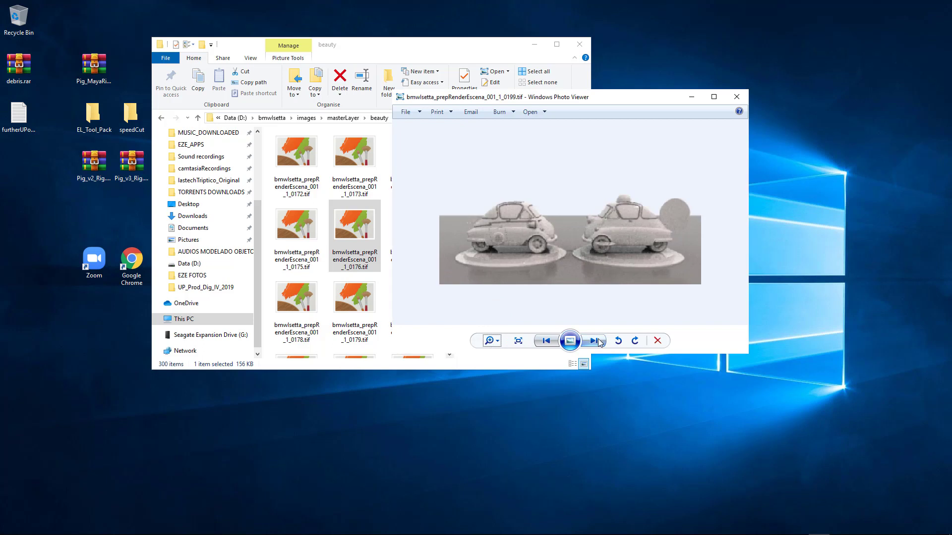
pyautogui.click(598, 341)
pyautogui.click(598, 341)
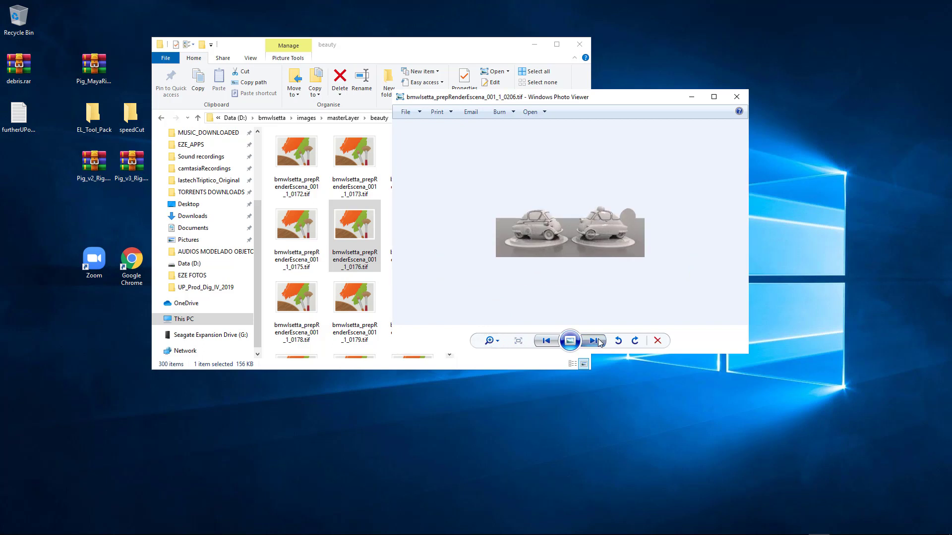
pyautogui.click(600, 342)
pyautogui.click(600, 342)
pyautogui.click(600, 342)
pyautogui.click(600, 342)
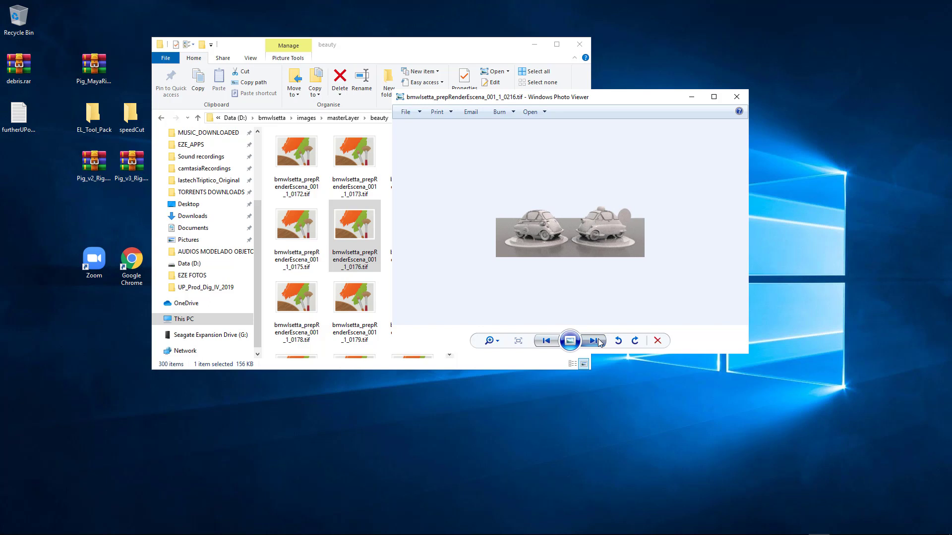
pyautogui.click(599, 342)
pyautogui.click(600, 342)
pyautogui.click(600, 342)
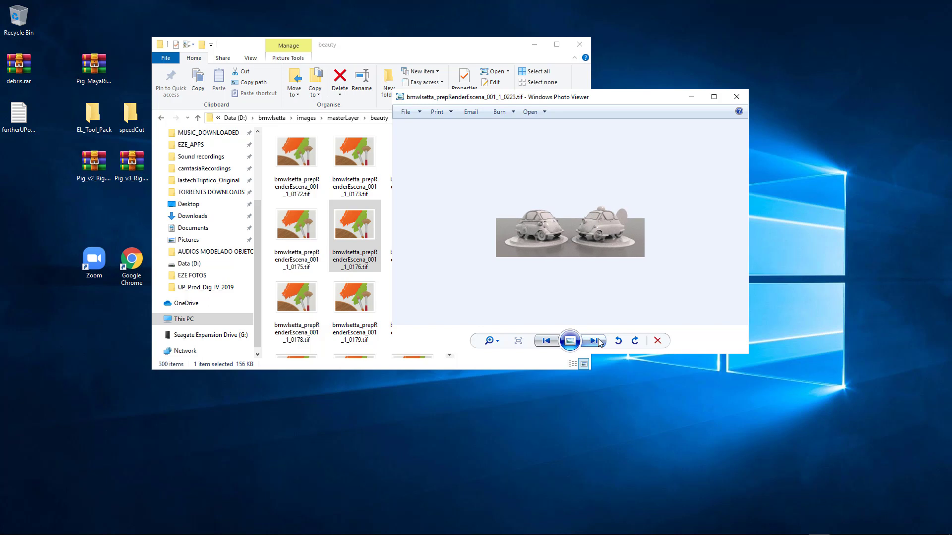
pyautogui.click(600, 342)
pyautogui.click(600, 342)
pyautogui.click(600, 342)
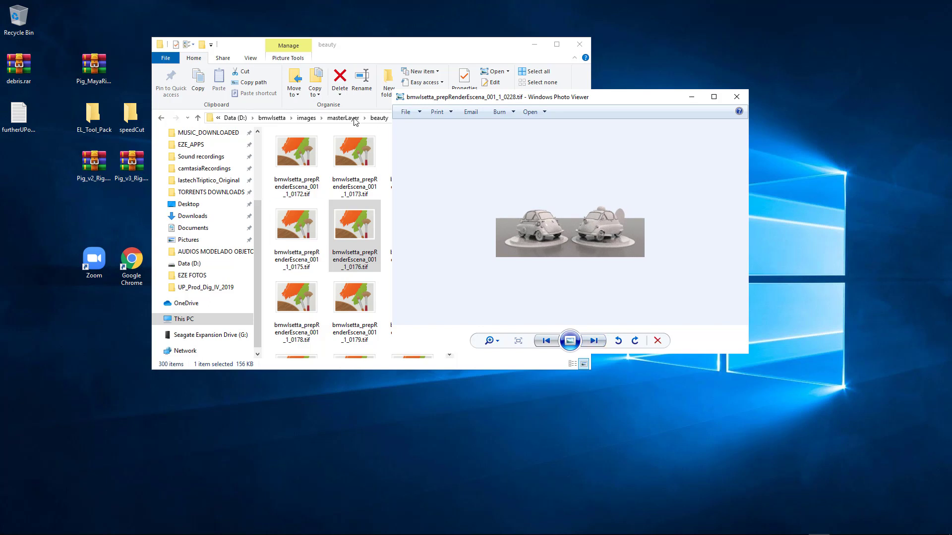
# - Browse to masterLayer's ambientOcclusion folder and preview frame 0001 at a larger size
pyautogui.click(378, 121)
pyautogui.click(346, 118)
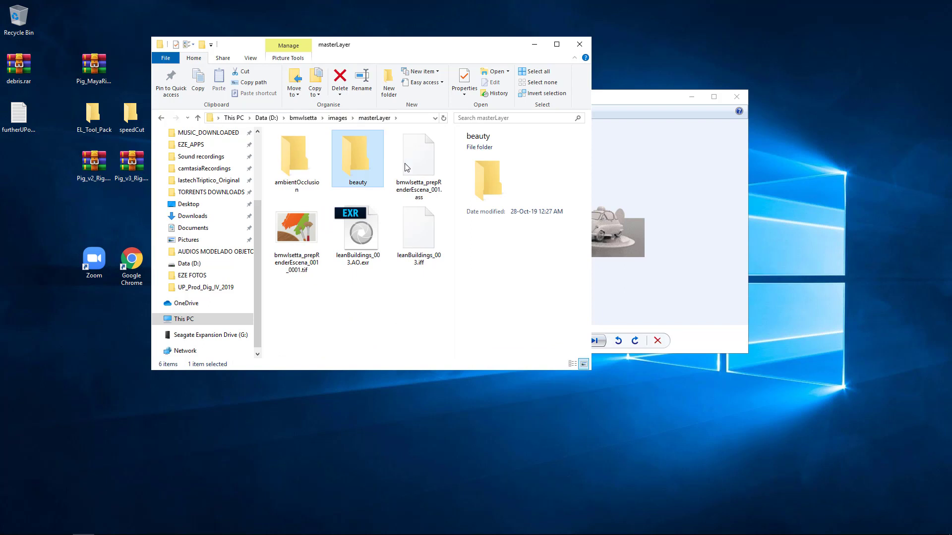
pyautogui.doubleClick(296, 160)
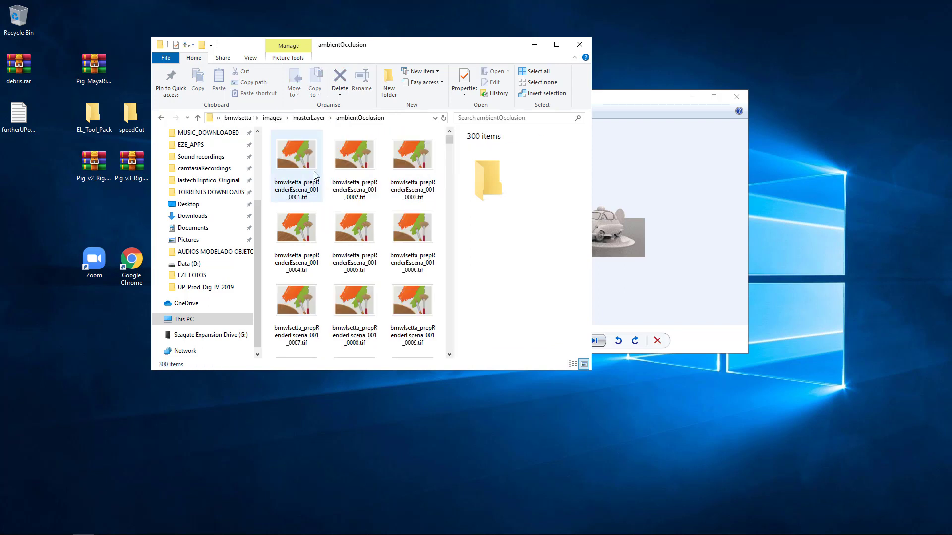
pyautogui.rightClick(305, 164)
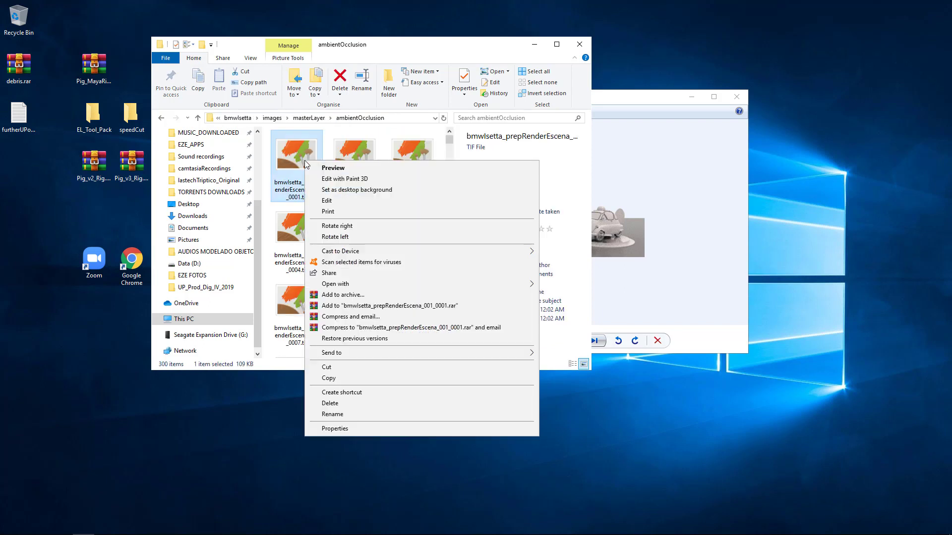
pyautogui.click(342, 170)
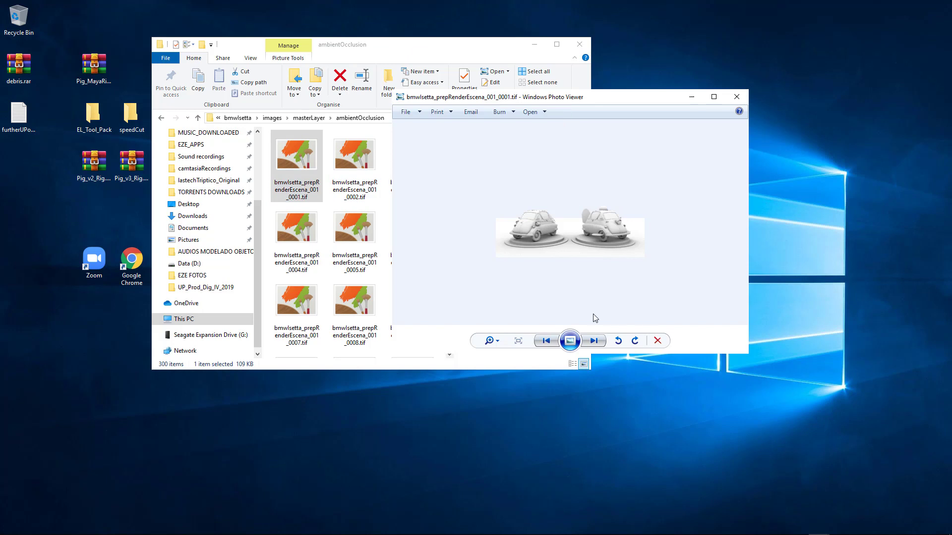
pyautogui.click(498, 342)
pyautogui.moveTo(497, 331)
pyautogui.mouseDown()
pyautogui.moveTo(495, 308)
pyautogui.moveTo(495, 317)
pyautogui.mouseUp()
# - Step forward through the ambient occlusion frames to frame 0030, examining the turntable rotation
pyautogui.click(594, 340)
pyautogui.click(594, 341)
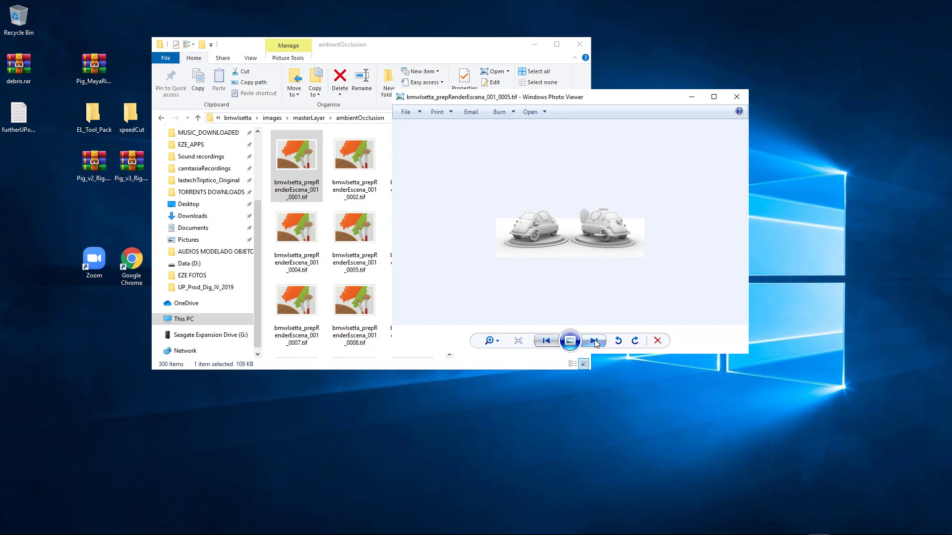
pyautogui.click(594, 340)
pyautogui.click(594, 340)
pyautogui.click(594, 341)
pyautogui.click(593, 341)
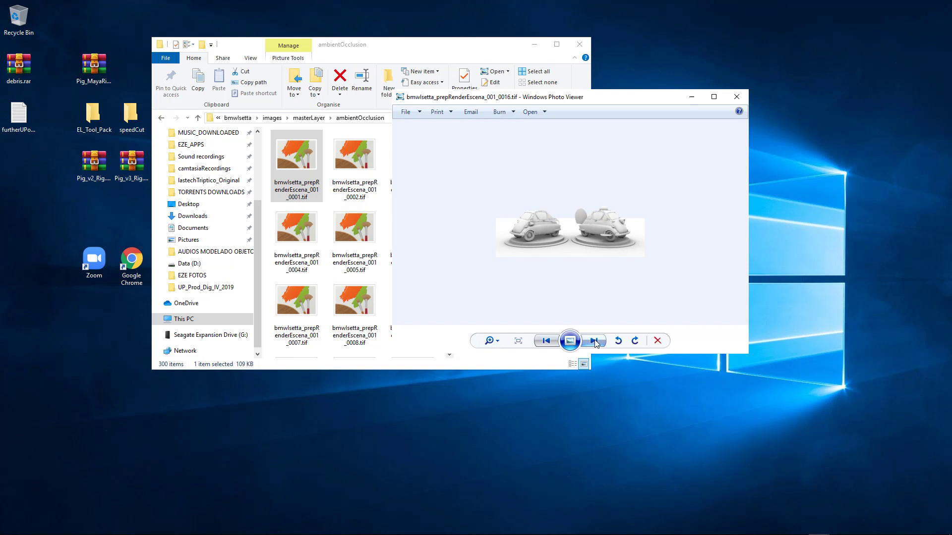
pyautogui.click(594, 340)
pyautogui.click(593, 340)
pyautogui.click(594, 340)
pyautogui.click(594, 340)
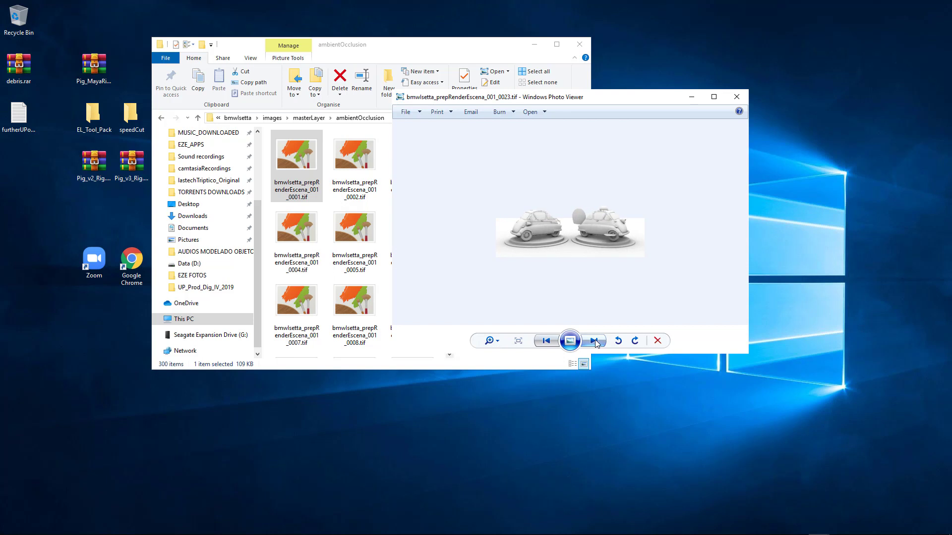
pyautogui.click(594, 340)
pyautogui.click(594, 341)
pyautogui.click(594, 340)
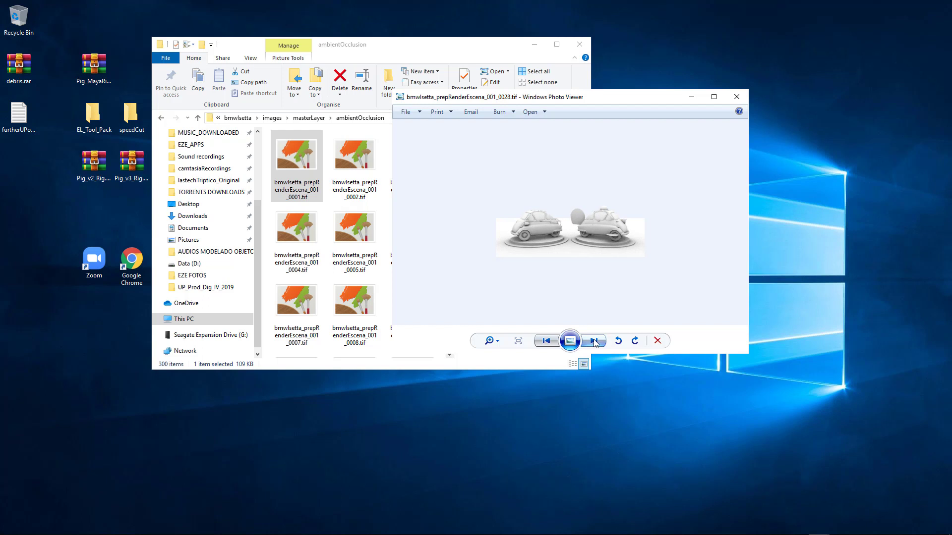
pyautogui.click(594, 340)
pyautogui.click(594, 341)
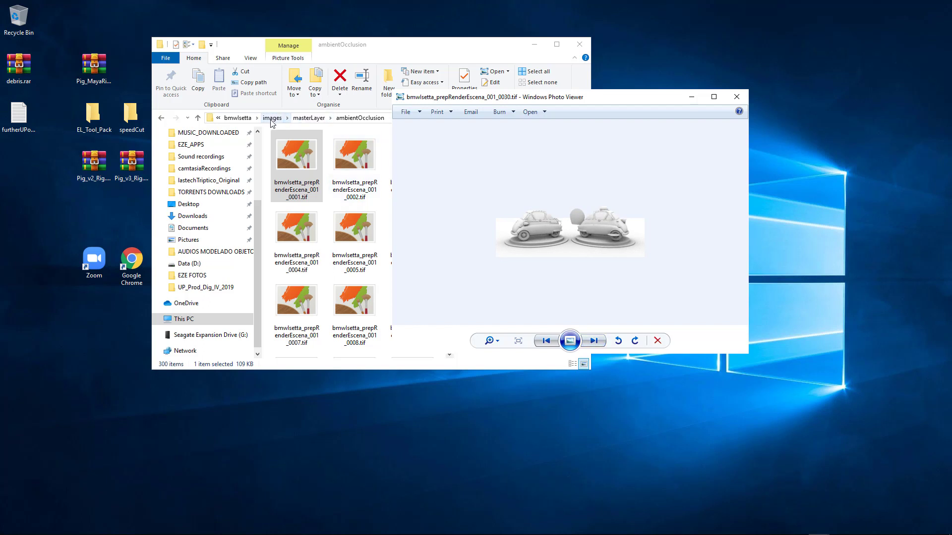
# - Browse to the beauty folder inside wireframesLayer in the images directory and preview frame 0001
pyautogui.click(271, 119)
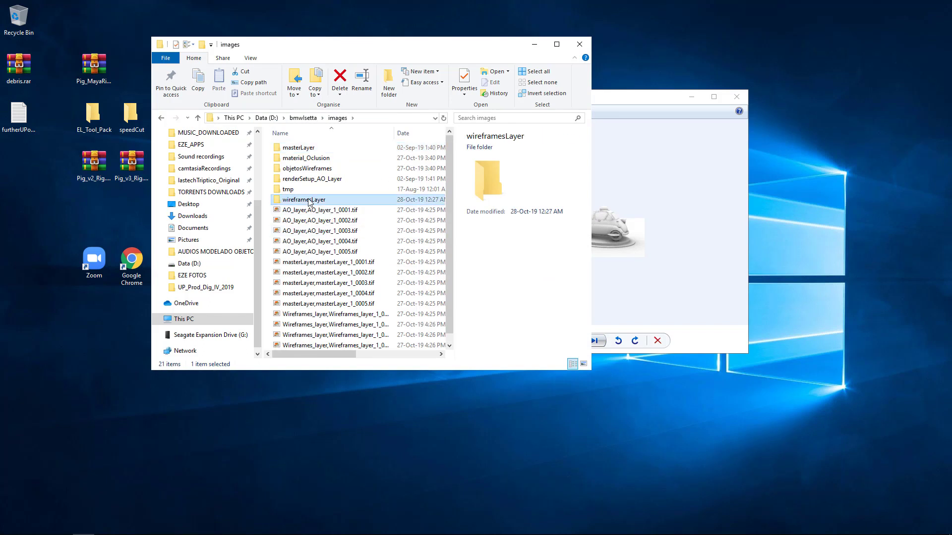
pyautogui.doubleClick(308, 200)
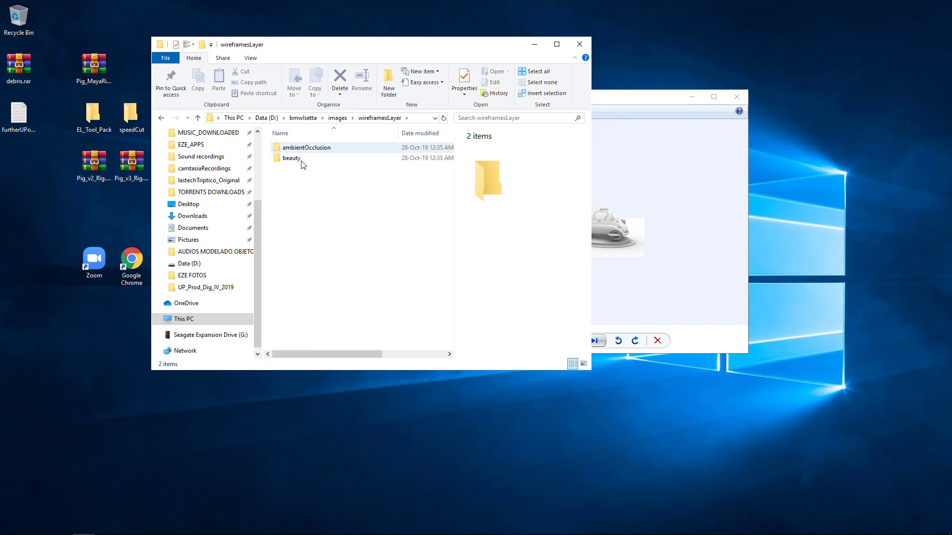
pyautogui.click(305, 159)
pyautogui.doubleClick(305, 159)
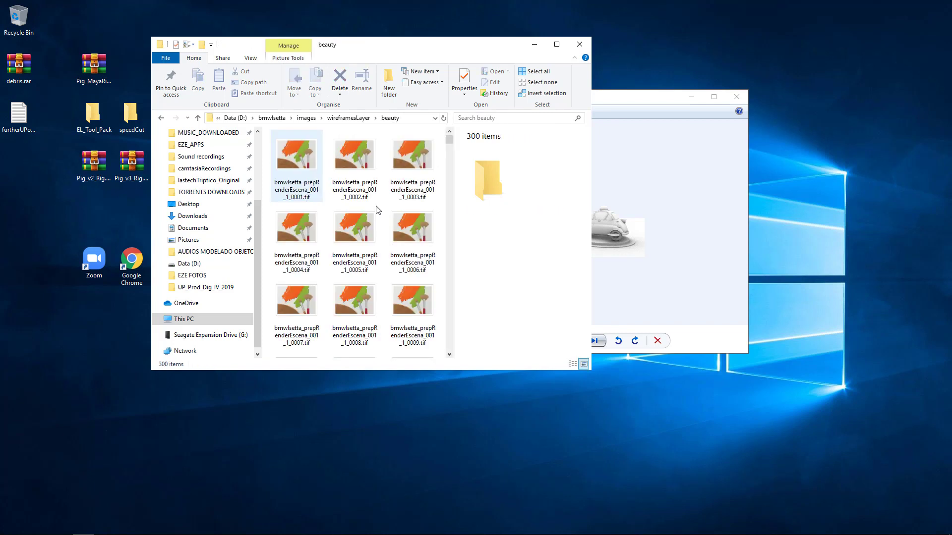
pyautogui.click(311, 156)
pyautogui.rightClick(311, 156)
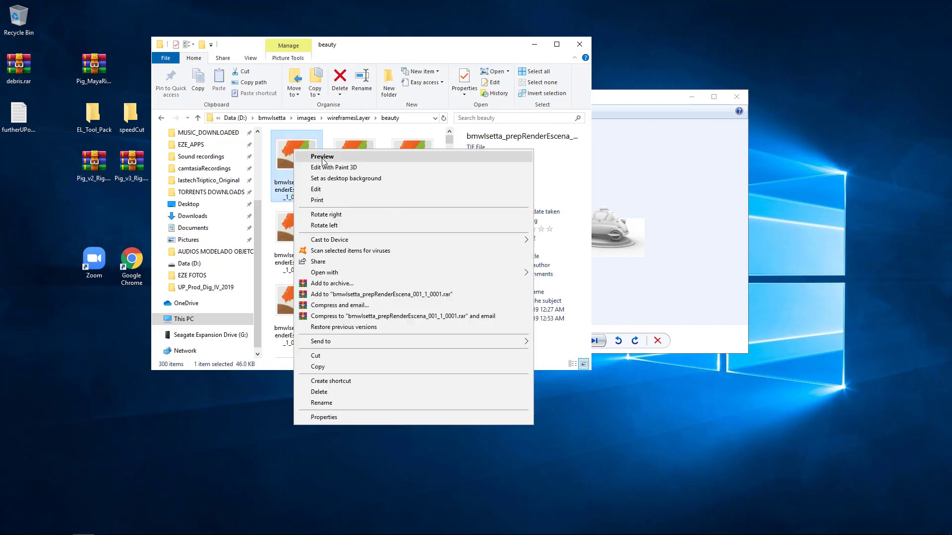
pyautogui.click(323, 157)
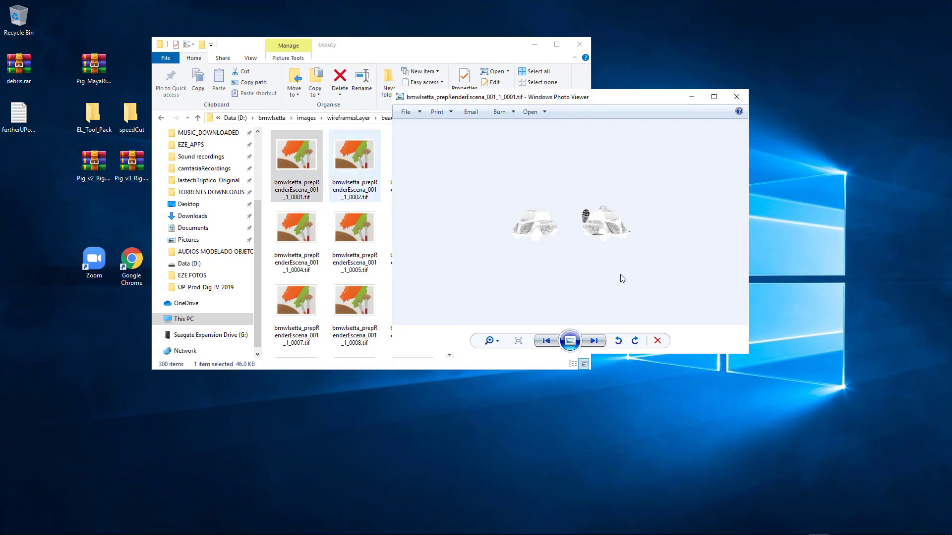
# - Step forward through the wireframe beauty frames to frame 0039, examining the wireframe rotation
pyautogui.click(593, 341)
pyautogui.click(593, 341)
pyautogui.click(594, 341)
pyautogui.click(593, 341)
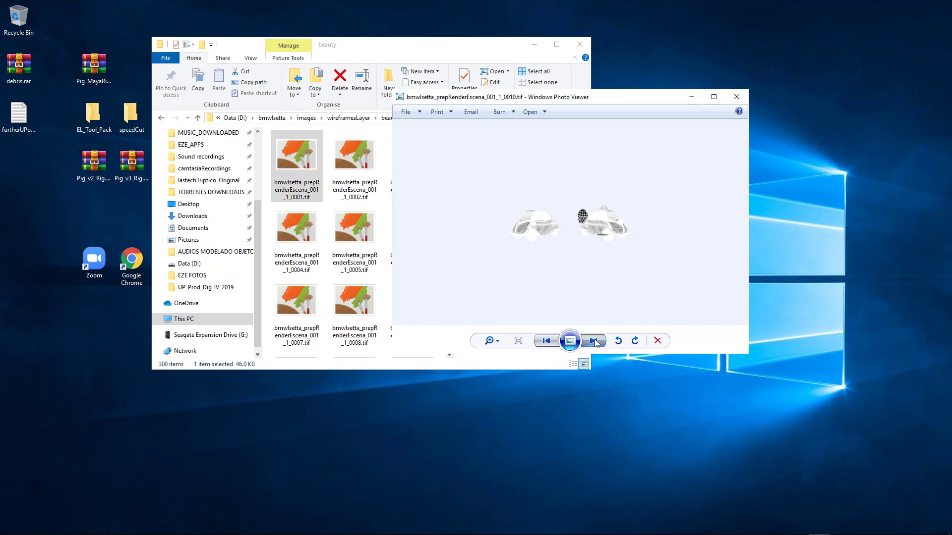
pyautogui.click(594, 341)
pyautogui.click(594, 341)
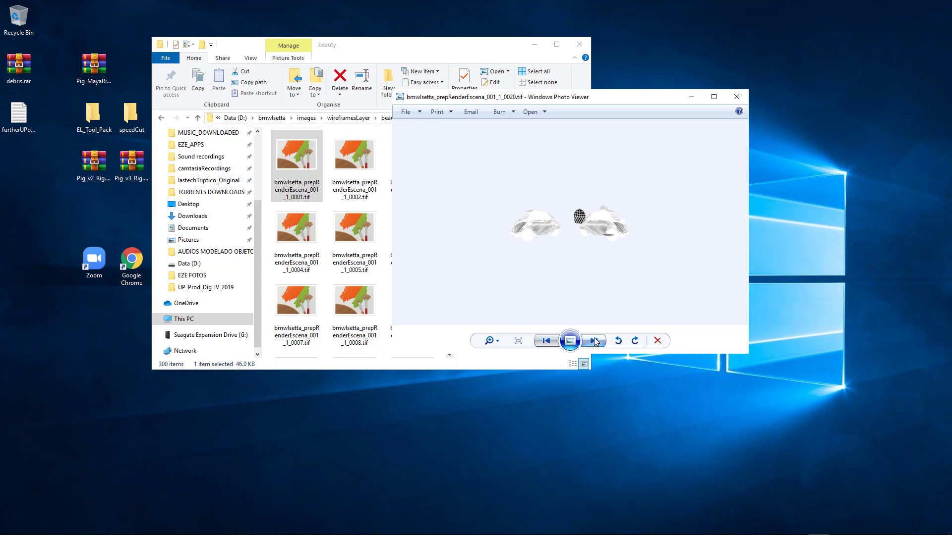
pyautogui.click(596, 342)
pyautogui.click(596, 342)
pyautogui.click(595, 342)
pyautogui.click(595, 342)
pyautogui.click(596, 342)
pyautogui.click(595, 342)
pyautogui.click(595, 342)
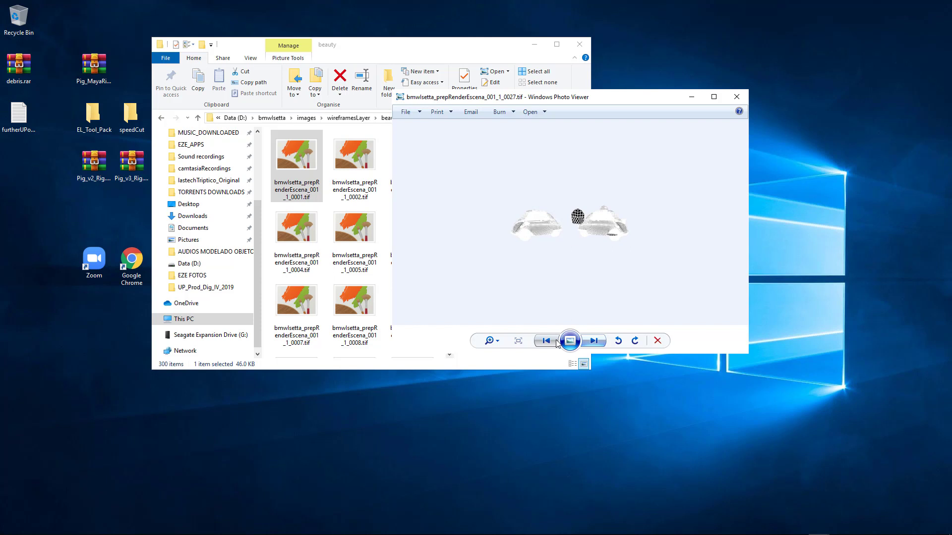
pyautogui.click(595, 342)
pyautogui.click(598, 343)
pyautogui.click(598, 343)
pyautogui.click(598, 343)
pyautogui.click(598, 343)
pyautogui.click(598, 343)
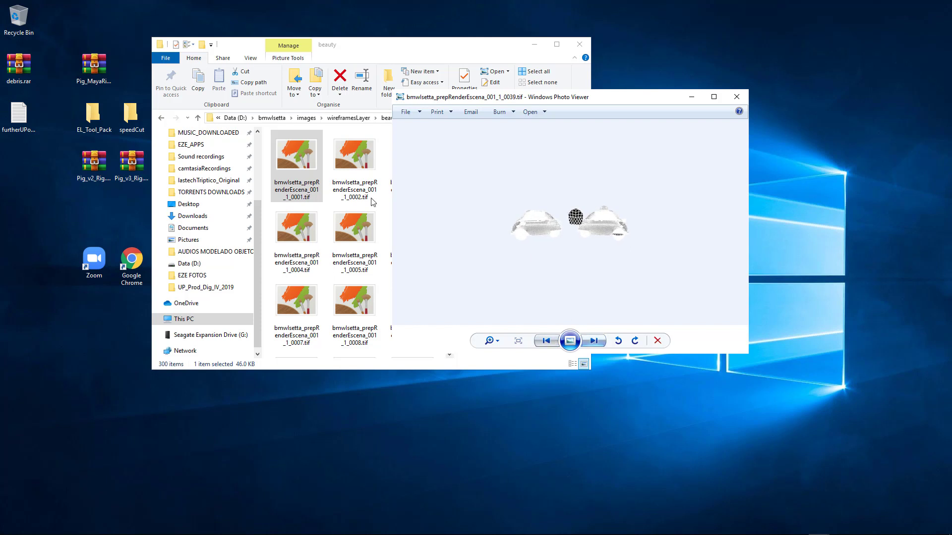
# - Switch back to File Explorer and check the wireframesLayer beauty files through to frame 0300
pyautogui.click(360, 168)
pyautogui.click(281, 200)
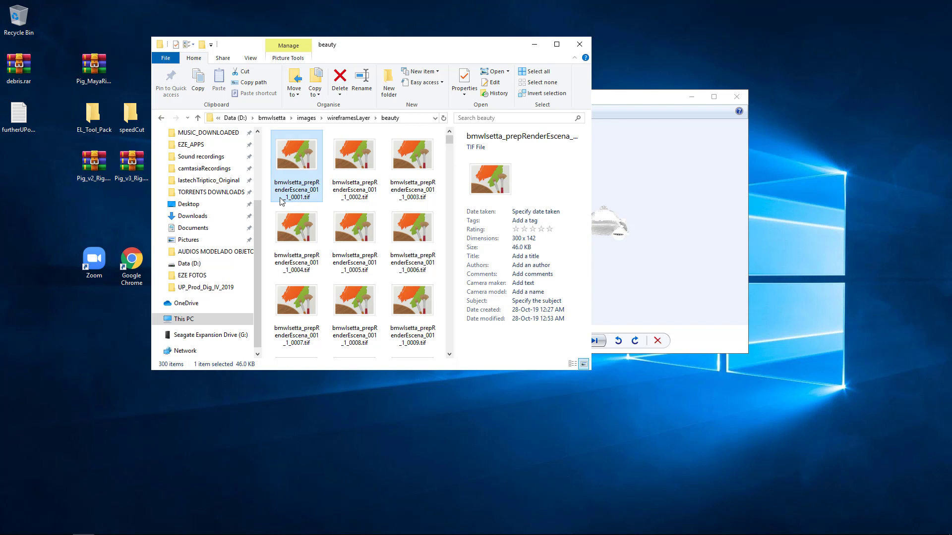
pyautogui.moveTo(449, 144); pyautogui.dragTo(447, 370)
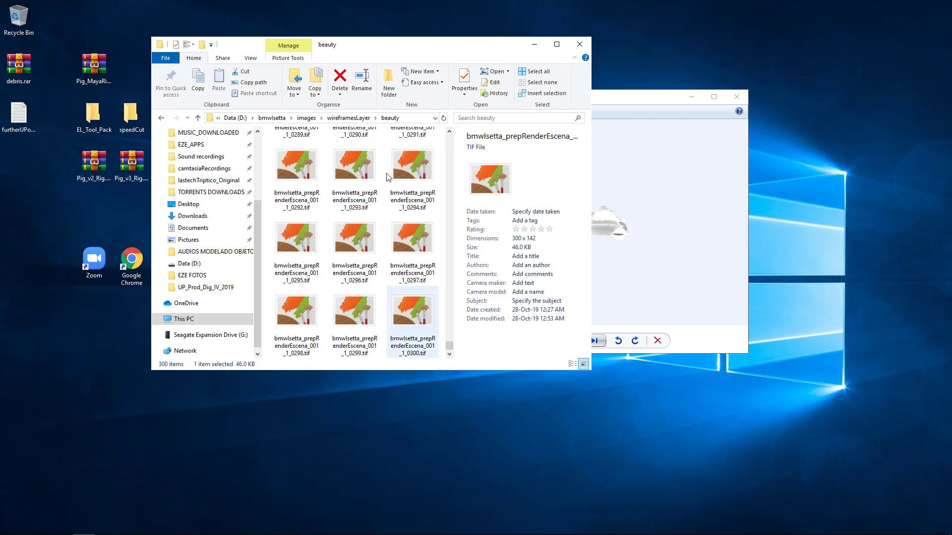
# - Browse to the ambientOcclusion folder inside wireframesLayer in the images directory and preview frame 0002
pyautogui.click(307, 119)
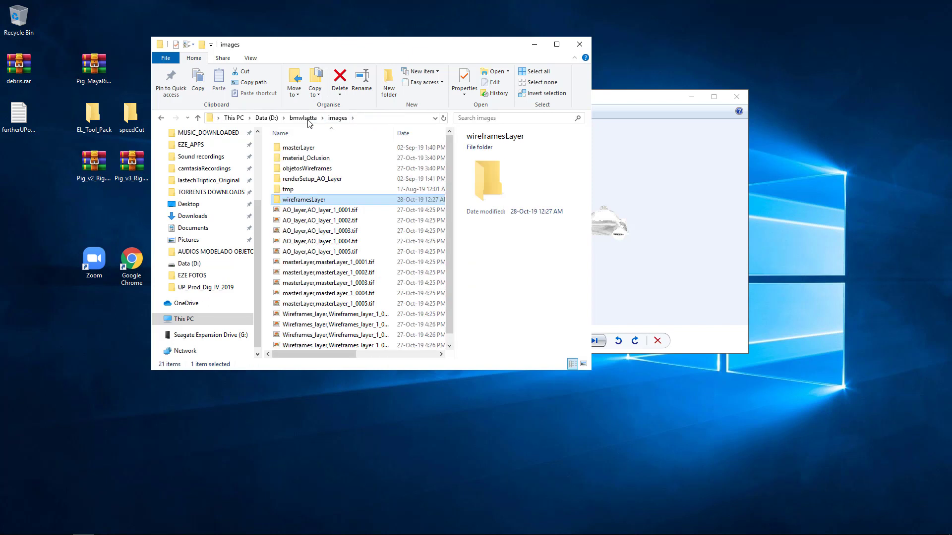
pyautogui.doubleClick(304, 200)
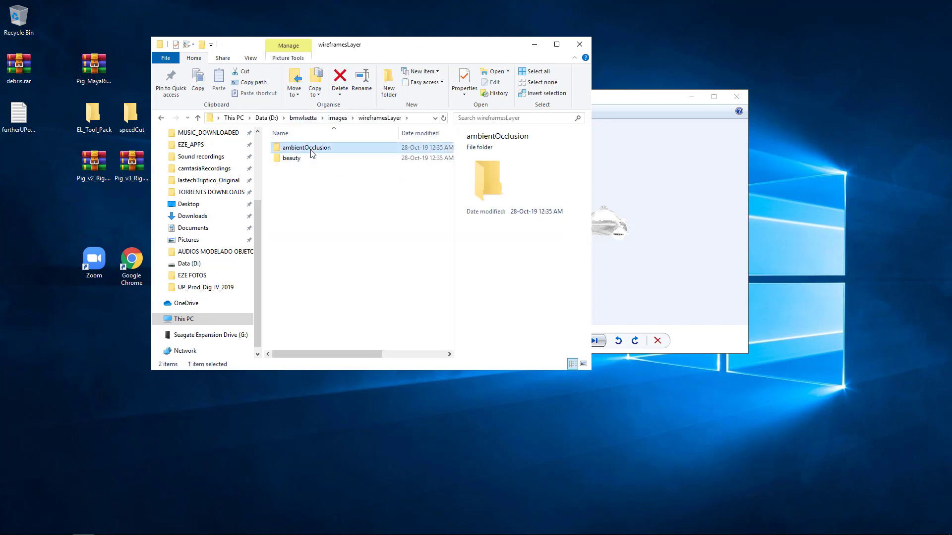
pyautogui.doubleClick(312, 149)
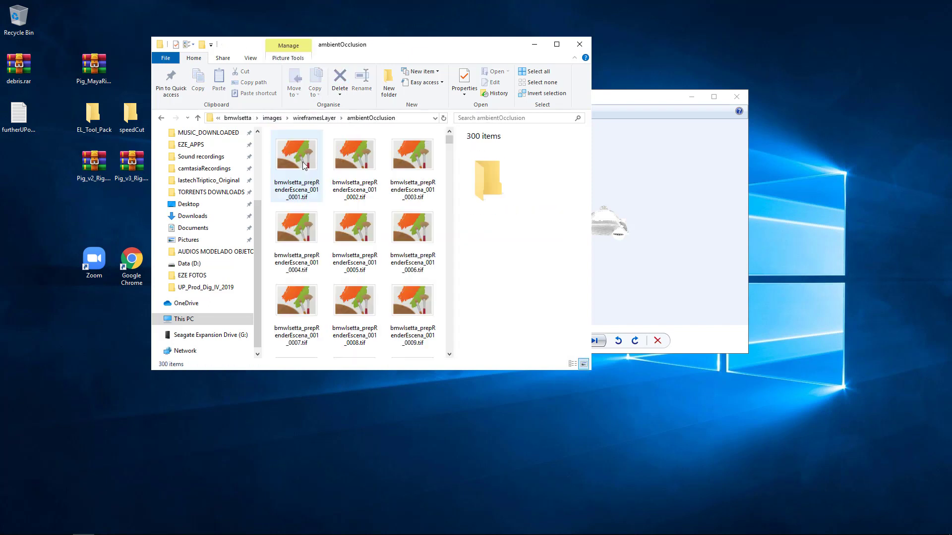
pyautogui.rightClick(372, 165)
pyautogui.click(389, 169)
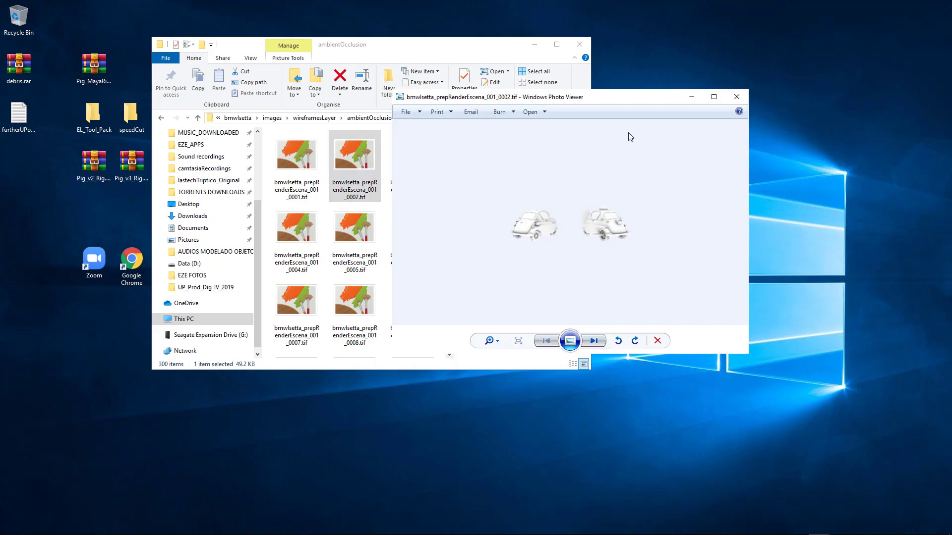
# - Step forward through the wireframesLayer ambient occlusion frames to frame 0009, examining the rotation
pyautogui.click(594, 344)
pyautogui.click(595, 344)
pyautogui.click(595, 344)
pyautogui.click(596, 344)
pyautogui.click(597, 343)
pyautogui.click(599, 344)
pyautogui.click(601, 343)
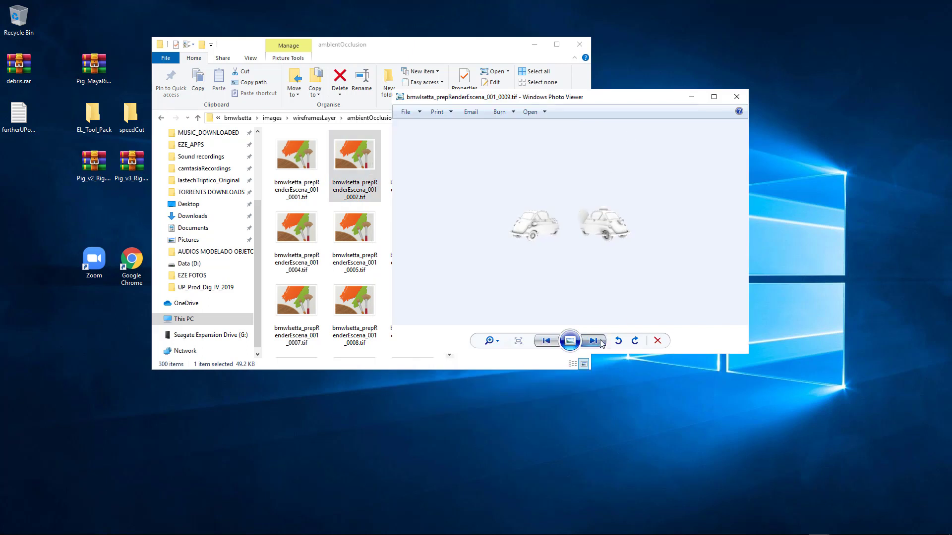
# - Close the open Windows Photo Viewer previews, moving the File Explorer window aside to reach them
pyautogui.click(410, 49)
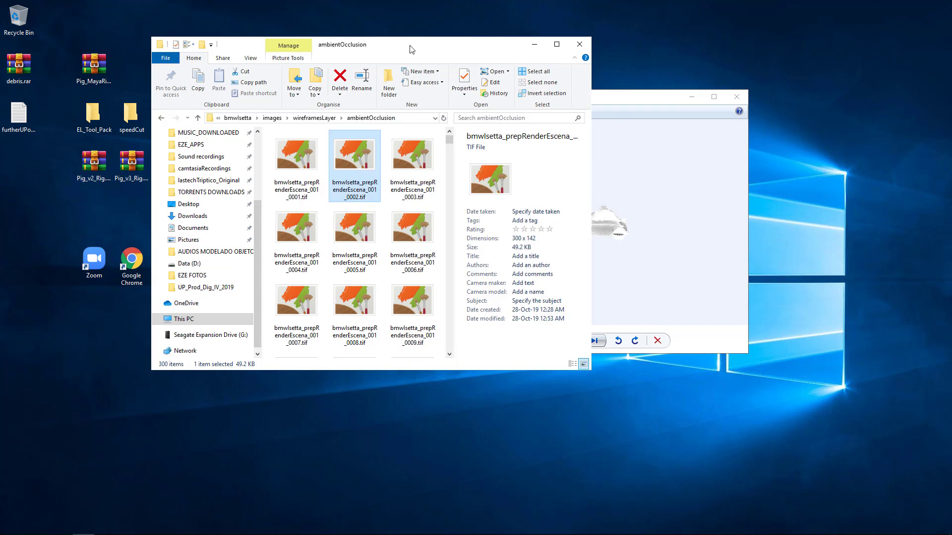
pyautogui.click(724, 102)
pyautogui.click(517, 61)
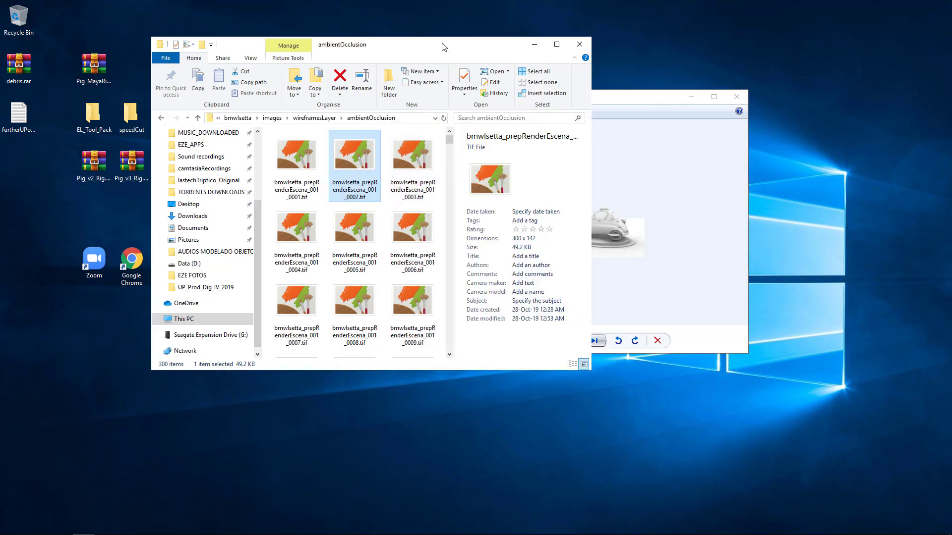
pyautogui.click(662, 101)
pyautogui.click(731, 96)
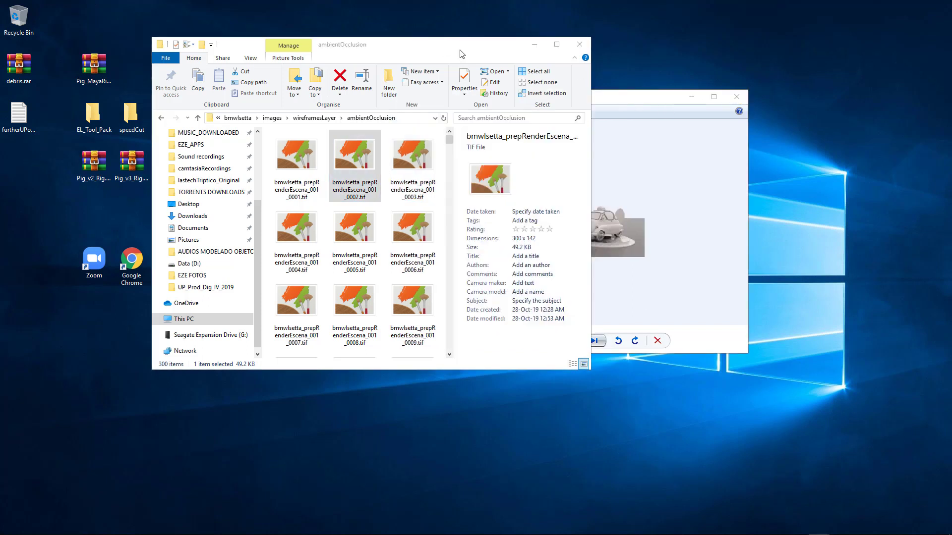
pyautogui.click(448, 45)
pyautogui.moveTo(391, 48); pyautogui.dragTo(318, 46)
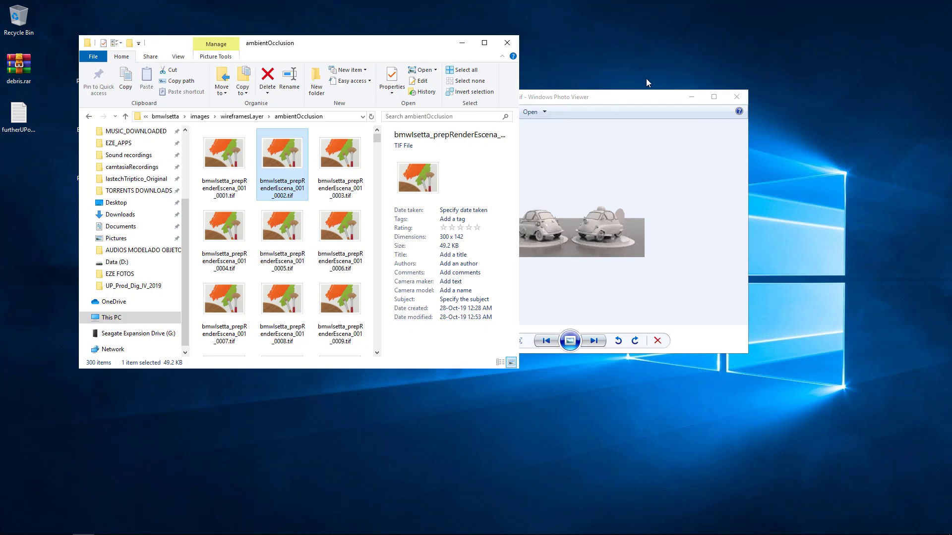
pyautogui.moveTo(645, 98); pyautogui.dragTo(679, 79)
pyautogui.click(771, 78)
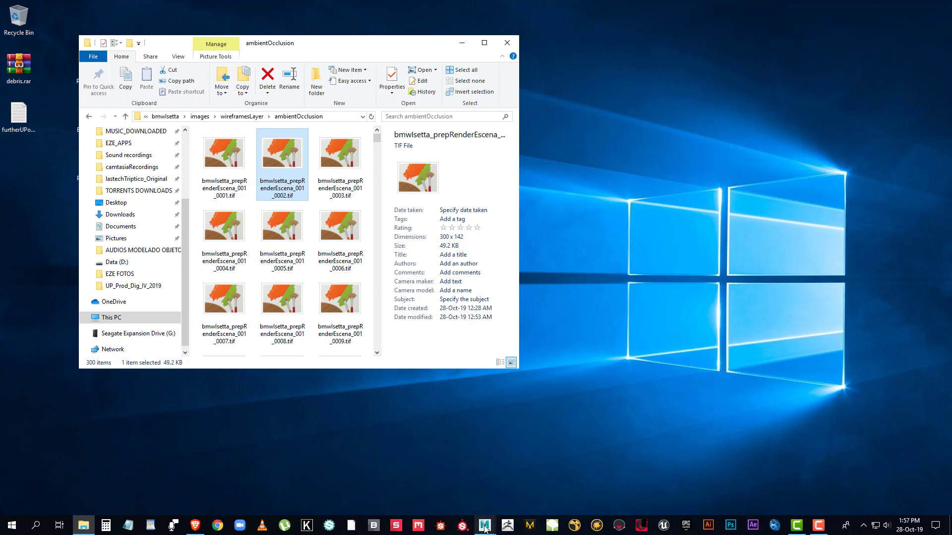
# - Switch to Maya and set the masterLayer render image width to 1700 pixels, keeping the width/height ratio
pyautogui.moveTo(485, 528)
pyautogui.click(526, 483)
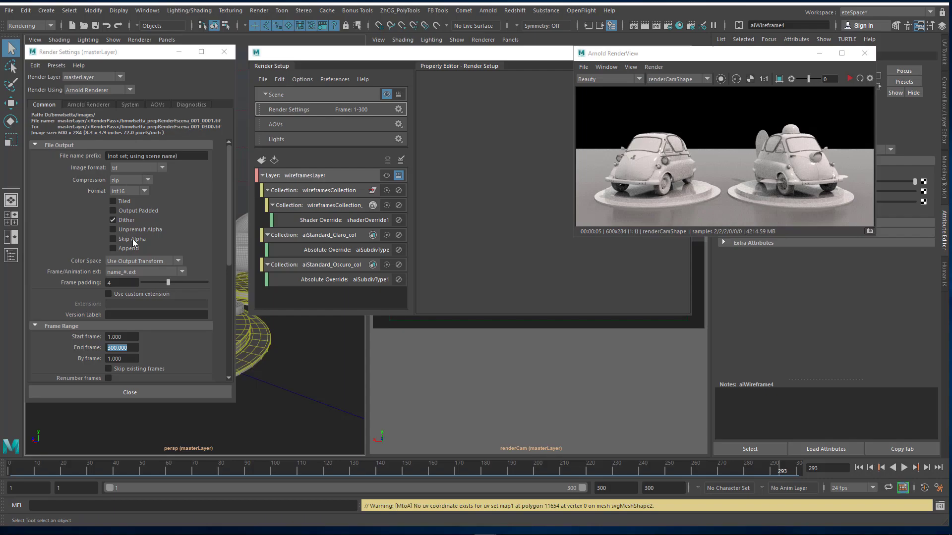
pyautogui.scroll(-6, 145, 294)
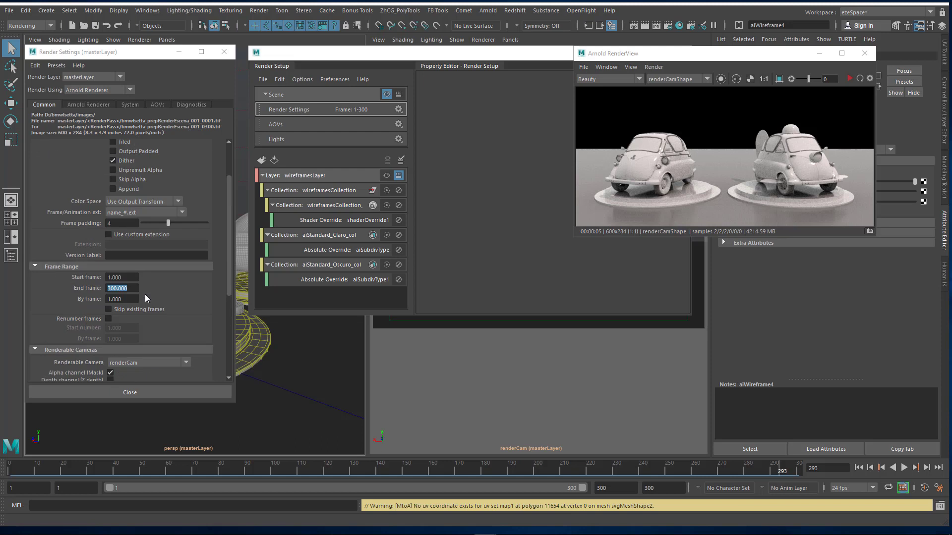
pyautogui.click(119, 293)
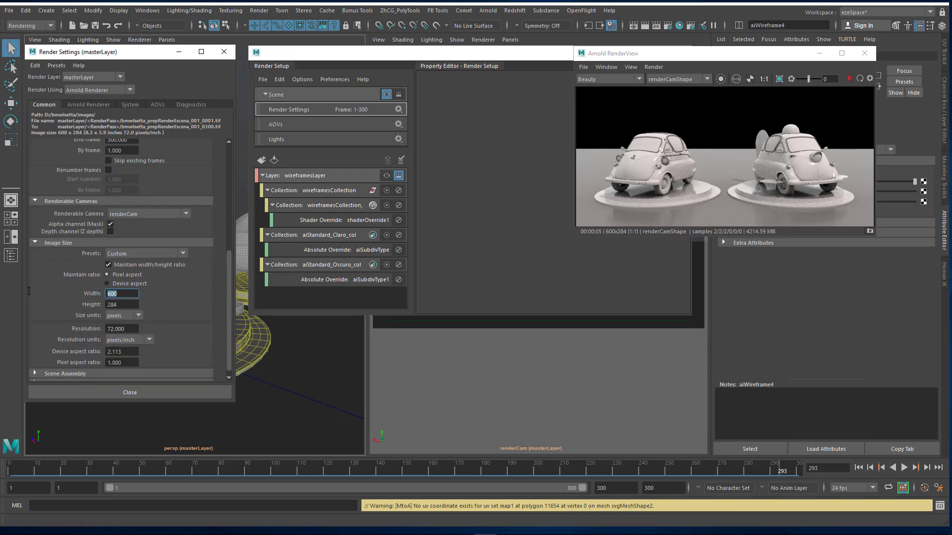
pyautogui.write('17')
pyautogui.press('Return')
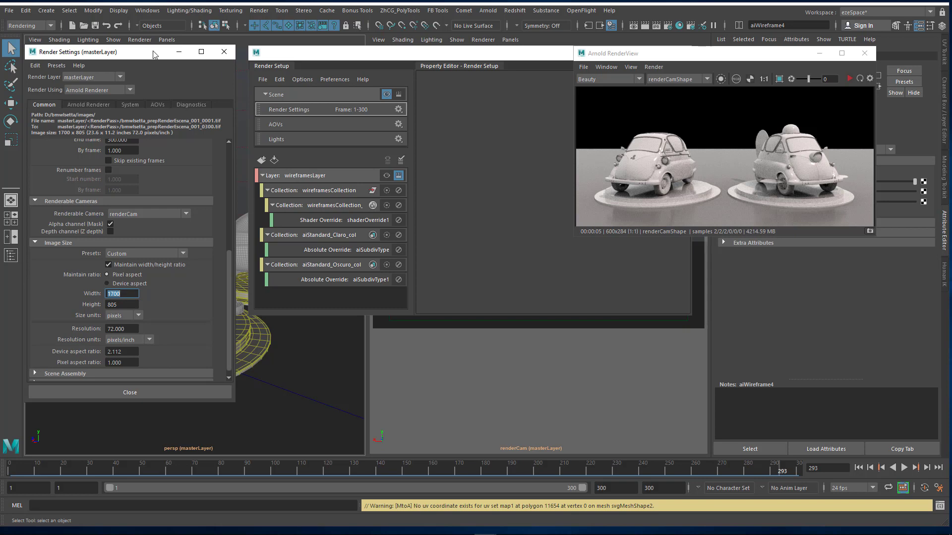
pyautogui.moveTo(151, 55); pyautogui.dragTo(155, 56)
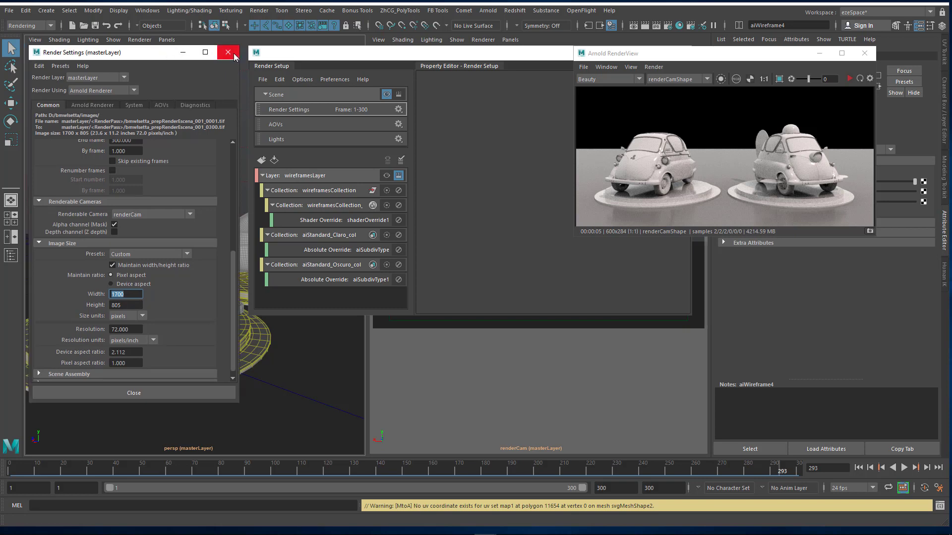